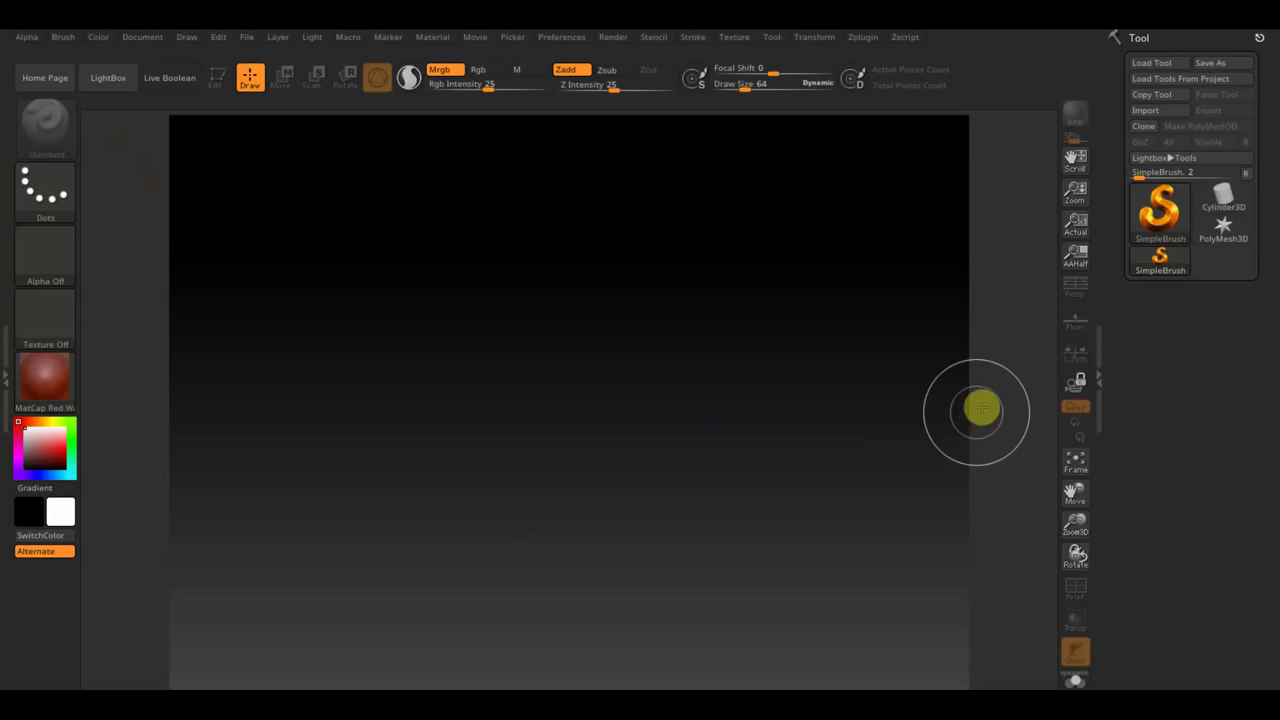
- Draw a Sphere3D primitive at the centre of the canvas
{"action": "left_click", "coordinate": [1160, 212]}
{"action": "left_click", "coordinate": [500, 283]}
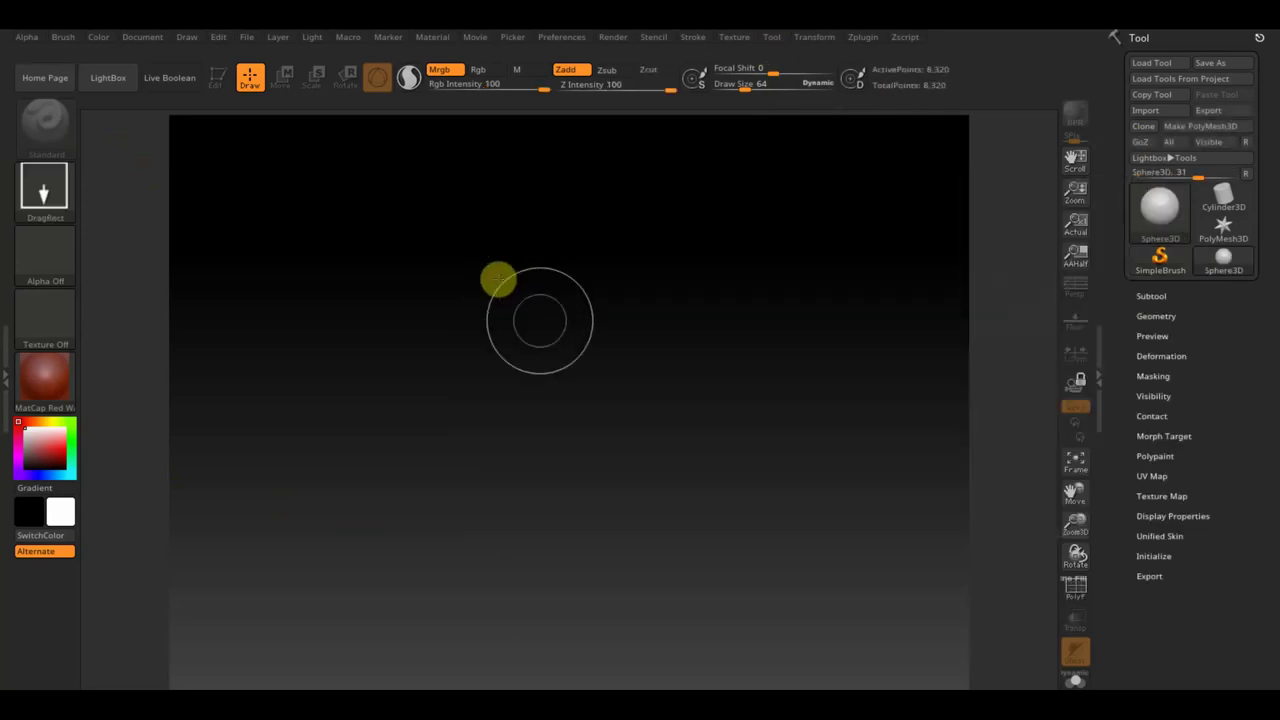
{"action": "left_click_drag", "start_coordinate": [560, 332], "coordinate": [566, 511]}
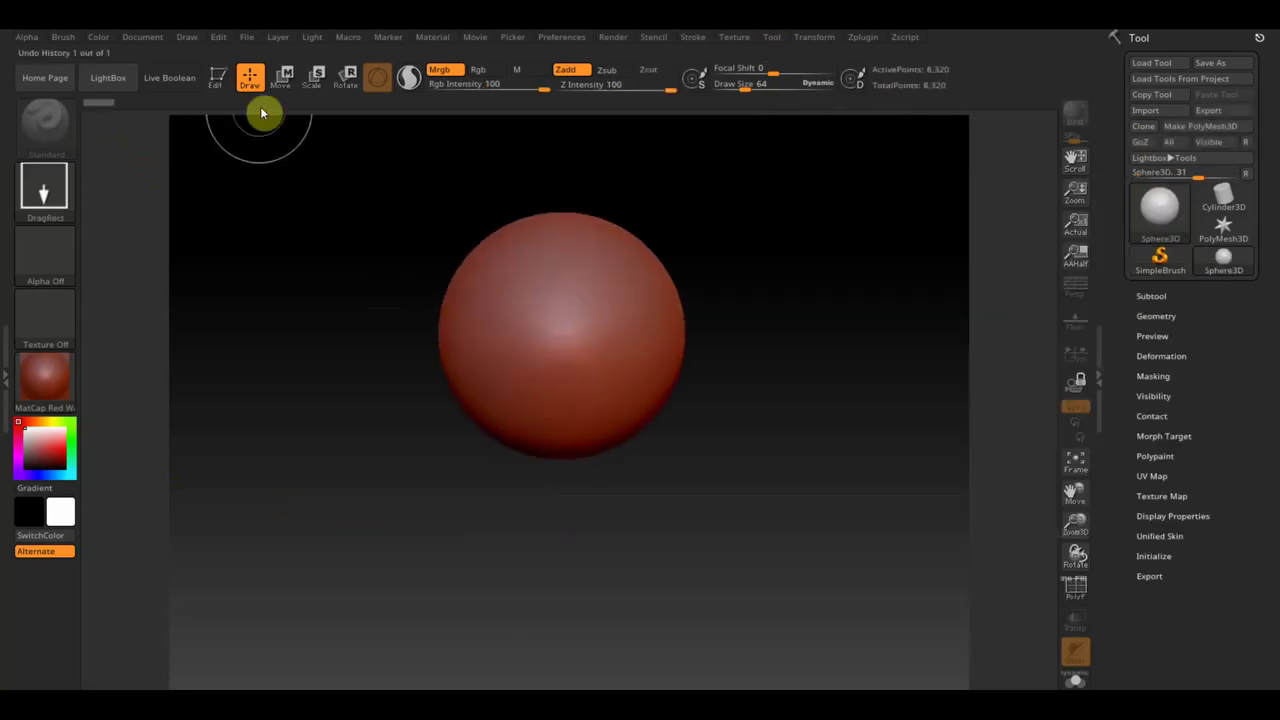
- Convert the sphere to an editable PolyMesh3D and mask its upper half
{"action": "left_click", "coordinate": [218, 80]}
{"action": "left_click", "coordinate": [1200, 130]}
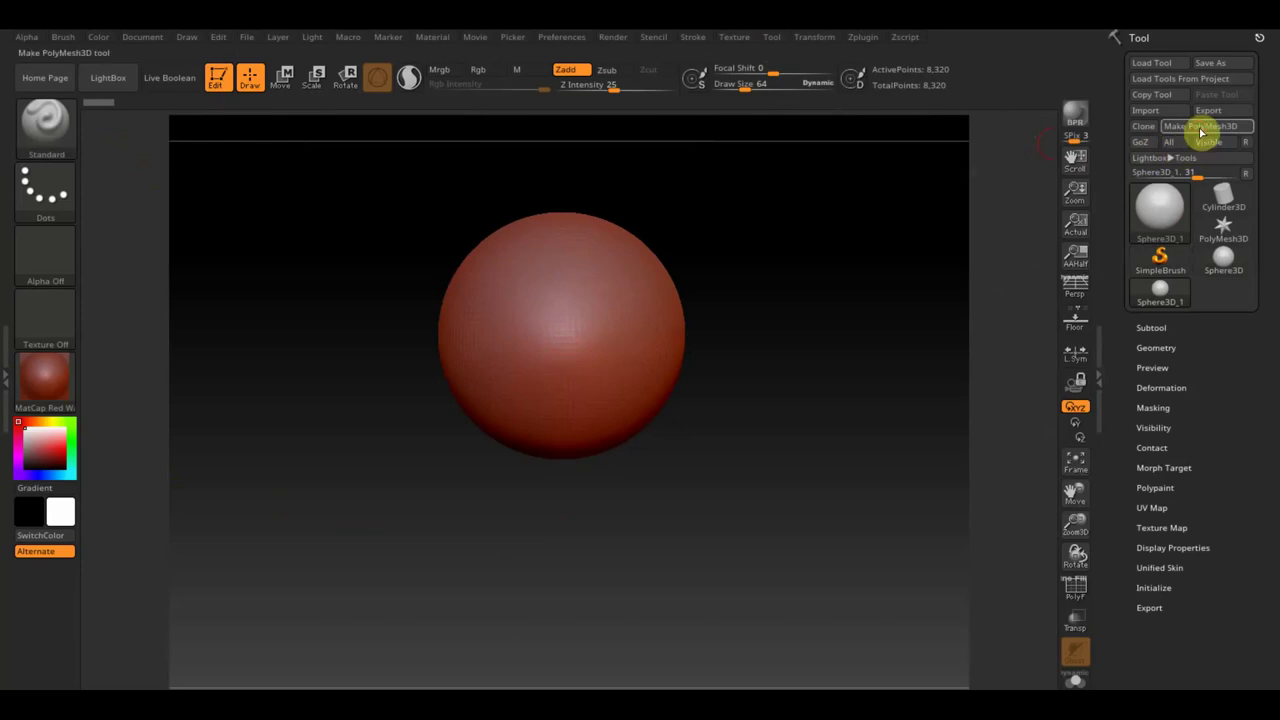
{"action": "left_click", "coordinate": [1200, 130]}
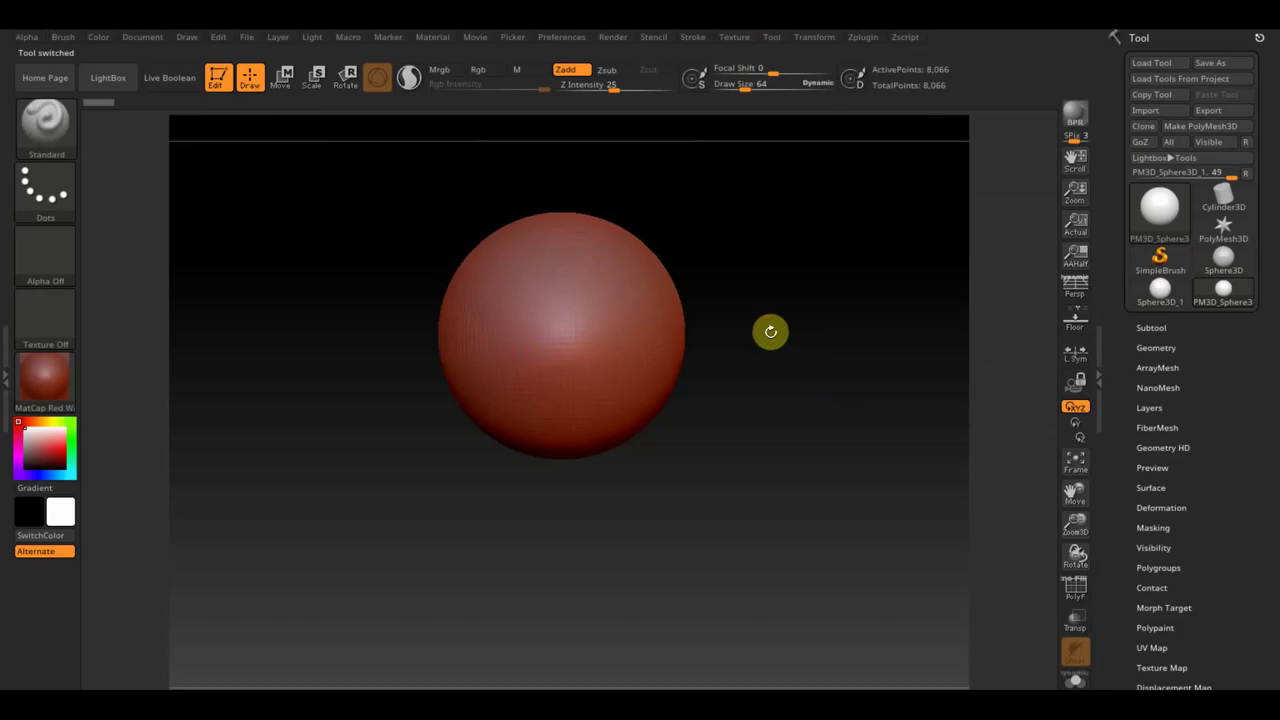
{"action": "left_click_drag", "start_coordinate": [366, 186], "coordinate": [760, 343], "text": "ctrl"}
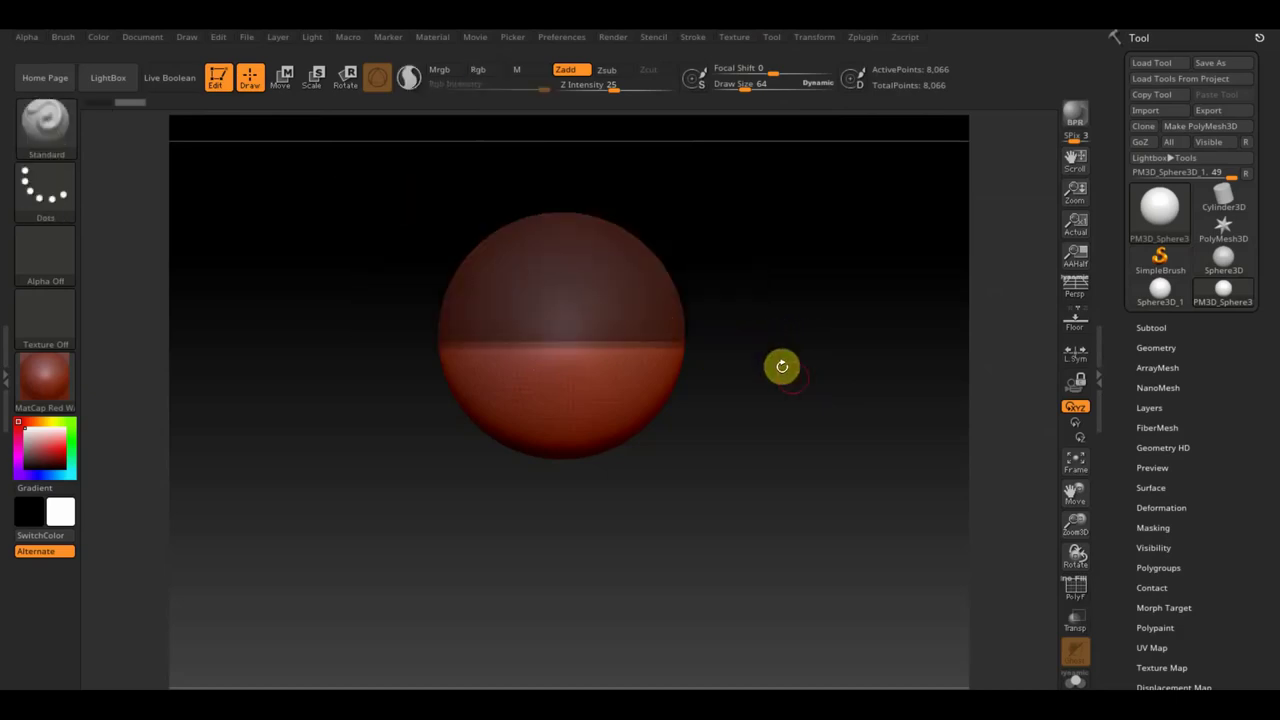
- Extract the masked upper half as a new shell subtool, Extract0
{"action": "left_click", "coordinate": [1153, 328]}
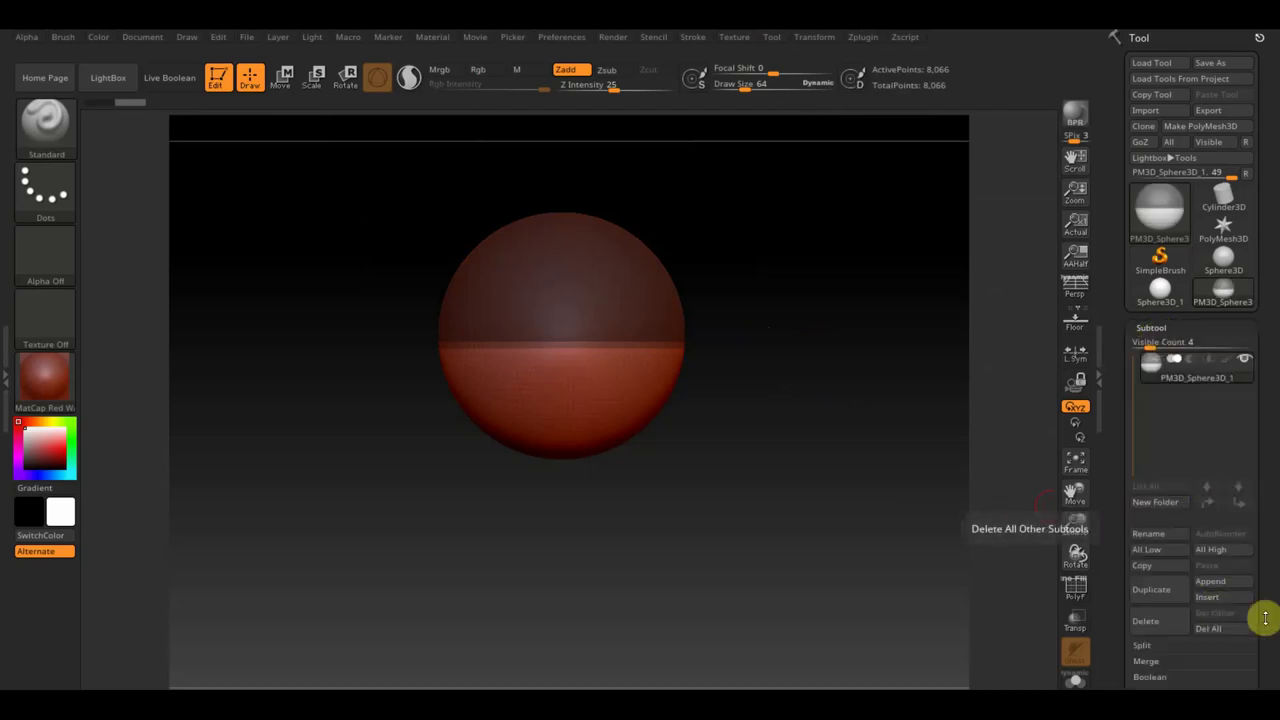
{"action": "scroll", "coordinate": [1266, 594], "scroll_direction": "down", "scroll_amount": 2}
{"action": "scroll", "coordinate": [1266, 540], "scroll_direction": "down", "scroll_amount": 4}
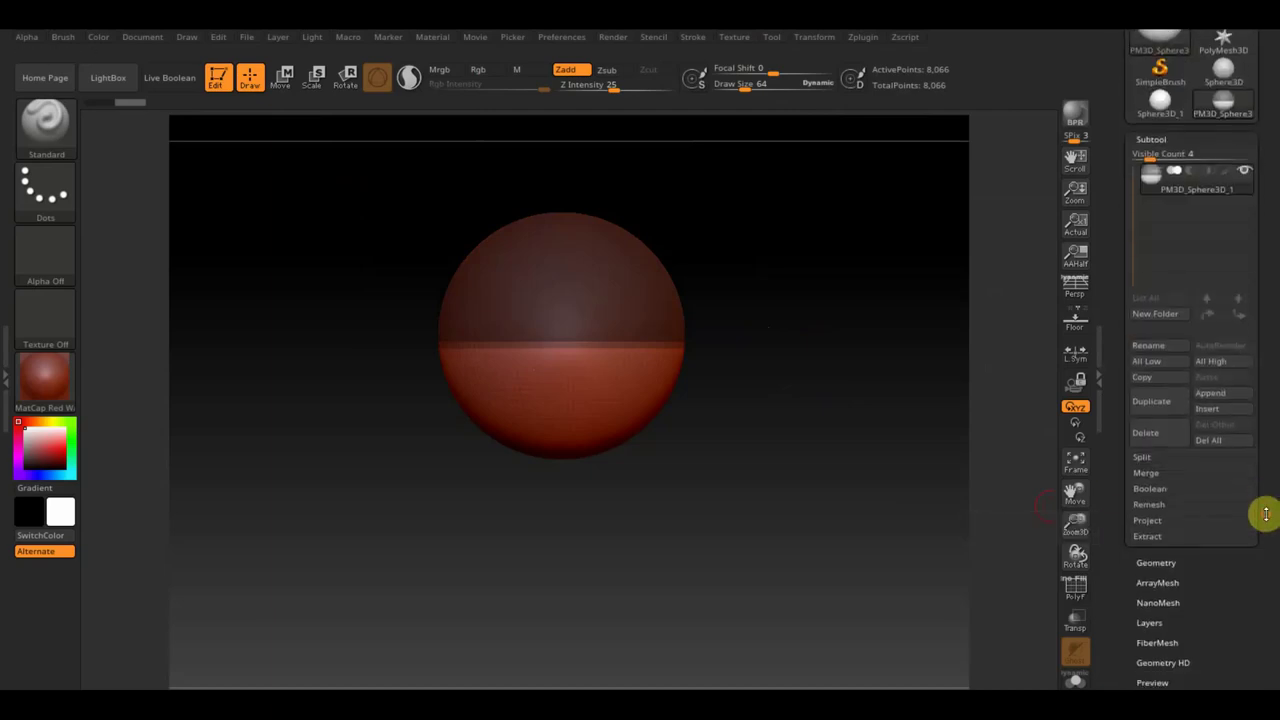
{"action": "left_click", "coordinate": [1147, 536]}
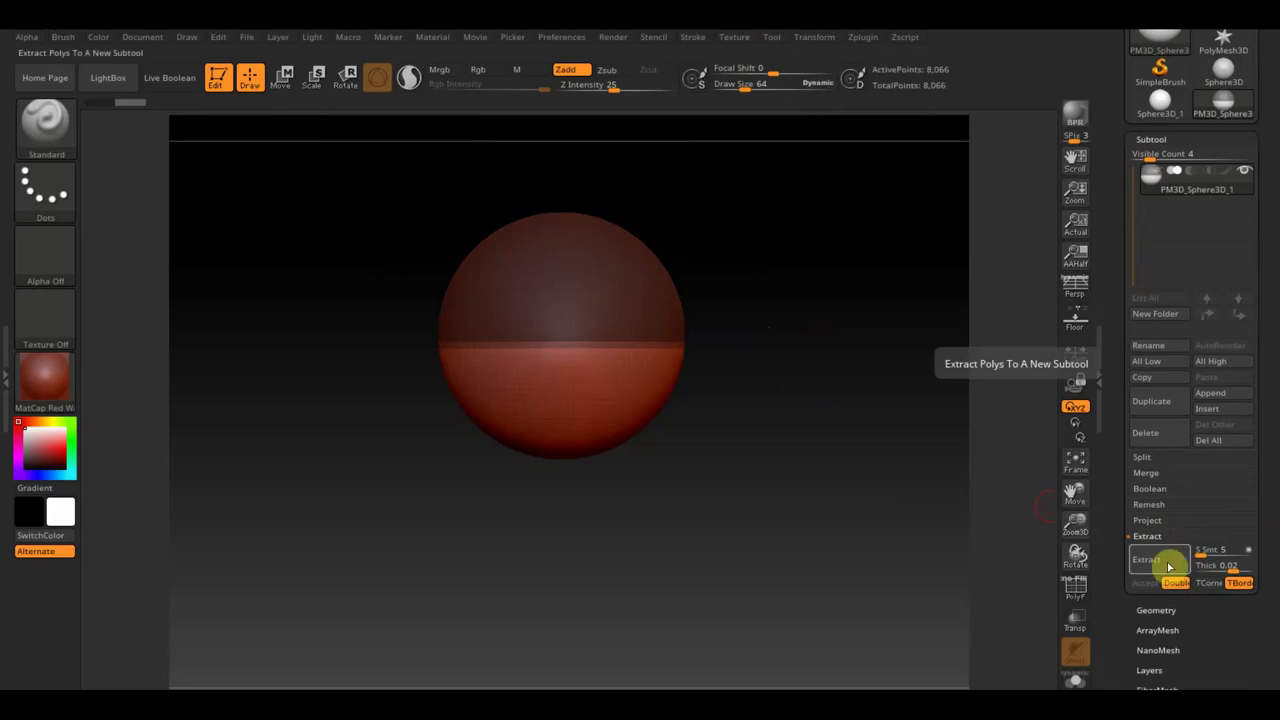
{"action": "left_click", "coordinate": [1164, 563]}
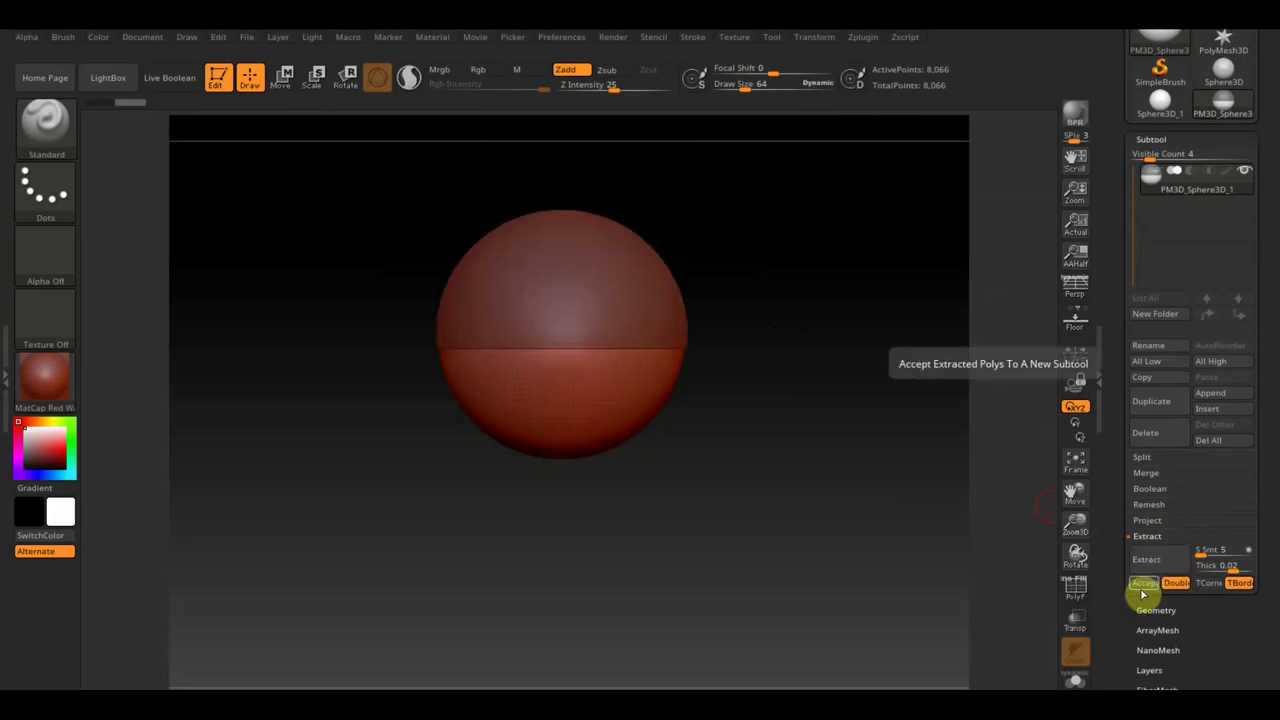
{"action": "left_click", "coordinate": [1141, 587]}
- Delete the original sphere subtool, keeping only Extract0
{"action": "left_click", "coordinate": [1152, 207]}
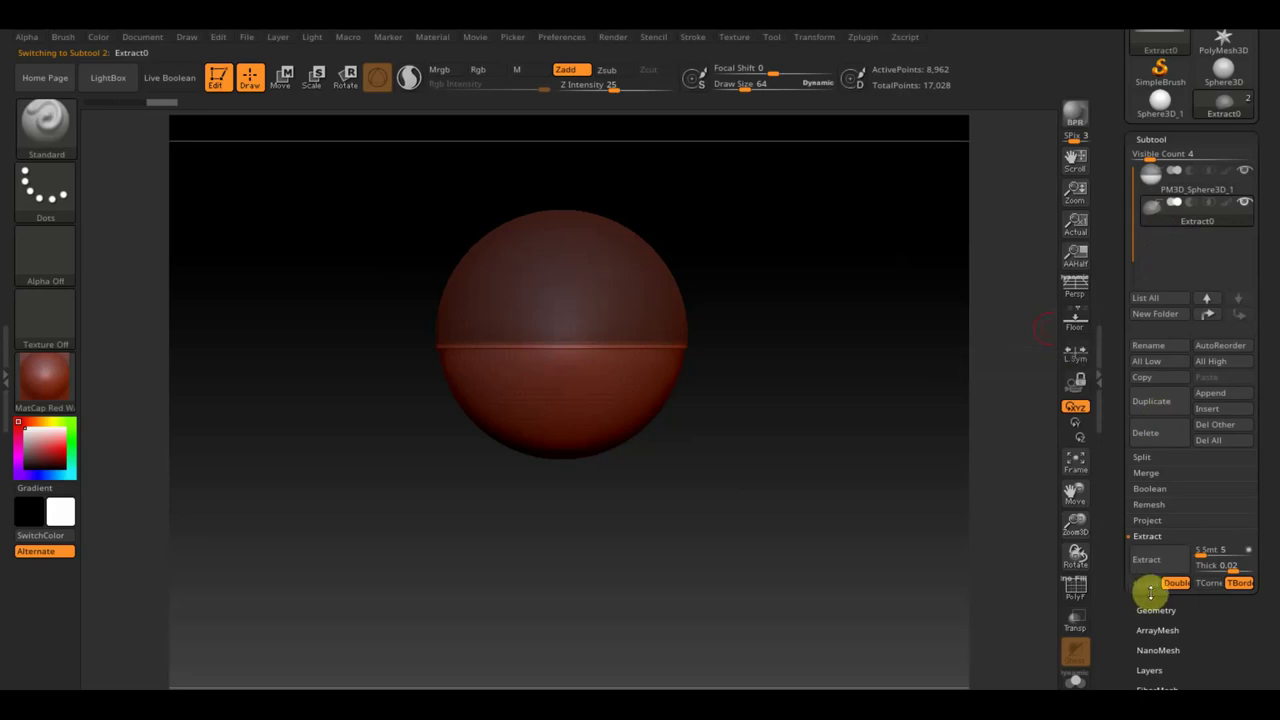
{"action": "left_click", "coordinate": [1148, 190]}
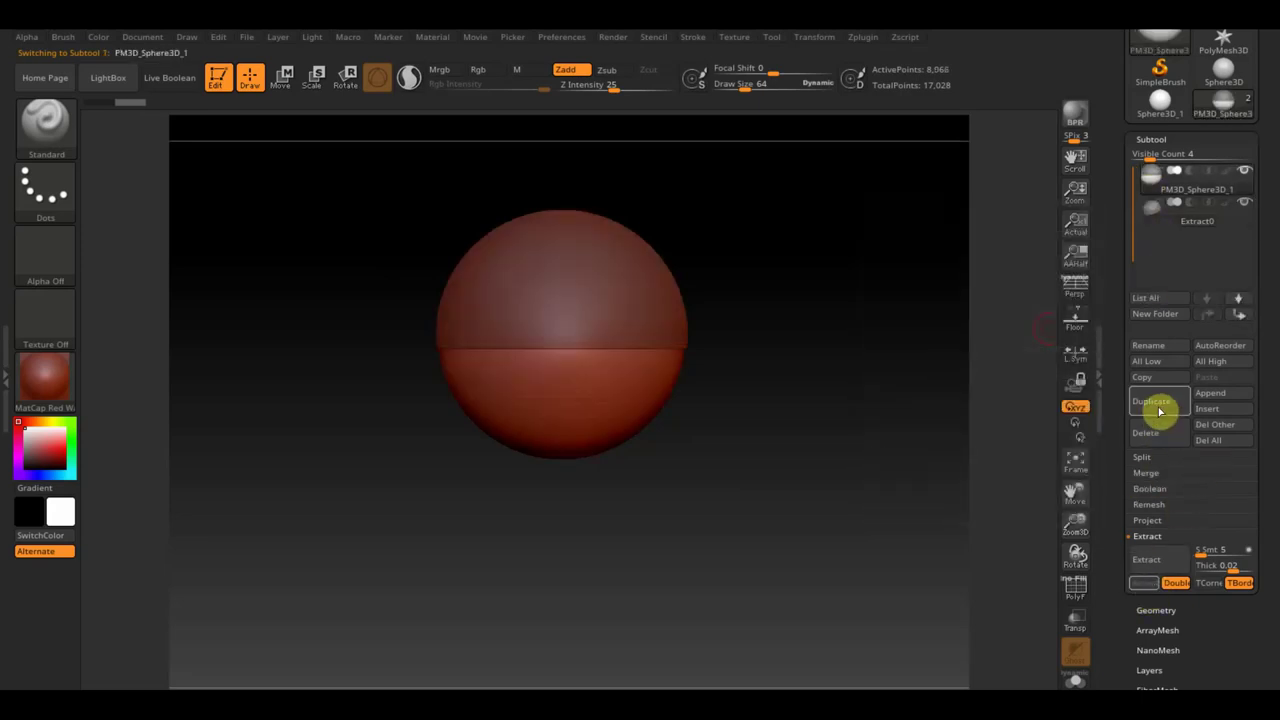
{"action": "left_click", "coordinate": [1155, 433]}
{"action": "left_click", "coordinate": [1003, 463]}
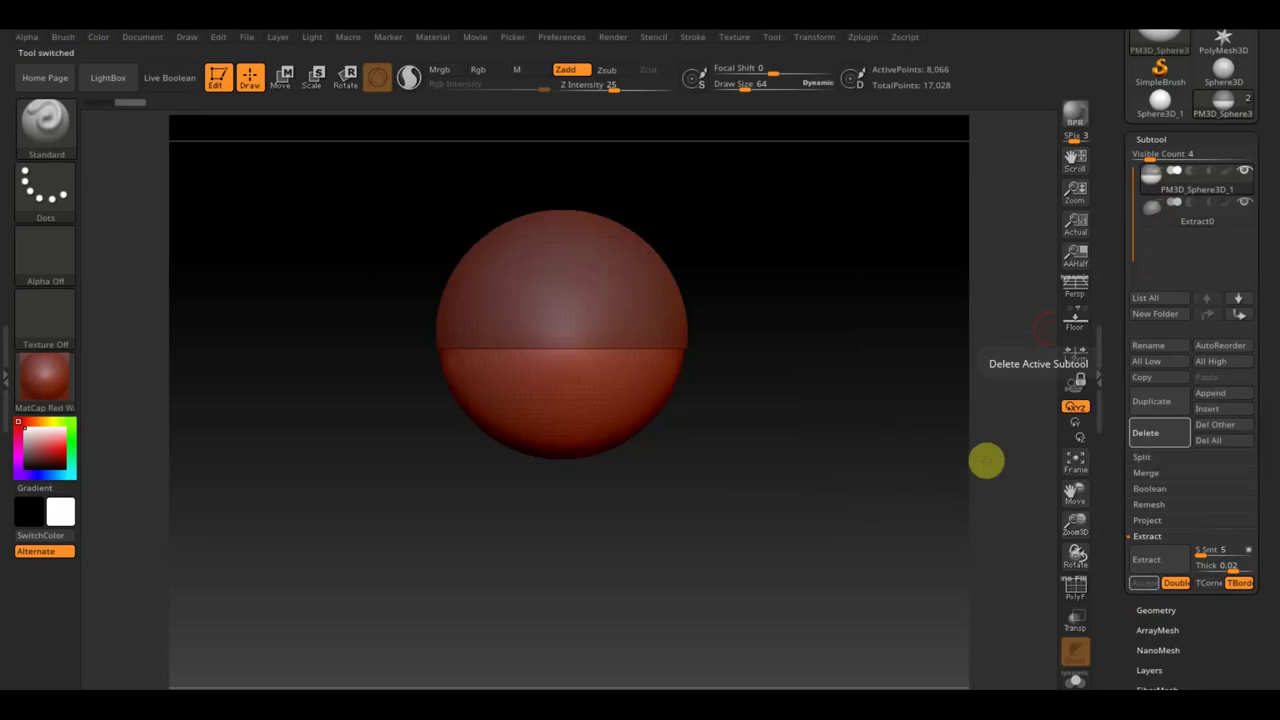
{"action": "left_click_drag", "start_coordinate": [876, 476], "coordinate": [831, 490]}
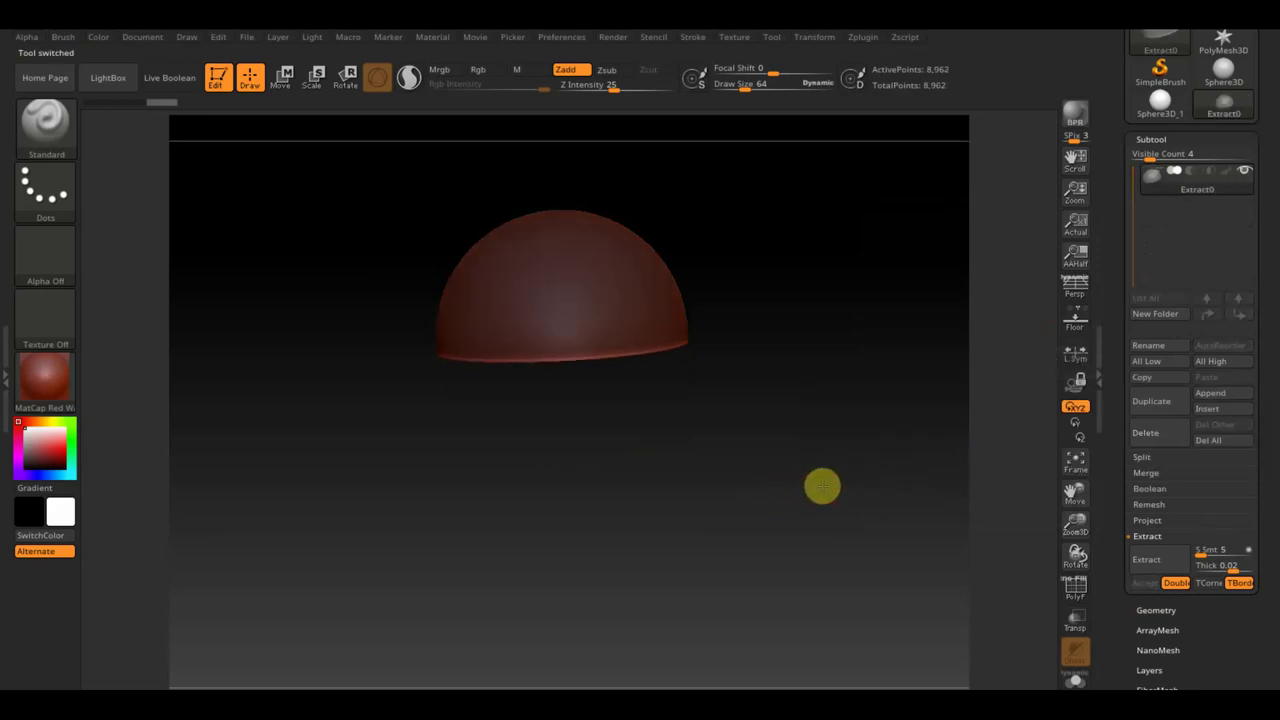
- Snap the shell to a level front view and sculpt a small dent on its front
{"action": "left_click_drag", "start_coordinate": [846, 423], "coordinate": [643, 305], "text": "shift"}
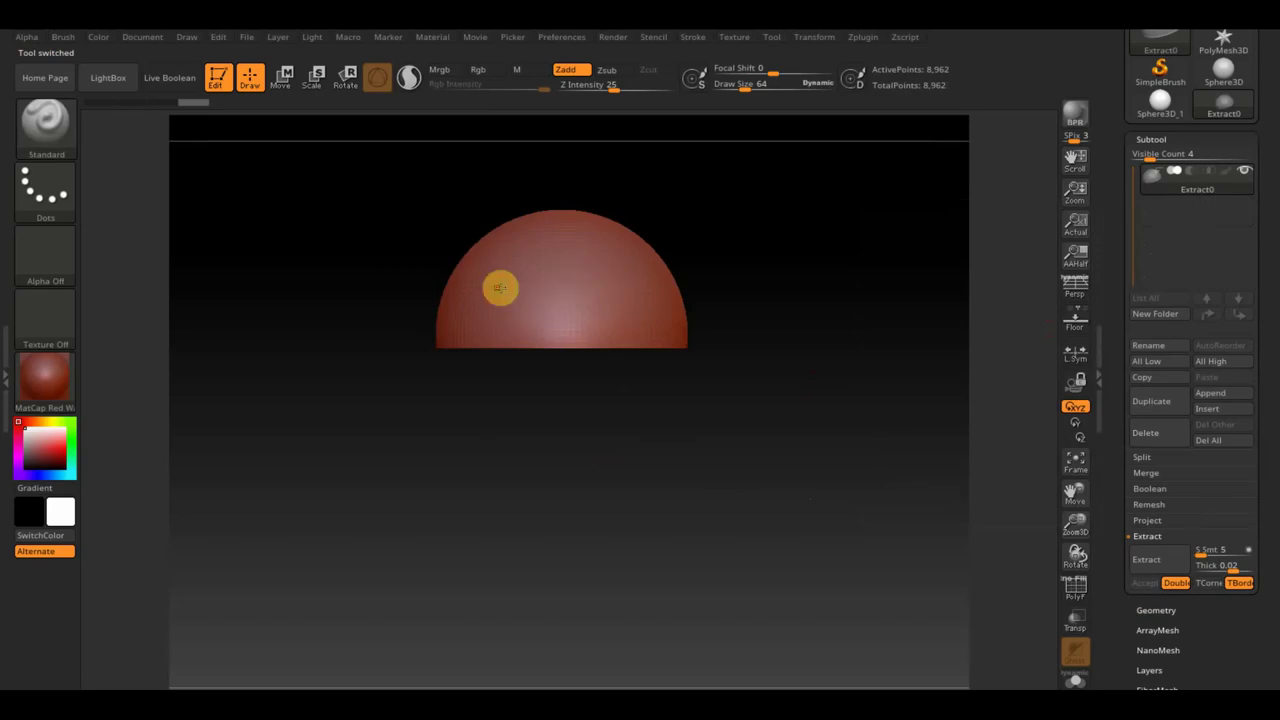
{"action": "left_click_drag", "start_coordinate": [820, 314], "coordinate": [663, 298]}
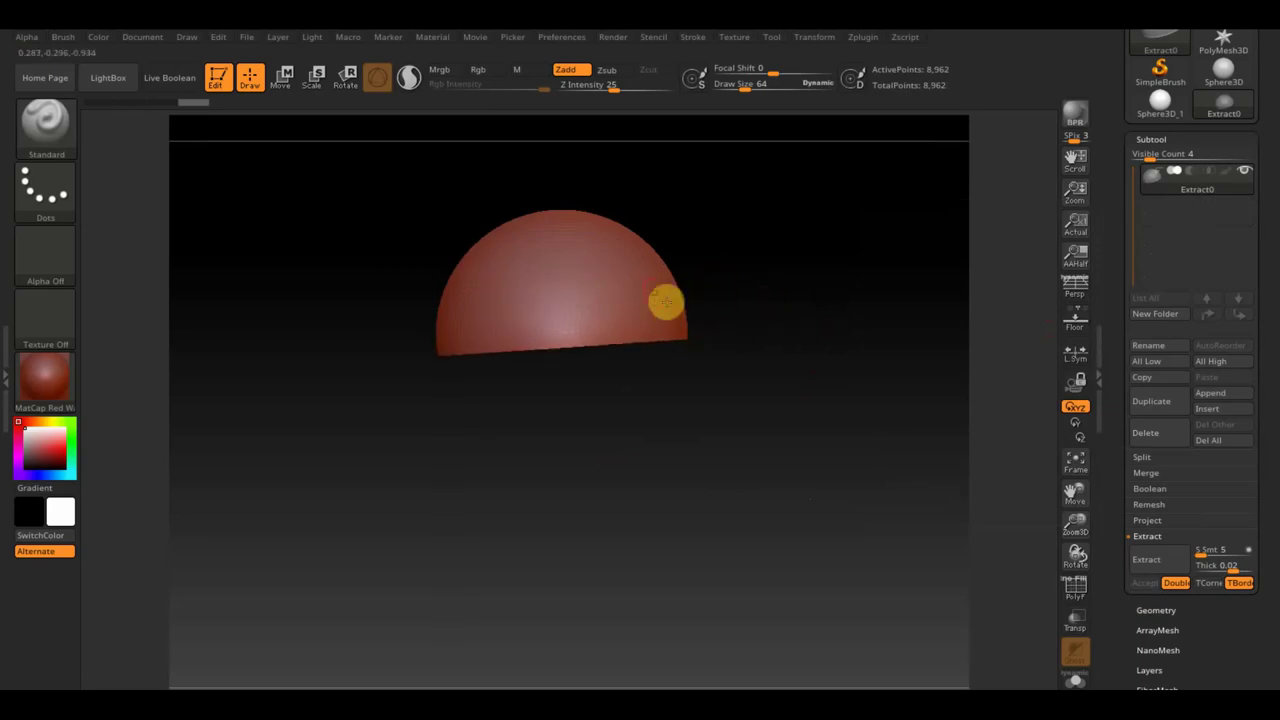
{"action": "key", "text": "shift"}
{"action": "left_click_drag", "start_coordinate": [707, 329], "coordinate": [711, 343], "text": "shift"}
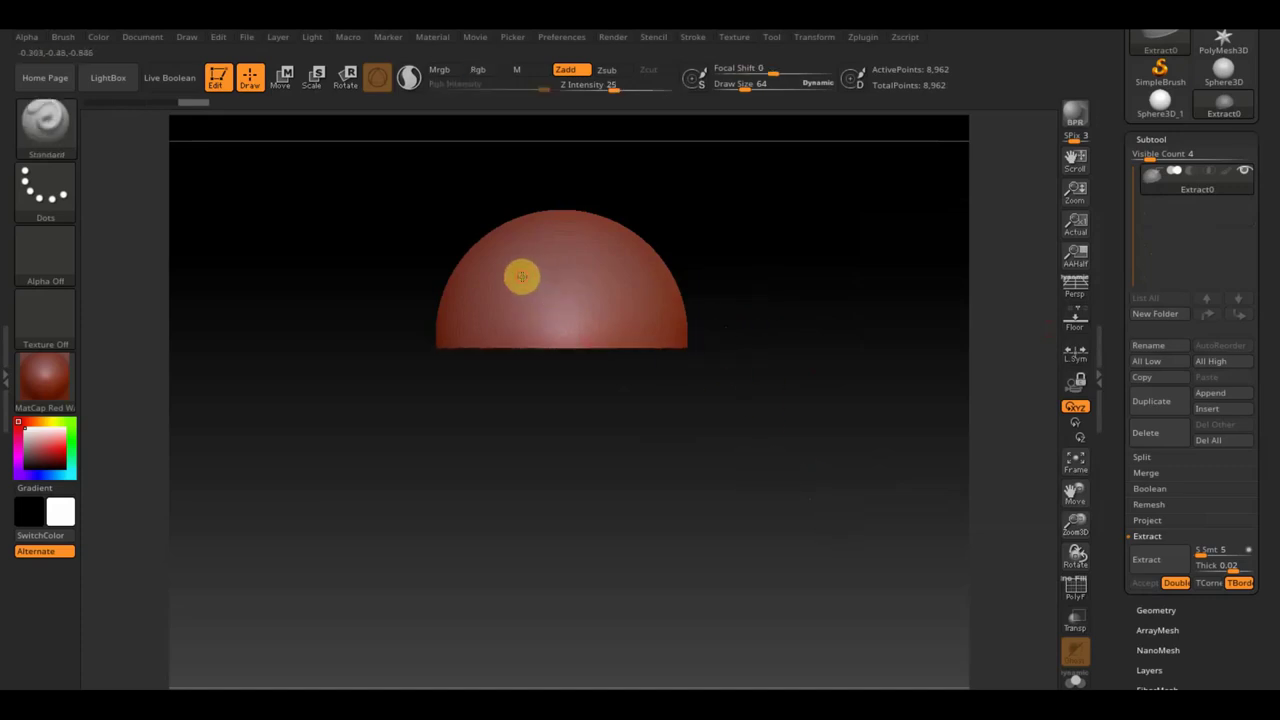
{"action": "left_click_drag", "start_coordinate": [523, 286], "coordinate": [523, 305]}
{"action": "left_click", "coordinate": [1156, 609]}
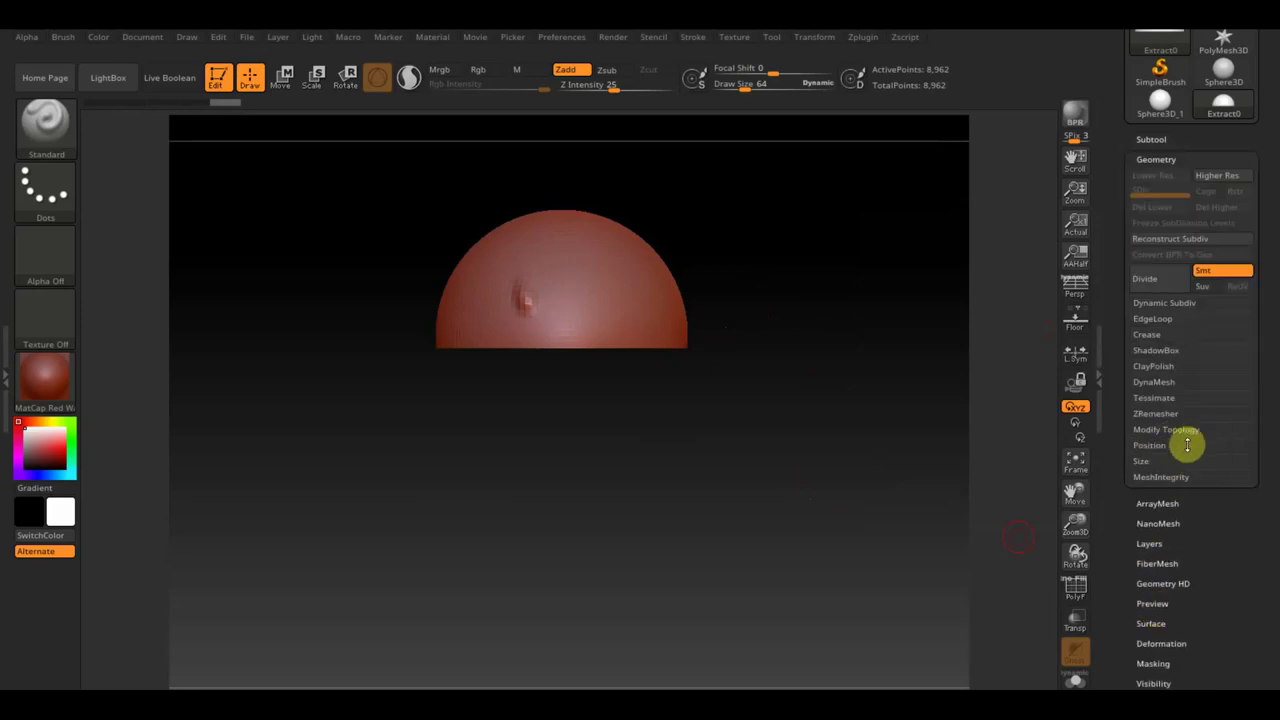
- Try Mirror And Weld, undo both dents, then press one small dent near the dome centre
{"action": "left_click", "coordinate": [1168, 429]}
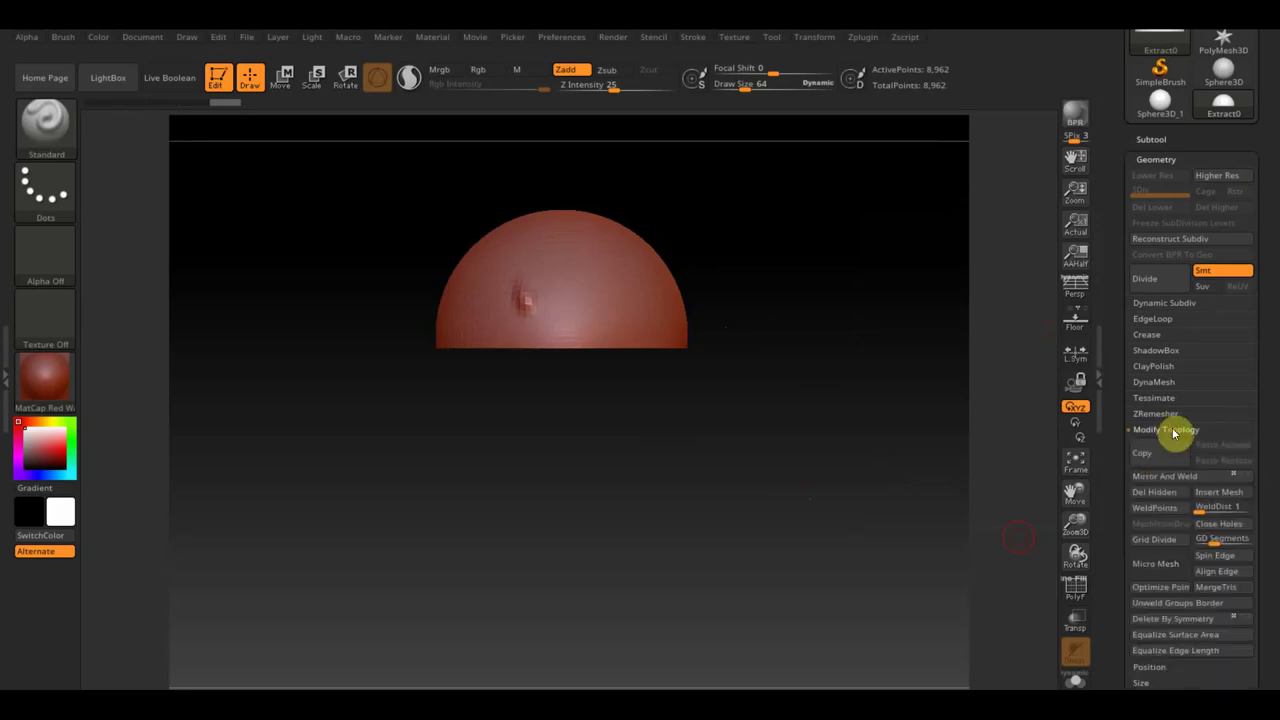
{"action": "left_click", "coordinate": [1178, 476]}
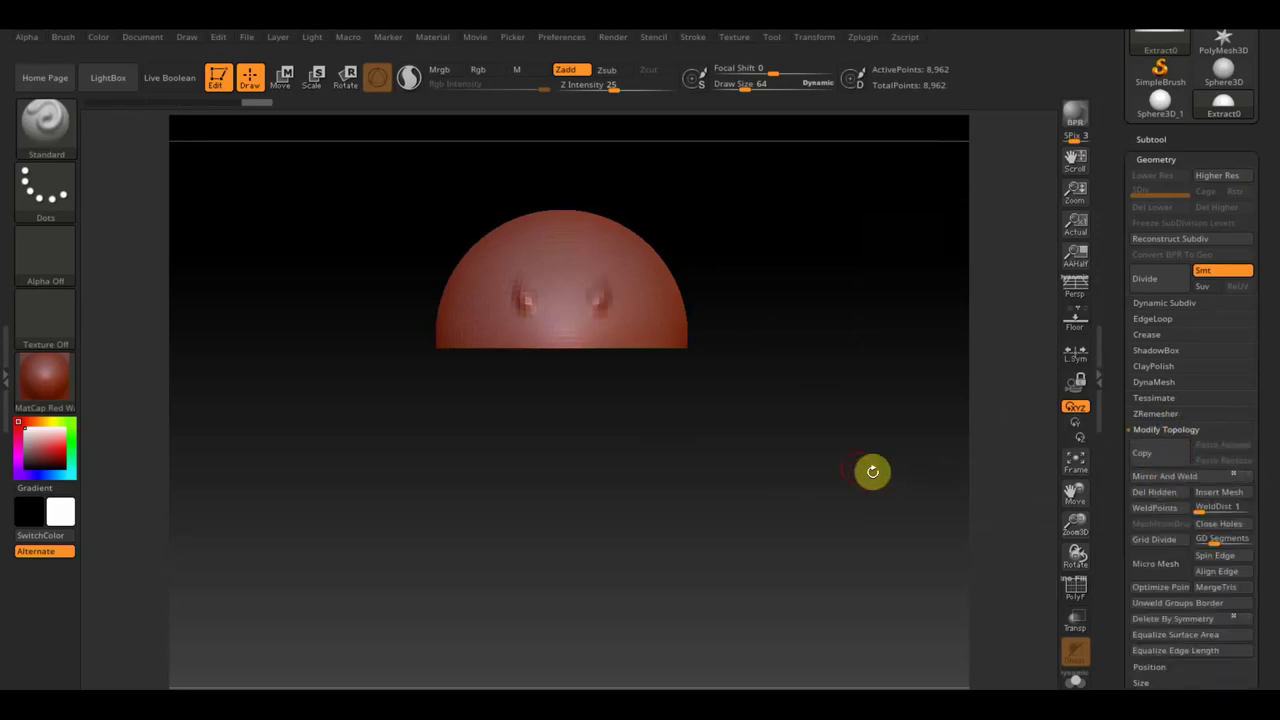
{"action": "key", "text": "ctrl+z"}
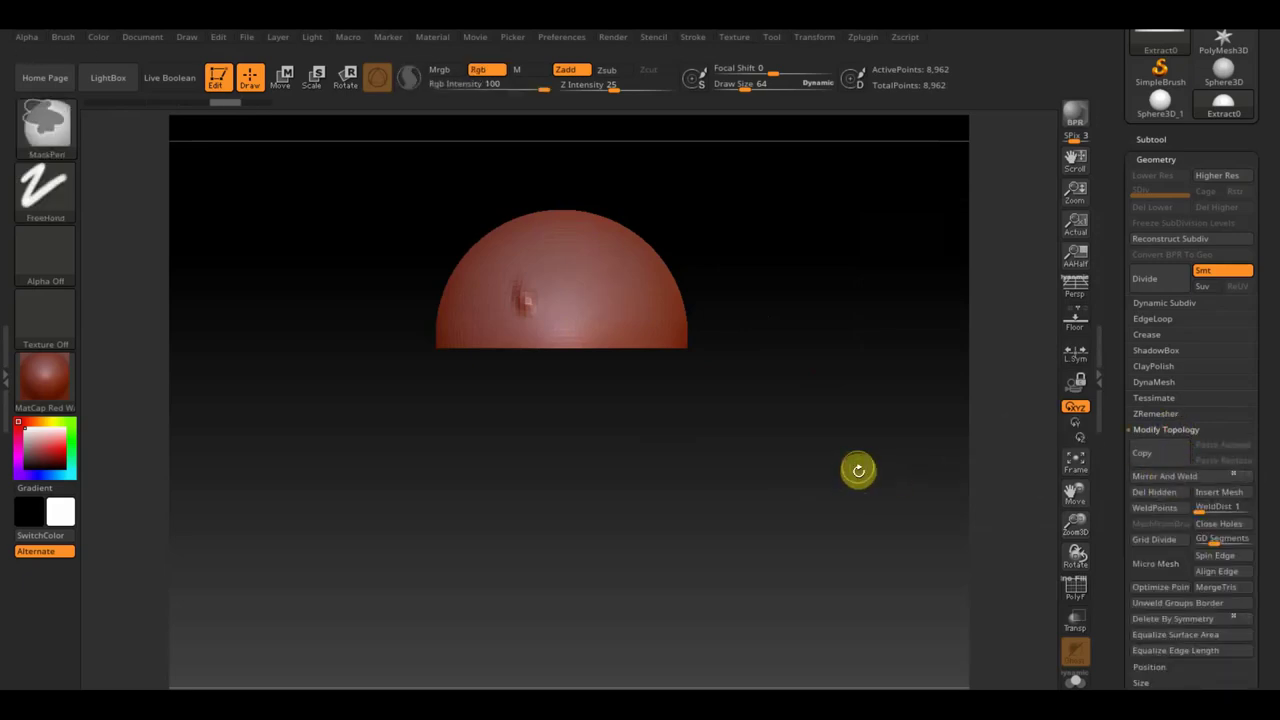
{"action": "key", "text": "ctrl+z"}
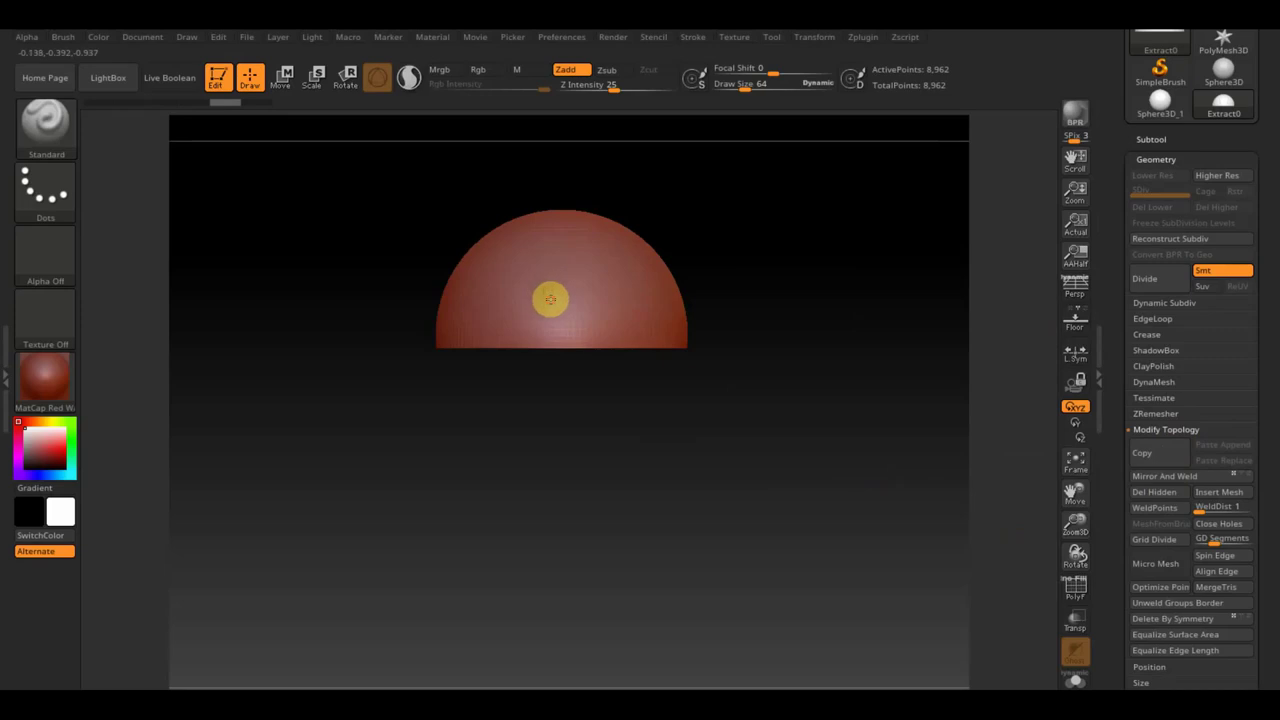
{"action": "left_click", "coordinate": [550, 299]}
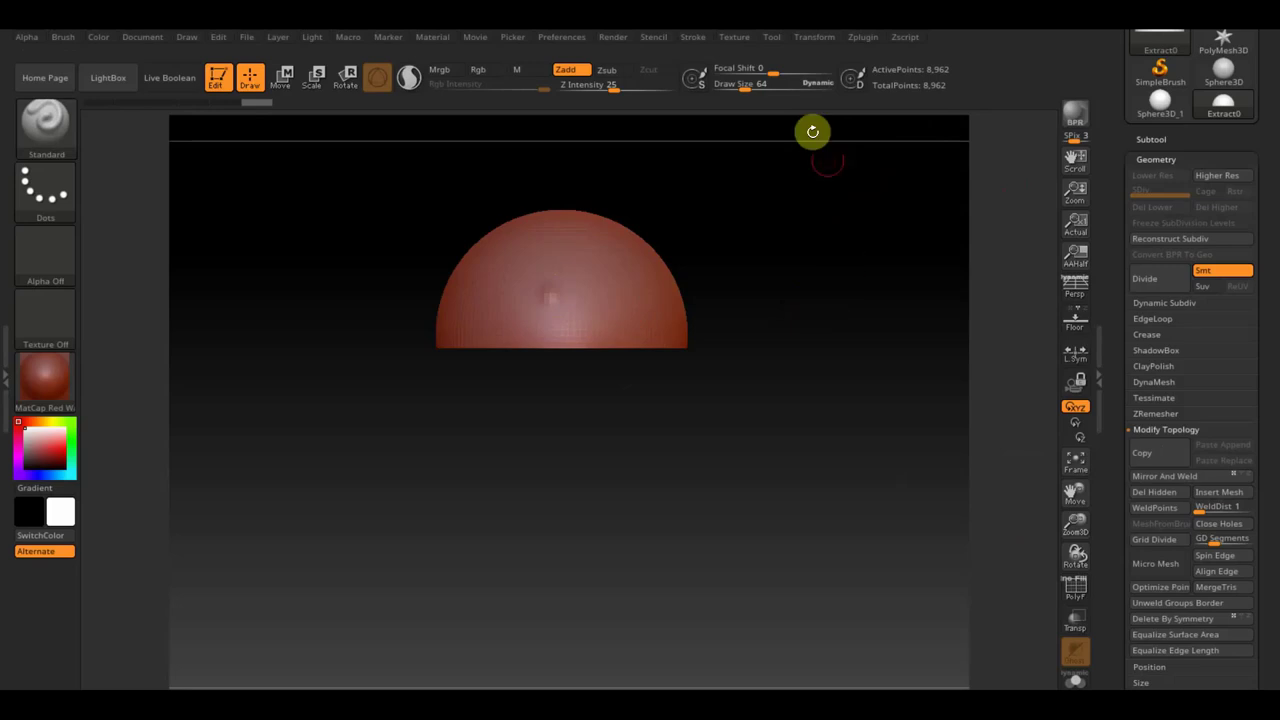
- Import the desktop image 4-2 as a texture
{"action": "left_click", "coordinate": [740, 38]}
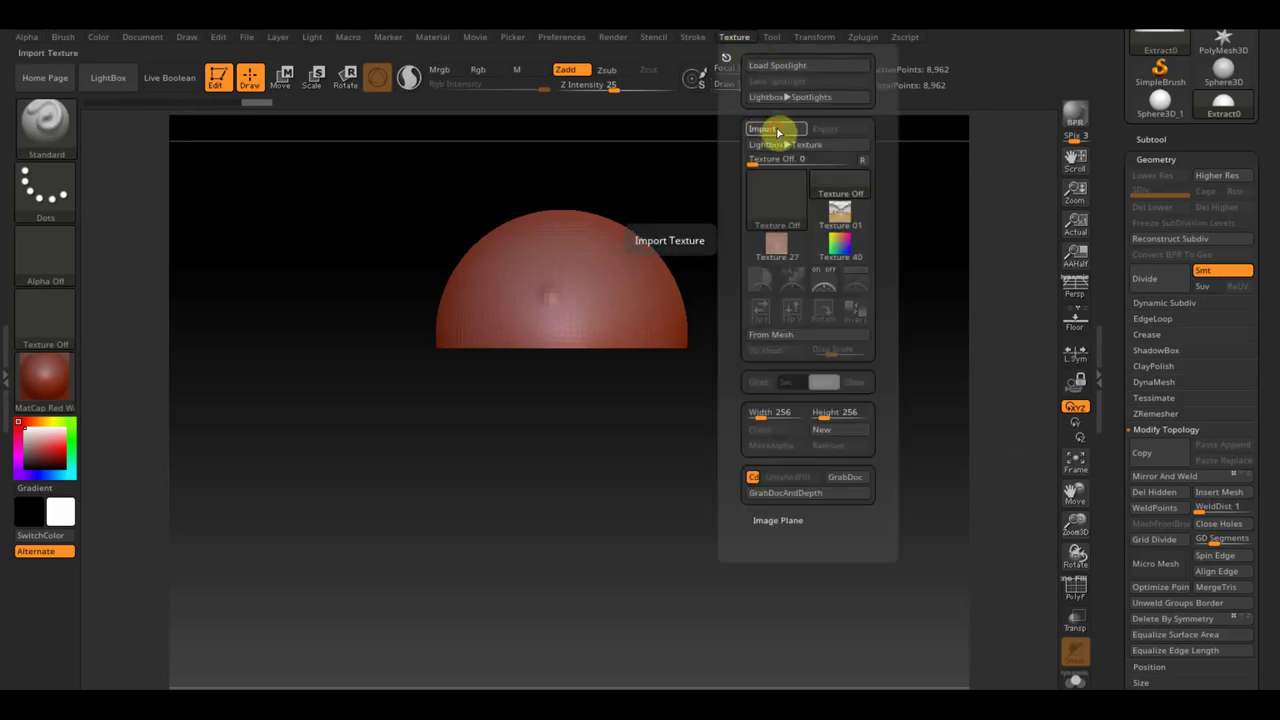
{"action": "left_click", "coordinate": [773, 131]}
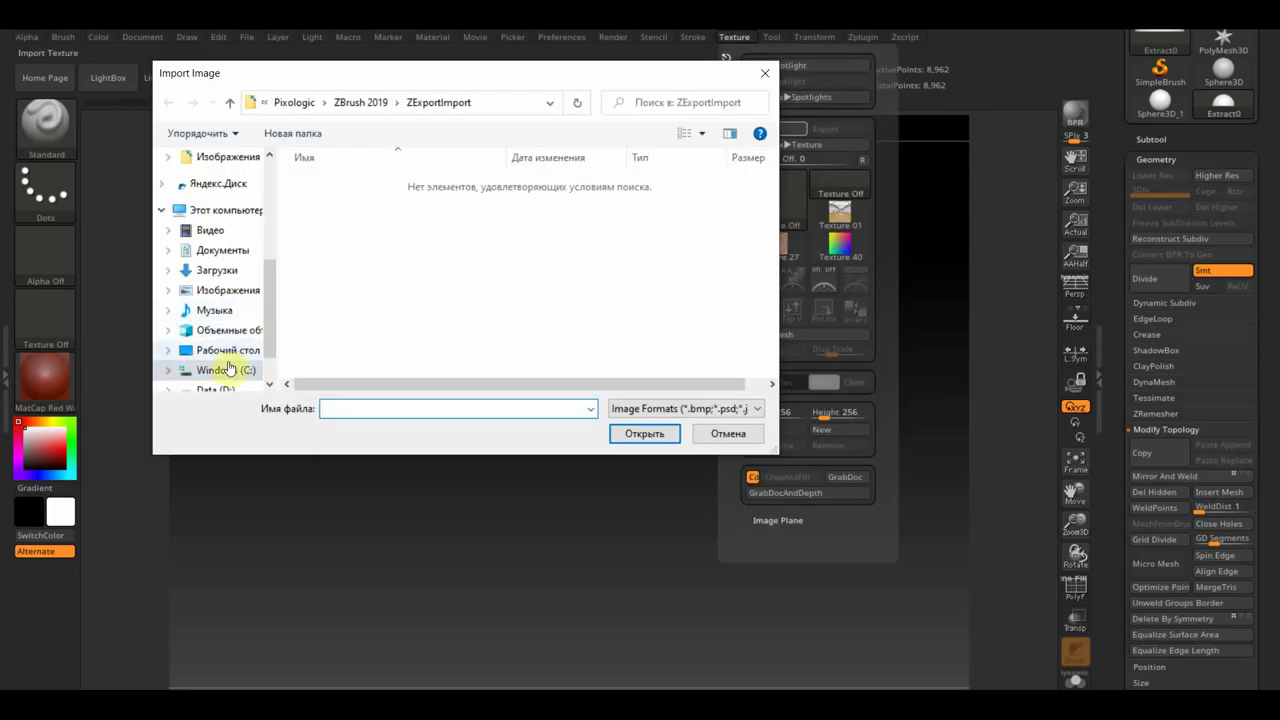
{"action": "left_click", "coordinate": [228, 350]}
{"action": "left_click", "coordinate": [518, 322]}
{"action": "scroll", "coordinate": [518, 322], "scroll_direction": "down", "scroll_amount": 1}
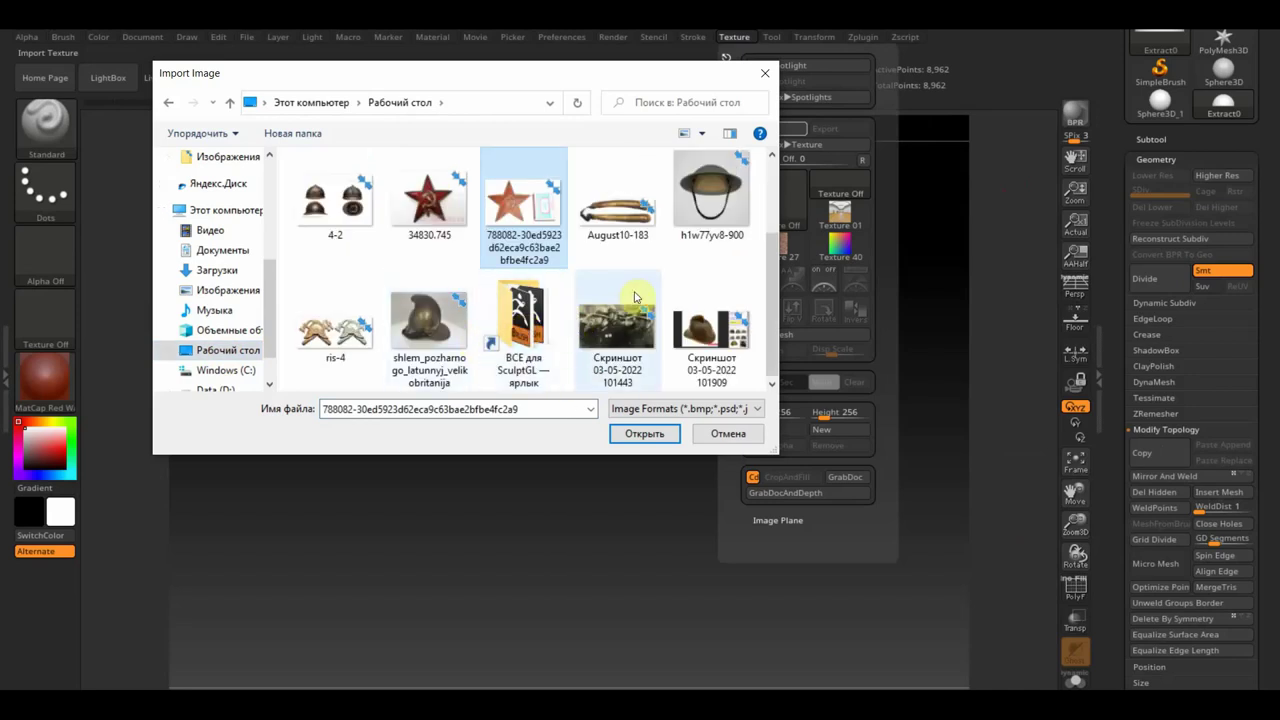
{"action": "scroll", "coordinate": [580, 320], "scroll_direction": "up", "scroll_amount": 1}
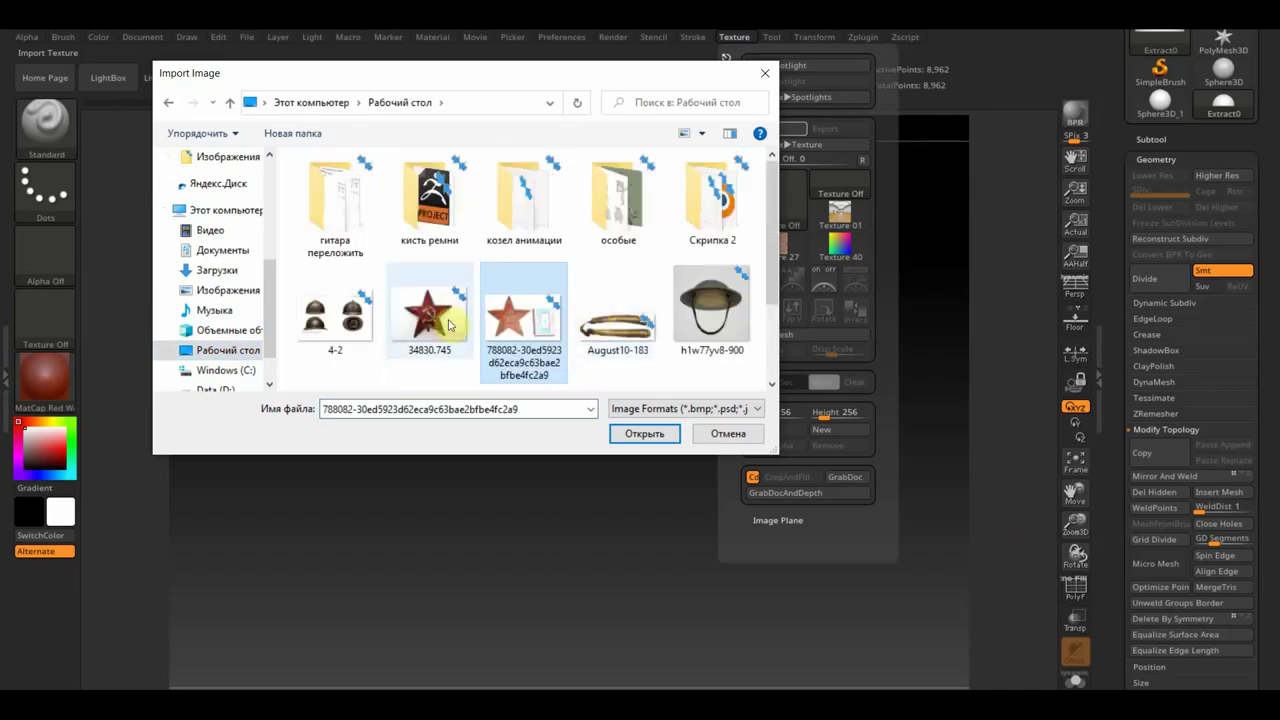
{"action": "left_click", "coordinate": [328, 322]}
{"action": "left_click", "coordinate": [615, 433]}
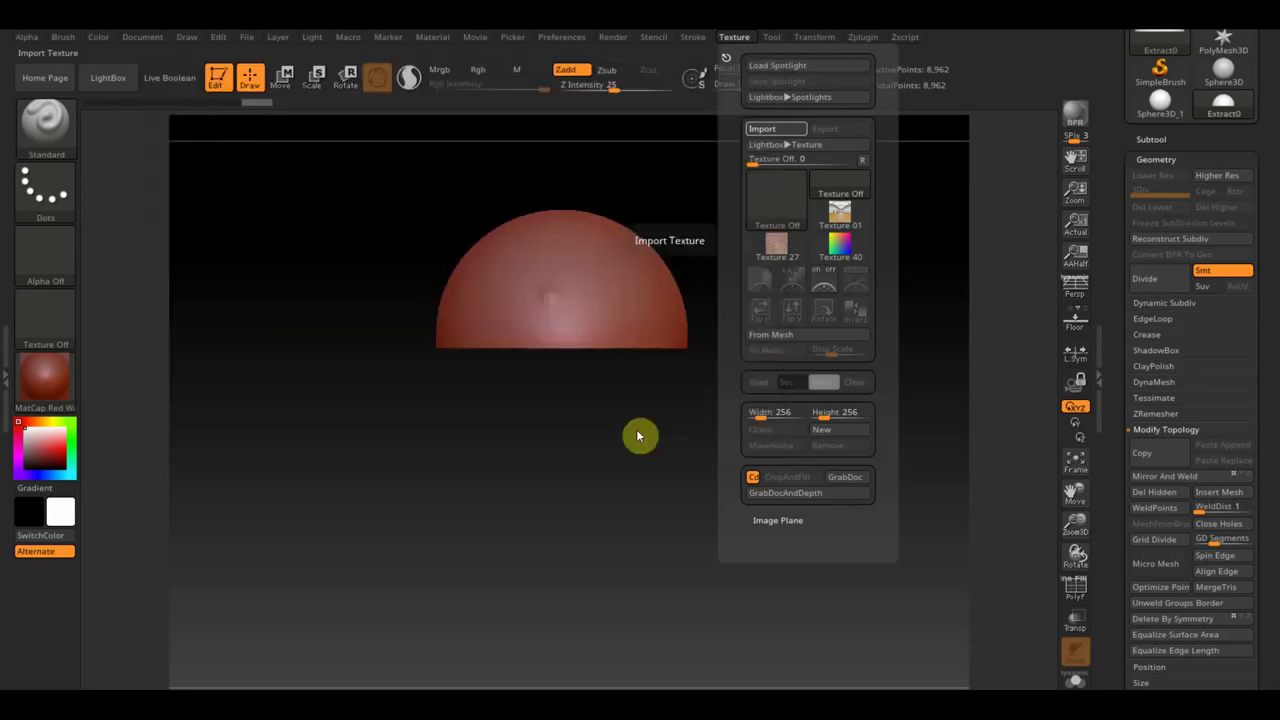
- Make 4-2 the active texture and add it to Spotlight
{"action": "left_click", "coordinate": [740, 44]}
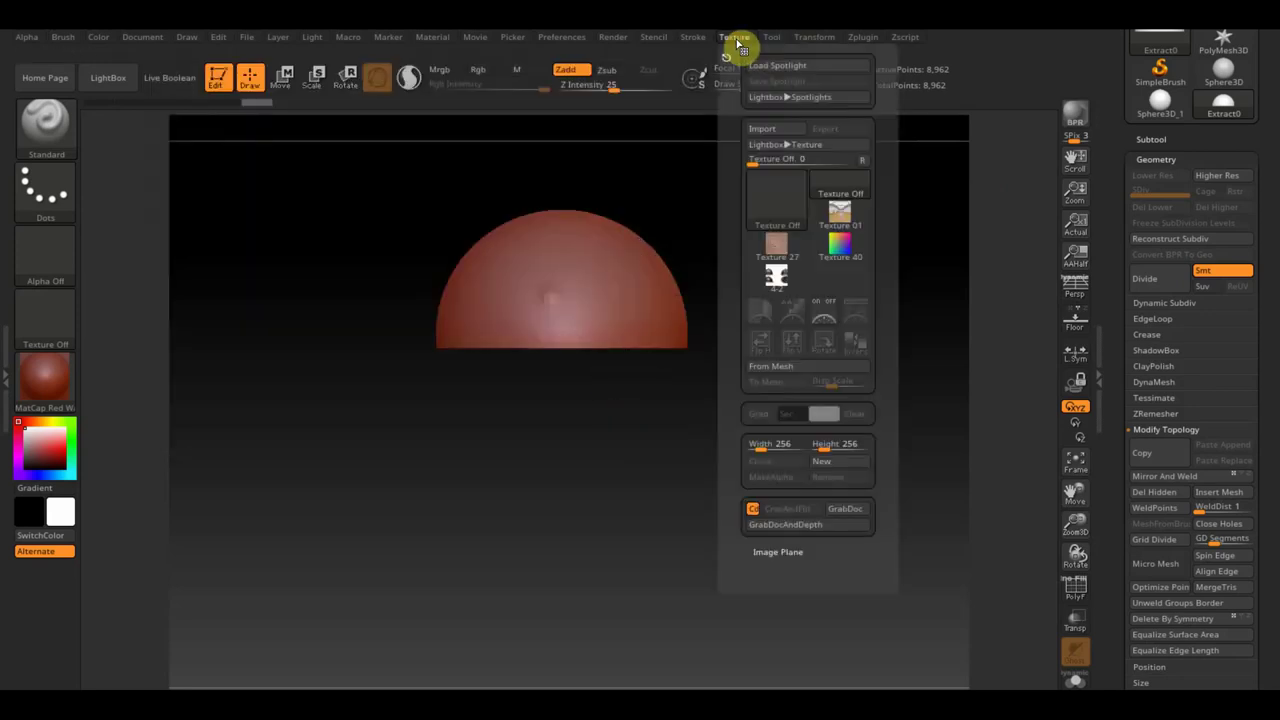
{"action": "left_click", "coordinate": [790, 284]}
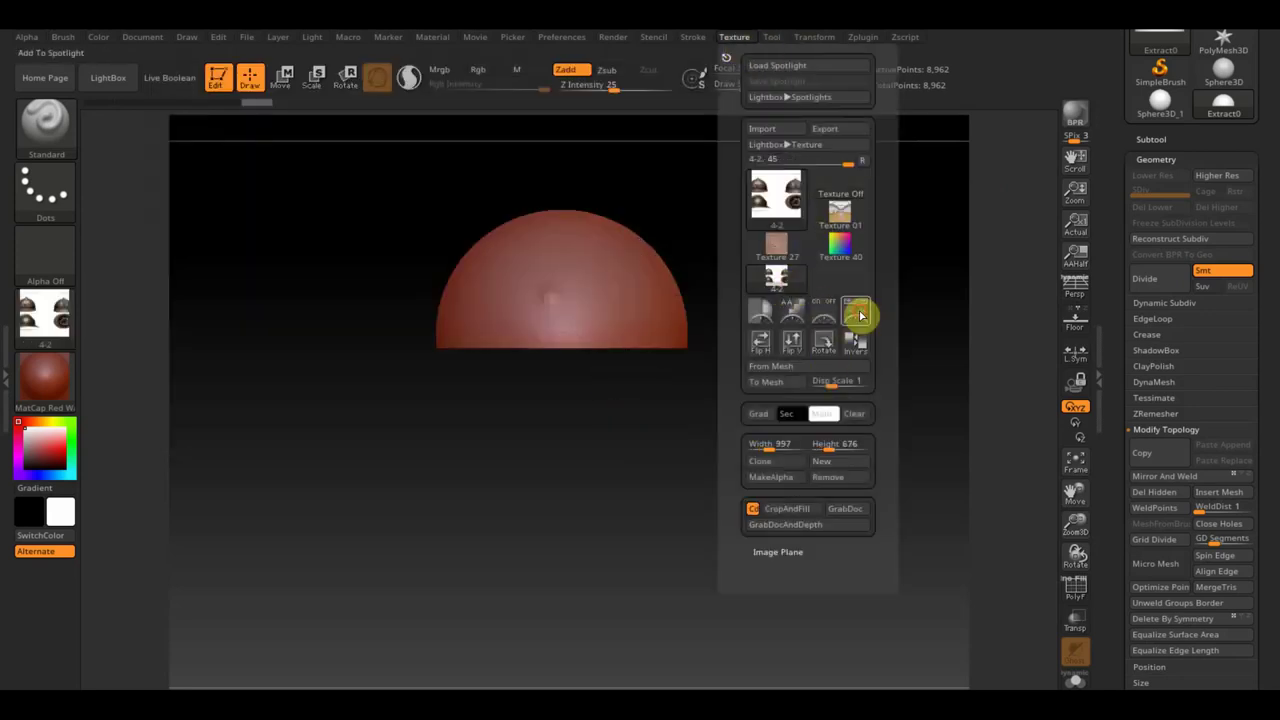
{"action": "left_click", "coordinate": [856, 313]}
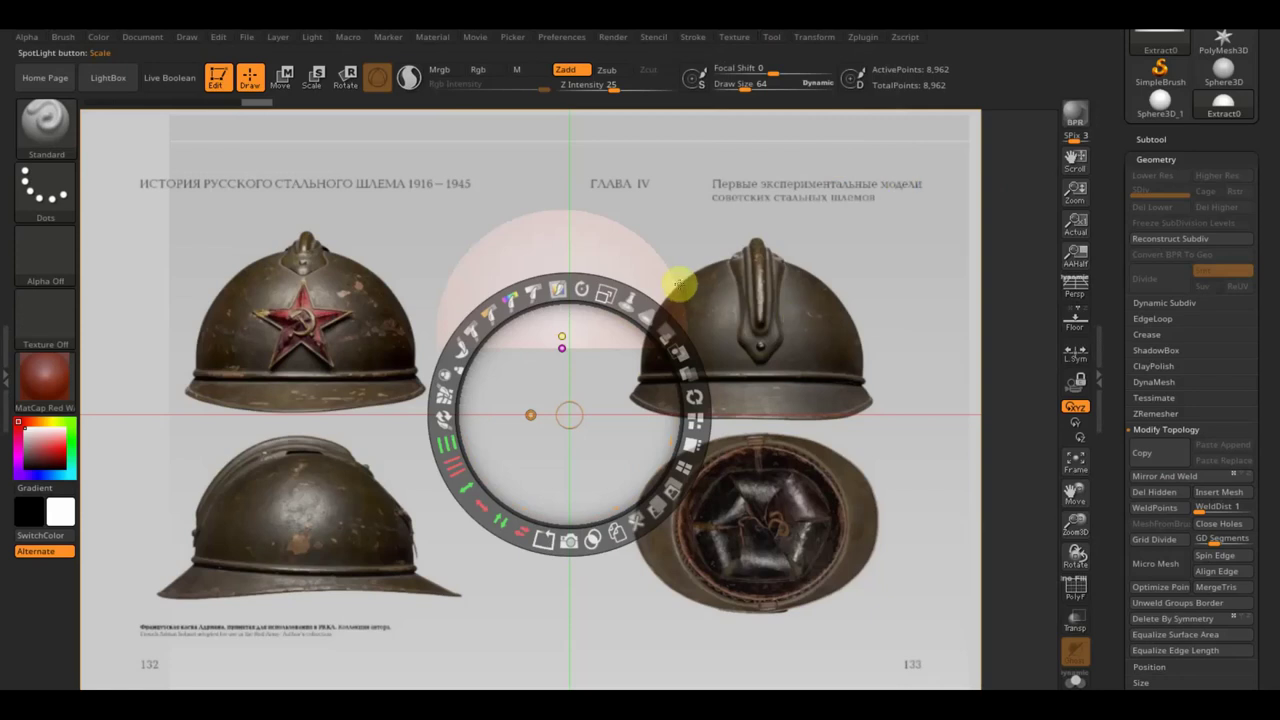
- Hide the 4-2 reference spotlight and mask a narrow band along the dome's lower rim
{"action": "key", "text": "z"}
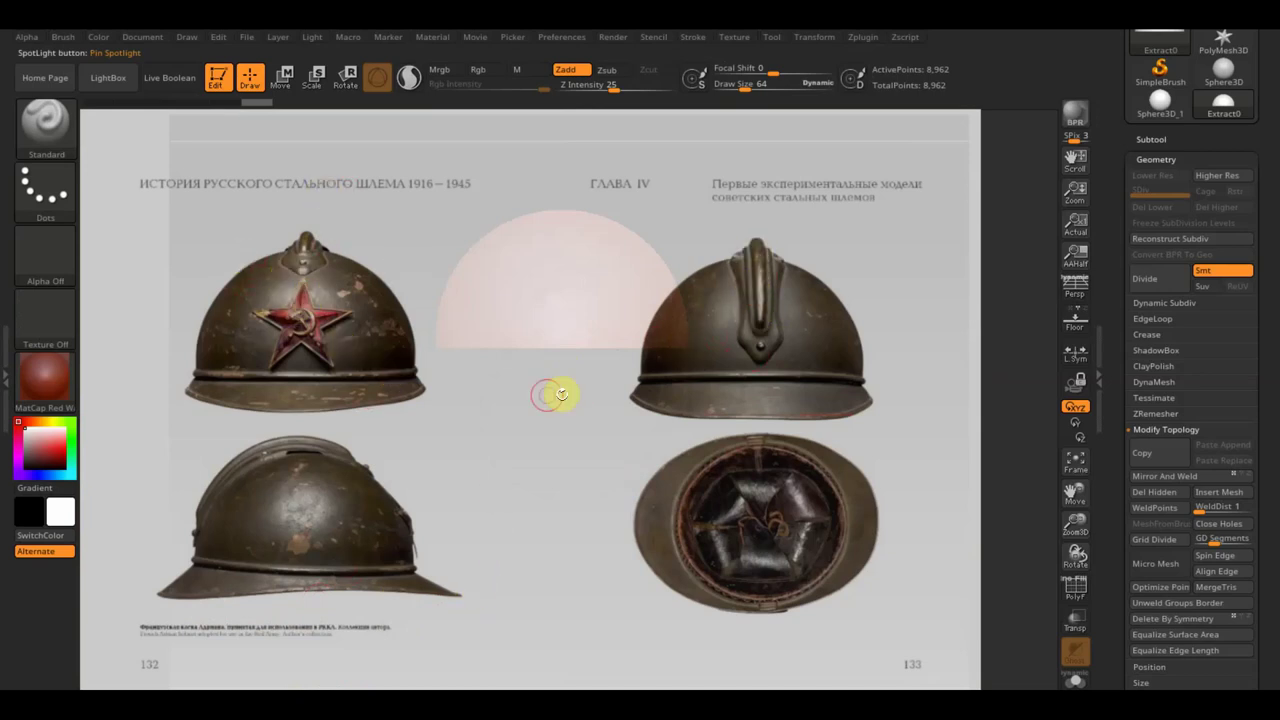
{"action": "key", "text": "z"}
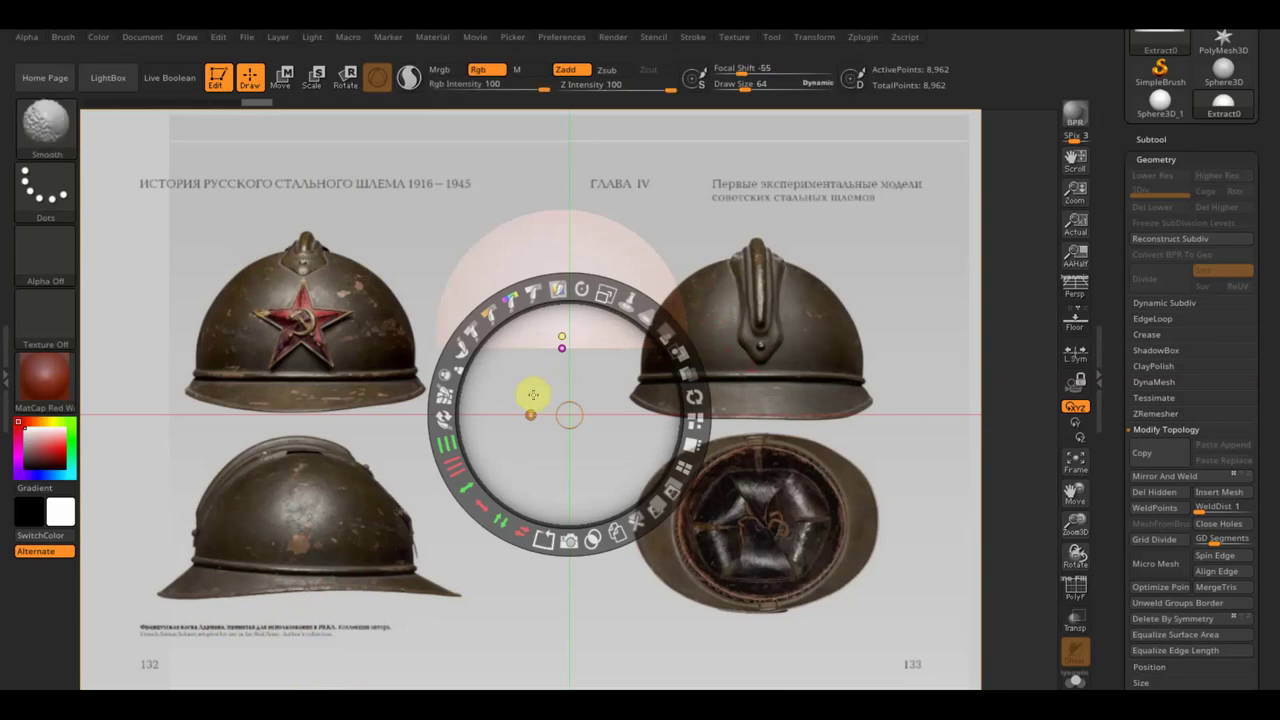
{"action": "key", "text": "shift+z"}
{"action": "left_click_drag", "start_coordinate": [781, 449], "coordinate": [408, 338], "text": "ctrl"}
{"action": "mouse_move", "coordinate": [783, 437]}
{"action": "left_mouse_down"}
{"action": "mouse_move", "coordinate": [688, 438]}
{"action": "mouse_move", "coordinate": [746, 446]}
{"action": "left_mouse_up"}
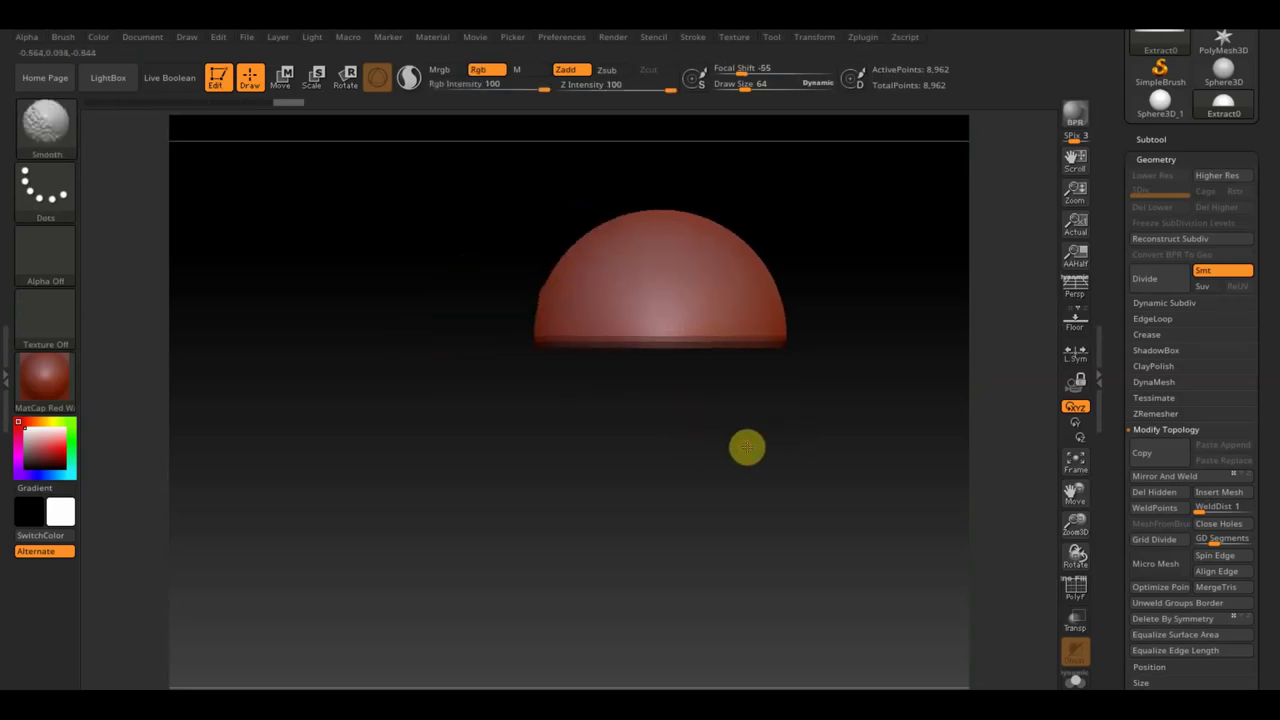
- With Transpose, scale the dome's bottom band outward into a wide flat brim
{"action": "left_click", "coordinate": [286, 85]}
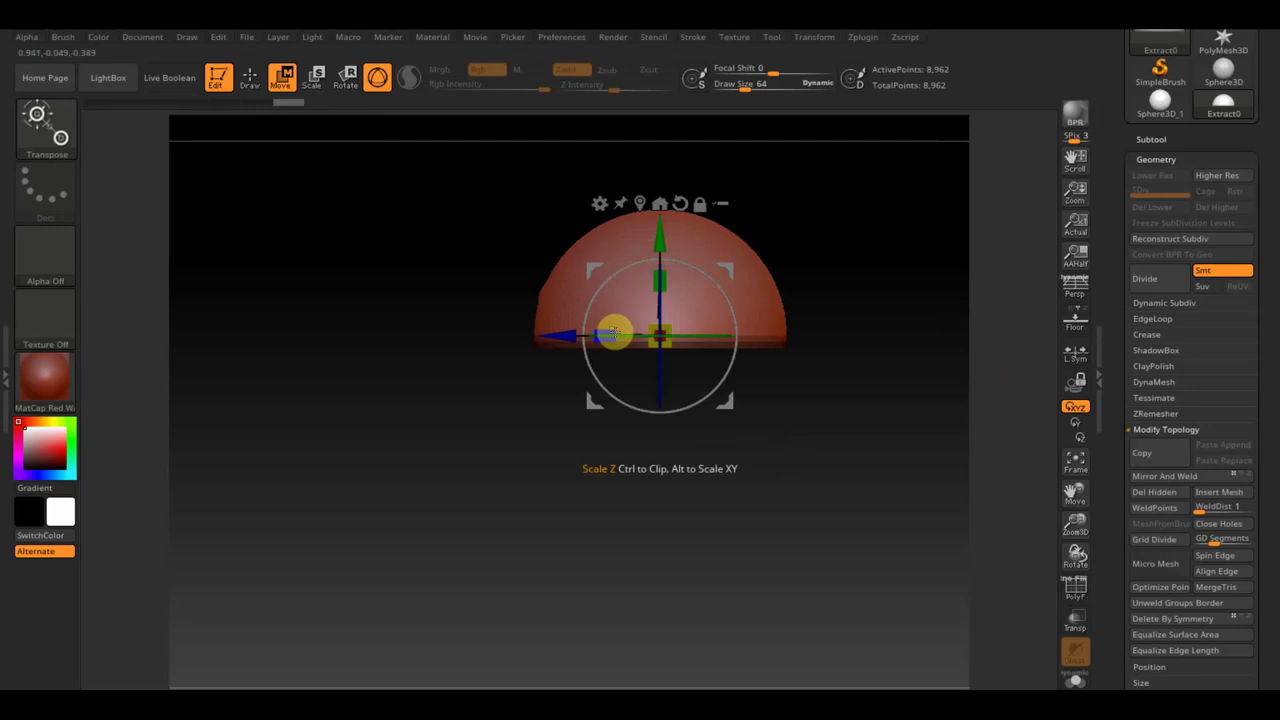
{"action": "left_click", "coordinate": [612, 333], "text": "ctrl"}
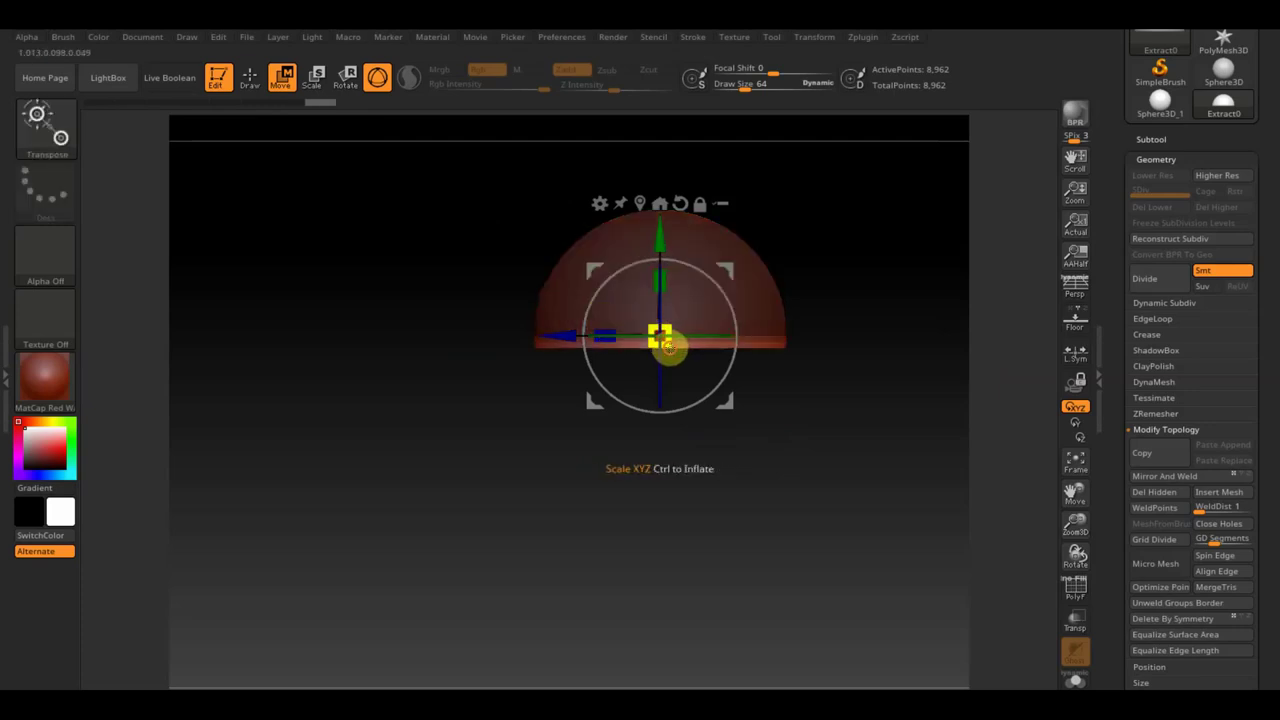
{"action": "left_click_drag", "start_coordinate": [670, 347], "coordinate": [702, 374]}
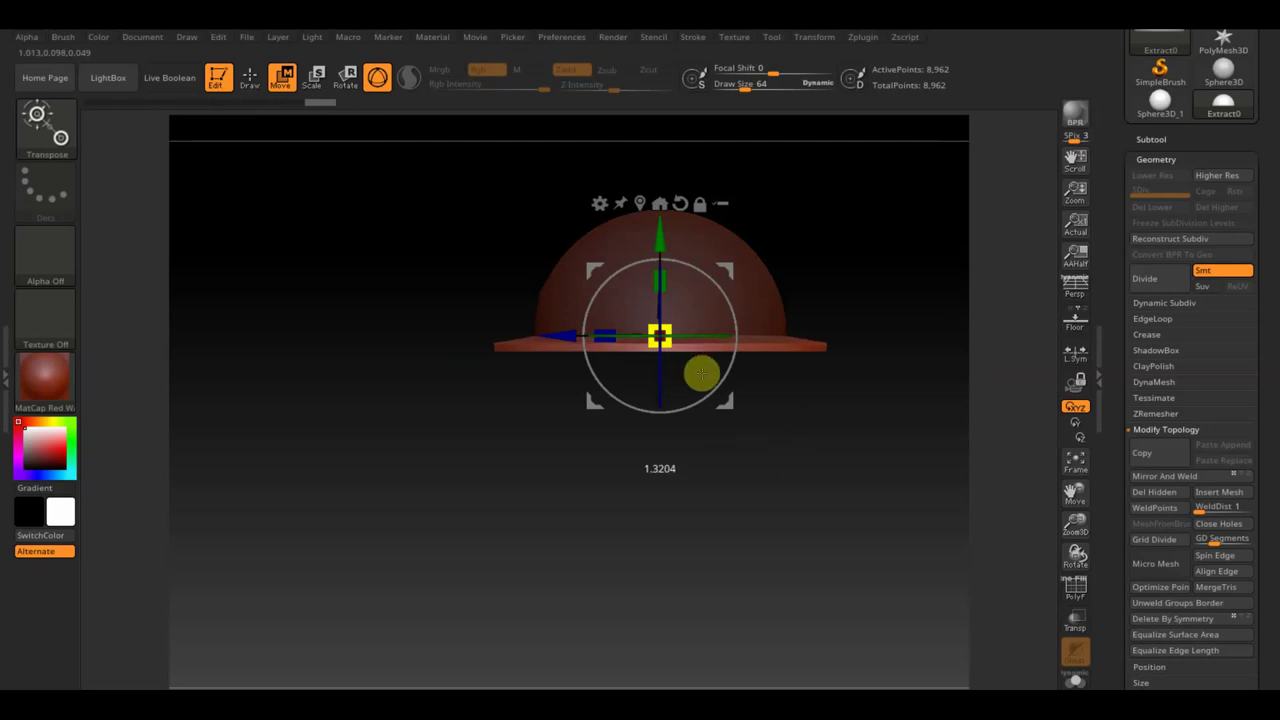
{"action": "left_click_drag", "start_coordinate": [663, 234], "coordinate": [664, 244]}
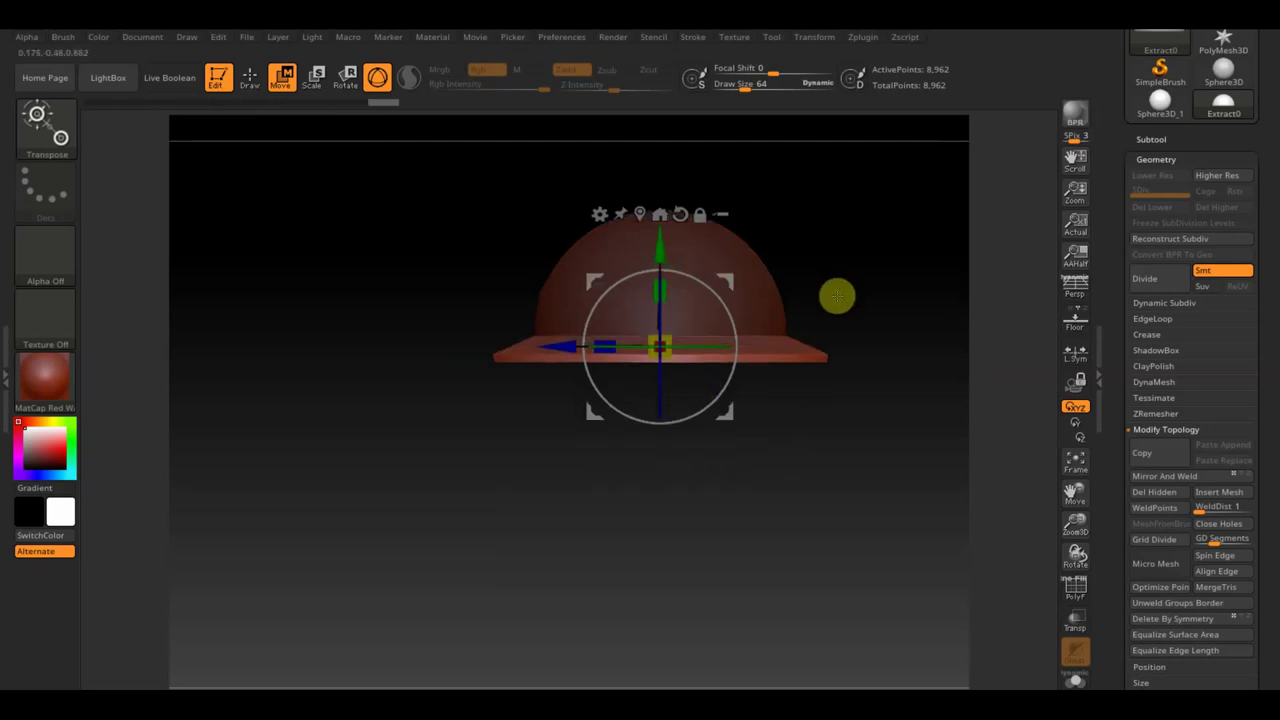
{"action": "left_click_drag", "start_coordinate": [561, 342], "coordinate": [555, 342]}
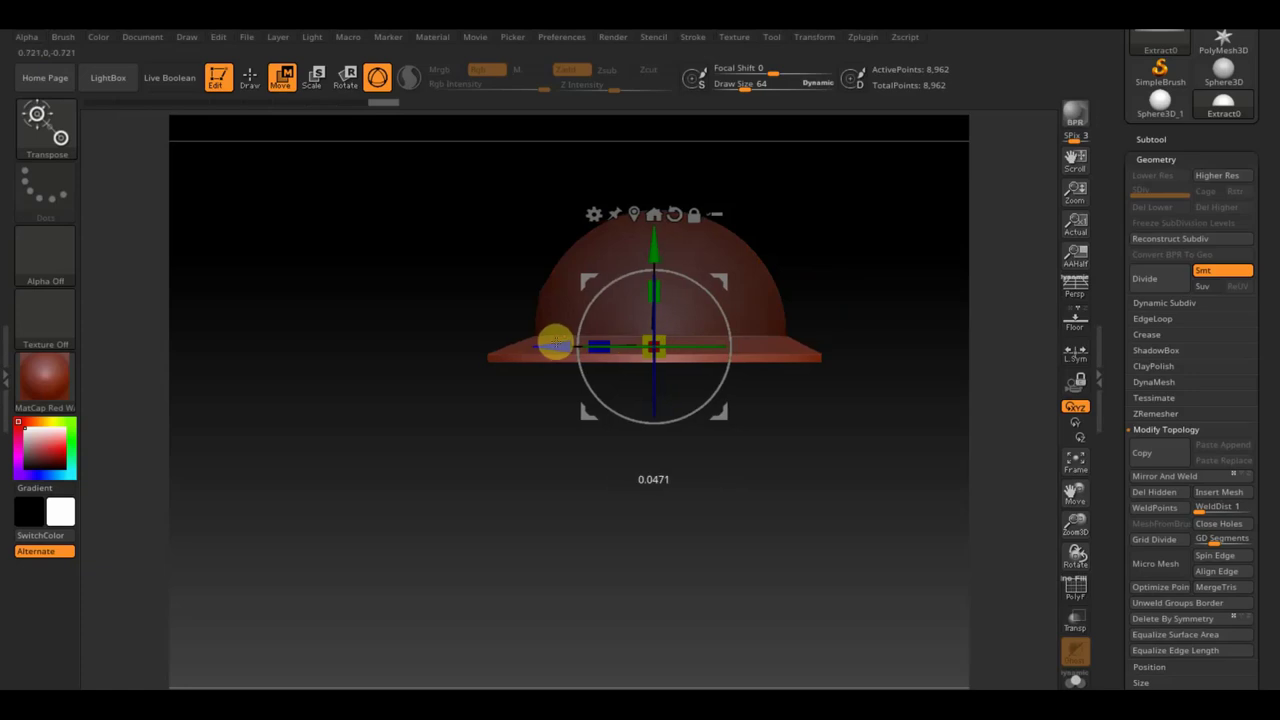
{"action": "mouse_move", "coordinate": [791, 346]}
{"action": "left_mouse_down"}
{"action": "mouse_move", "coordinate": [844, 465]}
{"action": "mouse_move", "coordinate": [849, 591]}
{"action": "left_mouse_up"}
{"action": "mouse_move", "coordinate": [701, 330]}
{"action": "left_mouse_down"}
{"action": "mouse_move", "coordinate": [641, 303]}
{"action": "mouse_move", "coordinate": [645, 315]}
{"action": "left_mouse_up"}
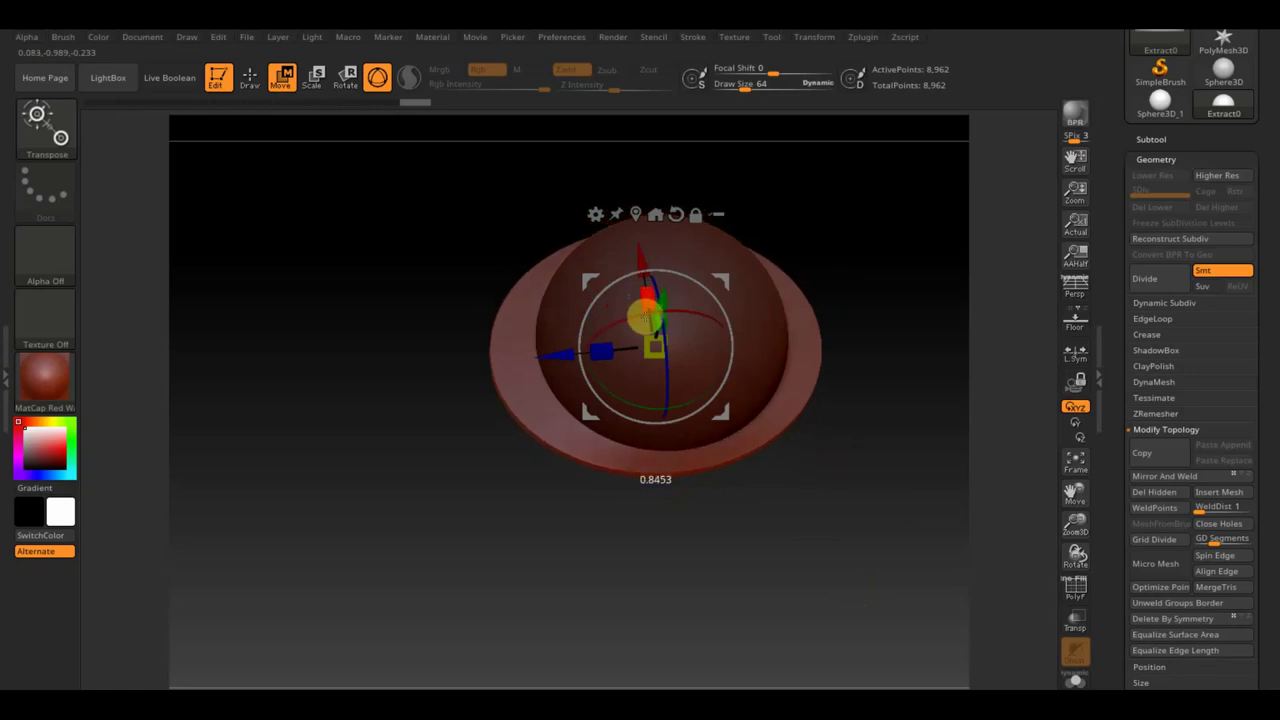
{"action": "left_click_drag", "start_coordinate": [794, 406], "coordinate": [894, 377]}
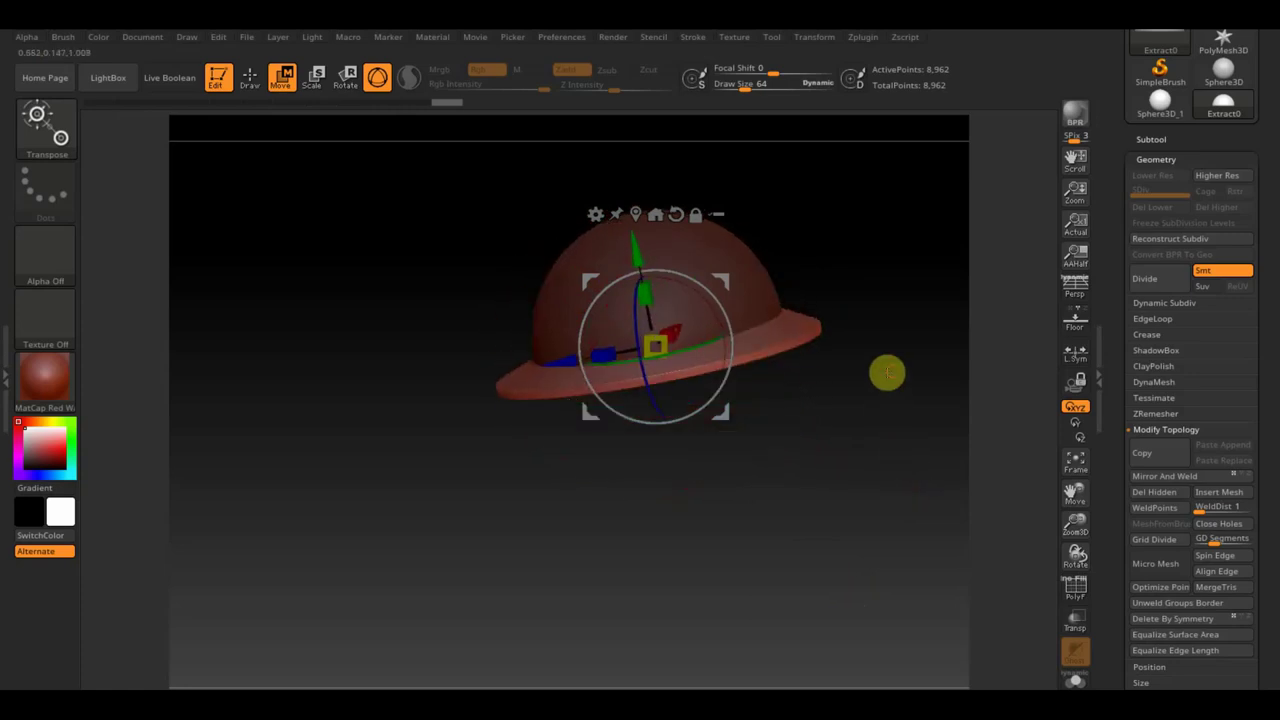
{"action": "left_click_drag", "start_coordinate": [655, 240], "coordinate": [655, 245]}
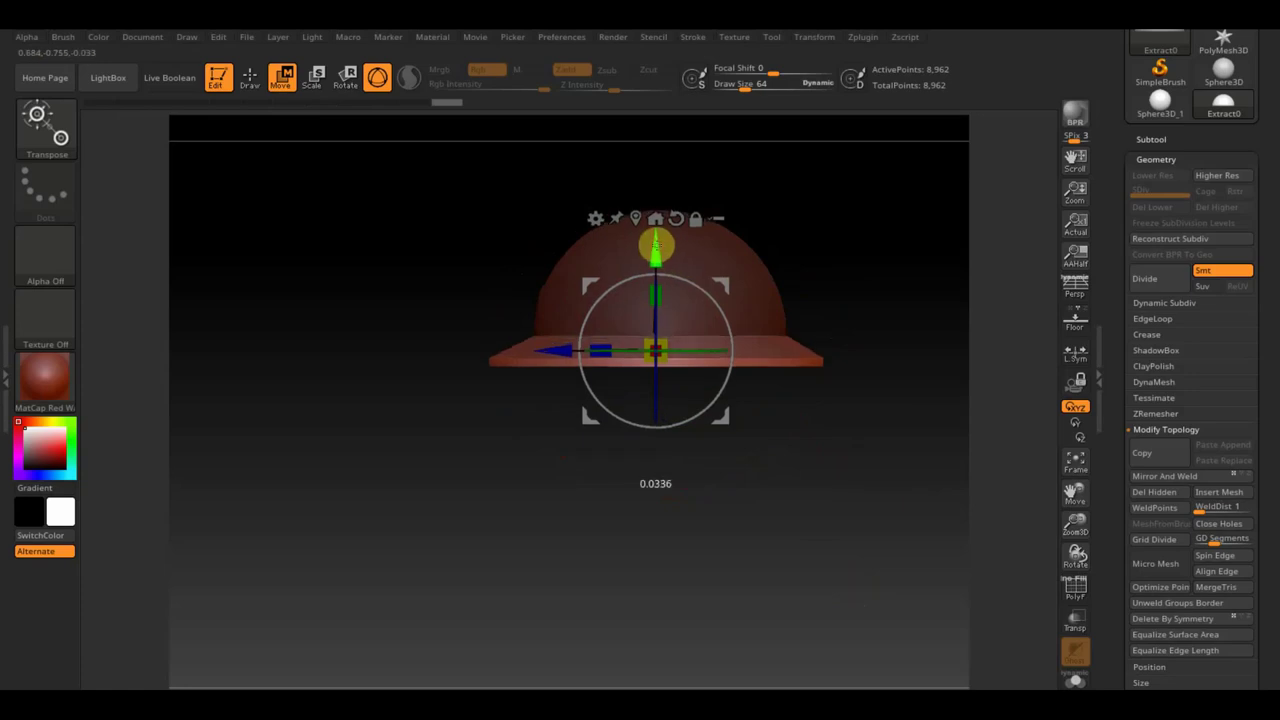
{"action": "left_click_drag", "start_coordinate": [586, 351], "coordinate": [553, 352]}
{"action": "mouse_move", "coordinate": [811, 286]}
{"action": "left_mouse_down"}
{"action": "mouse_move", "coordinate": [927, 289]}
{"action": "mouse_move", "coordinate": [926, 320]}
{"action": "mouse_move", "coordinate": [869, 394]}
{"action": "mouse_move", "coordinate": [871, 489]}
{"action": "mouse_move", "coordinate": [917, 509]}
{"action": "mouse_move", "coordinate": [949, 426]}
{"action": "mouse_move", "coordinate": [933, 383]}
{"action": "mouse_move", "coordinate": [843, 386]}
{"action": "mouse_move", "coordinate": [840, 403]}
{"action": "left_mouse_up"}
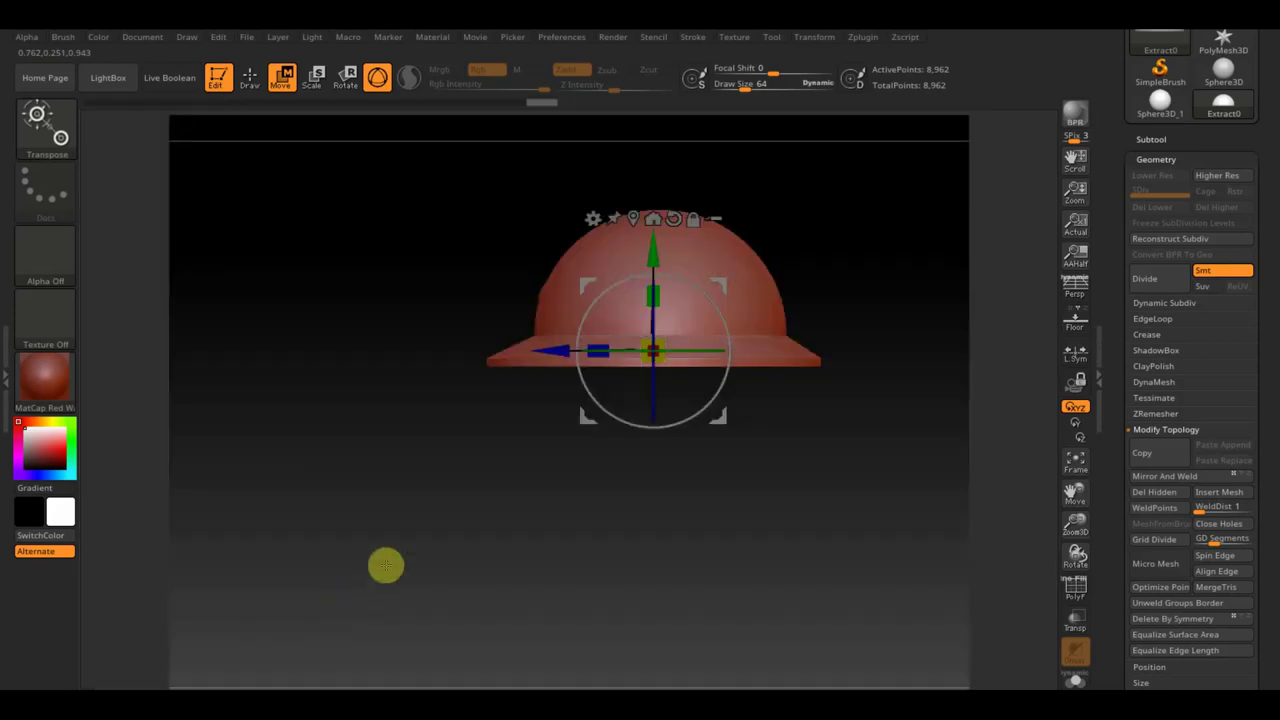
- Return to Draw mode, clear the mask, and check the brim's wireframe
{"action": "left_click", "coordinate": [251, 78]}
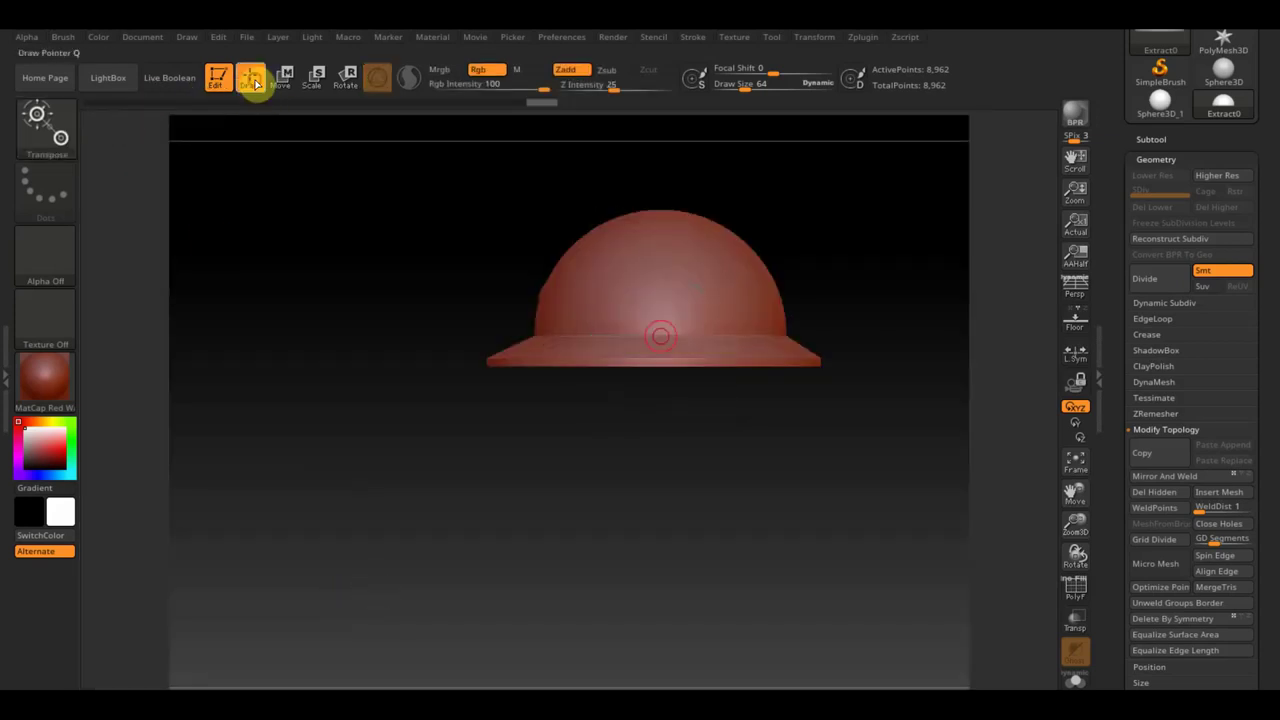
{"action": "left_click_drag", "start_coordinate": [401, 176], "coordinate": [829, 335], "text": "ctrl"}
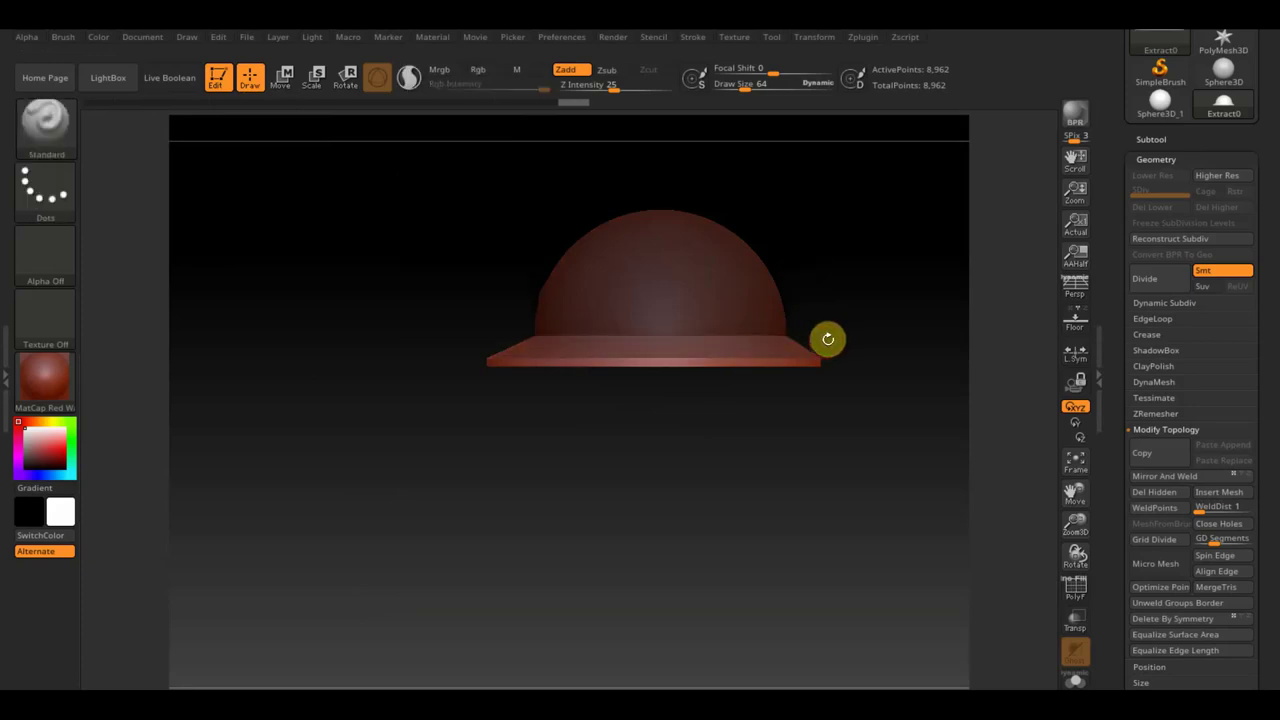
{"action": "mouse_move", "coordinate": [828, 339]}
{"action": "left_mouse_down"}
{"action": "mouse_move", "coordinate": [846, 377]}
{"action": "mouse_move", "coordinate": [863, 363]}
{"action": "left_mouse_up"}
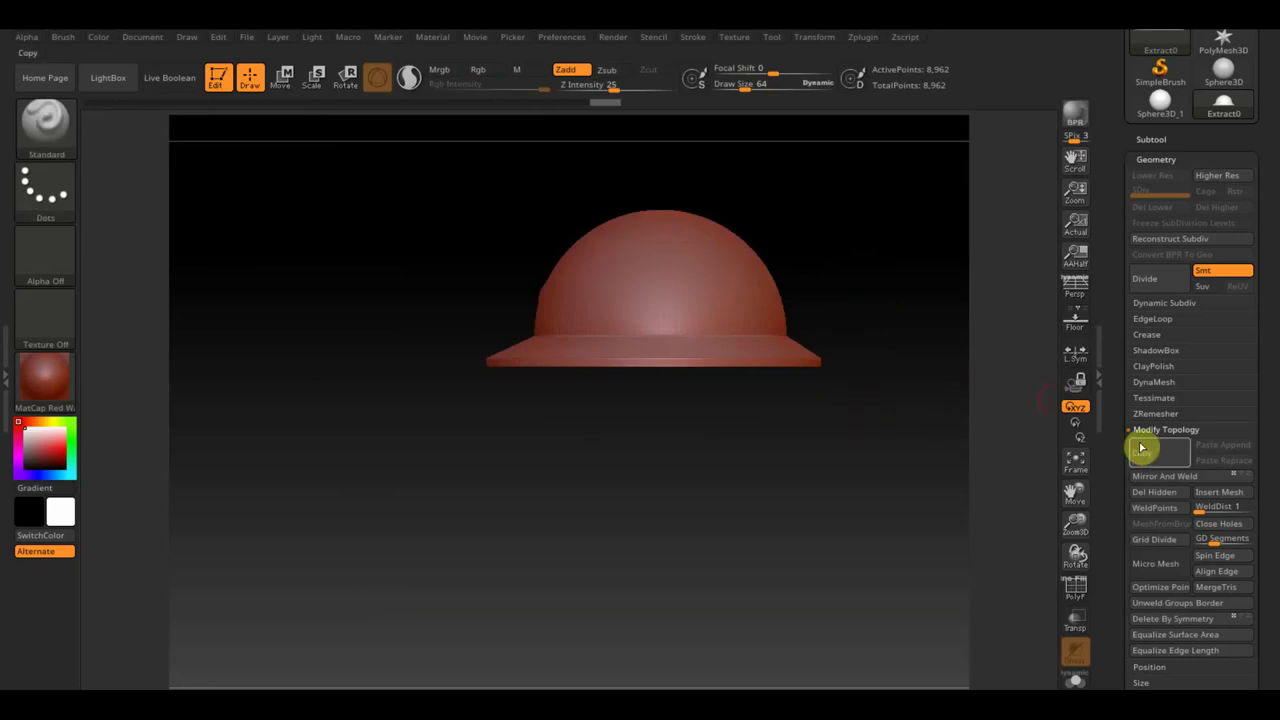
{"action": "left_click", "coordinate": [1074, 591]}
{"action": "left_click", "coordinate": [1074, 592]}
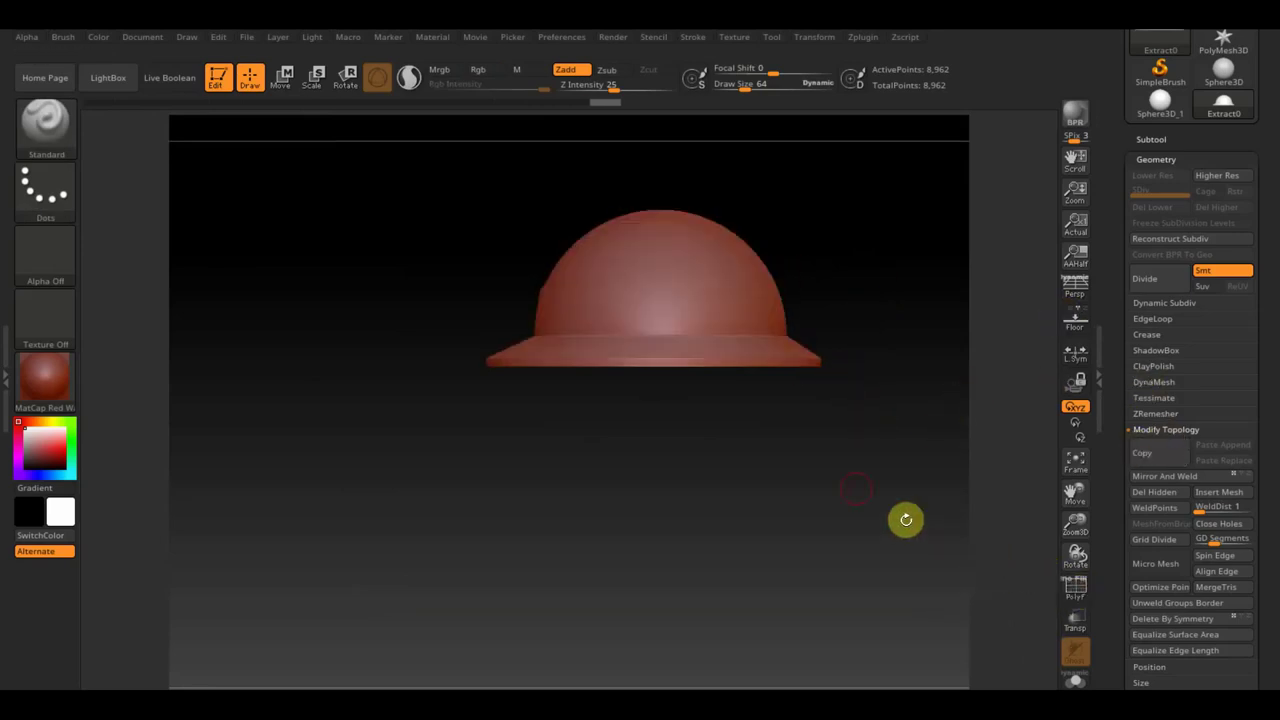
{"action": "left_click", "coordinate": [20, 136]}
{"action": "mouse_move", "coordinate": [703, 372]}
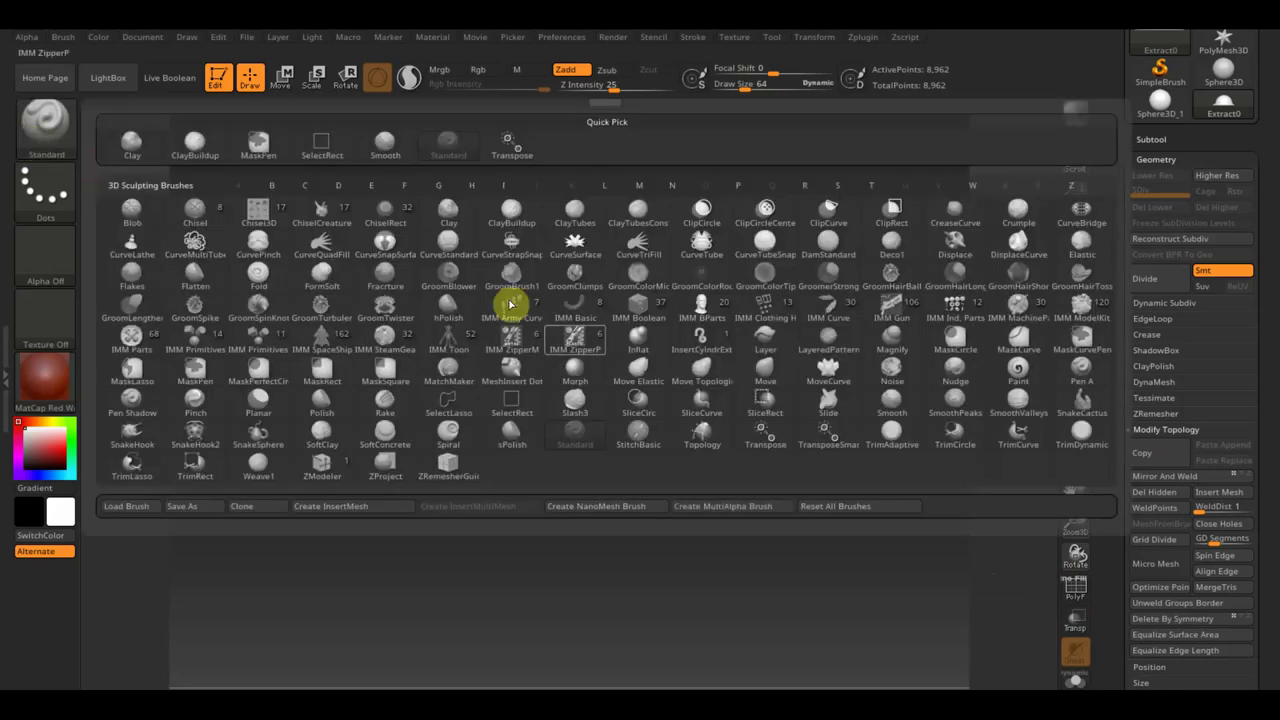
- Select the Move Topological brush and raise its Draw Size to 375
{"action": "left_click", "coordinate": [705, 374]}
{"action": "left_click_drag", "start_coordinate": [738, 84], "coordinate": [772, 86]}
{"action": "left_click_drag", "start_coordinate": [728, 420], "coordinate": [743, 441]}
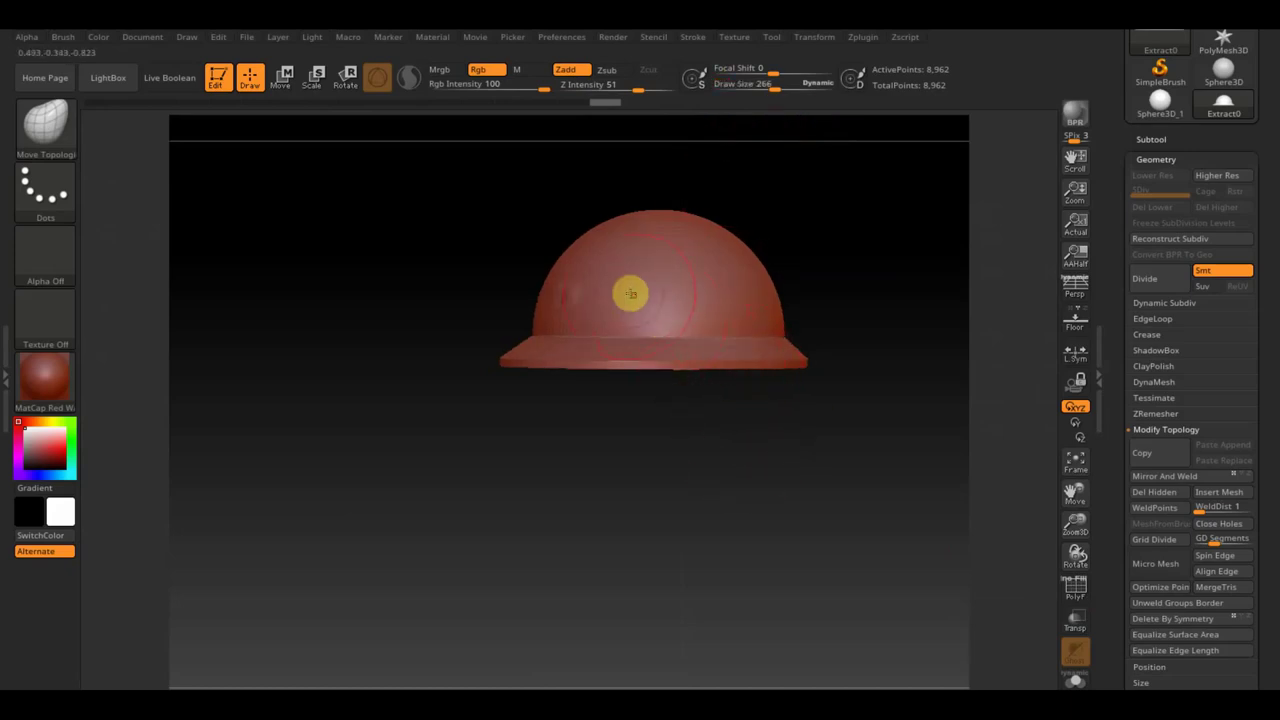
{"action": "left_click_drag", "start_coordinate": [706, 372], "coordinate": [797, 423]}
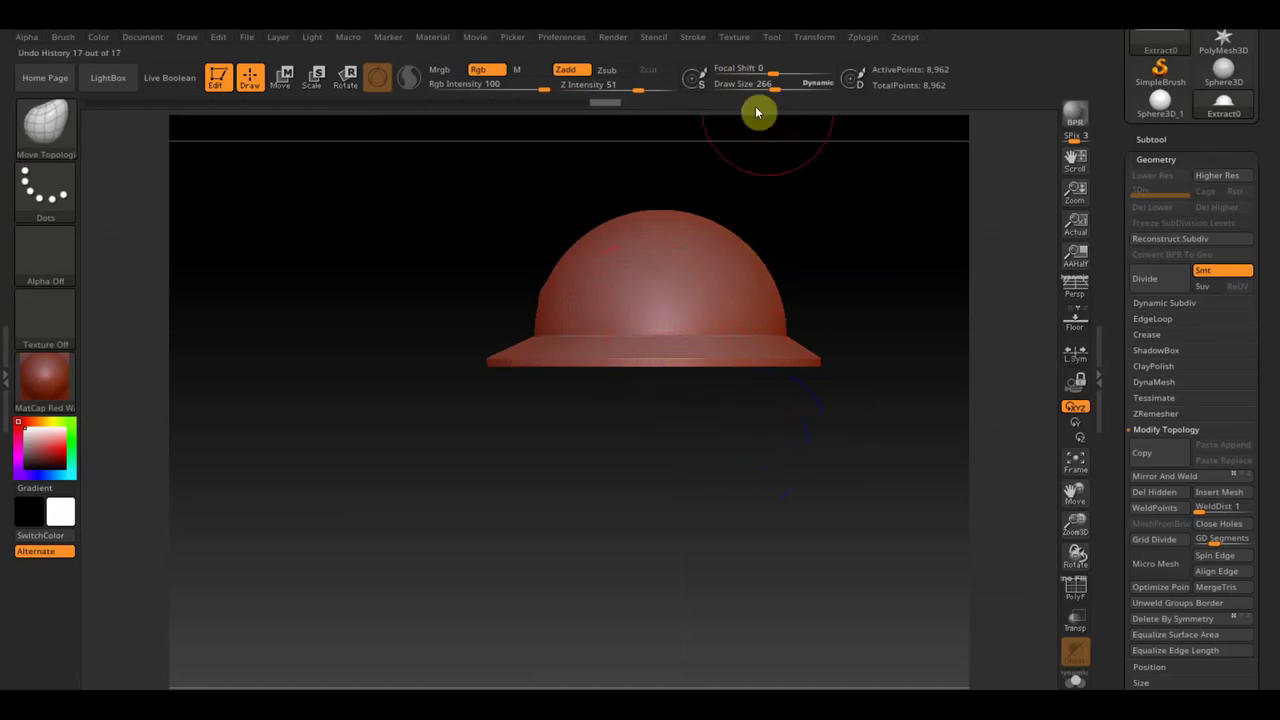
{"action": "left_click_drag", "start_coordinate": [777, 93], "coordinate": [787, 93]}
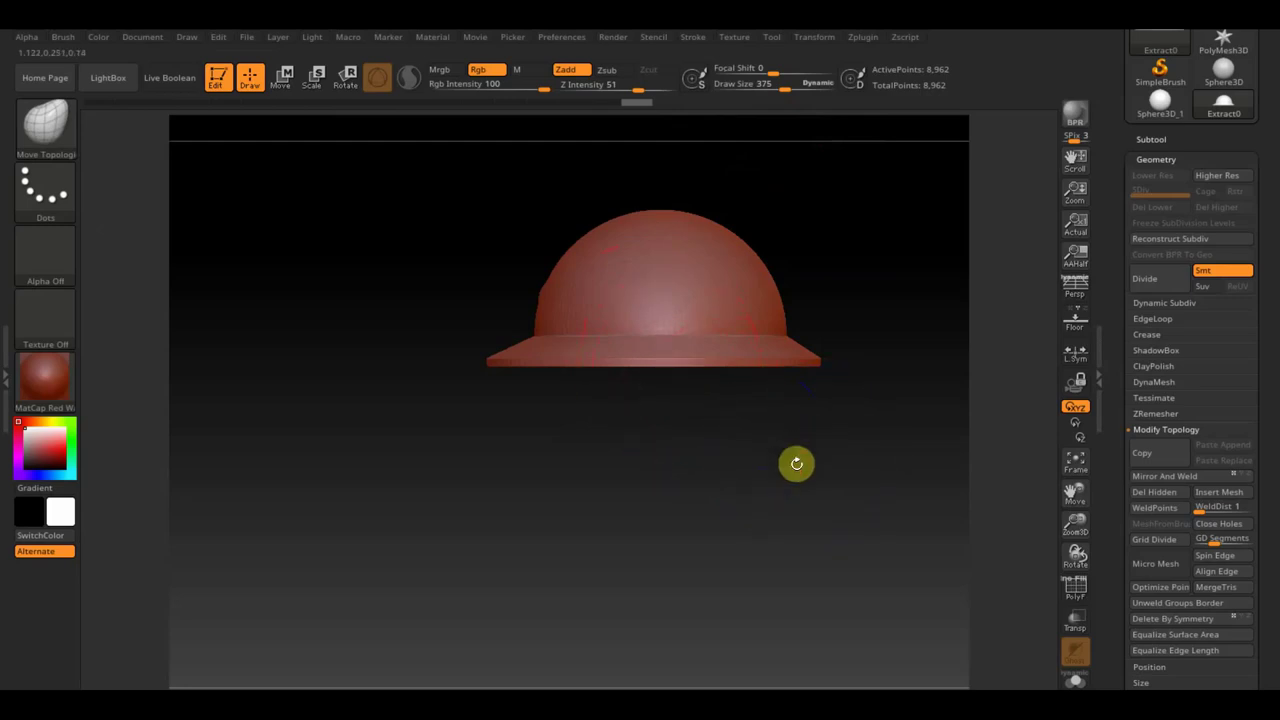
{"action": "key", "text": "shift"}
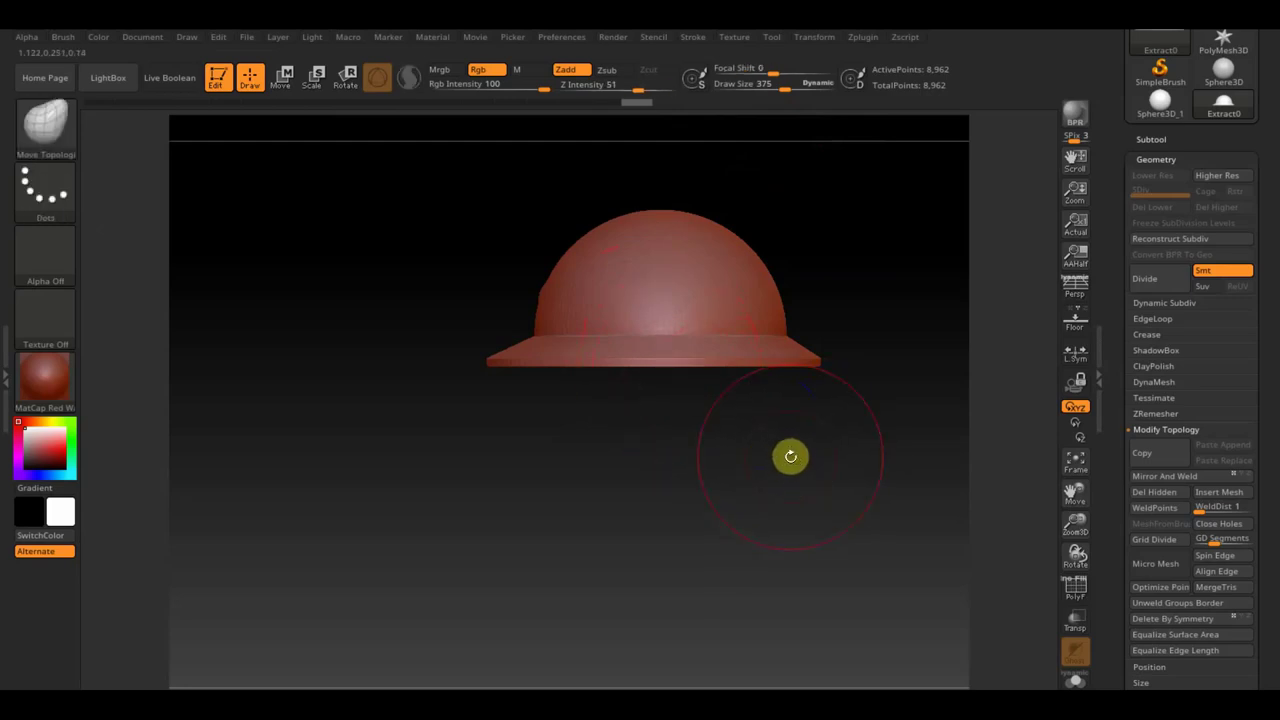
{"action": "left_click", "coordinate": [1156, 381]}
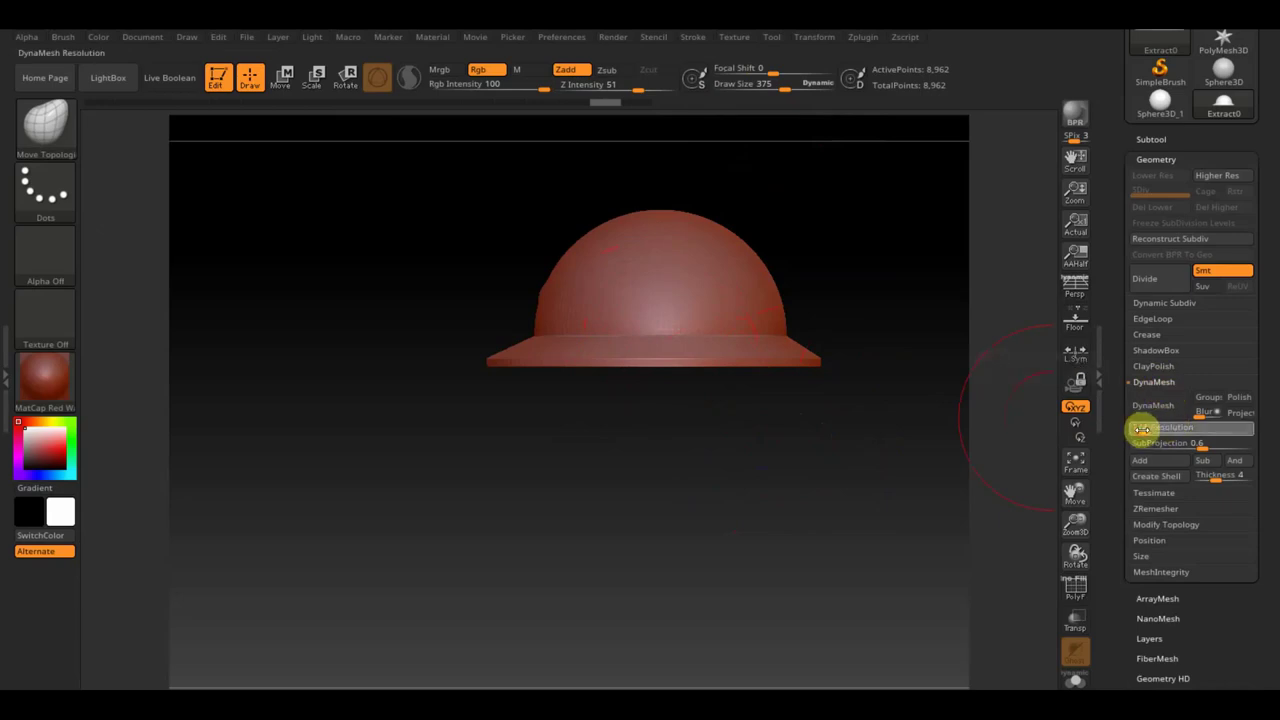
- DynaMesh the helmet at resolution 376 and mask the dome, leaving the brim free
{"action": "left_click", "coordinate": [1156, 412]}
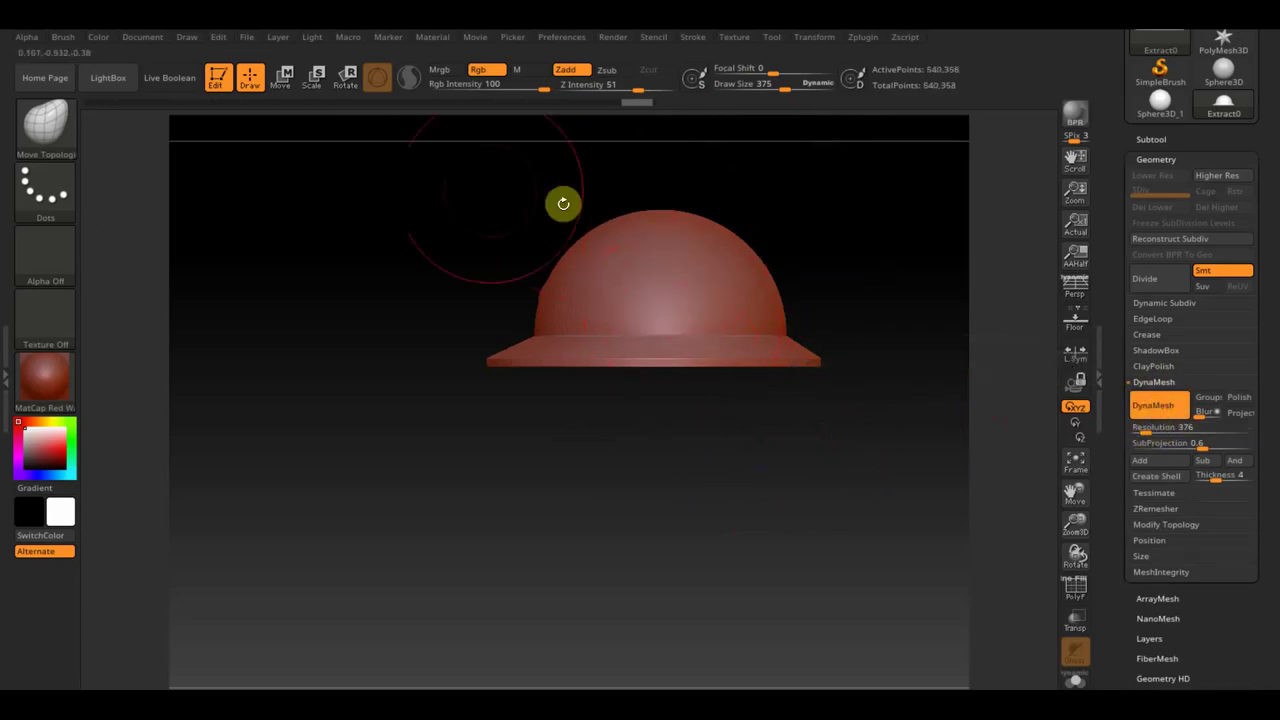
{"action": "mouse_move", "coordinate": [433, 171]}
{"action": "left_mouse_down", "text": "ctrl"}
{"action": "mouse_move", "coordinate": [840, 323]}
{"action": "mouse_move", "coordinate": [846, 338]}
{"action": "left_mouse_up", "text": "ctrl"}
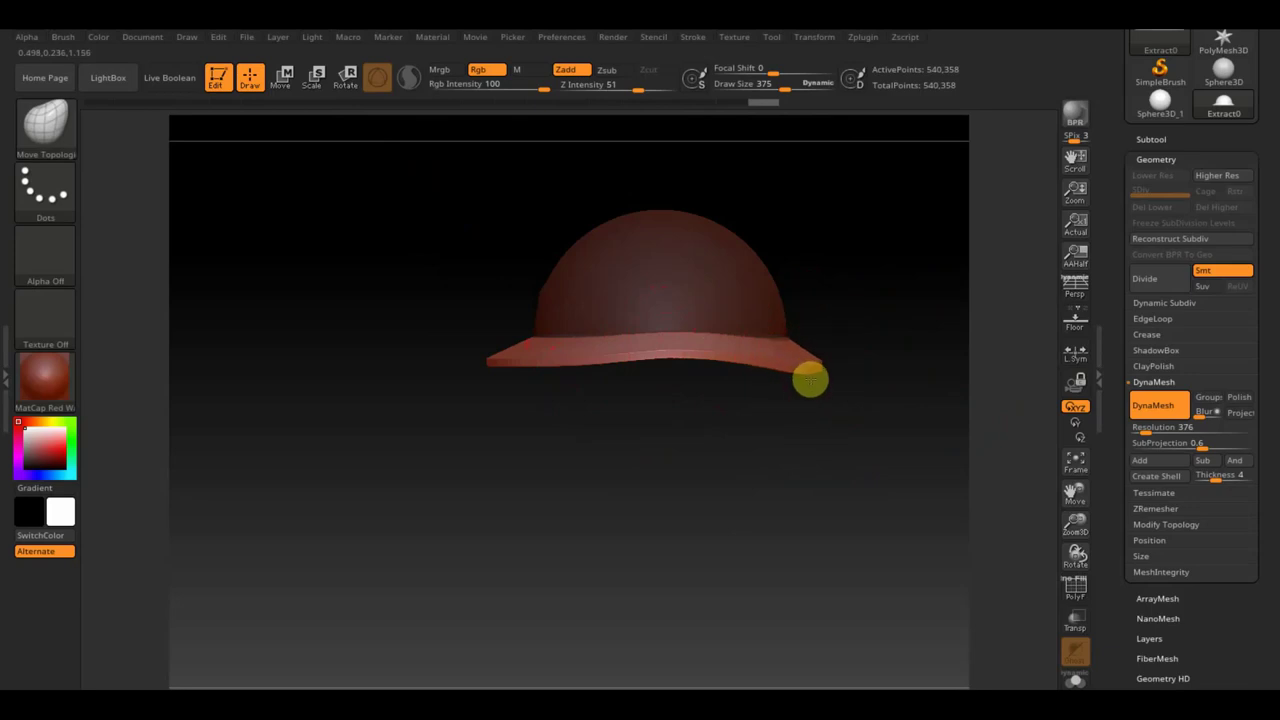
- Lower Draw Size to about 251 and pull the brim's right side and underside downward
{"action": "mouse_move", "coordinate": [843, 425]}
{"action": "left_mouse_down"}
{"action": "mouse_move", "coordinate": [789, 509]}
{"action": "mouse_move", "coordinate": [856, 349]}
{"action": "left_mouse_up"}
{"action": "mouse_move", "coordinate": [831, 420]}
{"action": "left_mouse_down"}
{"action": "mouse_move", "coordinate": [843, 486]}
{"action": "mouse_move", "coordinate": [889, 377]}
{"action": "mouse_move", "coordinate": [894, 397]}
{"action": "mouse_move", "coordinate": [931, 409]}
{"action": "mouse_move", "coordinate": [931, 426]}
{"action": "left_mouse_up"}
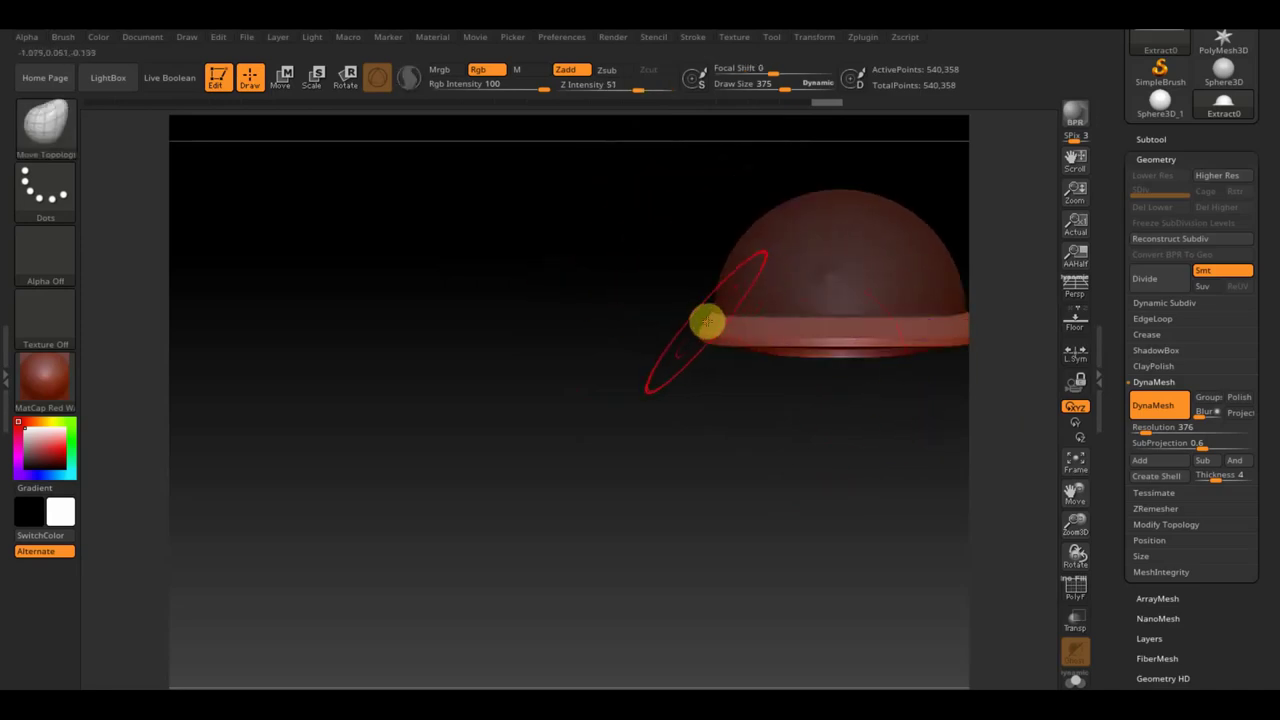
{"action": "mouse_move", "coordinate": [737, 400]}
{"action": "left_mouse_down"}
{"action": "mouse_move", "coordinate": [763, 420]}
{"action": "mouse_move", "coordinate": [842, 413]}
{"action": "mouse_move", "coordinate": [843, 426]}
{"action": "left_mouse_up"}
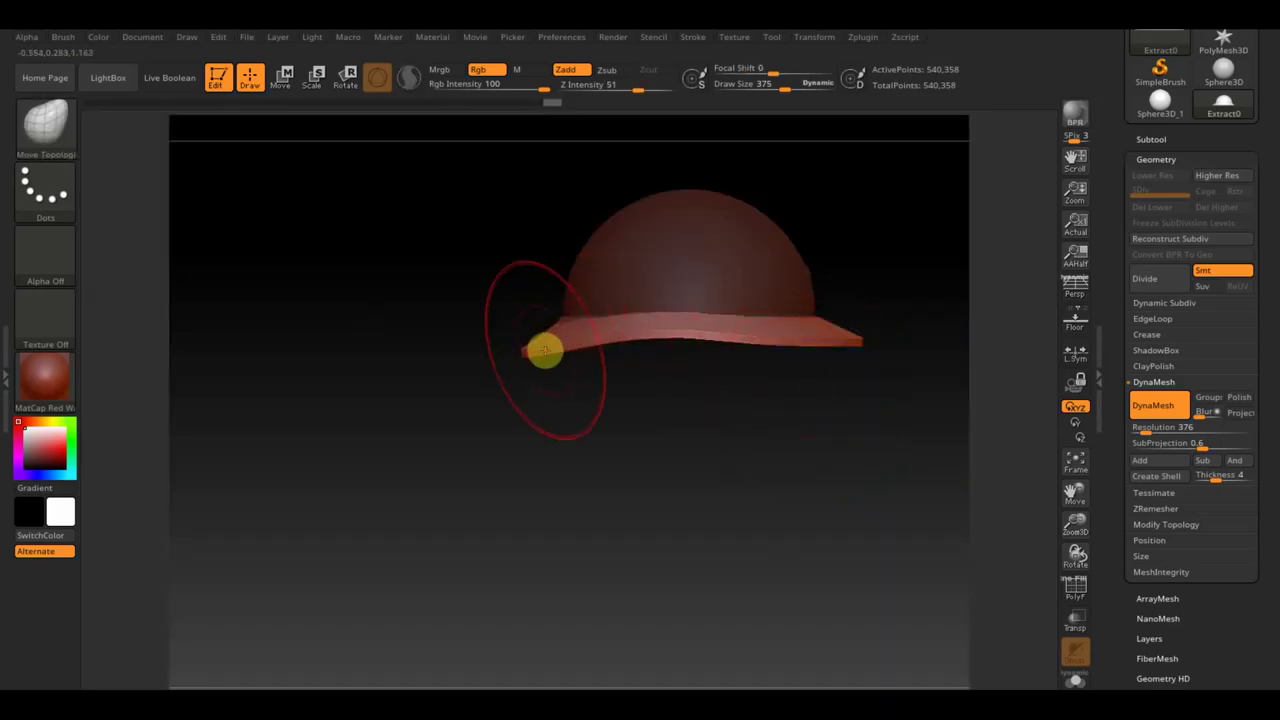
{"action": "mouse_move", "coordinate": [535, 361]}
{"action": "left_mouse_down"}
{"action": "mouse_move", "coordinate": [526, 394]}
{"action": "mouse_move", "coordinate": [554, 411]}
{"action": "left_mouse_up"}
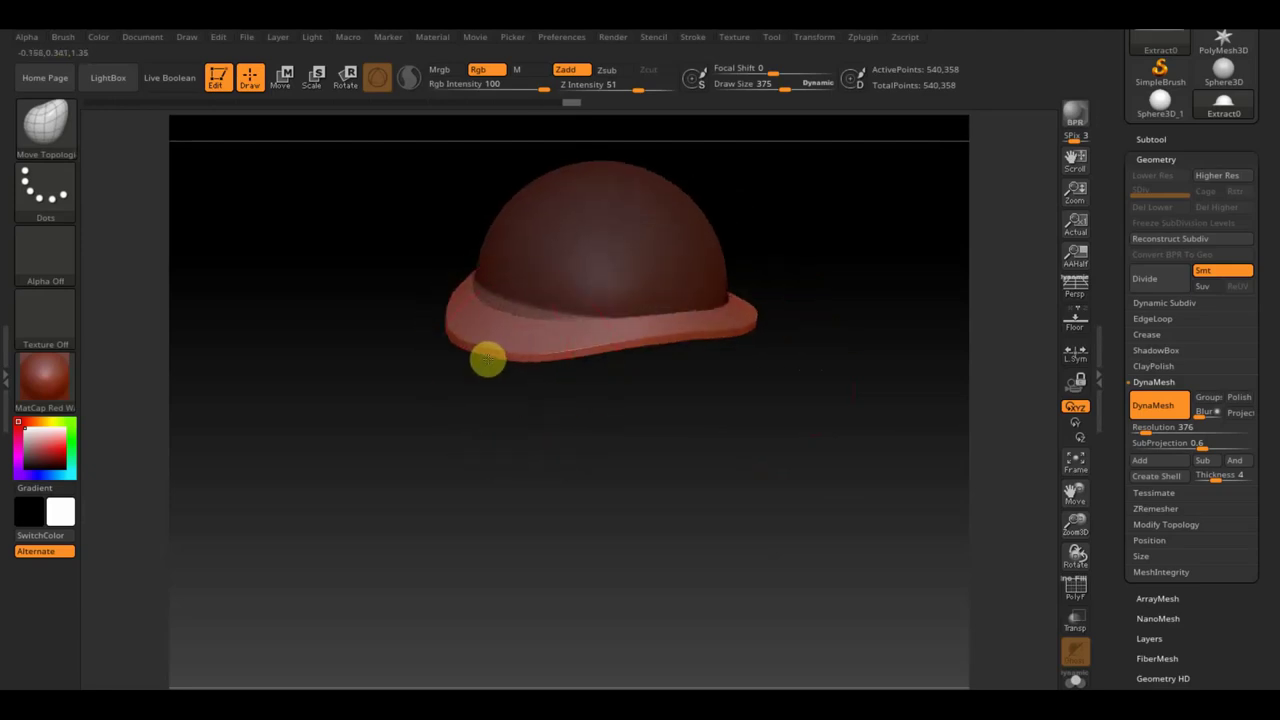
{"action": "mouse_move", "coordinate": [487, 361]}
{"action": "left_mouse_down"}
{"action": "mouse_move", "coordinate": [634, 434]}
{"action": "mouse_move", "coordinate": [594, 420]}
{"action": "mouse_move", "coordinate": [591, 374]}
{"action": "left_mouse_up"}
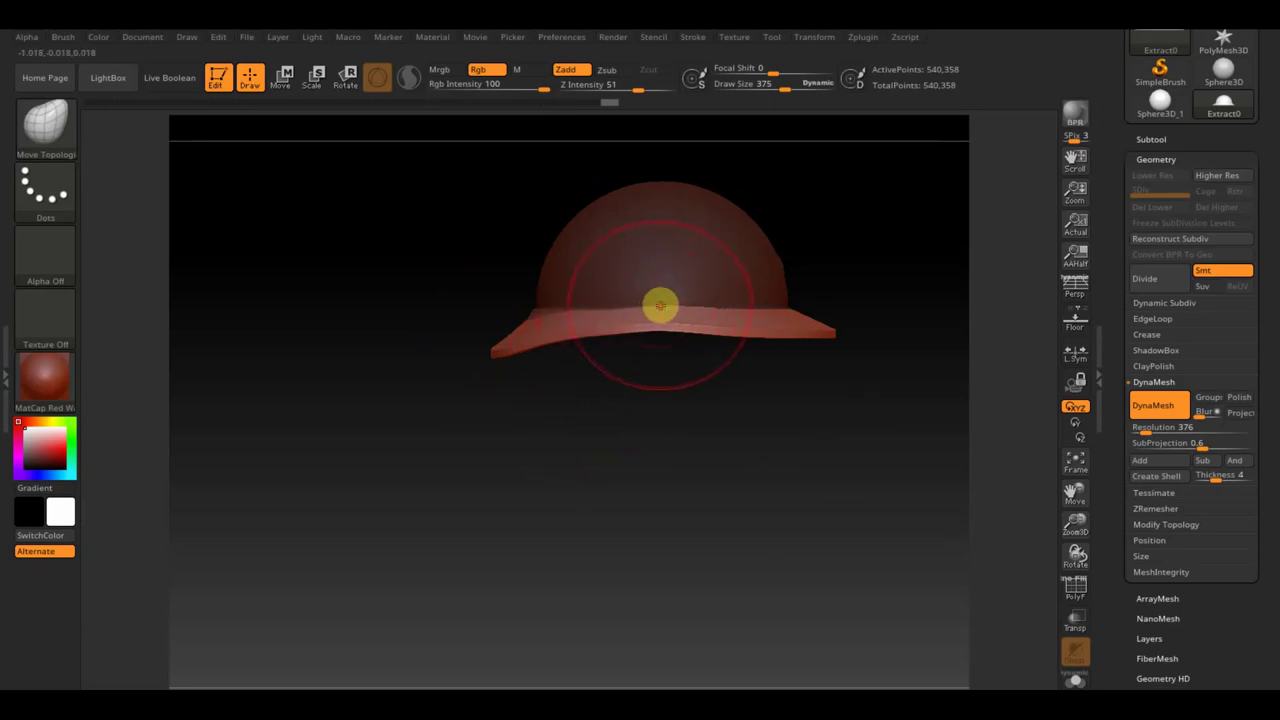
{"action": "mouse_move", "coordinate": [664, 400]}
{"action": "left_mouse_down"}
{"action": "mouse_move", "coordinate": [660, 431]}
{"action": "mouse_move", "coordinate": [640, 429]}
{"action": "mouse_move", "coordinate": [692, 412]}
{"action": "left_mouse_up"}
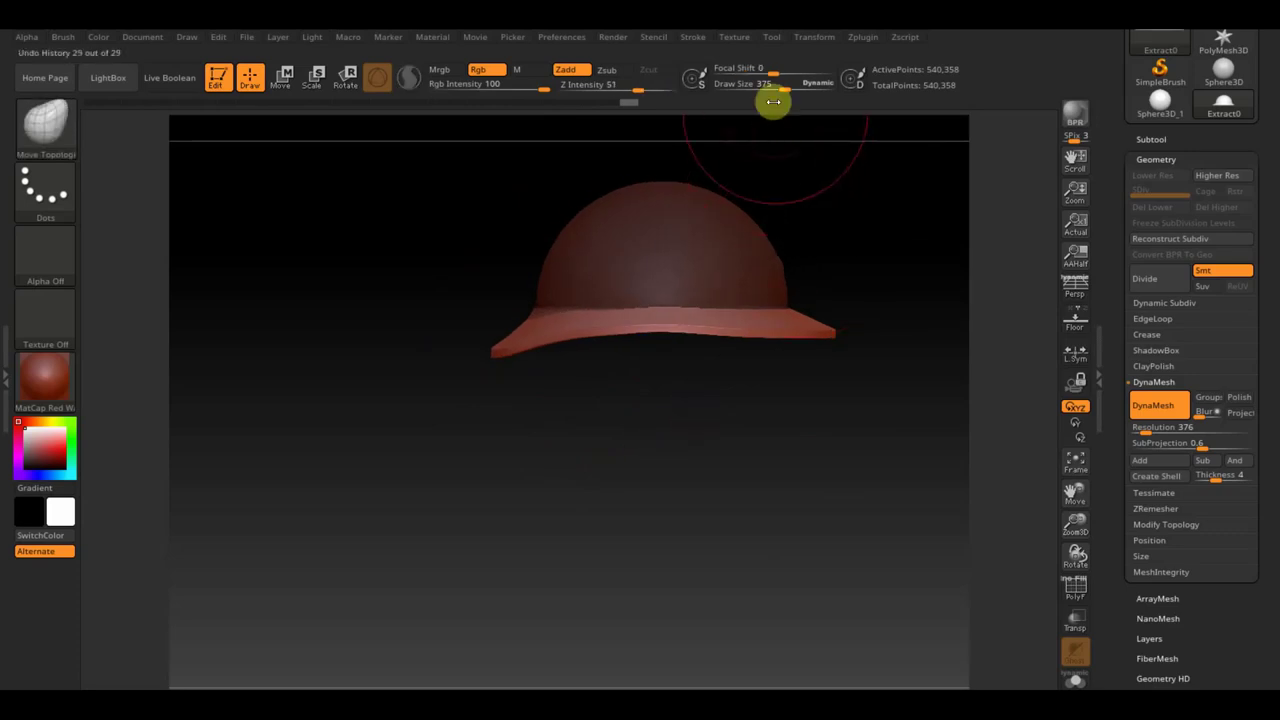
{"action": "left_click_drag", "start_coordinate": [783, 85], "coordinate": [776, 87]}
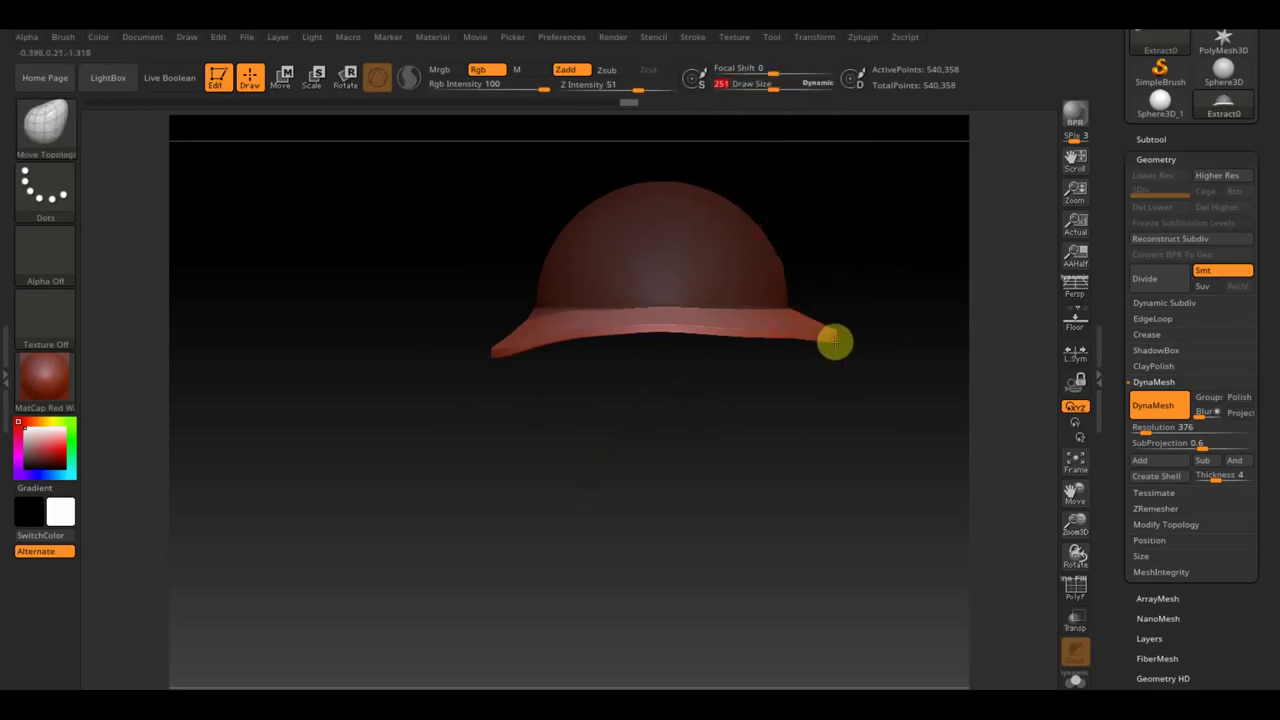
{"action": "left_click_drag", "start_coordinate": [843, 346], "coordinate": [849, 434]}
{"action": "mouse_move", "coordinate": [848, 309]}
{"action": "left_mouse_down"}
{"action": "mouse_move", "coordinate": [814, 346]}
{"action": "mouse_move", "coordinate": [735, 374]}
{"action": "mouse_move", "coordinate": [766, 363]}
{"action": "mouse_move", "coordinate": [809, 429]}
{"action": "mouse_move", "coordinate": [814, 466]}
{"action": "left_mouse_up"}
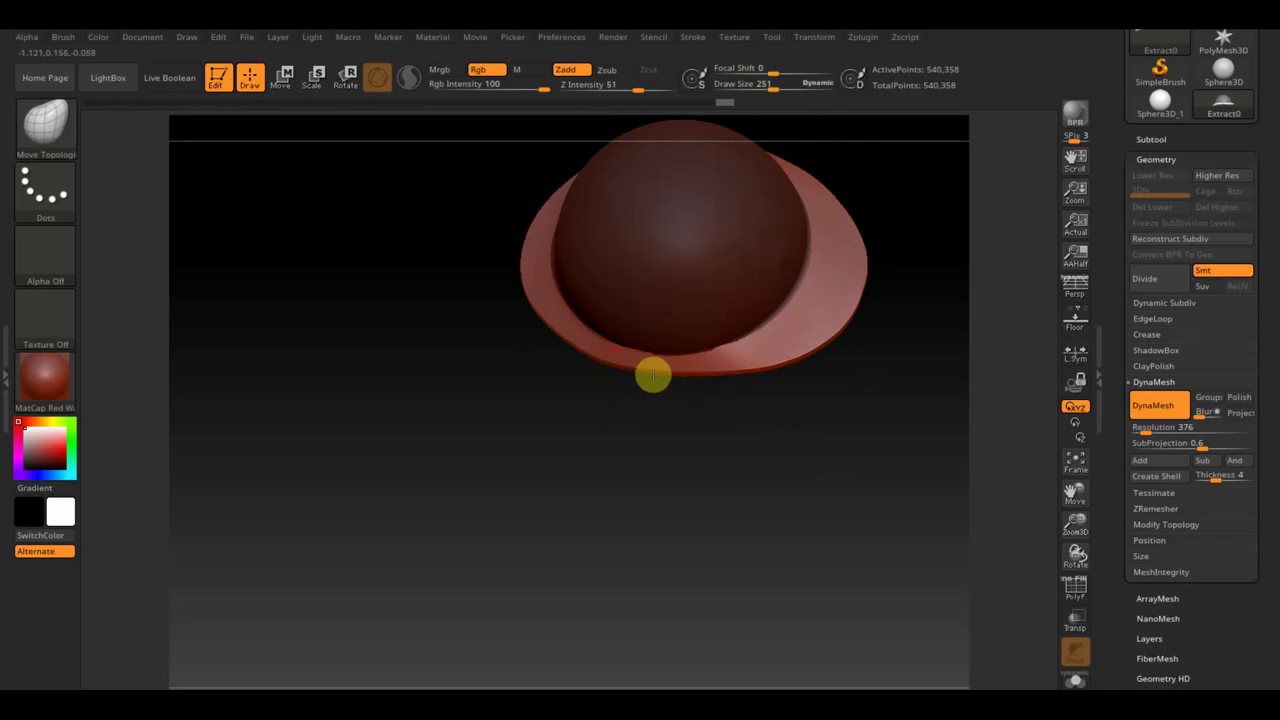
- Raise the brim's left tip with the Move brush and enlarge the draw size to 403
{"action": "mouse_move", "coordinate": [656, 375]}
{"action": "left_mouse_down"}
{"action": "mouse_move", "coordinate": [697, 380]}
{"action": "mouse_move", "coordinate": [711, 310]}
{"action": "left_mouse_up"}
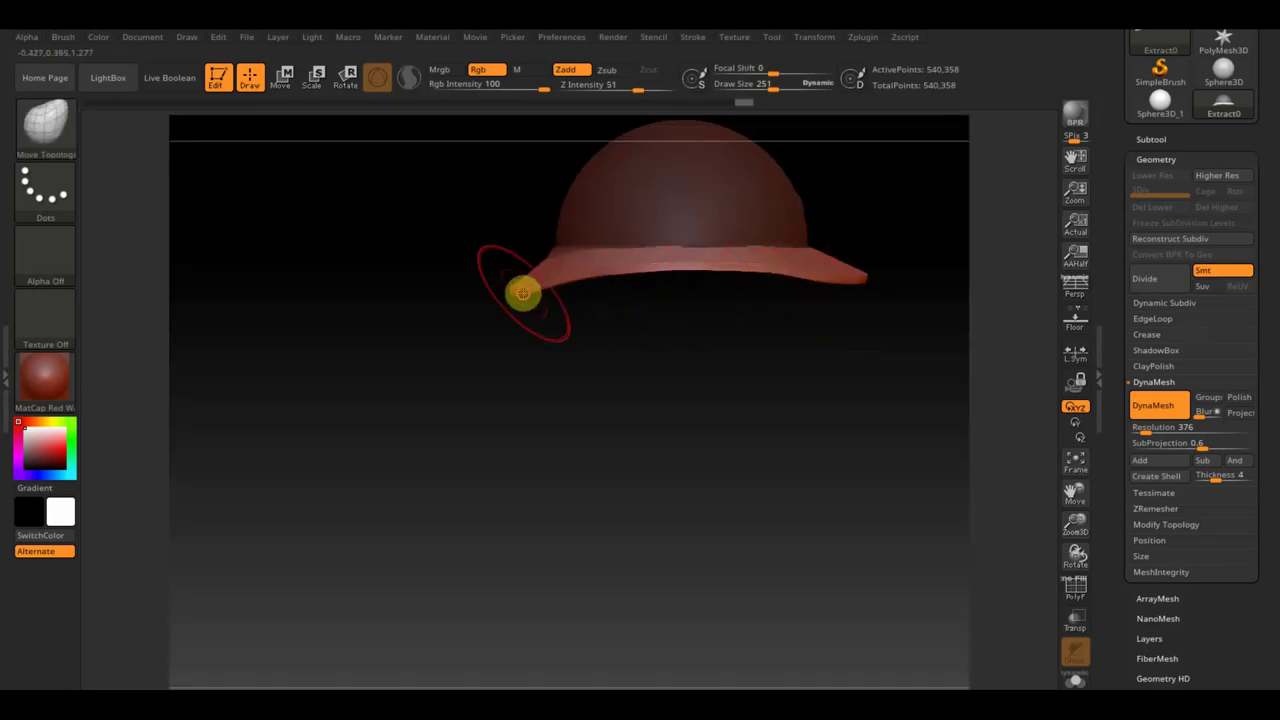
{"action": "left_click_drag", "start_coordinate": [519, 305], "coordinate": [559, 288]}
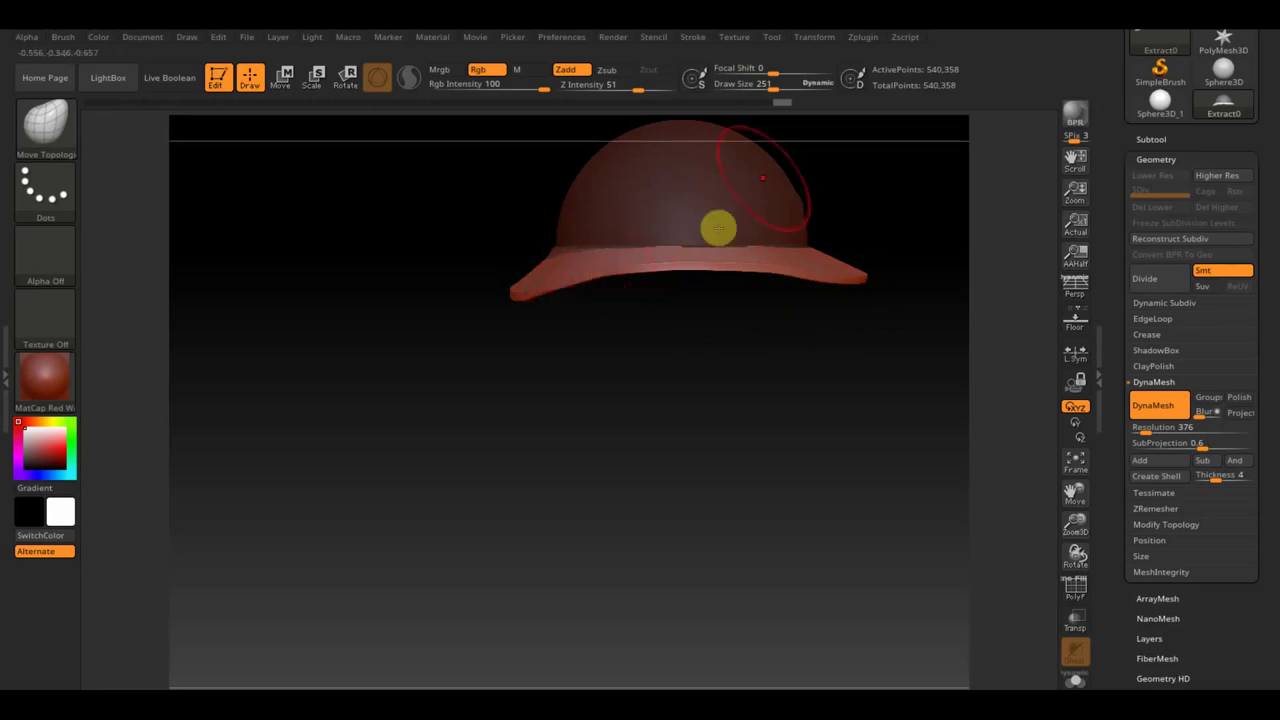
{"action": "left_click_drag", "start_coordinate": [766, 89], "coordinate": [786, 94]}
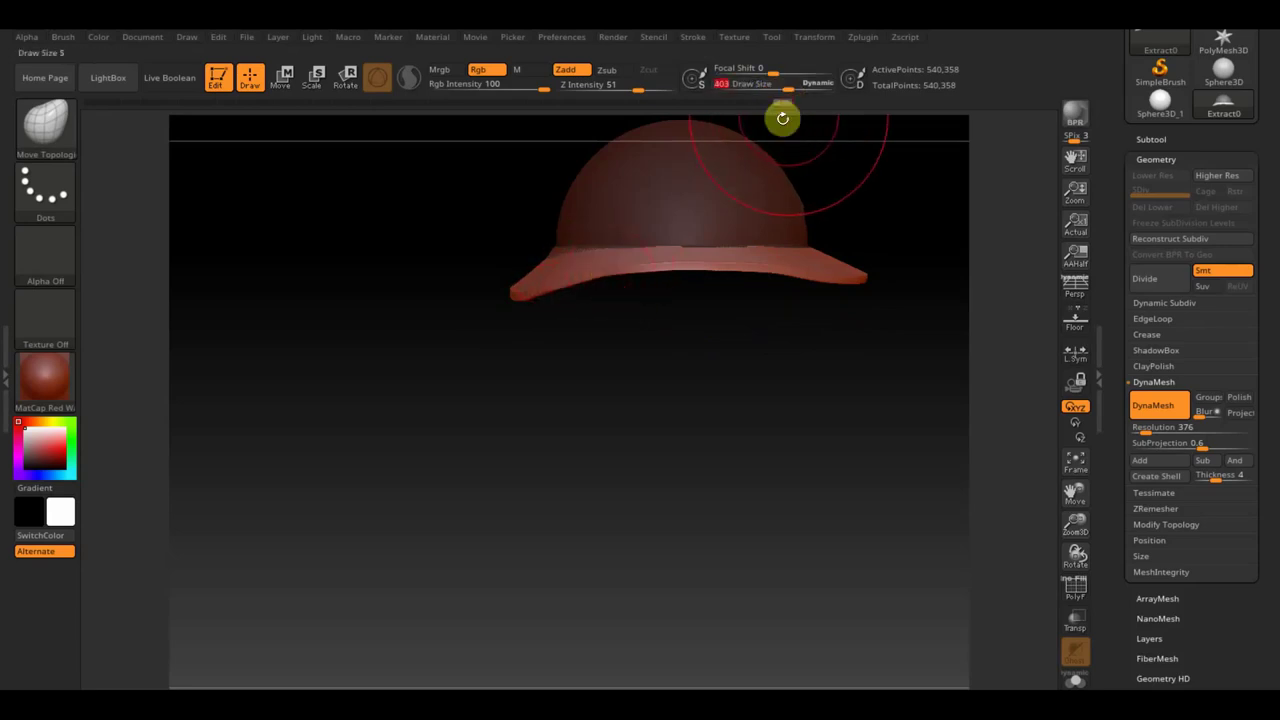
- Smooth the bump in the brim and bend its front edge lower, checking from several angles
{"action": "left_click_drag", "start_coordinate": [710, 276], "coordinate": [720, 297], "text": "shift"}
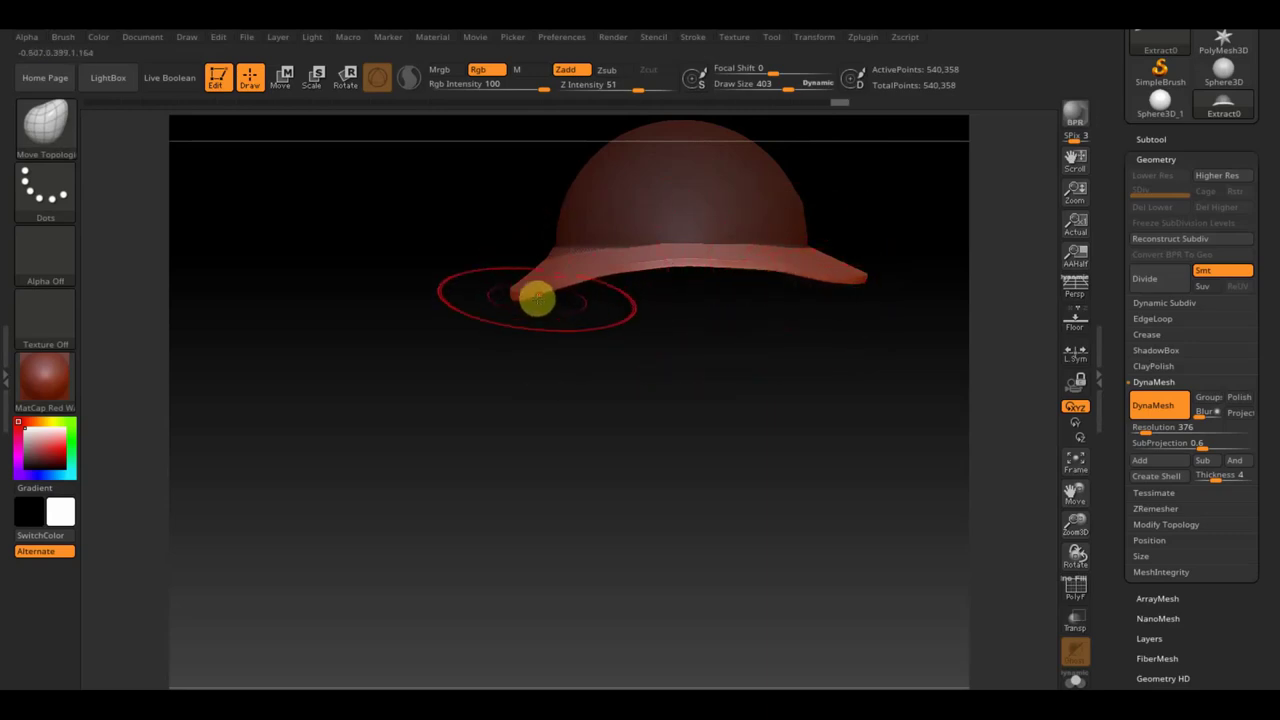
{"action": "mouse_move", "coordinate": [586, 286]}
{"action": "left_mouse_down"}
{"action": "mouse_move", "coordinate": [566, 297]}
{"action": "mouse_move", "coordinate": [549, 342]}
{"action": "left_mouse_up"}
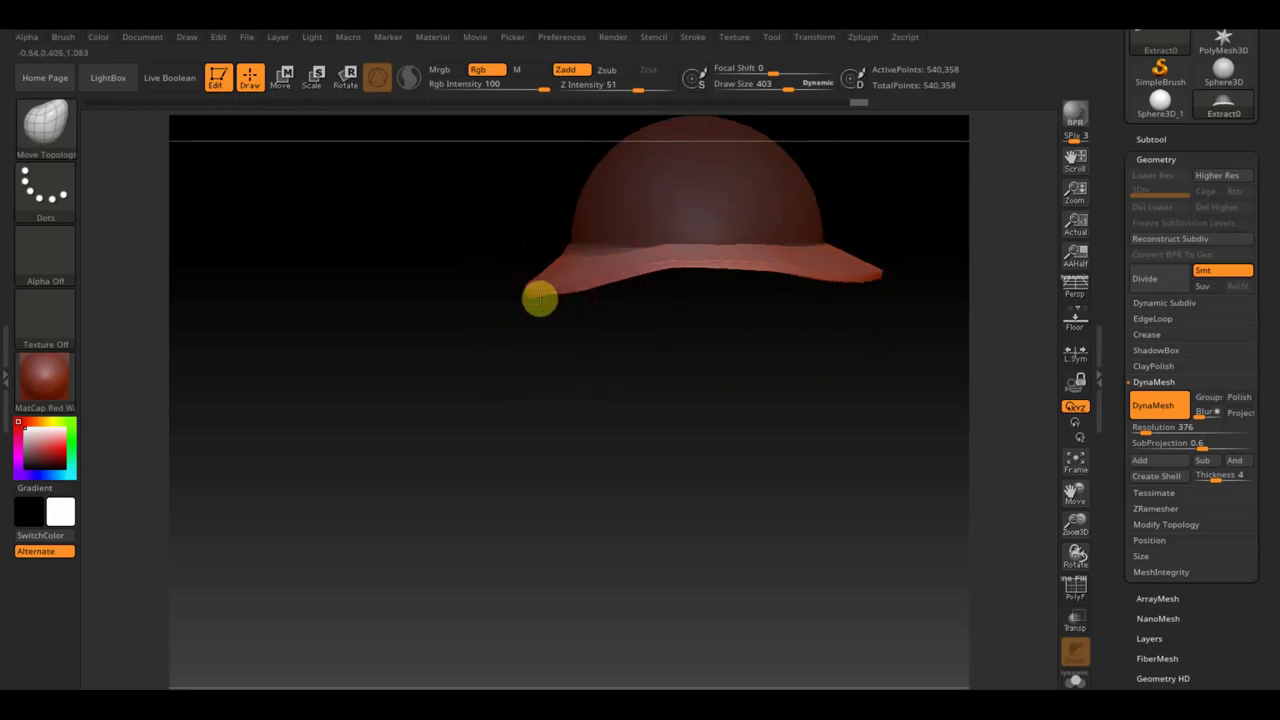
{"action": "mouse_move", "coordinate": [543, 289]}
{"action": "left_mouse_down"}
{"action": "mouse_move", "coordinate": [603, 331]}
{"action": "mouse_move", "coordinate": [531, 317]}
{"action": "left_mouse_up"}
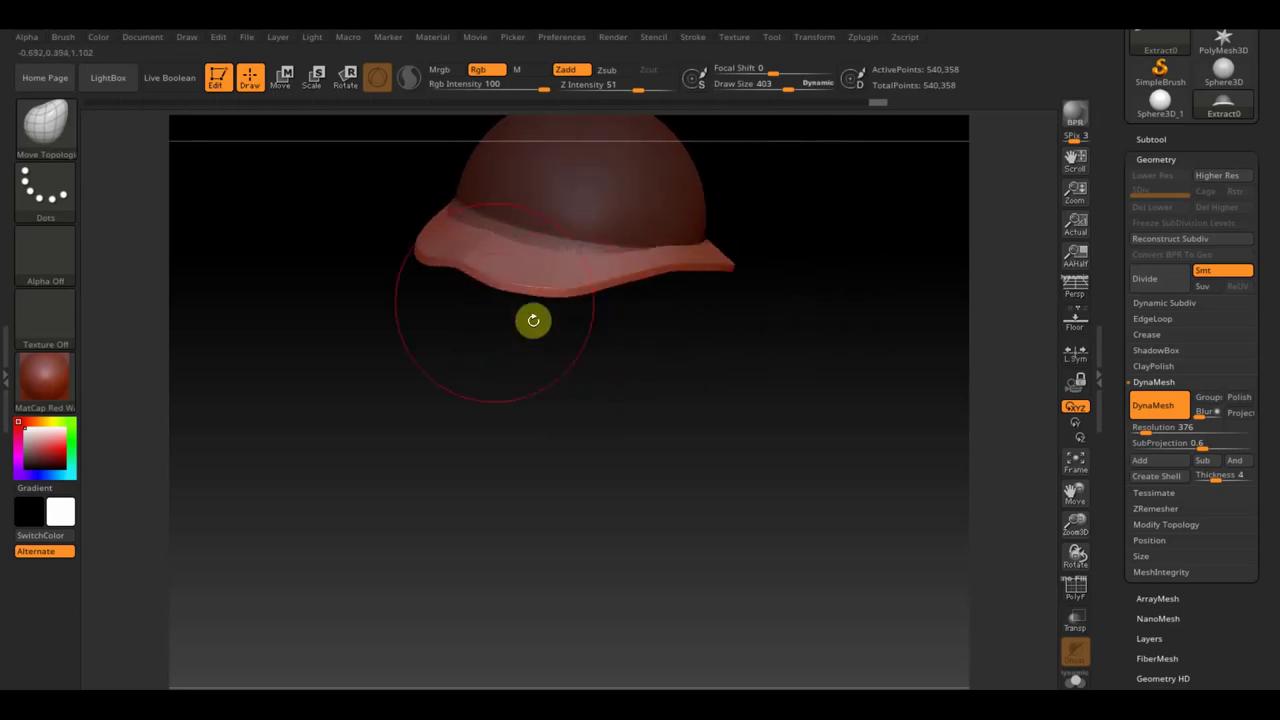
{"action": "left_click_drag", "start_coordinate": [474, 274], "coordinate": [460, 275]}
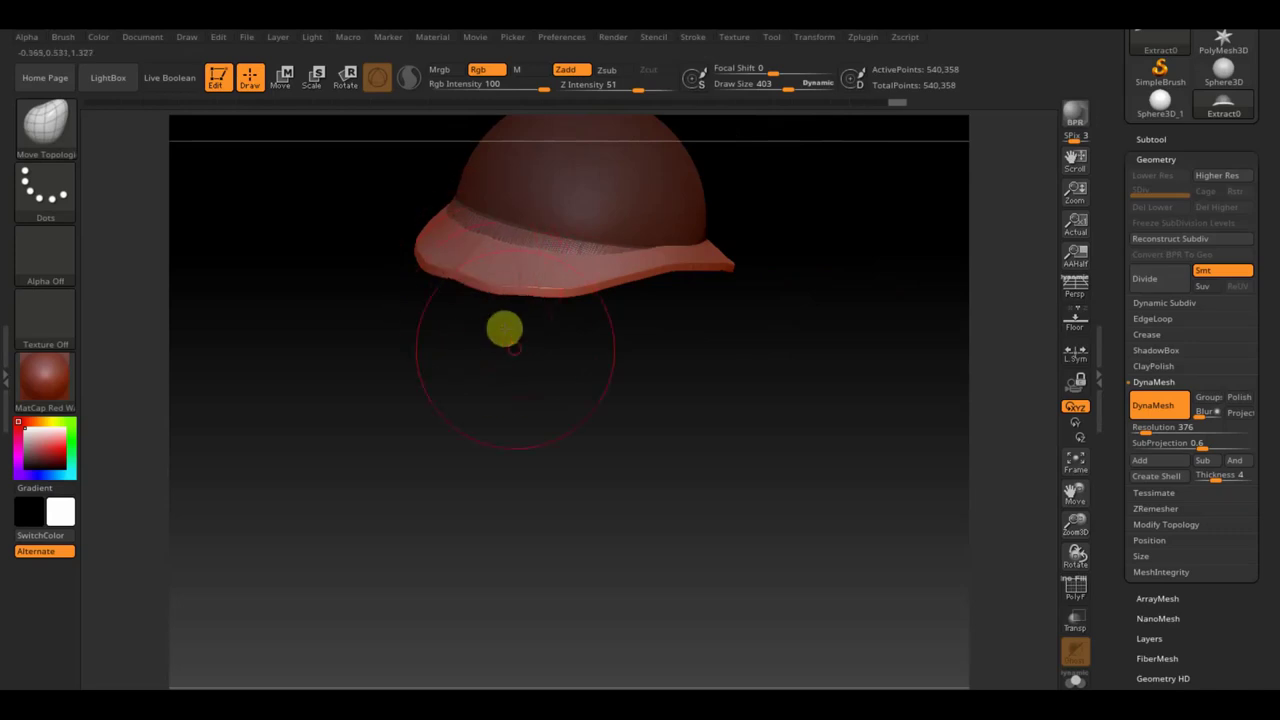
{"action": "left_click_drag", "start_coordinate": [503, 328], "coordinate": [480, 328]}
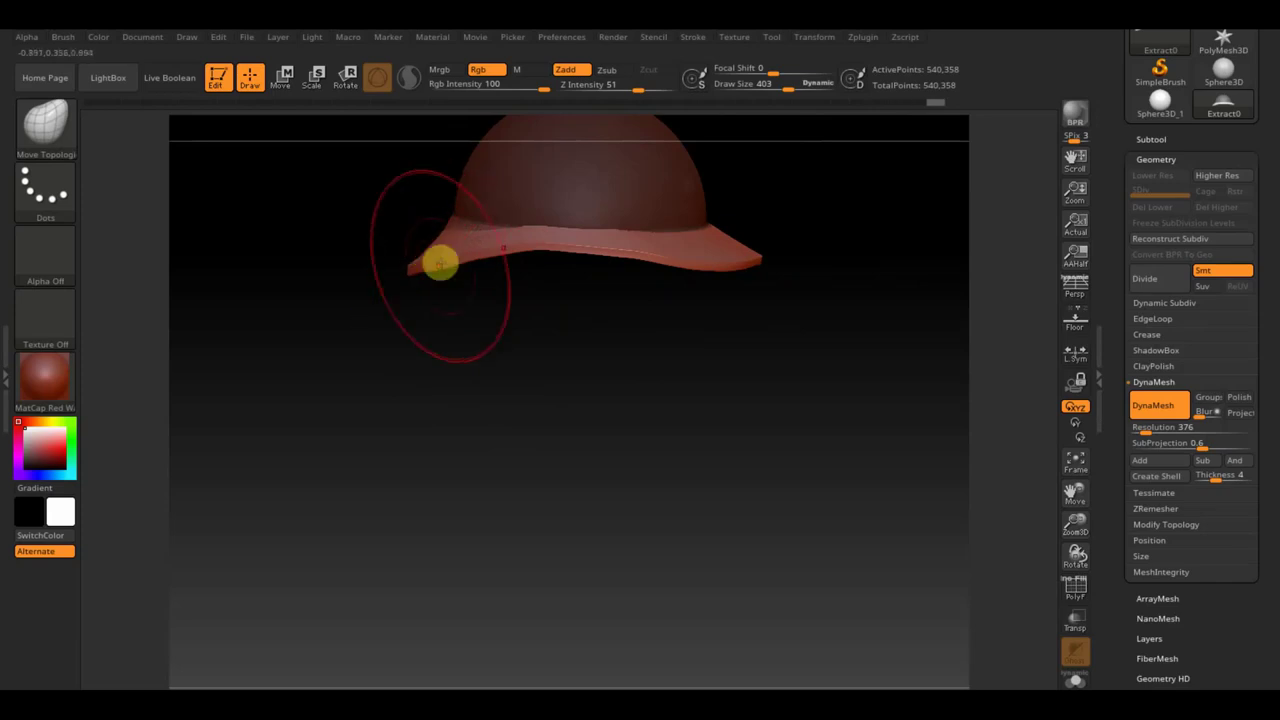
{"action": "left_click_drag", "start_coordinate": [451, 320], "coordinate": [463, 357]}
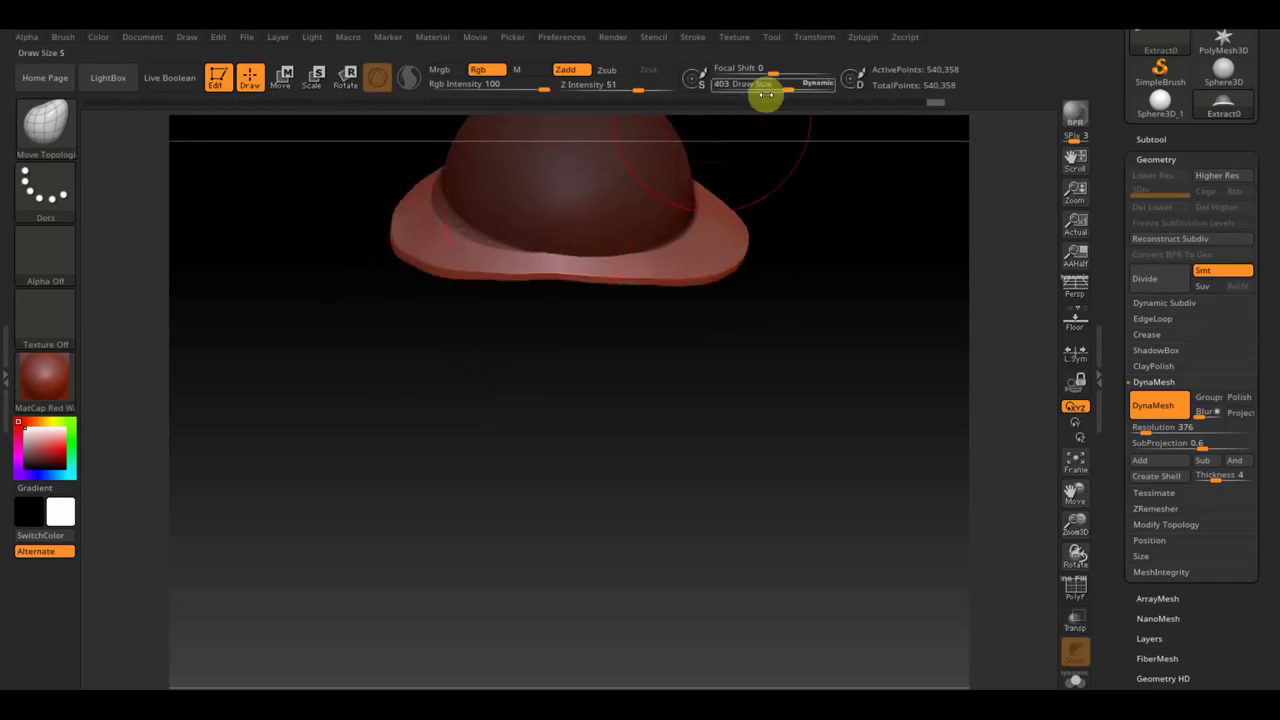
{"action": "type", "text": "314"}
{"action": "type", "text": "274"}
- Set draw size to 274 and smooth the brim's top so its front droops evenly
{"action": "key", "text": "Return"}
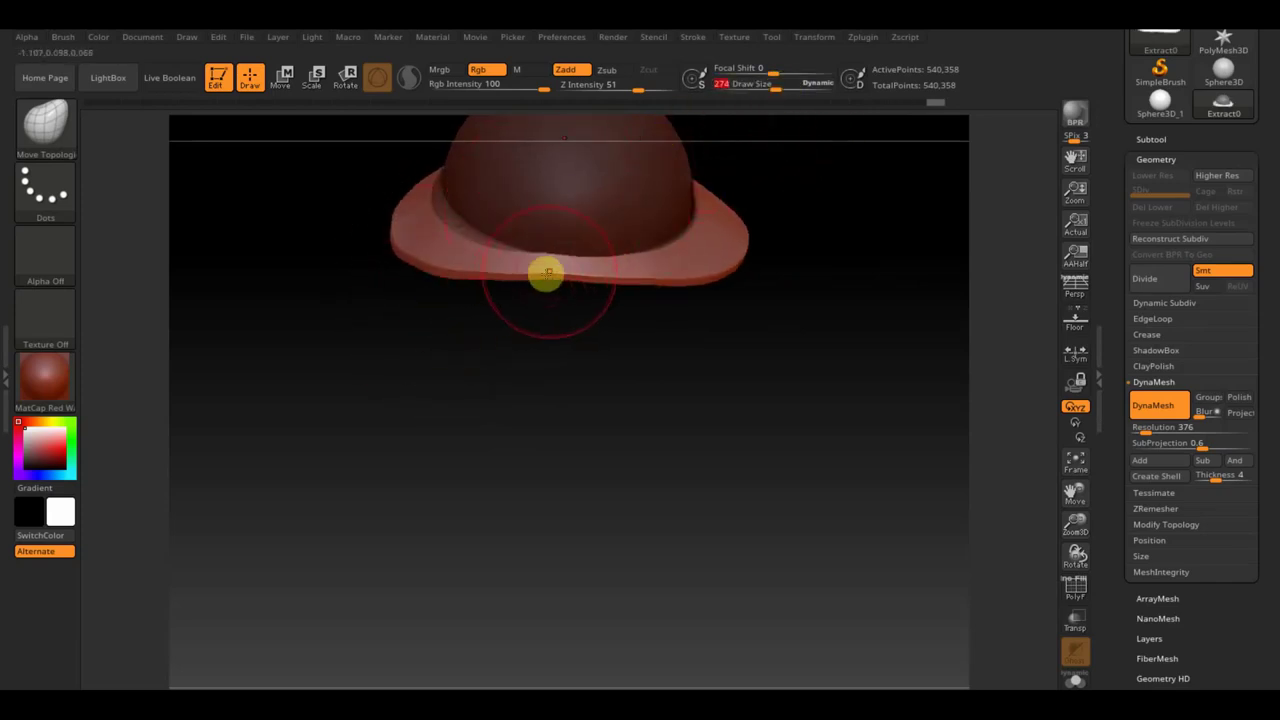
{"action": "mouse_move", "coordinate": [557, 323]}
{"action": "left_mouse_down"}
{"action": "mouse_move", "coordinate": [505, 316]}
{"action": "mouse_move", "coordinate": [500, 294]}
{"action": "left_mouse_up"}
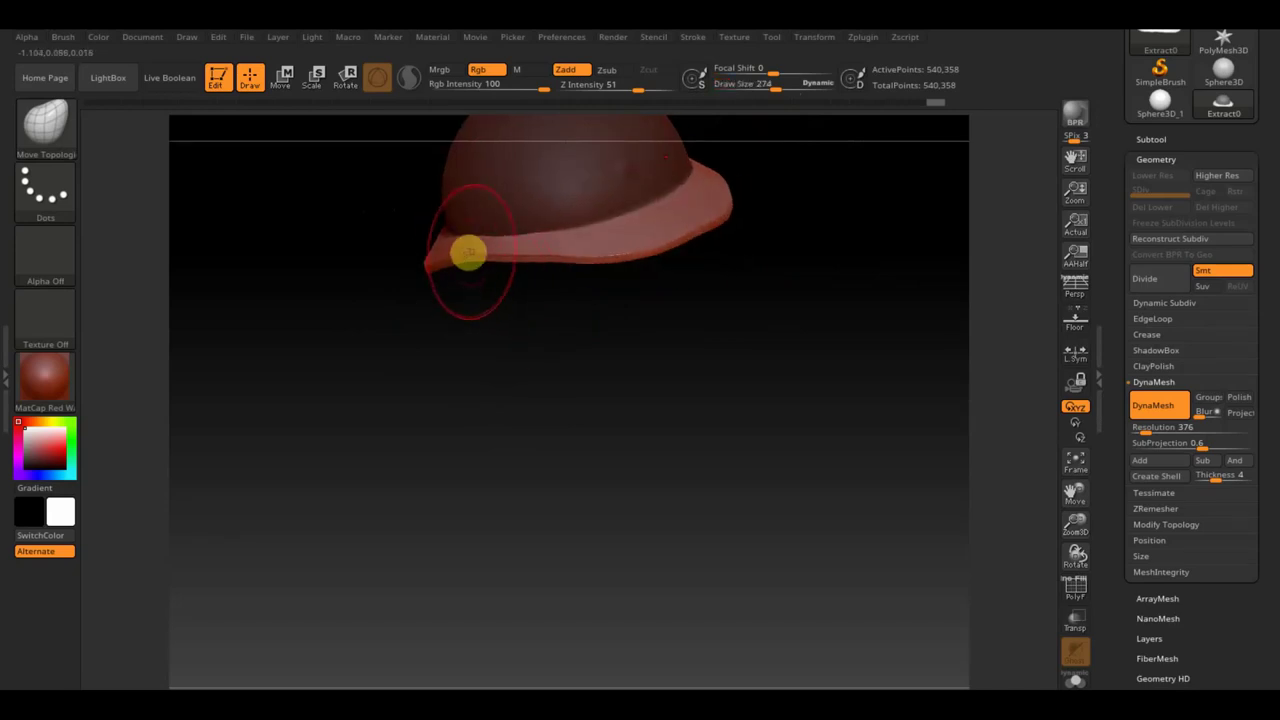
{"action": "mouse_move", "coordinate": [477, 252]}
{"action": "left_mouse_down"}
{"action": "mouse_move", "coordinate": [506, 309]}
{"action": "mouse_move", "coordinate": [543, 277]}
{"action": "mouse_move", "coordinate": [591, 286]}
{"action": "mouse_move", "coordinate": [643, 223]}
{"action": "mouse_move", "coordinate": [441, 260]}
{"action": "mouse_move", "coordinate": [428, 275]}
{"action": "mouse_move", "coordinate": [469, 366]}
{"action": "left_mouse_up"}
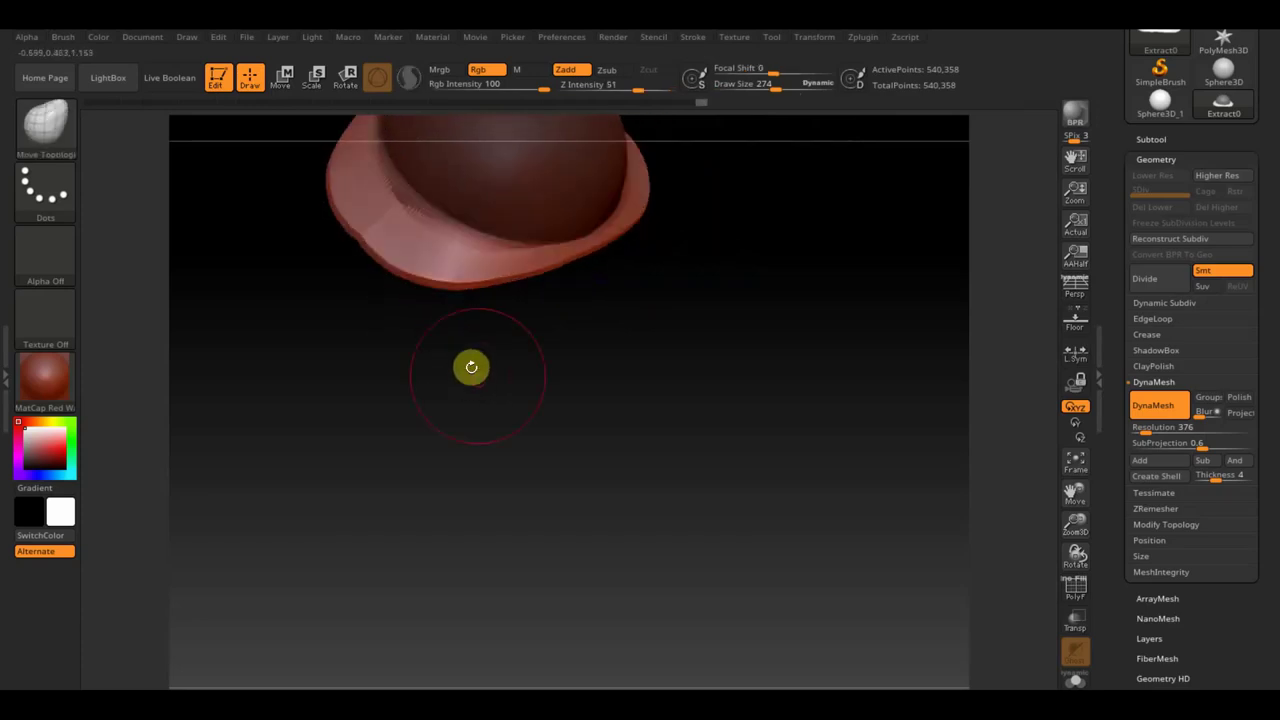
{"action": "left_click_drag", "start_coordinate": [389, 257], "coordinate": [426, 280], "text": "shift"}
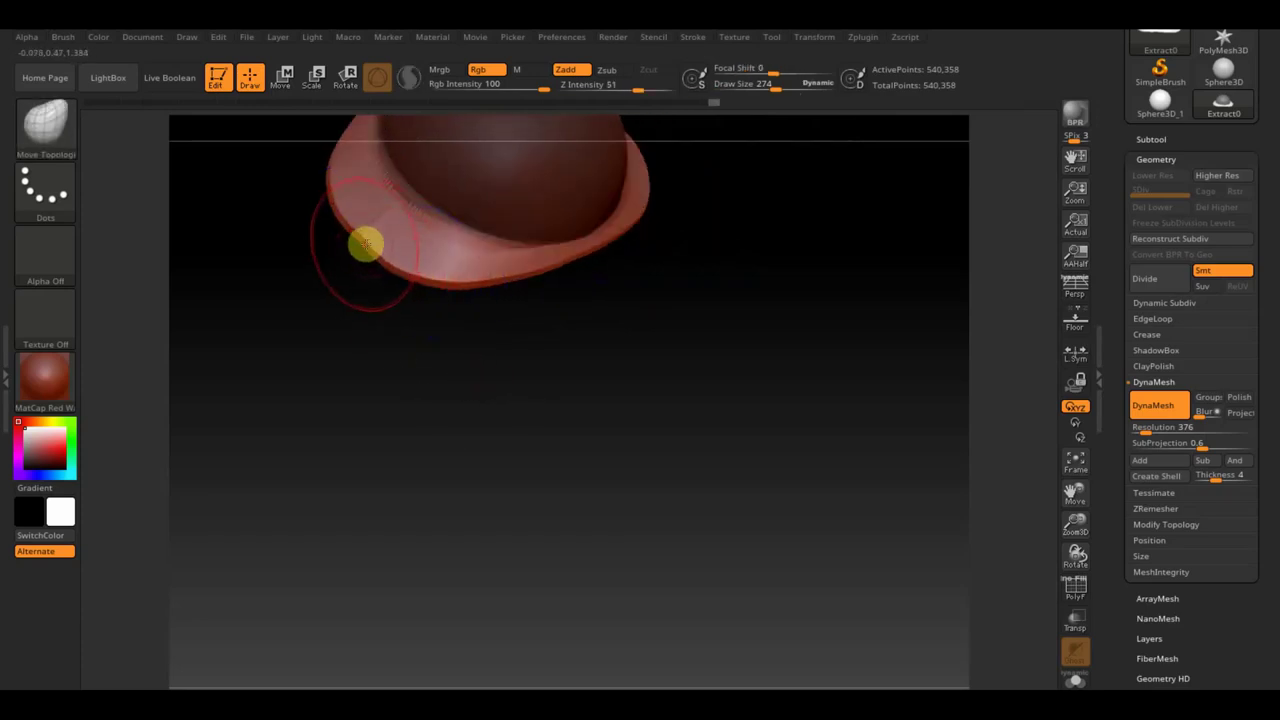
{"action": "mouse_move", "coordinate": [437, 346]}
{"action": "left_mouse_down"}
{"action": "mouse_move", "coordinate": [406, 297]}
{"action": "mouse_move", "coordinate": [454, 326]}
{"action": "mouse_move", "coordinate": [643, 354]}
{"action": "mouse_move", "coordinate": [623, 451]}
{"action": "mouse_move", "coordinate": [668, 443]}
{"action": "mouse_move", "coordinate": [606, 471]}
{"action": "mouse_move", "coordinate": [534, 443]}
{"action": "mouse_move", "coordinate": [589, 474]}
{"action": "mouse_move", "coordinate": [600, 503]}
{"action": "mouse_move", "coordinate": [581, 525]}
{"action": "mouse_move", "coordinate": [498, 521]}
{"action": "mouse_move", "coordinate": [571, 517]}
{"action": "mouse_move", "coordinate": [551, 463]}
{"action": "mouse_move", "coordinate": [705, 483]}
{"action": "left_mouse_up"}
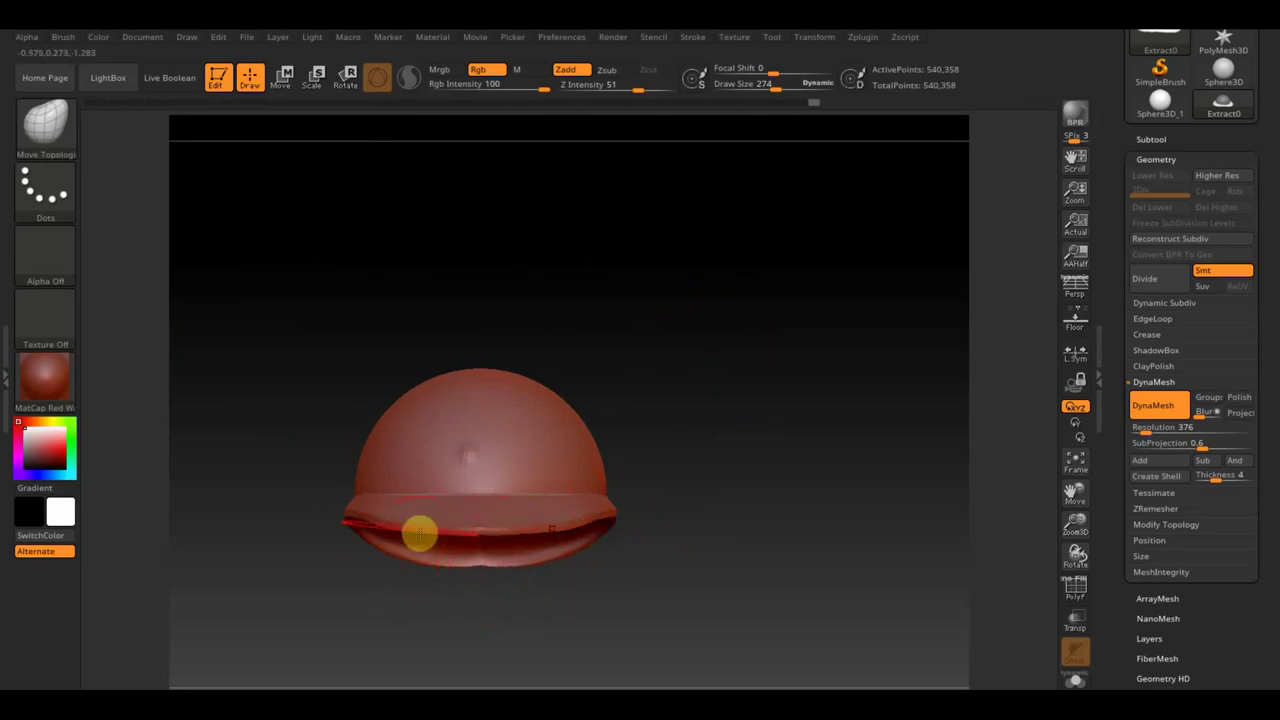
{"action": "key", "text": "shift"}
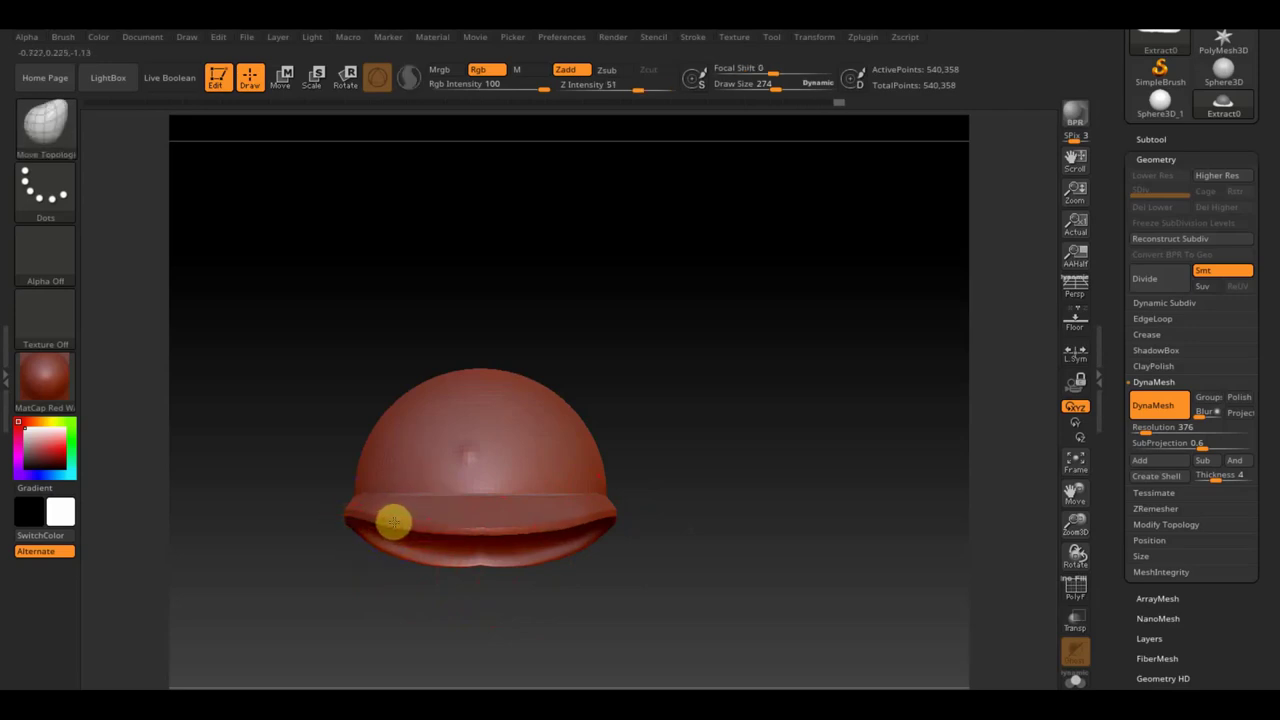
{"action": "mouse_move", "coordinate": [742, 431]}
{"action": "left_mouse_down"}
{"action": "mouse_move", "coordinate": [742, 563]}
{"action": "mouse_move", "coordinate": [641, 529]}
{"action": "left_mouse_up"}
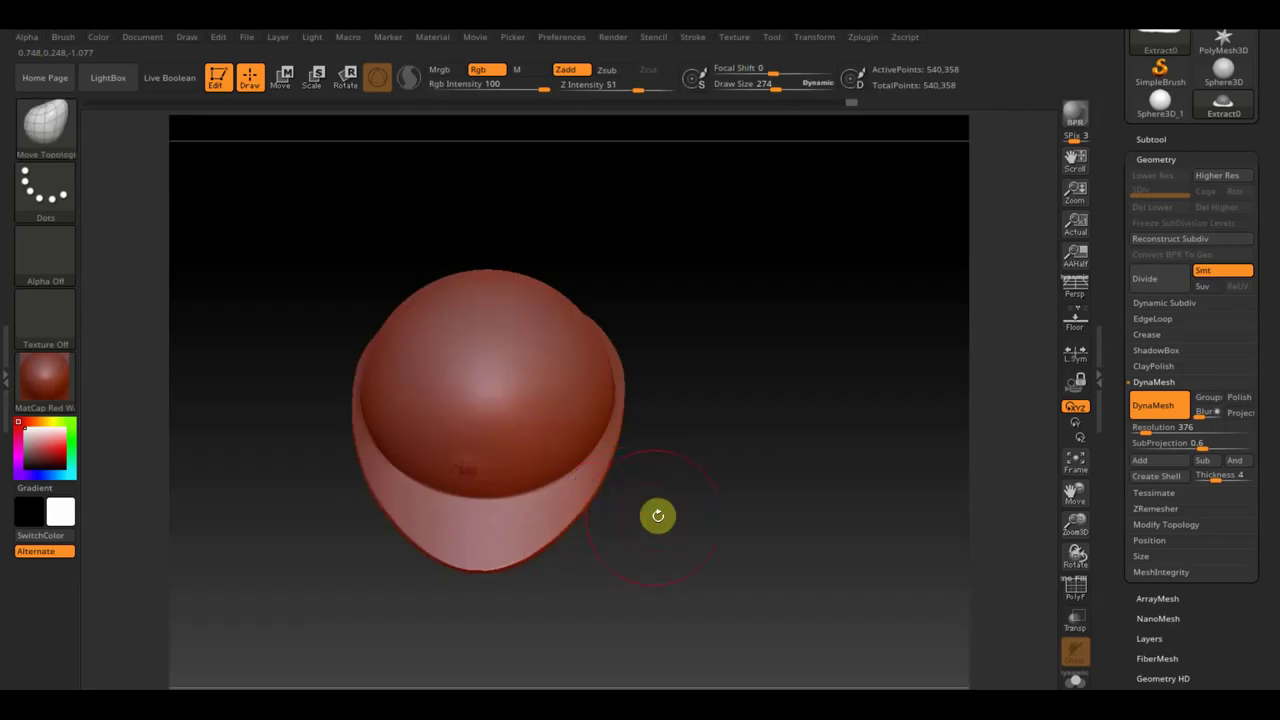
{"action": "left_click_drag", "start_coordinate": [657, 517], "coordinate": [691, 601]}
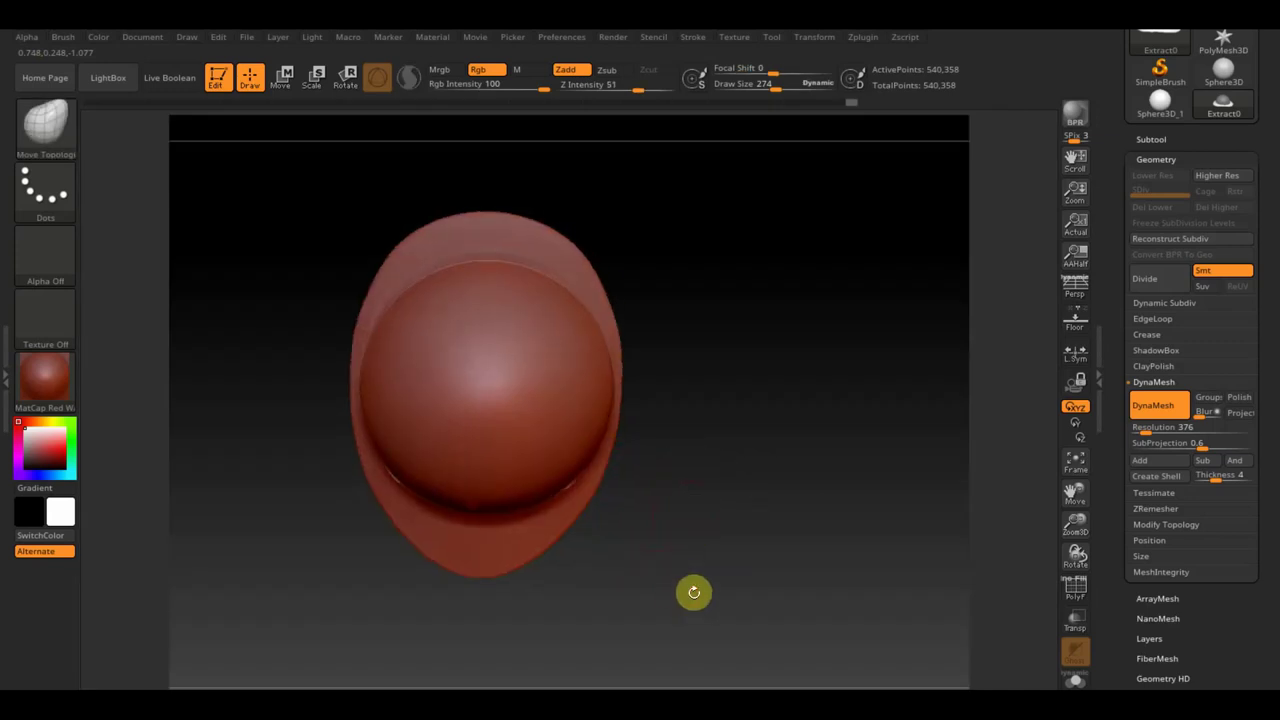
{"action": "left_click_drag", "start_coordinate": [774, 86], "coordinate": [785, 85]}
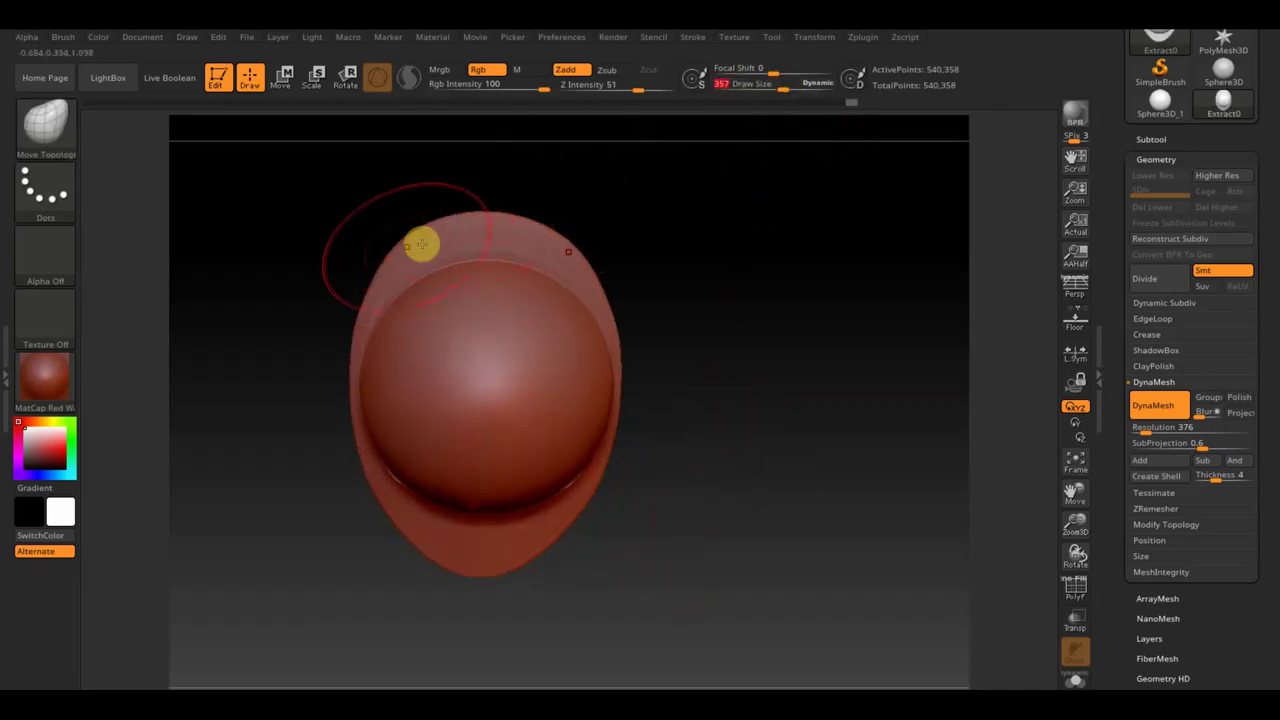
{"action": "mouse_move", "coordinate": [731, 377]}
{"action": "left_mouse_down"}
{"action": "mouse_move", "coordinate": [743, 214]}
{"action": "mouse_move", "coordinate": [757, 289]}
{"action": "mouse_move", "coordinate": [743, 431]}
{"action": "mouse_move", "coordinate": [726, 434]}
{"action": "left_mouse_up"}
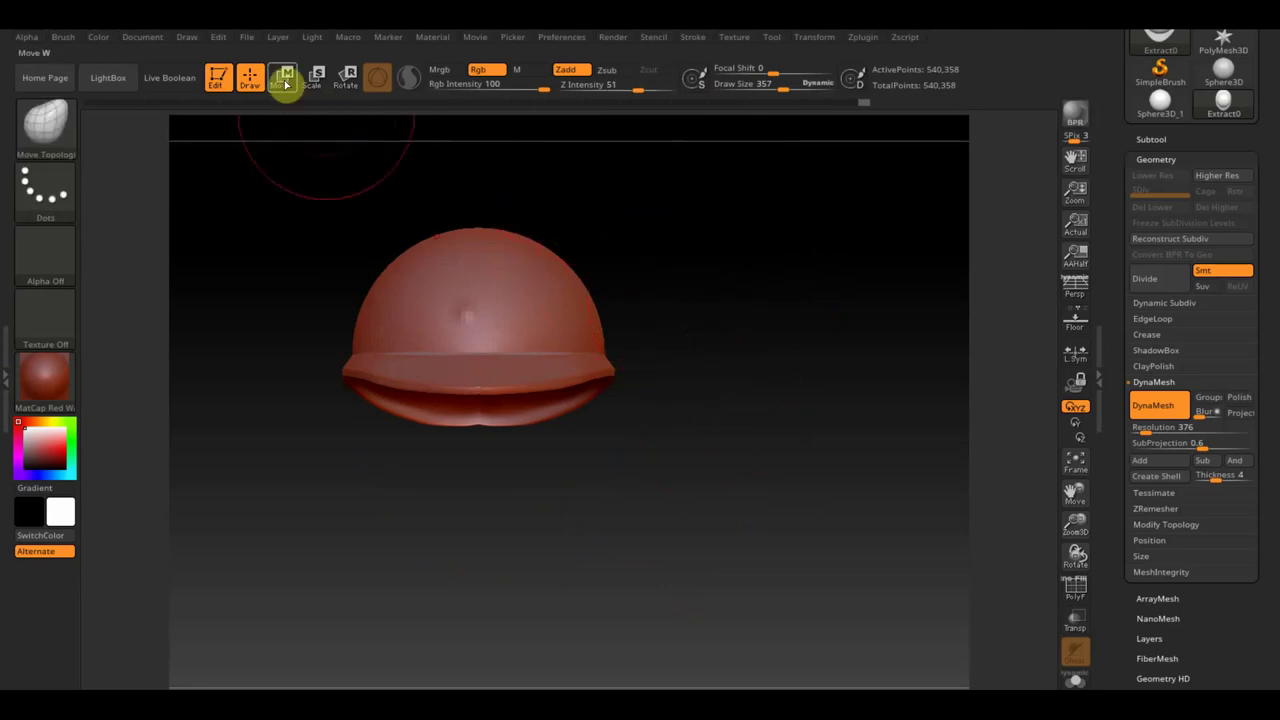
{"action": "mouse_move", "coordinate": [673, 351]}
{"action": "left_mouse_down", "text": "ctrl"}
{"action": "mouse_move", "coordinate": [340, 349]}
{"action": "mouse_move", "coordinate": [734, 309]}
{"action": "mouse_move", "coordinate": [810, 317]}
{"action": "left_mouse_up", "text": "ctrl"}
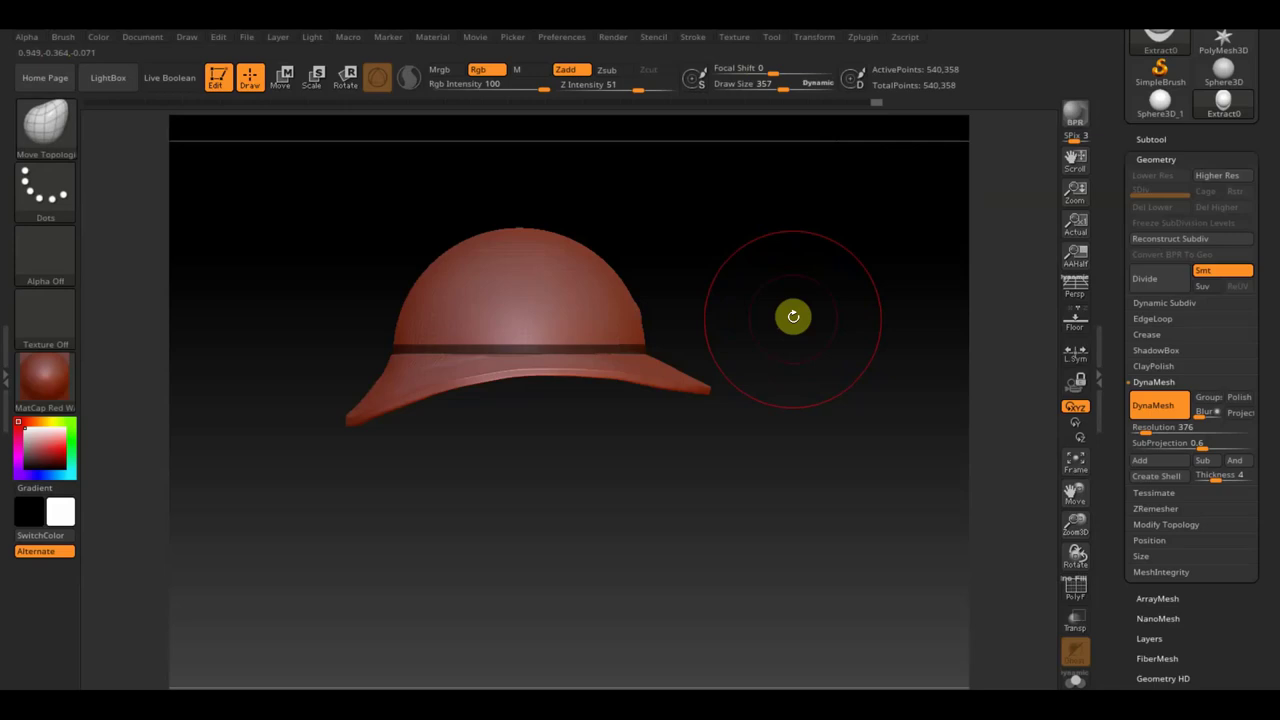
- Re-DynaMesh the helmet to 570,160 points, fusing the brim and band seamlessly into the dome
{"action": "key", "text": "ctrl"}
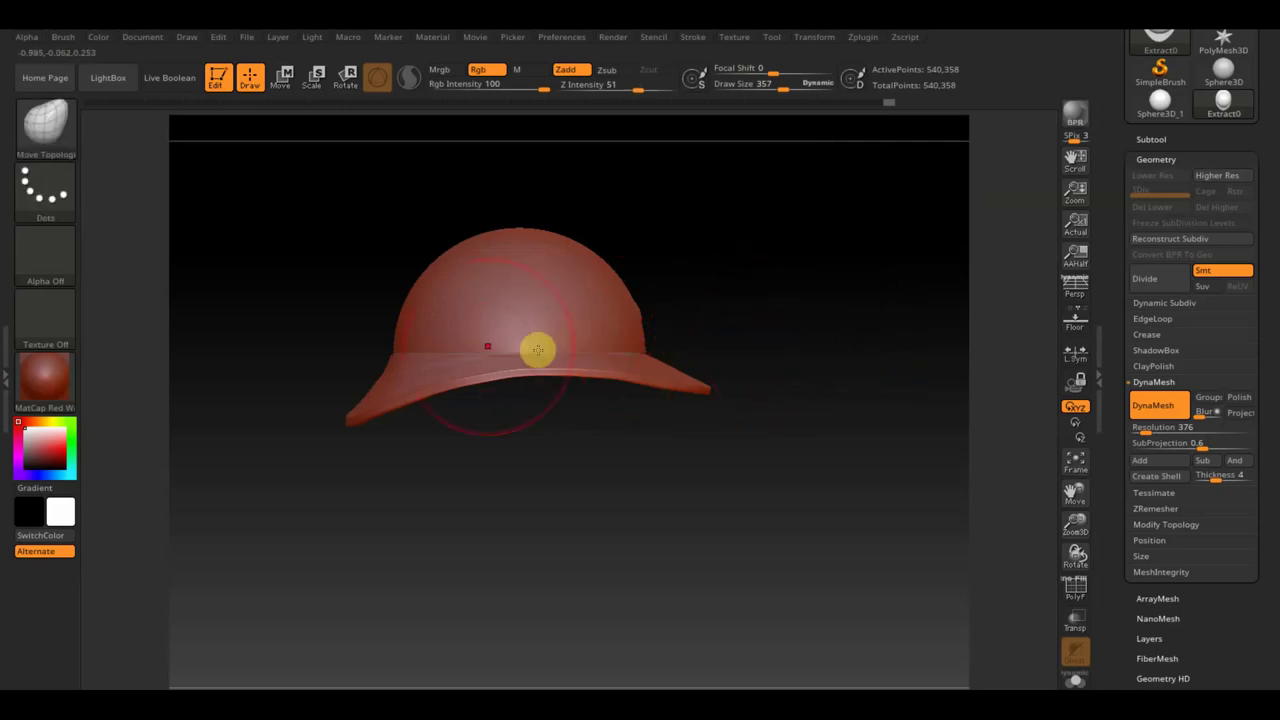
{"action": "key", "text": "ctrl"}
{"action": "mouse_move", "coordinate": [858, 274]}
{"action": "left_mouse_down", "text": "ctrl"}
{"action": "mouse_move", "coordinate": [868, 289]}
{"action": "mouse_move", "coordinate": [829, 323]}
{"action": "left_mouse_up", "text": "ctrl"}
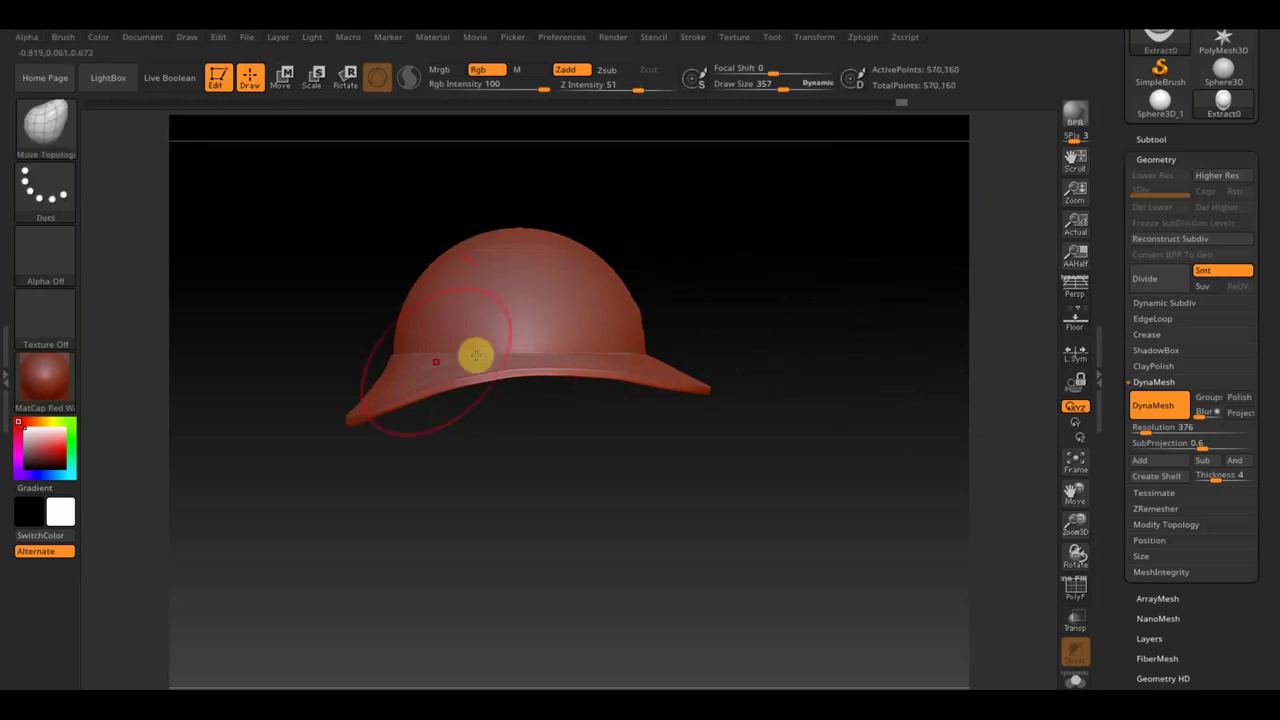
{"action": "key", "text": "ctrl"}
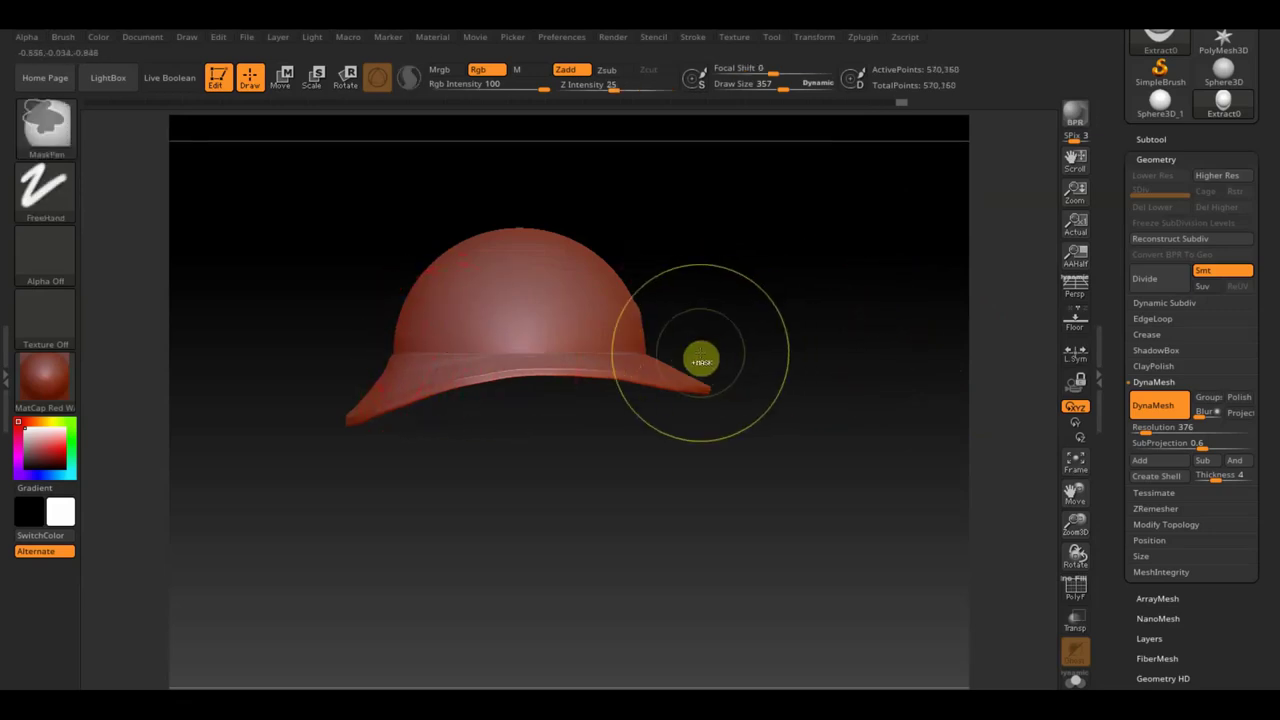
- Mask a strip at the band and invert it so only the band above the brim stays editable
{"action": "left_click_drag", "start_coordinate": [699, 353], "coordinate": [383, 345], "text": "ctrl"}
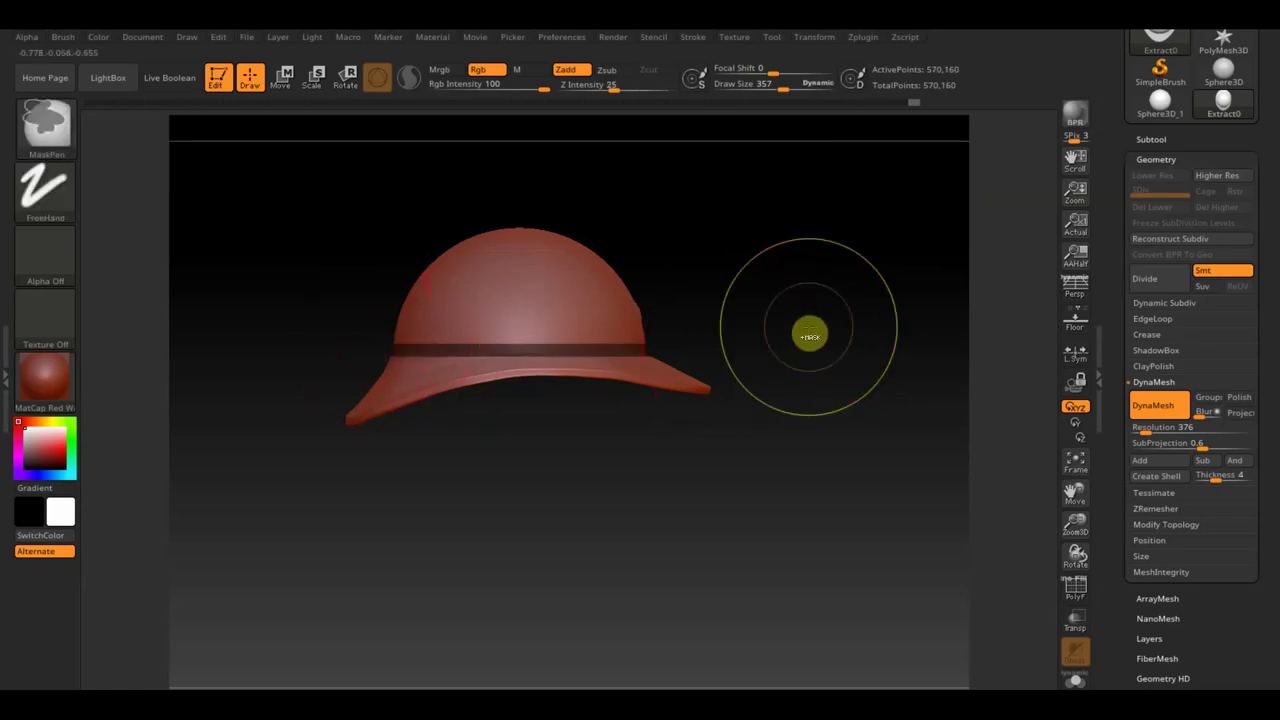
{"action": "left_click", "coordinate": [809, 336], "text": "ctrl"}
{"action": "key", "text": "b"}
{"action": "key", "text": "m"}
{"action": "key", "text": "t"}
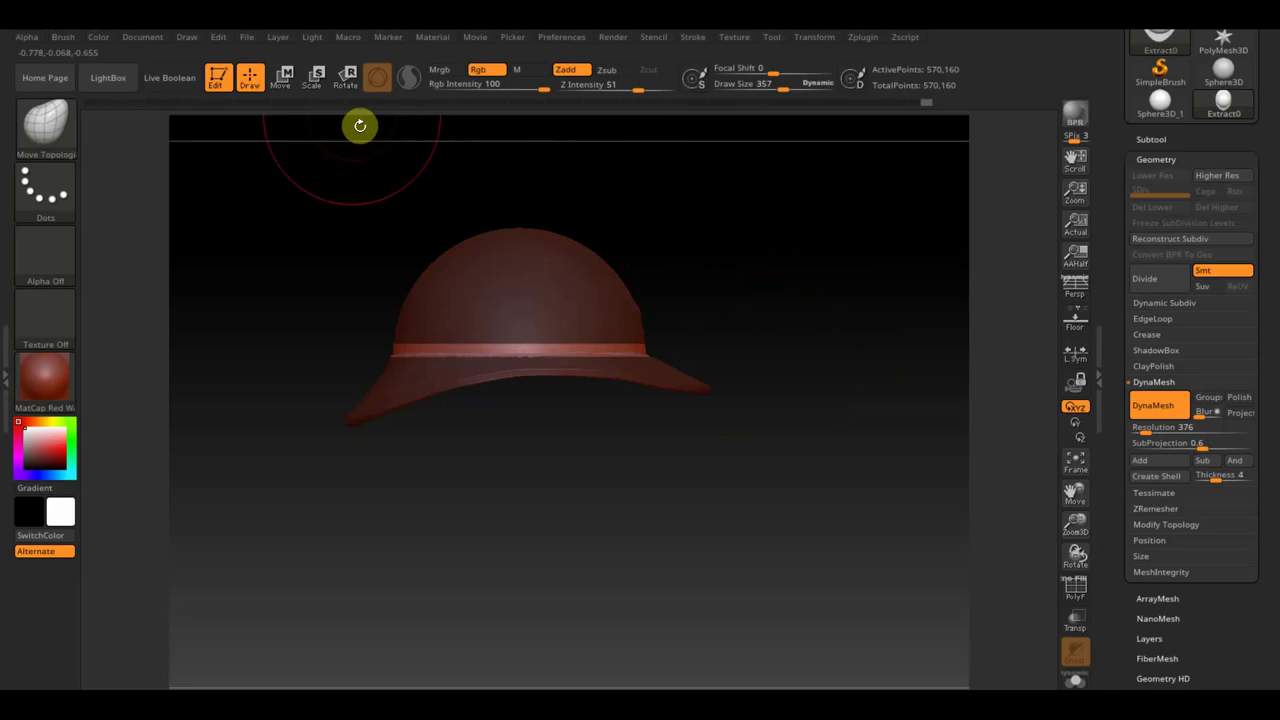
{"action": "left_click", "coordinate": [284, 78]}
- Scale the unmasked band out about 1.02 so it forms a raised ring above the brim
{"action": "left_click_drag", "start_coordinate": [730, 301], "coordinate": [719, 456]}
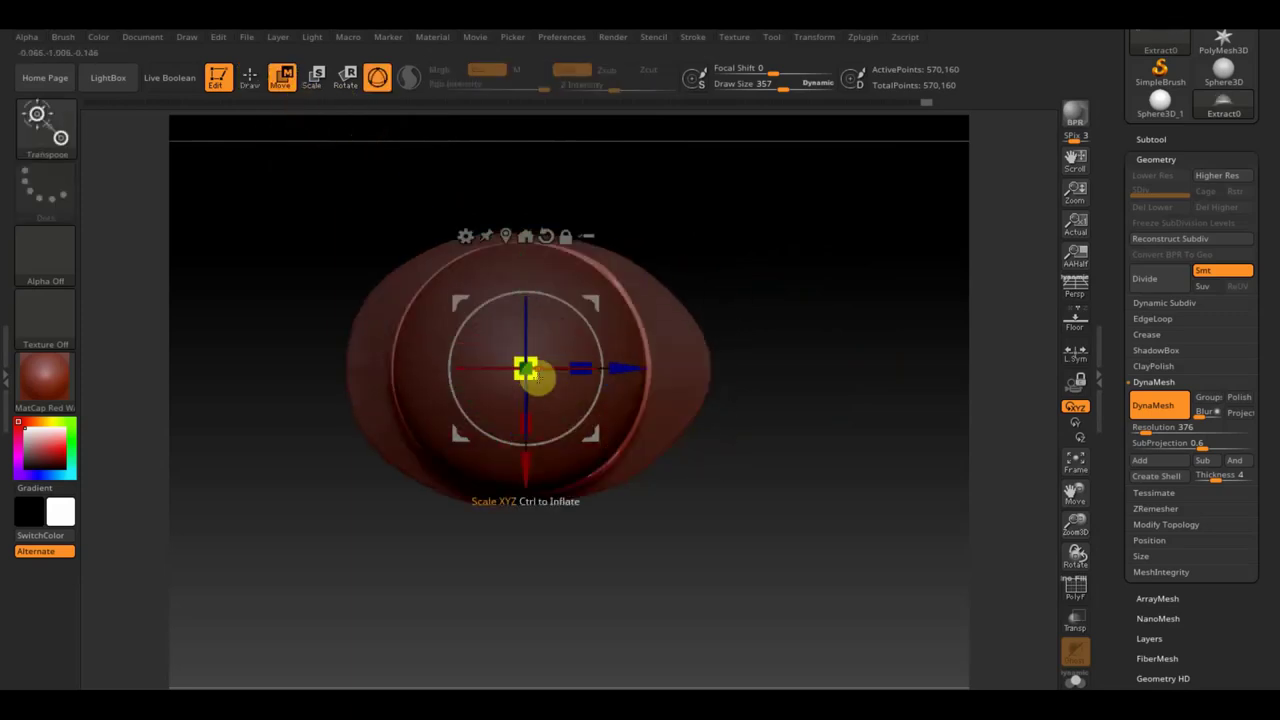
{"action": "left_click_drag", "start_coordinate": [531, 374], "coordinate": [537, 372]}
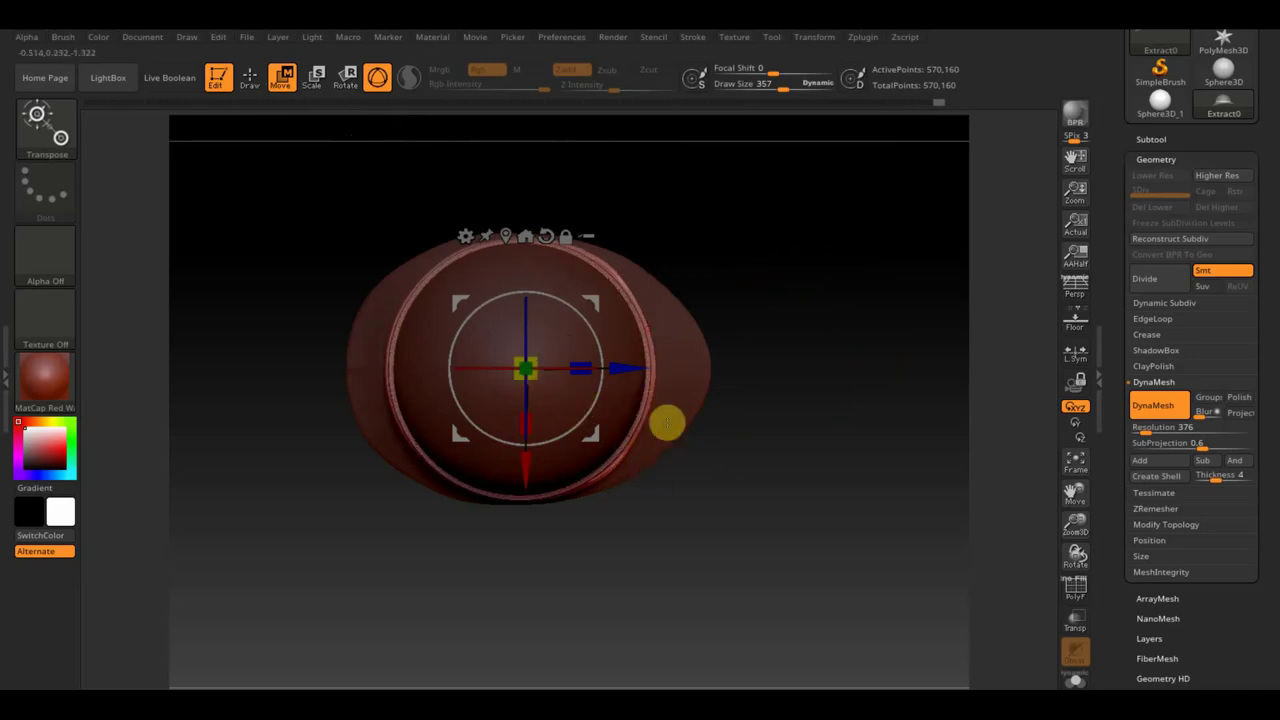
{"action": "mouse_move", "coordinate": [749, 486]}
{"action": "left_mouse_down"}
{"action": "mouse_move", "coordinate": [743, 347]}
{"action": "mouse_move", "coordinate": [760, 397]}
{"action": "mouse_move", "coordinate": [756, 509]}
{"action": "left_mouse_up"}
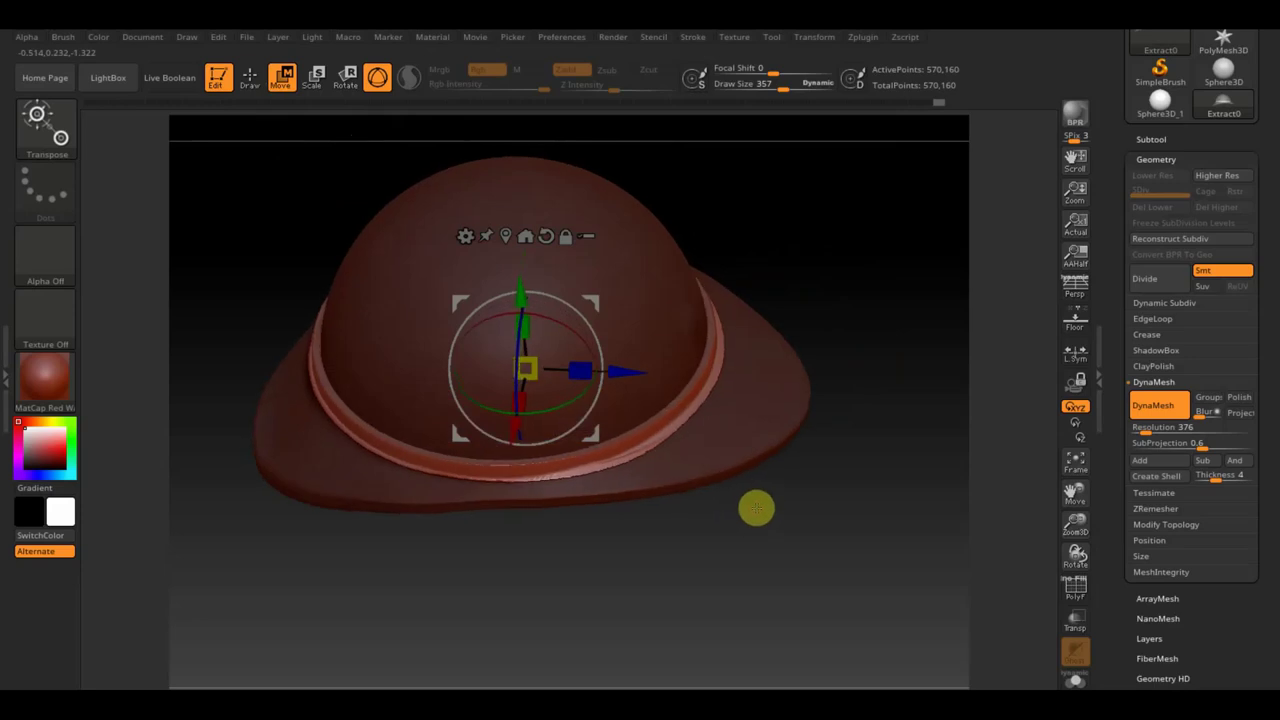
{"action": "left_click", "coordinate": [756, 508], "text": "ctrl"}
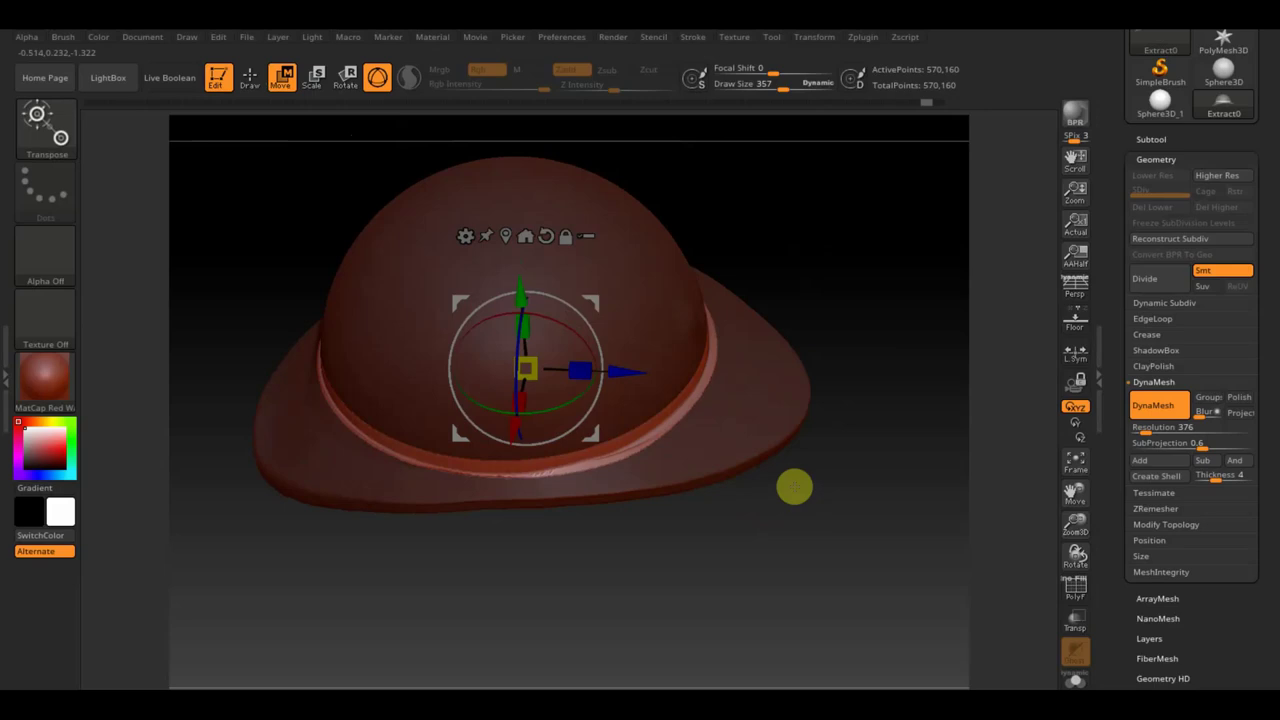
{"action": "left_click_drag", "start_coordinate": [825, 482], "coordinate": [823, 431]}
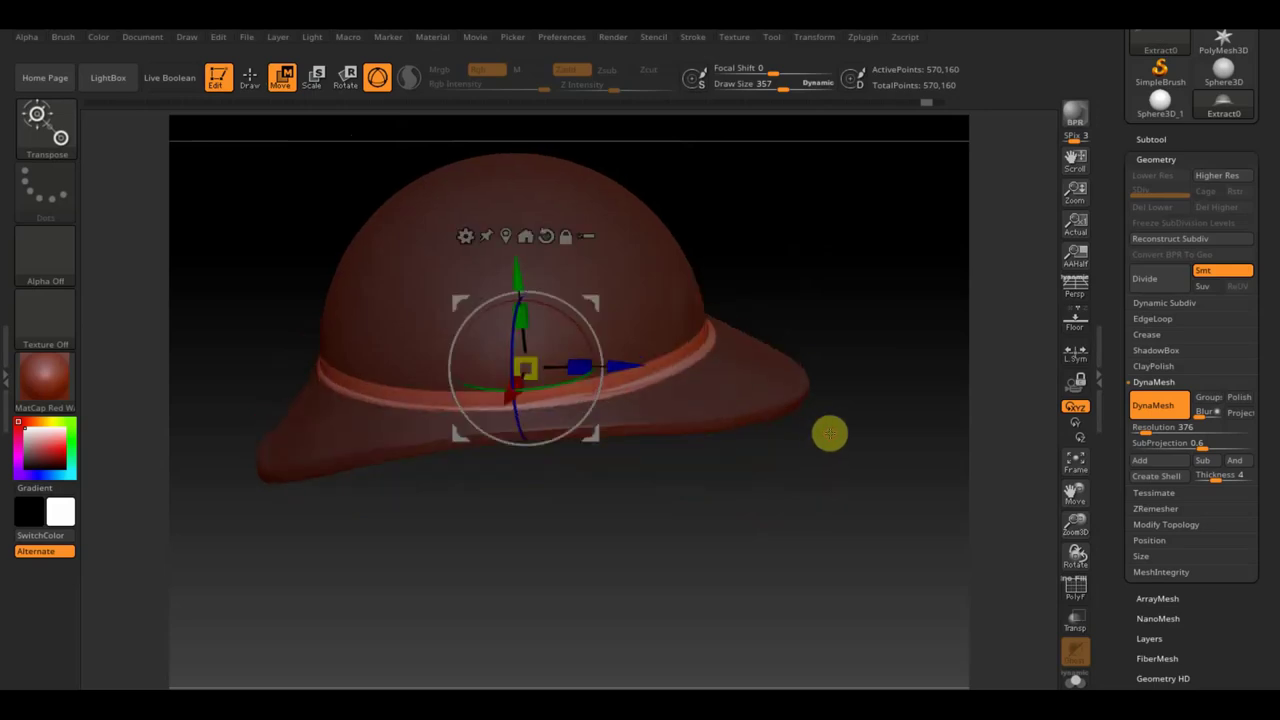
- Try Deformation > Inflate on the helmet, then undo it
{"action": "scroll", "coordinate": [1231, 612], "scroll_direction": "down", "scroll_amount": 1}
{"action": "scroll", "coordinate": [1230, 560], "scroll_direction": "down", "scroll_amount": 4}
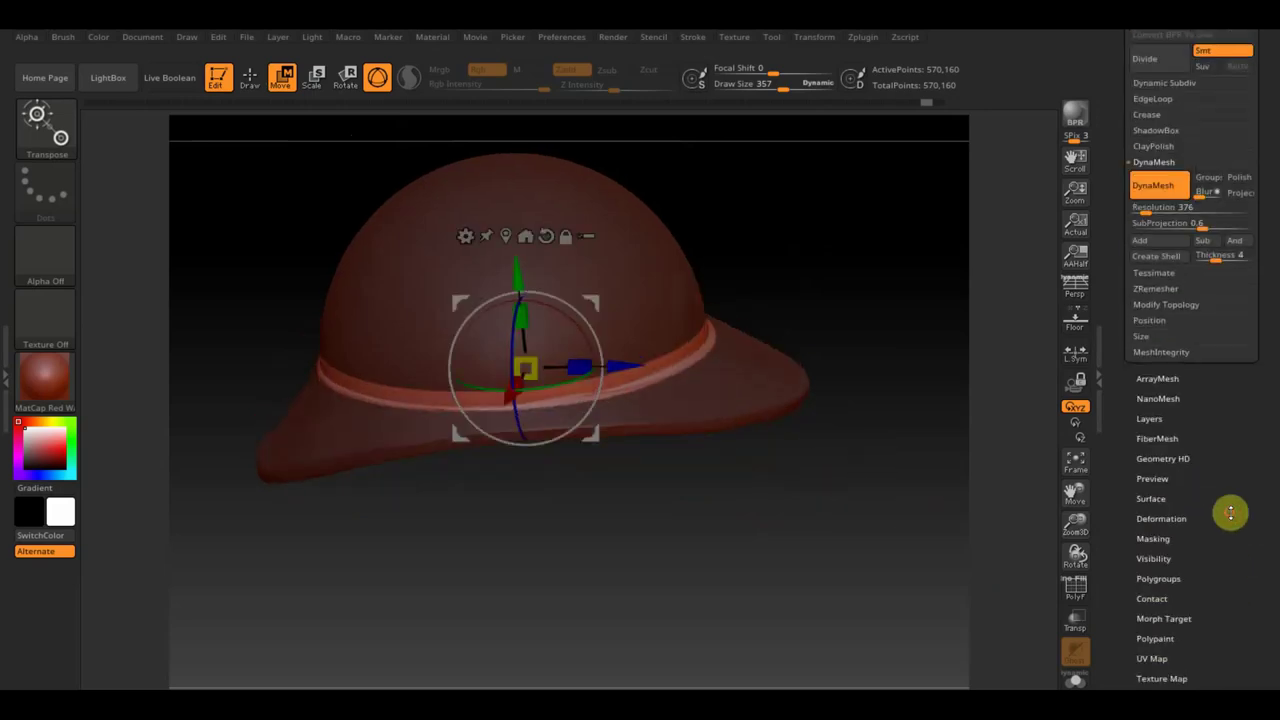
{"action": "left_click", "coordinate": [1178, 517]}
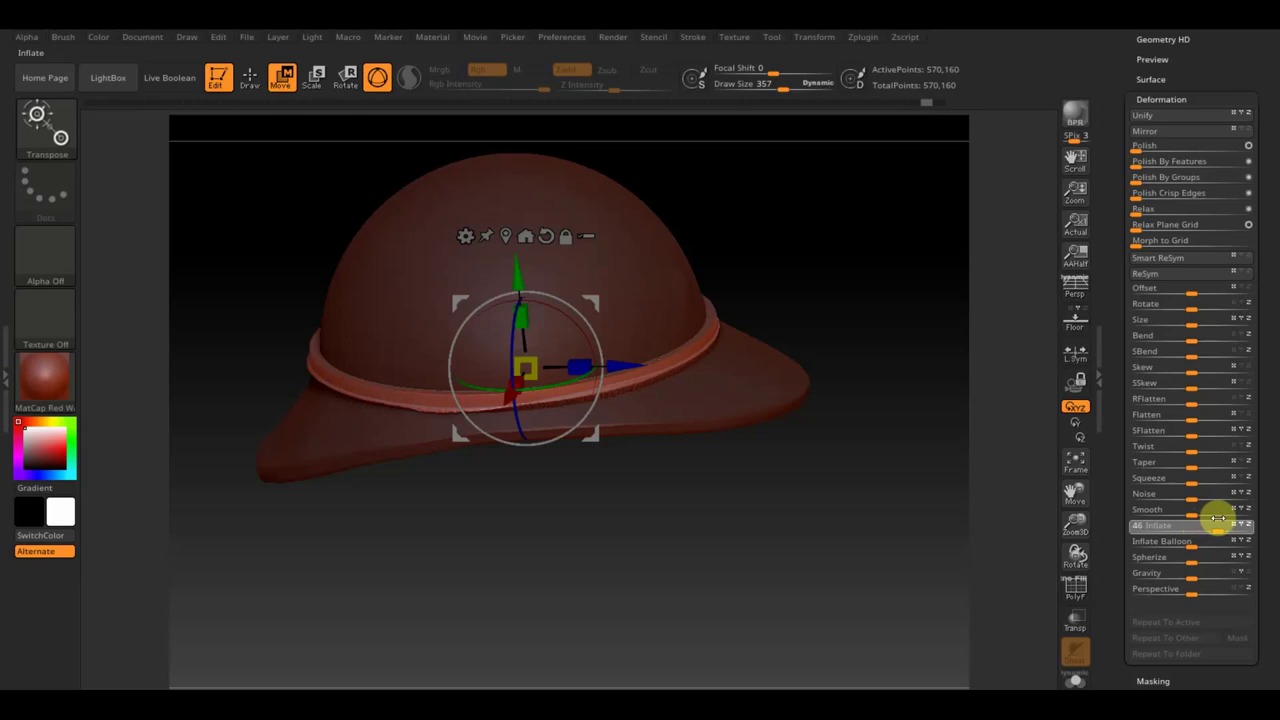
{"action": "left_click_drag", "start_coordinate": [1219, 517], "coordinate": [1194, 510]}
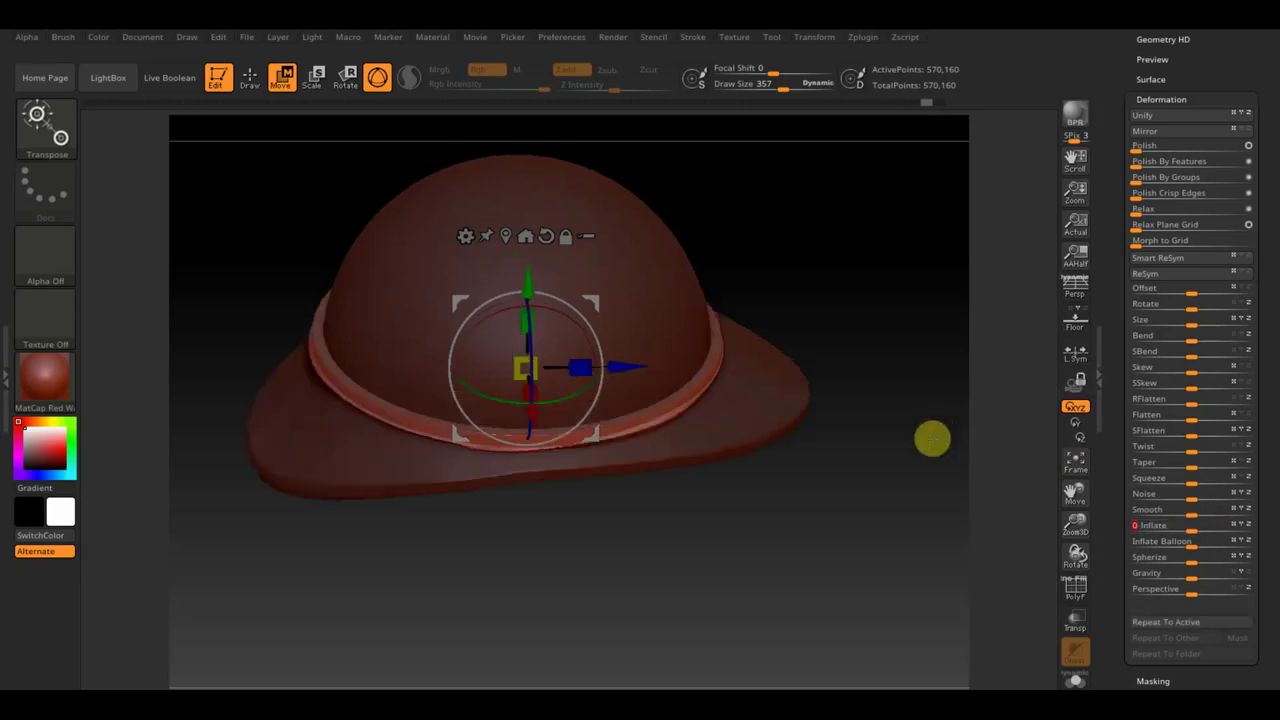
{"action": "key", "text": "ctrl+z"}
- Tilt the band slightly with the Transpose rotate gizmo, then go back to sculpting
{"action": "left_click_drag", "start_coordinate": [925, 422], "coordinate": [891, 374], "text": "shift"}
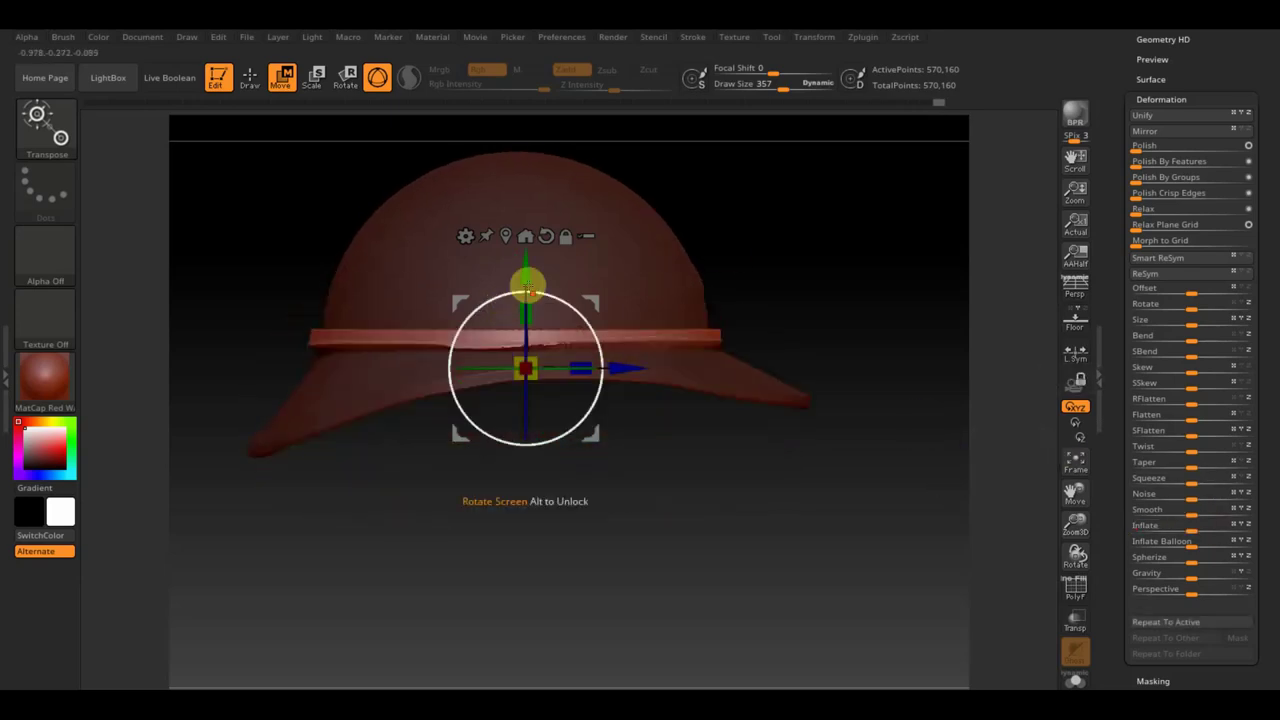
{"action": "left_click_drag", "start_coordinate": [591, 325], "coordinate": [590, 321]}
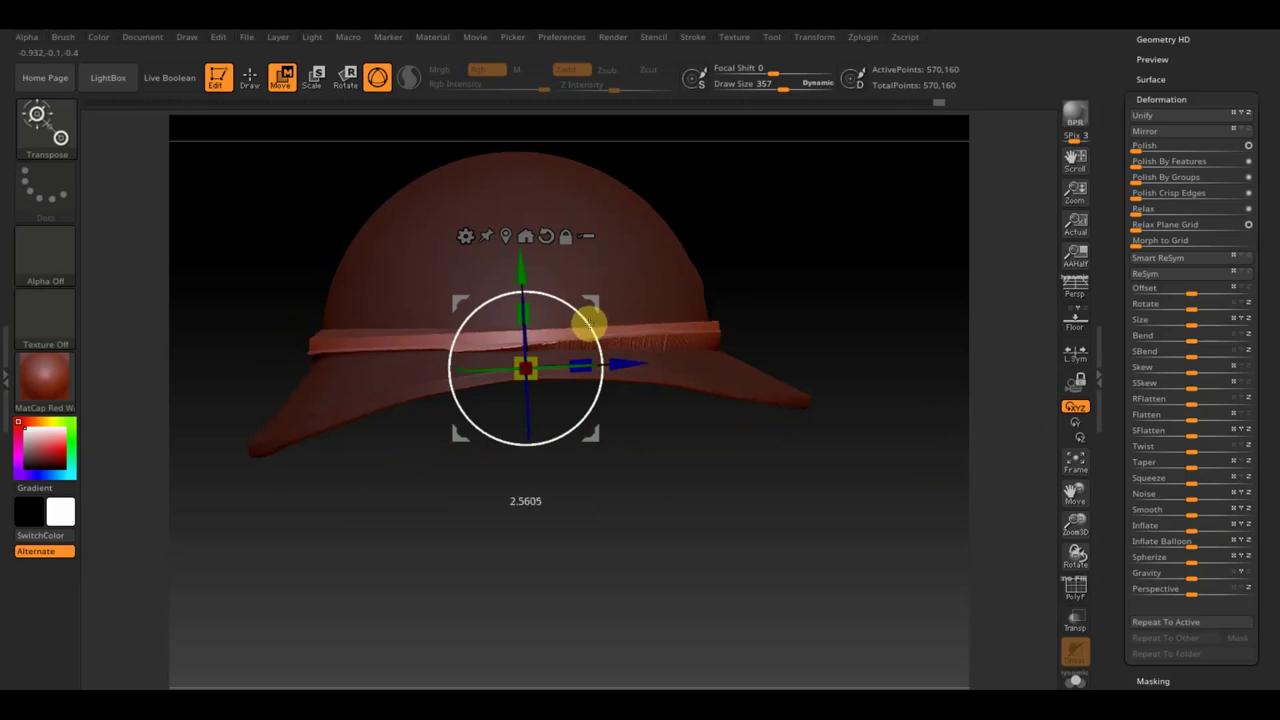
{"action": "left_click_drag", "start_coordinate": [587, 322], "coordinate": [583, 326]}
{"action": "mouse_move", "coordinate": [897, 283]}
{"action": "left_mouse_down"}
{"action": "mouse_move", "coordinate": [760, 320]}
{"action": "mouse_move", "coordinate": [814, 357]}
{"action": "mouse_move", "coordinate": [863, 349]}
{"action": "left_mouse_up"}
{"action": "left_click", "coordinate": [262, 81]}
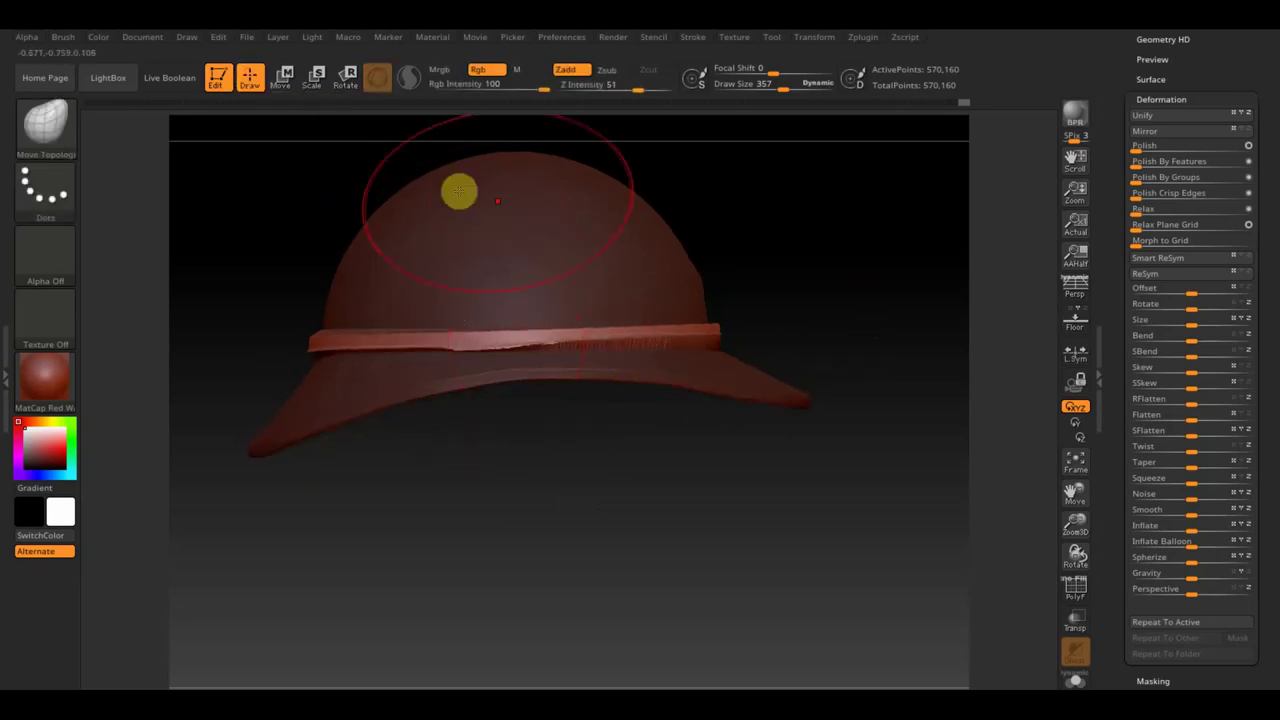
- Smooth the streaky texture along the band, orbiting to reach each side of the helmet
{"action": "mouse_move", "coordinate": [478, 352]}
{"action": "left_mouse_down"}
{"action": "mouse_move", "coordinate": [660, 338]}
{"action": "mouse_move", "coordinate": [339, 334]}
{"action": "left_mouse_up"}
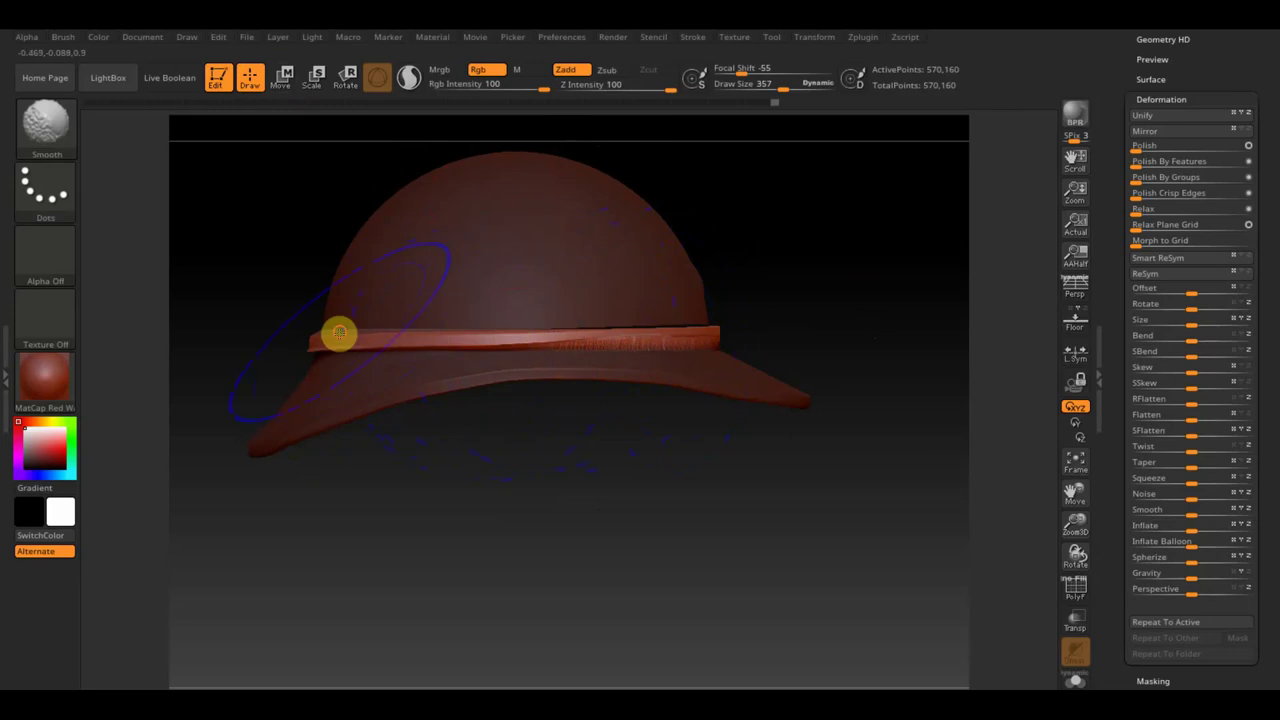
{"action": "mouse_move", "coordinate": [223, 314]}
{"action": "left_mouse_down"}
{"action": "mouse_move", "coordinate": [283, 374]}
{"action": "mouse_move", "coordinate": [287, 341]}
{"action": "left_mouse_up"}
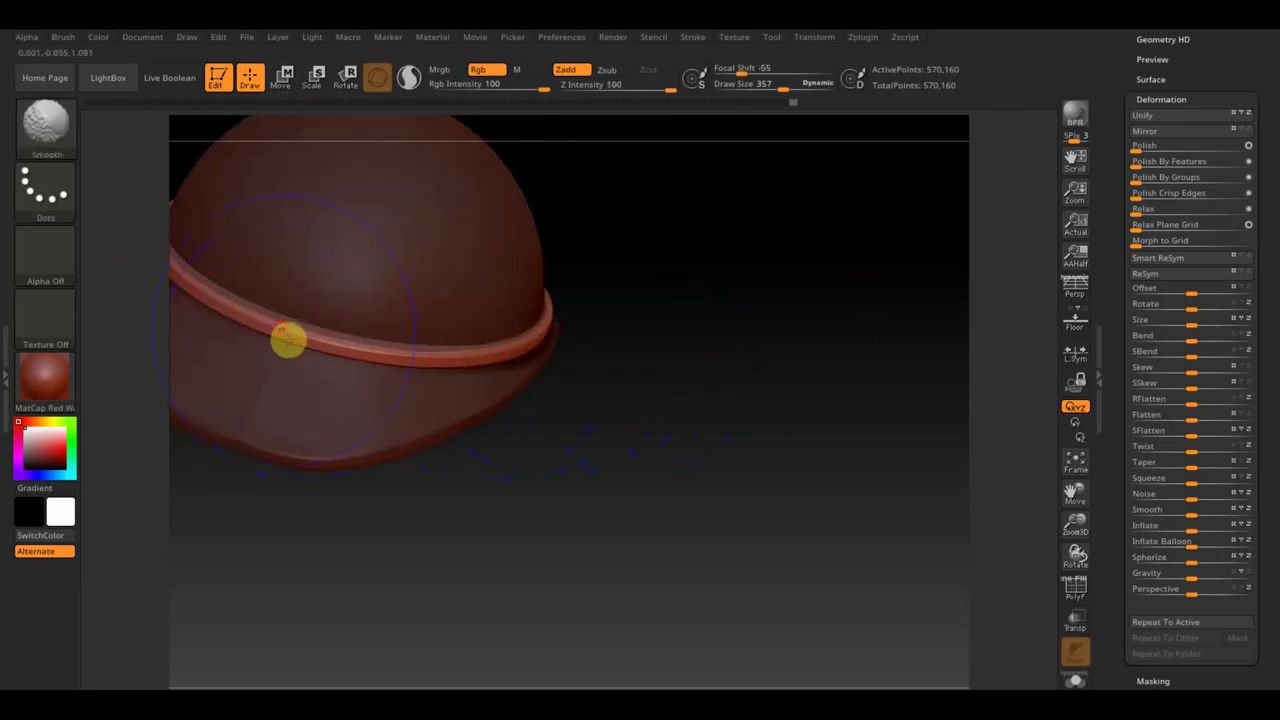
{"action": "mouse_move", "coordinate": [697, 357]}
{"action": "left_mouse_down"}
{"action": "mouse_move", "coordinate": [668, 369]}
{"action": "mouse_move", "coordinate": [713, 252]}
{"action": "left_mouse_up"}
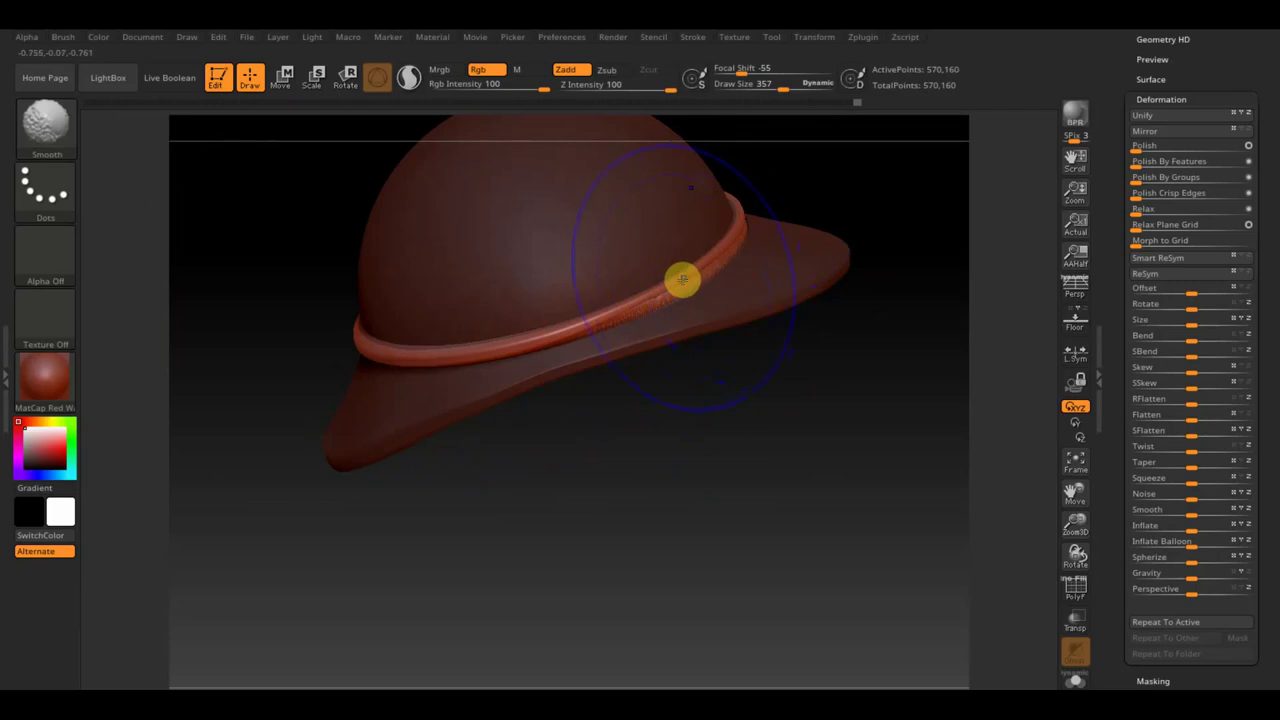
{"action": "mouse_move", "coordinate": [689, 314]}
{"action": "left_mouse_down"}
{"action": "mouse_move", "coordinate": [683, 431]}
{"action": "mouse_move", "coordinate": [697, 292]}
{"action": "left_mouse_up"}
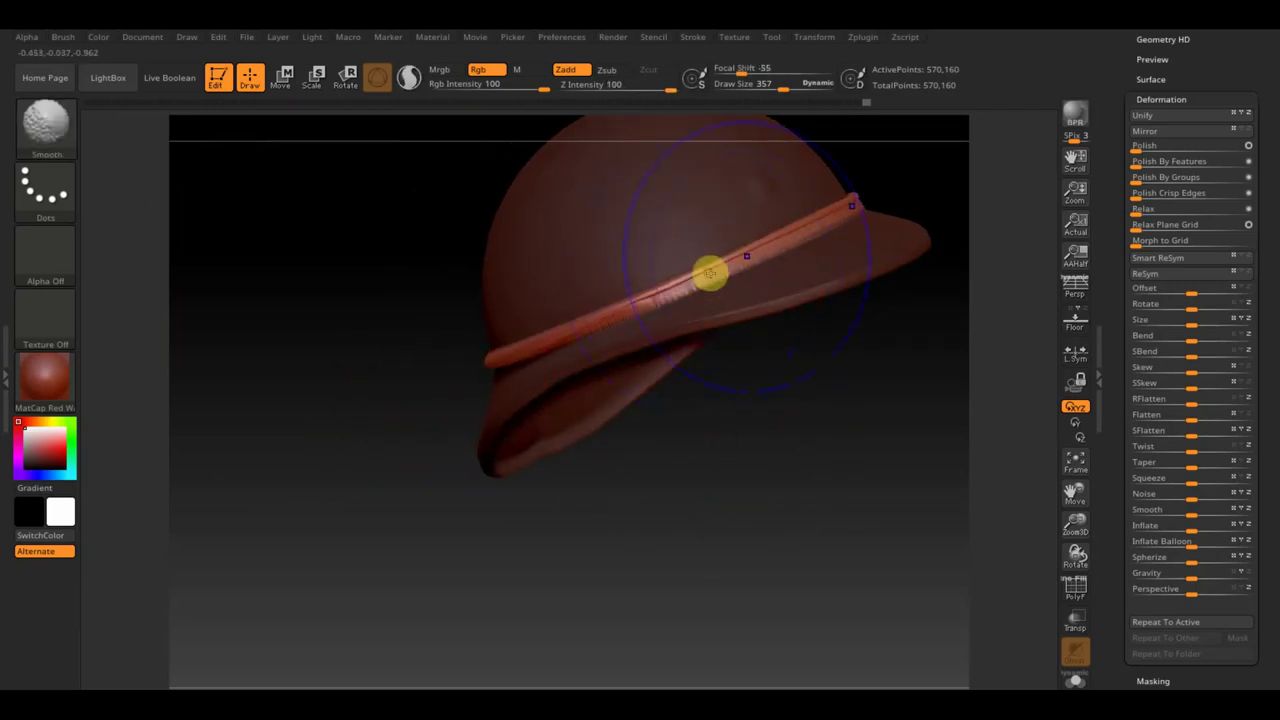
{"action": "mouse_move", "coordinate": [720, 394]}
{"action": "left_mouse_down"}
{"action": "mouse_move", "coordinate": [785, 423]}
{"action": "mouse_move", "coordinate": [712, 544]}
{"action": "mouse_move", "coordinate": [711, 480]}
{"action": "left_mouse_up"}
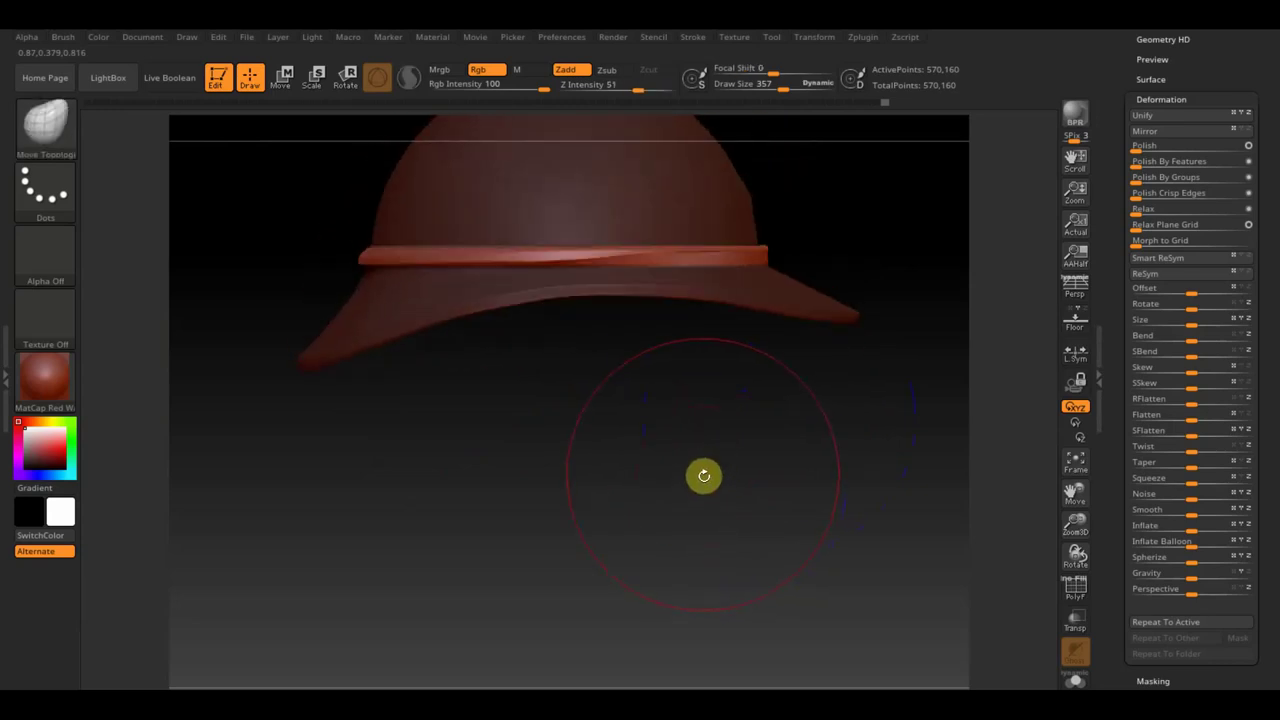
{"action": "left_click", "coordinate": [58, 134]}
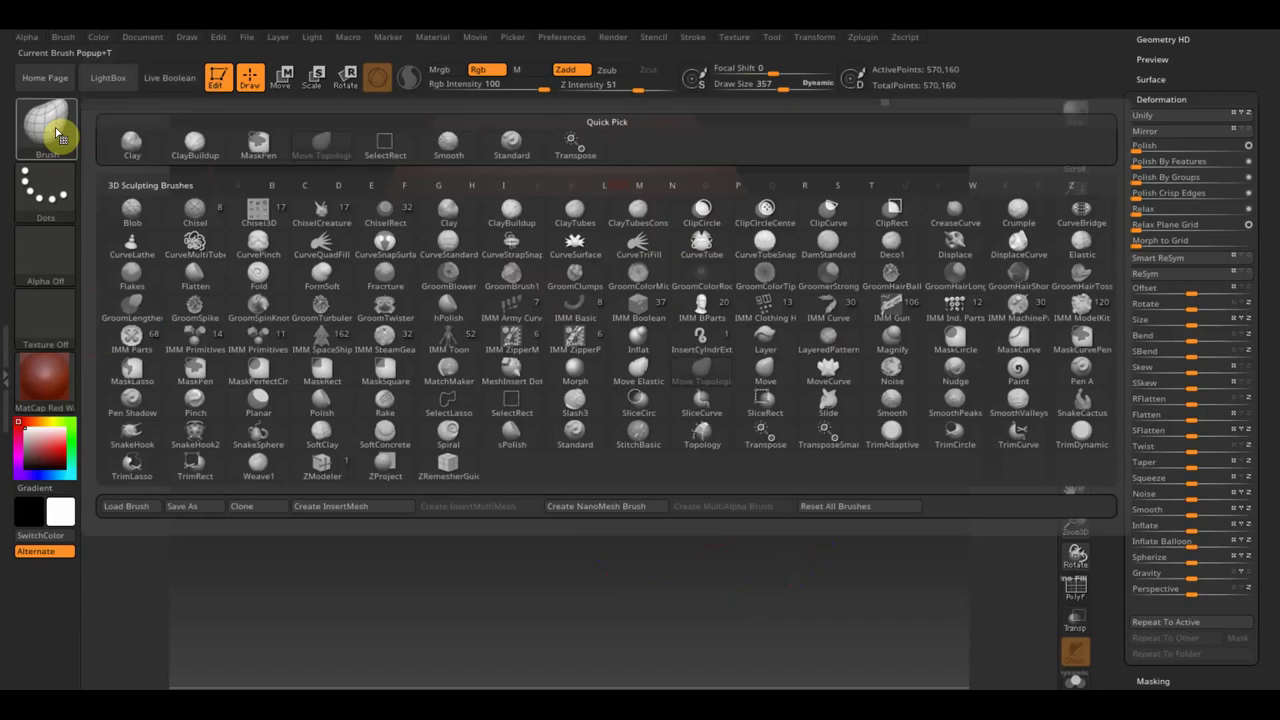
- Switch to the Standard brush at draw size 153 and Z intensity 19, and smooth the band
{"action": "left_click", "coordinate": [513, 142]}
{"action": "left_click_drag", "start_coordinate": [789, 86], "coordinate": [750, 91]}
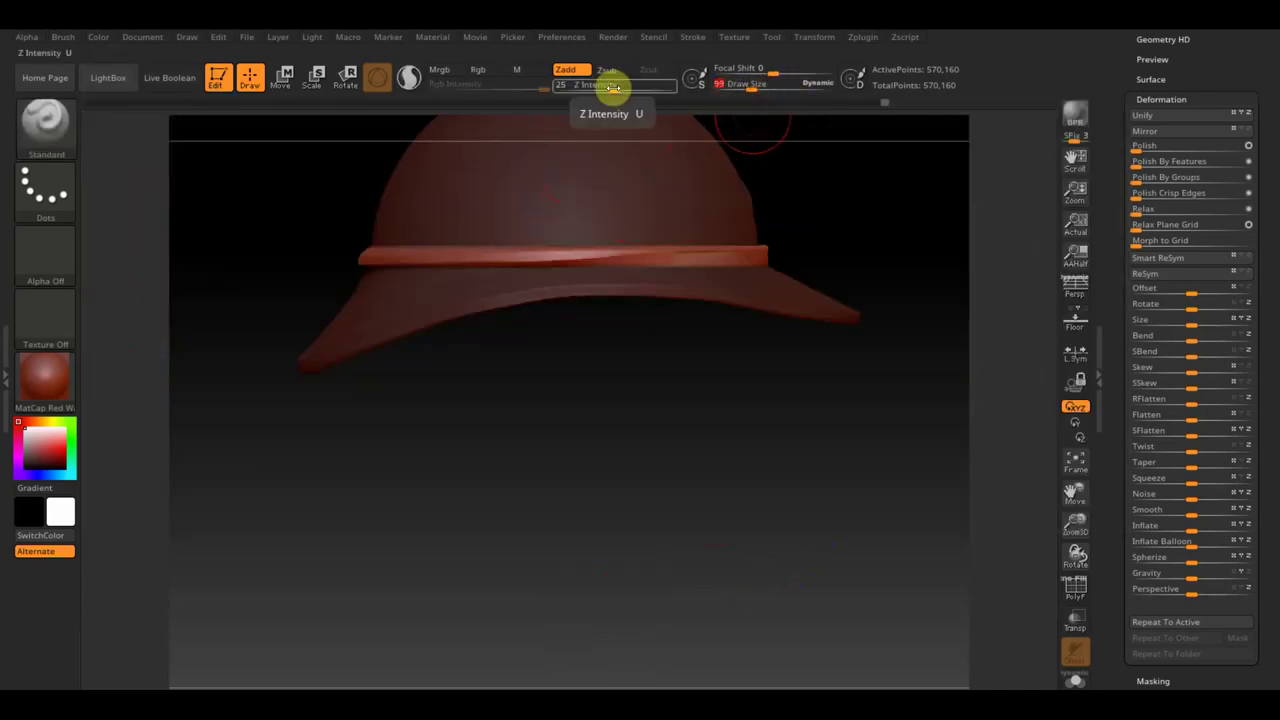
{"action": "left_click_drag", "start_coordinate": [615, 88], "coordinate": [607, 88]}
{"action": "left_click_drag", "start_coordinate": [817, 237], "coordinate": [786, 257]}
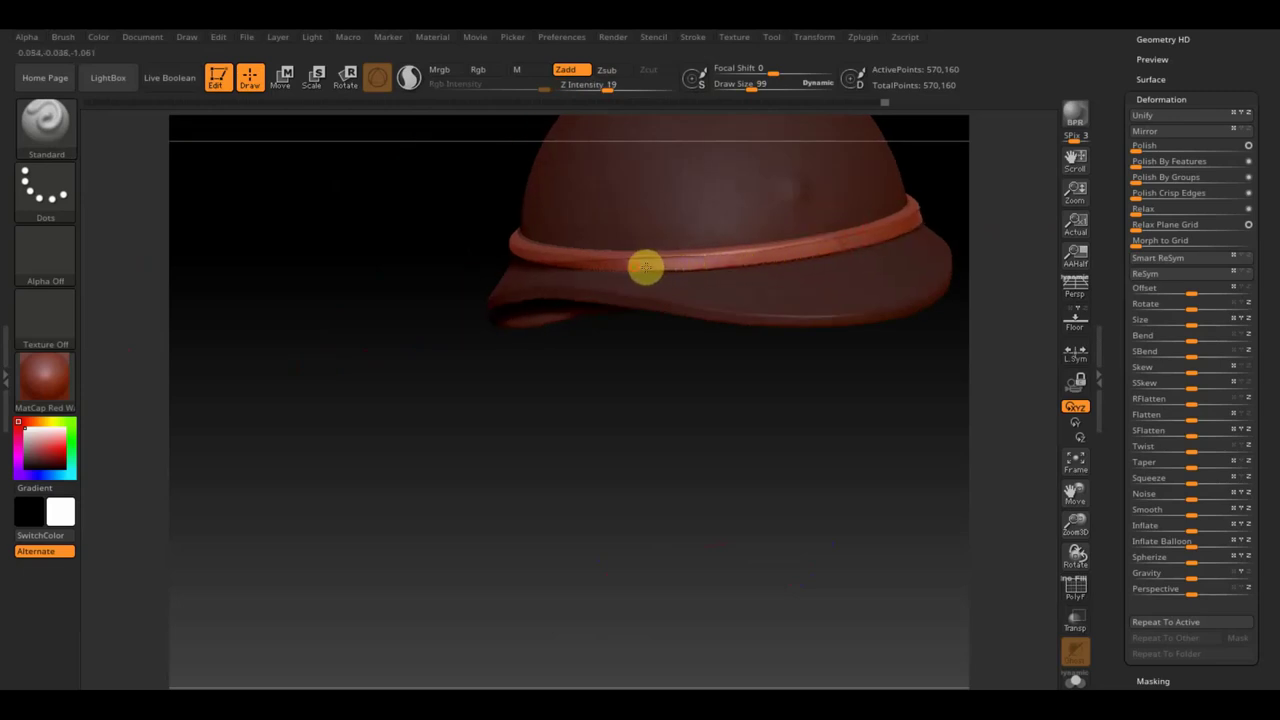
{"action": "key", "text": "shift"}
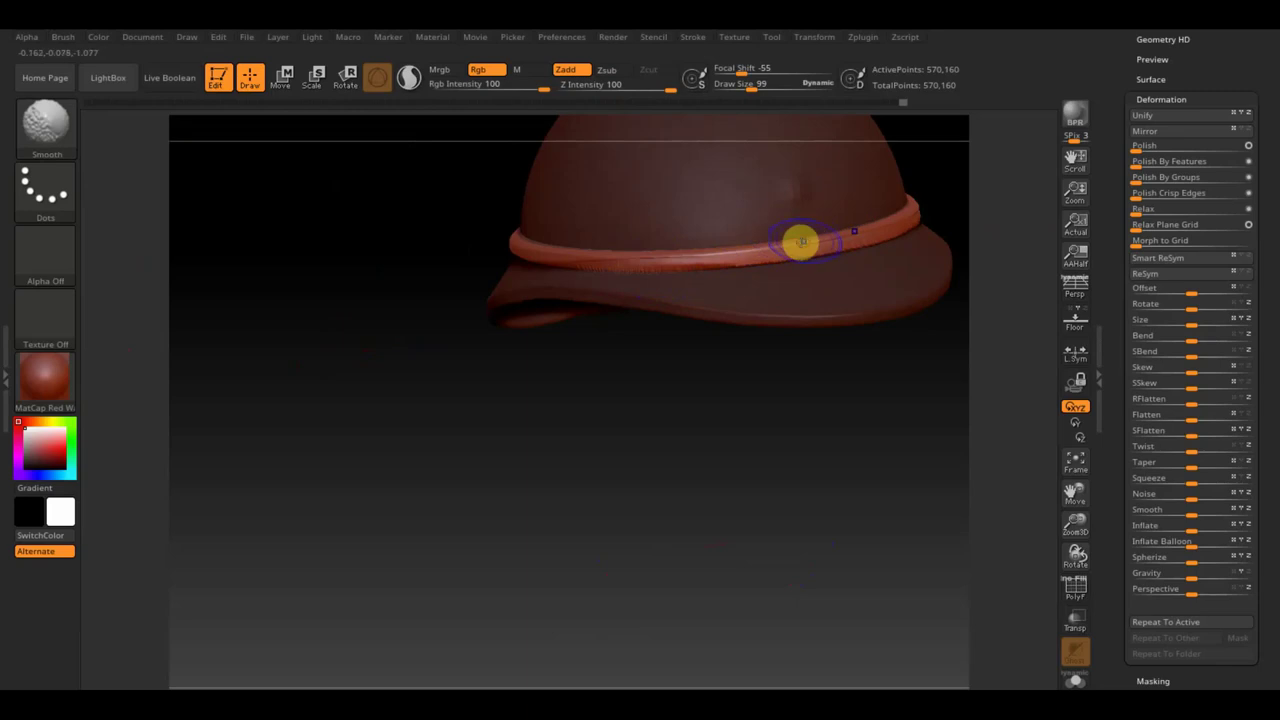
{"action": "mouse_move", "coordinate": [801, 241]}
{"action": "left_mouse_down", "text": "shift"}
{"action": "mouse_move", "coordinate": [797, 254]}
{"action": "mouse_move", "coordinate": [857, 229]}
{"action": "mouse_move", "coordinate": [603, 266]}
{"action": "mouse_move", "coordinate": [537, 261]}
{"action": "mouse_move", "coordinate": [451, 220]}
{"action": "left_mouse_up", "text": "shift"}
{"action": "key", "text": "shift"}
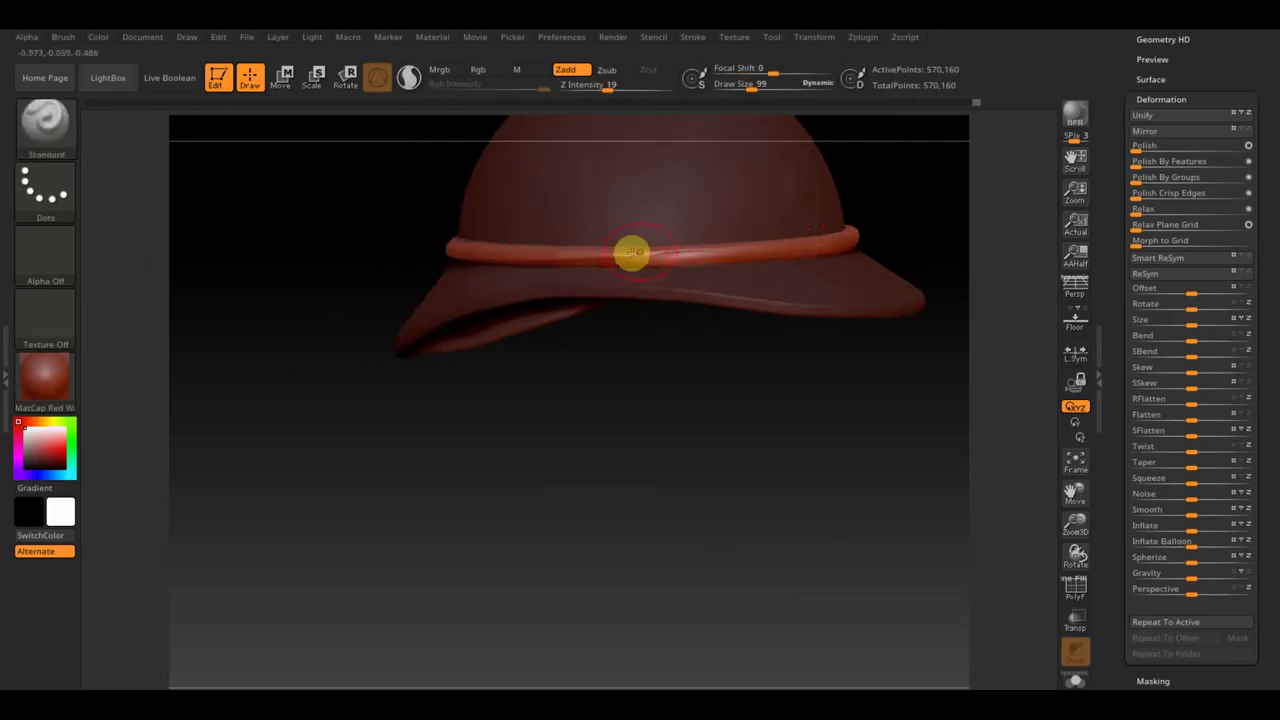
- Build up the band's right end, clear the mask, and smooth the band along the brim
{"action": "mouse_move", "coordinate": [721, 250]}
{"action": "left_mouse_down"}
{"action": "mouse_move", "coordinate": [768, 246]}
{"action": "mouse_move", "coordinate": [874, 200]}
{"action": "mouse_move", "coordinate": [552, 250]}
{"action": "mouse_move", "coordinate": [862, 162]}
{"action": "left_mouse_up"}
{"action": "mouse_move", "coordinate": [835, 405]}
{"action": "left_mouse_down"}
{"action": "mouse_move", "coordinate": [876, 350]}
{"action": "mouse_move", "coordinate": [751, 466]}
{"action": "left_mouse_up"}
{"action": "mouse_move", "coordinate": [684, 439]}
{"action": "left_mouse_down", "text": "ctrl"}
{"action": "mouse_move", "coordinate": [766, 500]}
{"action": "mouse_move", "coordinate": [777, 489]}
{"action": "mouse_move", "coordinate": [714, 417]}
{"action": "left_mouse_up", "text": "ctrl"}
{"action": "mouse_move", "coordinate": [846, 271]}
{"action": "left_mouse_down"}
{"action": "mouse_move", "coordinate": [874, 343]}
{"action": "mouse_move", "coordinate": [768, 290]}
{"action": "mouse_move", "coordinate": [680, 357]}
{"action": "mouse_move", "coordinate": [417, 383]}
{"action": "left_mouse_up"}
{"action": "mouse_move", "coordinate": [429, 449]}
{"action": "left_mouse_down"}
{"action": "mouse_move", "coordinate": [426, 417]}
{"action": "mouse_move", "coordinate": [454, 400]}
{"action": "left_mouse_up"}
{"action": "left_click_drag", "start_coordinate": [787, 289], "coordinate": [797, 303]}
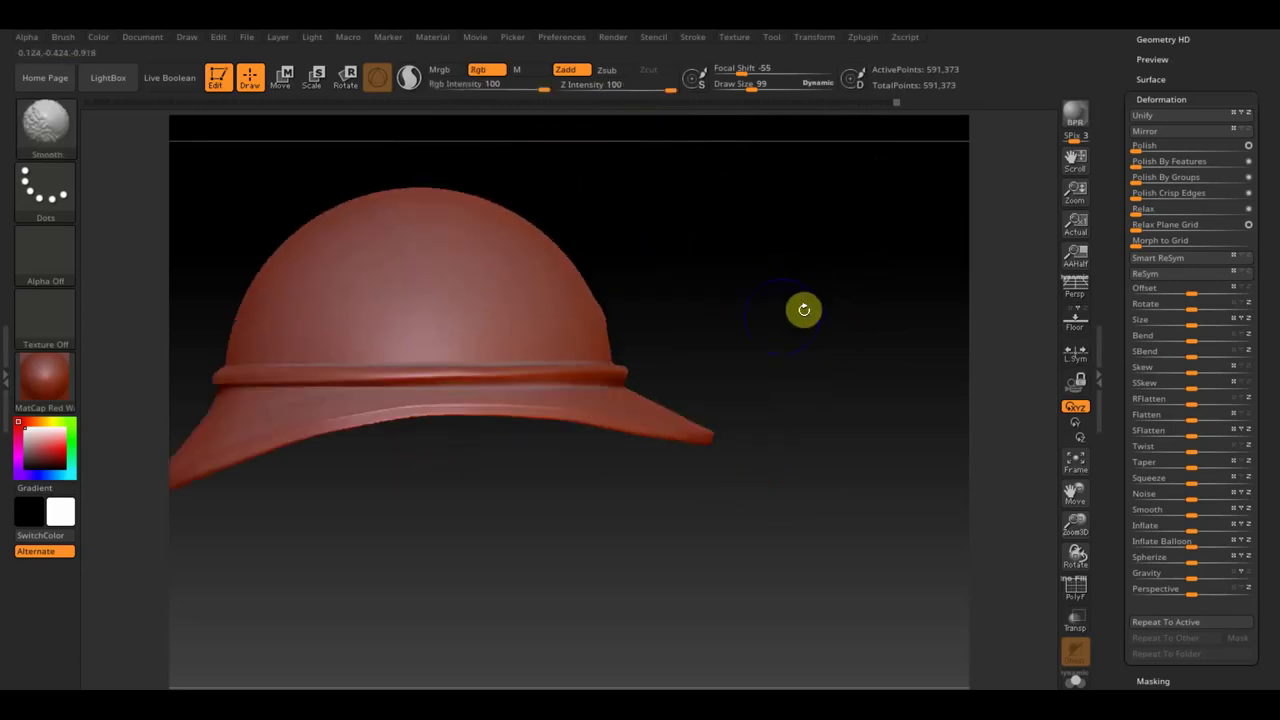
- View the helmet top, compare it with the reference photo overlay, and lower draw size to 81
{"action": "mouse_move", "coordinate": [766, 360]}
{"action": "left_mouse_down", "text": "alt"}
{"action": "mouse_move", "coordinate": [749, 347]}
{"action": "mouse_move", "coordinate": [769, 340]}
{"action": "mouse_move", "coordinate": [885, 405]}
{"action": "mouse_move", "coordinate": [822, 443]}
{"action": "left_mouse_up", "text": "alt"}
{"action": "mouse_move", "coordinate": [681, 412]}
{"action": "left_mouse_down"}
{"action": "mouse_move", "coordinate": [703, 597]}
{"action": "mouse_move", "coordinate": [686, 474]}
{"action": "left_mouse_up"}
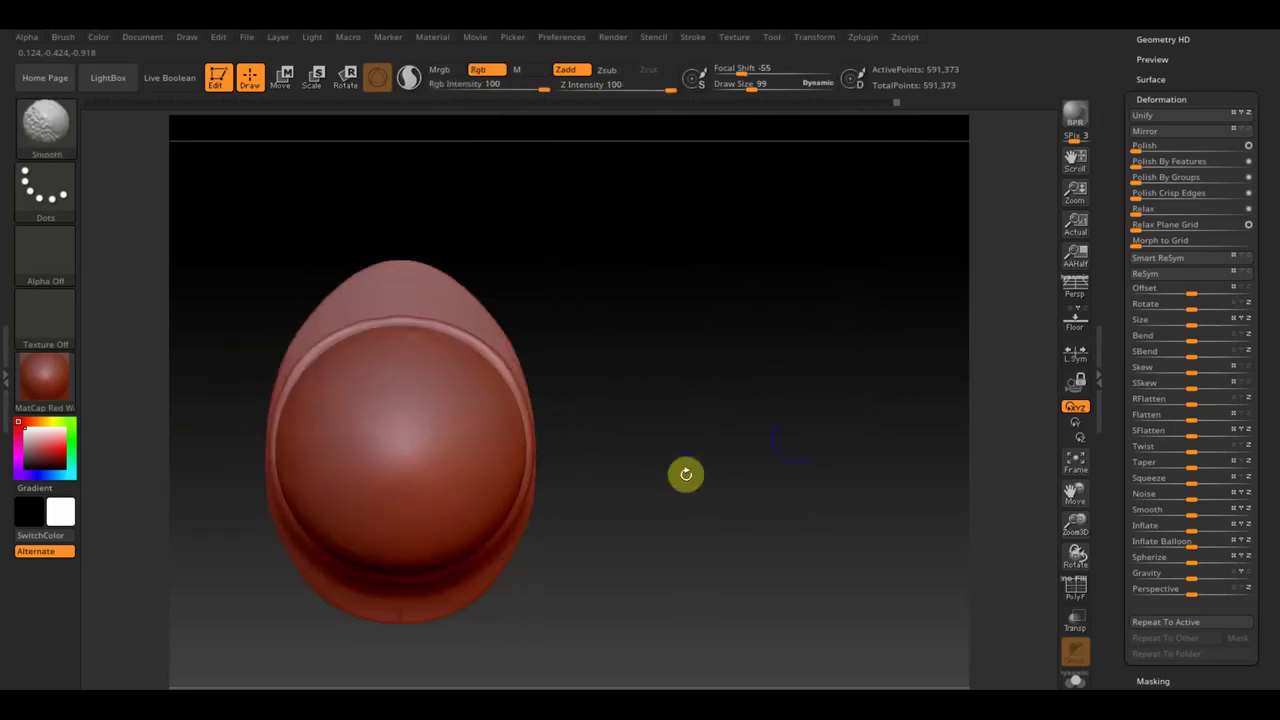
{"action": "left_click_drag", "start_coordinate": [685, 430], "coordinate": [783, 423], "text": "alt"}
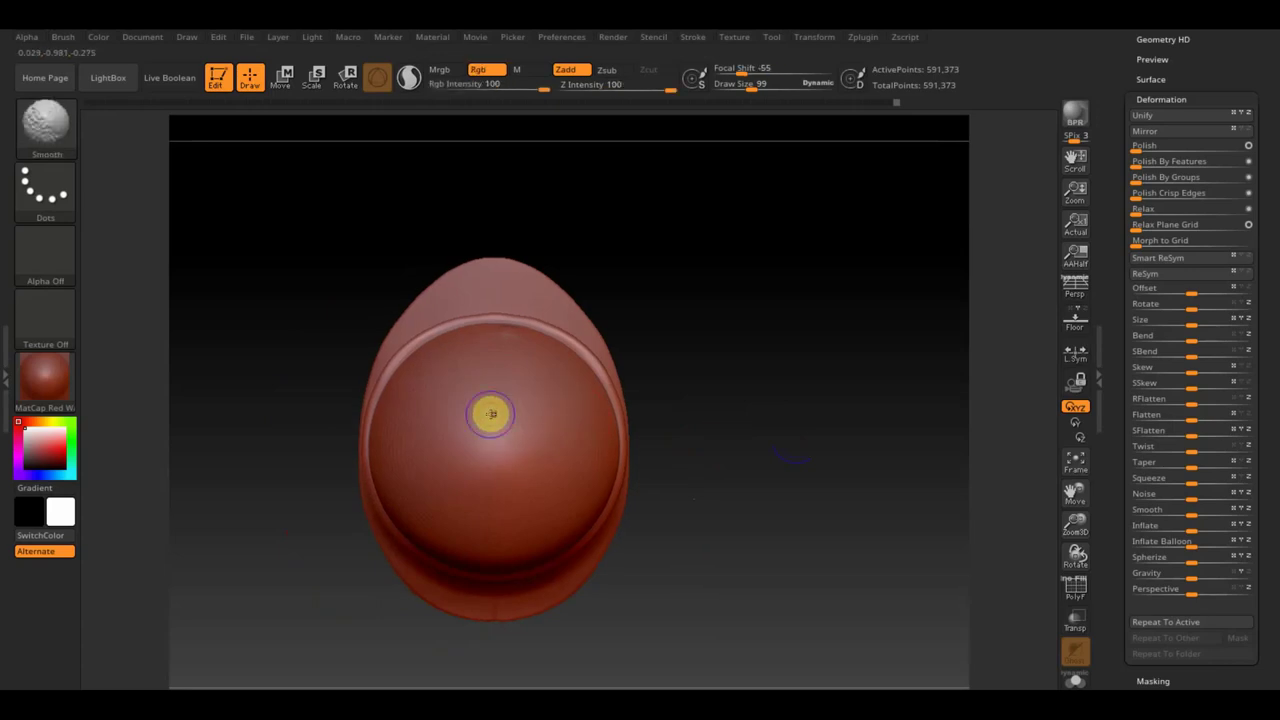
{"action": "key", "text": "shift+z"}
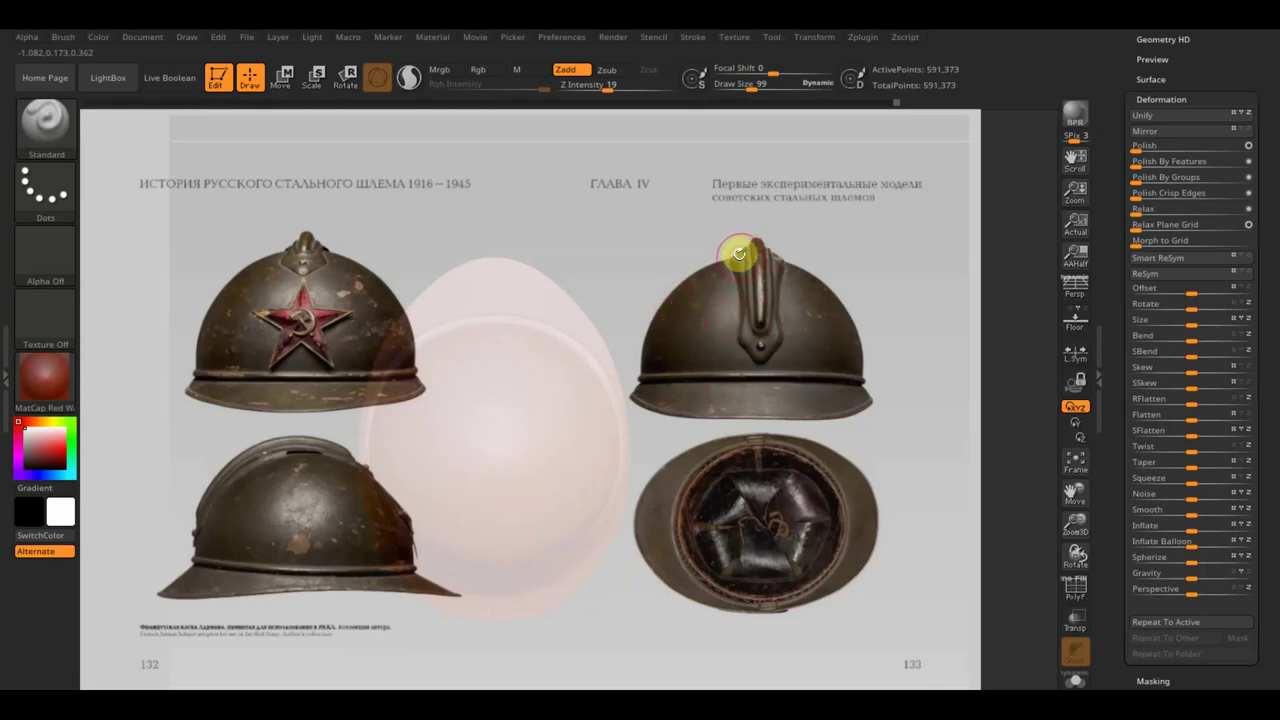
{"action": "key", "text": "shift"}
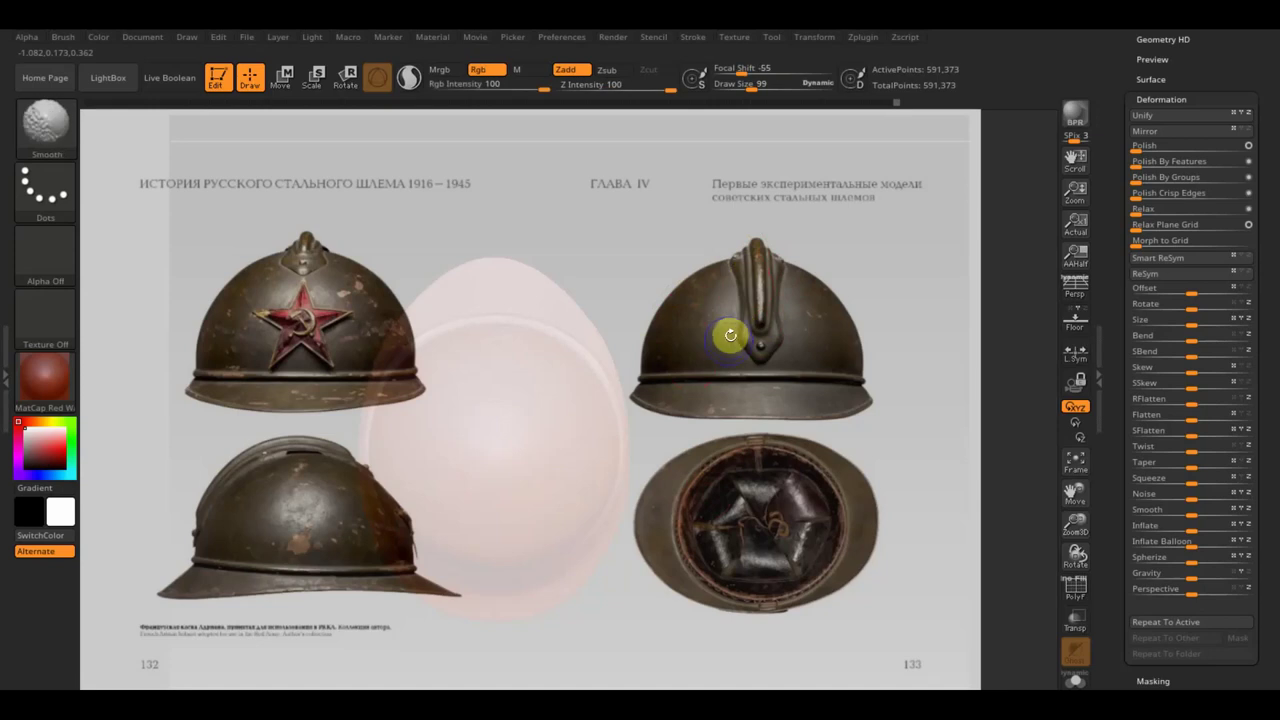
{"action": "key", "text": "shift+z"}
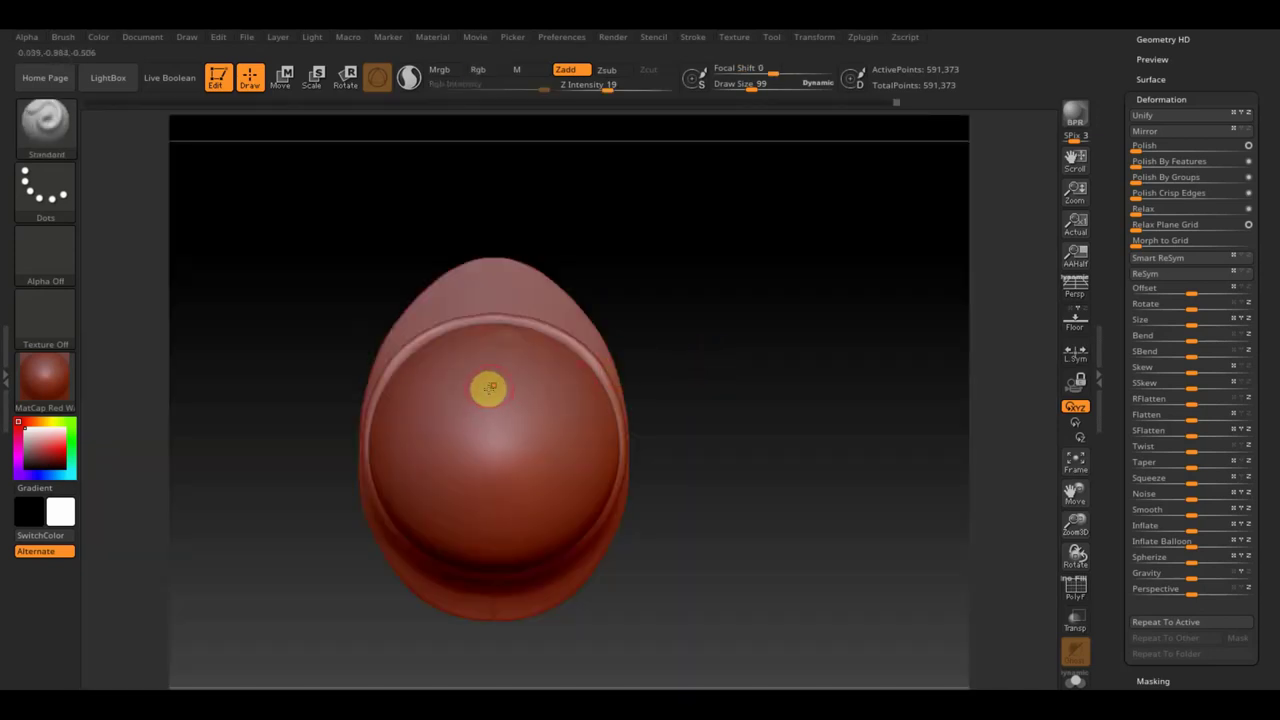
{"action": "left_click_drag", "start_coordinate": [758, 86], "coordinate": [749, 93]}
{"action": "key", "text": "ctrl"}
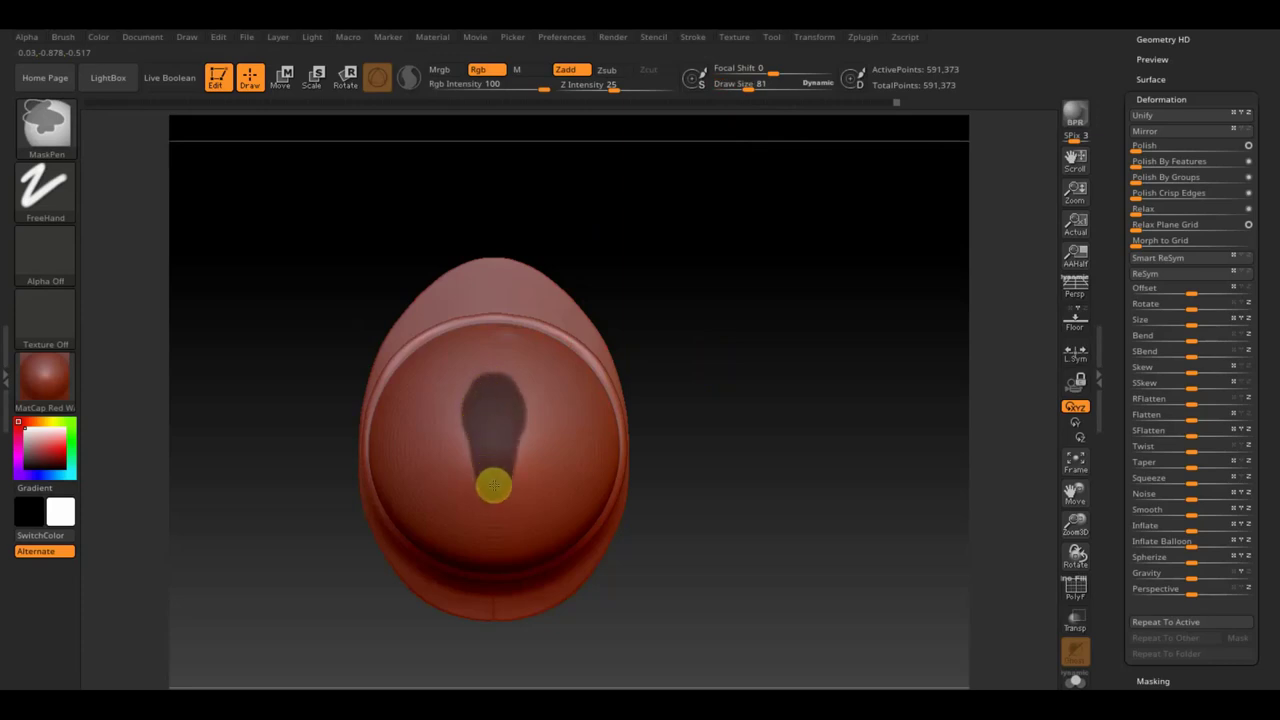
- Paint a mask stripe down the dome's centre toward the rim, checking it from front and top views
{"action": "left_click_drag", "start_coordinate": [785, 488], "coordinate": [796, 351]}
{"action": "key", "text": "shift"}
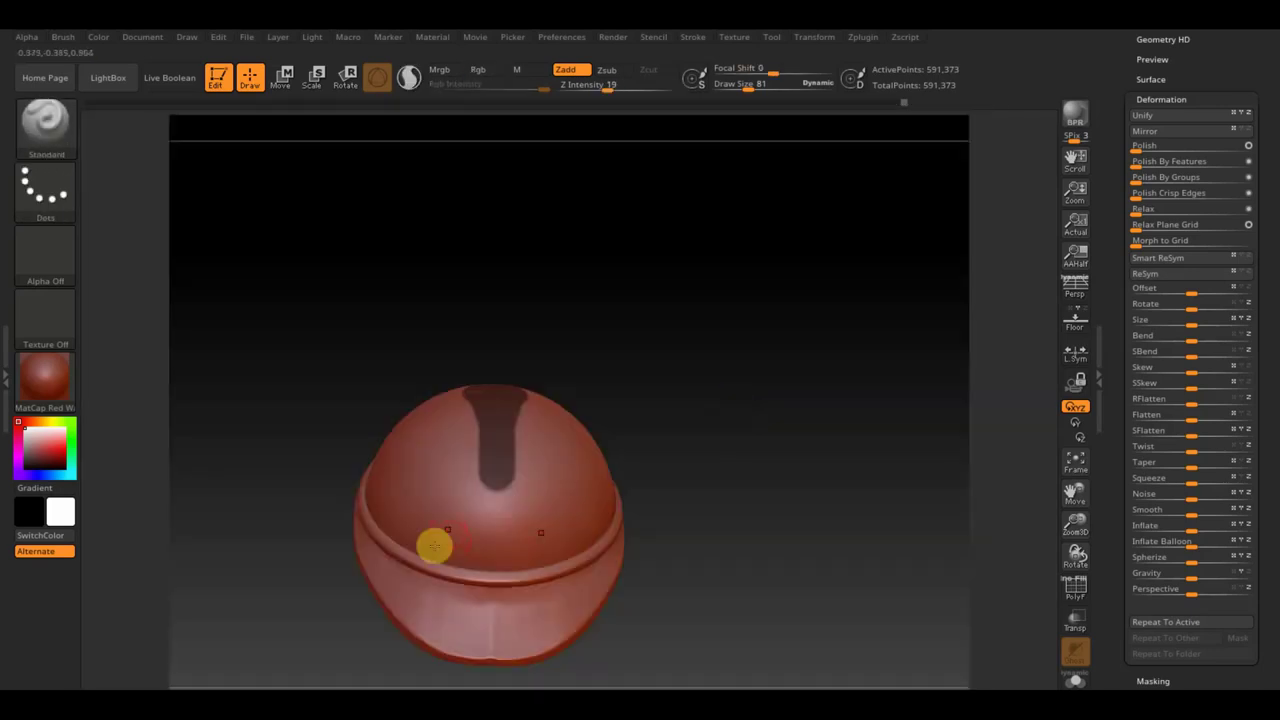
{"action": "left_click_drag", "start_coordinate": [637, 486], "coordinate": [757, 446], "text": "shift"}
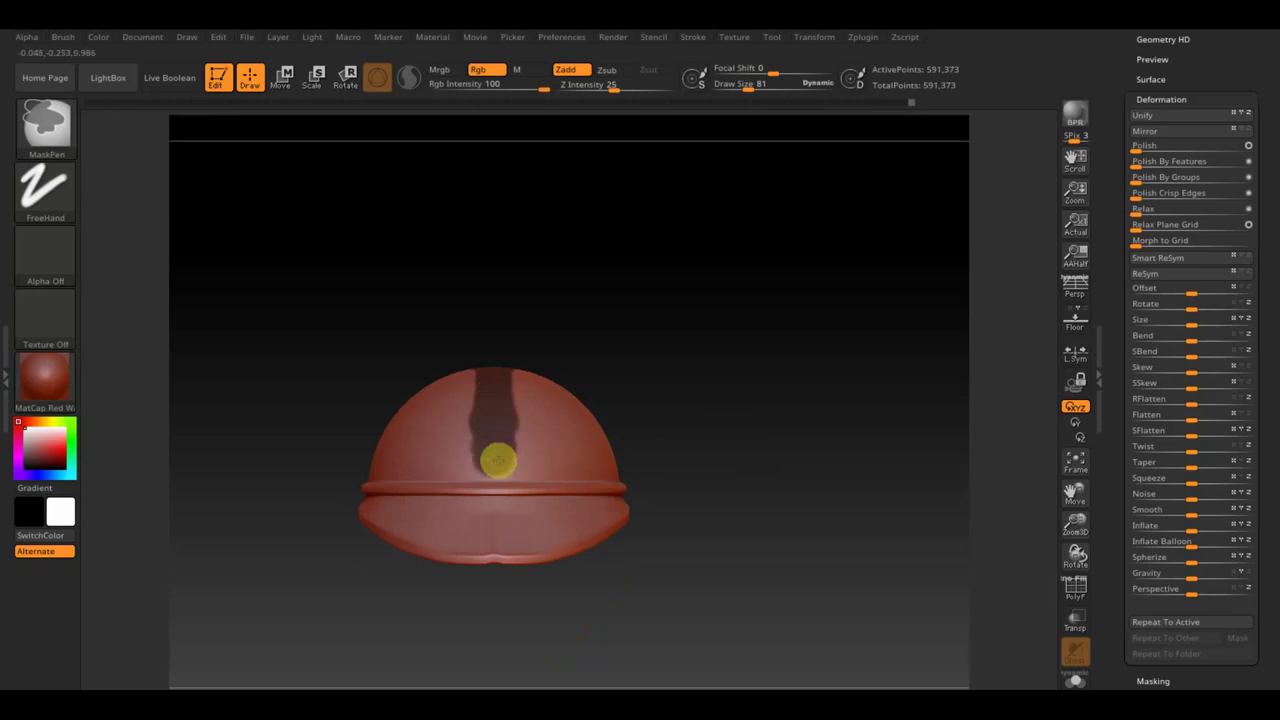
{"action": "left_click_drag", "start_coordinate": [492, 437], "coordinate": [486, 466], "text": "ctrl"}
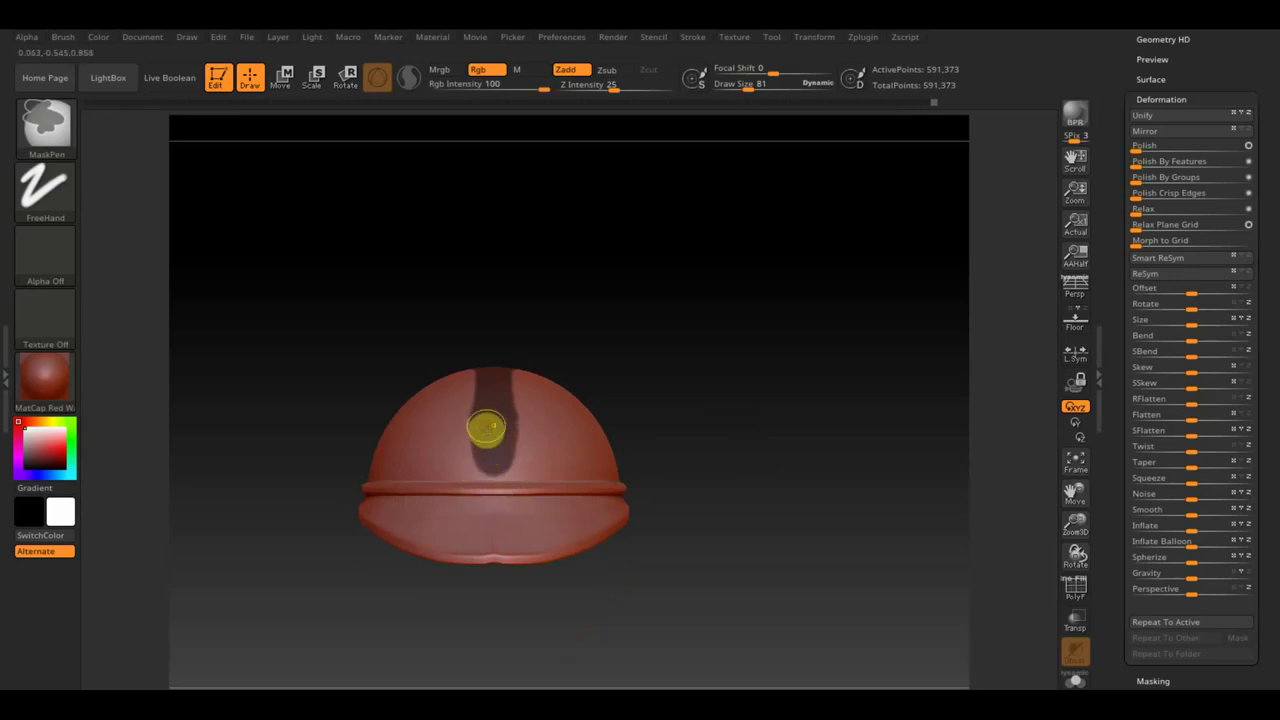
{"action": "mouse_move", "coordinate": [651, 357]}
{"action": "left_mouse_down"}
{"action": "mouse_move", "coordinate": [740, 443]}
{"action": "mouse_move", "coordinate": [751, 366]}
{"action": "left_mouse_up"}
{"action": "mouse_move", "coordinate": [663, 380]}
{"action": "left_mouse_down"}
{"action": "mouse_move", "coordinate": [708, 333]}
{"action": "mouse_move", "coordinate": [689, 323]}
{"action": "mouse_move", "coordinate": [746, 286]}
{"action": "mouse_move", "coordinate": [777, 337]}
{"action": "mouse_move", "coordinate": [812, 348]}
{"action": "mouse_move", "coordinate": [740, 366]}
{"action": "mouse_move", "coordinate": [709, 337]}
{"action": "mouse_move", "coordinate": [751, 360]}
{"action": "mouse_move", "coordinate": [769, 286]}
{"action": "mouse_move", "coordinate": [751, 394]}
{"action": "mouse_move", "coordinate": [826, 394]}
{"action": "mouse_move", "coordinate": [671, 406]}
{"action": "left_mouse_up"}
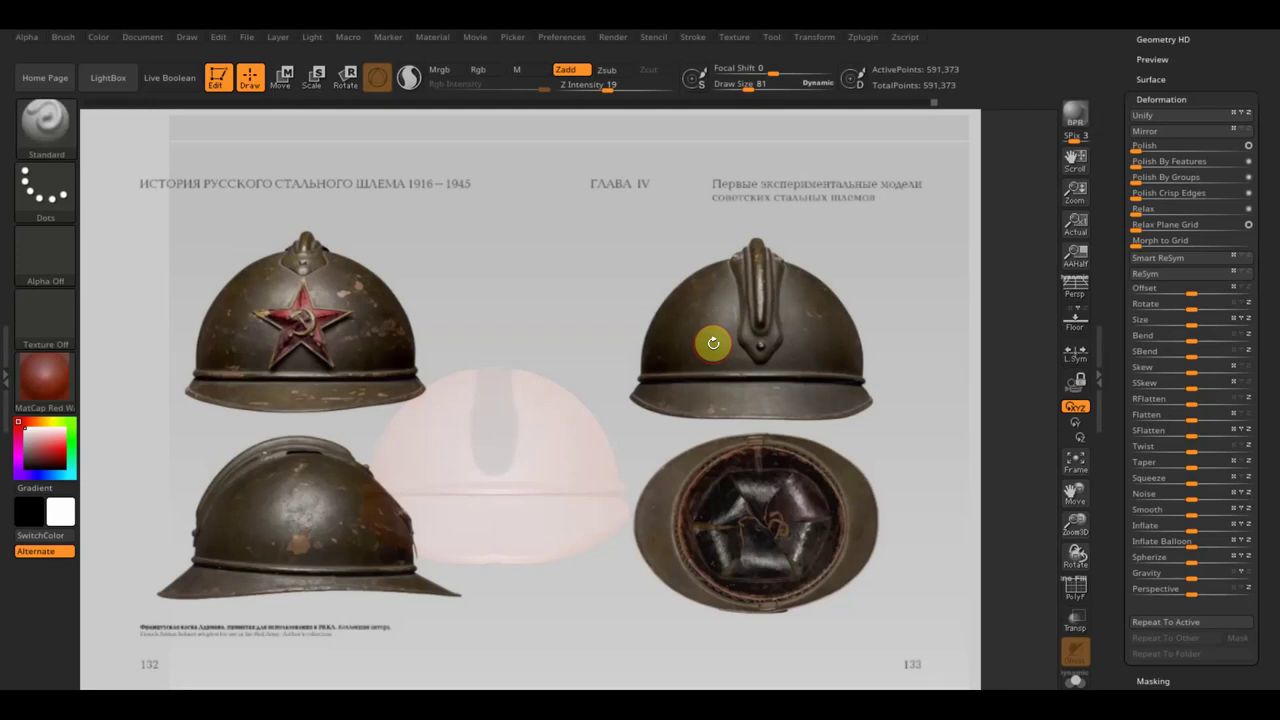
- Refine the keyhole mask on the dome top by trimming its front and right edges
{"action": "key", "text": "shift"}
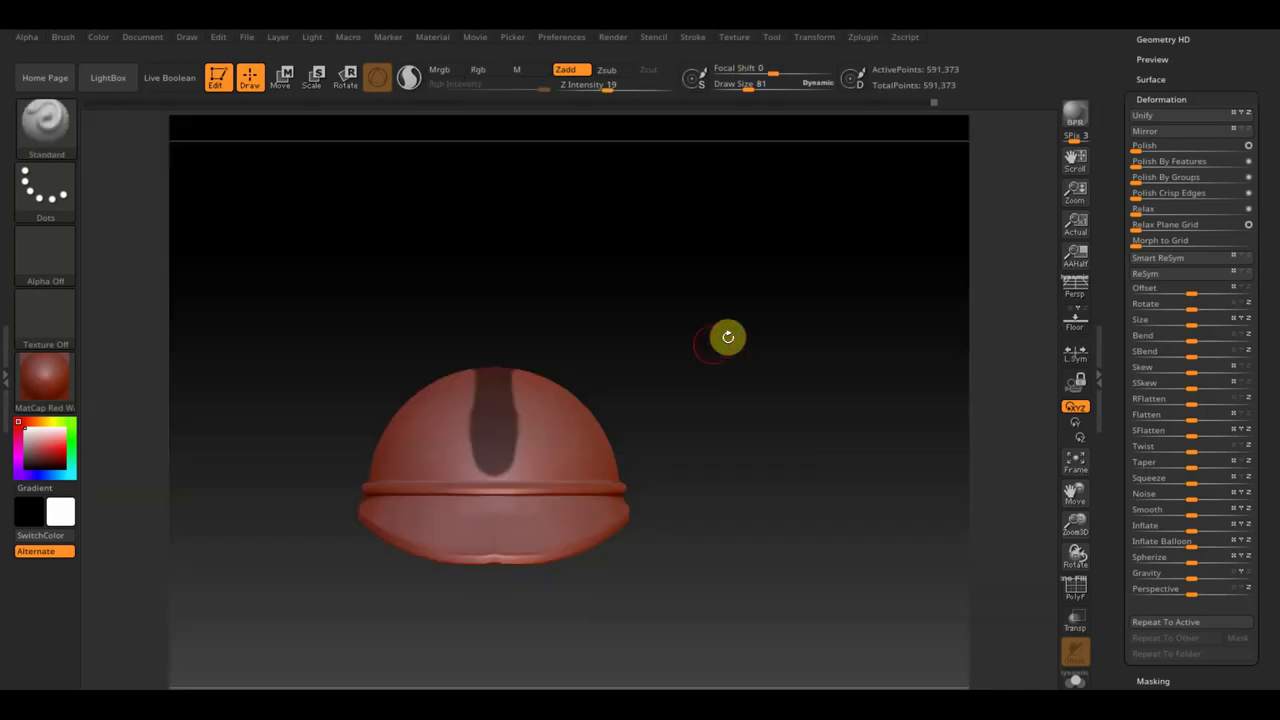
{"action": "mouse_move", "coordinate": [726, 337]}
{"action": "left_mouse_down"}
{"action": "mouse_move", "coordinate": [771, 391]}
{"action": "mouse_move", "coordinate": [754, 443]}
{"action": "left_mouse_up"}
{"action": "key", "text": "ctrl"}
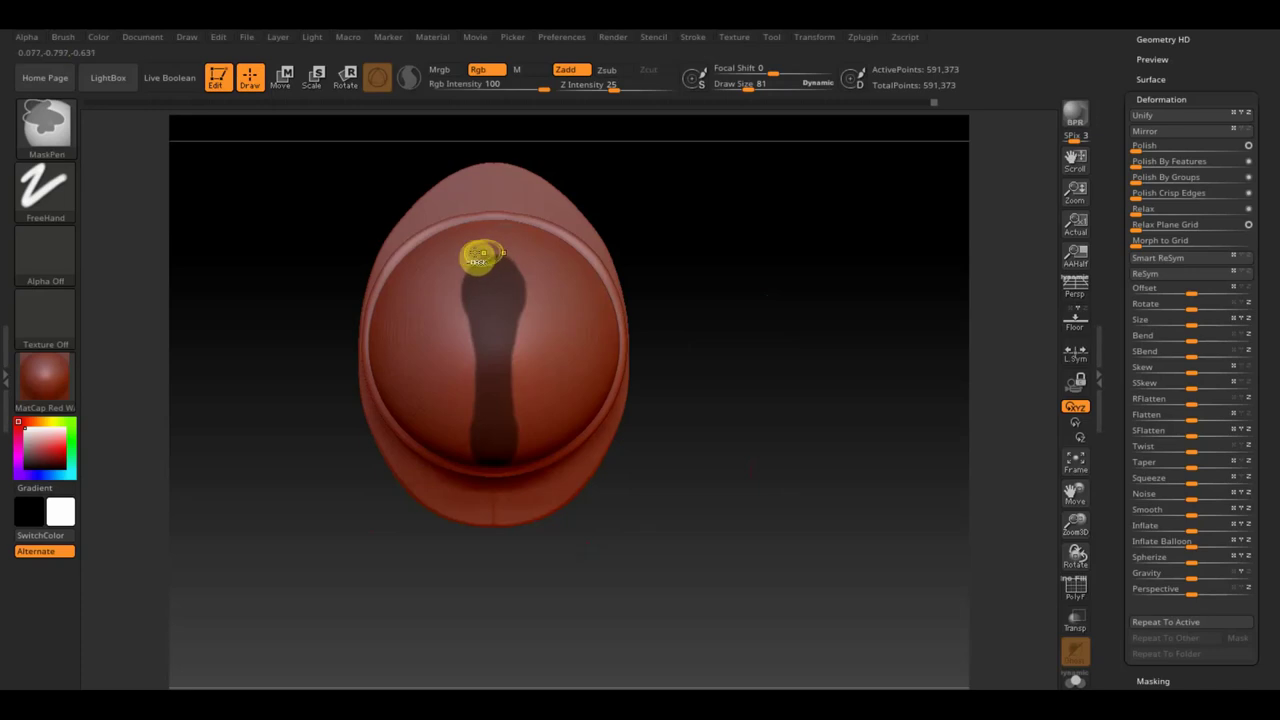
{"action": "mouse_move", "coordinate": [469, 259]}
{"action": "left_mouse_down", "text": "ctrl+alt"}
{"action": "mouse_move", "coordinate": [467, 355]}
{"action": "mouse_move", "coordinate": [491, 277]}
{"action": "left_mouse_up", "text": "ctrl+alt"}
{"action": "left_click_drag", "start_coordinate": [760, 84], "coordinate": [745, 84]}
{"action": "key", "text": "ctrl"}
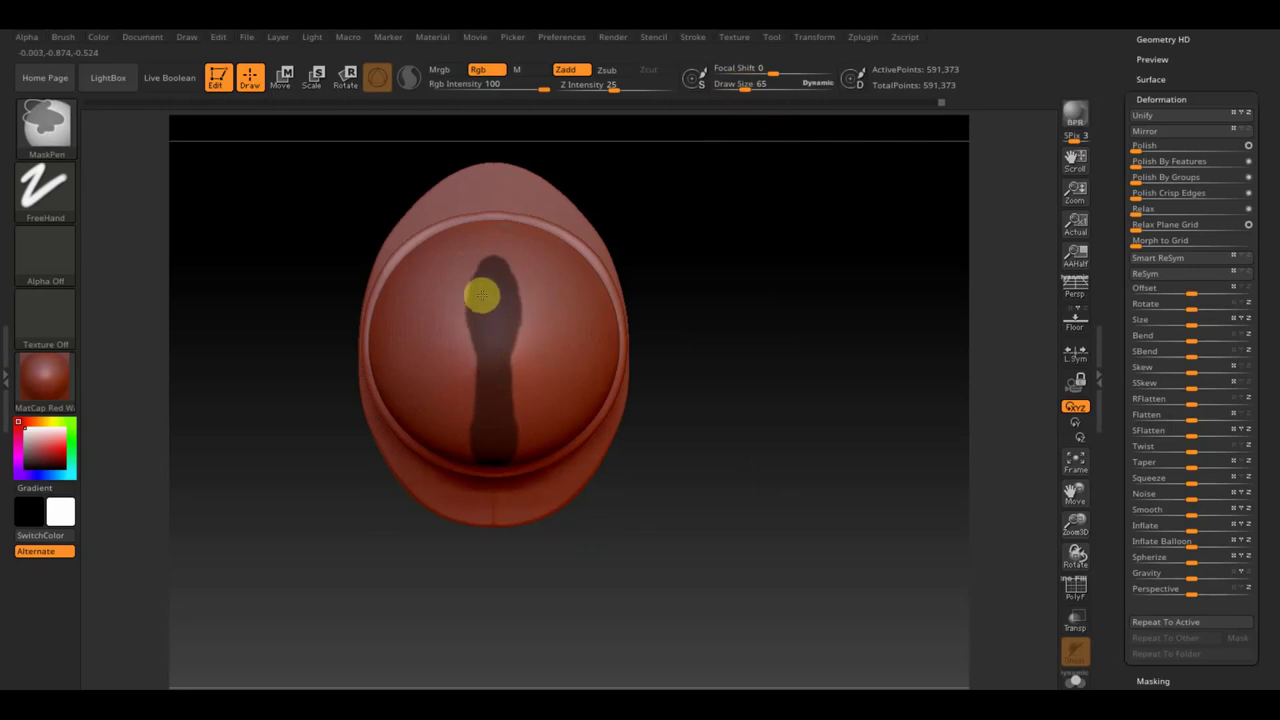
{"action": "left_click_drag", "start_coordinate": [727, 337], "coordinate": [734, 281]}
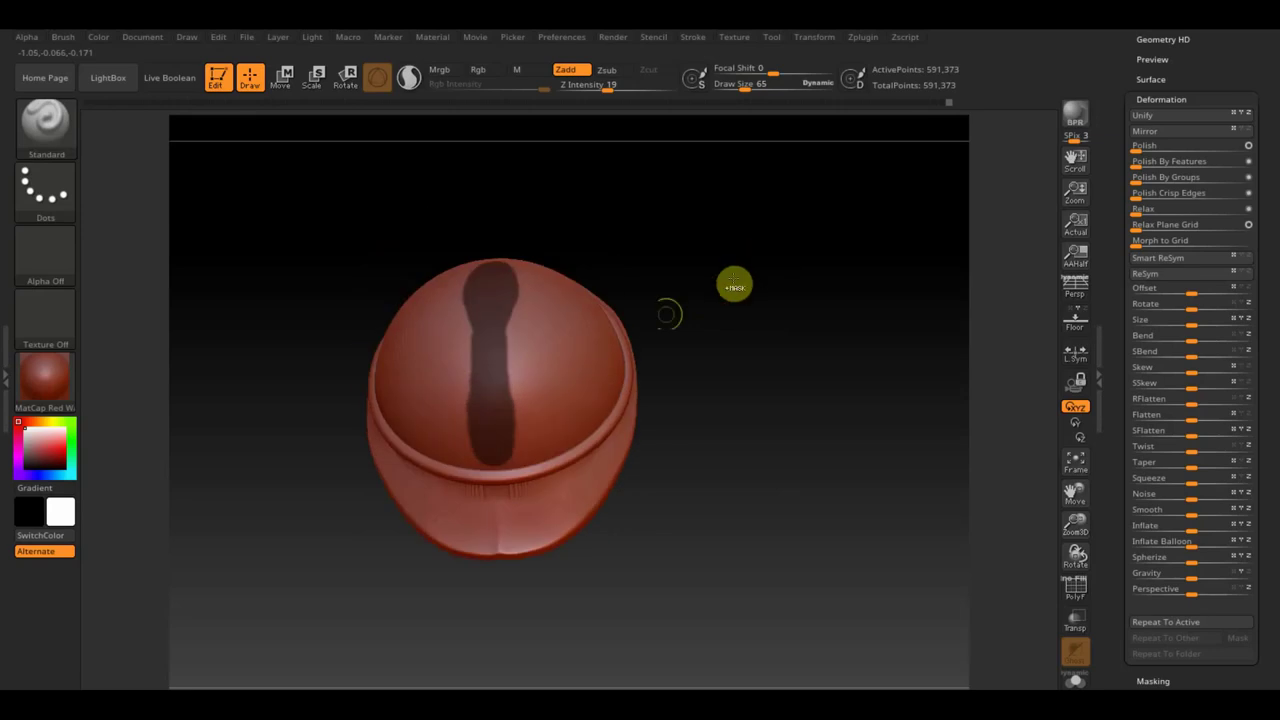
{"action": "left_click_drag", "start_coordinate": [749, 423], "coordinate": [757, 376], "text": "shift"}
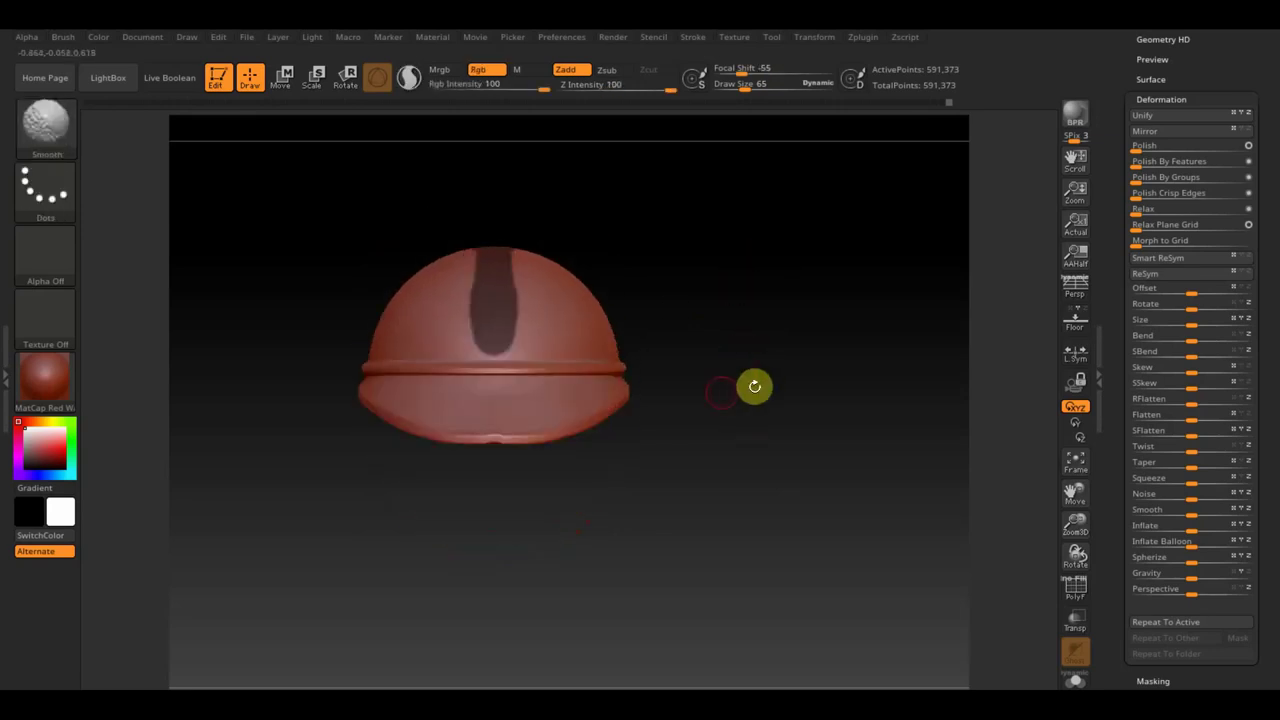
{"action": "key", "text": "ctrl"}
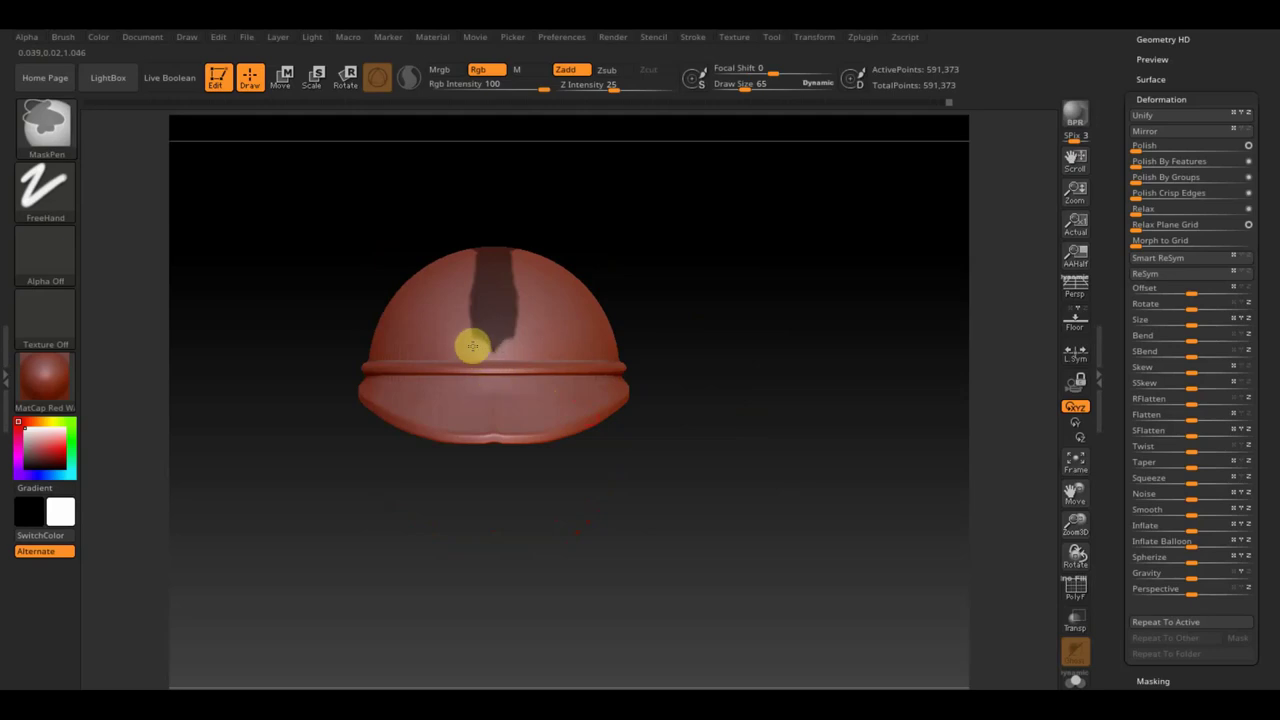
{"action": "mouse_move", "coordinate": [657, 278]}
{"action": "left_mouse_down"}
{"action": "mouse_move", "coordinate": [663, 408]}
{"action": "mouse_move", "coordinate": [683, 348]}
{"action": "left_mouse_up"}
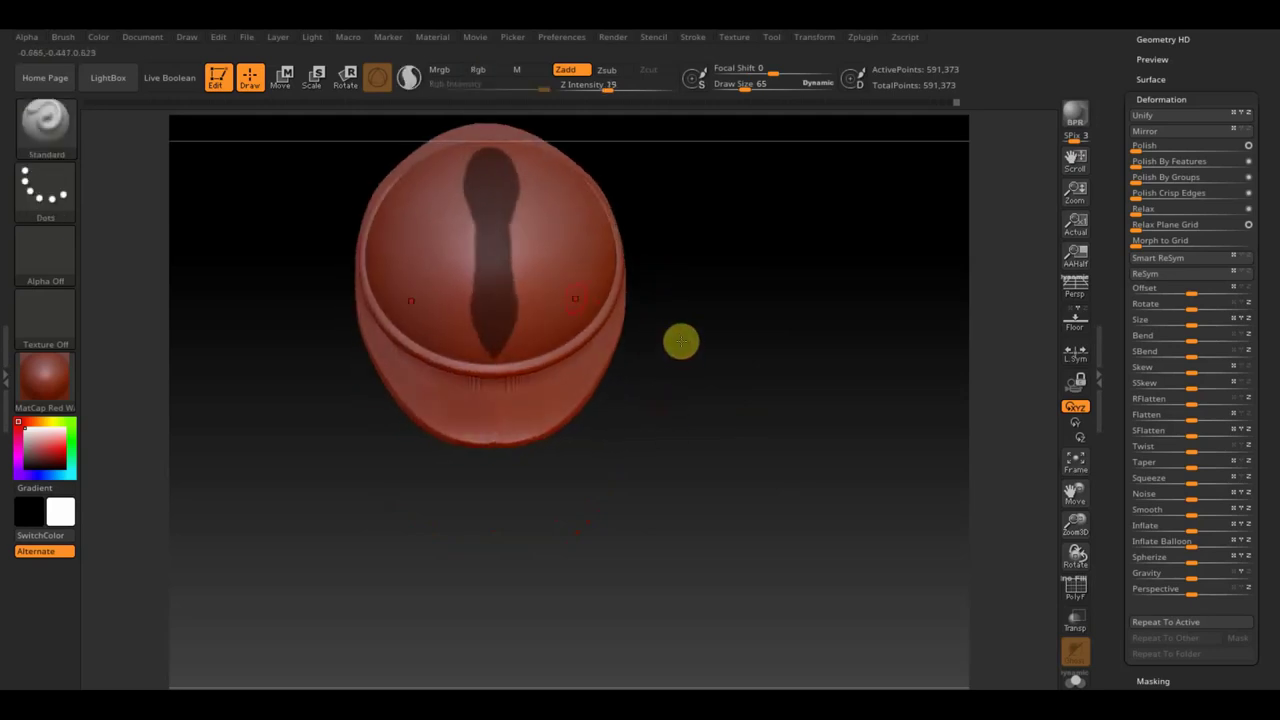
{"action": "mouse_move", "coordinate": [713, 254]}
{"action": "left_mouse_down"}
{"action": "mouse_move", "coordinate": [745, 297]}
{"action": "mouse_move", "coordinate": [743, 317]}
{"action": "mouse_move", "coordinate": [729, 306]}
{"action": "mouse_move", "coordinate": [752, 285]}
{"action": "mouse_move", "coordinate": [737, 294]}
{"action": "mouse_move", "coordinate": [740, 266]}
{"action": "left_mouse_up"}
{"action": "key", "text": "ctrl"}
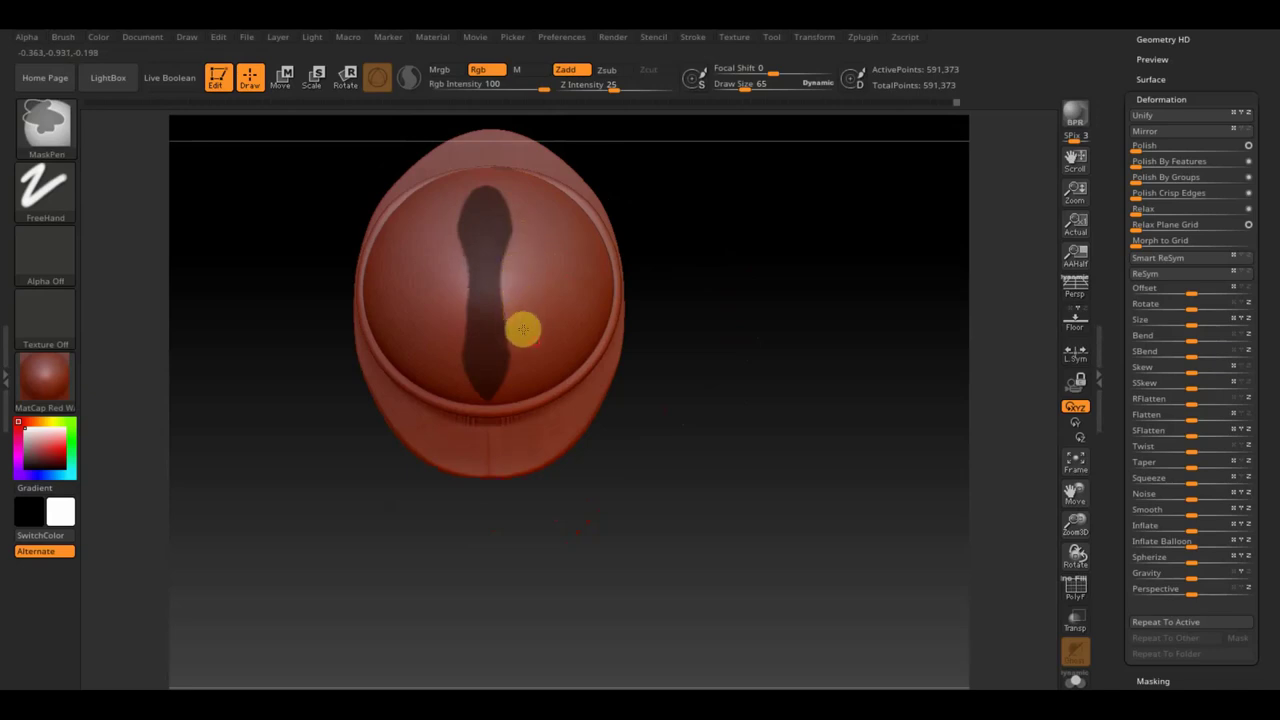
{"action": "left_click_drag", "start_coordinate": [746, 294], "coordinate": [749, 351]}
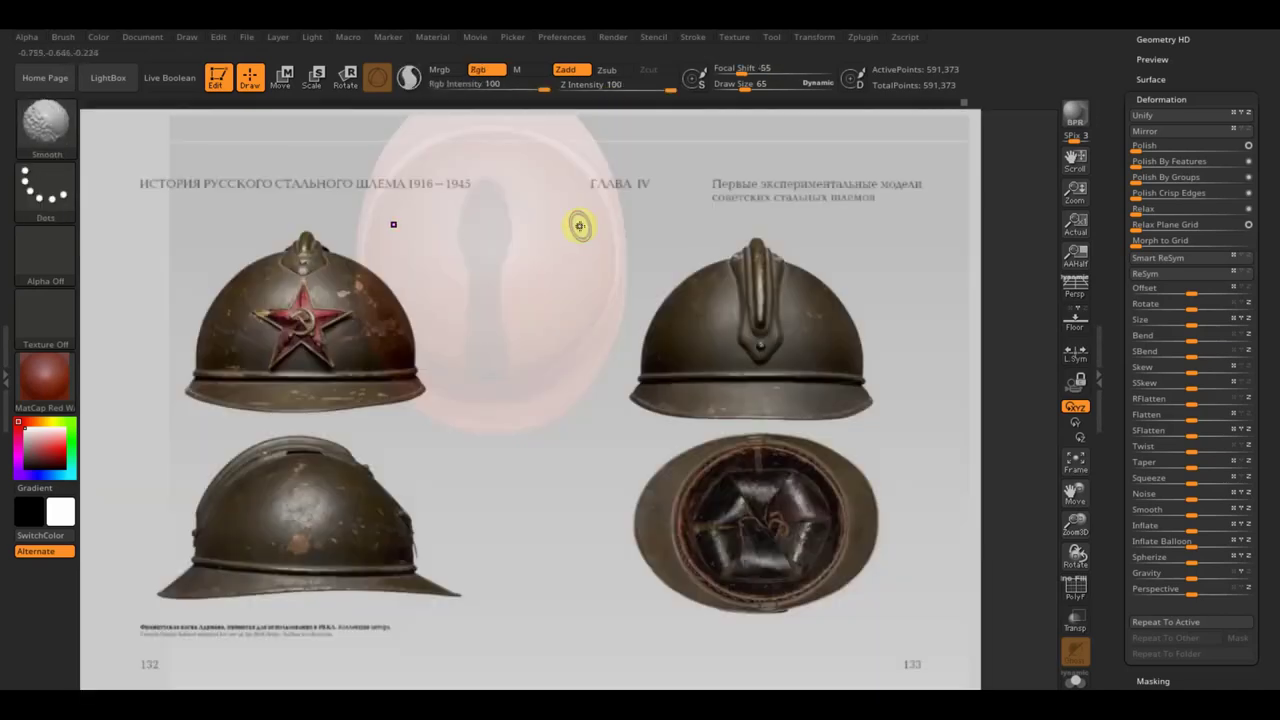
- Hide the reference photo overlay, shrink the brush, and inspect the masked helmet from the side
{"action": "key", "text": "shift+z"}
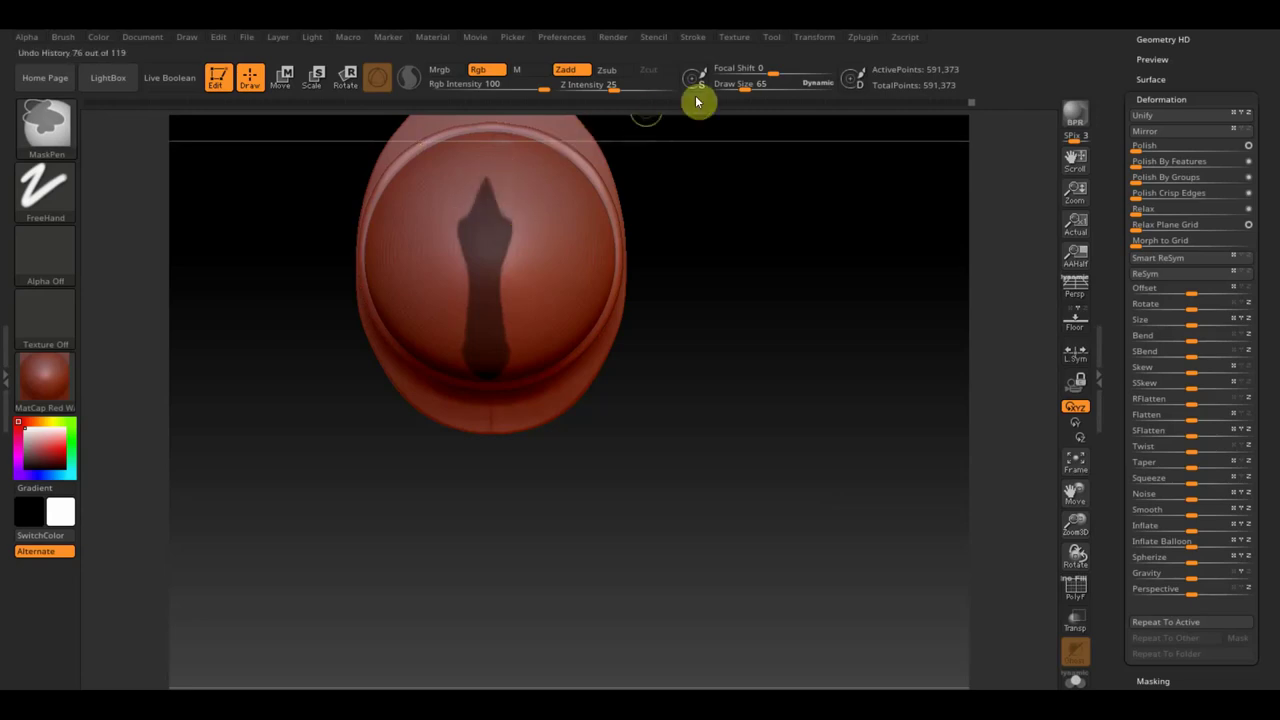
{"action": "mouse_move", "coordinate": [744, 84]}
{"action": "left_click_drag", "start_coordinate": [745, 88], "coordinate": [732, 88]}
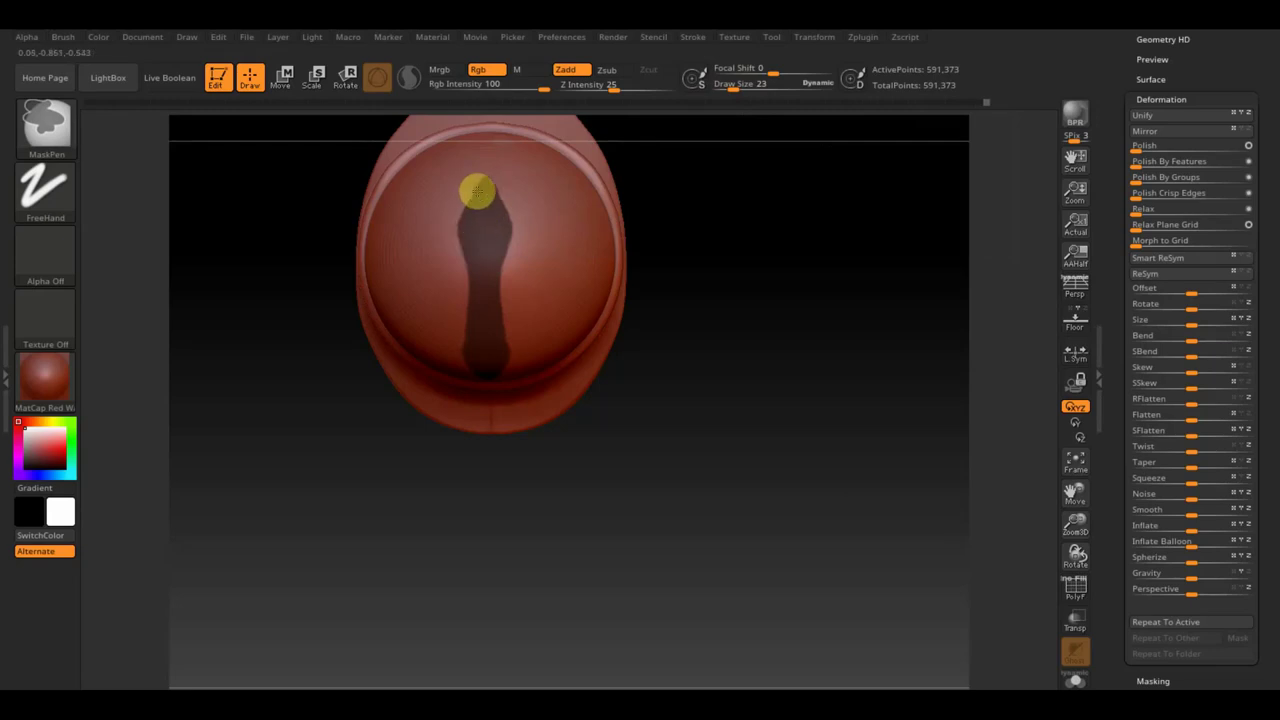
{"action": "mouse_move", "coordinate": [723, 289]}
{"action": "left_mouse_down"}
{"action": "mouse_move", "coordinate": [758, 255]}
{"action": "mouse_move", "coordinate": [780, 271]}
{"action": "mouse_move", "coordinate": [786, 346]}
{"action": "left_mouse_up"}
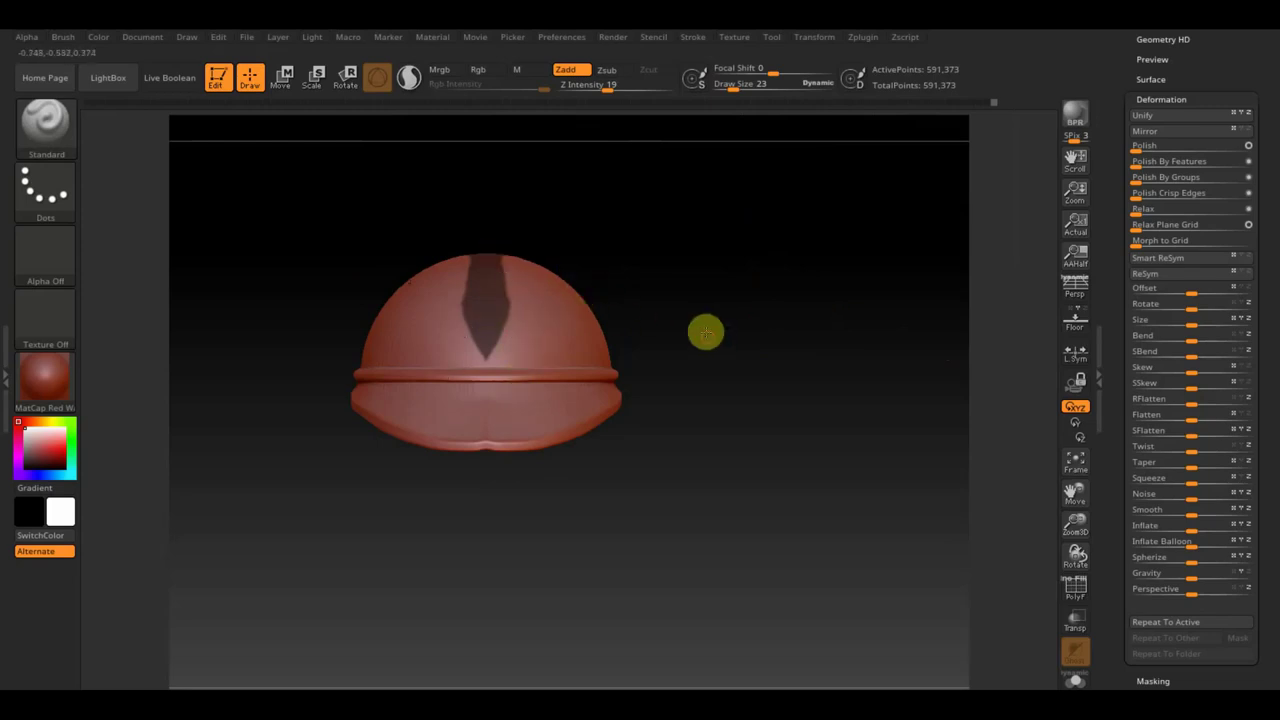
{"action": "mouse_move", "coordinate": [703, 340]}
{"action": "left_mouse_down"}
{"action": "mouse_move", "coordinate": [657, 354]}
{"action": "mouse_move", "coordinate": [743, 334]}
{"action": "mouse_move", "coordinate": [790, 352]}
{"action": "mouse_move", "coordinate": [849, 429]}
{"action": "mouse_move", "coordinate": [802, 445]}
{"action": "left_mouse_up"}
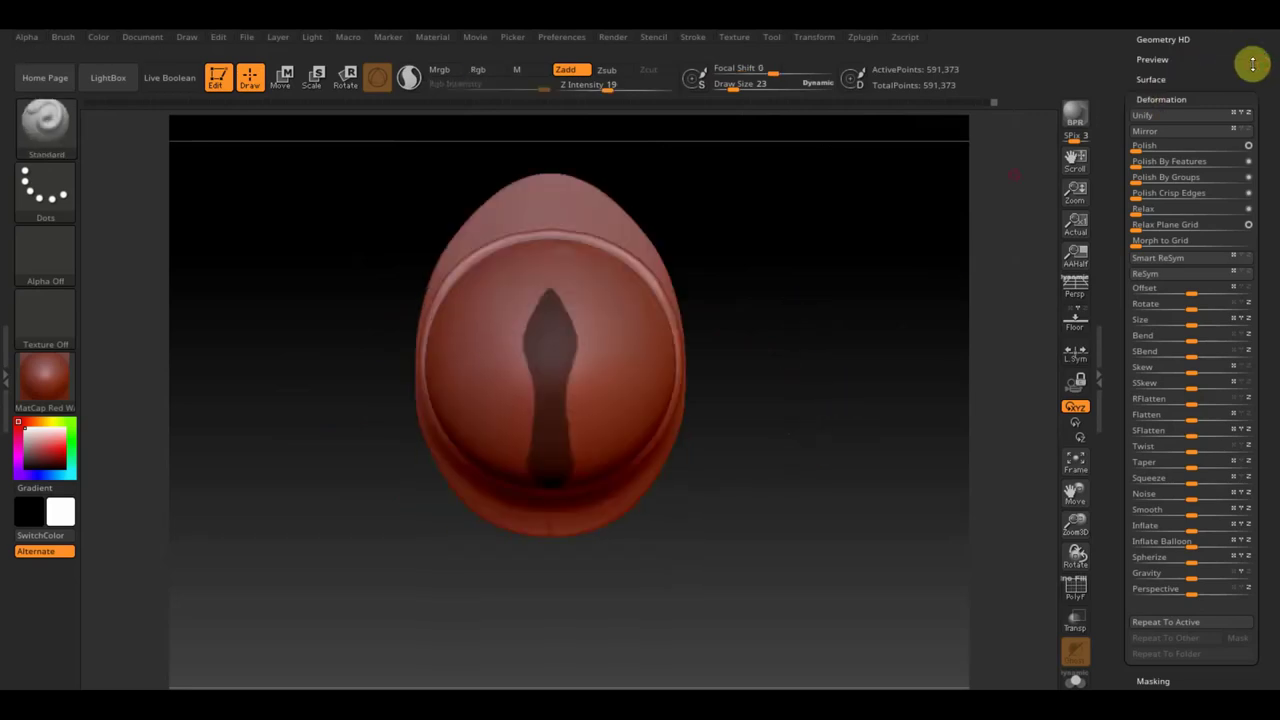
{"action": "left_click_drag", "start_coordinate": [1241, 59], "coordinate": [1245, 148]}
- Extract the masked keyhole area into a new shell subtool, Extract1, and accept it
{"action": "left_click", "coordinate": [1154, 94]}
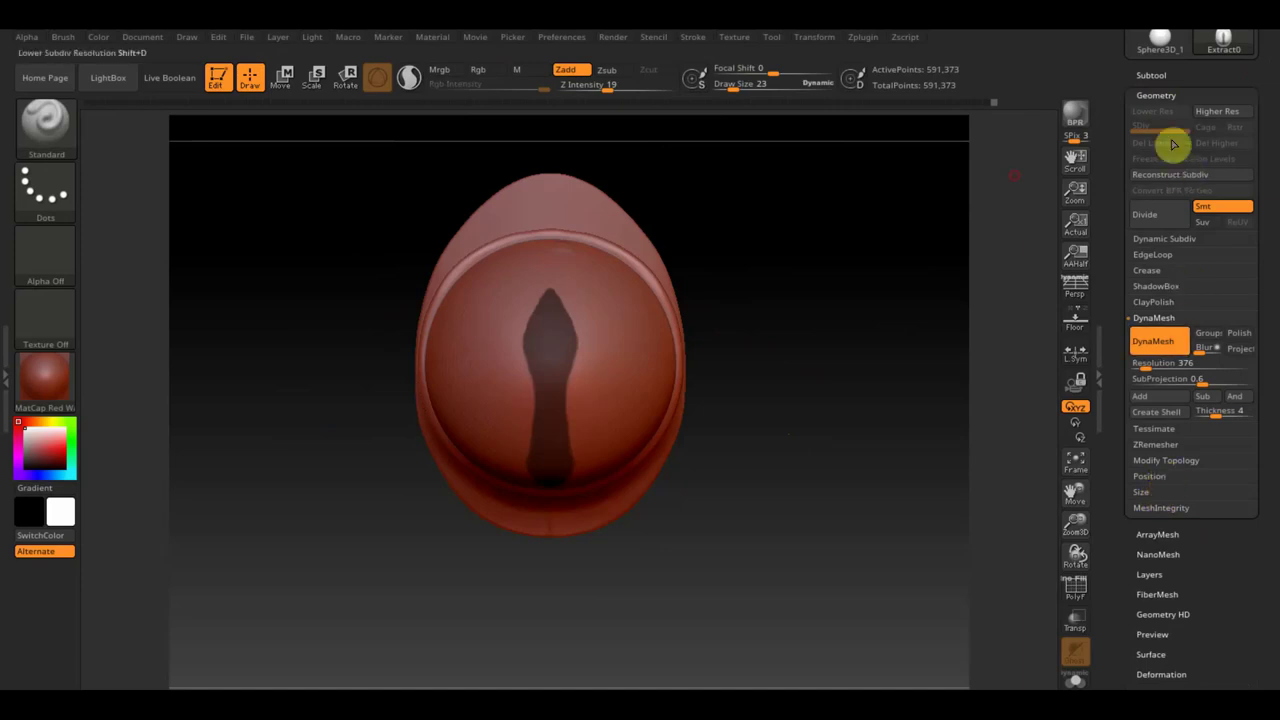
{"action": "left_click", "coordinate": [1158, 74]}
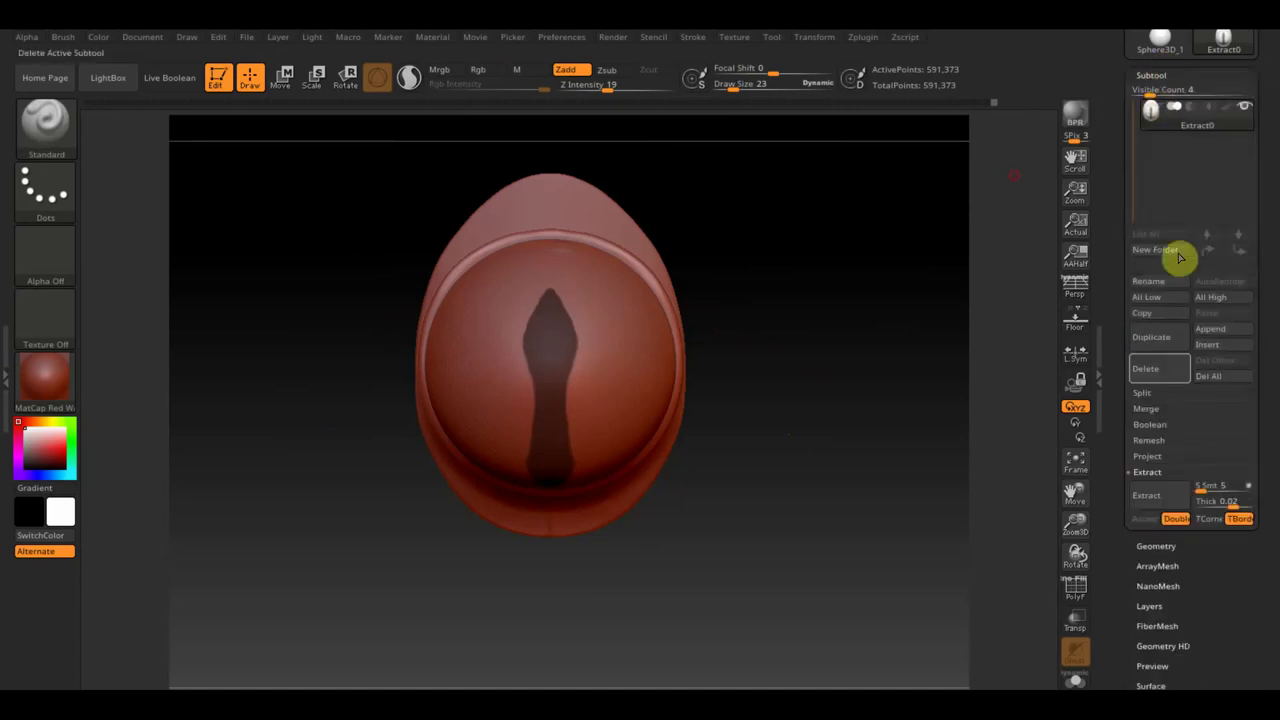
{"action": "left_click", "coordinate": [1166, 500]}
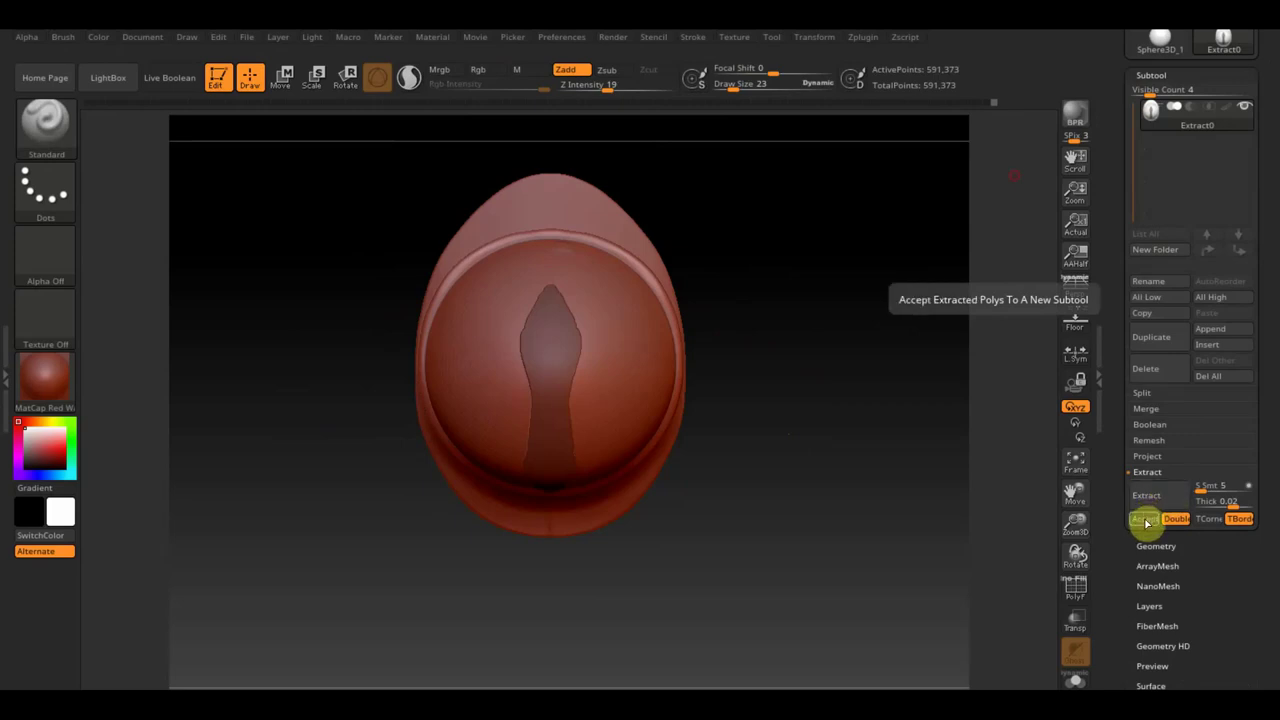
{"action": "left_click", "coordinate": [1146, 521]}
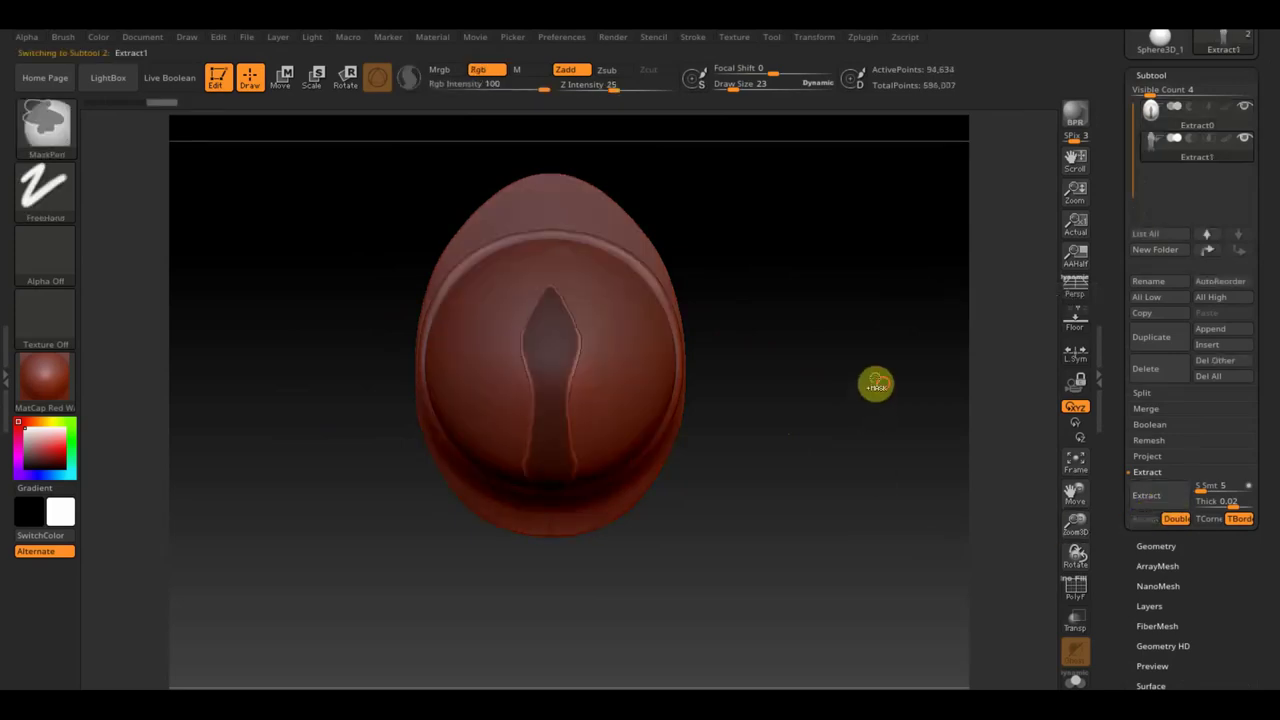
{"action": "left_click_drag", "start_coordinate": [889, 434], "coordinate": [892, 347], "text": "shift"}
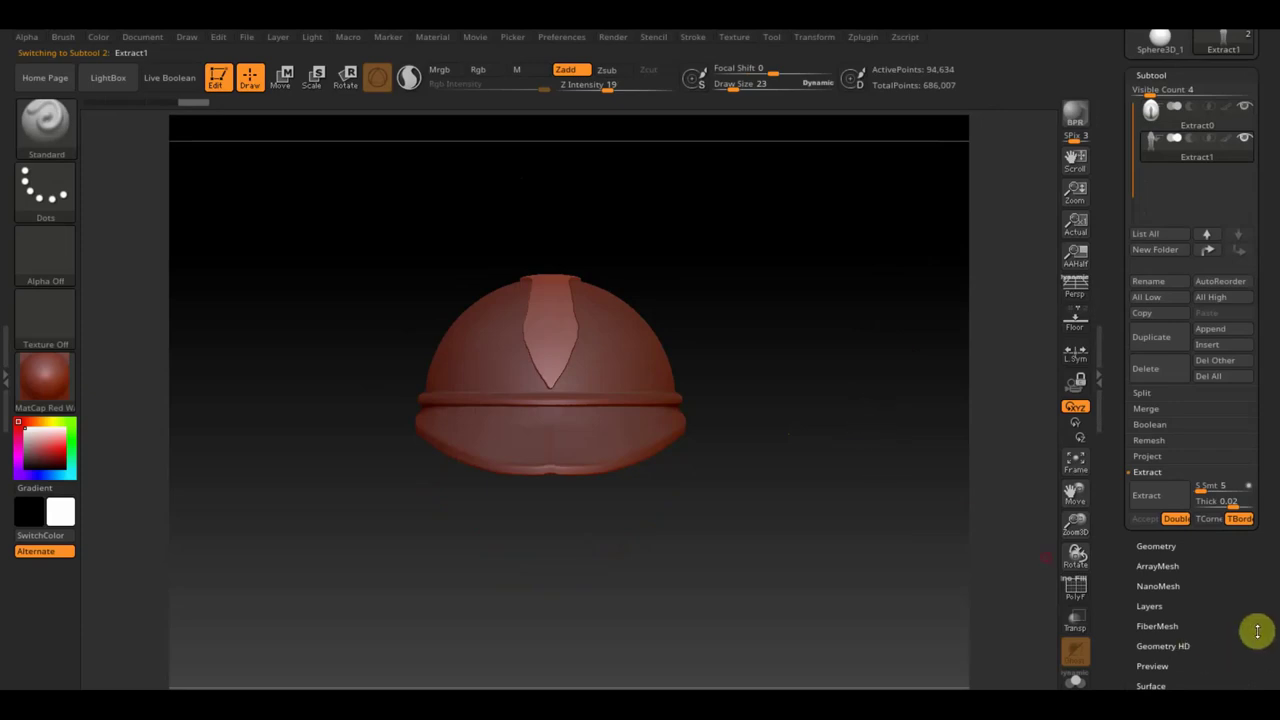
{"action": "mouse_move", "coordinate": [807, 264]}
{"action": "left_mouse_down"}
{"action": "mouse_move", "coordinate": [897, 297]}
{"action": "mouse_move", "coordinate": [914, 323]}
{"action": "left_mouse_up"}
- Inflate the extracted crest plate slightly with the Deformation Inflate slider
{"action": "scroll", "coordinate": [1240, 553], "scroll_direction": "down", "scroll_amount": 2}
{"action": "scroll", "coordinate": [1240, 553], "scroll_direction": "down", "scroll_amount": 2}
{"action": "left_click", "coordinate": [1171, 566]}
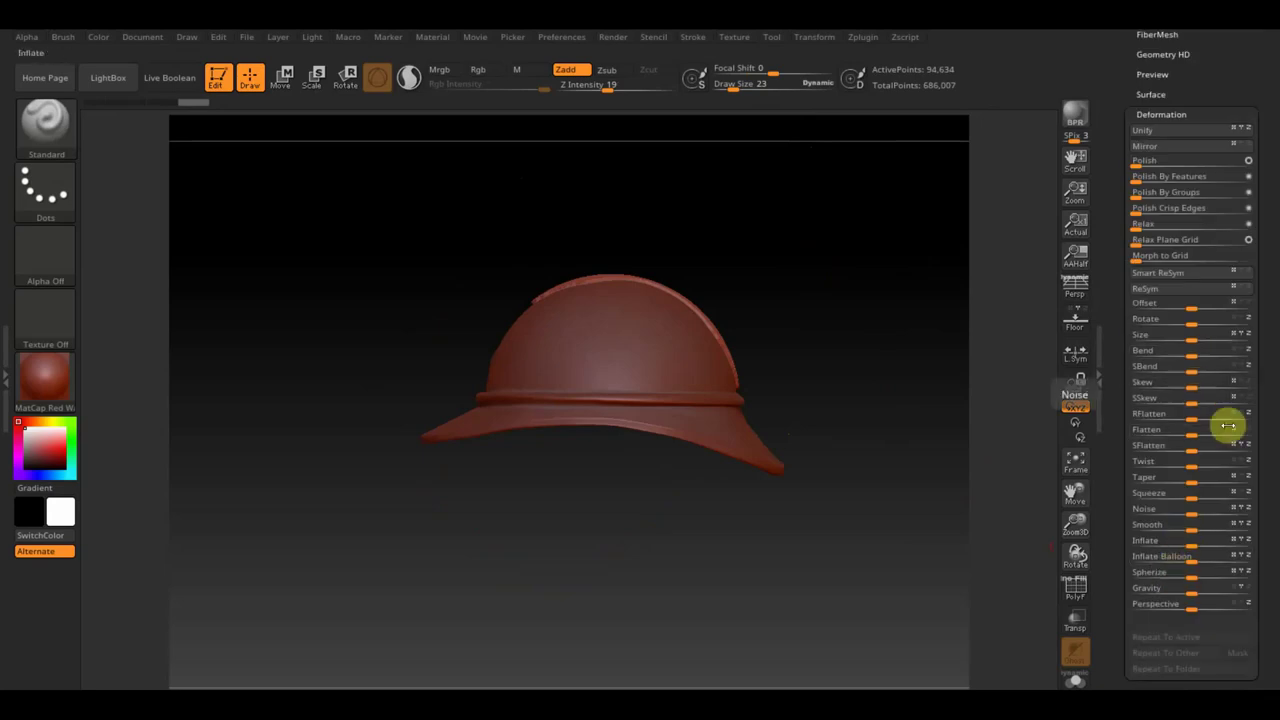
{"action": "left_click_drag", "start_coordinate": [1193, 540], "coordinate": [1201, 538]}
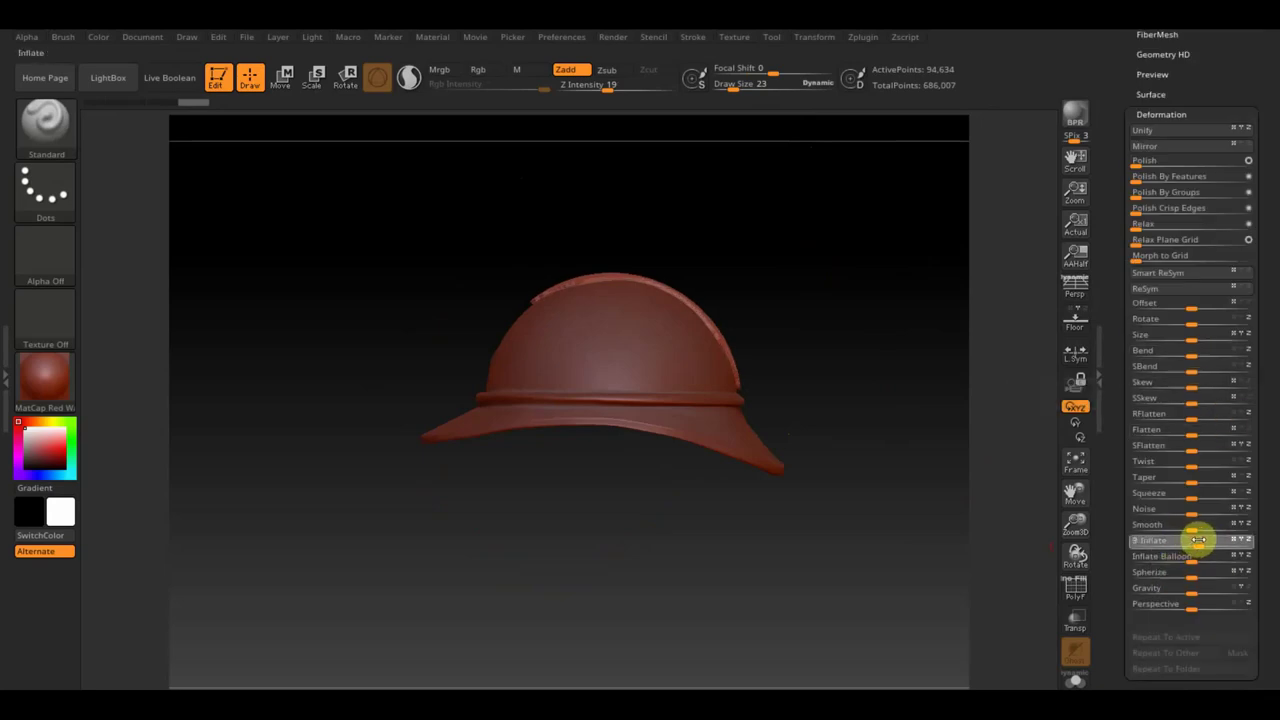
{"action": "left_click_drag", "start_coordinate": [940, 430], "coordinate": [871, 425], "text": "shift"}
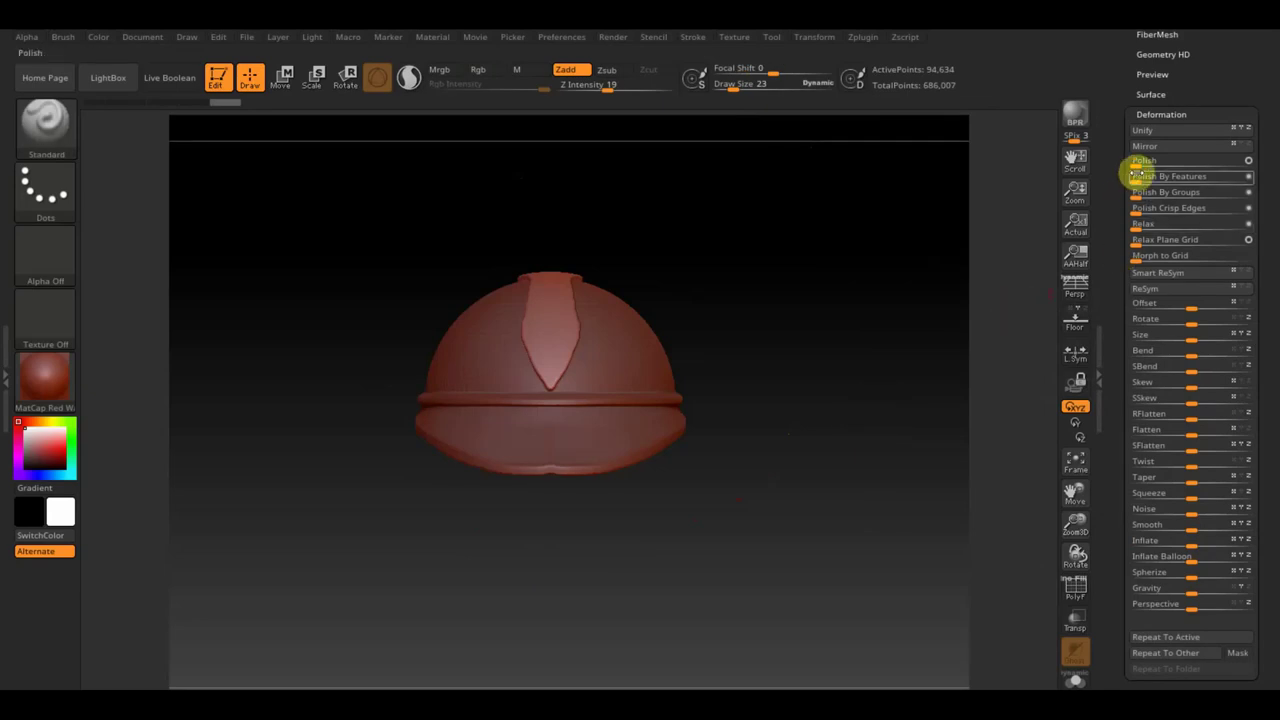
{"action": "mouse_move", "coordinate": [914, 220]}
{"action": "left_mouse_down"}
{"action": "mouse_move", "coordinate": [914, 380]}
{"action": "mouse_move", "coordinate": [897, 323]}
{"action": "mouse_move", "coordinate": [890, 478]}
{"action": "mouse_move", "coordinate": [866, 474]}
{"action": "left_mouse_up"}
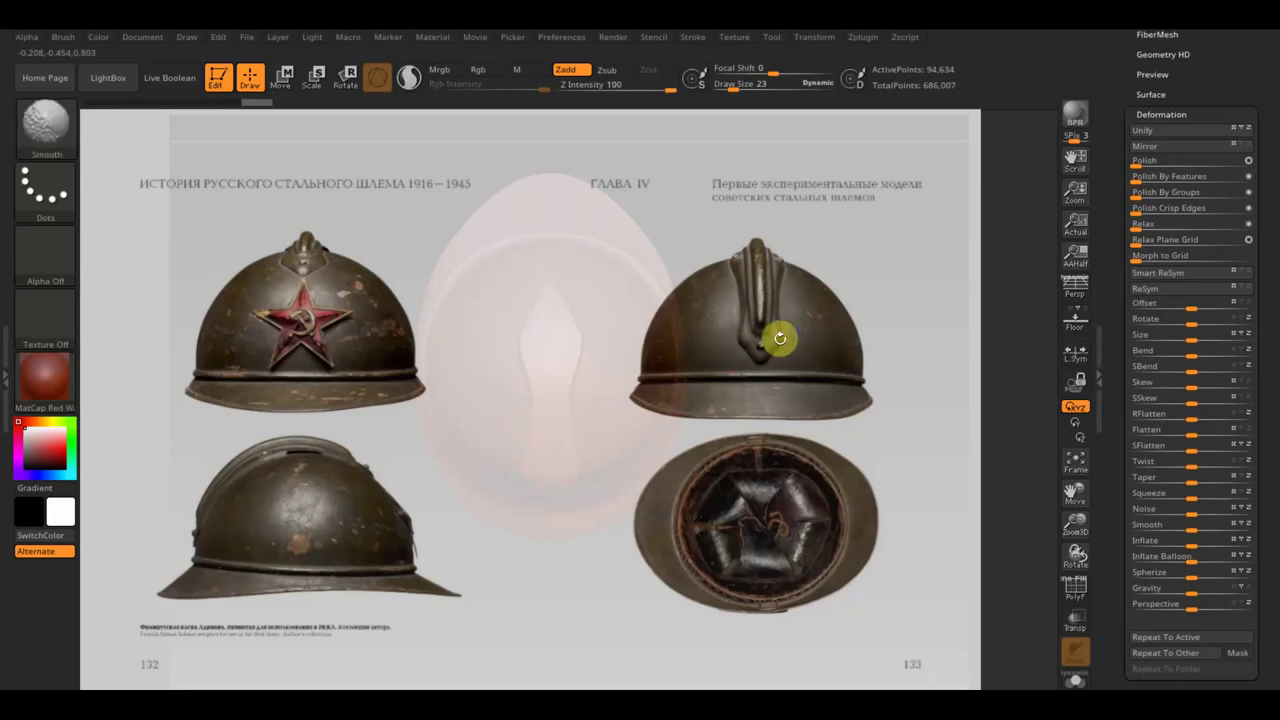
- Hide the reference photos, mask a strip down the crest centre at brush size 36, and invert the mask
{"action": "key", "text": "shift+z"}
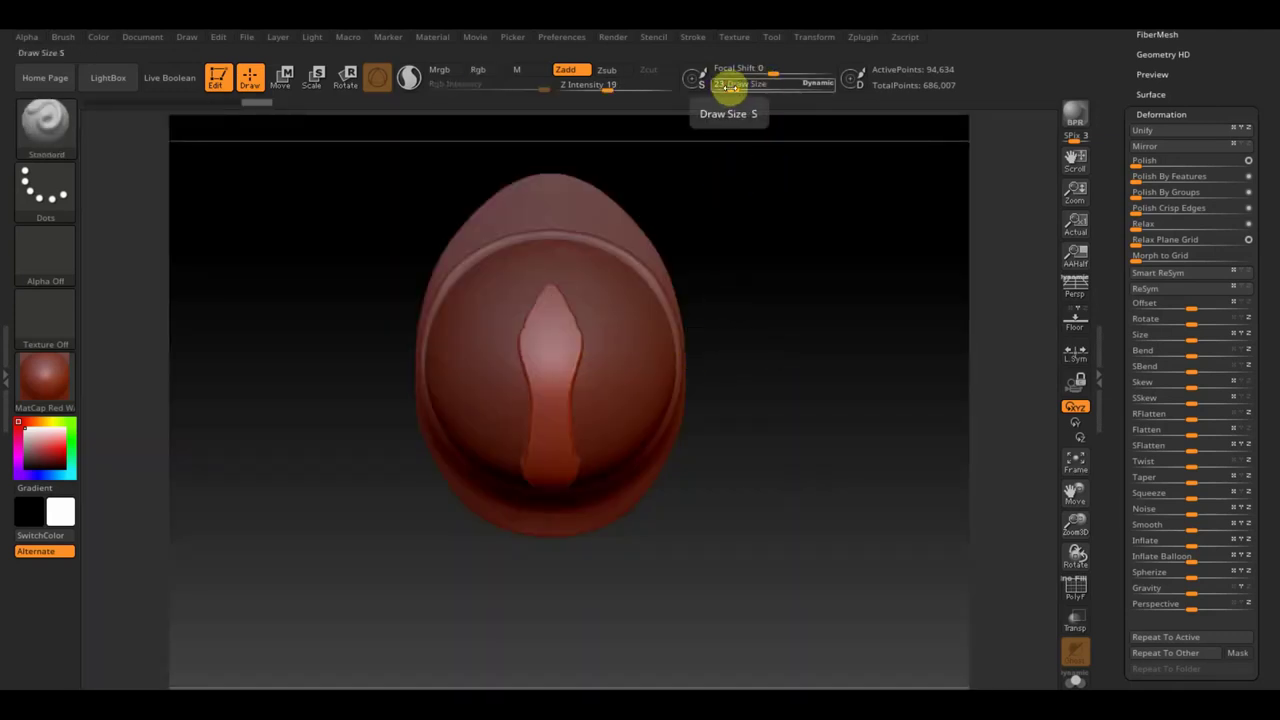
{"action": "left_click_drag", "start_coordinate": [727, 89], "coordinate": [731, 85]}
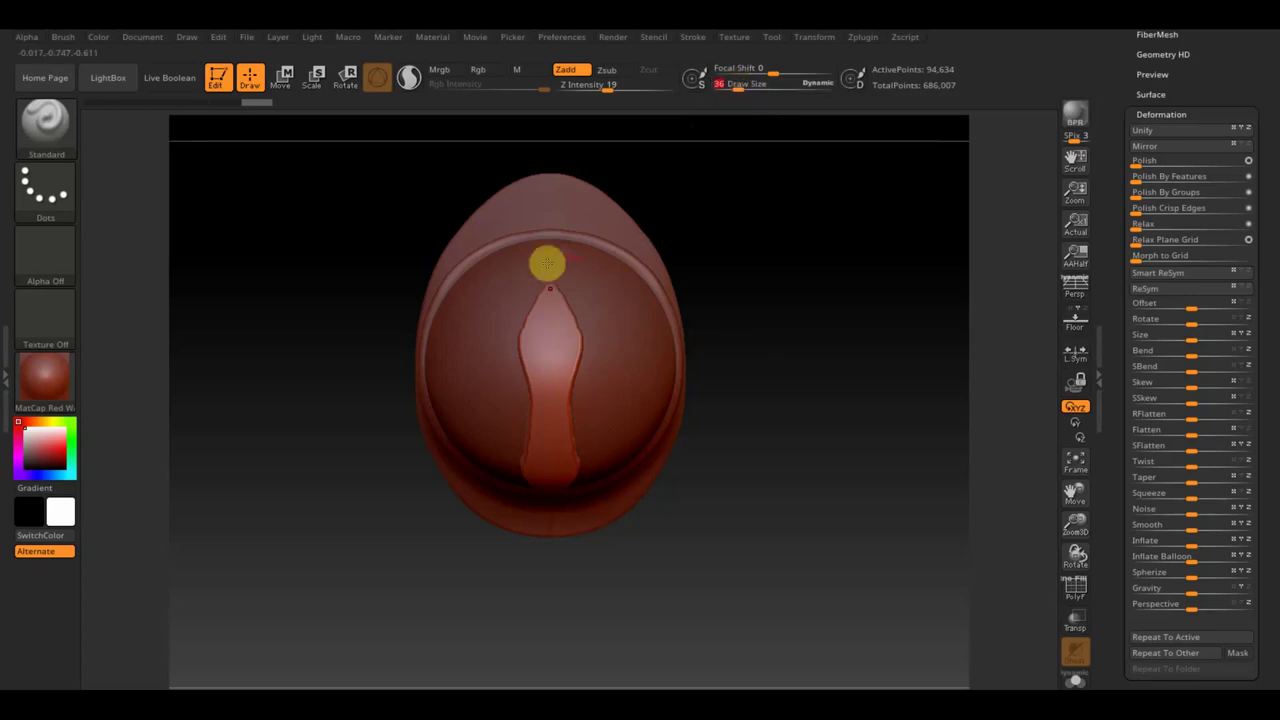
{"action": "key", "text": "ctrl"}
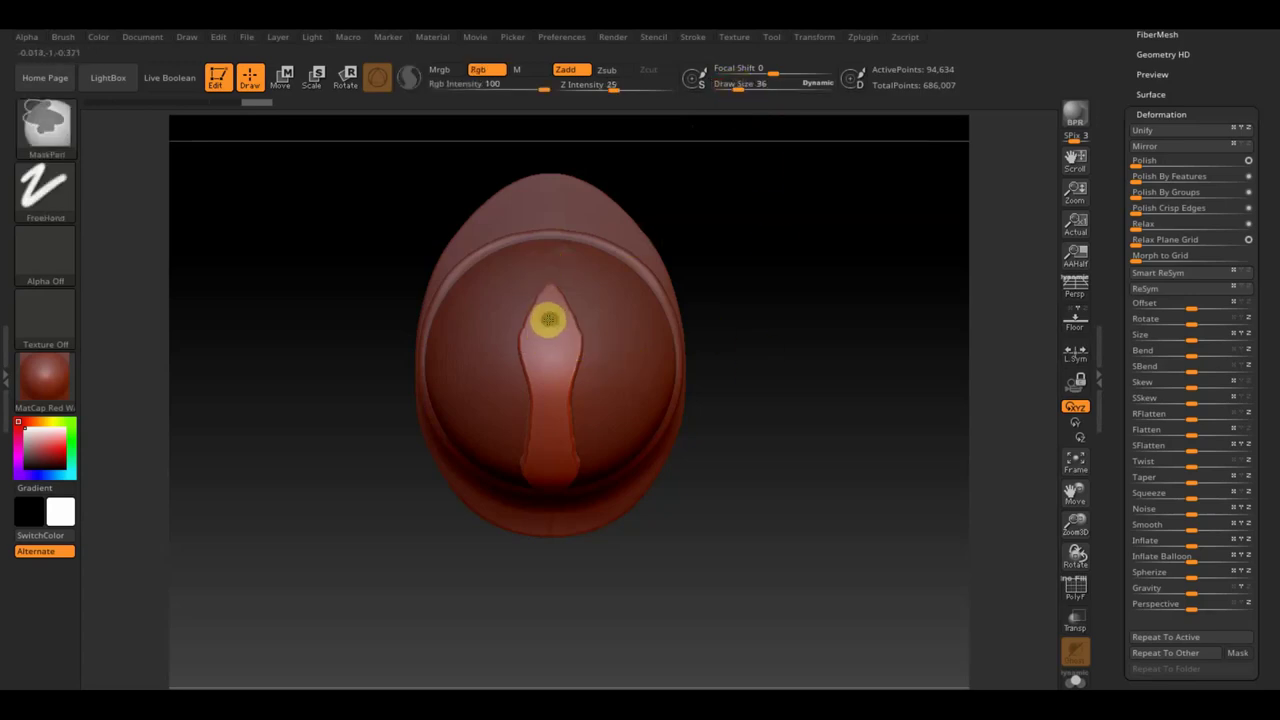
{"action": "left_click_drag", "start_coordinate": [548, 341], "coordinate": [552, 451], "text": "ctrl"}
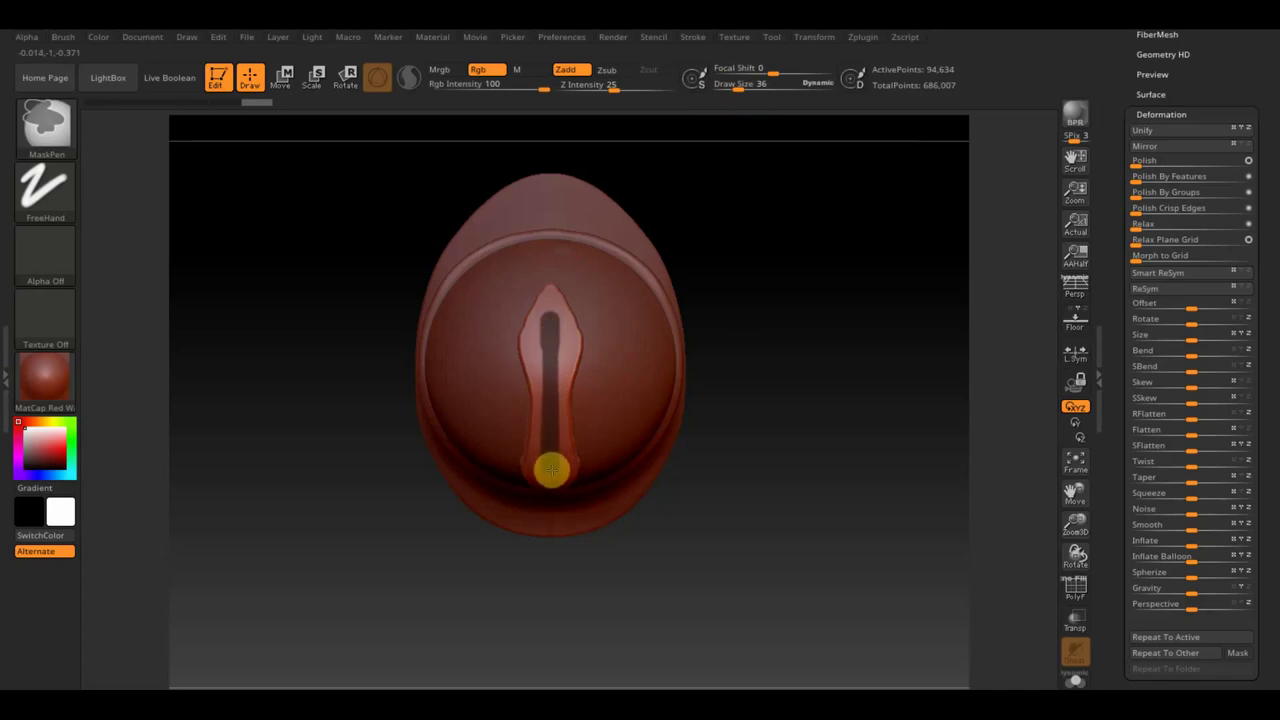
{"action": "left_click_drag", "start_coordinate": [797, 383], "coordinate": [800, 263]}
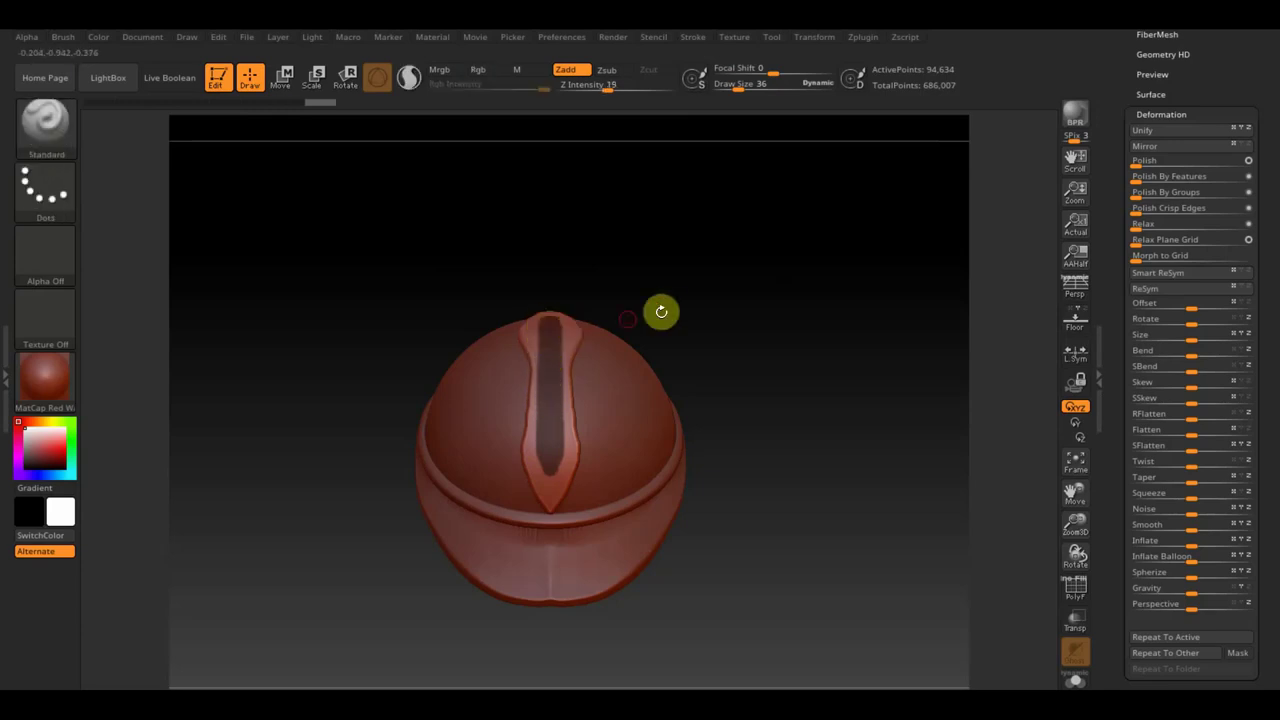
{"action": "left_click_drag", "start_coordinate": [660, 309], "coordinate": [749, 386]}
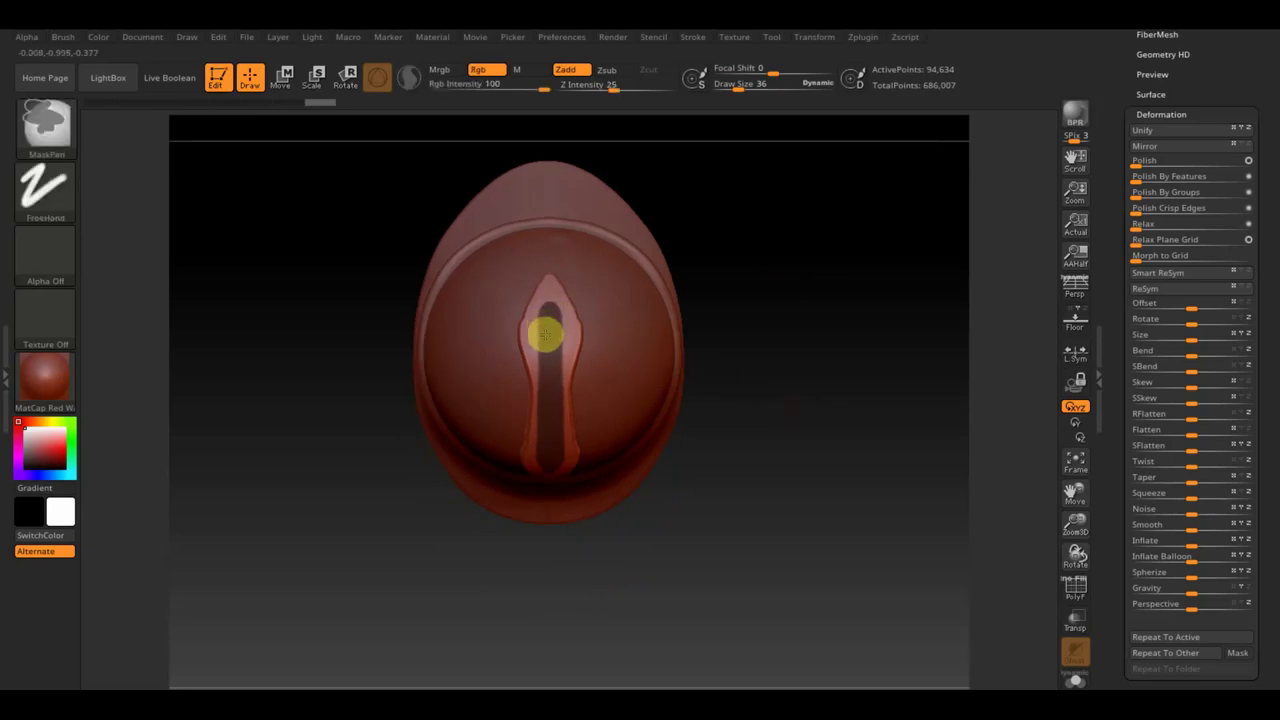
{"action": "left_click_drag", "start_coordinate": [758, 440], "coordinate": [778, 289]}
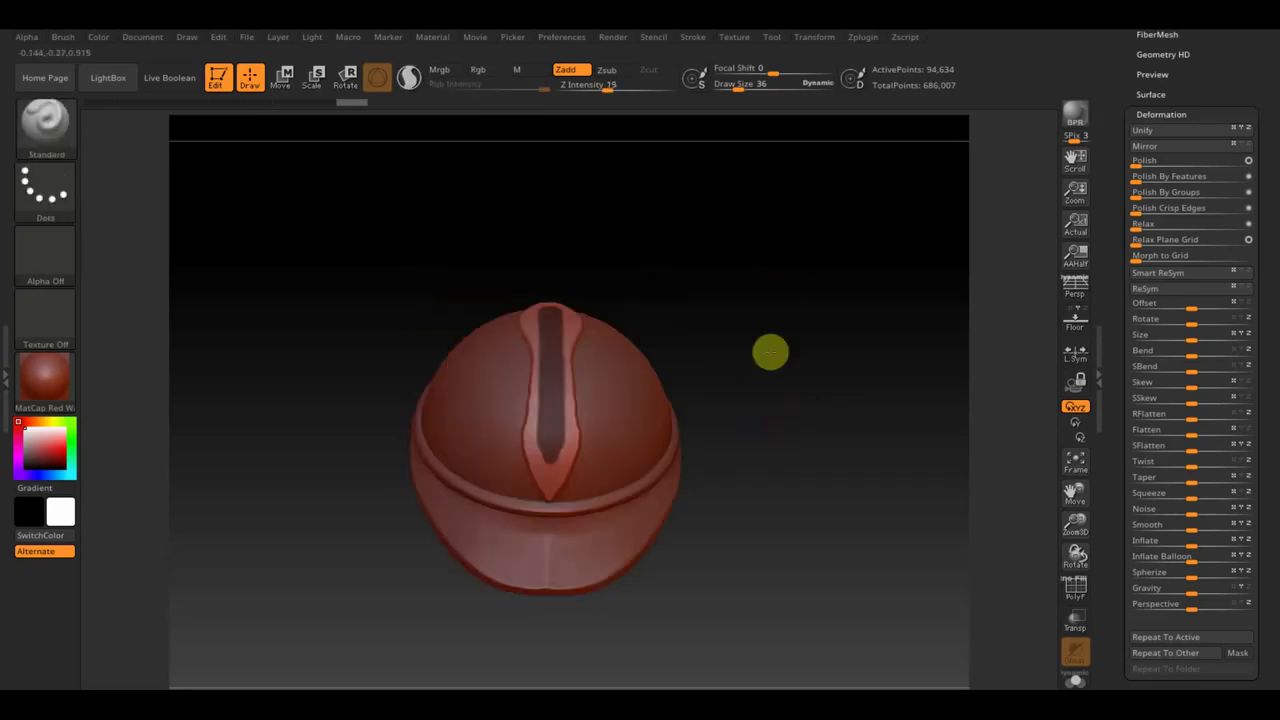
{"action": "left_click", "coordinate": [778, 289], "text": "ctrl"}
- Raise the free centre strip of the crest with the Move transpose, nudging and rotating it slightly
{"action": "left_click", "coordinate": [780, 285], "text": "ctrl"}
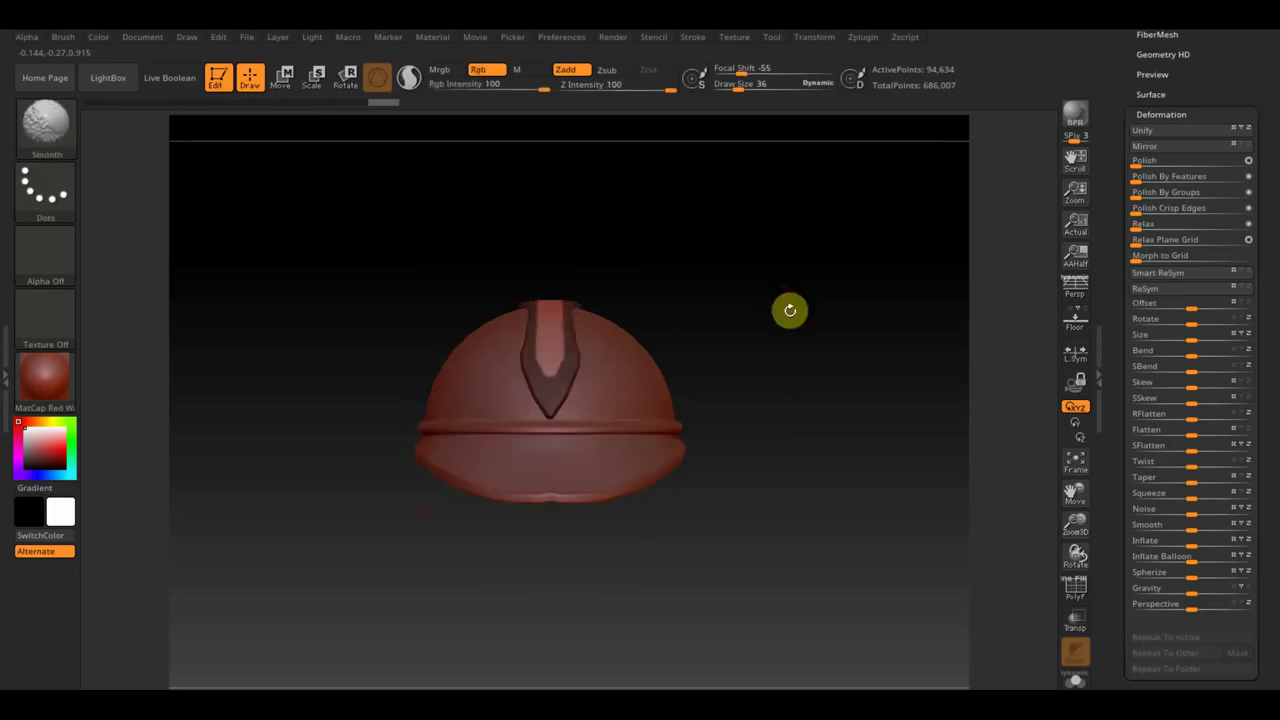
{"action": "left_click", "coordinate": [282, 77]}
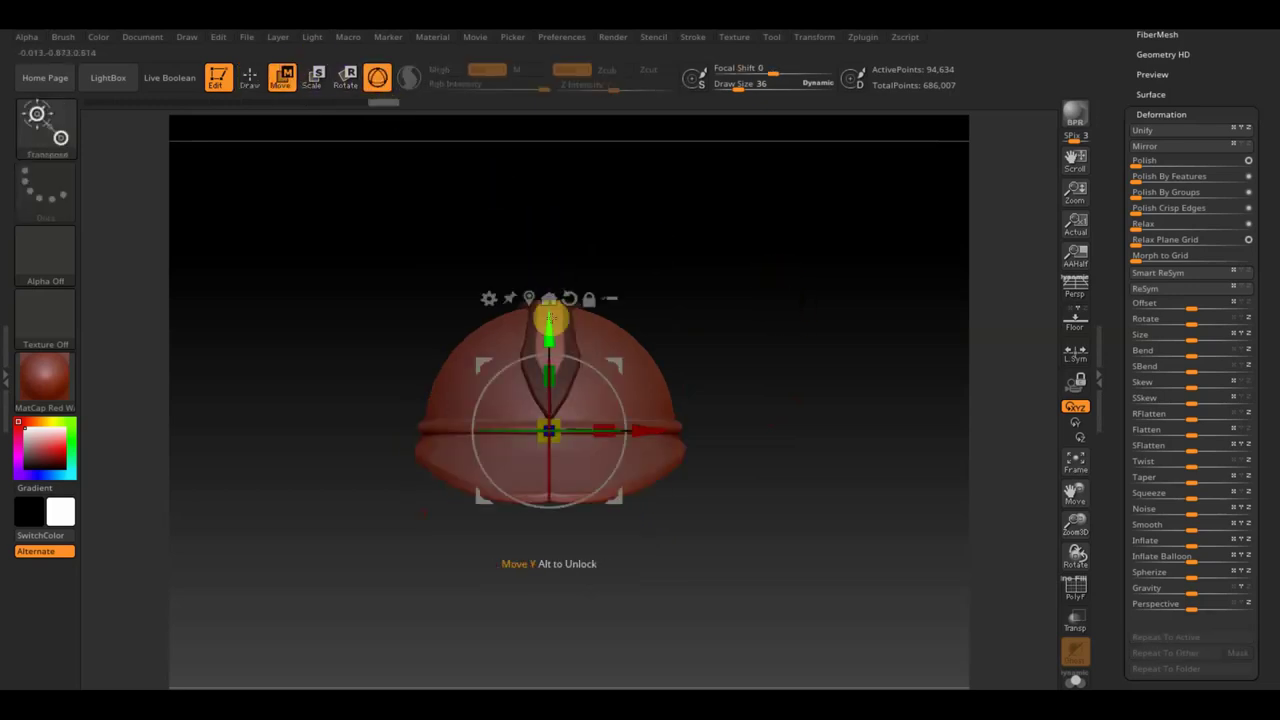
{"action": "left_click_drag", "start_coordinate": [548, 322], "coordinate": [549, 310]}
{"action": "mouse_move", "coordinate": [680, 290]}
{"action": "left_mouse_down"}
{"action": "mouse_move", "coordinate": [752, 277]}
{"action": "mouse_move", "coordinate": [677, 294]}
{"action": "mouse_move", "coordinate": [711, 297]}
{"action": "left_mouse_up"}
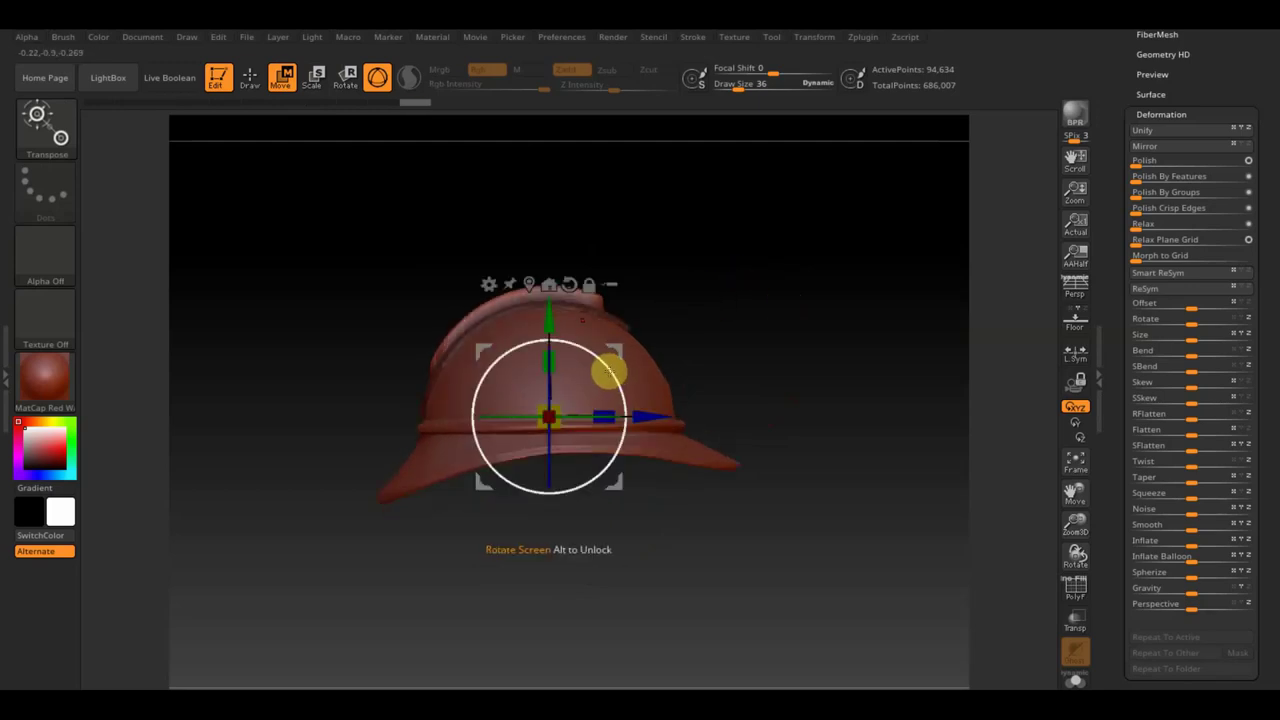
{"action": "left_click_drag", "start_coordinate": [550, 320], "coordinate": [538, 322]}
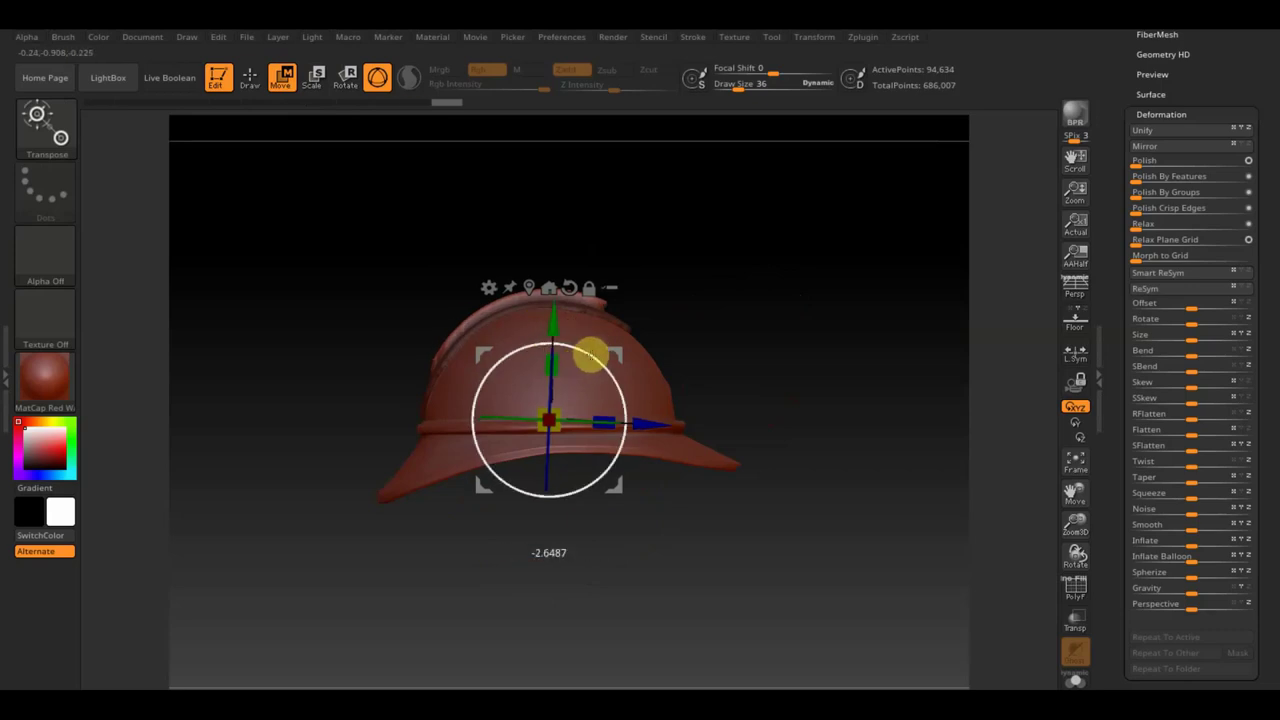
{"action": "mouse_move", "coordinate": [656, 424]}
{"action": "left_mouse_down"}
{"action": "mouse_move", "coordinate": [774, 336]}
{"action": "mouse_move", "coordinate": [777, 346]}
{"action": "mouse_move", "coordinate": [660, 358]}
{"action": "left_mouse_up"}
{"action": "left_click", "coordinate": [598, 365]}
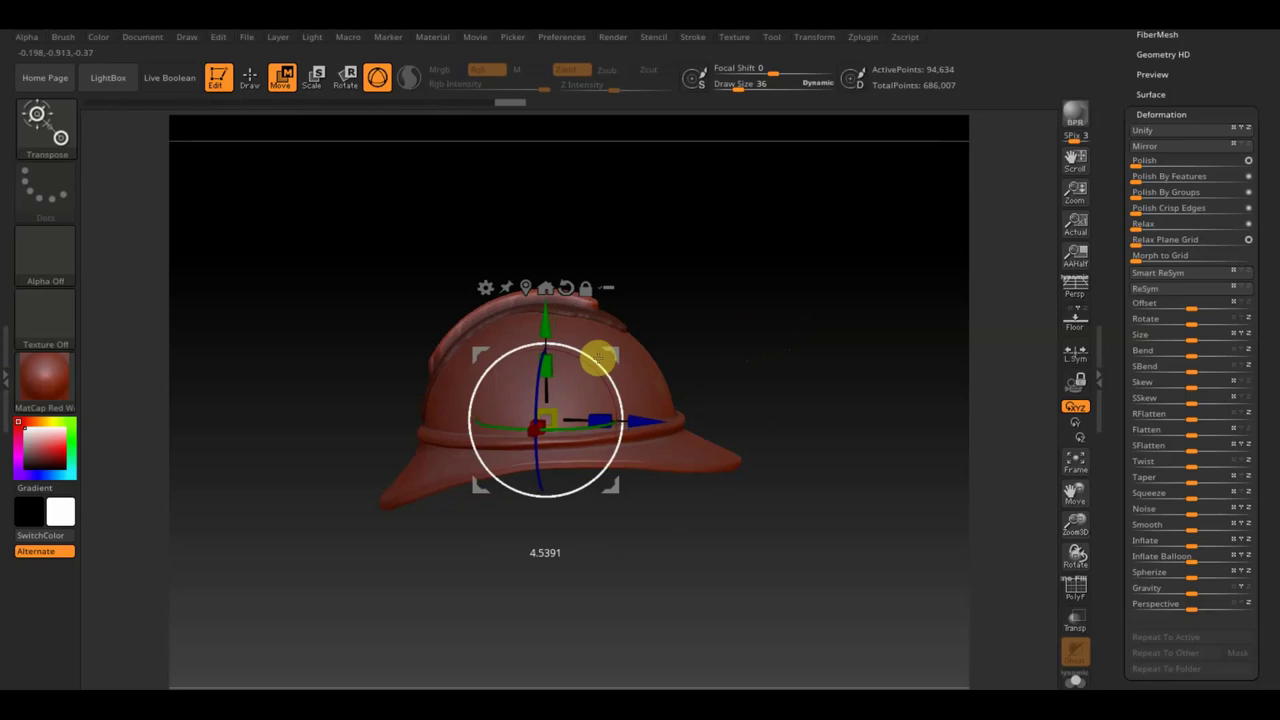
{"action": "mouse_move", "coordinate": [597, 358]}
{"action": "left_mouse_down"}
{"action": "mouse_move", "coordinate": [731, 357]}
{"action": "mouse_move", "coordinate": [783, 406]}
{"action": "mouse_move", "coordinate": [790, 392]}
{"action": "mouse_move", "coordinate": [783, 411]}
{"action": "left_mouse_up"}
{"action": "mouse_move", "coordinate": [746, 366]}
{"action": "left_mouse_down"}
{"action": "mouse_move", "coordinate": [749, 394]}
{"action": "mouse_move", "coordinate": [783, 382]}
{"action": "mouse_move", "coordinate": [741, 469]}
{"action": "left_mouse_up"}
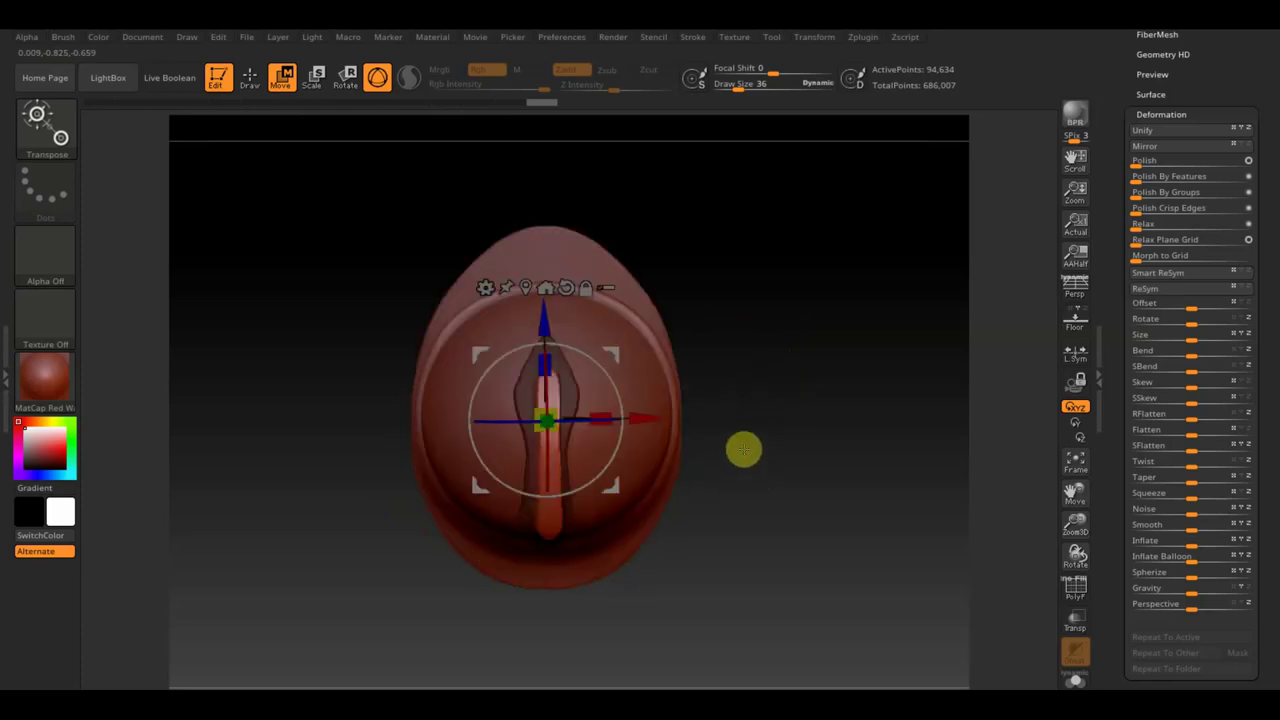
{"action": "mouse_move", "coordinate": [774, 380]}
{"action": "left_mouse_down"}
{"action": "mouse_move", "coordinate": [771, 317]}
{"action": "mouse_move", "coordinate": [715, 365]}
{"action": "mouse_move", "coordinate": [714, 343]}
{"action": "mouse_move", "coordinate": [709, 363]}
{"action": "left_mouse_up"}
- Widen the crest ridge to about 1.1 times its width with the transpose scale handle
{"action": "left_click", "coordinate": [250, 78]}
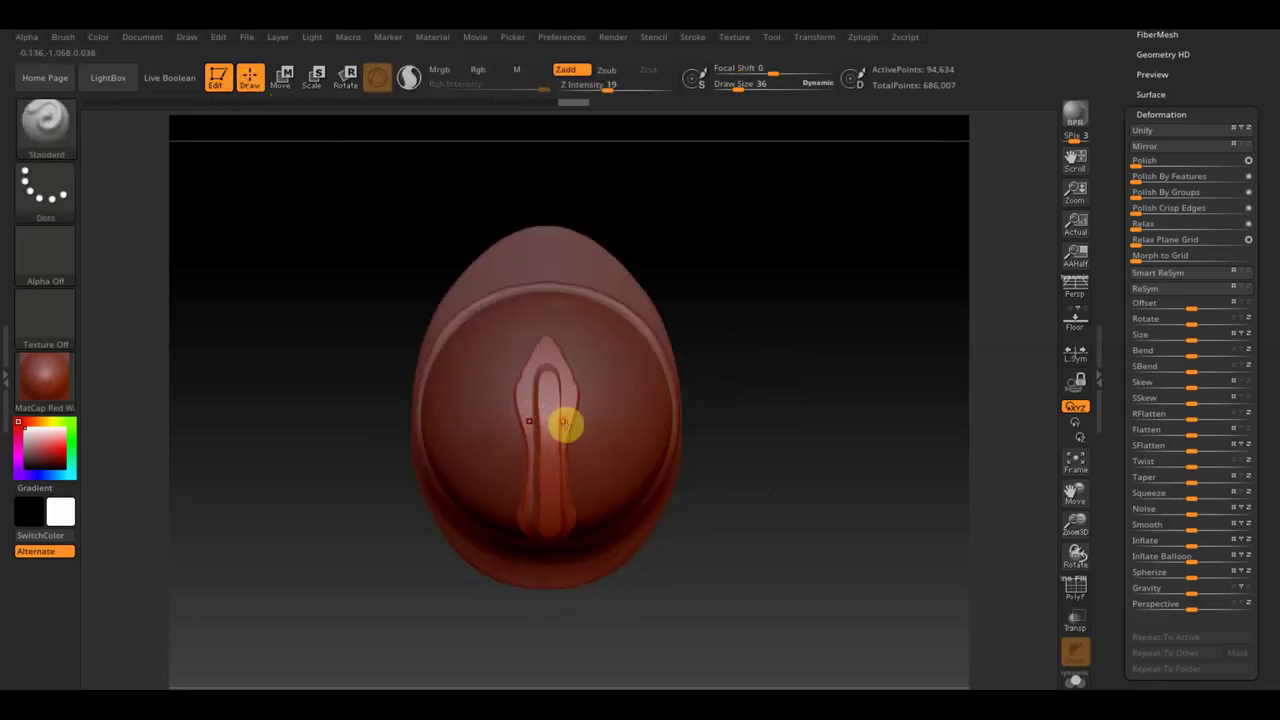
{"action": "left_click", "coordinate": [281, 77]}
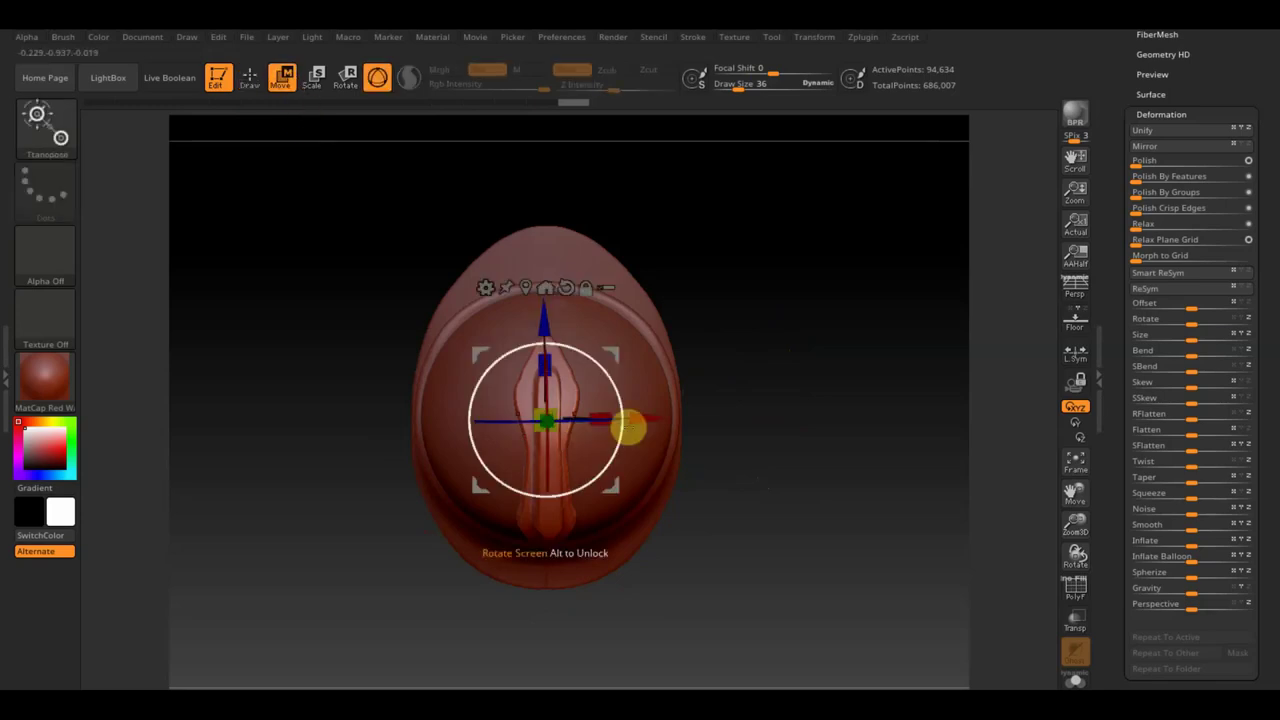
{"action": "left_click_drag", "start_coordinate": [598, 413], "coordinate": [604, 410]}
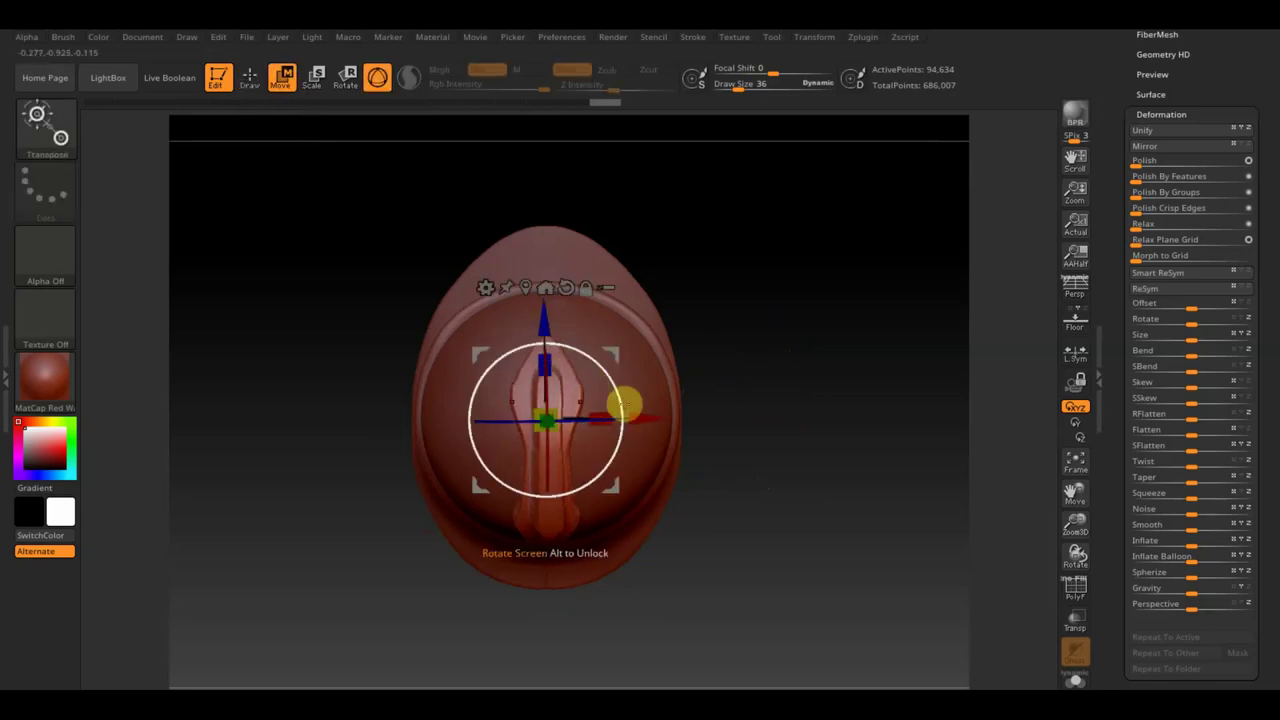
{"action": "left_click", "coordinate": [258, 88]}
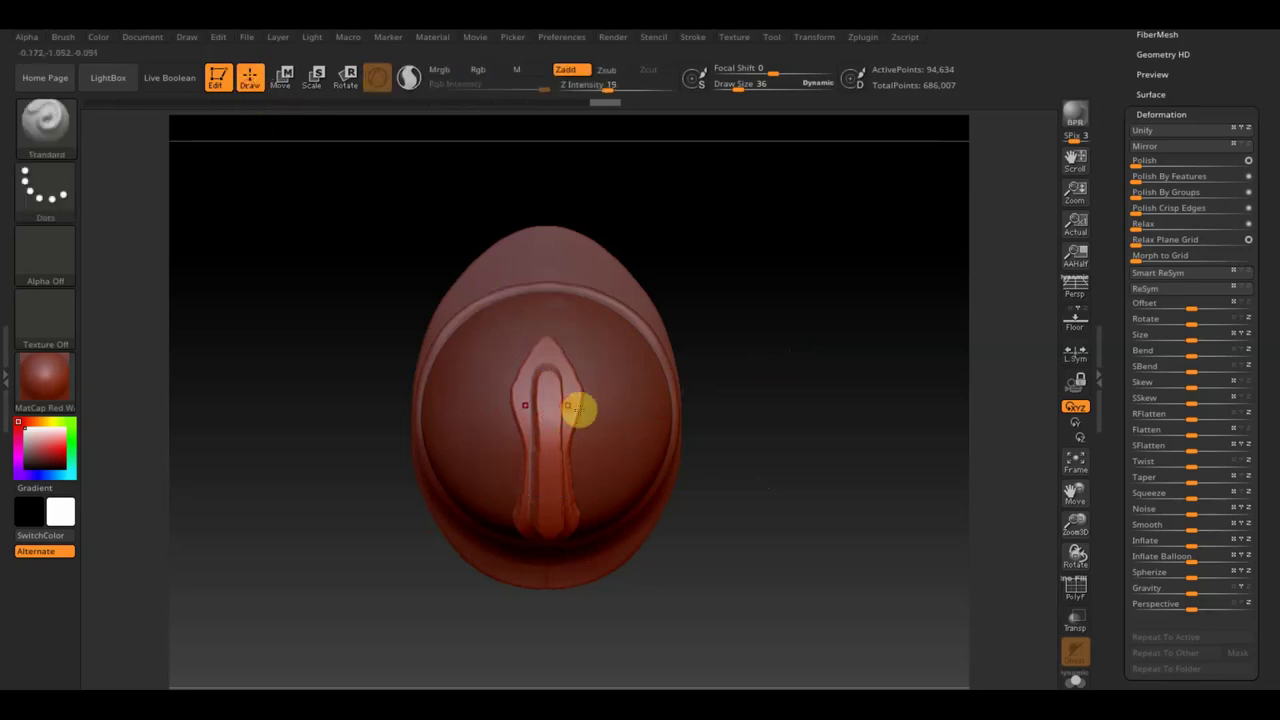
- Clear the old mask and try masking a narrow vertical strip down the crest
{"action": "key", "text": "ctrl"}
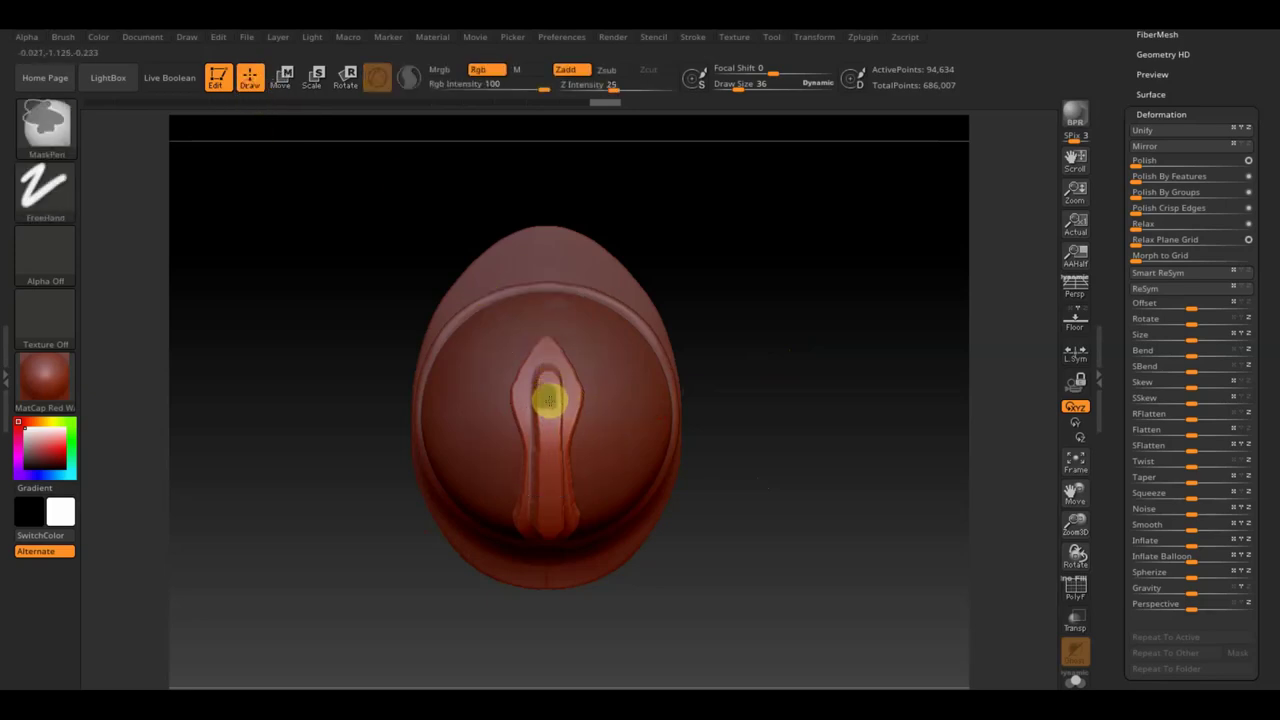
{"action": "left_click", "coordinate": [774, 451], "text": "ctrl"}
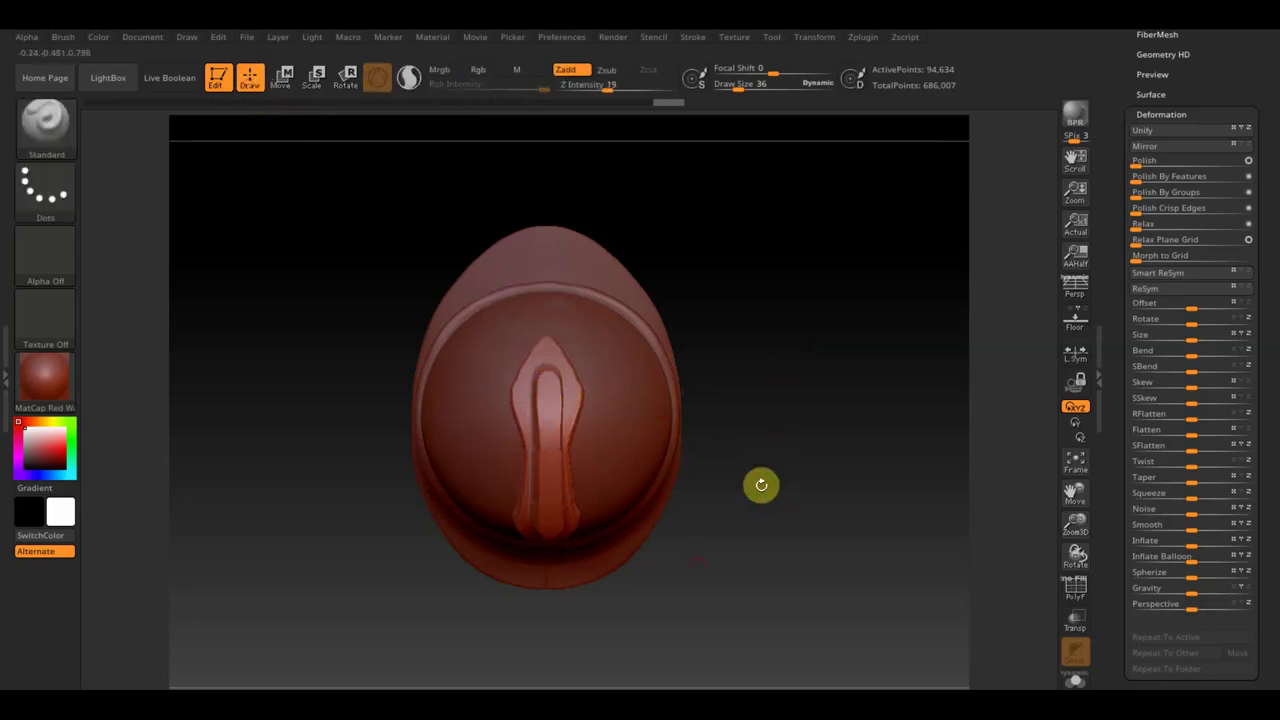
{"action": "left_click_drag", "start_coordinate": [551, 645], "coordinate": [540, 395], "text": "ctrl"}
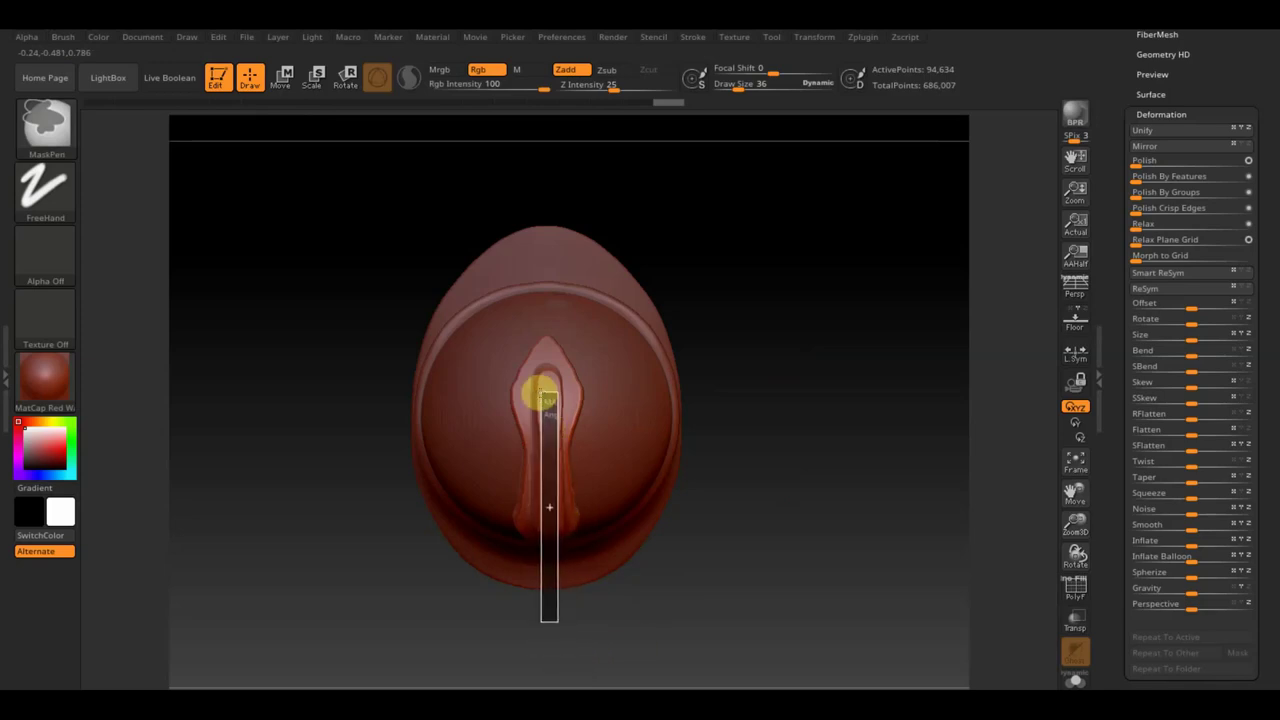
{"action": "left_click_drag", "start_coordinate": [545, 378], "coordinate": [544, 378], "text": "ctrl"}
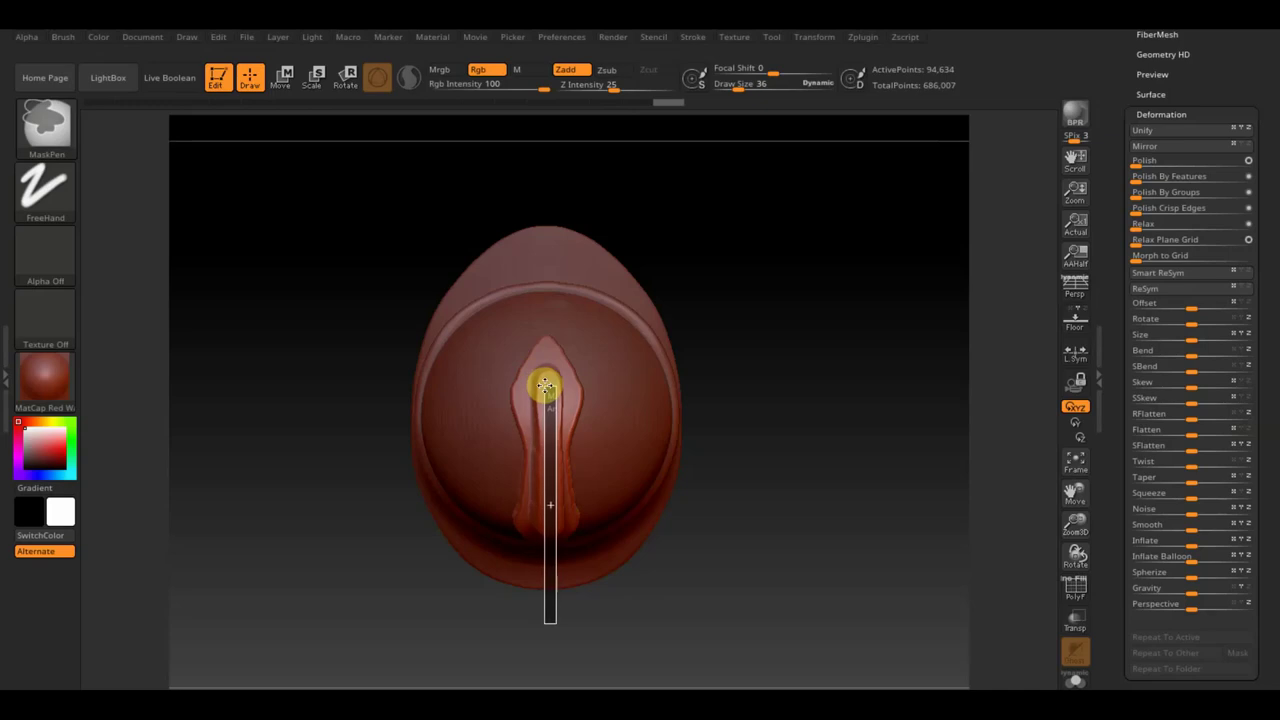
{"action": "left_click_drag", "start_coordinate": [545, 385], "coordinate": [546, 386], "text": "ctrl"}
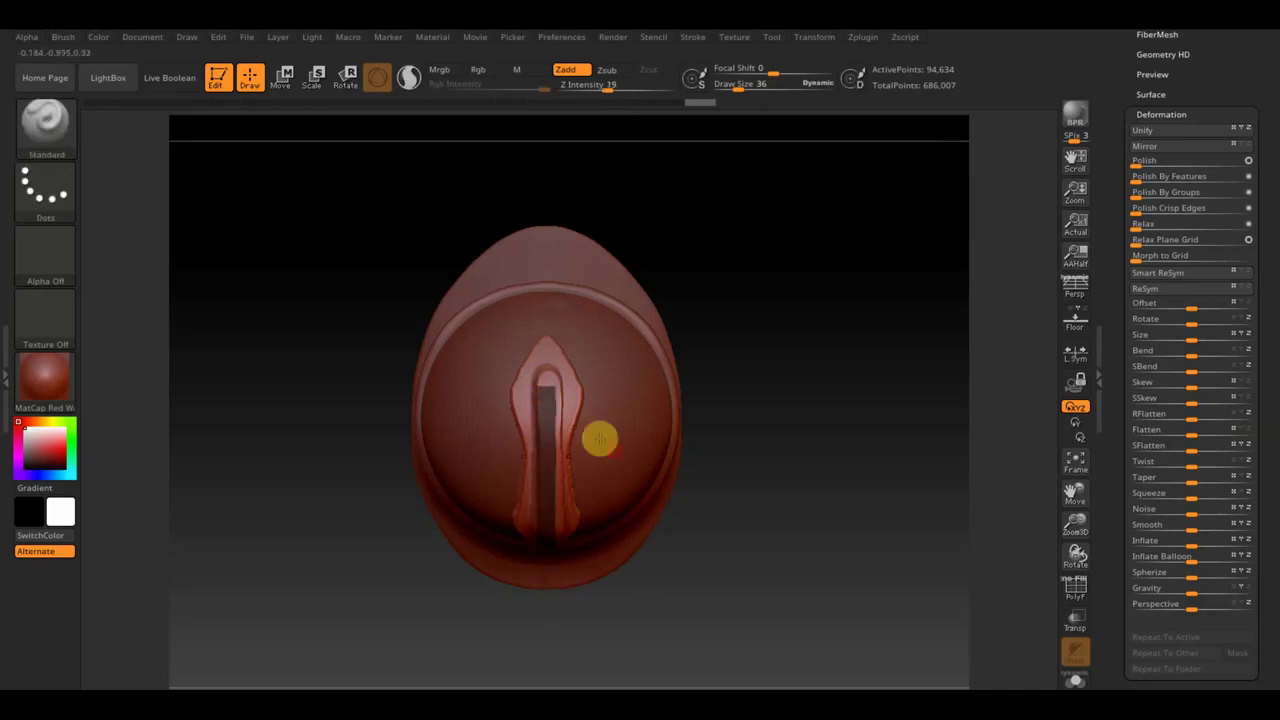
{"action": "left_click", "coordinate": [748, 505], "text": "ctrl"}
{"action": "left_click", "coordinate": [752, 485], "text": "ctrl"}
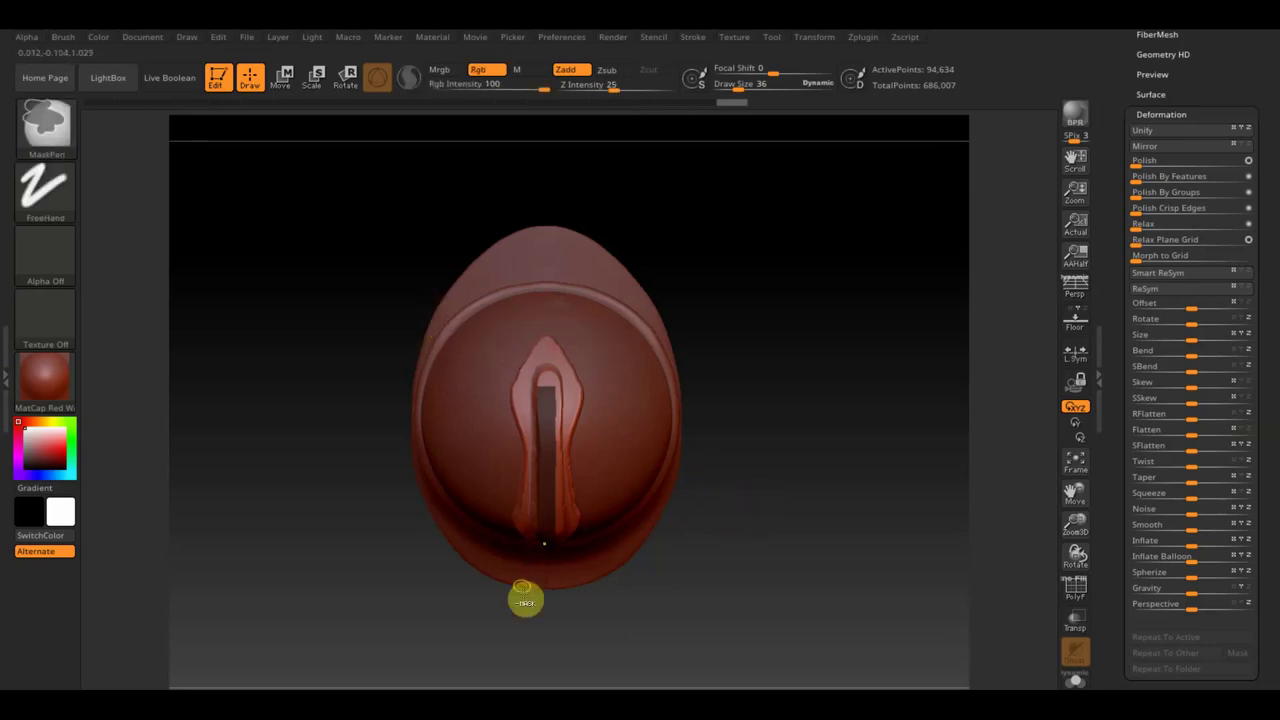
- Mask a vertical strip over the crest centre and blur the mask's edges
{"action": "left_click_drag", "start_coordinate": [533, 680], "coordinate": [494, 381], "text": "ctrl"}
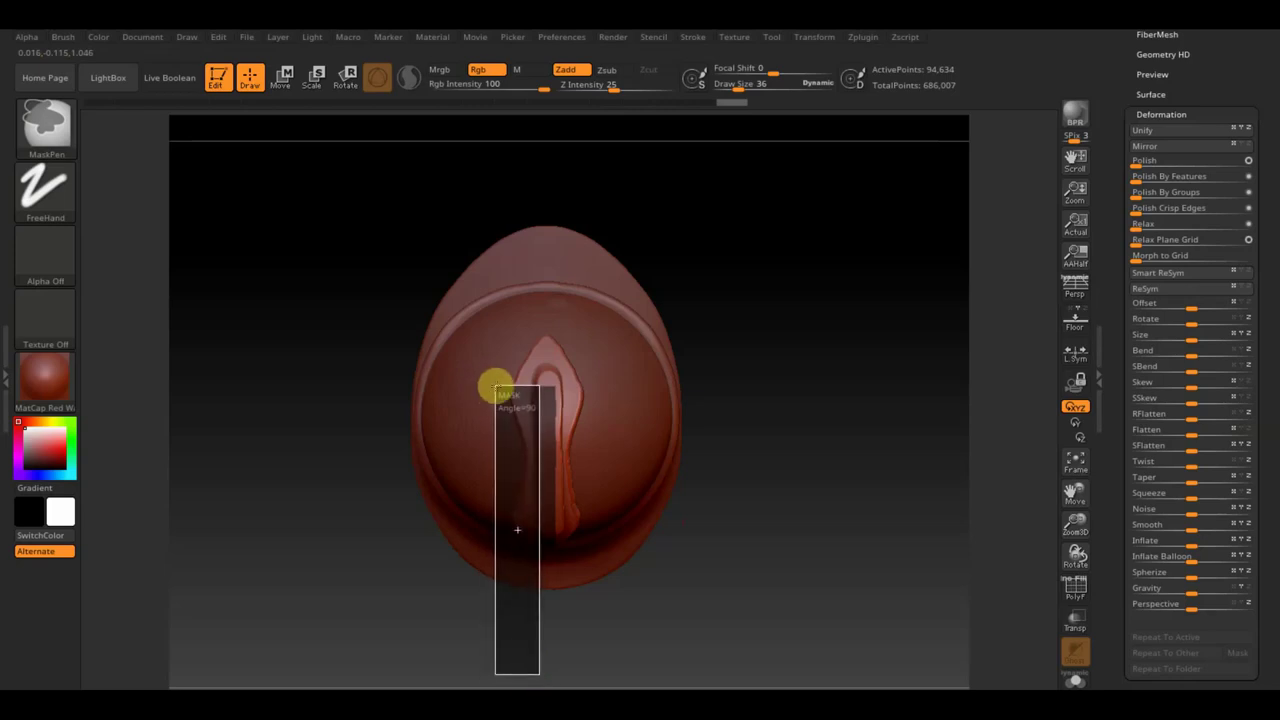
{"action": "left_click_drag", "start_coordinate": [494, 386], "coordinate": [494, 383], "text": "ctrl"}
{"action": "mouse_move", "coordinate": [644, 557]}
{"action": "left_mouse_down"}
{"action": "mouse_move", "coordinate": [694, 537]}
{"action": "mouse_move", "coordinate": [701, 439]}
{"action": "mouse_move", "coordinate": [757, 514]}
{"action": "left_mouse_up"}
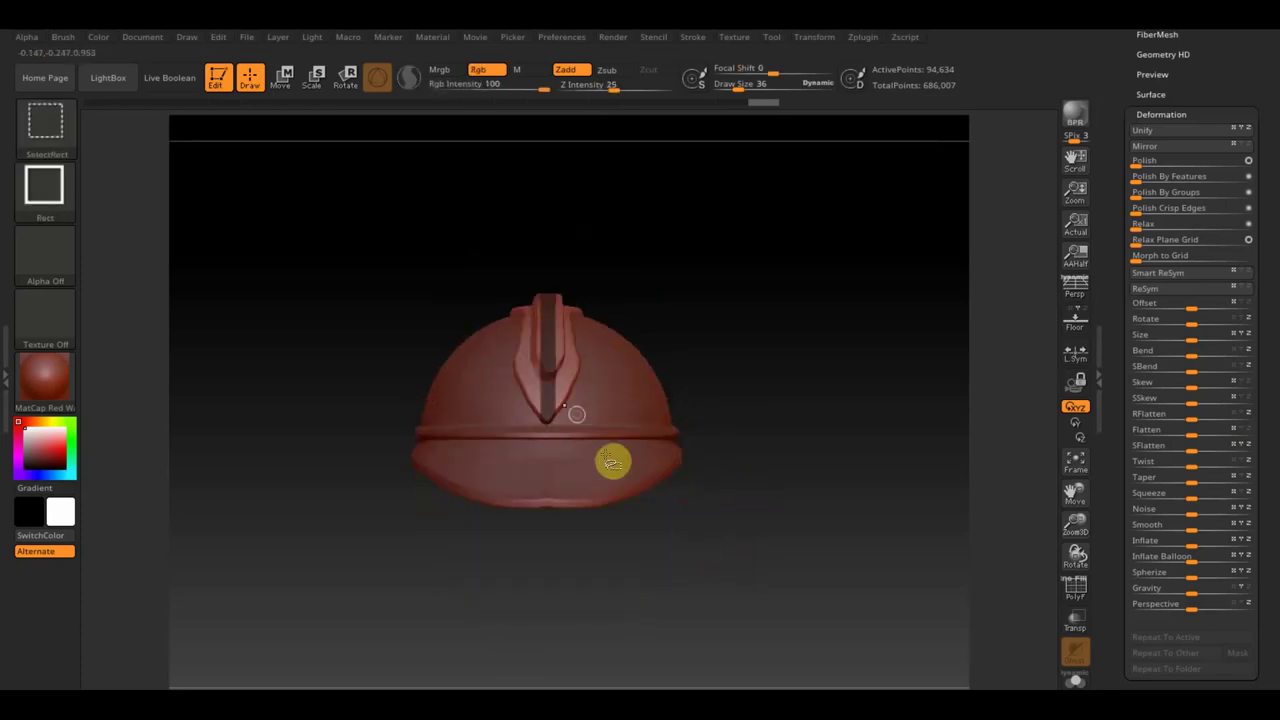
{"action": "key", "text": "ctrl"}
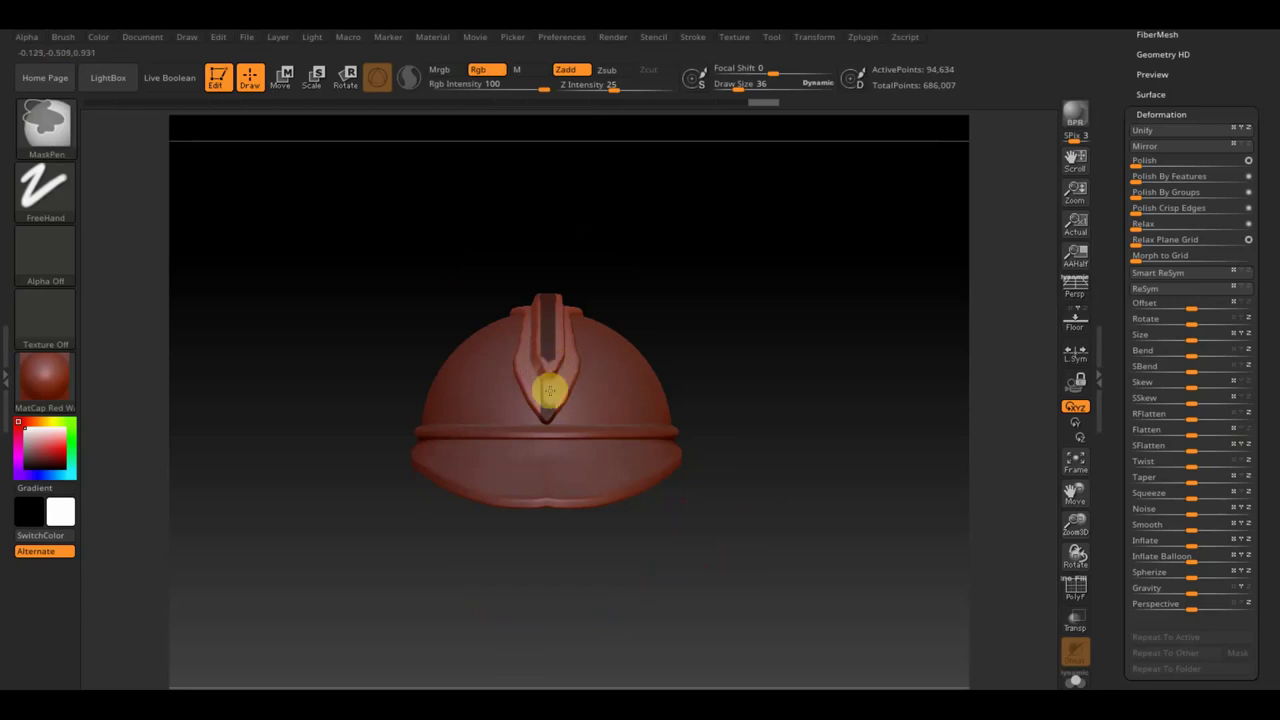
{"action": "mouse_move", "coordinate": [780, 380]}
{"action": "left_mouse_down"}
{"action": "mouse_move", "coordinate": [717, 491]}
{"action": "mouse_move", "coordinate": [753, 486]}
{"action": "mouse_move", "coordinate": [743, 459]}
{"action": "left_mouse_up"}
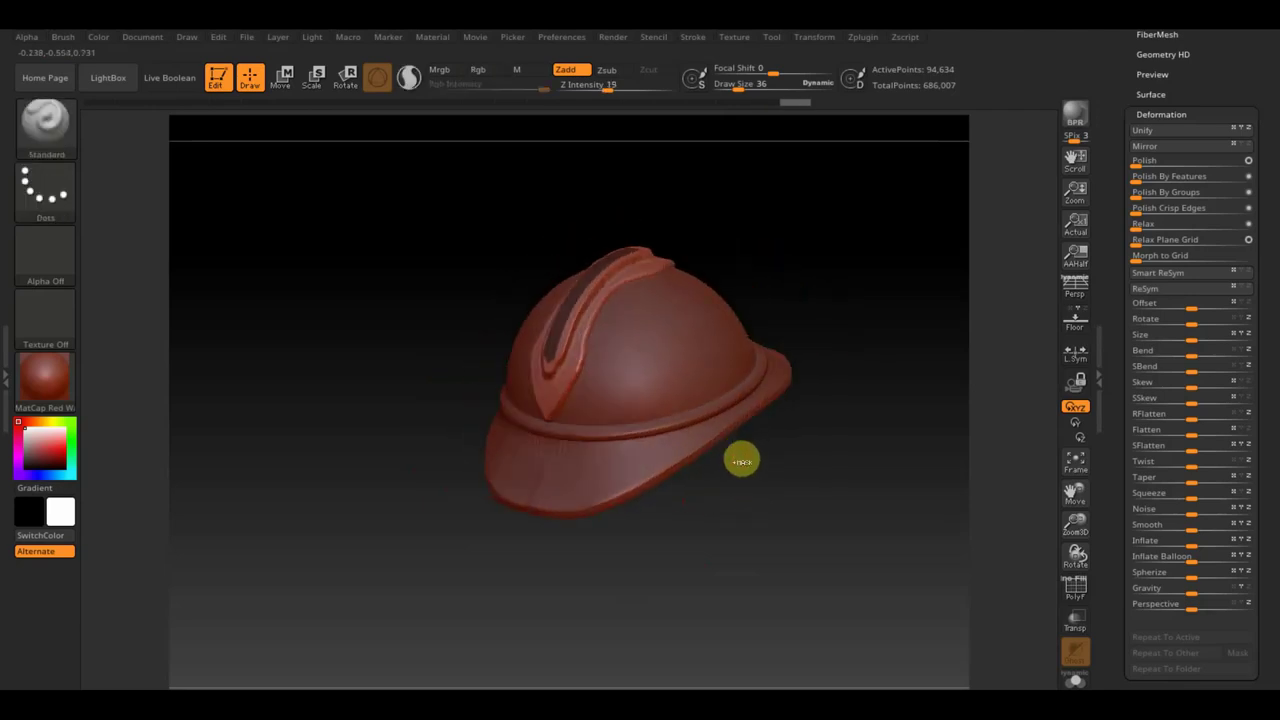
{"action": "left_click", "coordinate": [741, 455], "text": "ctrl"}
- Scale the helmet slightly shorter along Y with Transpose Scale
{"action": "left_click_drag", "start_coordinate": [744, 438], "coordinate": [831, 543]}
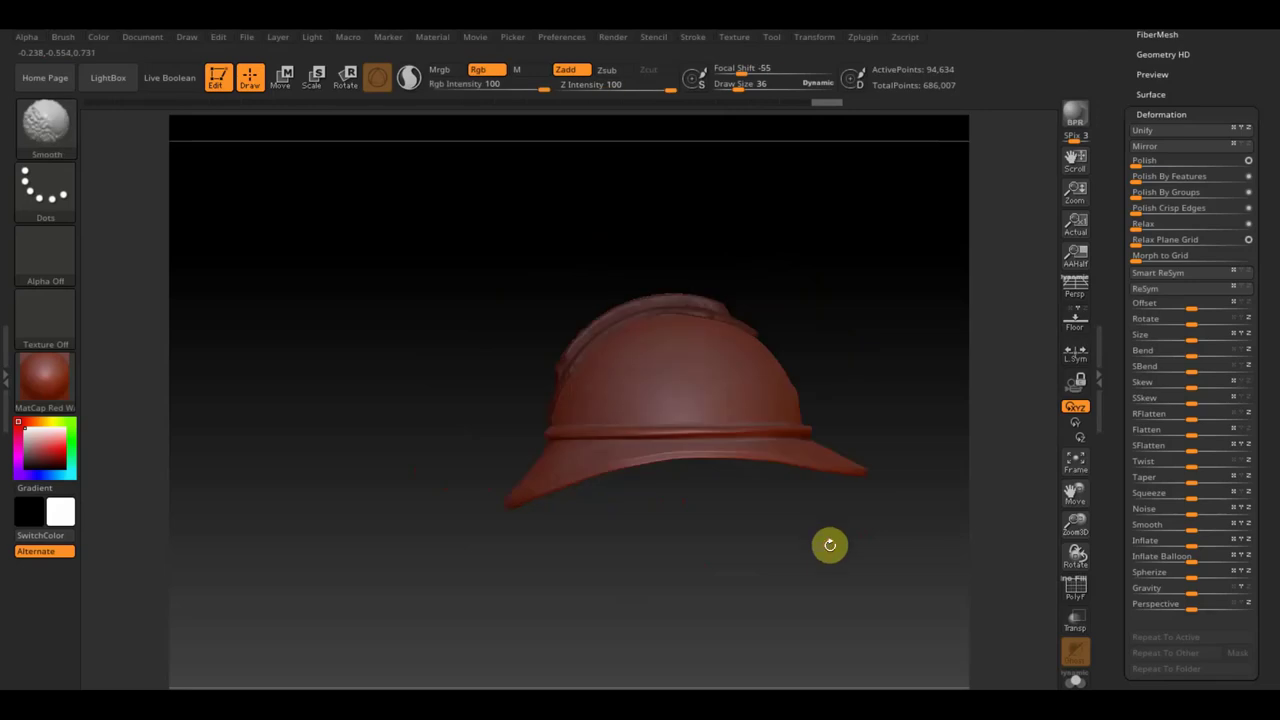
{"action": "left_click", "coordinate": [280, 77]}
{"action": "left_click_drag", "start_coordinate": [669, 314], "coordinate": [662, 305]}
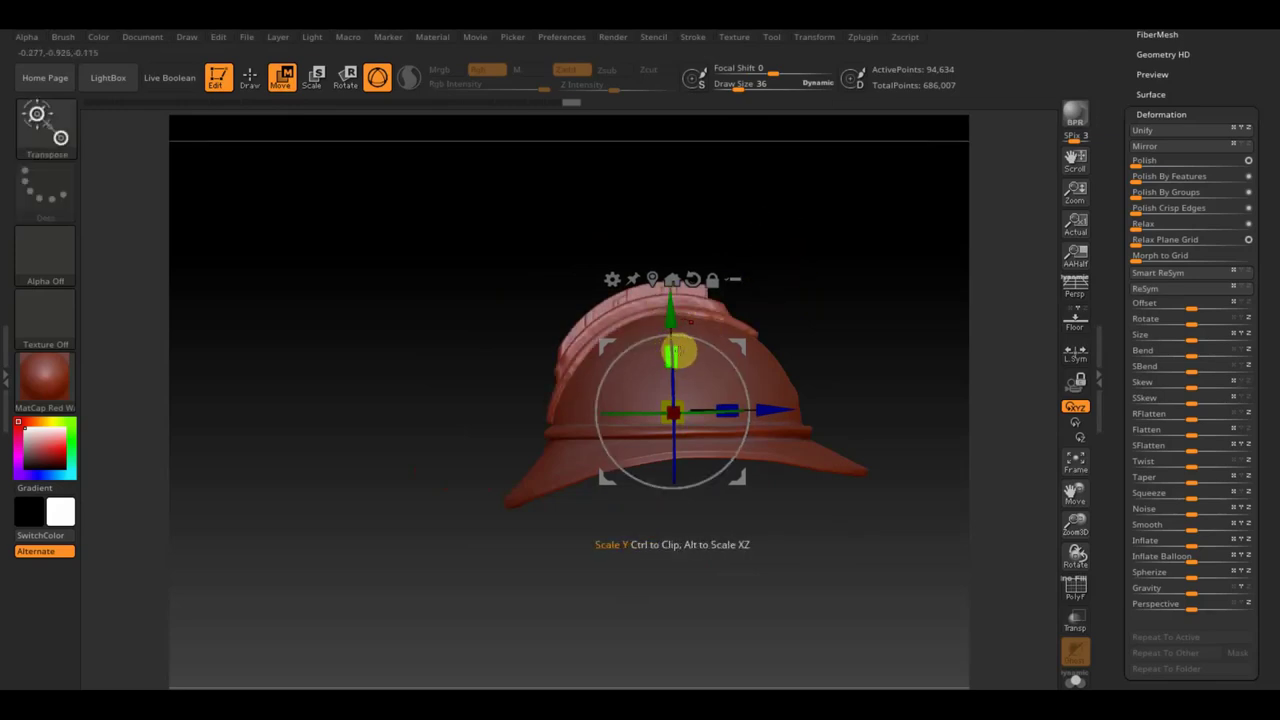
{"action": "left_click_drag", "start_coordinate": [677, 352], "coordinate": [683, 352]}
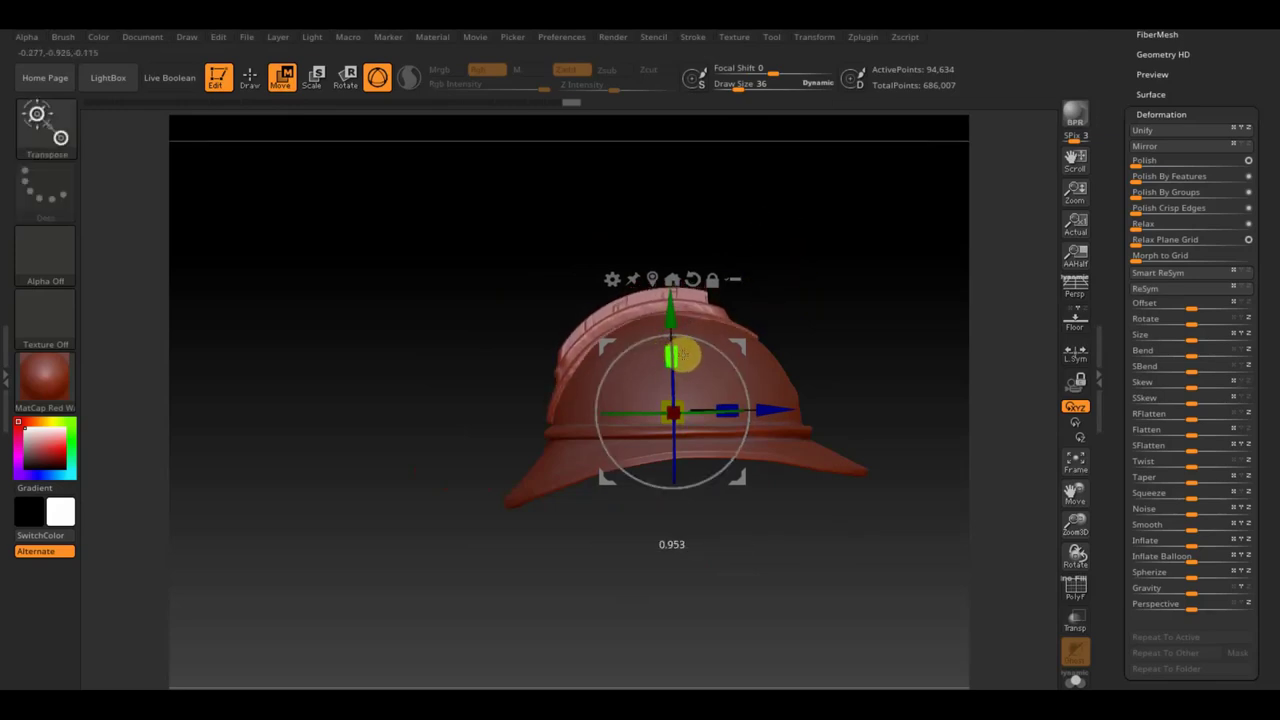
- Smooth the crest surfaces with Tool > Deformation > Polish
{"action": "mouse_move", "coordinate": [697, 334]}
{"action": "left_mouse_down"}
{"action": "mouse_move", "coordinate": [803, 257]}
{"action": "mouse_move", "coordinate": [792, 294]}
{"action": "mouse_move", "coordinate": [760, 286]}
{"action": "left_mouse_up"}
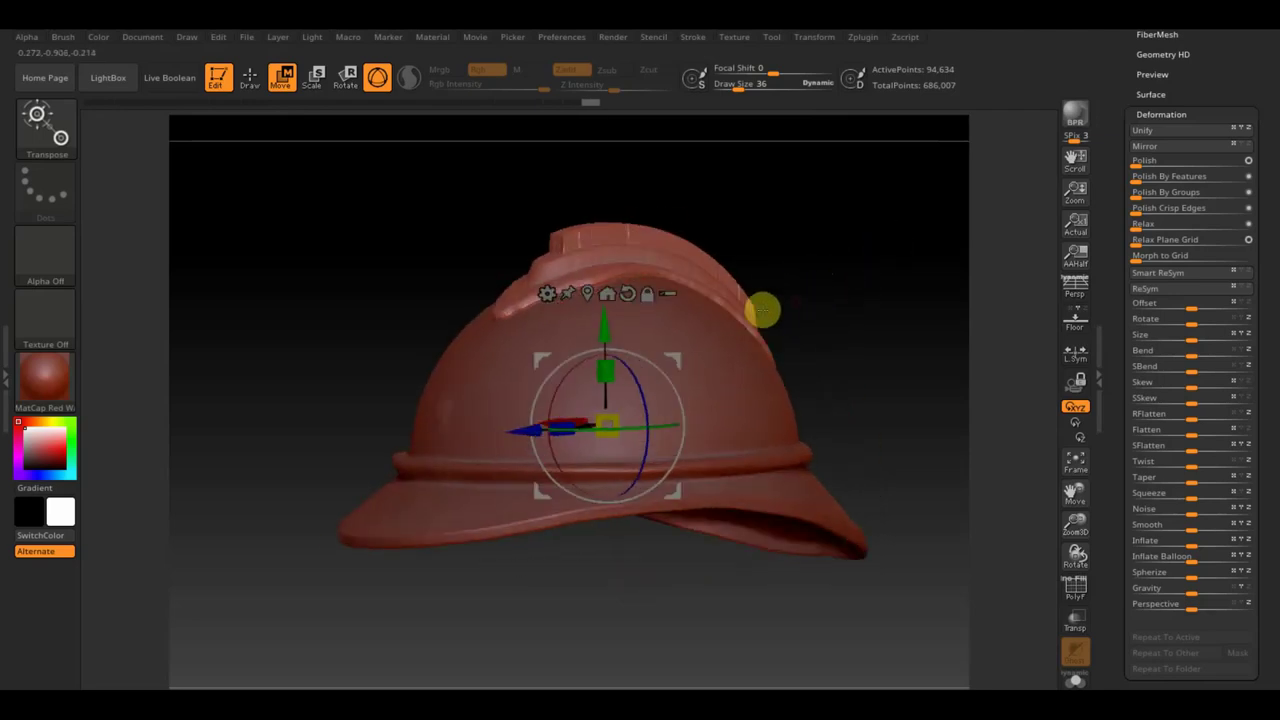
{"action": "left_click_drag", "start_coordinate": [823, 243], "coordinate": [808, 261]}
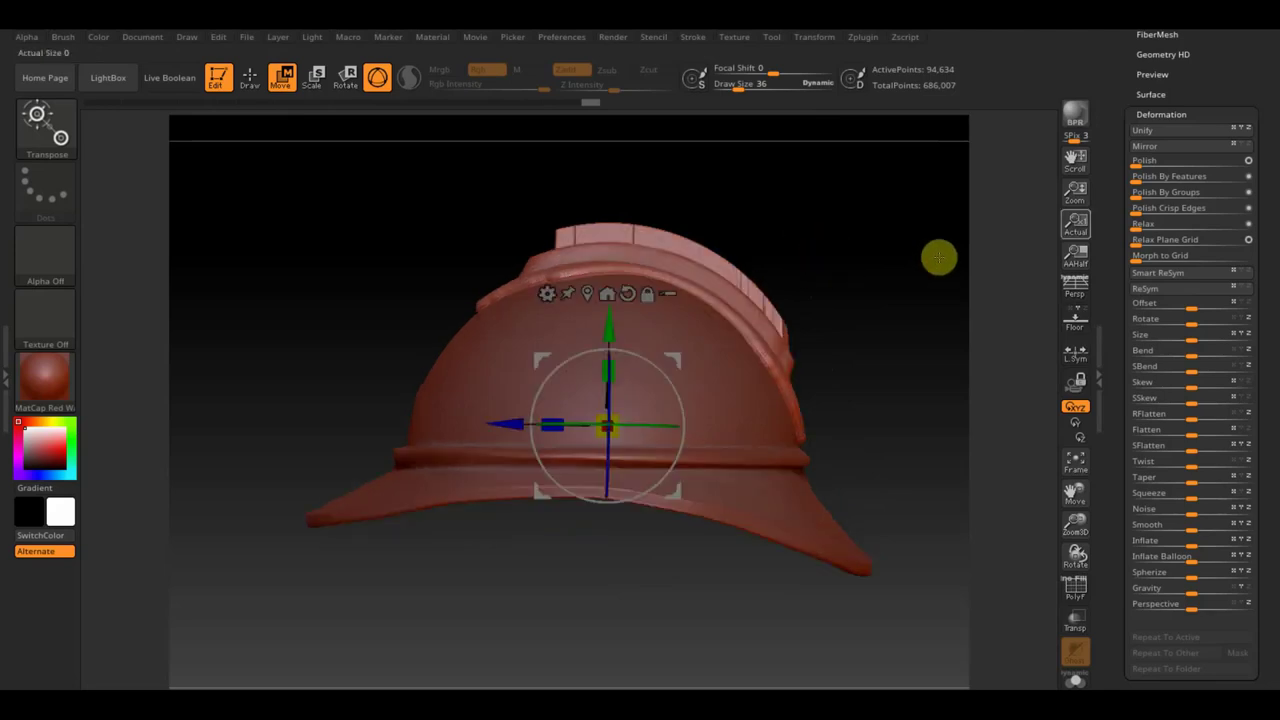
{"action": "left_click_drag", "start_coordinate": [1140, 162], "coordinate": [1128, 171]}
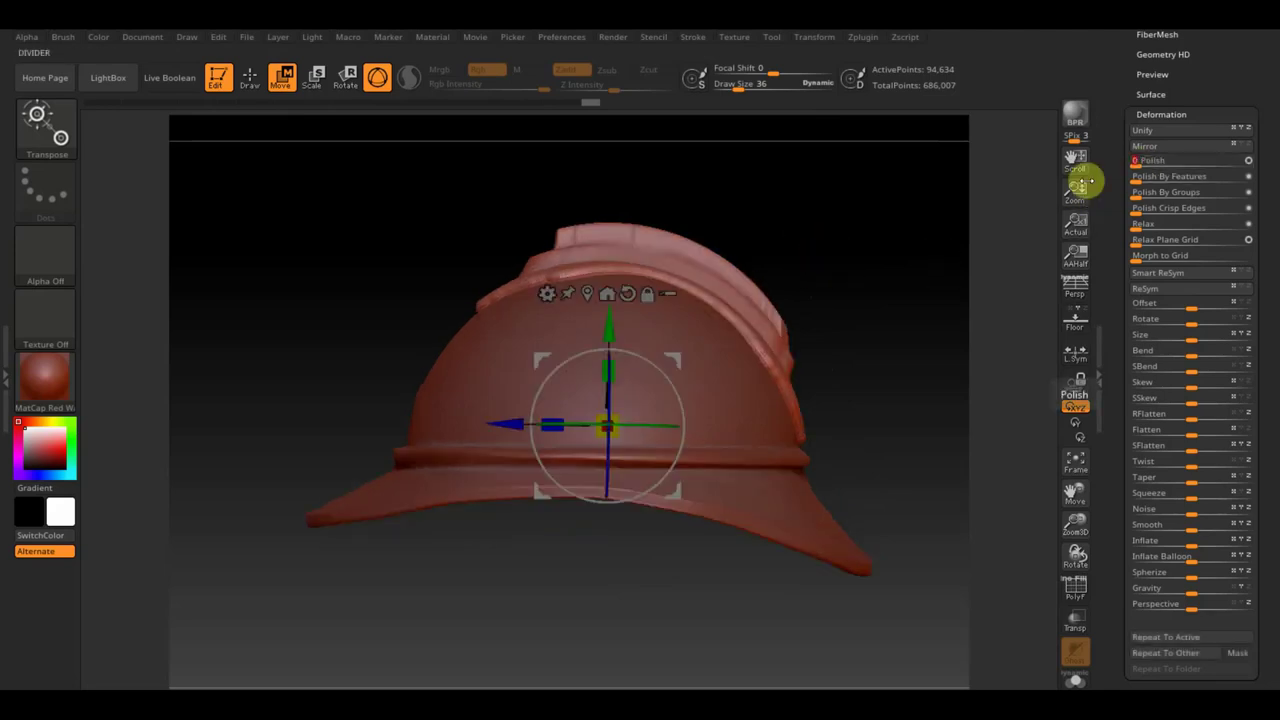
{"action": "mouse_move", "coordinate": [883, 220]}
{"action": "left_mouse_down"}
{"action": "mouse_move", "coordinate": [888, 335]}
{"action": "mouse_move", "coordinate": [856, 268]}
{"action": "left_mouse_up"}
{"action": "left_click", "coordinate": [250, 77]}
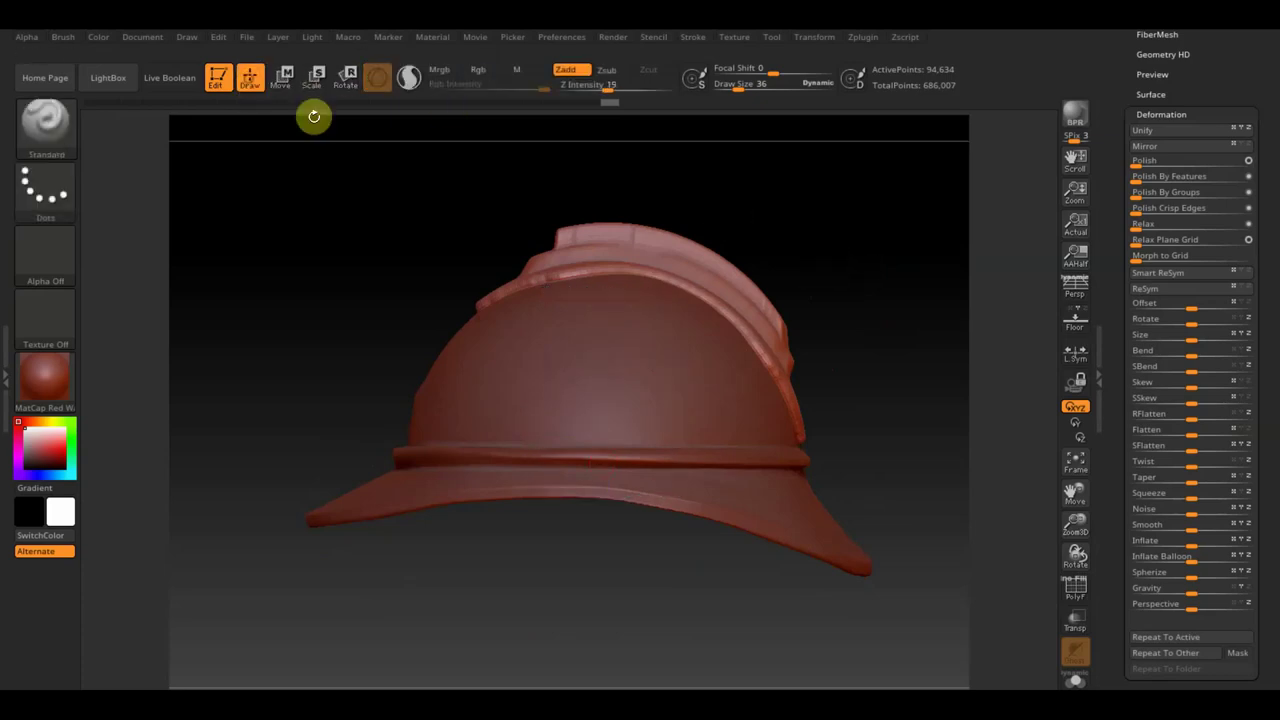
- Enlarge the brush and smooth the crest's lower edge with Shift-strokes
{"action": "left_click", "coordinate": [742, 86]}
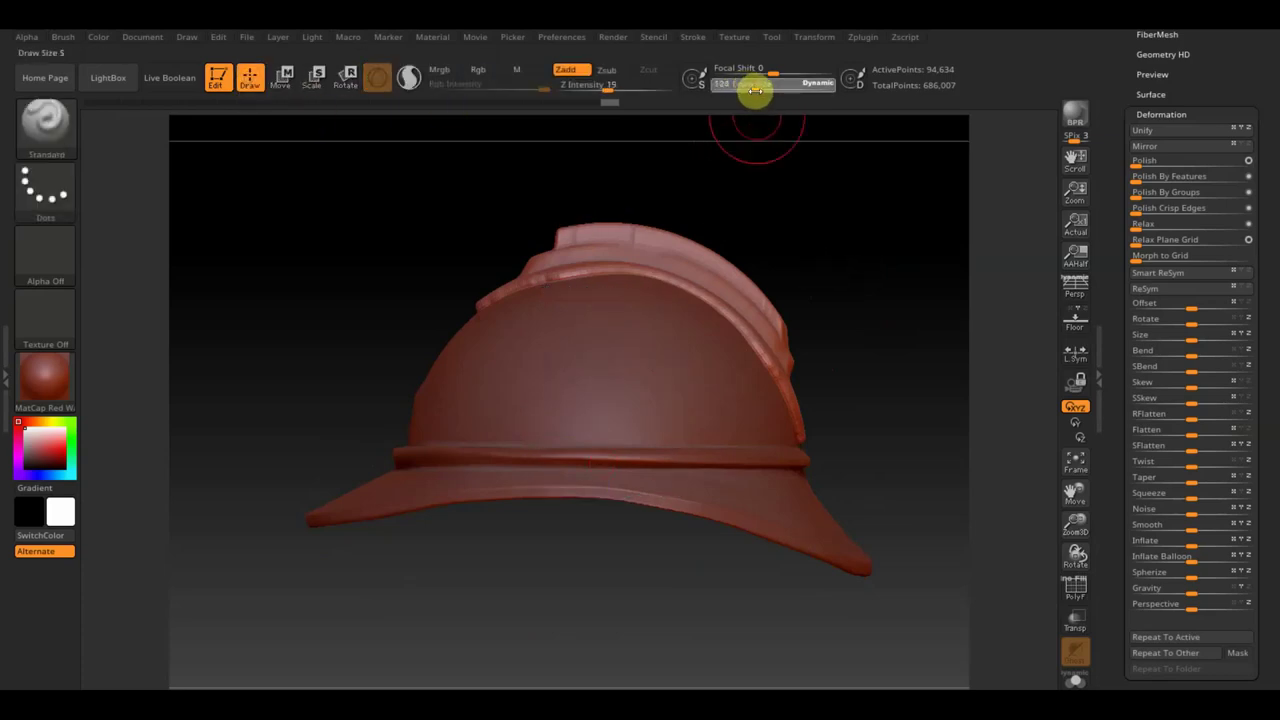
{"action": "key", "text": "shift"}
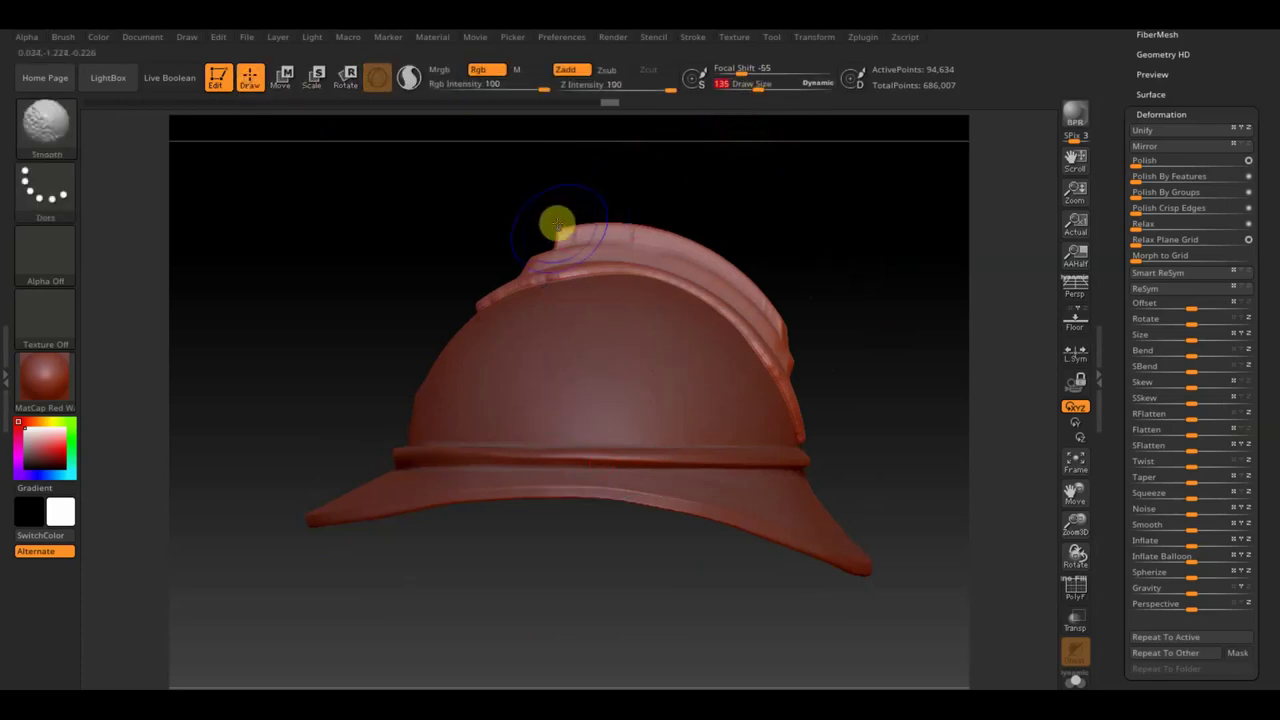
{"action": "mouse_move", "coordinate": [589, 220]}
{"action": "left_mouse_down"}
{"action": "mouse_move", "coordinate": [677, 314]}
{"action": "mouse_move", "coordinate": [654, 329]}
{"action": "mouse_move", "coordinate": [609, 306]}
{"action": "left_mouse_up"}
{"action": "key", "text": "shift"}
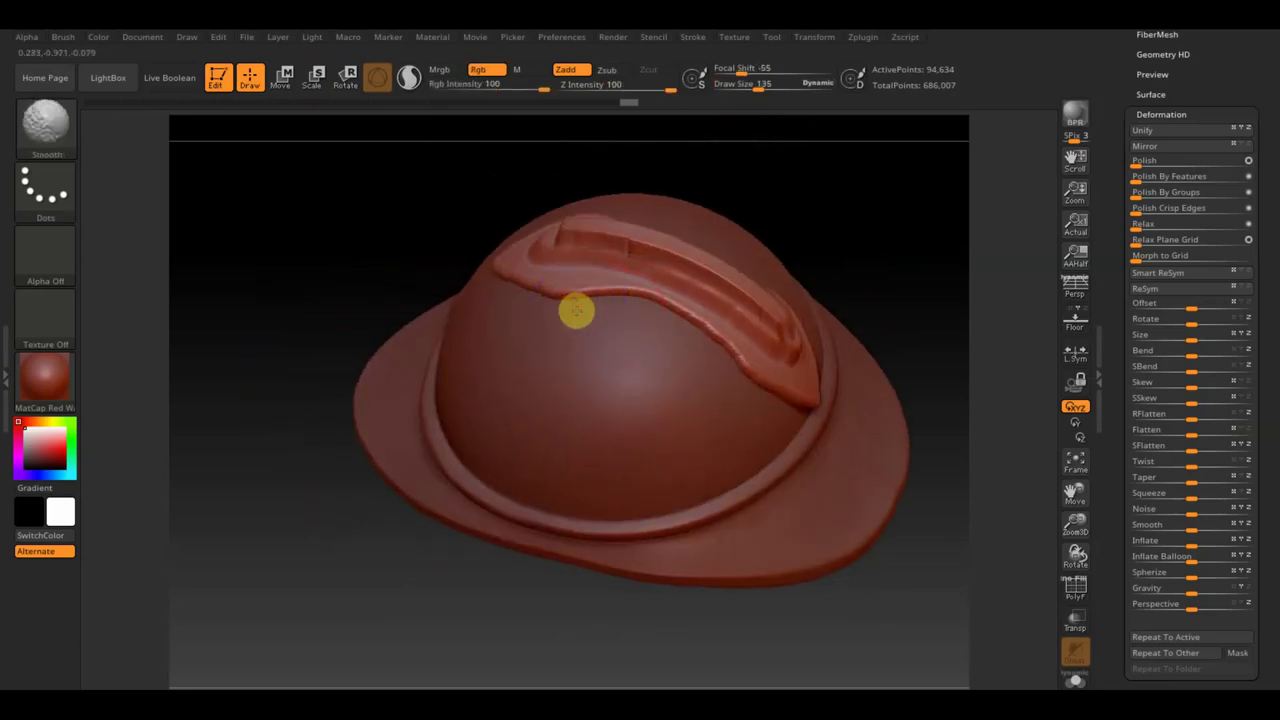
{"action": "mouse_move", "coordinate": [517, 289]}
{"action": "left_mouse_down", "text": "shift"}
{"action": "mouse_move", "coordinate": [691, 359]}
{"action": "mouse_move", "coordinate": [738, 411]}
{"action": "left_mouse_up", "text": "shift"}
{"action": "mouse_move", "coordinate": [857, 280]}
{"action": "left_mouse_down"}
{"action": "mouse_move", "coordinate": [814, 251]}
{"action": "mouse_move", "coordinate": [822, 310]}
{"action": "mouse_move", "coordinate": [820, 291]}
{"action": "mouse_move", "coordinate": [851, 294]}
{"action": "mouse_move", "coordinate": [853, 208]}
{"action": "mouse_move", "coordinate": [860, 226]}
{"action": "mouse_move", "coordinate": [756, 222]}
{"action": "left_mouse_up"}
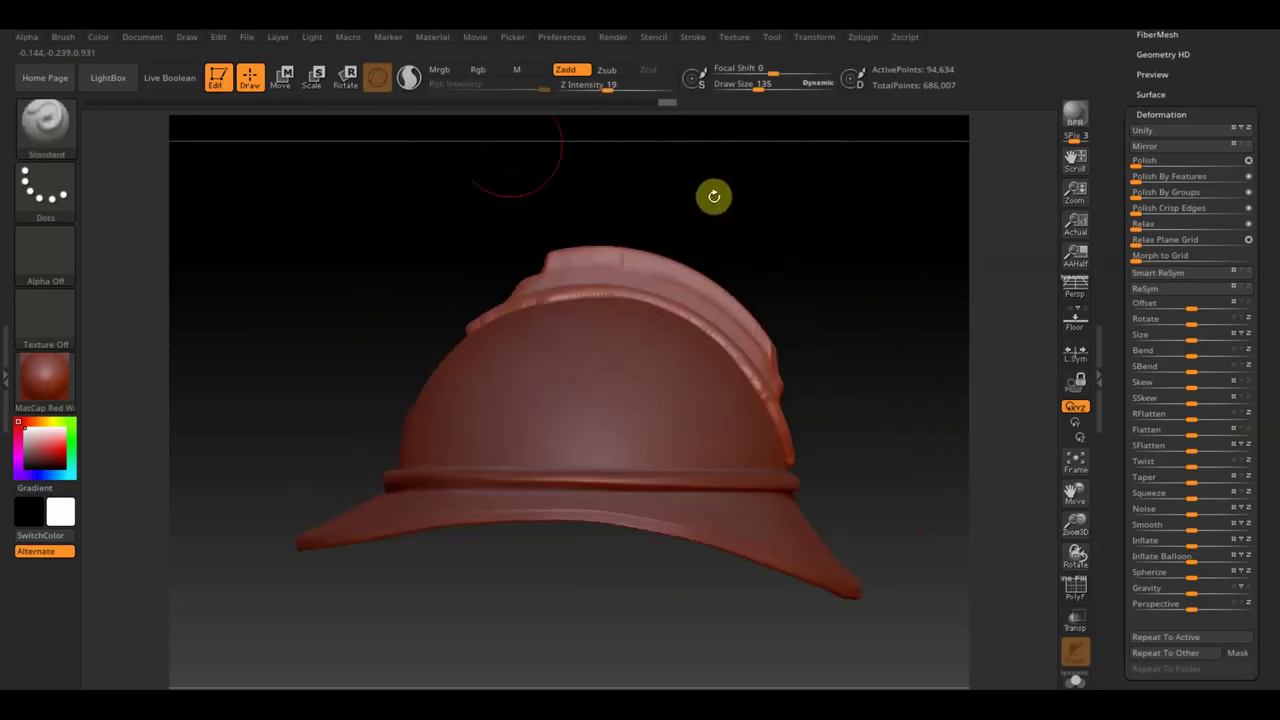
- Select the Move Topological sculpting brush
{"action": "left_click", "coordinate": [281, 77]}
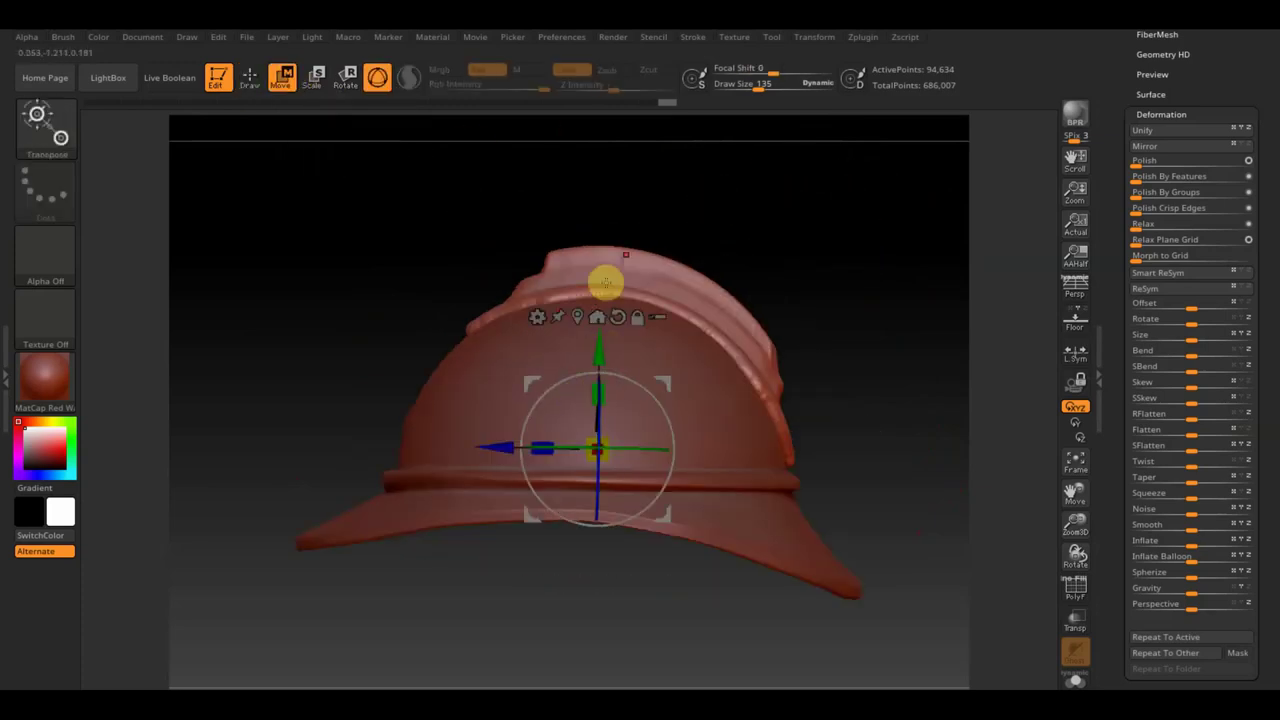
{"action": "left_click", "coordinate": [250, 77]}
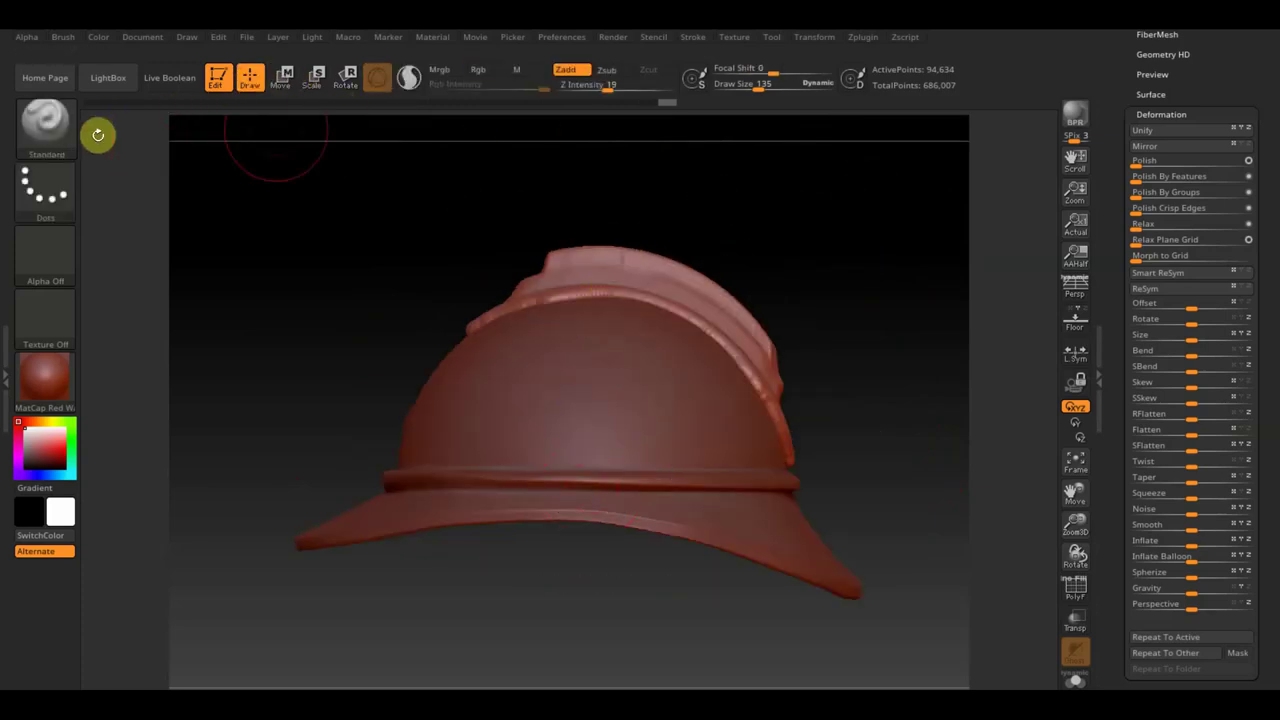
{"action": "left_click", "coordinate": [60, 138]}
{"action": "left_click", "coordinate": [326, 142]}
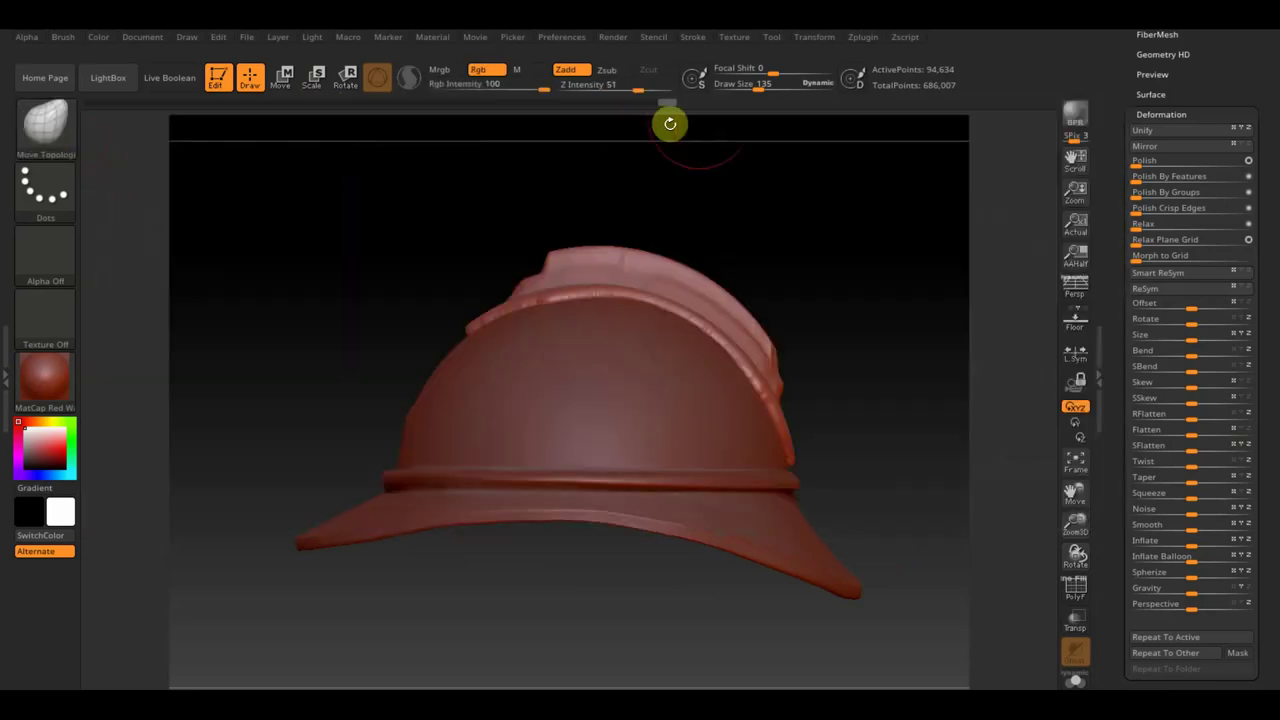
- Enlarge the brush to 236 and reshape the crest along its top with Move Topological
{"action": "left_click_drag", "start_coordinate": [757, 85], "coordinate": [768, 88]}
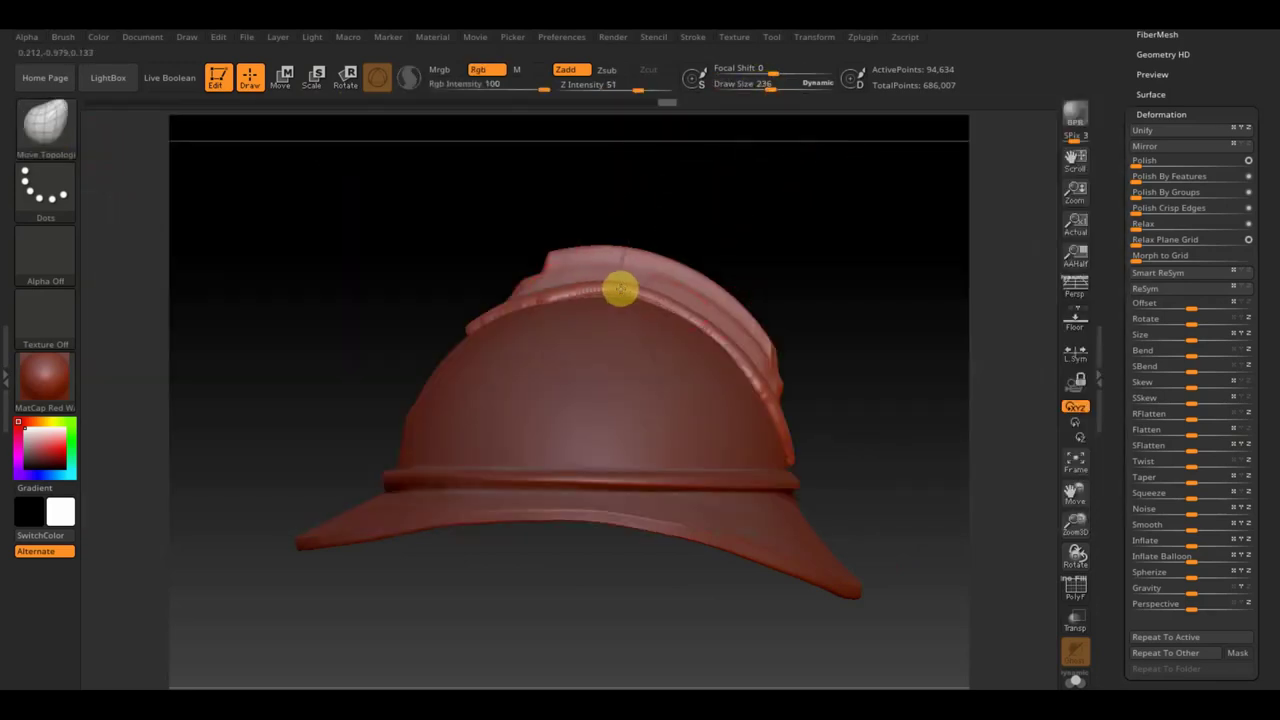
{"action": "mouse_move", "coordinate": [700, 225]}
{"action": "left_mouse_down"}
{"action": "mouse_move", "coordinate": [811, 220]}
{"action": "mouse_move", "coordinate": [688, 297]}
{"action": "left_mouse_up"}
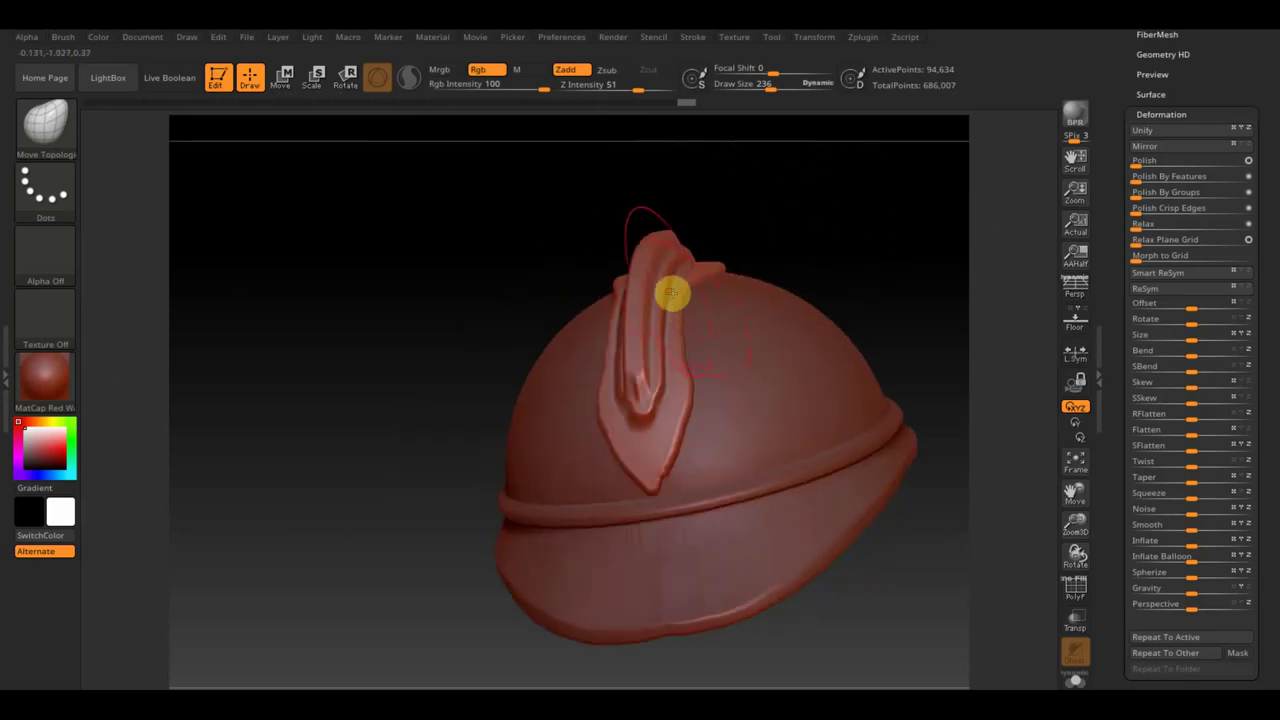
{"action": "mouse_move", "coordinate": [800, 245]}
{"action": "left_mouse_down"}
{"action": "mouse_move", "coordinate": [820, 229]}
{"action": "mouse_move", "coordinate": [797, 229]}
{"action": "mouse_move", "coordinate": [781, 250]}
{"action": "mouse_move", "coordinate": [811, 249]}
{"action": "left_mouse_up"}
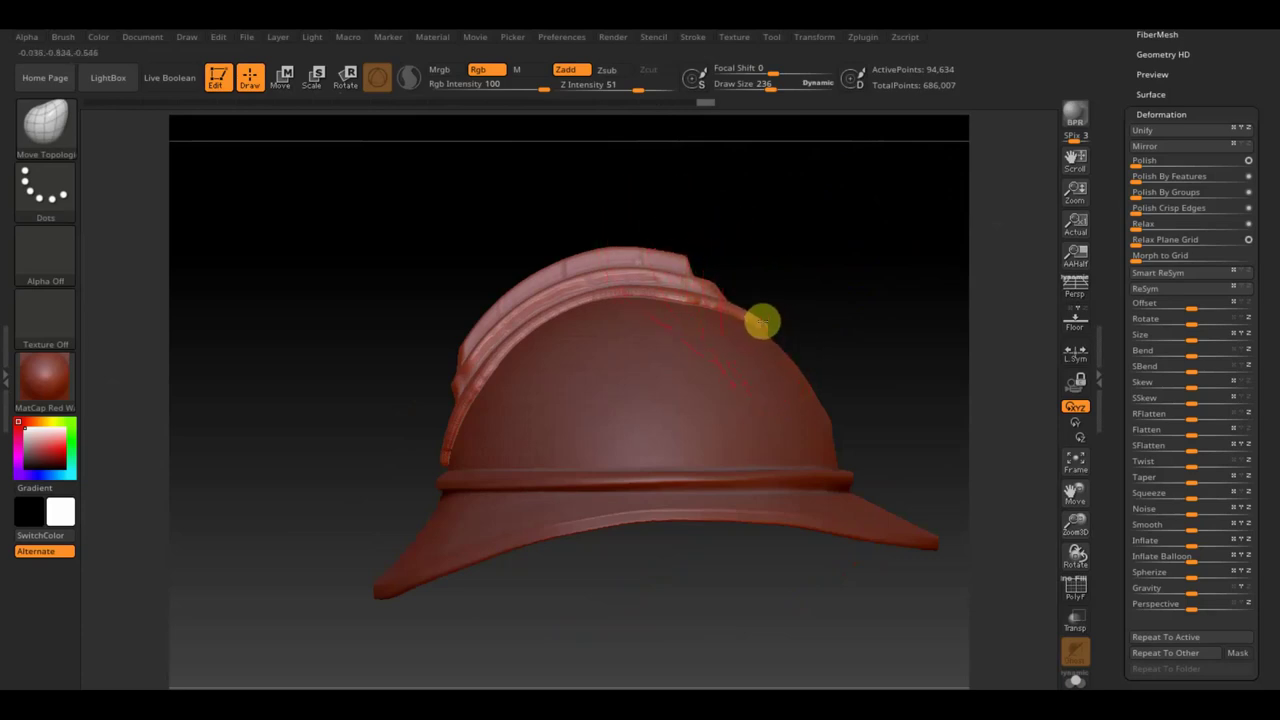
{"action": "mouse_move", "coordinate": [760, 320]}
{"action": "left_mouse_down"}
{"action": "mouse_move", "coordinate": [617, 334]}
{"action": "mouse_move", "coordinate": [576, 294]}
{"action": "mouse_move", "coordinate": [618, 297]}
{"action": "left_mouse_up"}
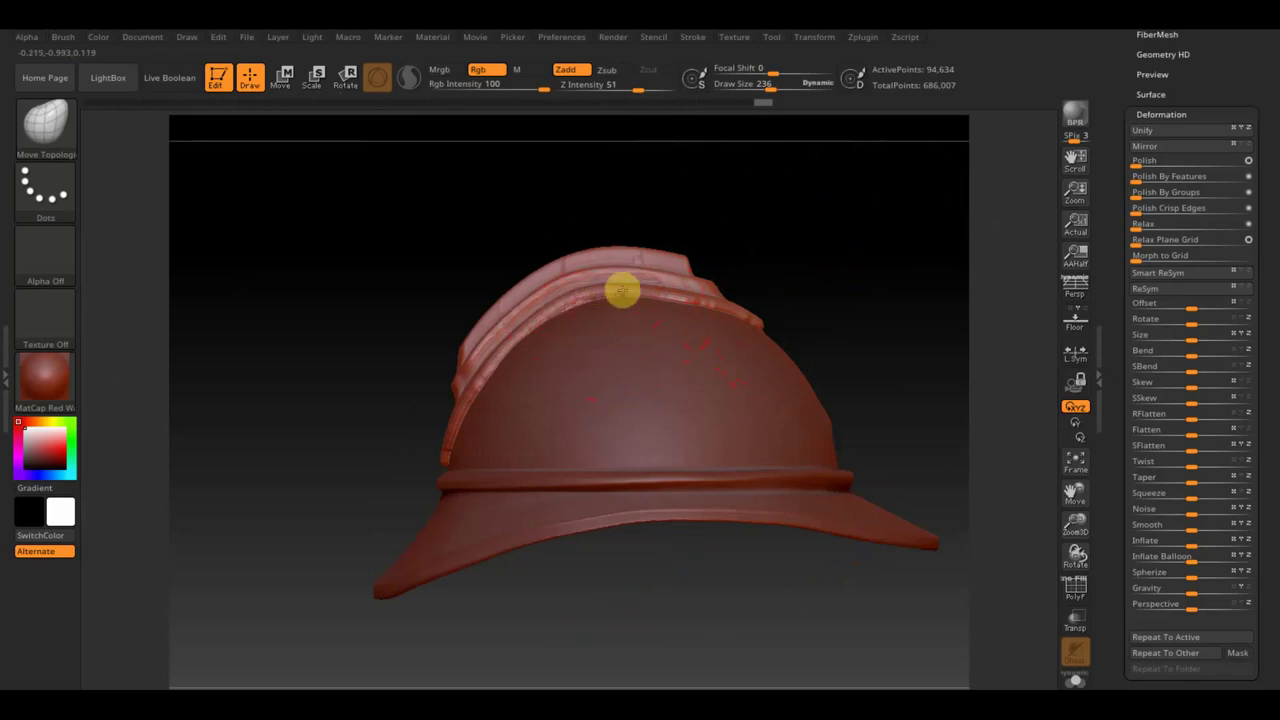
{"action": "left_click_drag", "start_coordinate": [622, 286], "coordinate": [500, 354]}
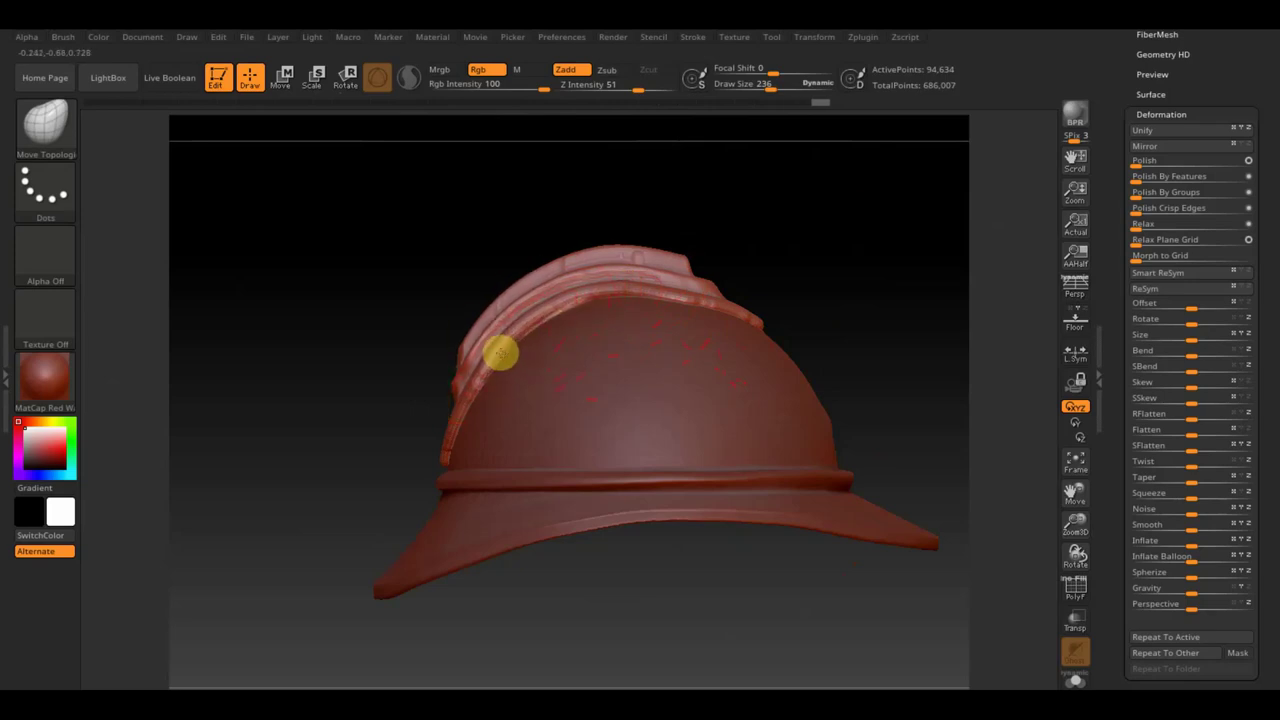
- Open the Subtool list showing the Extract0 helmet and Extract1 crest
{"action": "left_click_drag", "start_coordinate": [723, 283], "coordinate": [746, 277]}
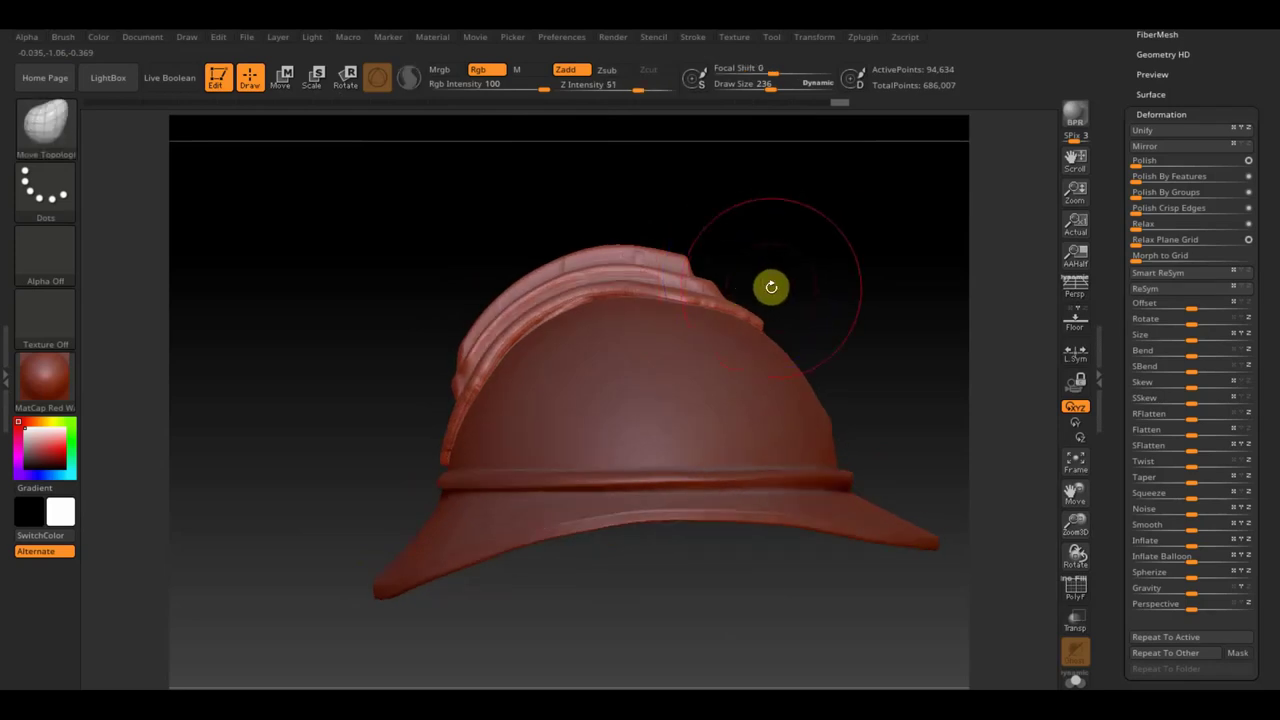
{"action": "mouse_move", "coordinate": [1229, 80]}
{"action": "left_mouse_down"}
{"action": "mouse_move", "coordinate": [1235, 145]}
{"action": "mouse_move", "coordinate": [1186, 129]}
{"action": "left_mouse_up"}
{"action": "left_click", "coordinate": [1163, 106]}
{"action": "mouse_move", "coordinate": [1197, 146]}
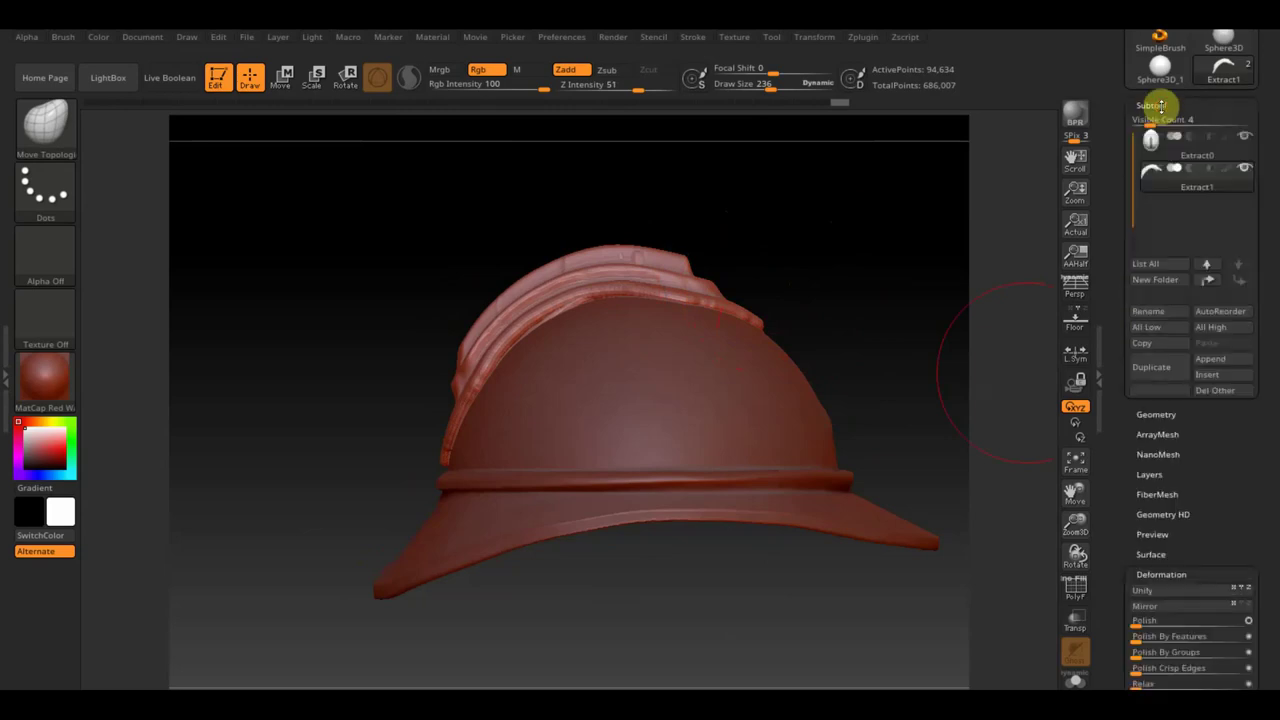
- Hide the Extract0 body, test a circular slice on the crest, then choose TrimCurve
{"action": "left_click", "coordinate": [1245, 137]}
{"action": "mouse_move", "coordinate": [903, 356]}
{"action": "left_mouse_down"}
{"action": "mouse_move", "coordinate": [894, 362]}
{"action": "mouse_move", "coordinate": [886, 229]}
{"action": "mouse_move", "coordinate": [892, 364]}
{"action": "left_mouse_up"}
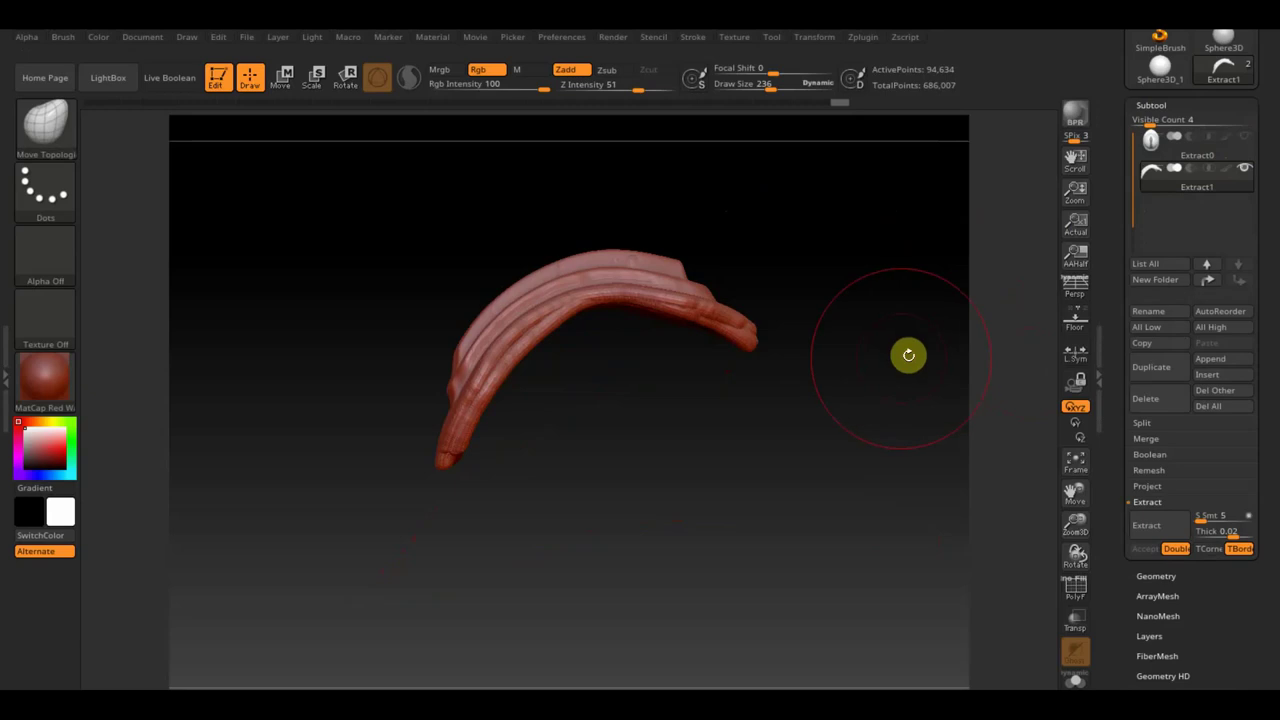
{"action": "key", "text": "ctrl+shift"}
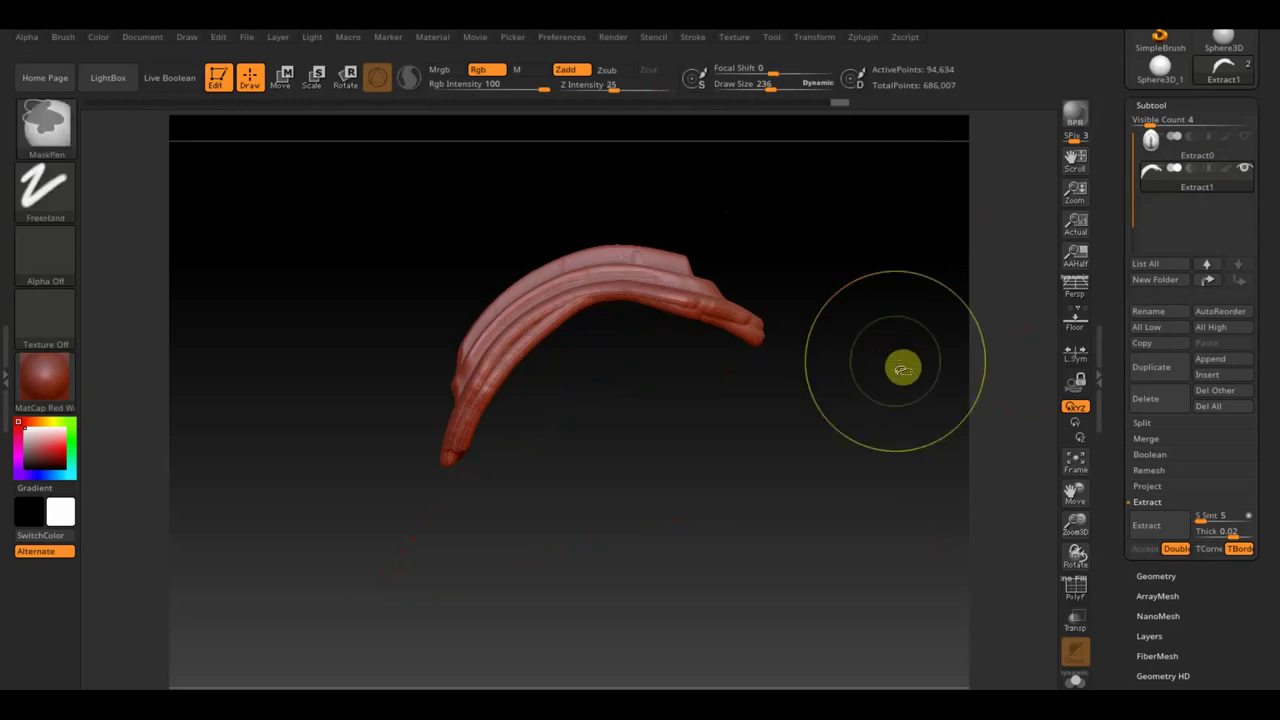
{"action": "mouse_move", "coordinate": [45, 125]}
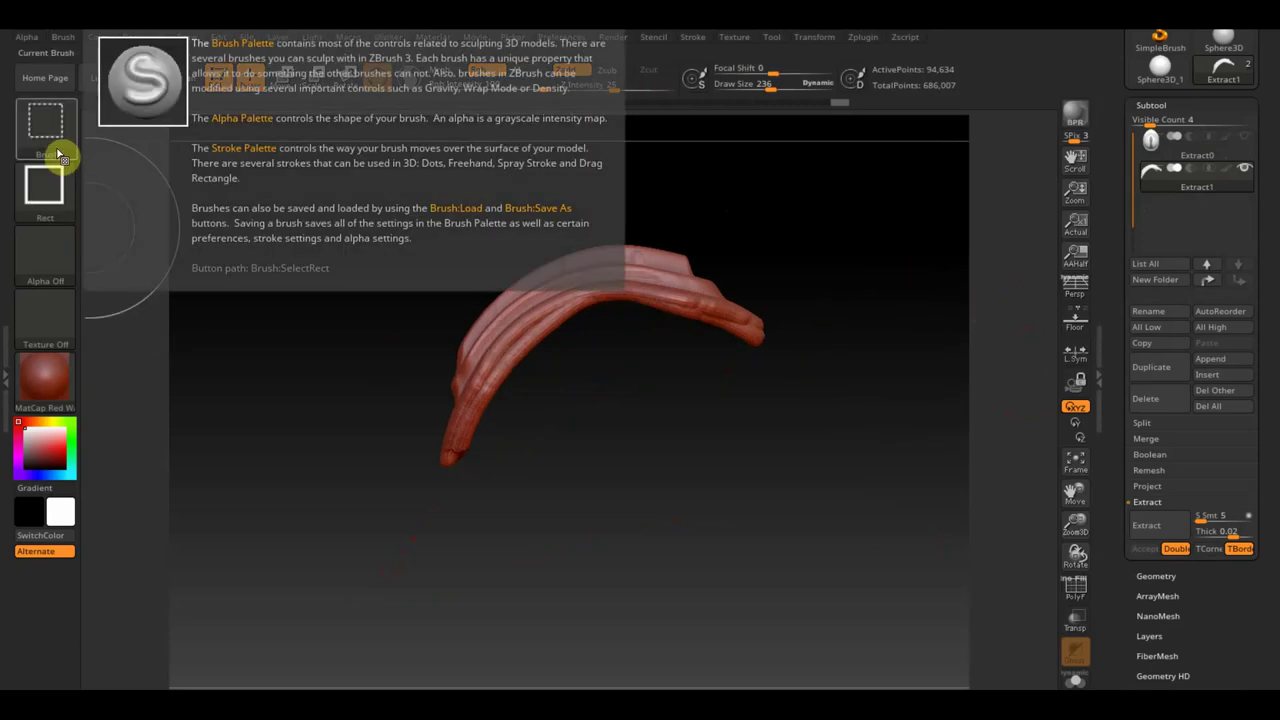
{"action": "left_click", "coordinate": [58, 155]}
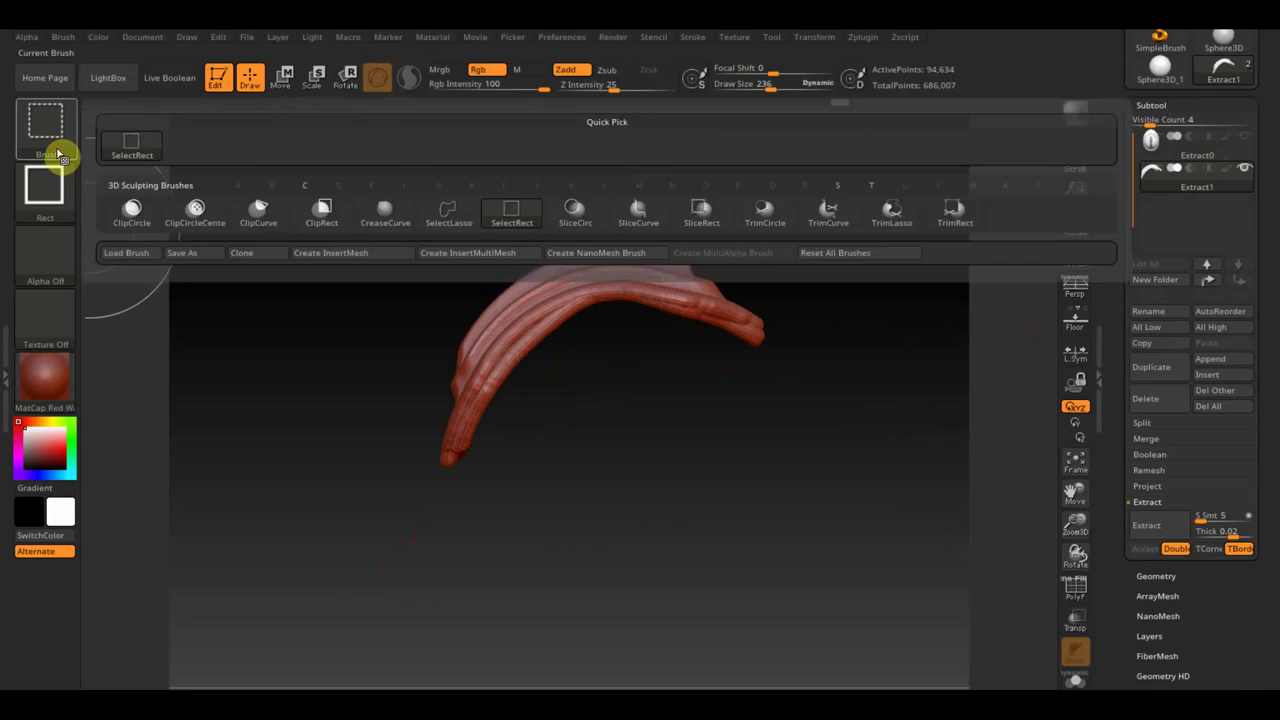
{"action": "left_click", "coordinate": [580, 218]}
{"action": "mouse_move", "coordinate": [836, 577]}
{"action": "left_mouse_down", "text": "ctrl+shift"}
{"action": "mouse_move", "coordinate": [607, 409]}
{"action": "mouse_move", "coordinate": [450, 330]}
{"action": "mouse_move", "coordinate": [491, 326]}
{"action": "mouse_move", "coordinate": [474, 294]}
{"action": "left_mouse_up", "text": "ctrl+shift"}
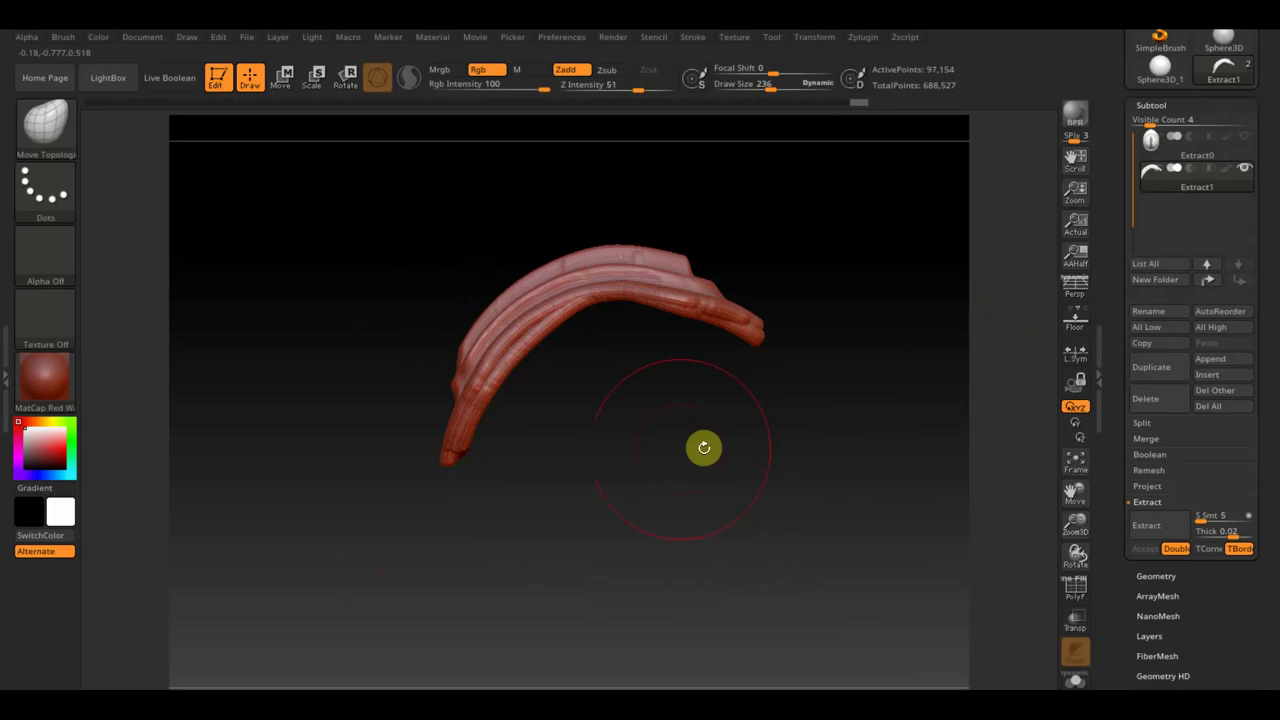
{"action": "left_click", "coordinate": [43, 118]}
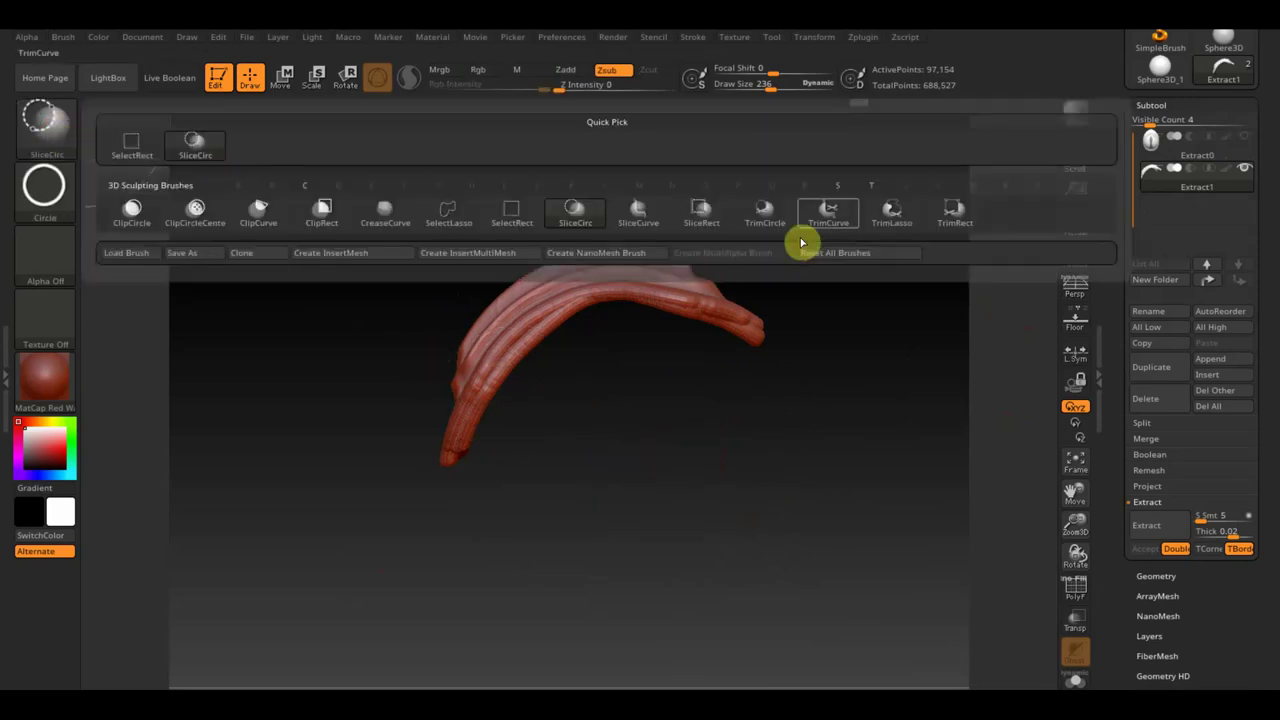
{"action": "mouse_move", "coordinate": [828, 213]}
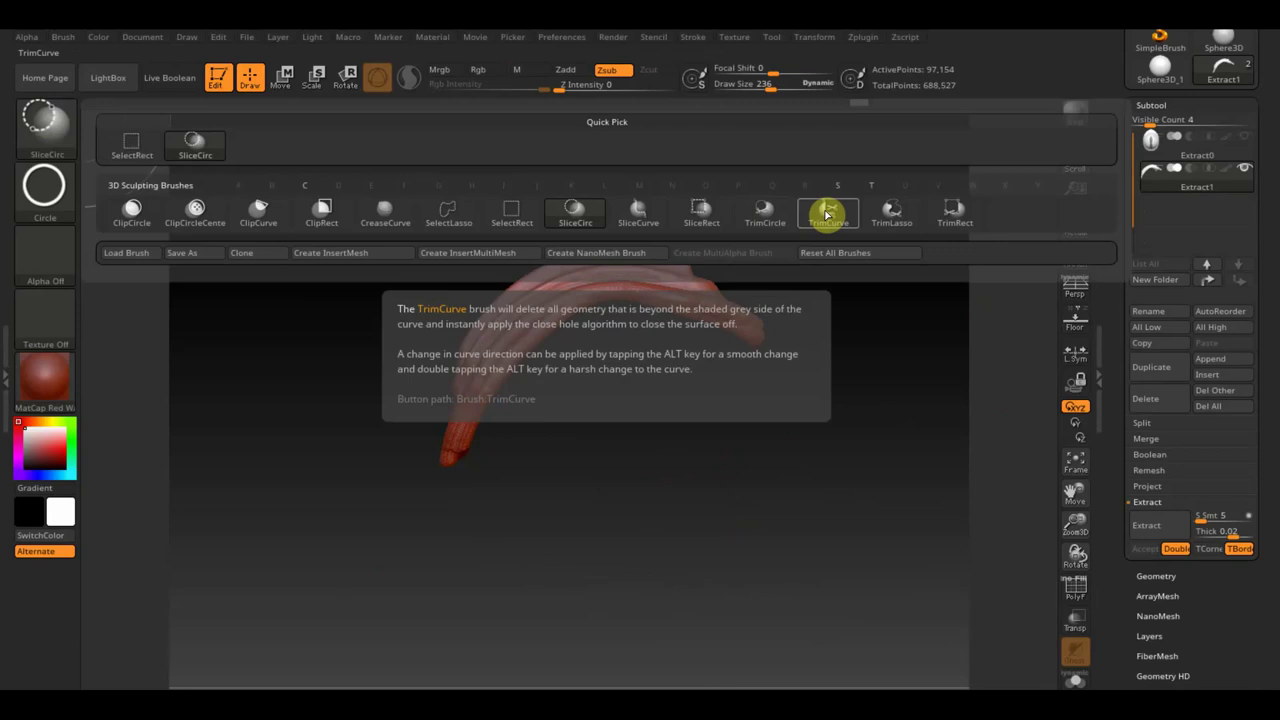
{"action": "left_click", "coordinate": [826, 215]}
- Trim the crest end along a drawn curve, leaving 97,969 active points
{"action": "mouse_move", "coordinate": [850, 466]}
{"action": "left_mouse_down"}
{"action": "mouse_move", "coordinate": [748, 421]}
{"action": "mouse_move", "coordinate": [754, 341]}
{"action": "mouse_move", "coordinate": [685, 316]}
{"action": "mouse_move", "coordinate": [583, 331]}
{"action": "mouse_move", "coordinate": [497, 454]}
{"action": "mouse_move", "coordinate": [459, 443]}
{"action": "left_mouse_up"}
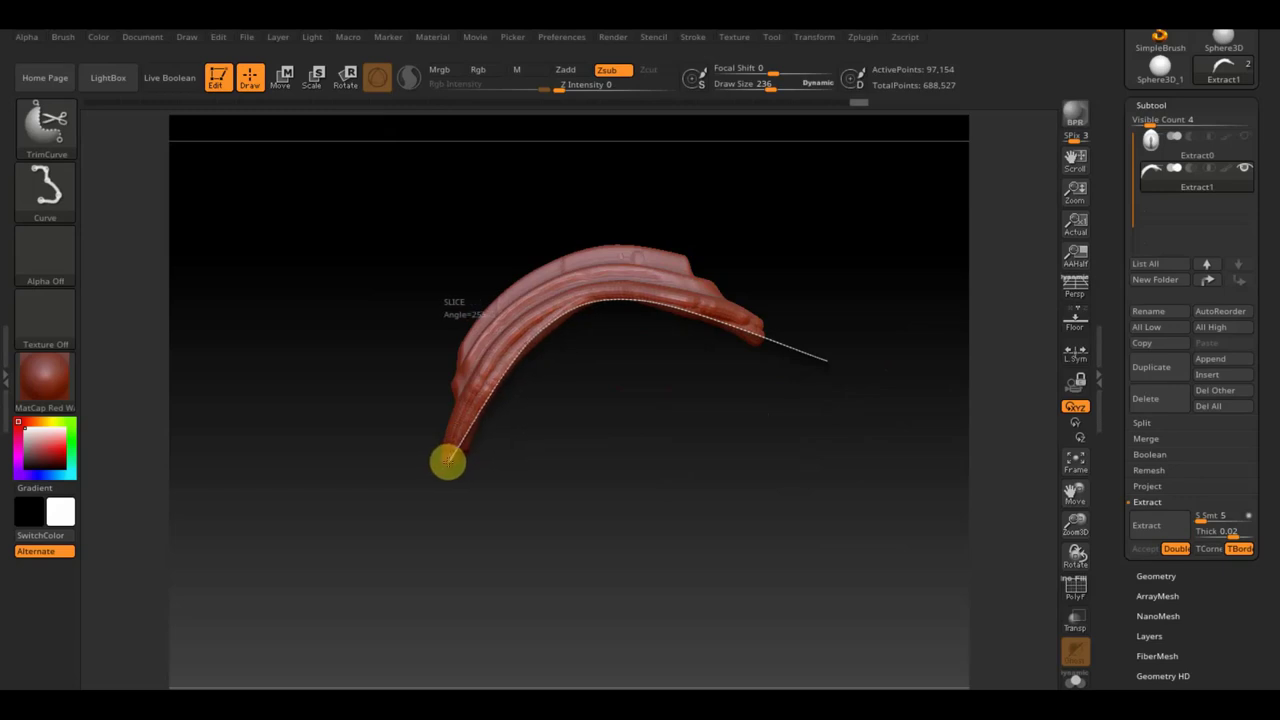
{"action": "left_click_drag", "start_coordinate": [448, 461], "coordinate": [446, 458]}
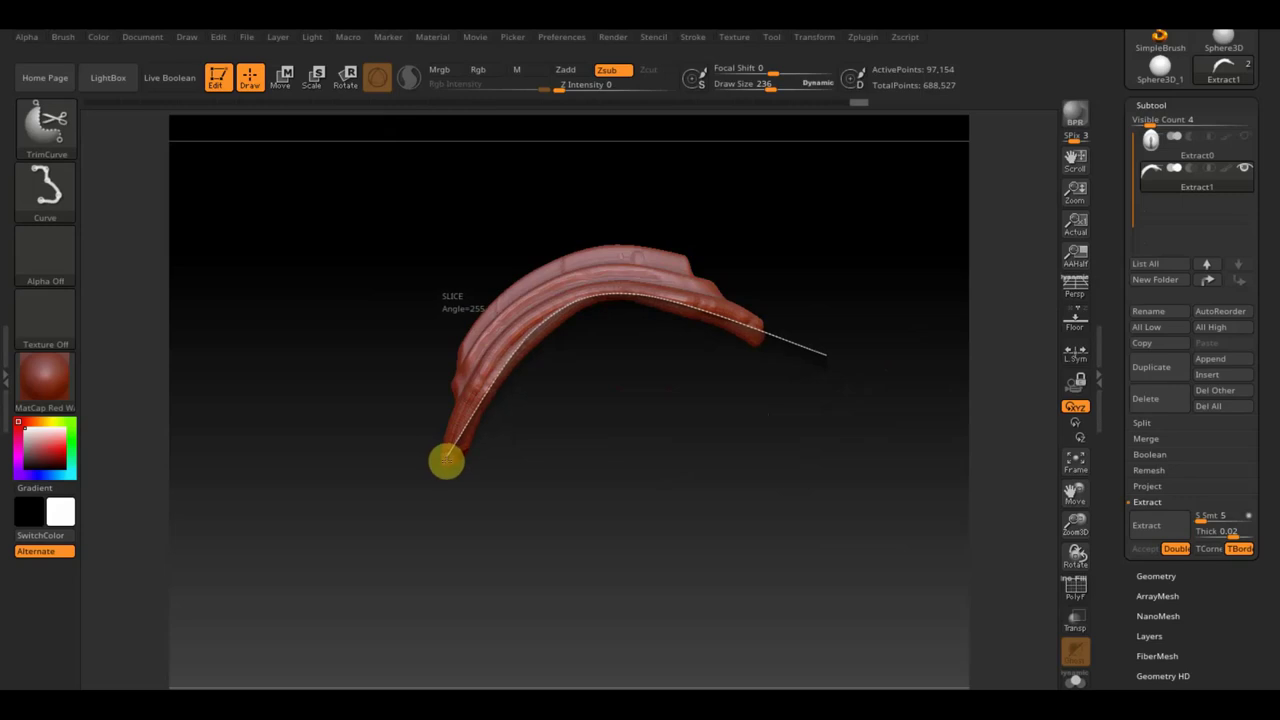
{"action": "left_click_drag", "start_coordinate": [447, 457], "coordinate": [449, 461], "text": "ctrl+shift"}
- View the crest end-on and start a second trim curve along its edge
{"action": "mouse_move", "coordinate": [645, 452]}
{"action": "left_mouse_down"}
{"action": "mouse_move", "coordinate": [617, 306]}
{"action": "mouse_move", "coordinate": [717, 486]}
{"action": "mouse_move", "coordinate": [669, 446]}
{"action": "mouse_move", "coordinate": [657, 380]}
{"action": "mouse_move", "coordinate": [656, 478]}
{"action": "mouse_move", "coordinate": [660, 437]}
{"action": "left_mouse_up"}
{"action": "key", "text": "ctrl+shift"}
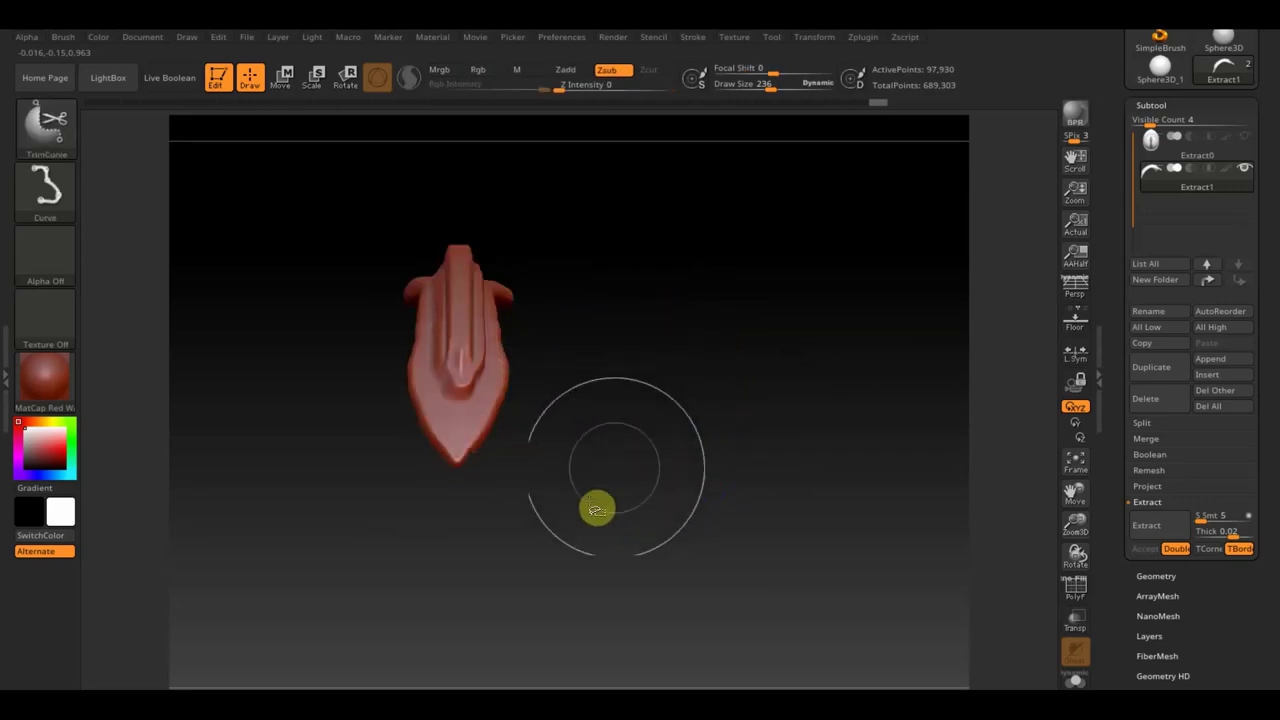
{"action": "mouse_move", "coordinate": [433, 568]}
{"action": "left_mouse_down", "text": "ctrl+shift"}
{"action": "mouse_move", "coordinate": [511, 380]}
{"action": "mouse_move", "coordinate": [420, 422]}
{"action": "mouse_move", "coordinate": [529, 480]}
{"action": "mouse_move", "coordinate": [460, 623]}
{"action": "mouse_move", "coordinate": [540, 334]}
{"action": "mouse_move", "coordinate": [499, 422]}
{"action": "left_mouse_up", "text": "ctrl+shift"}
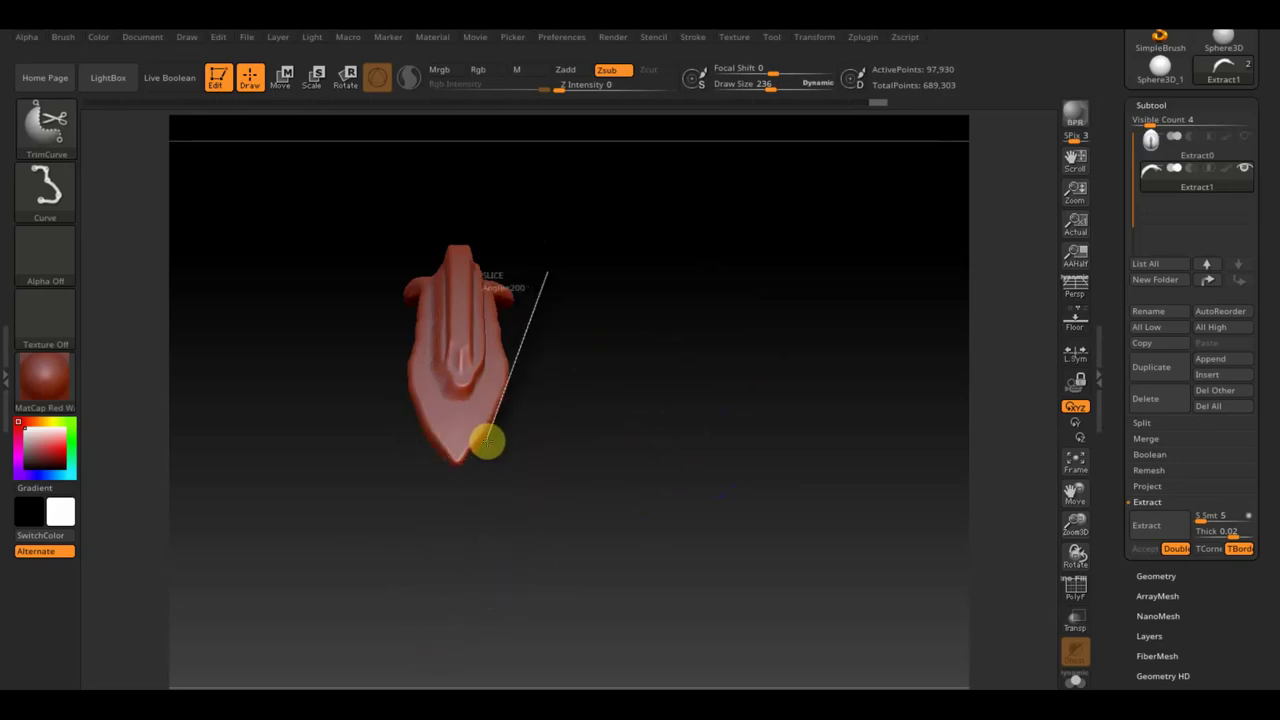
{"action": "left_click_drag", "start_coordinate": [487, 436], "coordinate": [432, 495], "text": "ctrl+shift"}
- Apply the pending trim, then cut a curved TrimCurve trim across the crest's top corner
{"action": "mouse_move", "coordinate": [546, 431]}
{"action": "left_mouse_down"}
{"action": "mouse_move", "coordinate": [589, 434]}
{"action": "mouse_move", "coordinate": [593, 468]}
{"action": "mouse_move", "coordinate": [626, 389]}
{"action": "mouse_move", "coordinate": [646, 509]}
{"action": "mouse_move", "coordinate": [636, 485]}
{"action": "mouse_move", "coordinate": [664, 370]}
{"action": "mouse_move", "coordinate": [677, 366]}
{"action": "left_mouse_up"}
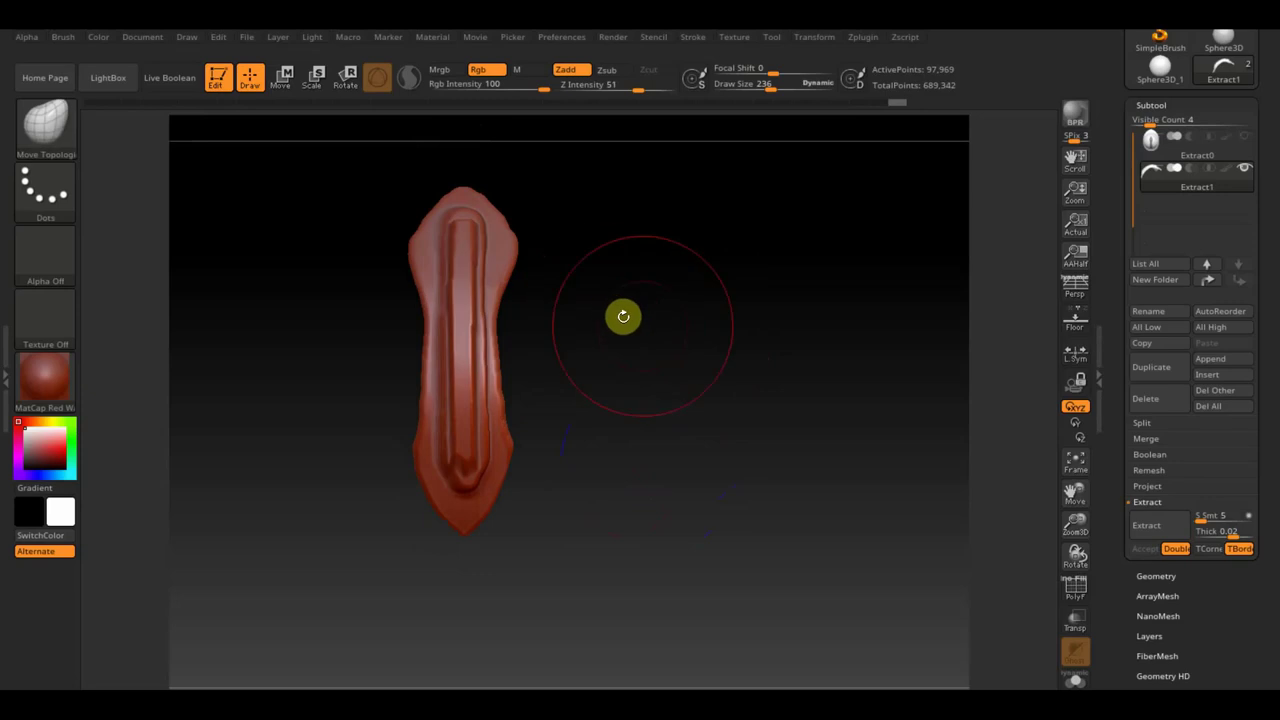
{"action": "left_click_drag", "start_coordinate": [440, 161], "coordinate": [513, 220], "text": "ctrl+shift"}
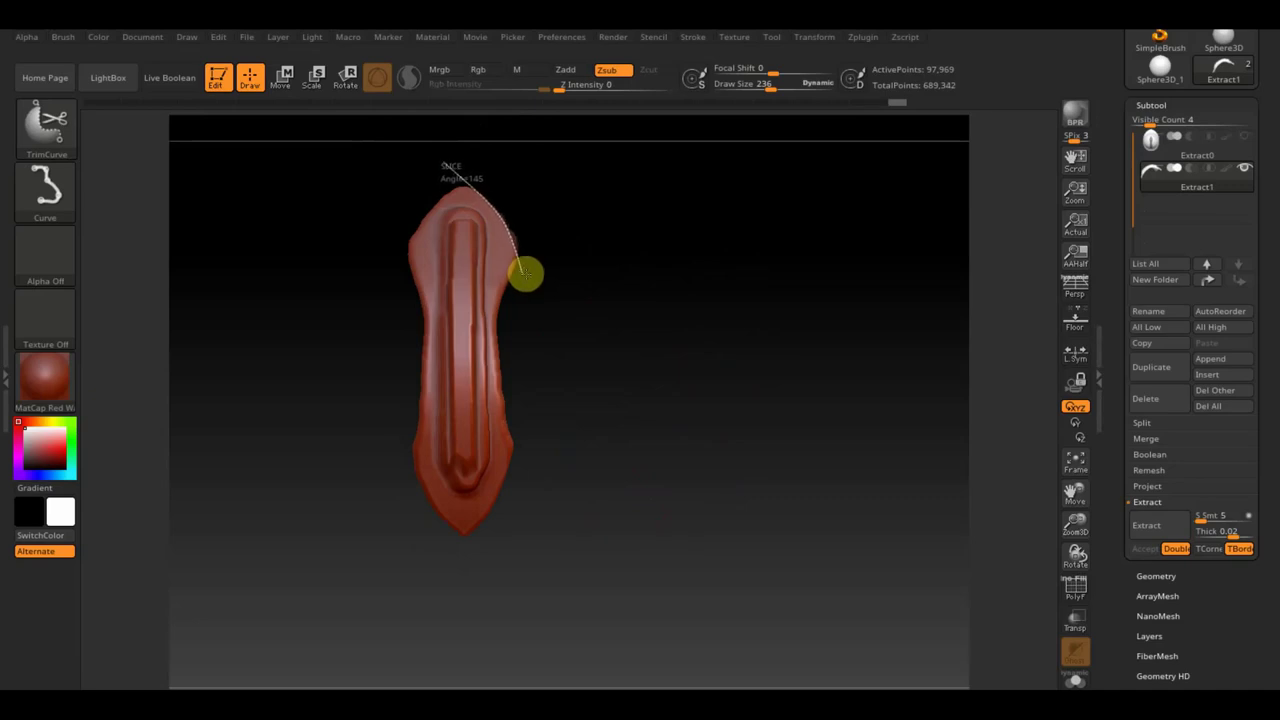
{"action": "left_click_drag", "start_coordinate": [525, 273], "coordinate": [526, 274], "text": "ctrl+shift"}
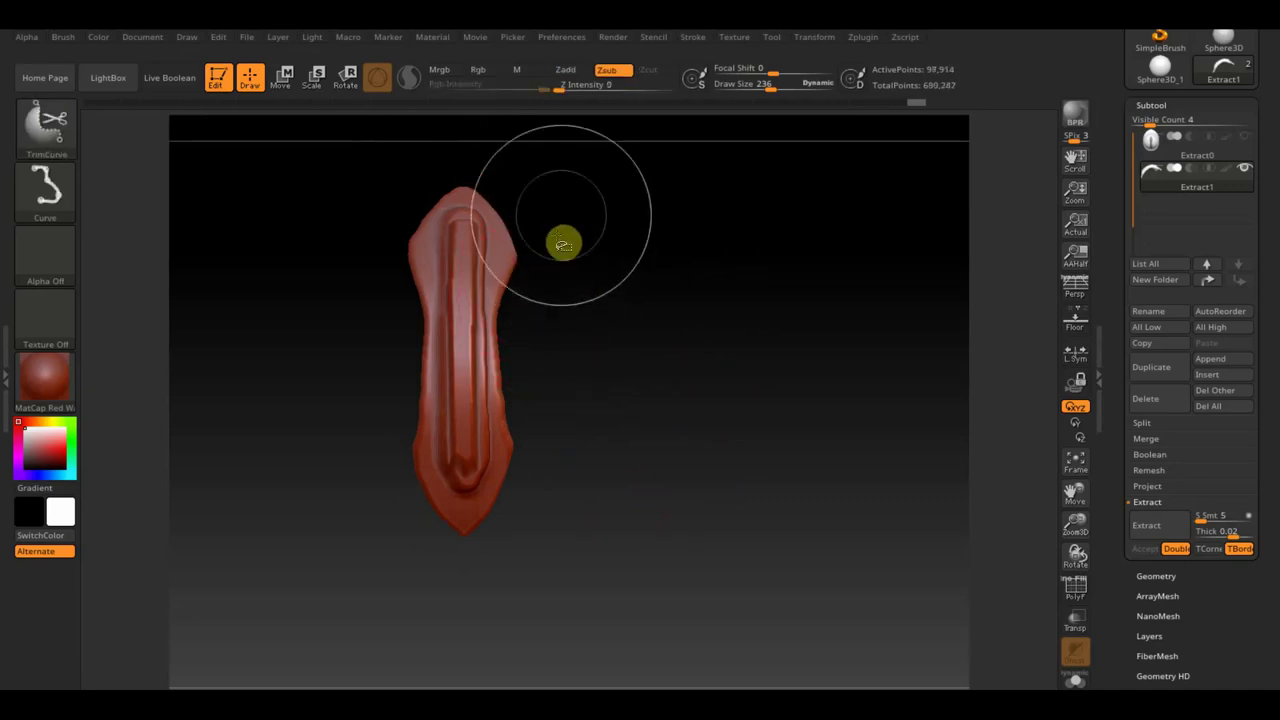
- Trim a second curved cut down the crest's right side to taper its outline
{"action": "mouse_move", "coordinate": [552, 210]}
{"action": "left_mouse_down", "text": "ctrl+shift"}
{"action": "mouse_move", "coordinate": [502, 303]}
{"action": "mouse_move", "coordinate": [513, 280]}
{"action": "left_mouse_up", "text": "ctrl+shift"}
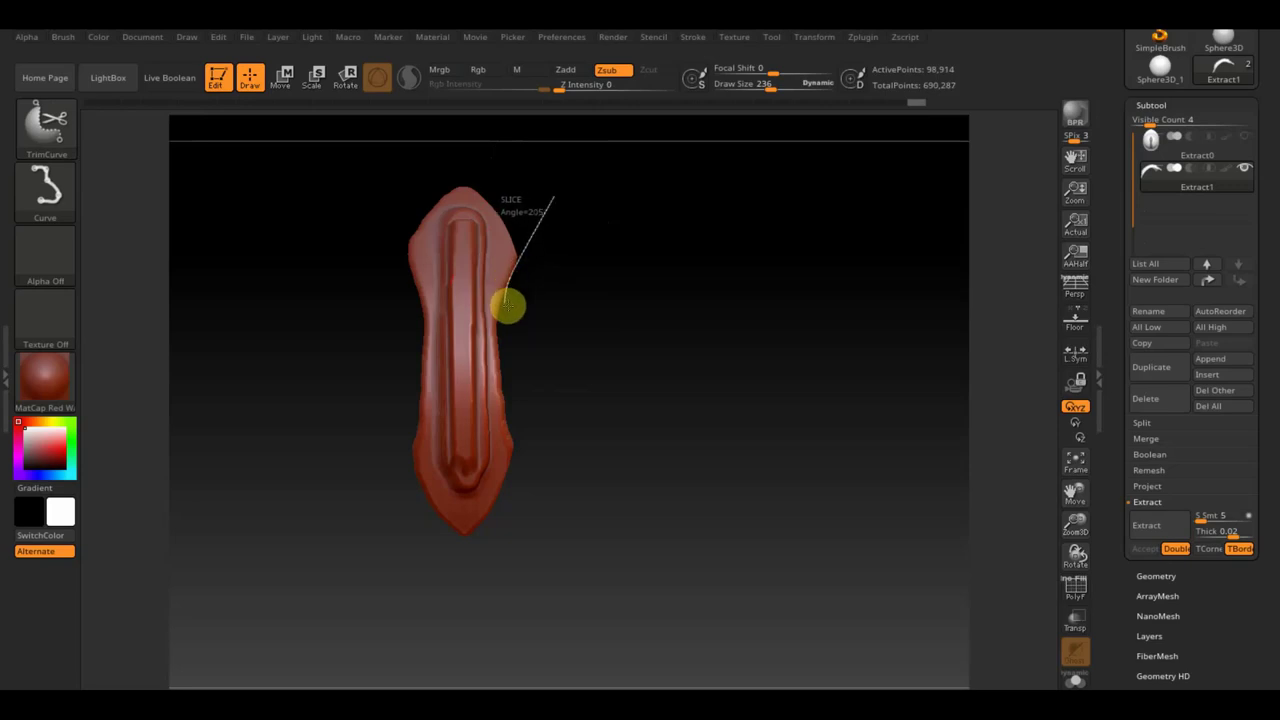
{"action": "mouse_move", "coordinate": [499, 330]}
{"action": "left_mouse_down", "text": "ctrl+shift"}
{"action": "mouse_move", "coordinate": [500, 394]}
{"action": "mouse_move", "coordinate": [529, 437]}
{"action": "mouse_move", "coordinate": [534, 484]}
{"action": "left_mouse_up", "text": "ctrl+shift"}
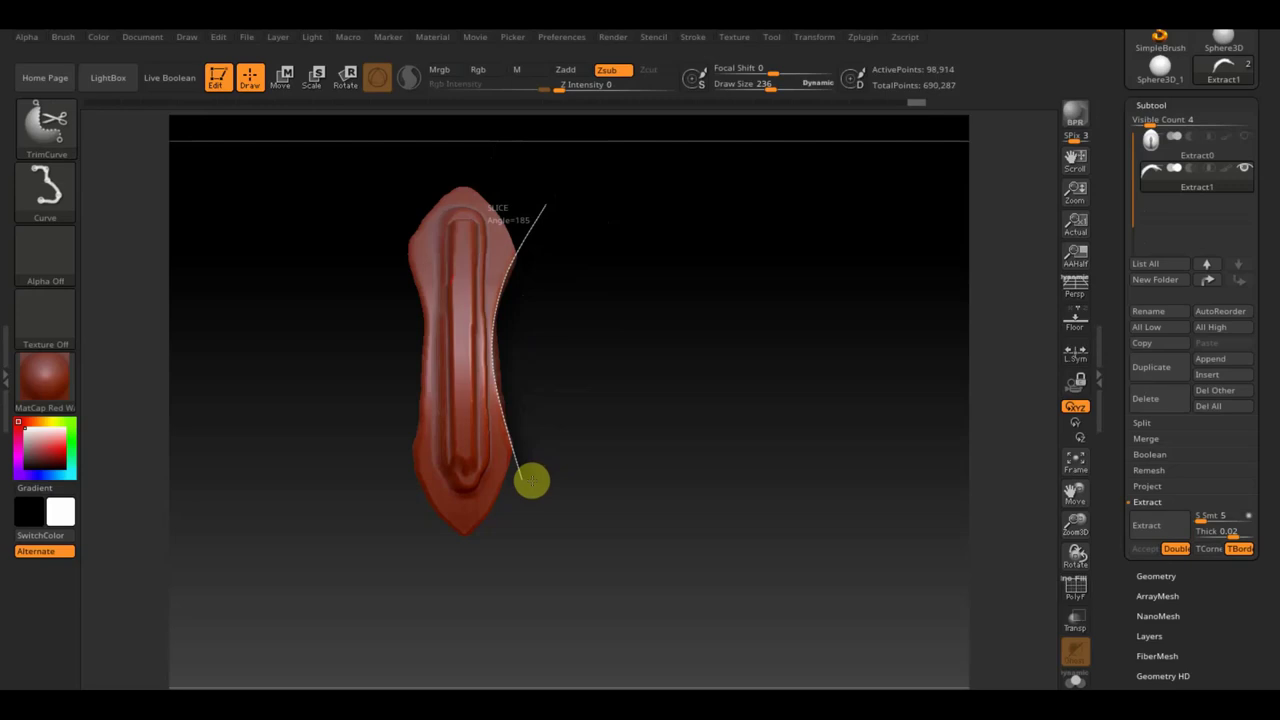
{"action": "left_click_drag", "start_coordinate": [550, 462], "coordinate": [552, 460], "text": "ctrl+shift"}
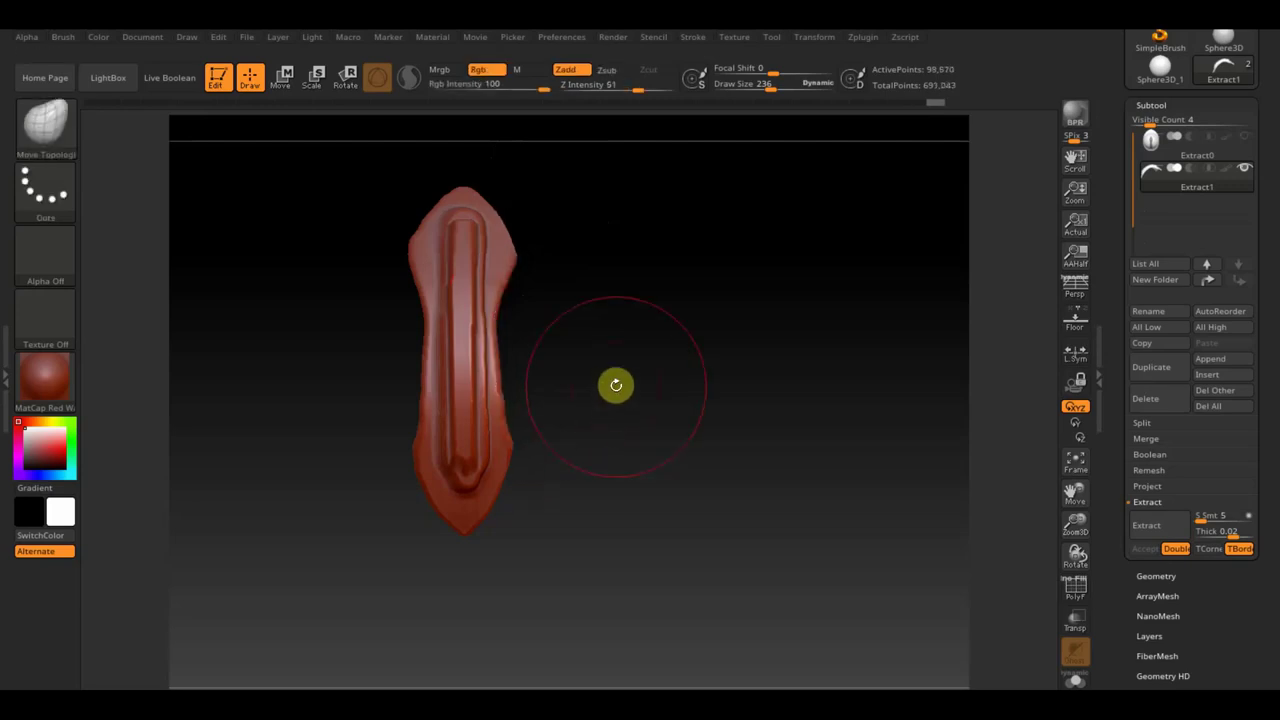
{"action": "mouse_move", "coordinate": [616, 382]}
{"action": "left_mouse_down"}
{"action": "mouse_move", "coordinate": [631, 374]}
{"action": "mouse_move", "coordinate": [586, 340]}
{"action": "mouse_move", "coordinate": [534, 340]}
{"action": "mouse_move", "coordinate": [640, 344]}
{"action": "left_mouse_up"}
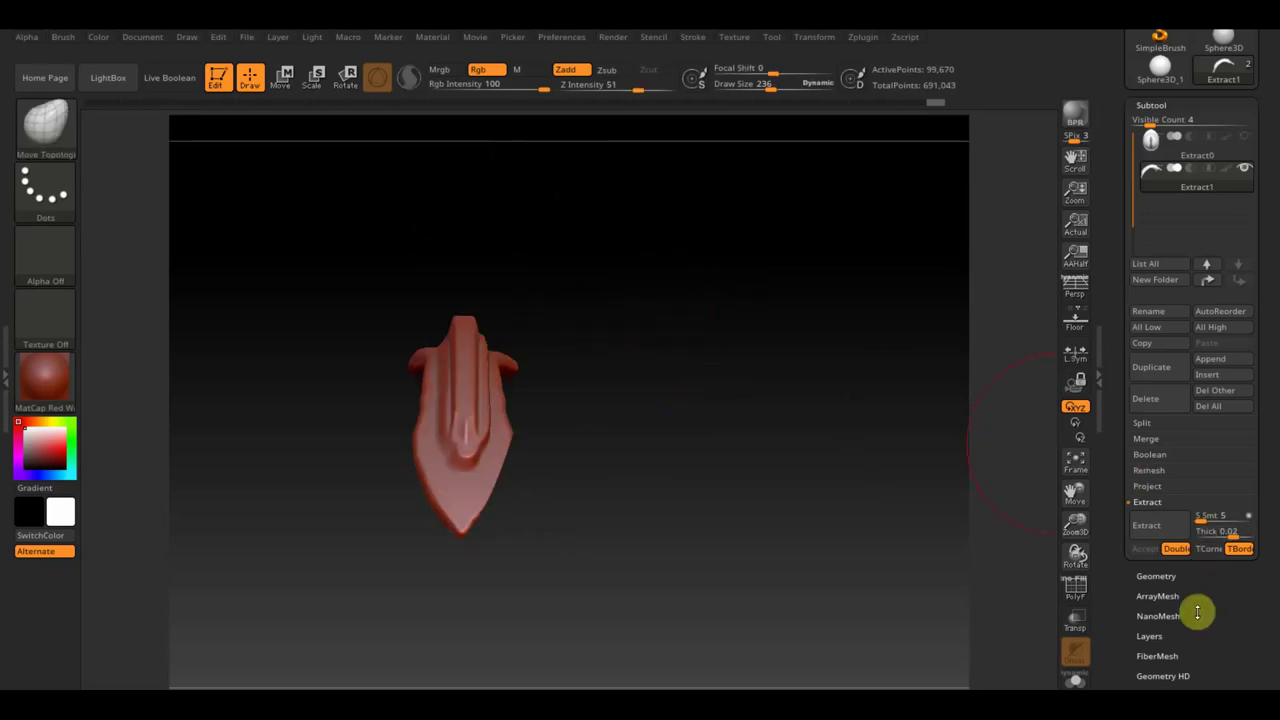
- Apply Mirror And Weld to the Extract1 crest and orbit around to confirm both sides match
{"action": "left_click", "coordinate": [1166, 578]}
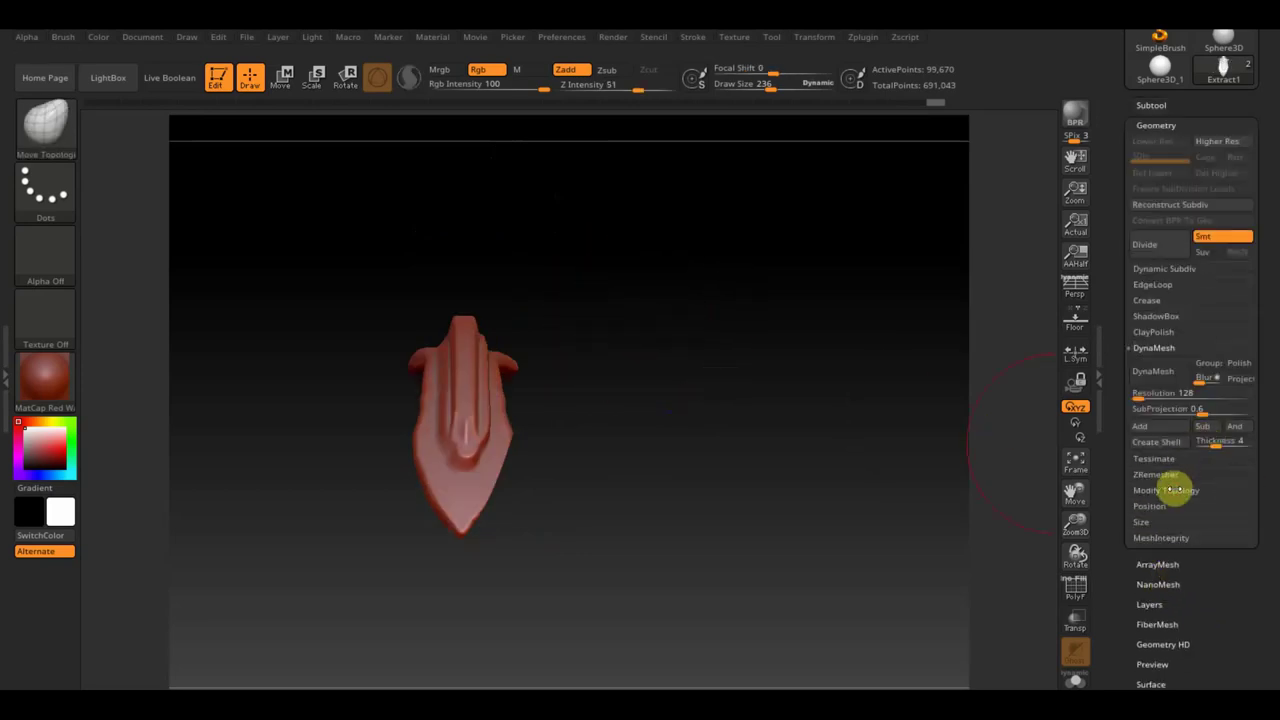
{"action": "left_click", "coordinate": [1190, 442]}
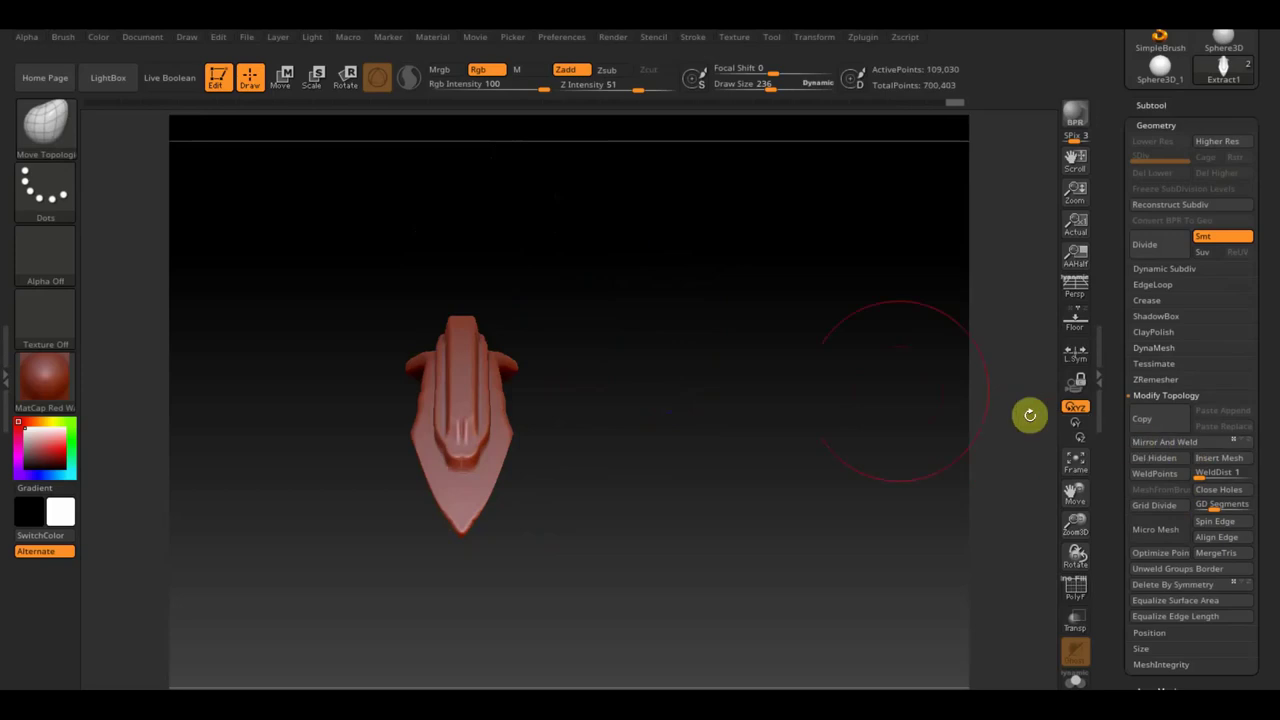
{"action": "mouse_move", "coordinate": [740, 414]}
{"action": "left_mouse_down"}
{"action": "mouse_move", "coordinate": [737, 505]}
{"action": "mouse_move", "coordinate": [746, 334]}
{"action": "mouse_move", "coordinate": [718, 357]}
{"action": "mouse_move", "coordinate": [631, 374]}
{"action": "mouse_move", "coordinate": [669, 431]}
{"action": "mouse_move", "coordinate": [753, 331]}
{"action": "mouse_move", "coordinate": [766, 417]}
{"action": "mouse_move", "coordinate": [783, 400]}
{"action": "mouse_move", "coordinate": [738, 492]}
{"action": "mouse_move", "coordinate": [814, 397]}
{"action": "mouse_move", "coordinate": [806, 417]}
{"action": "left_mouse_up"}
{"action": "mouse_move", "coordinate": [761, 492]}
{"action": "left_mouse_down"}
{"action": "mouse_move", "coordinate": [740, 463]}
{"action": "mouse_move", "coordinate": [746, 329]}
{"action": "mouse_move", "coordinate": [736, 337]}
{"action": "left_mouse_up"}
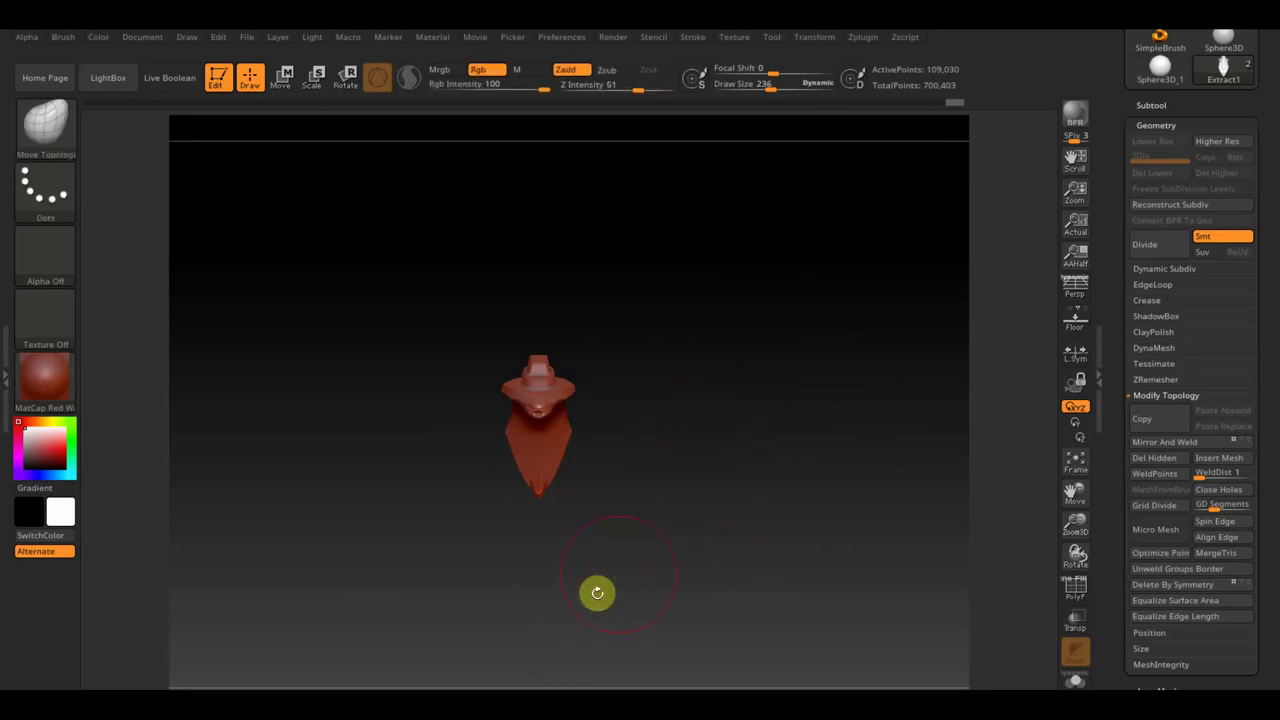
{"action": "mouse_move", "coordinate": [629, 557]}
{"action": "left_mouse_down"}
{"action": "mouse_move", "coordinate": [749, 557]}
{"action": "mouse_move", "coordinate": [729, 557]}
{"action": "left_mouse_up"}
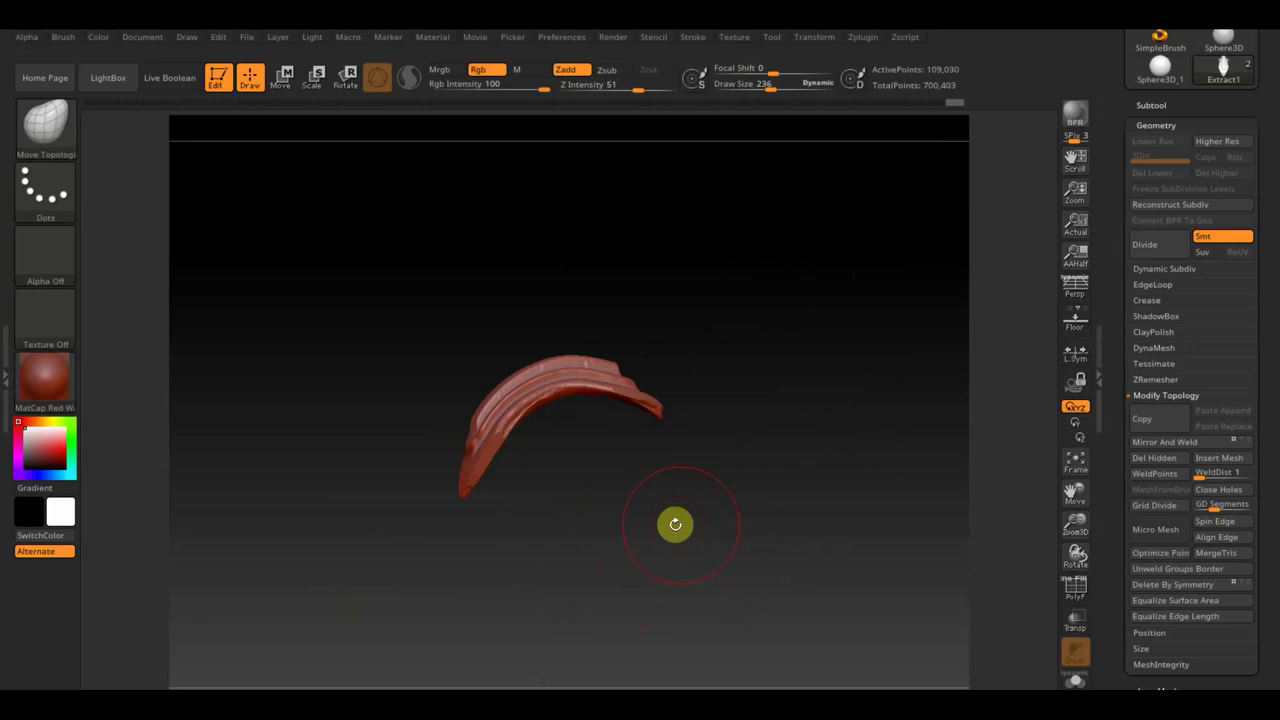
{"action": "key", "text": "ctrl+shift"}
{"action": "key", "text": "ctrl"}
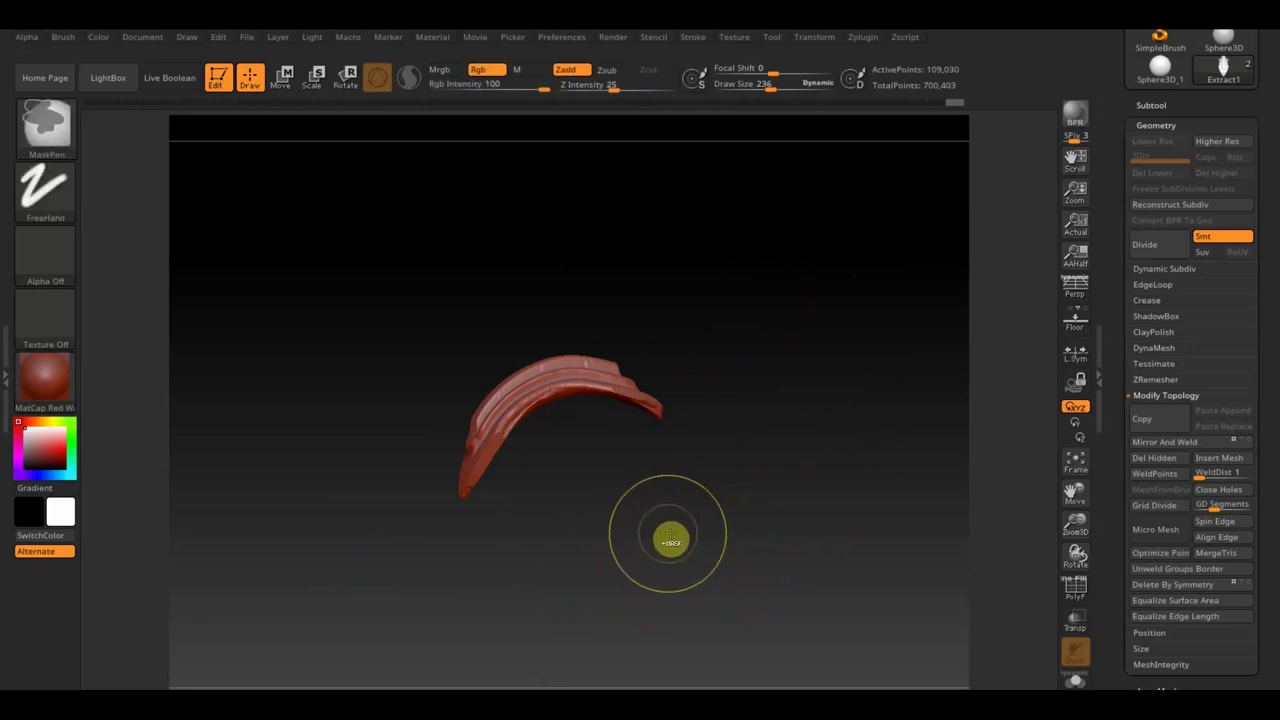
{"action": "left_click_drag", "start_coordinate": [671, 528], "coordinate": [614, 403]}
{"action": "left_click_drag", "start_coordinate": [716, 510], "coordinate": [783, 526]}
{"action": "key", "text": "ctrl+shift"}
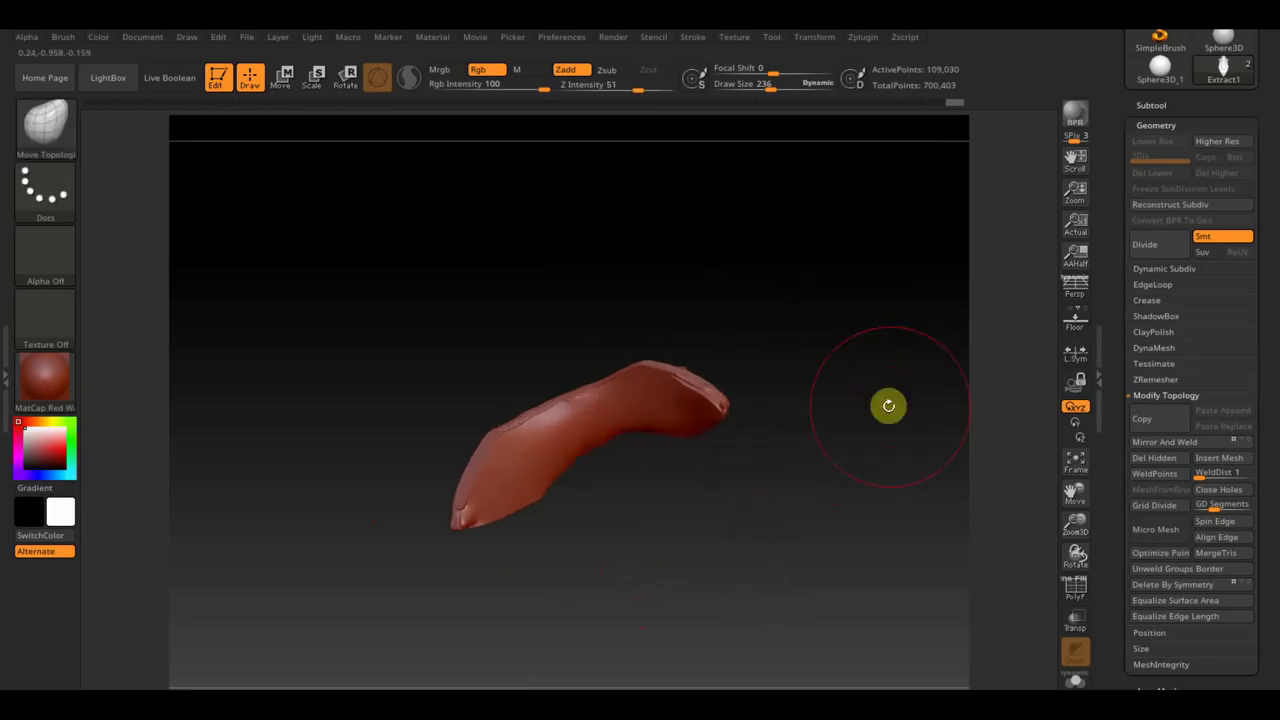
{"action": "left_click", "coordinate": [1163, 347]}
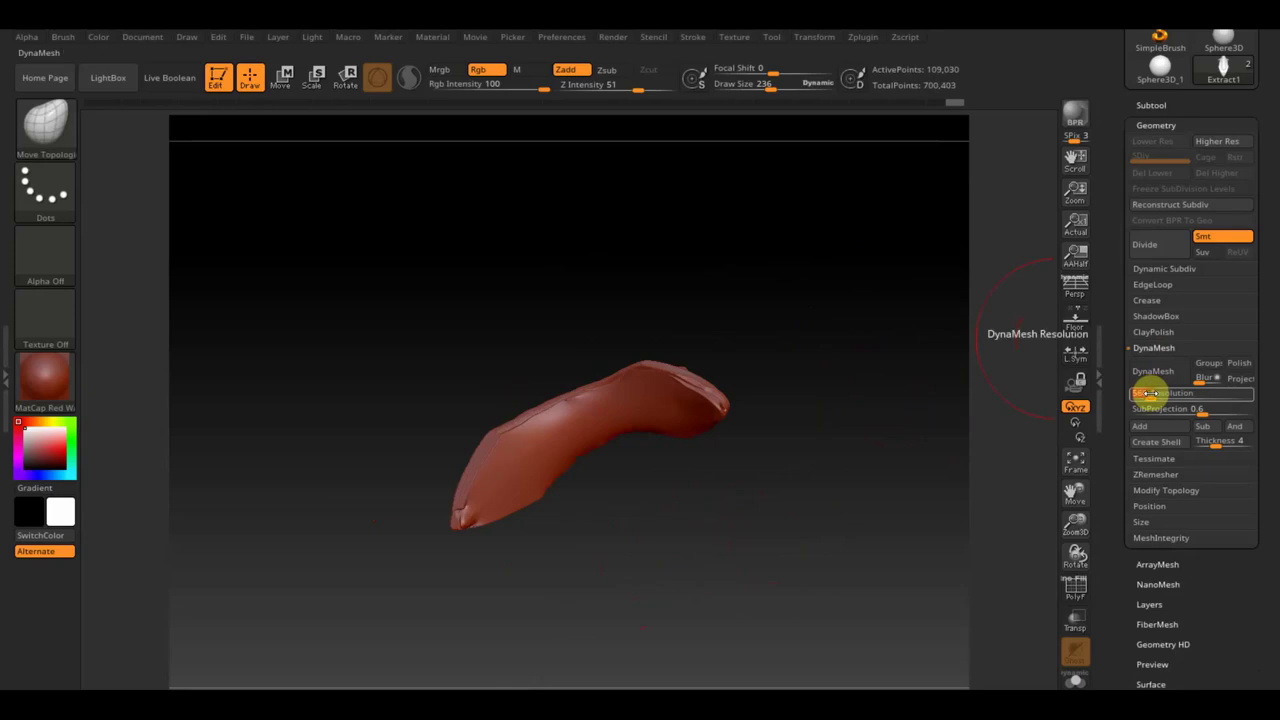
- DynaMesh the crest at resolution 560 and reduce Draw Size to 77
{"action": "left_click", "coordinate": [1155, 372]}
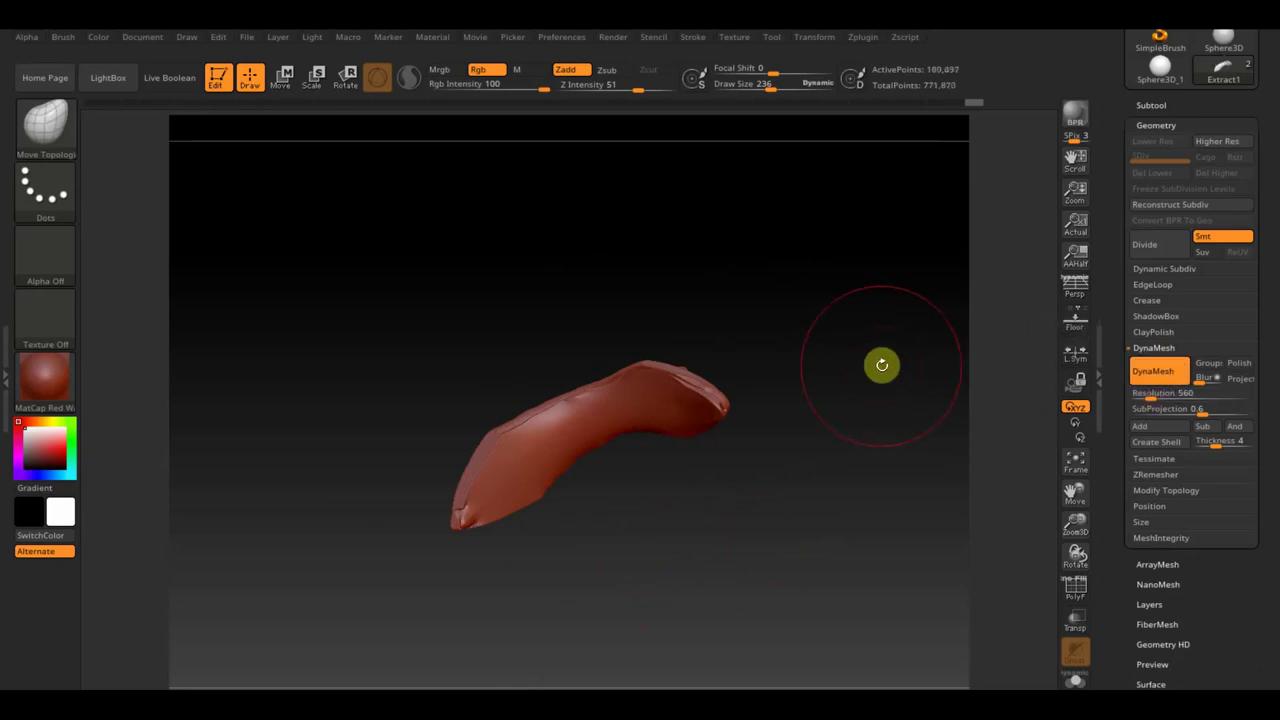
{"action": "mouse_move", "coordinate": [878, 369]}
{"action": "left_mouse_down"}
{"action": "mouse_move", "coordinate": [889, 386]}
{"action": "mouse_move", "coordinate": [897, 349]}
{"action": "left_mouse_up"}
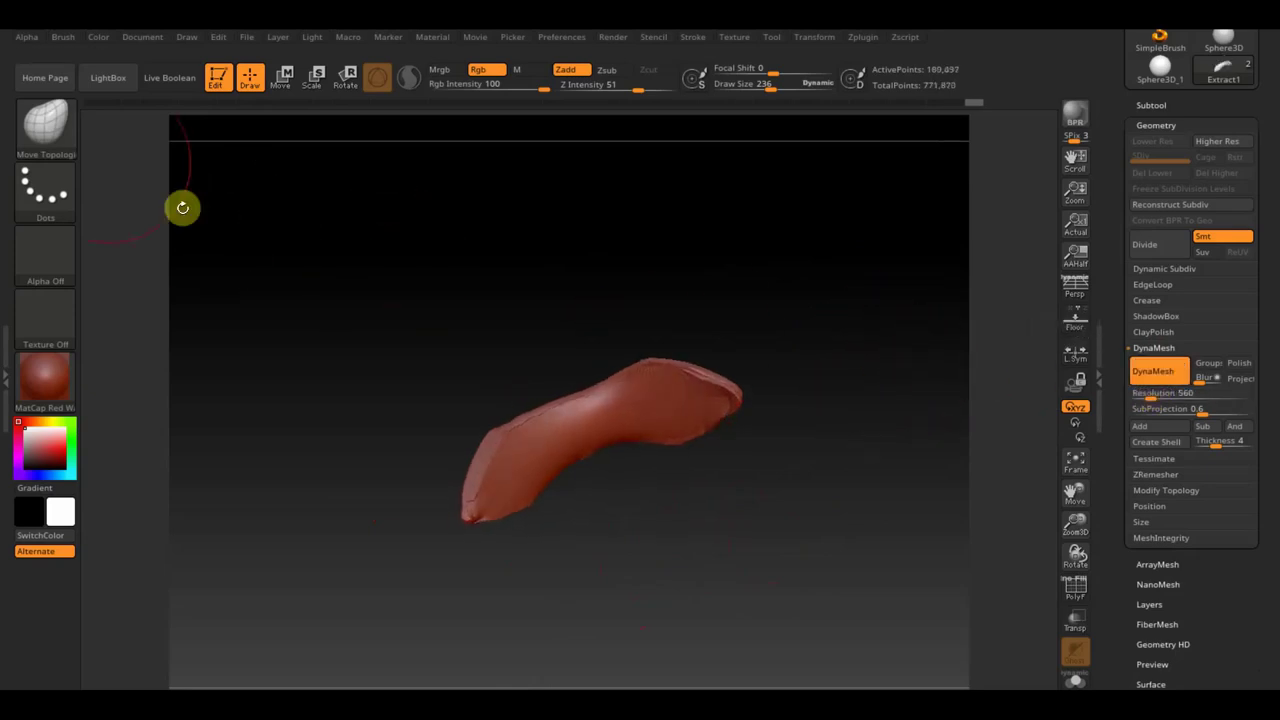
{"action": "left_click_drag", "start_coordinate": [778, 84], "coordinate": [751, 91]}
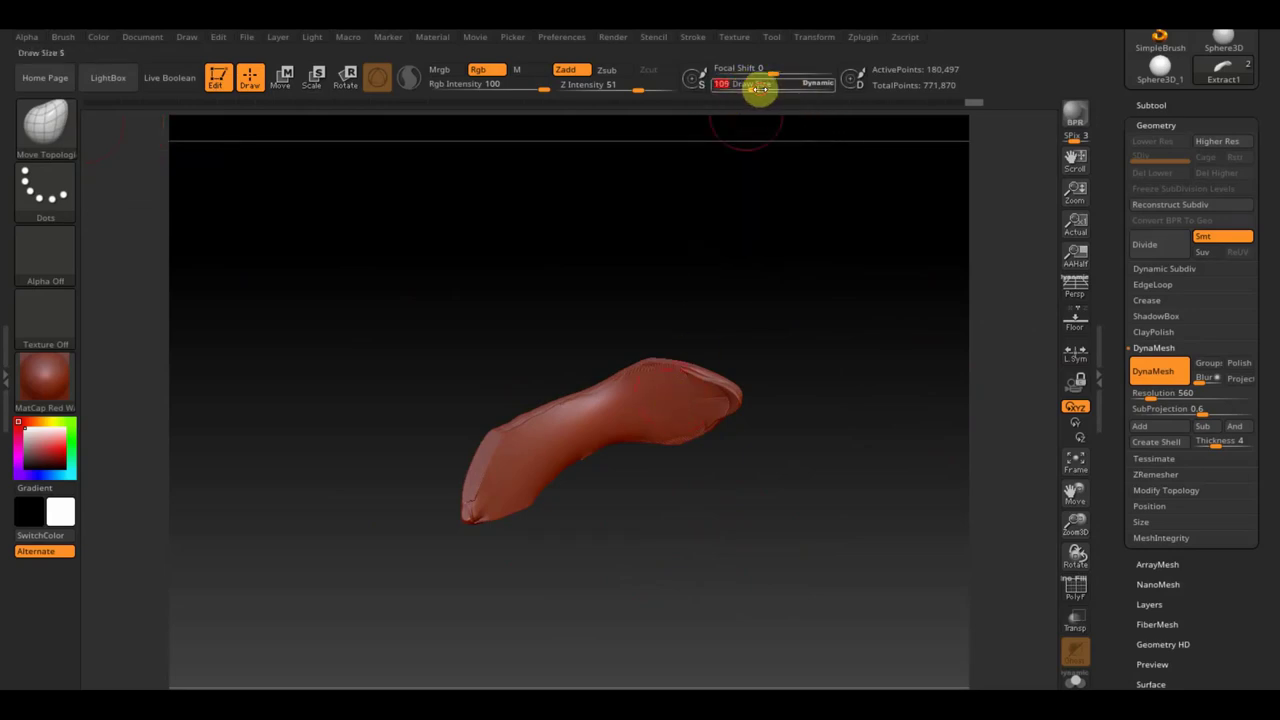
{"action": "left_click_drag", "start_coordinate": [837, 386], "coordinate": [779, 433], "text": "shift"}
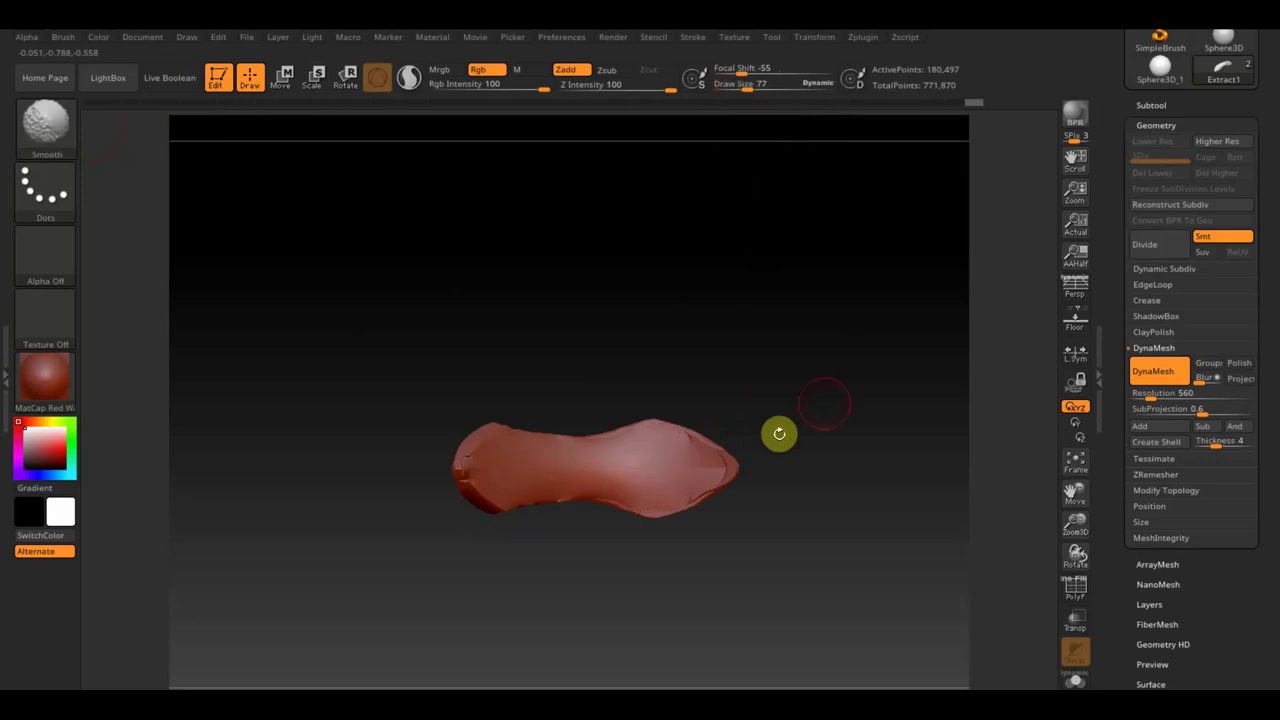
{"action": "key", "text": "ctrl"}
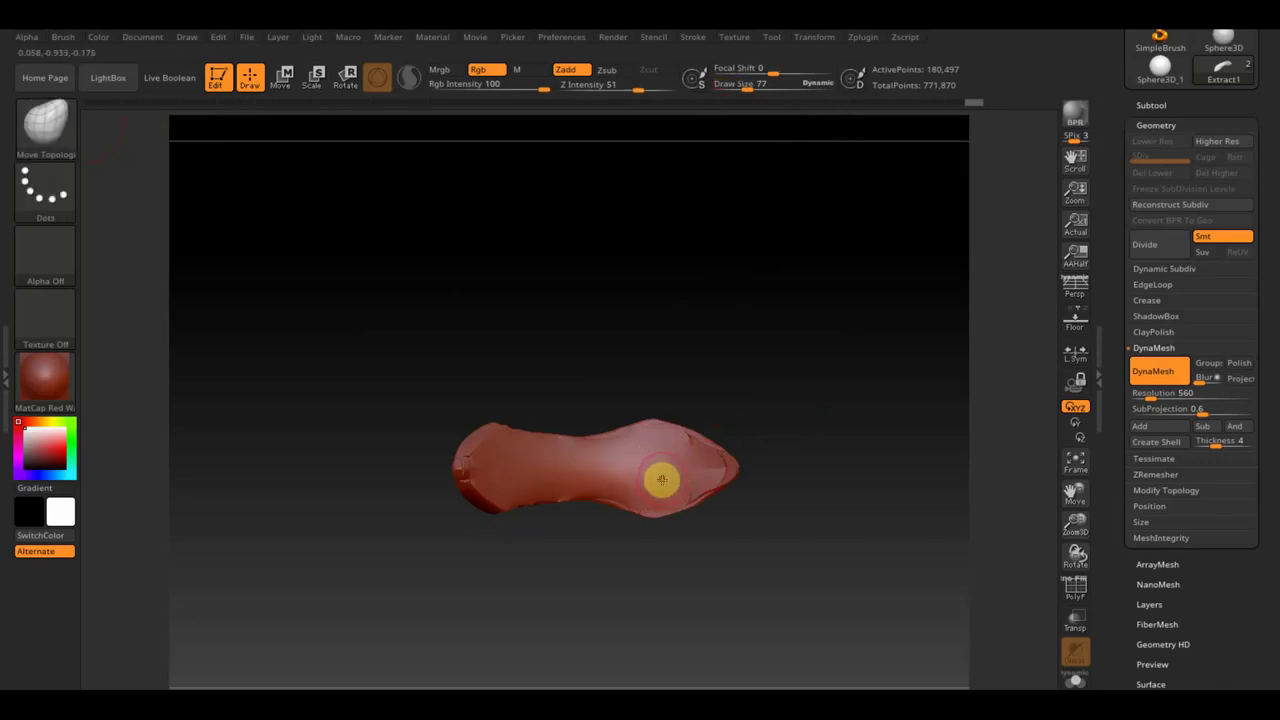
{"action": "key", "text": "ctrl"}
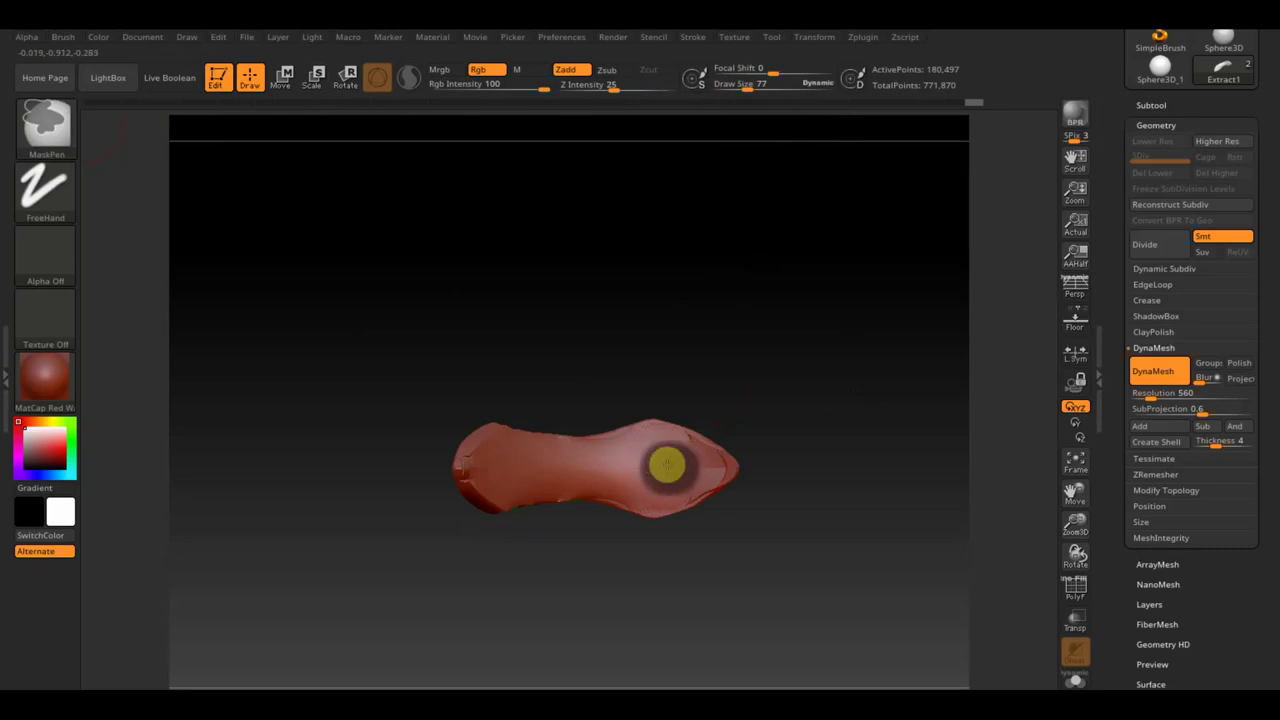
- Mask along the crest groove, box-mask the remainder, and Ctrl-click to cover the whole crest
{"action": "left_click_drag", "start_coordinate": [621, 464], "coordinate": [550, 466], "text": "ctrl"}
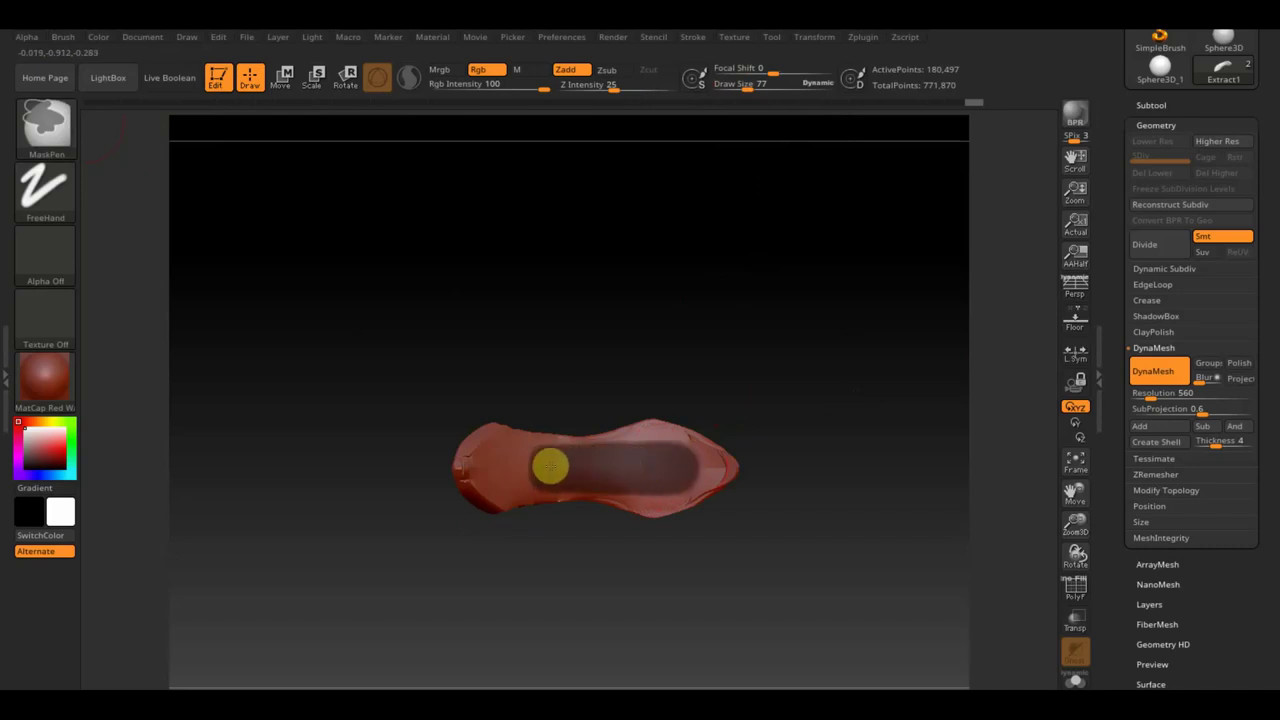
{"action": "left_click_drag", "start_coordinate": [609, 375], "coordinate": [589, 371]}
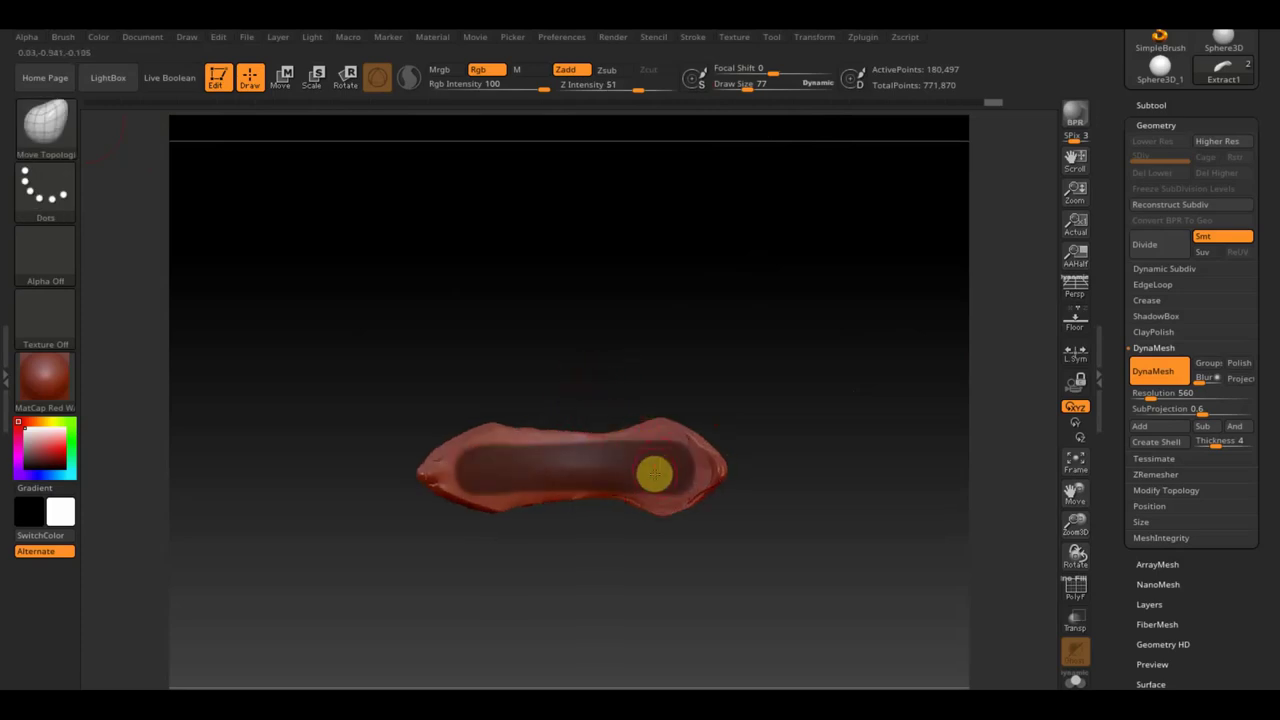
{"action": "key", "text": "ctrl"}
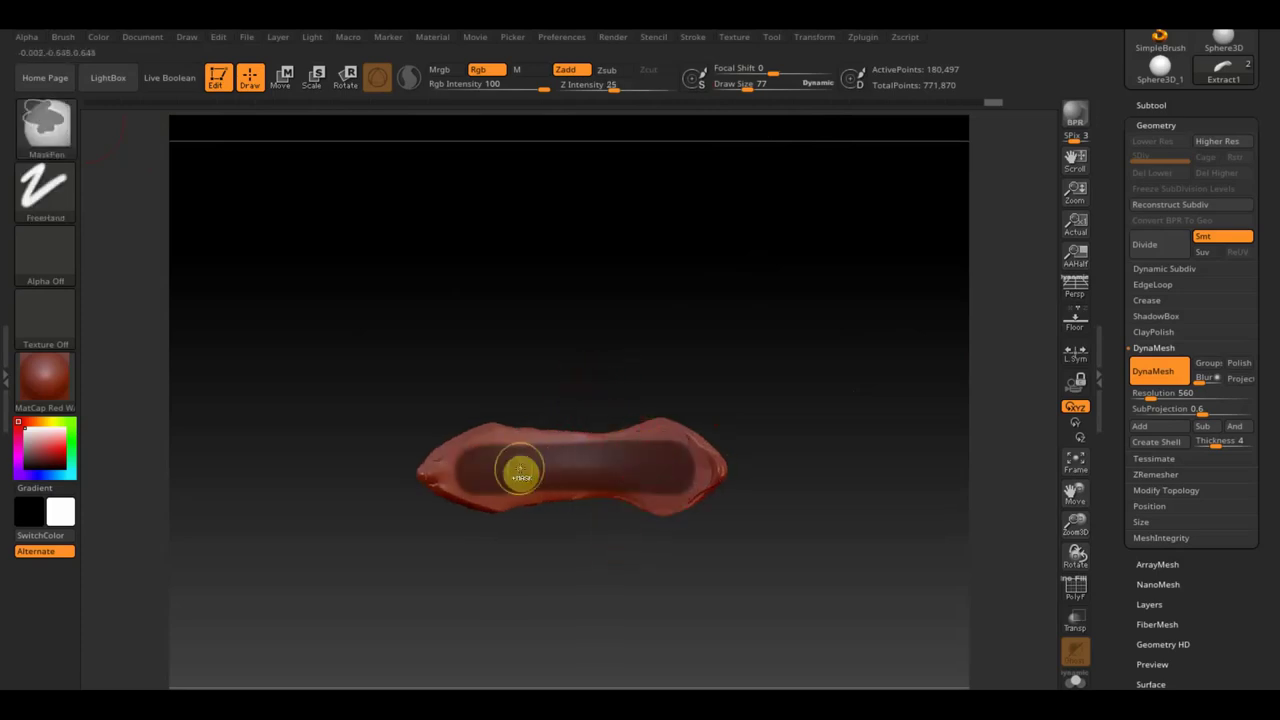
{"action": "left_click_drag", "start_coordinate": [812, 606], "coordinate": [423, 490], "text": "ctrl"}
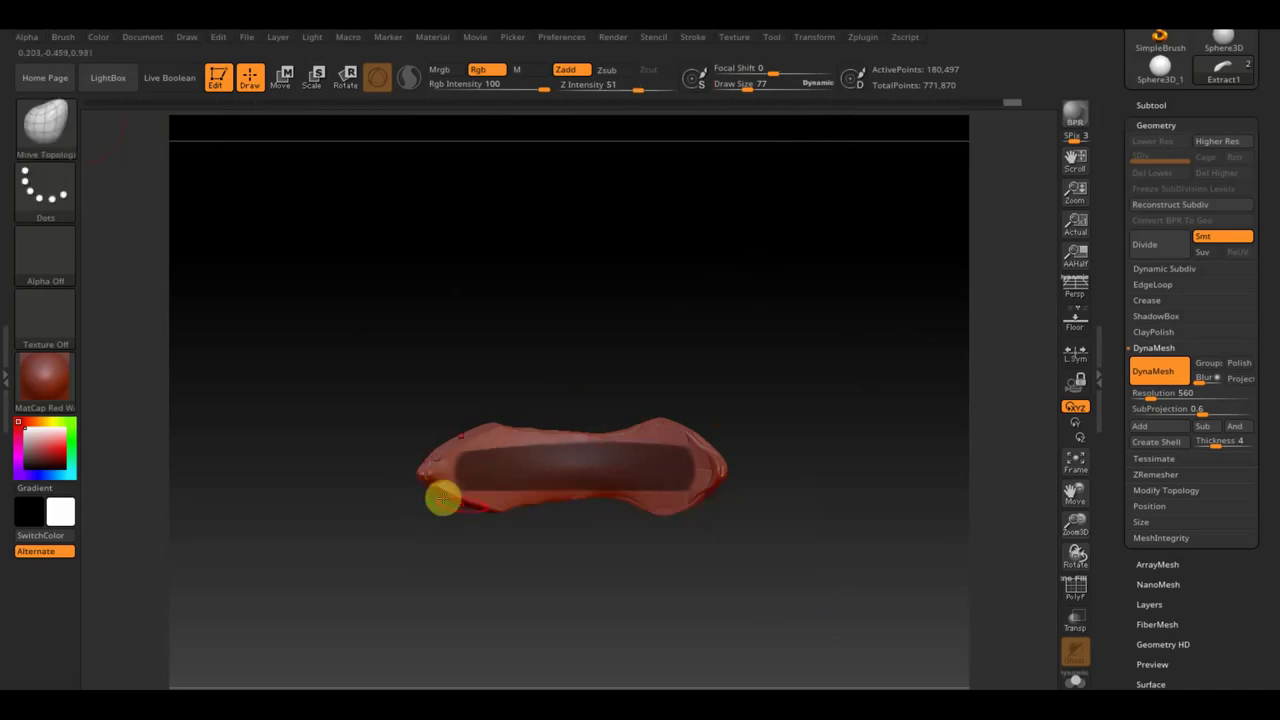
{"action": "mouse_move", "coordinate": [777, 526]}
{"action": "left_mouse_down"}
{"action": "mouse_move", "coordinate": [794, 620]}
{"action": "mouse_move", "coordinate": [811, 546]}
{"action": "mouse_move", "coordinate": [816, 558]}
{"action": "left_mouse_up"}
{"action": "key", "text": "ctrl"}
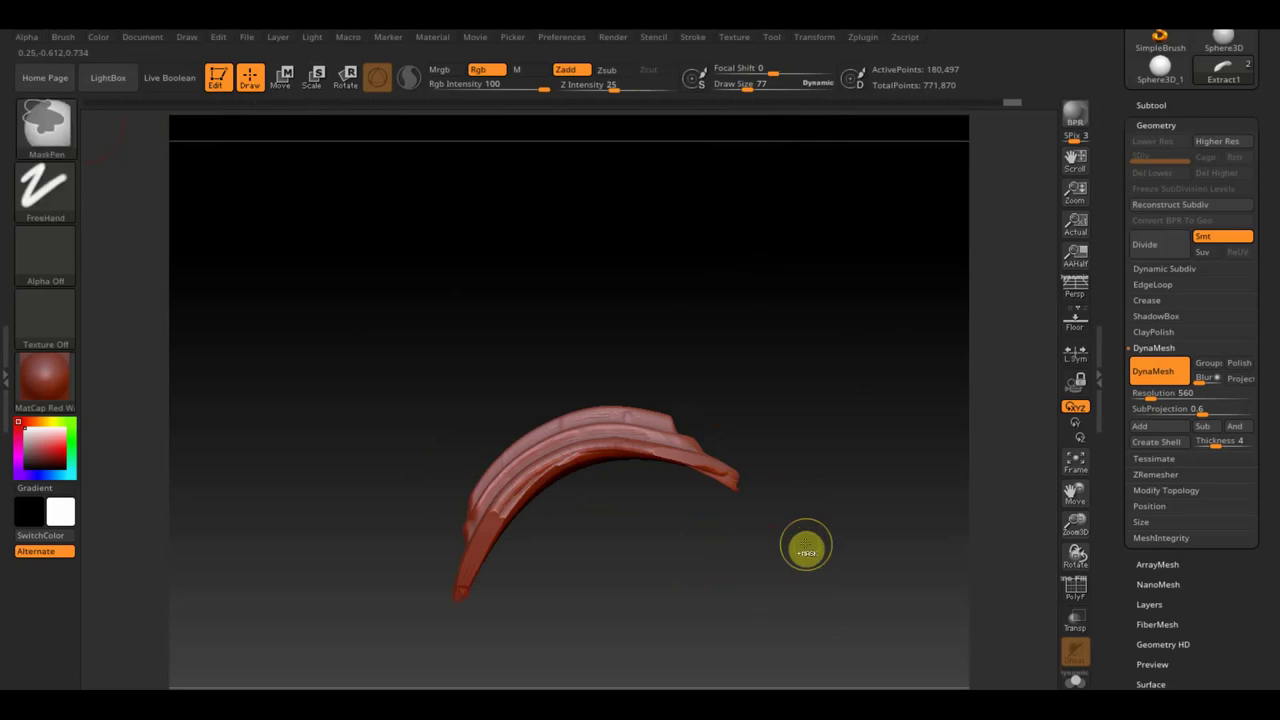
{"action": "left_click", "coordinate": [806, 552], "text": "ctrl"}
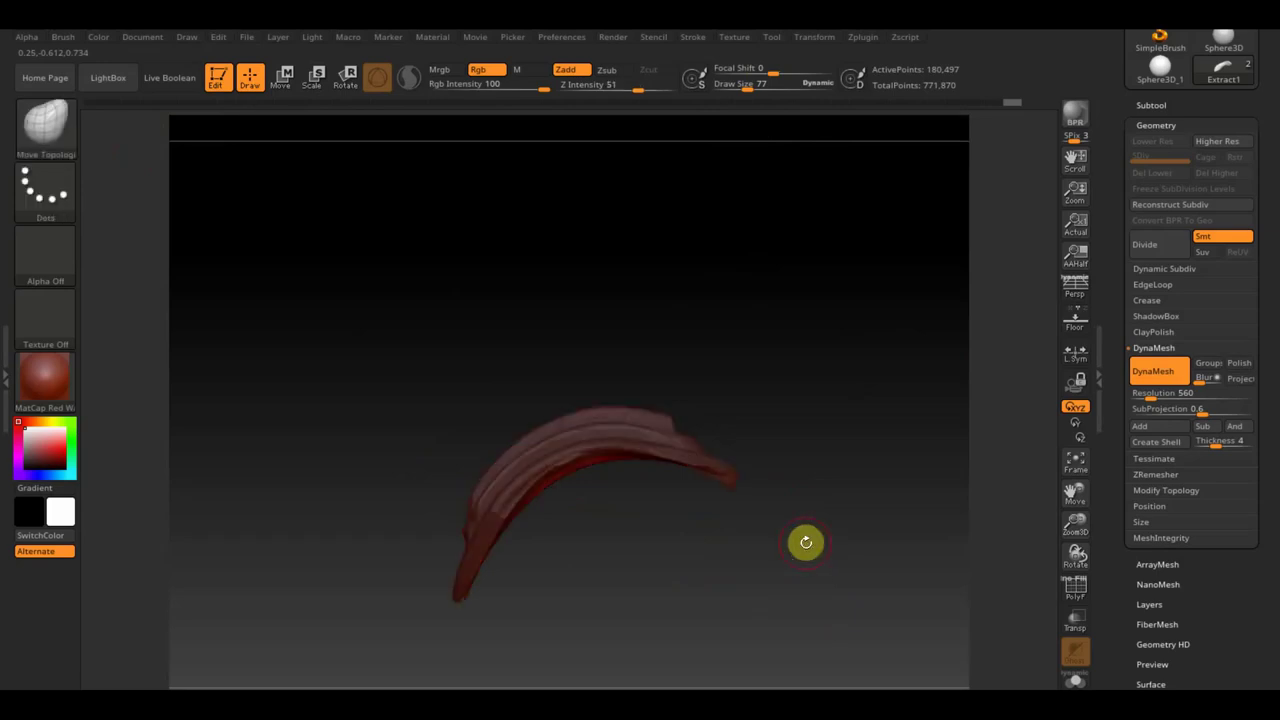
- Lift the crest slightly along the green Y axis with the Move gizmo, then return to Draw
{"action": "left_click", "coordinate": [283, 80]}
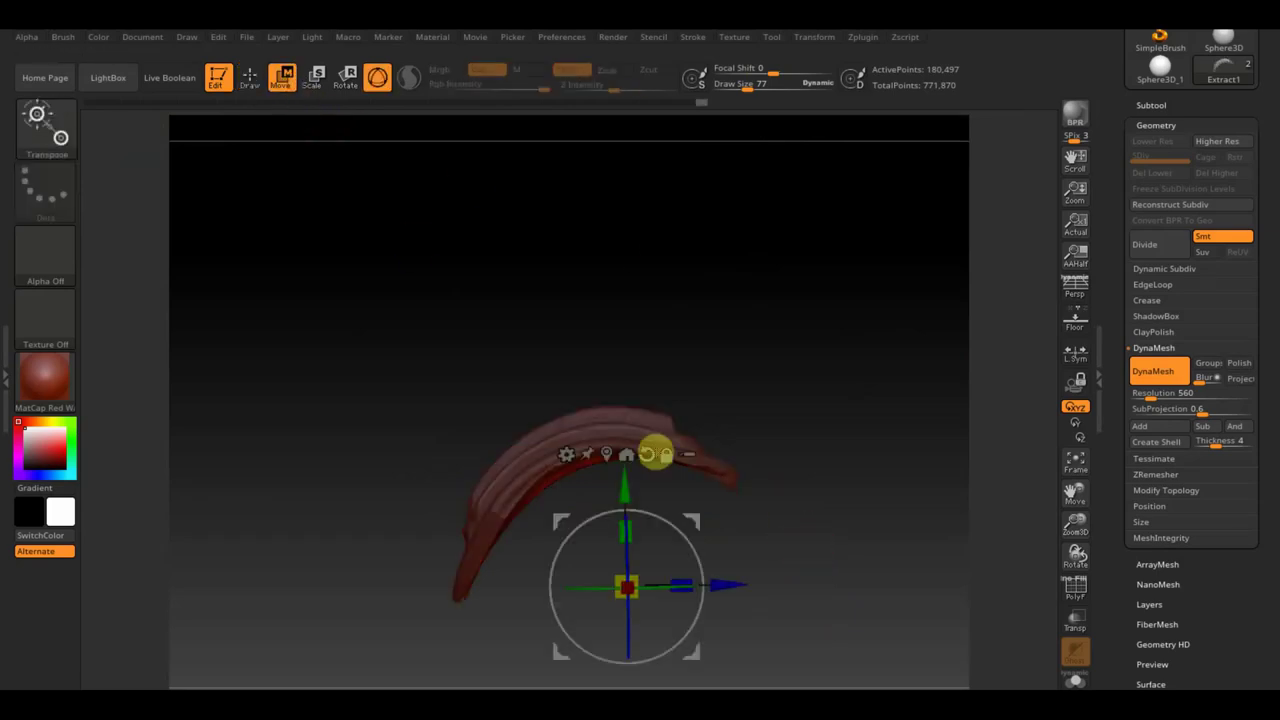
{"action": "left_click_drag", "start_coordinate": [624, 485], "coordinate": [623, 481]}
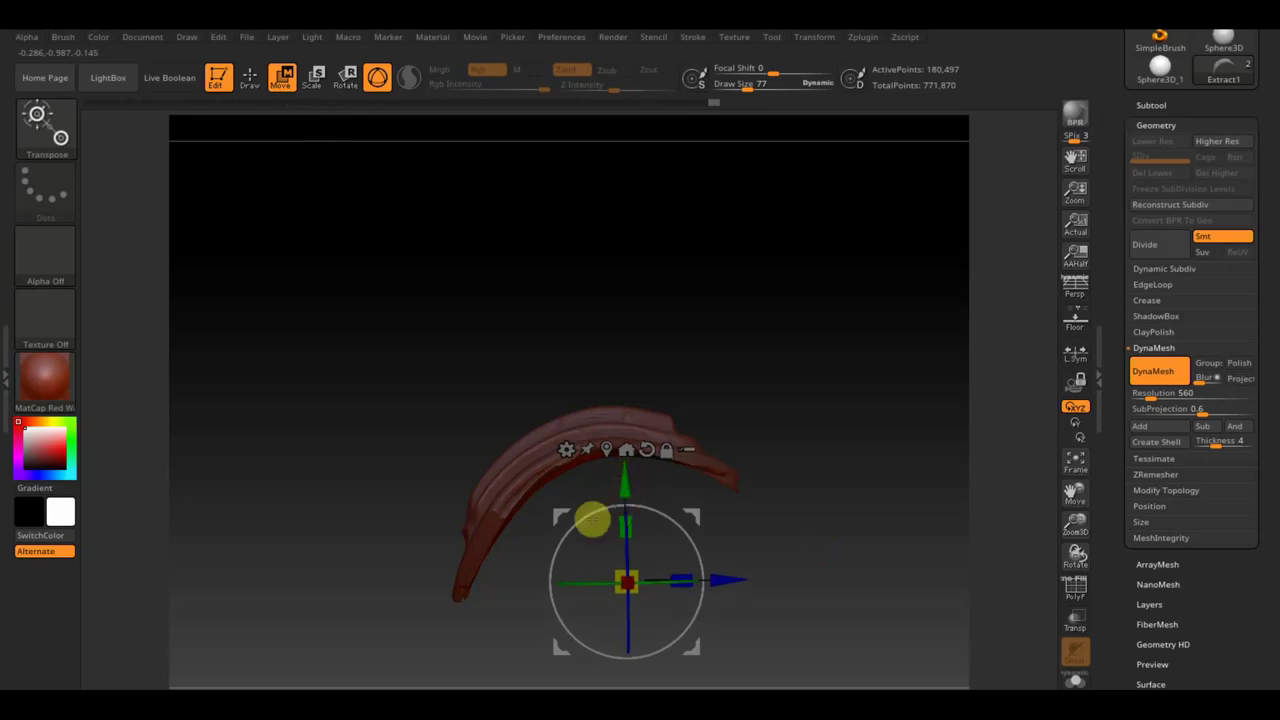
{"action": "mouse_move", "coordinate": [834, 511]}
{"action": "left_mouse_down"}
{"action": "mouse_move", "coordinate": [820, 453]}
{"action": "mouse_move", "coordinate": [824, 466]}
{"action": "left_mouse_up"}
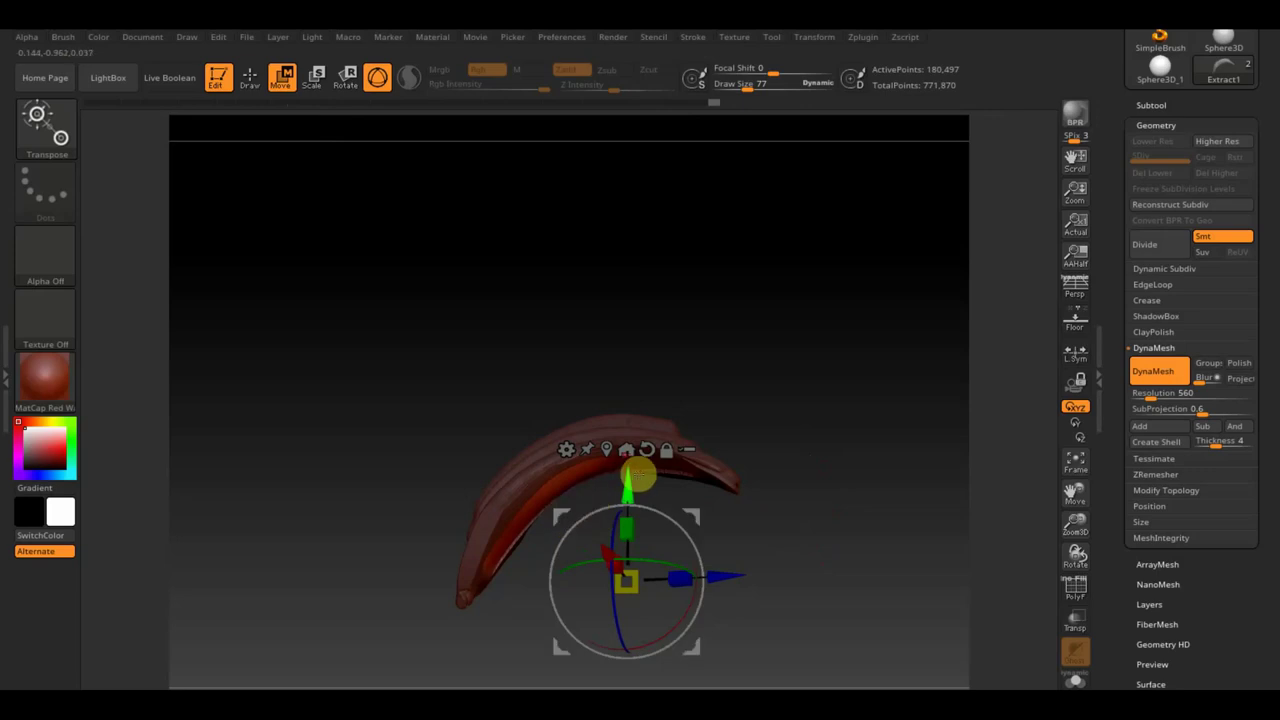
{"action": "left_click_drag", "start_coordinate": [627, 487], "coordinate": [627, 480]}
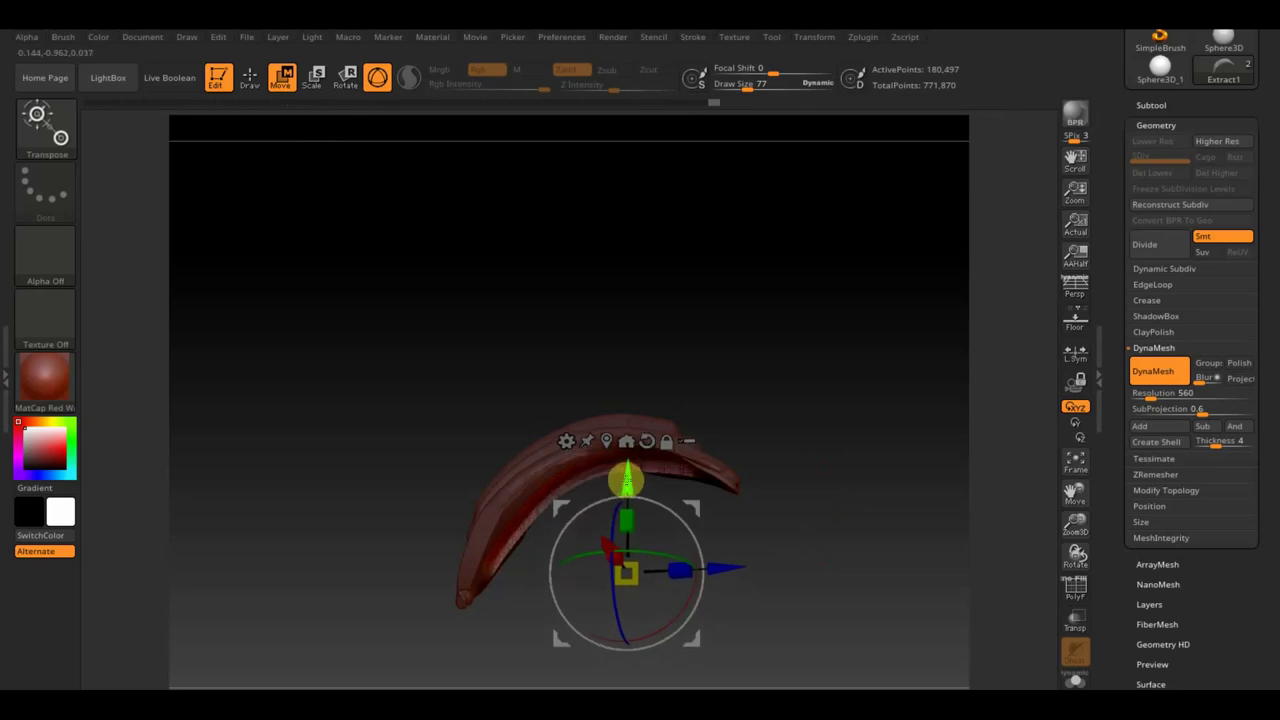
{"action": "mouse_move", "coordinate": [700, 445]}
{"action": "left_mouse_down"}
{"action": "mouse_move", "coordinate": [743, 429]}
{"action": "mouse_move", "coordinate": [766, 531]}
{"action": "mouse_move", "coordinate": [806, 503]}
{"action": "mouse_move", "coordinate": [757, 457]}
{"action": "mouse_move", "coordinate": [737, 394]}
{"action": "mouse_move", "coordinate": [737, 406]}
{"action": "left_mouse_up"}
{"action": "mouse_move", "coordinate": [794, 369]}
{"action": "left_mouse_down"}
{"action": "mouse_move", "coordinate": [824, 423]}
{"action": "mouse_move", "coordinate": [860, 443]}
{"action": "left_mouse_up"}
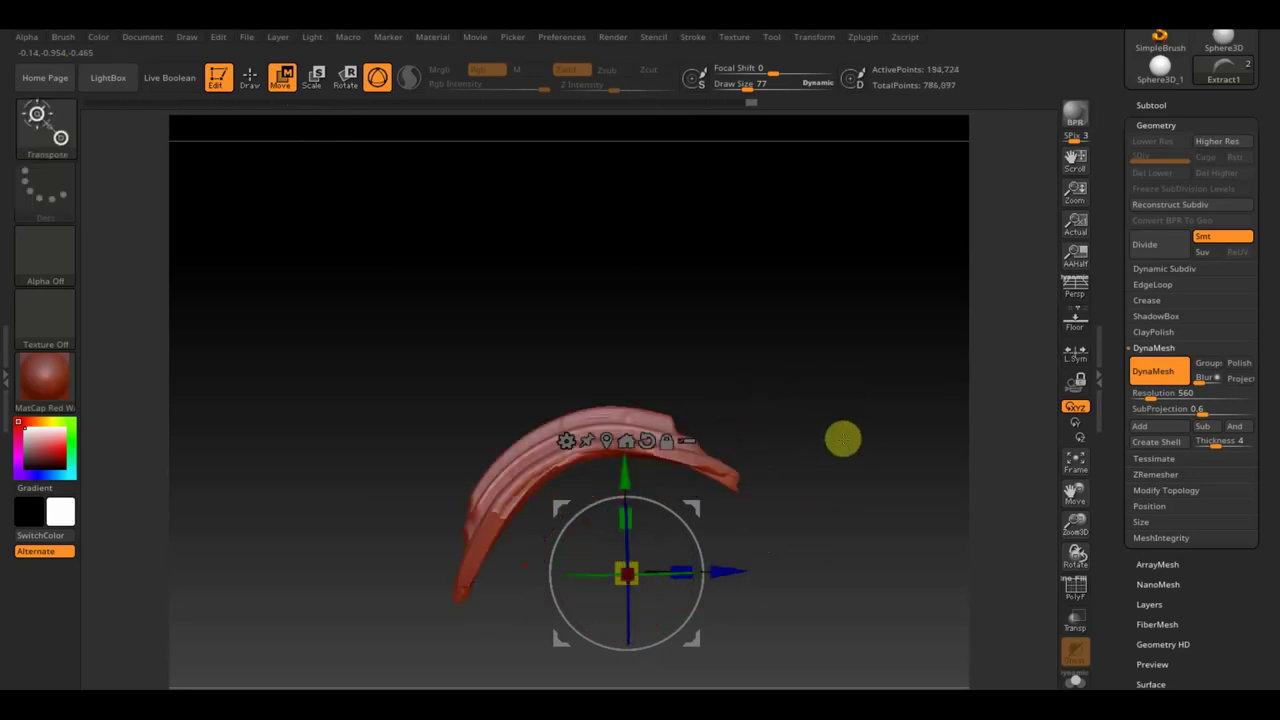
{"action": "left_click", "coordinate": [255, 84]}
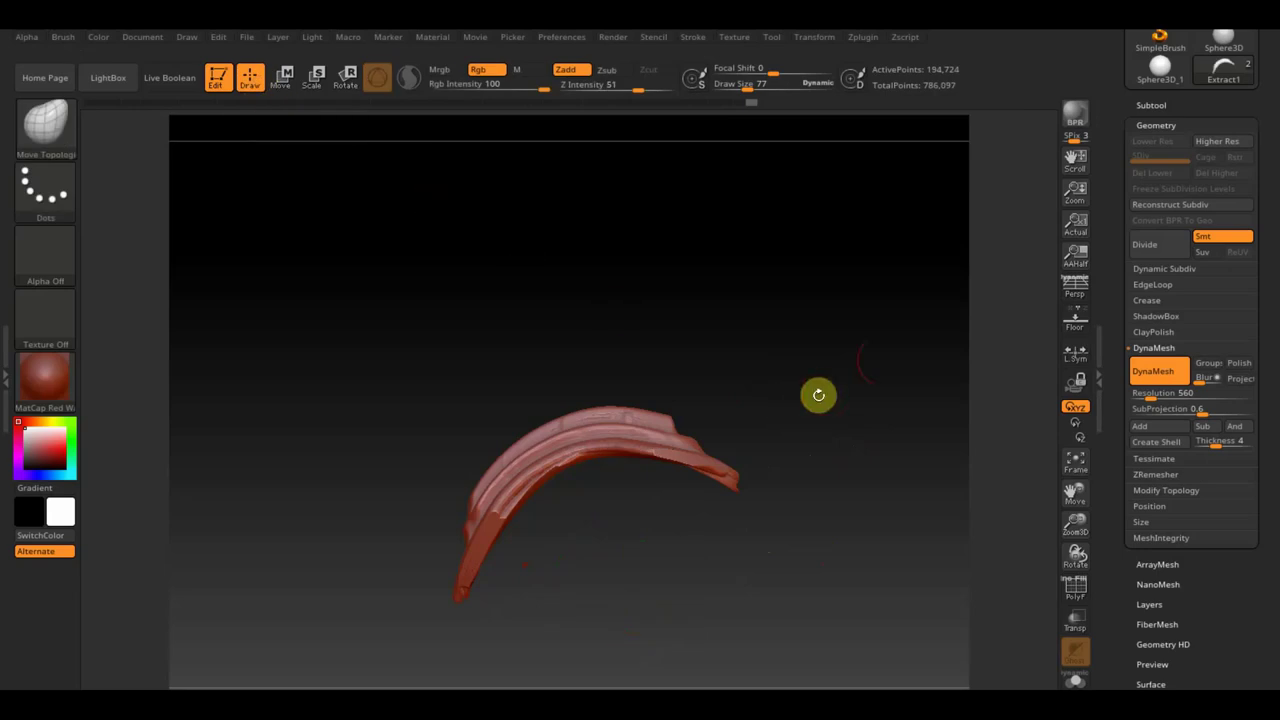
- Unhide the Extract0 helmet body beneath the crest and raise Draw Size to 163
{"action": "left_click", "coordinate": [1149, 107]}
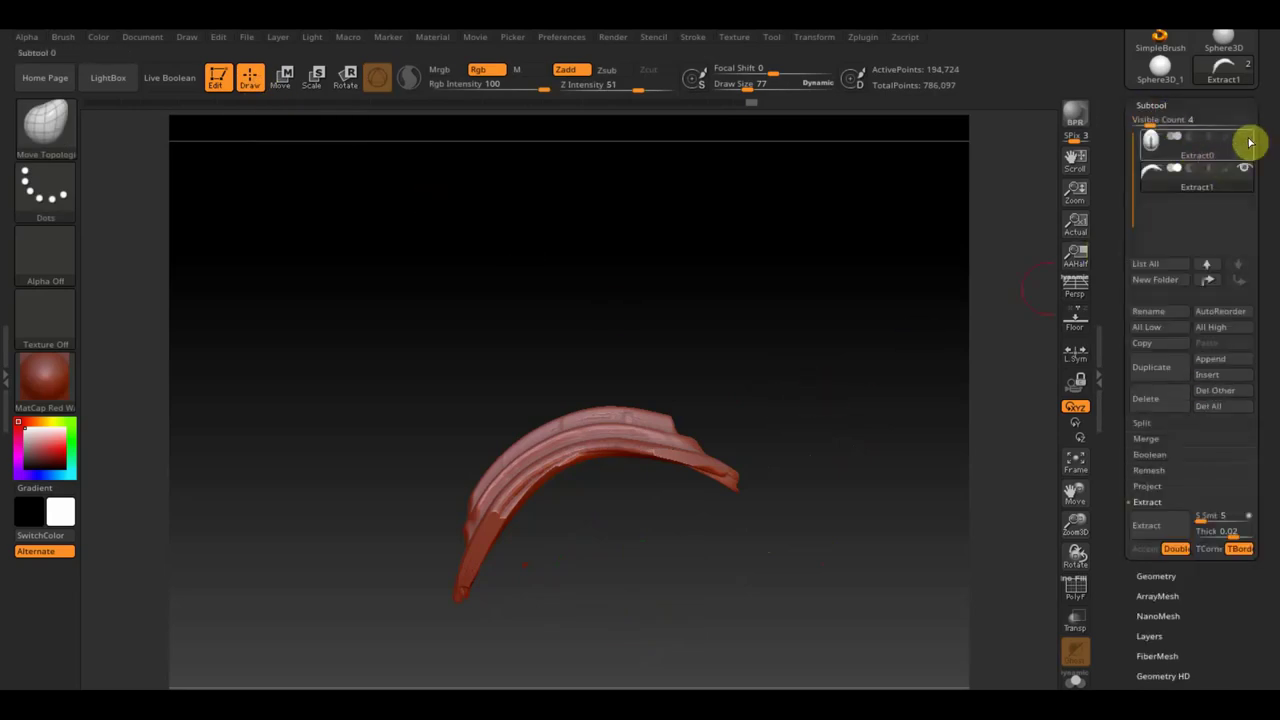
{"action": "left_click", "coordinate": [1246, 139]}
{"action": "mouse_move", "coordinate": [921, 416]}
{"action": "left_mouse_down"}
{"action": "mouse_move", "coordinate": [883, 363]}
{"action": "mouse_move", "coordinate": [860, 383]}
{"action": "mouse_move", "coordinate": [854, 486]}
{"action": "mouse_move", "coordinate": [887, 494]}
{"action": "mouse_move", "coordinate": [914, 477]}
{"action": "mouse_move", "coordinate": [911, 437]}
{"action": "mouse_move", "coordinate": [868, 411]}
{"action": "left_mouse_up"}
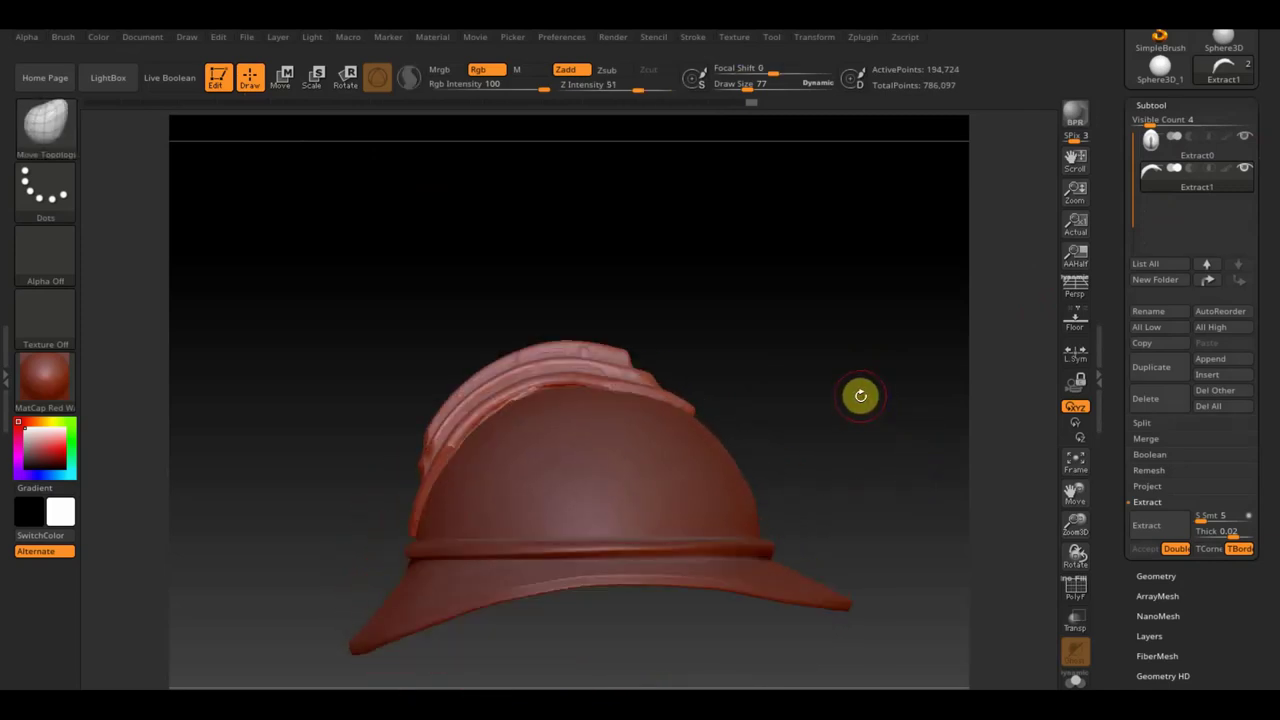
{"action": "left_click_drag", "start_coordinate": [737, 88], "coordinate": [758, 92]}
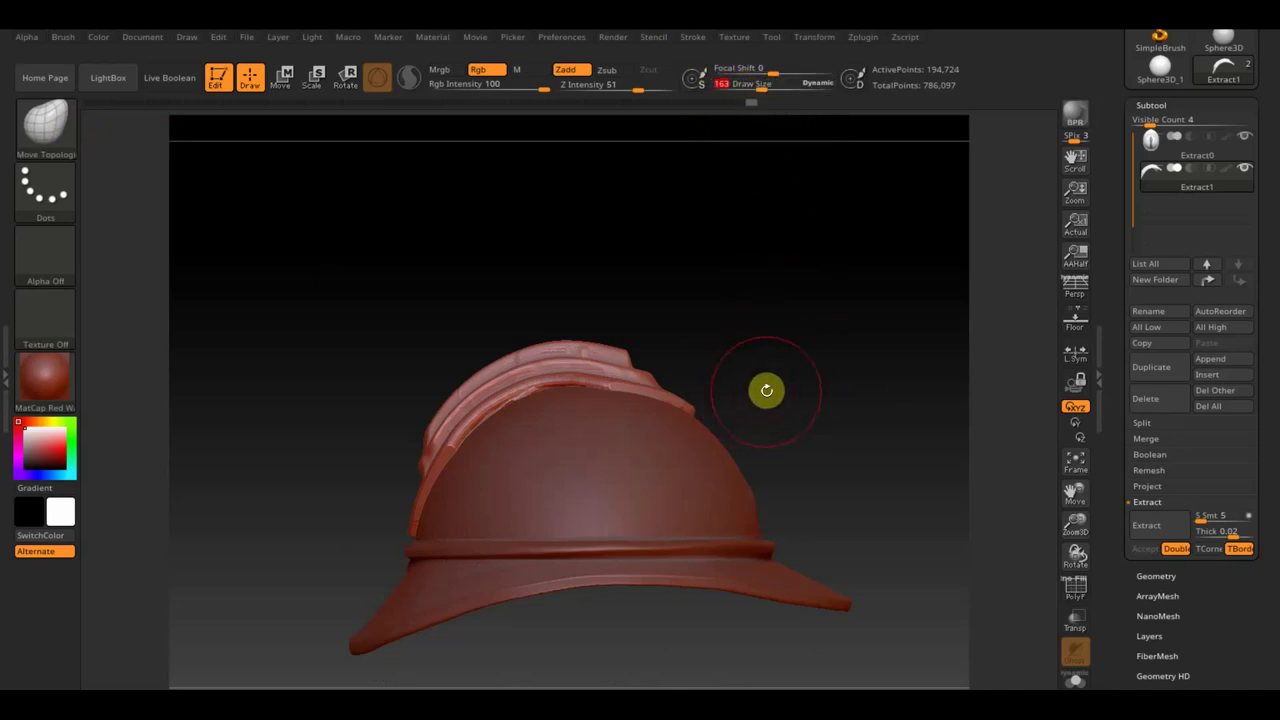
{"action": "key", "text": "ctrl"}
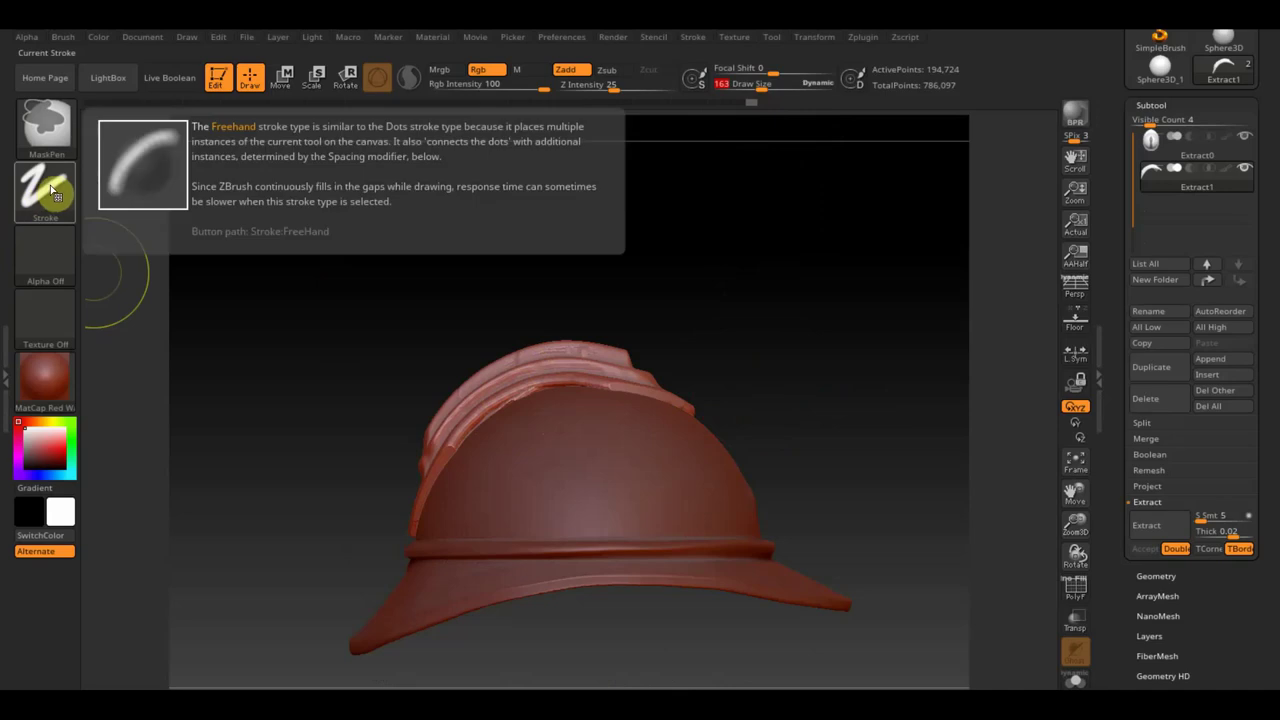
- Switch MaskPen to a Circle stroke and drag a circular mask over the helmet dome
{"action": "left_click", "coordinate": [55, 193]}
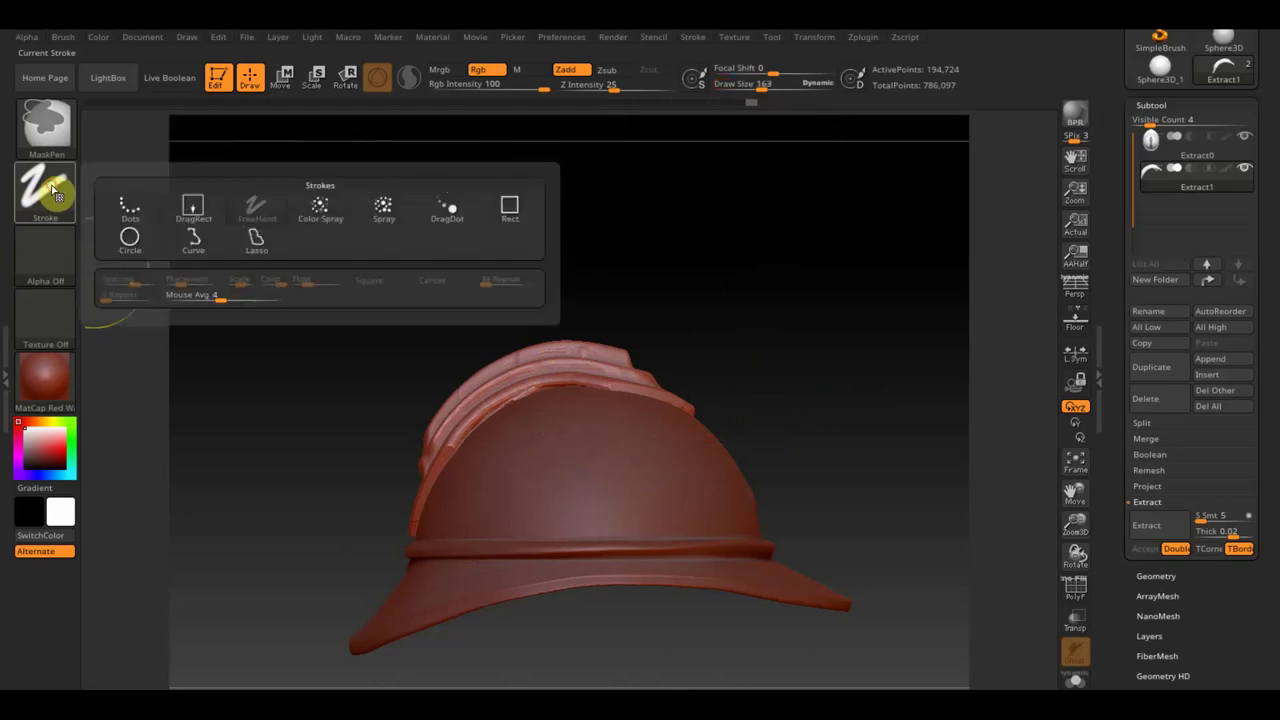
{"action": "left_click", "coordinate": [130, 240]}
{"action": "mouse_move", "coordinate": [888, 680]}
{"action": "left_mouse_down", "text": "ctrl"}
{"action": "mouse_move", "coordinate": [403, 403]}
{"action": "mouse_move", "coordinate": [471, 369]}
{"action": "mouse_move", "coordinate": [426, 393]}
{"action": "mouse_move", "coordinate": [411, 377]}
{"action": "mouse_move", "coordinate": [446, 383]}
{"action": "mouse_move", "coordinate": [416, 378]}
{"action": "left_mouse_up", "text": "ctrl"}
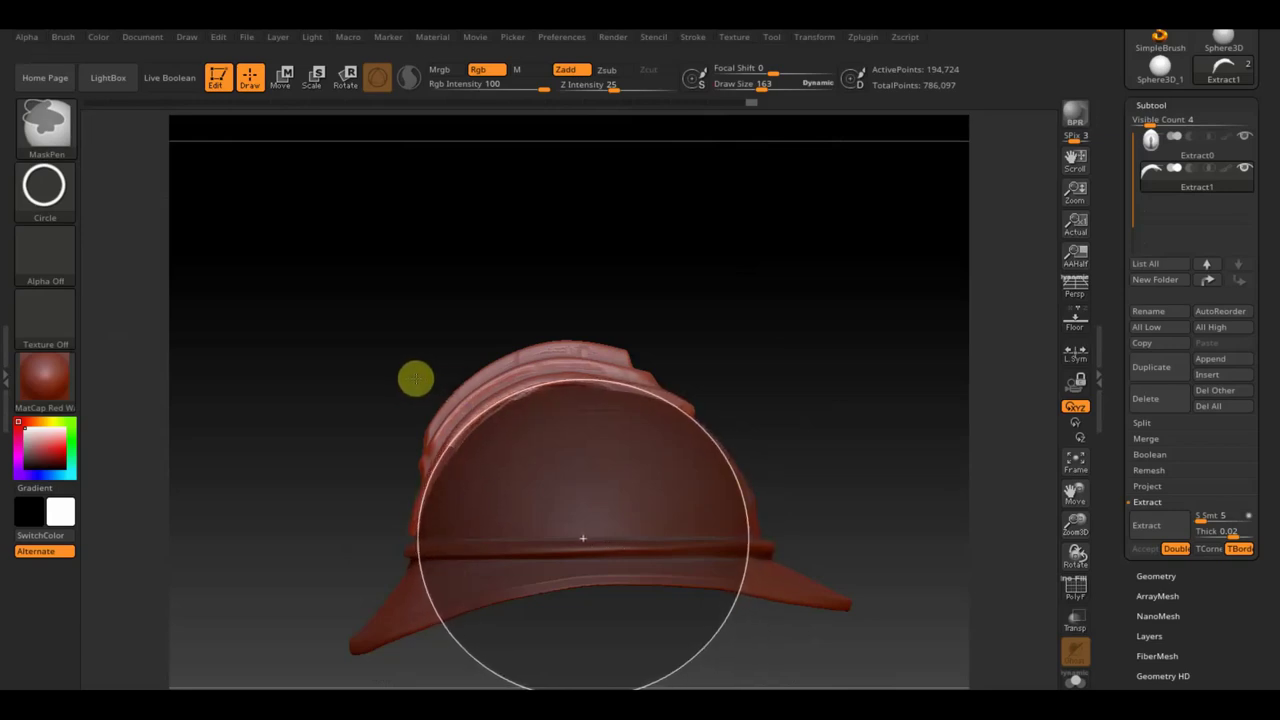
{"action": "left_click", "coordinate": [990, 380]}
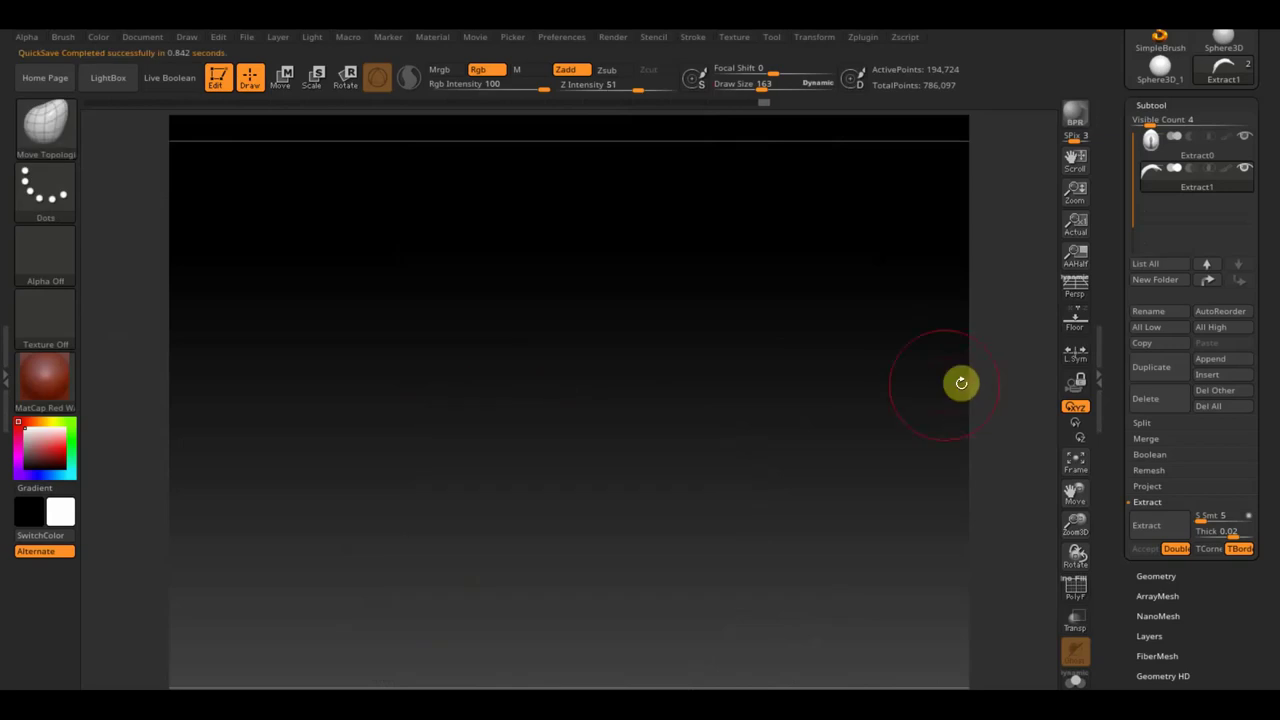
{"action": "left_click_drag", "start_coordinate": [889, 363], "coordinate": [846, 320]}
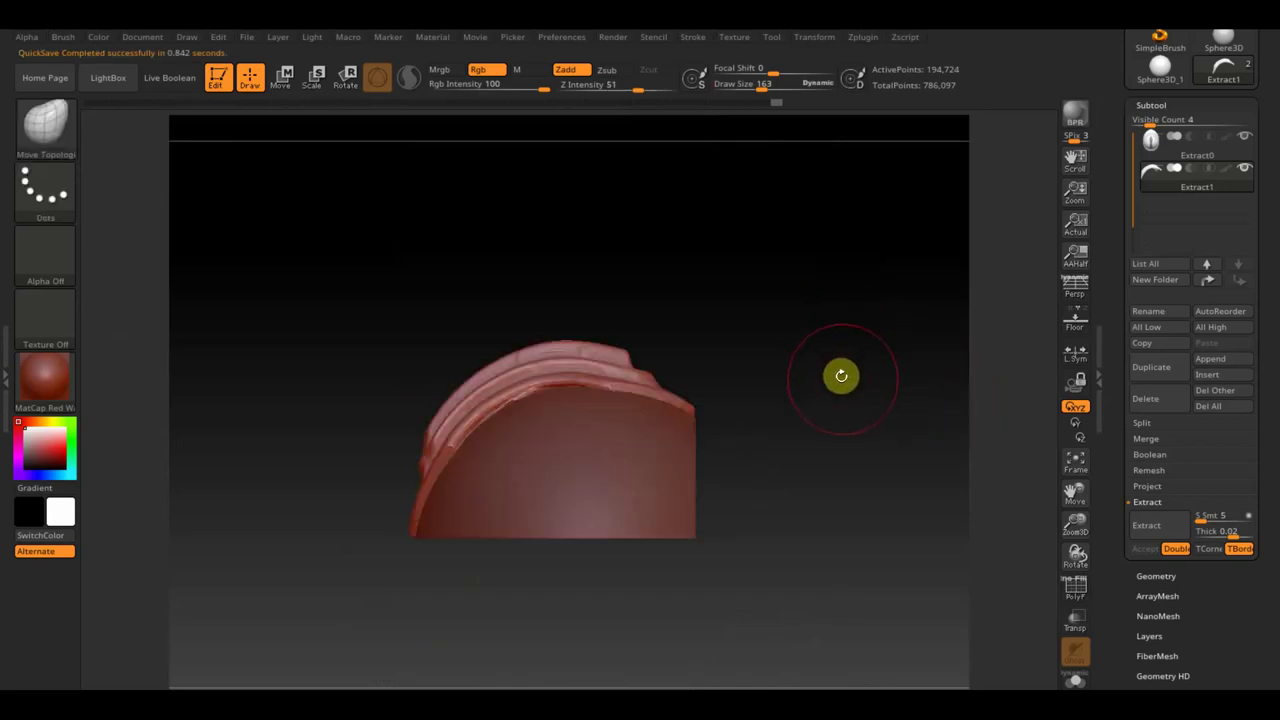
{"action": "mouse_move", "coordinate": [880, 405]}
{"action": "left_mouse_down"}
{"action": "mouse_move", "coordinate": [877, 454]}
{"action": "mouse_move", "coordinate": [880, 394]}
{"action": "mouse_move", "coordinate": [953, 375]}
{"action": "left_mouse_up"}
{"action": "key", "text": "ctrl"}
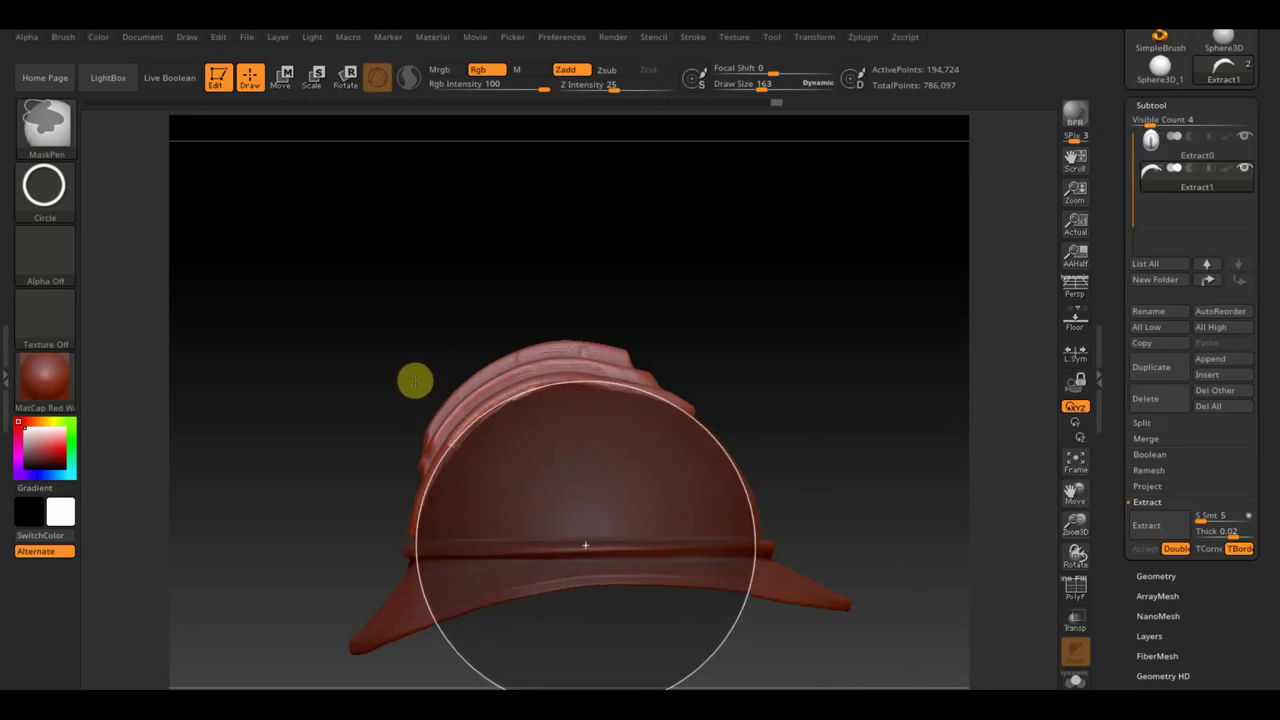
{"action": "left_click_drag", "start_coordinate": [415, 380], "coordinate": [416, 377], "text": "ctrl"}
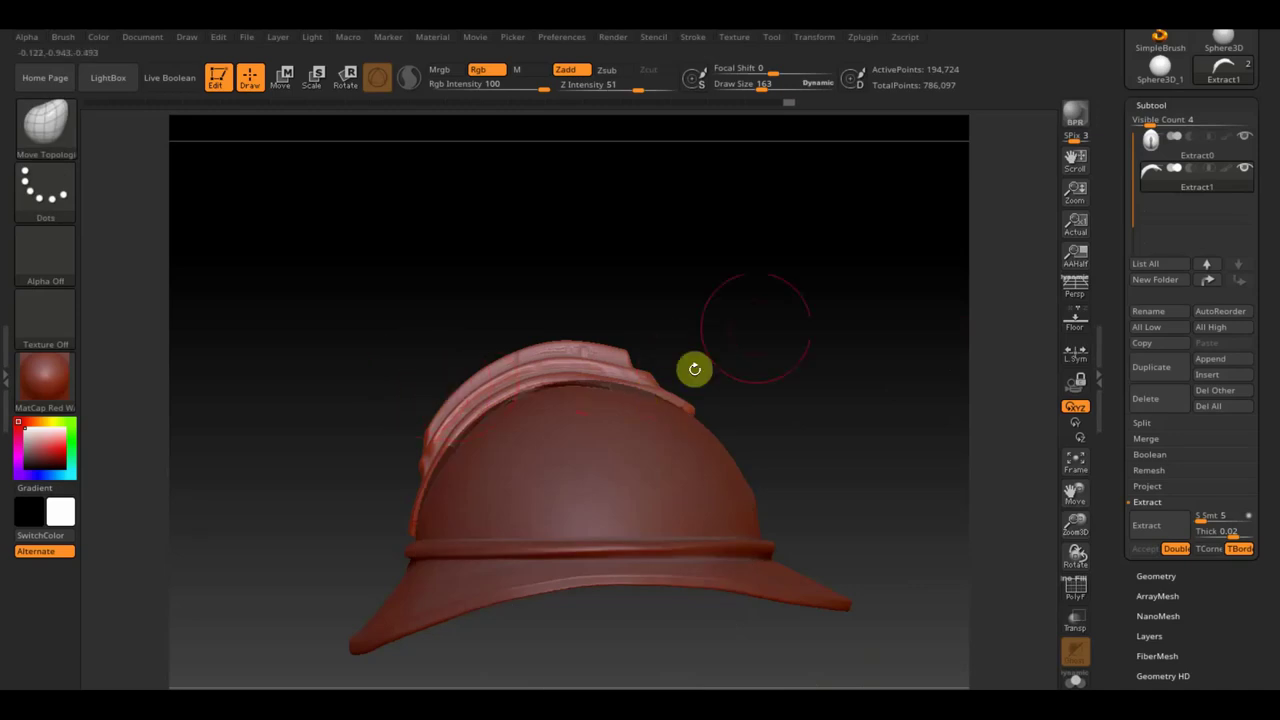
- Invert the mask onto the crest ridges and Shift-smooth the seam between crest and dome
{"action": "left_click", "coordinate": [786, 306], "text": "ctrl"}
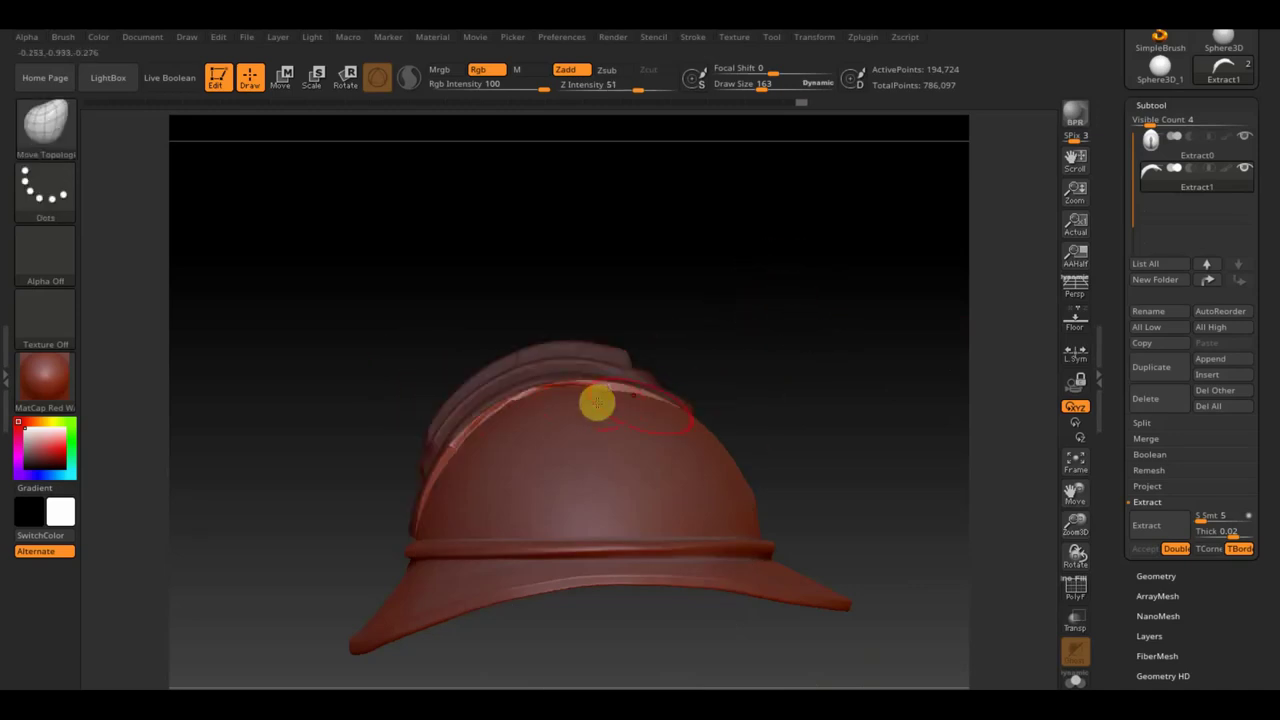
{"action": "key", "text": "shift"}
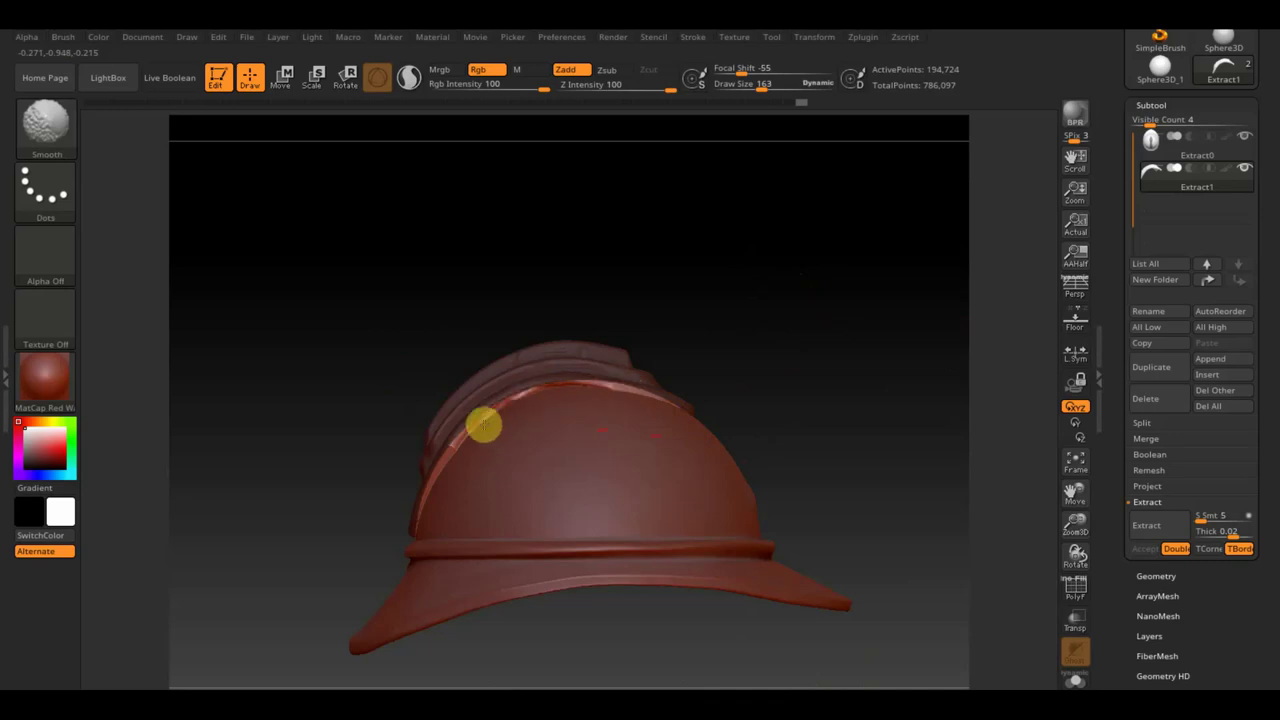
{"action": "mouse_move", "coordinate": [711, 374]}
{"action": "left_mouse_down"}
{"action": "mouse_move", "coordinate": [776, 381]}
{"action": "mouse_move", "coordinate": [843, 460]}
{"action": "mouse_move", "coordinate": [811, 407]}
{"action": "mouse_move", "coordinate": [830, 384]}
{"action": "left_mouse_up"}
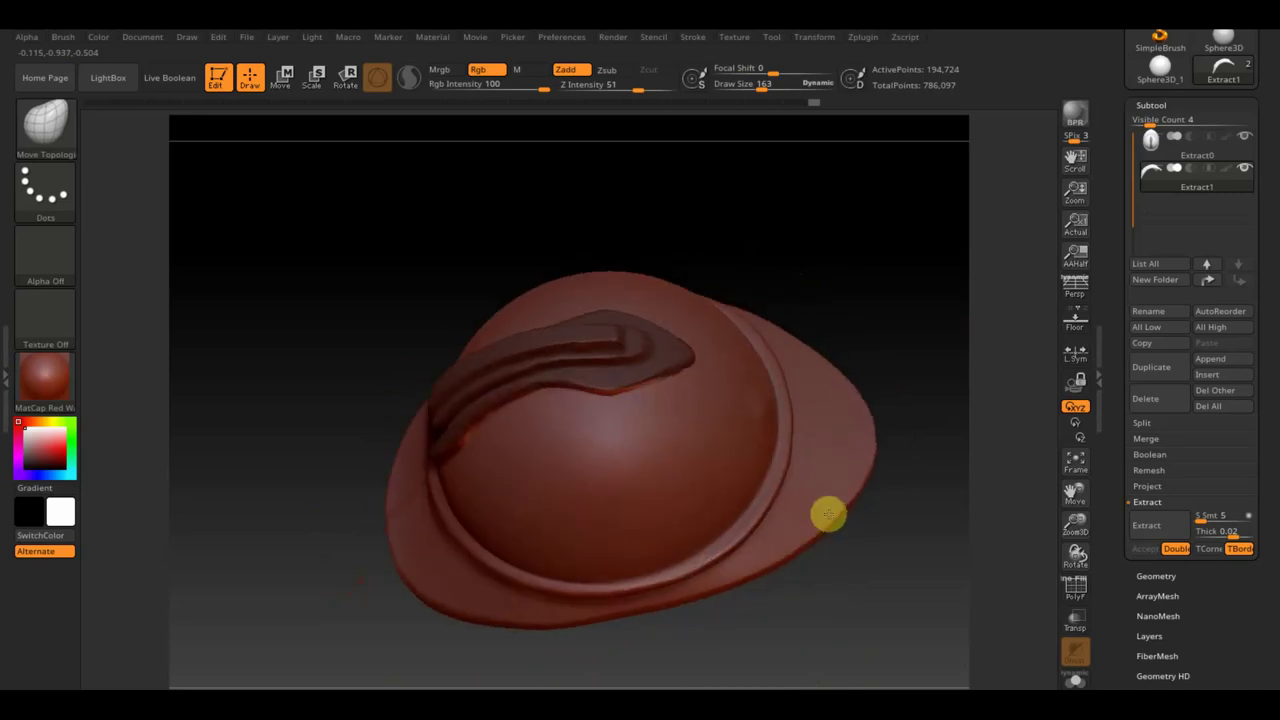
{"action": "key", "text": "shift"}
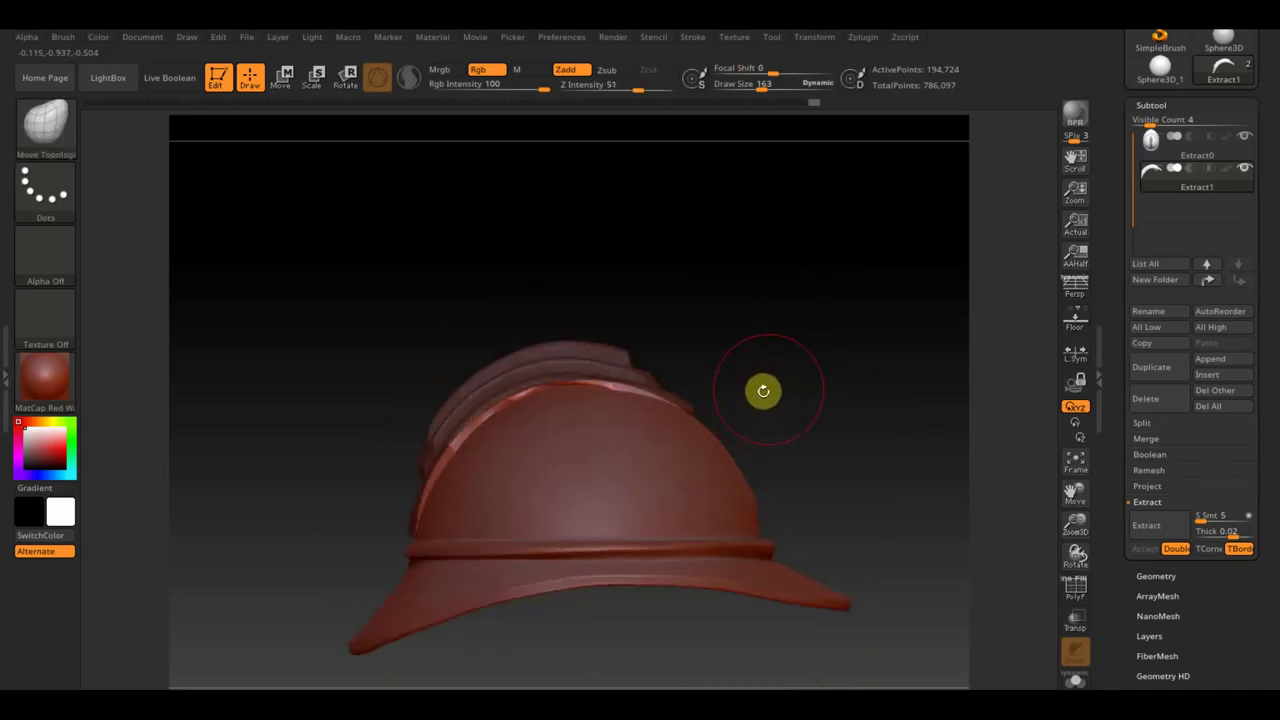
- Hide Extract0 and Shift-smooth the lower edge of the lone crest piece
{"action": "left_click", "coordinate": [1246, 140]}
{"action": "left_click_drag", "start_coordinate": [809, 366], "coordinate": [806, 226]}
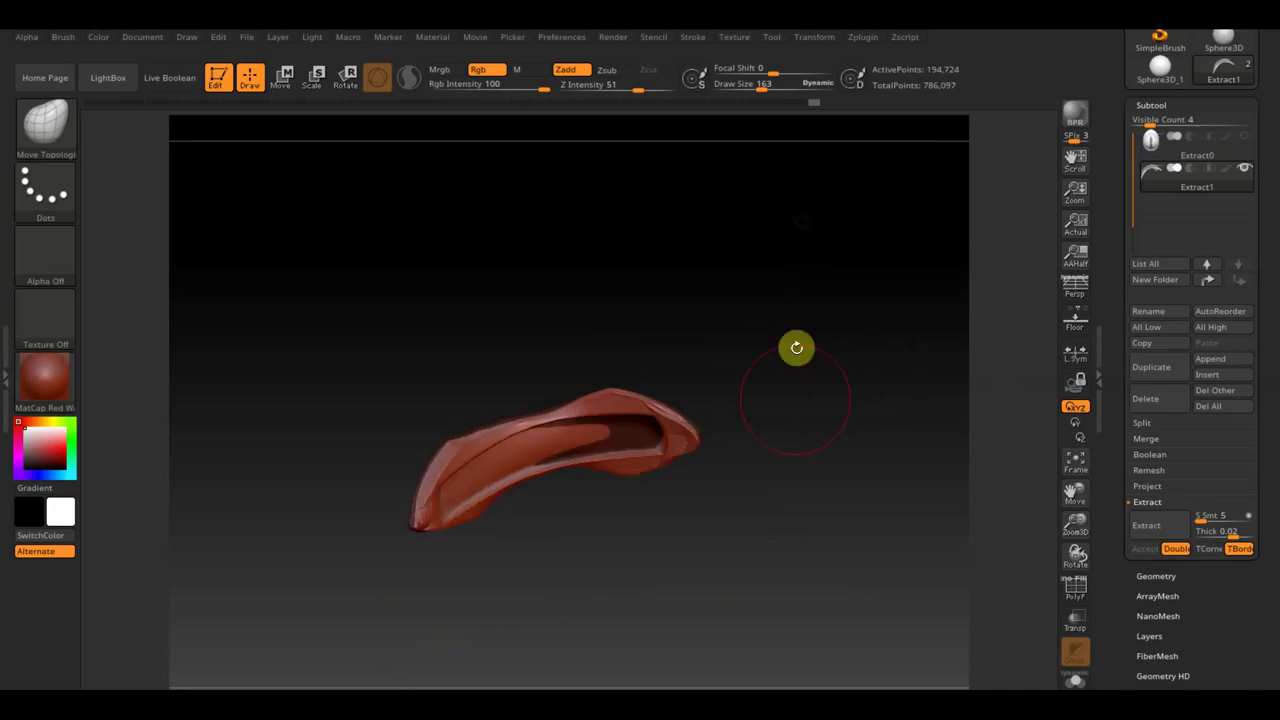
{"action": "key", "text": "shift"}
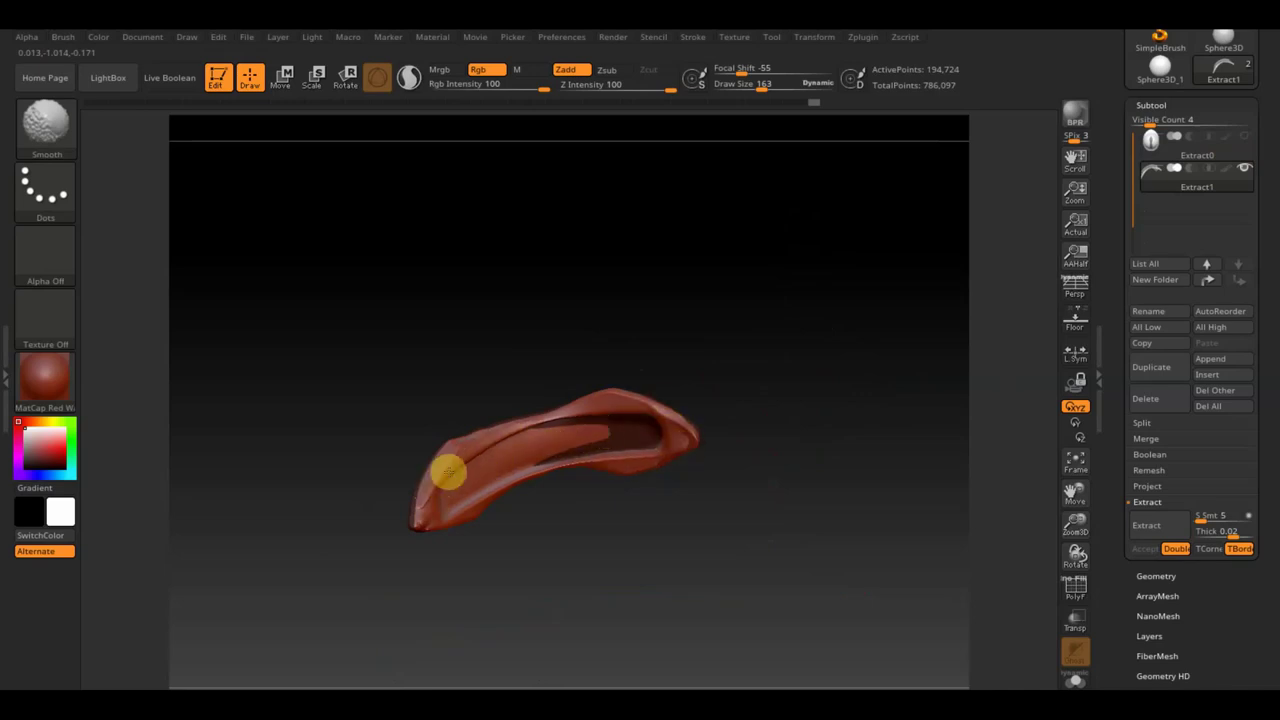
{"action": "mouse_move", "coordinate": [535, 423]}
{"action": "left_mouse_down", "text": "shift"}
{"action": "mouse_move", "coordinate": [457, 443]}
{"action": "mouse_move", "coordinate": [674, 314]}
{"action": "mouse_move", "coordinate": [686, 474]}
{"action": "mouse_move", "coordinate": [705, 483]}
{"action": "mouse_move", "coordinate": [689, 443]}
{"action": "mouse_move", "coordinate": [706, 449]}
{"action": "mouse_move", "coordinate": [703, 474]}
{"action": "left_mouse_up", "text": "shift"}
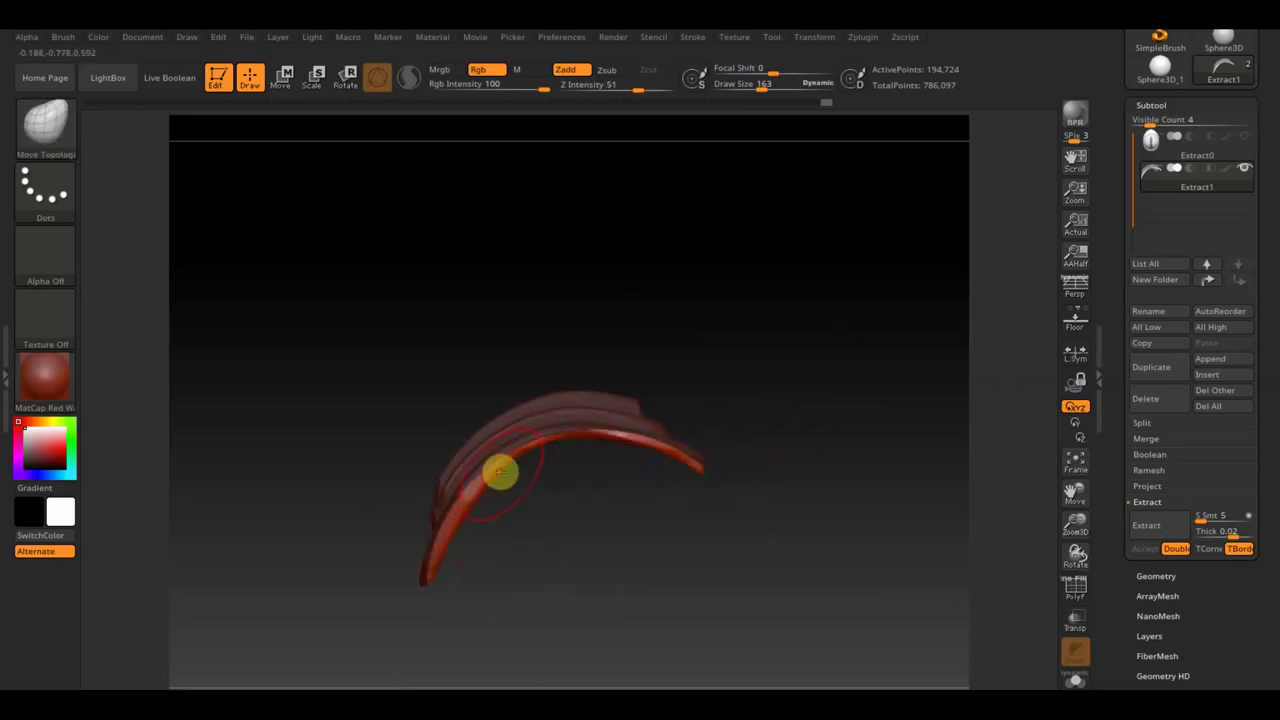
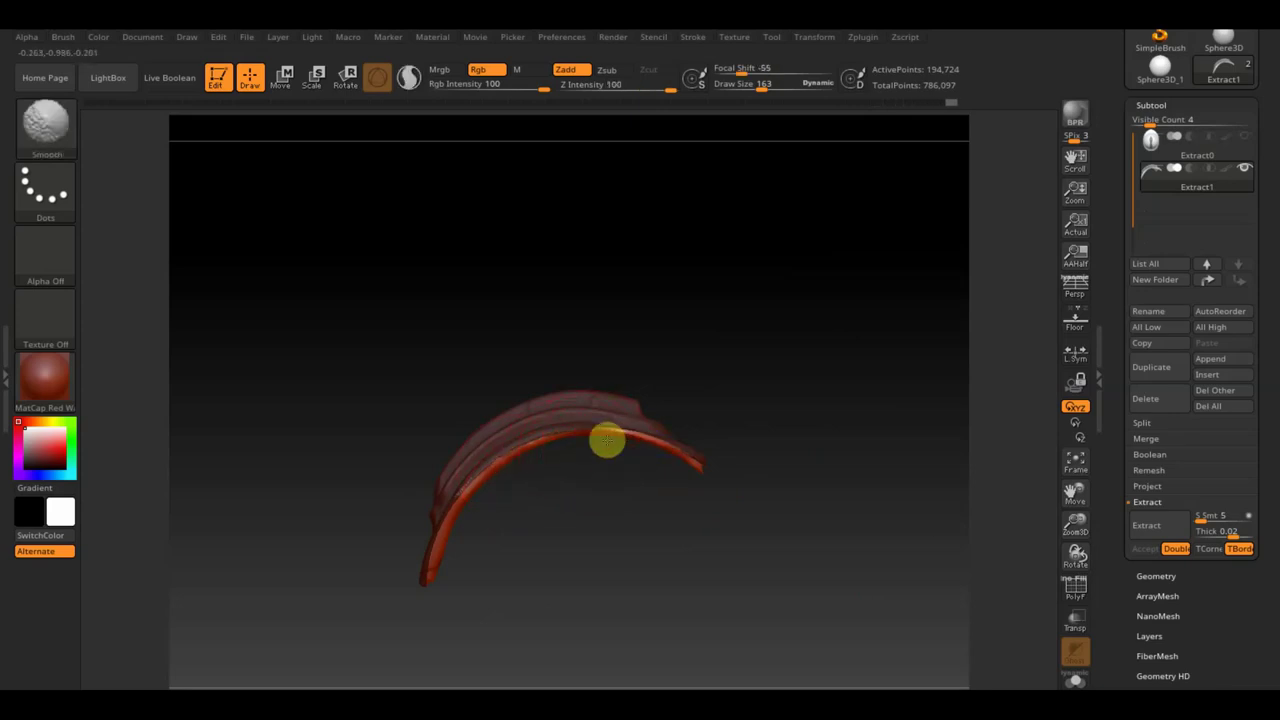
- Smooth the Extract1 crest strip and unhide the helmet body
{"action": "mouse_move", "coordinate": [551, 466]}
{"action": "left_mouse_down", "text": "shift"}
{"action": "mouse_move", "coordinate": [462, 492]}
{"action": "mouse_move", "coordinate": [496, 486]}
{"action": "left_mouse_up", "text": "shift"}
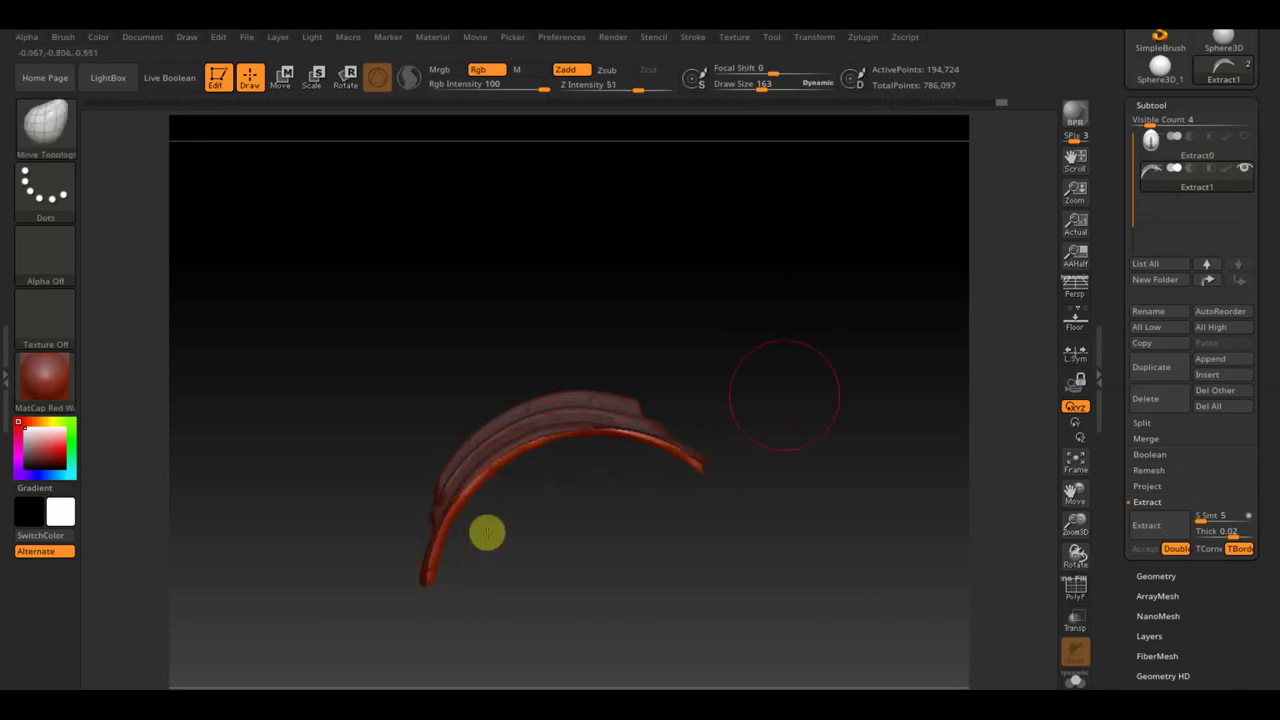
{"action": "left_click", "coordinate": [1244, 135]}
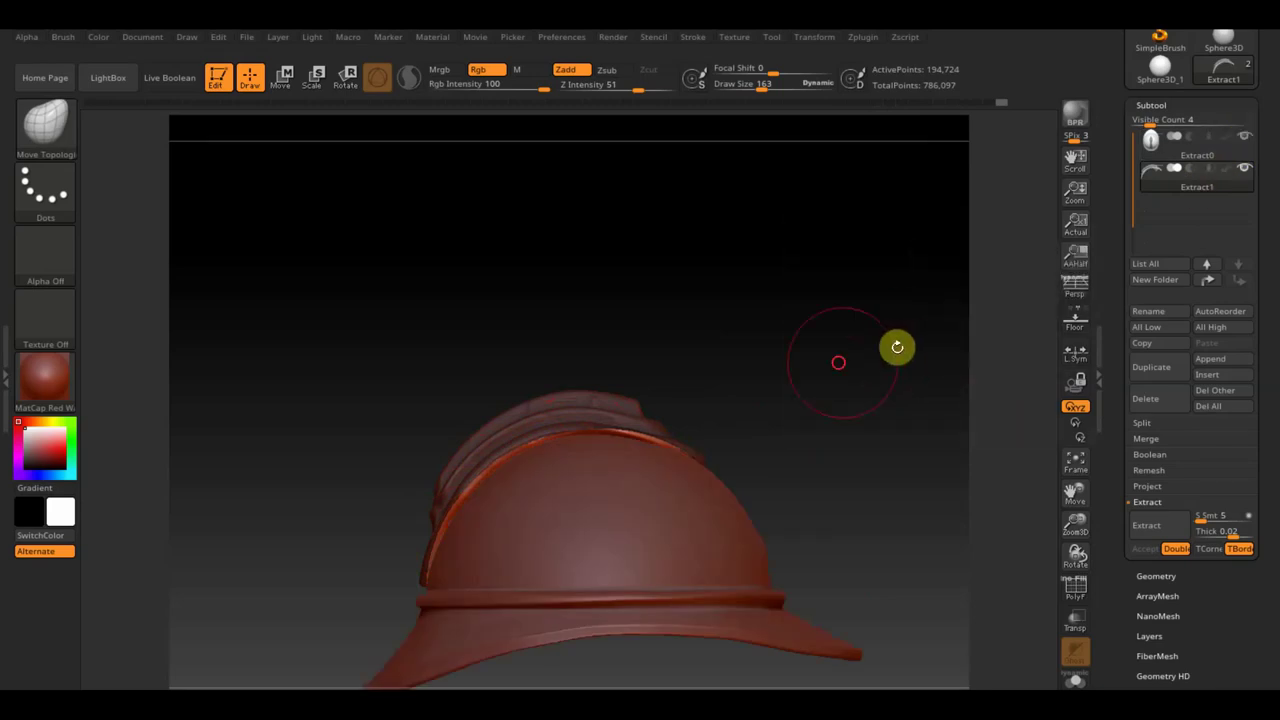
{"action": "left_click_drag", "start_coordinate": [829, 372], "coordinate": [836, 368], "text": "shift"}
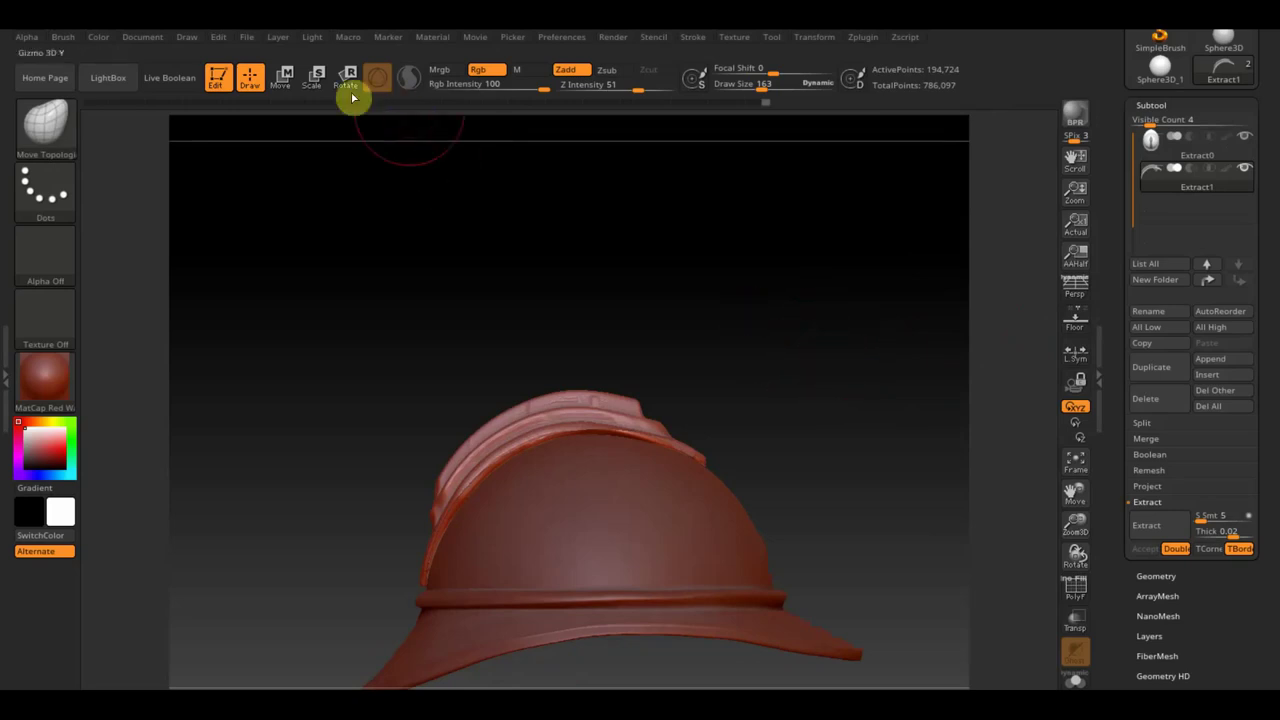
- Nudge the crest strip slightly upward with the Move gizmo, then set Draw Size to 403
{"action": "left_click", "coordinate": [283, 79]}
{"action": "left_click_drag", "start_coordinate": [592, 461], "coordinate": [587, 471]}
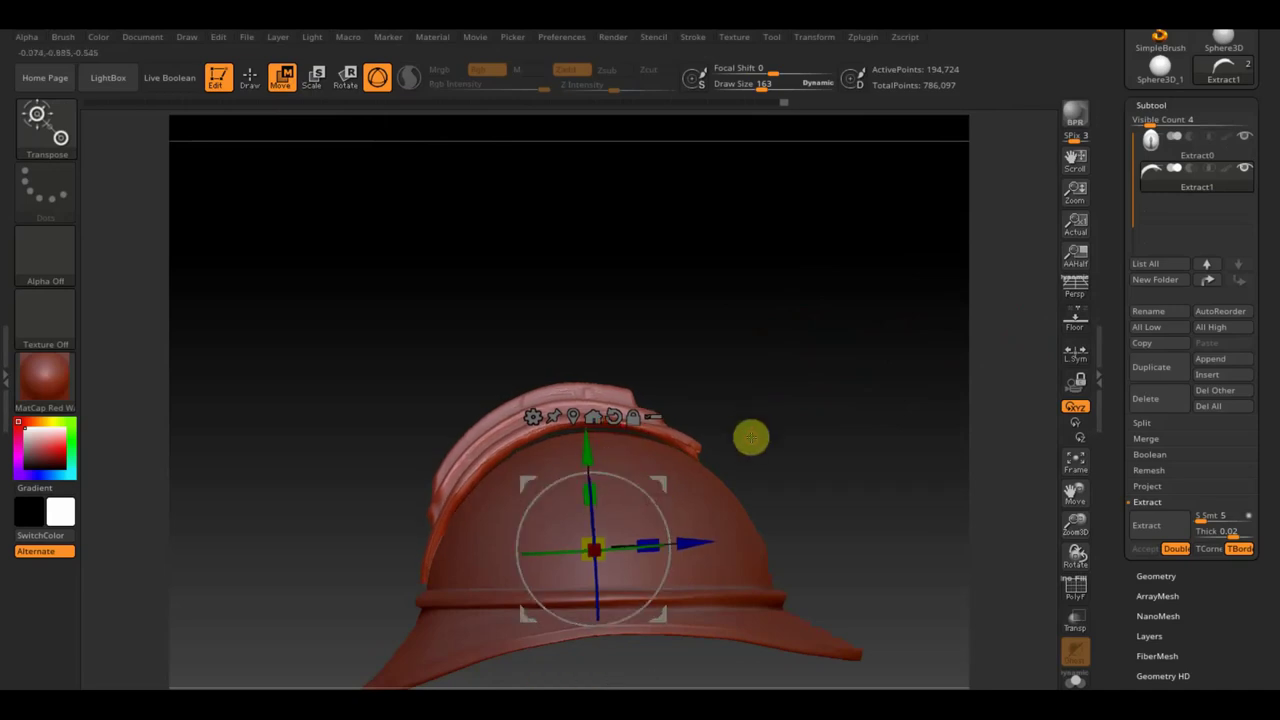
{"action": "left_click", "coordinate": [251, 84]}
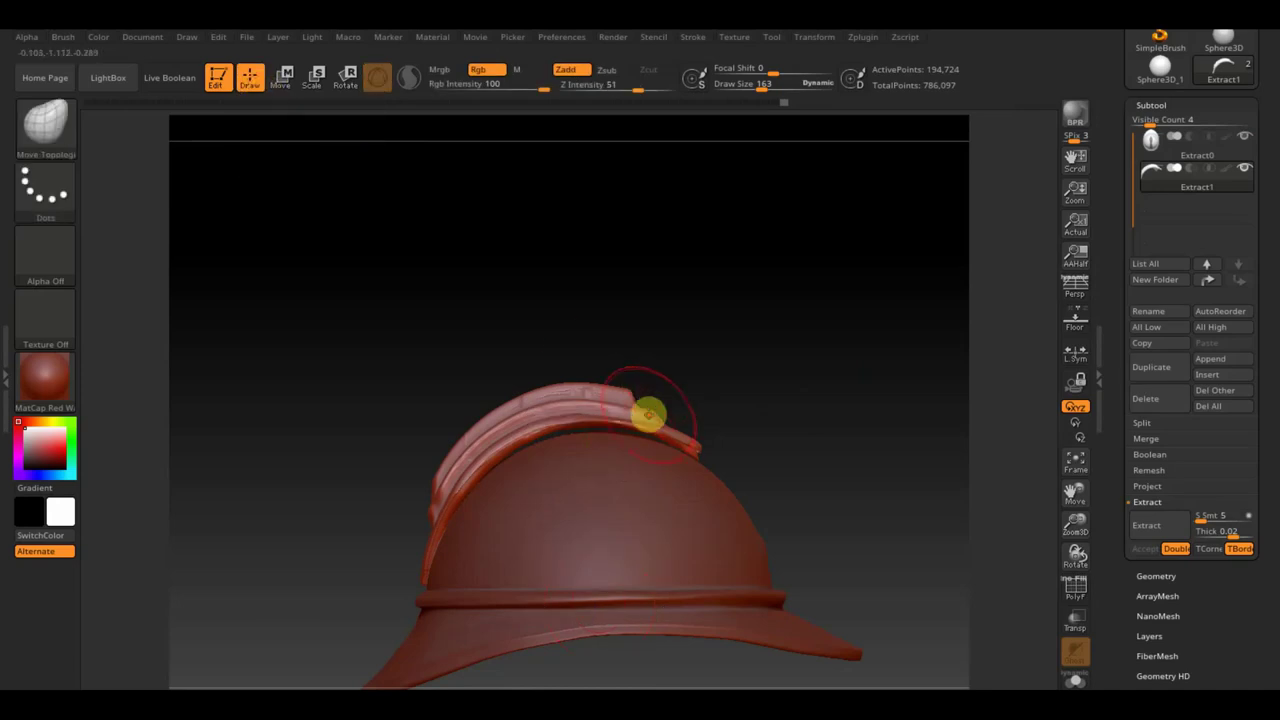
{"action": "left_click_drag", "start_coordinate": [758, 88], "coordinate": [789, 89]}
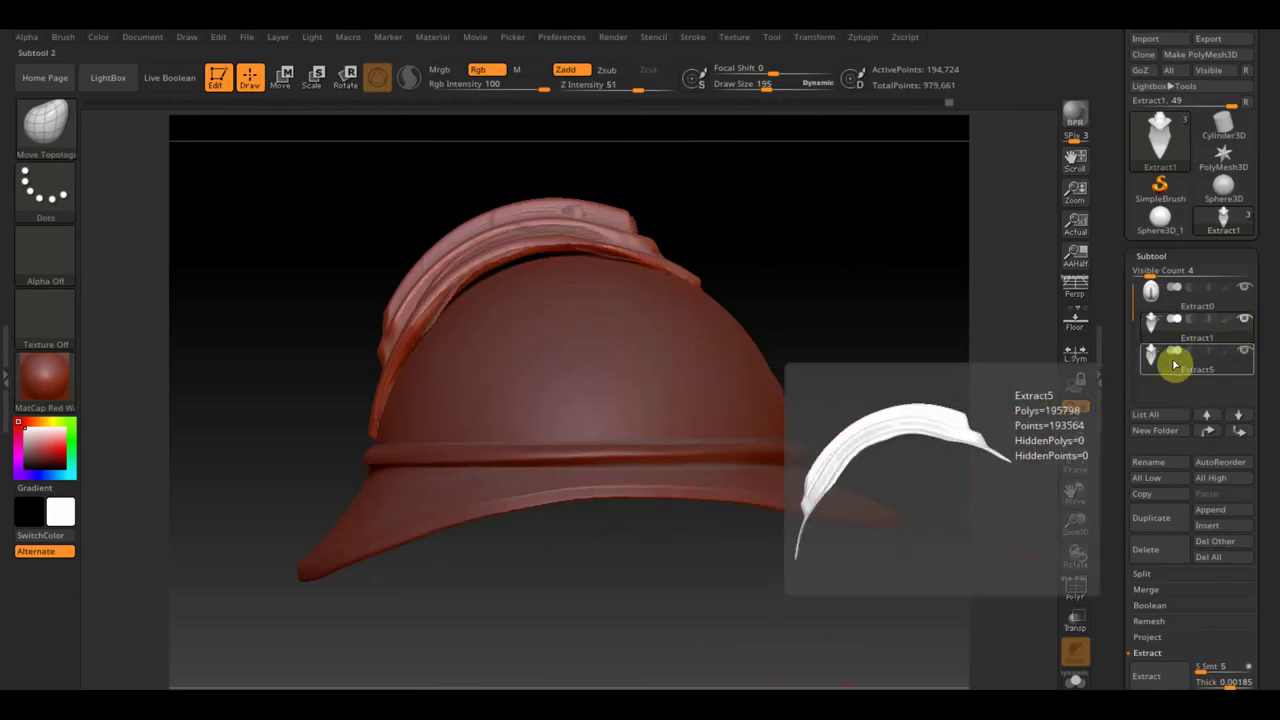
- Make Extract5 the active subtool and bring up the Append mesh picker
{"action": "left_click", "coordinate": [1175, 352]}
{"action": "left_click", "coordinate": [1246, 323]}
{"action": "mouse_move", "coordinate": [836, 290]}
{"action": "left_mouse_down"}
{"action": "mouse_move", "coordinate": [840, 349]}
{"action": "mouse_move", "coordinate": [836, 270]}
{"action": "mouse_move", "coordinate": [817, 320]}
{"action": "mouse_move", "coordinate": [837, 277]}
{"action": "mouse_move", "coordinate": [903, 249]}
{"action": "mouse_move", "coordinate": [811, 357]}
{"action": "mouse_move", "coordinate": [912, 308]}
{"action": "left_mouse_up"}
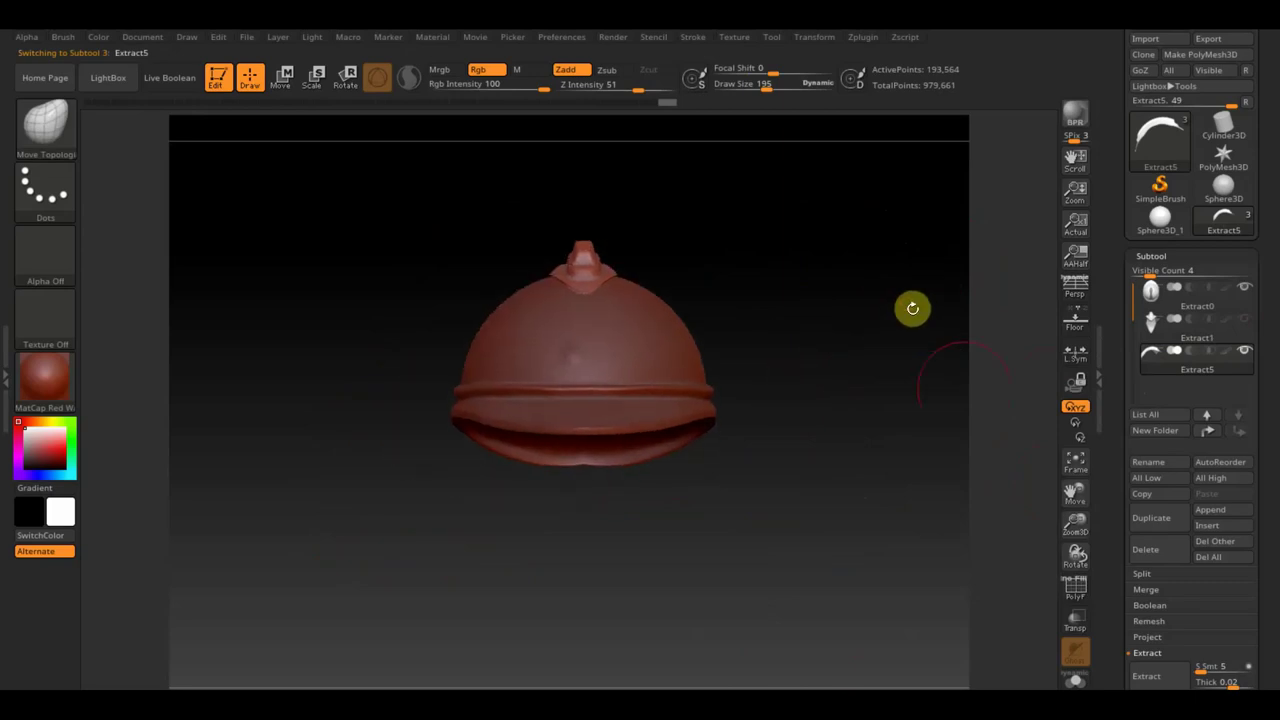
{"action": "left_click", "coordinate": [1212, 509]}
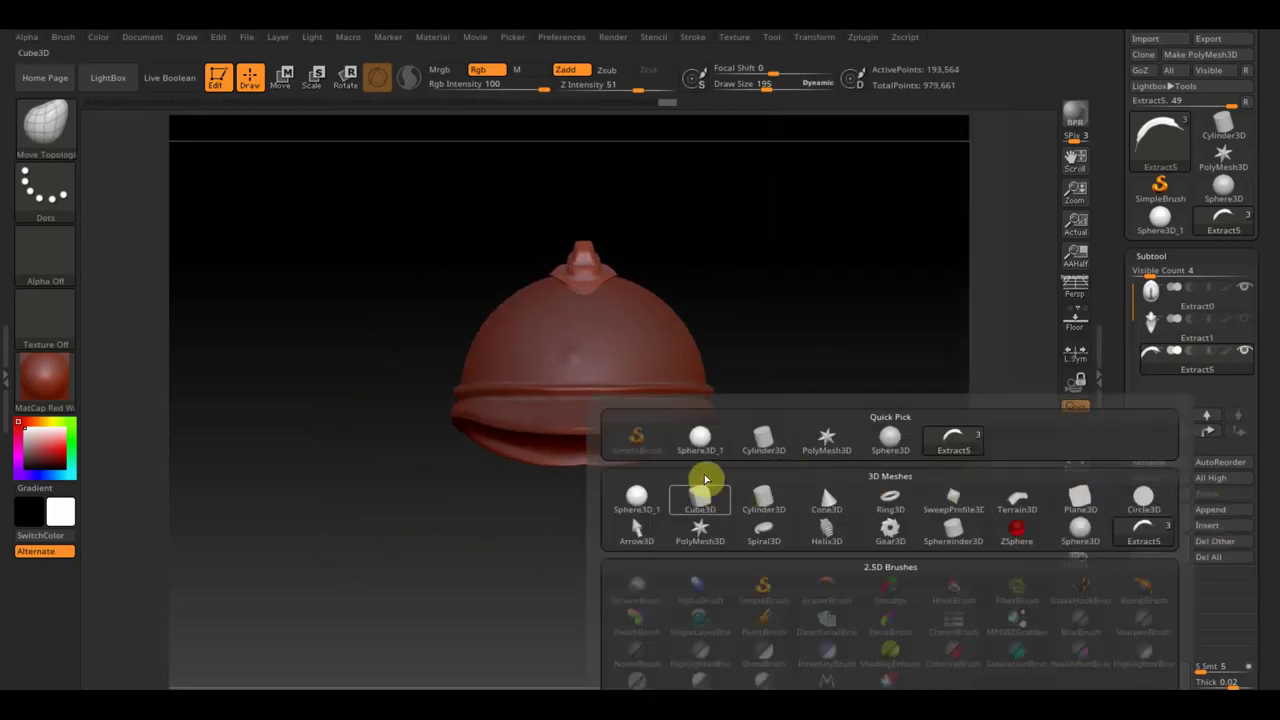
- Append a Cube3D subtool, move it left of the helmet and squash it into a thin slab
{"action": "left_click", "coordinate": [706, 500]}
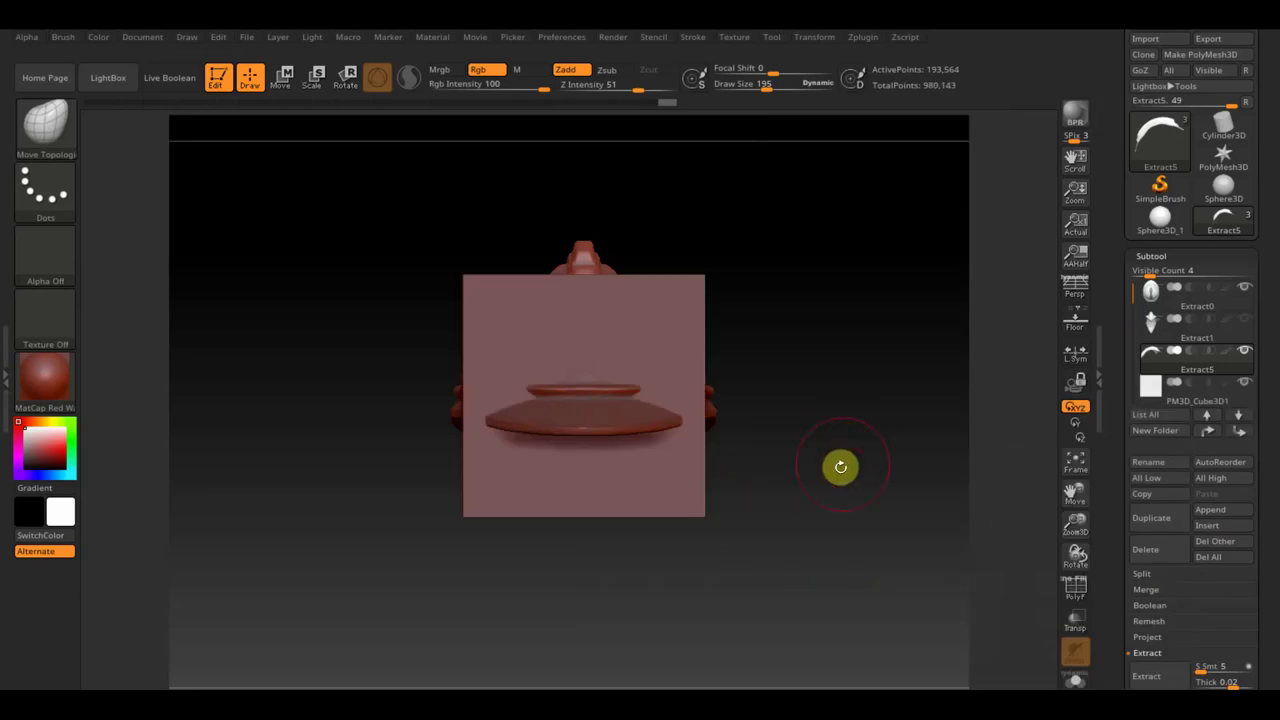
{"action": "left_click", "coordinate": [533, 367], "text": "alt"}
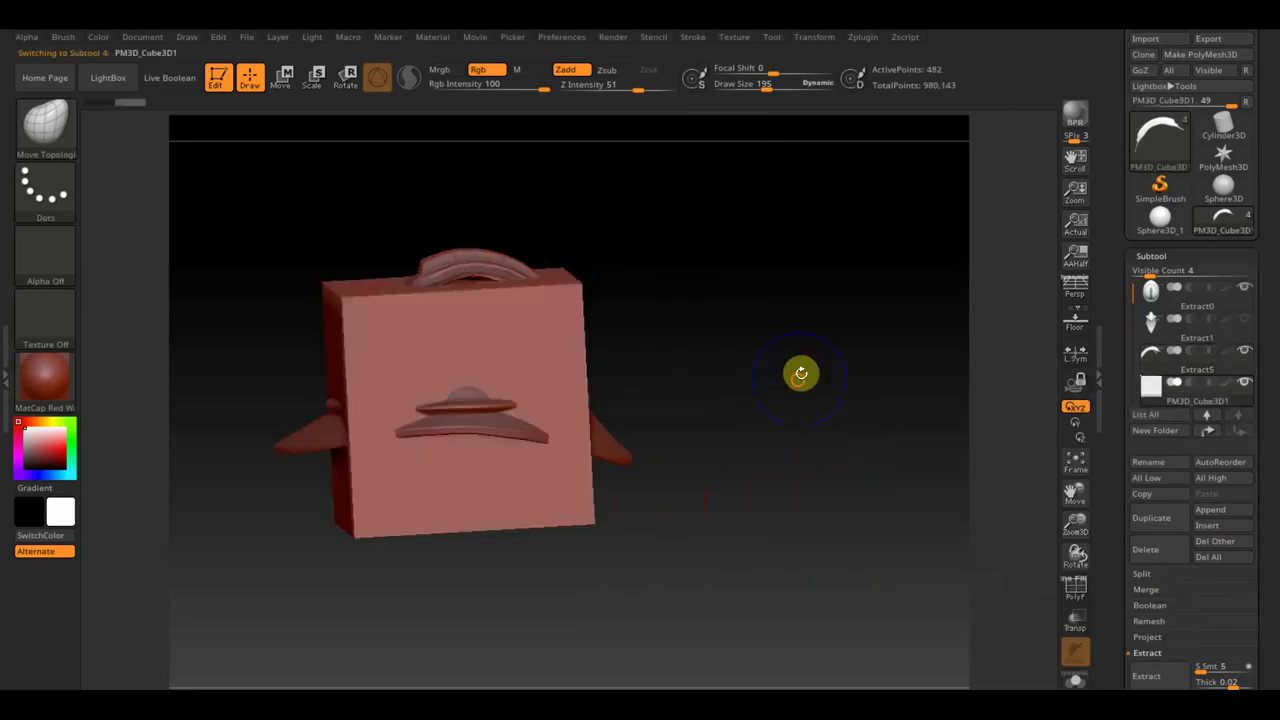
{"action": "left_click_drag", "start_coordinate": [800, 371], "coordinate": [497, 217], "text": "shift"}
{"action": "left_click", "coordinate": [285, 80]}
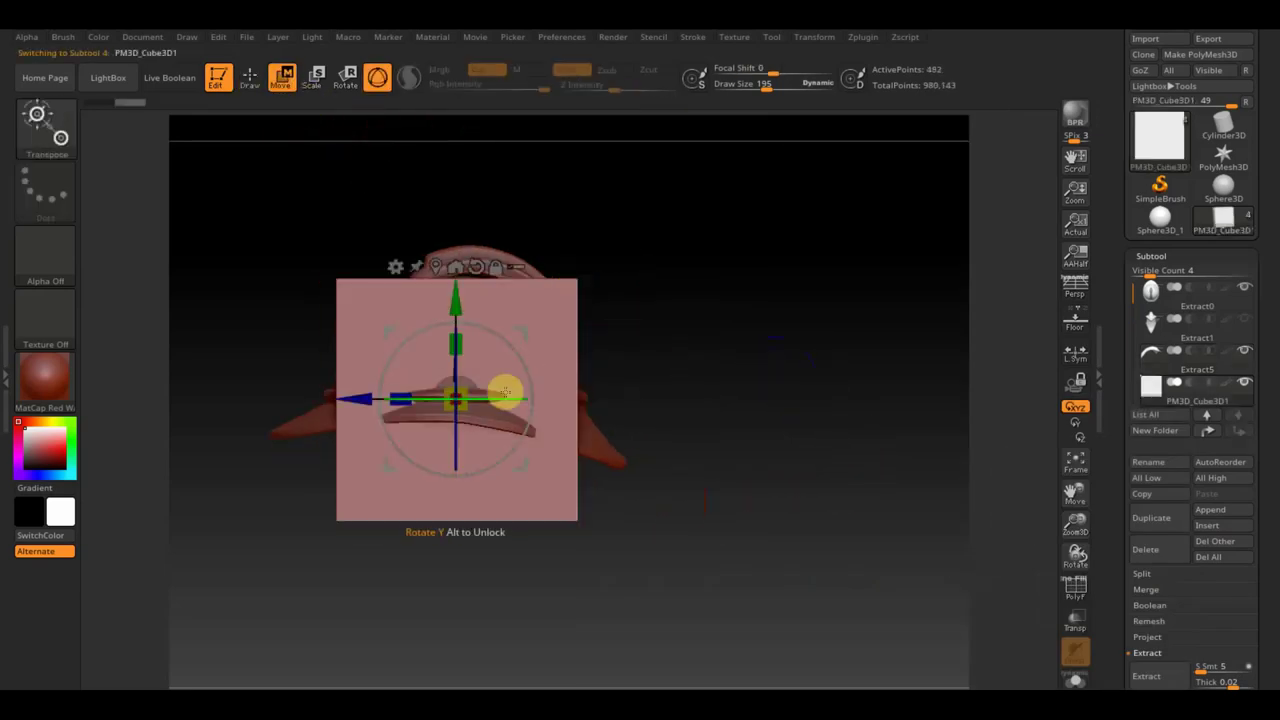
{"action": "left_click_drag", "start_coordinate": [361, 400], "coordinate": [114, 400]}
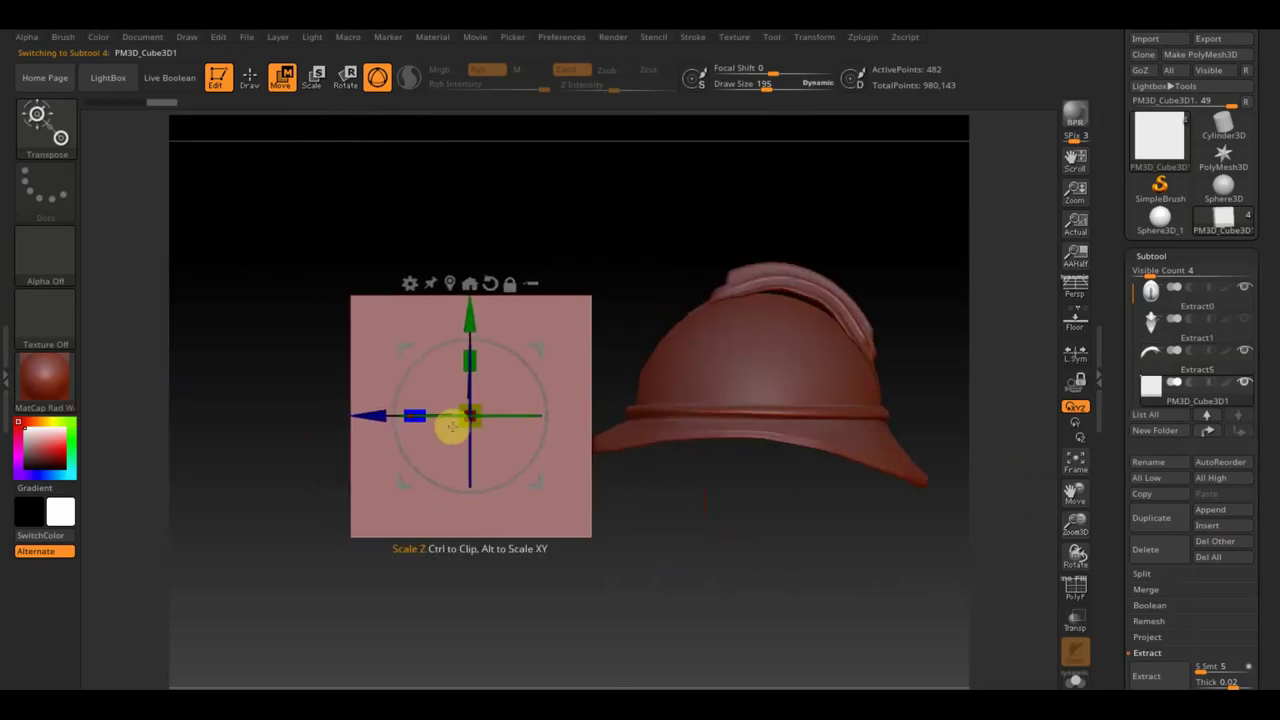
{"action": "mouse_move", "coordinate": [363, 414]}
{"action": "left_mouse_down"}
{"action": "mouse_move", "coordinate": [309, 417]}
{"action": "mouse_move", "coordinate": [489, 429]}
{"action": "left_mouse_up"}
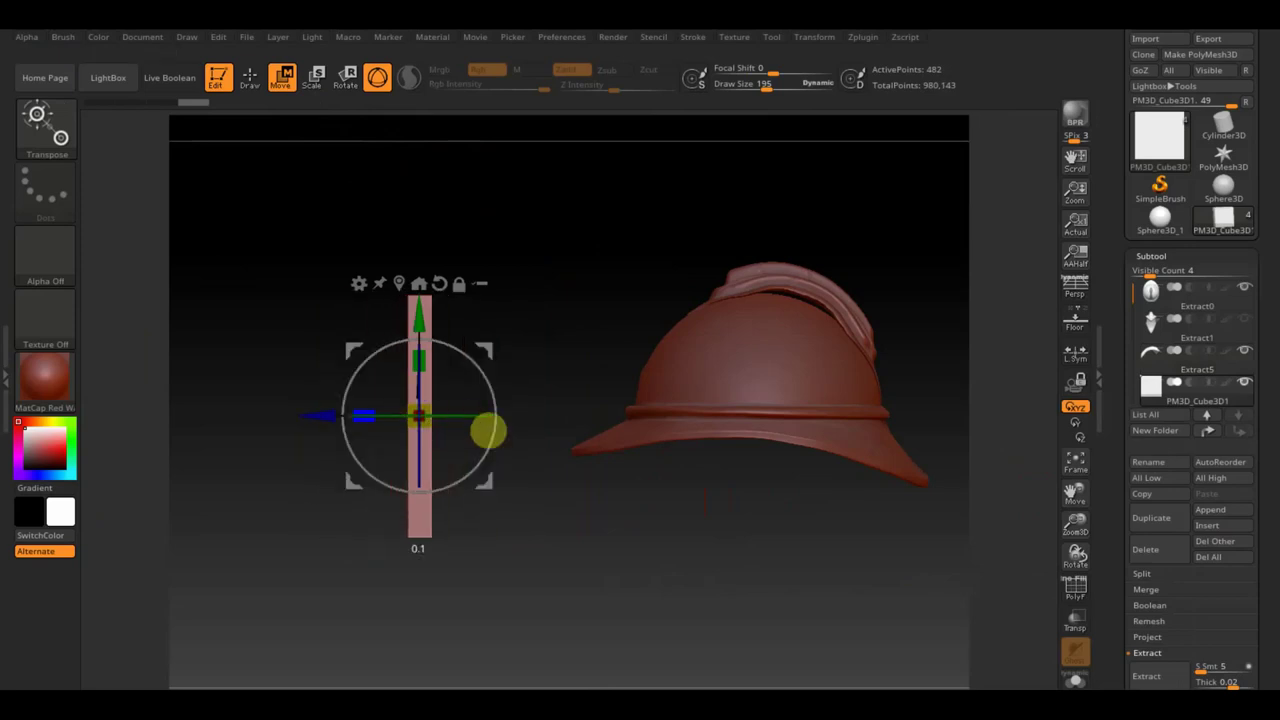
- Remesh the slab with DynaMesh at resolution 832 from the Geometry settings
{"action": "scroll", "coordinate": [1257, 571], "scroll_direction": "down", "scroll_amount": 5}
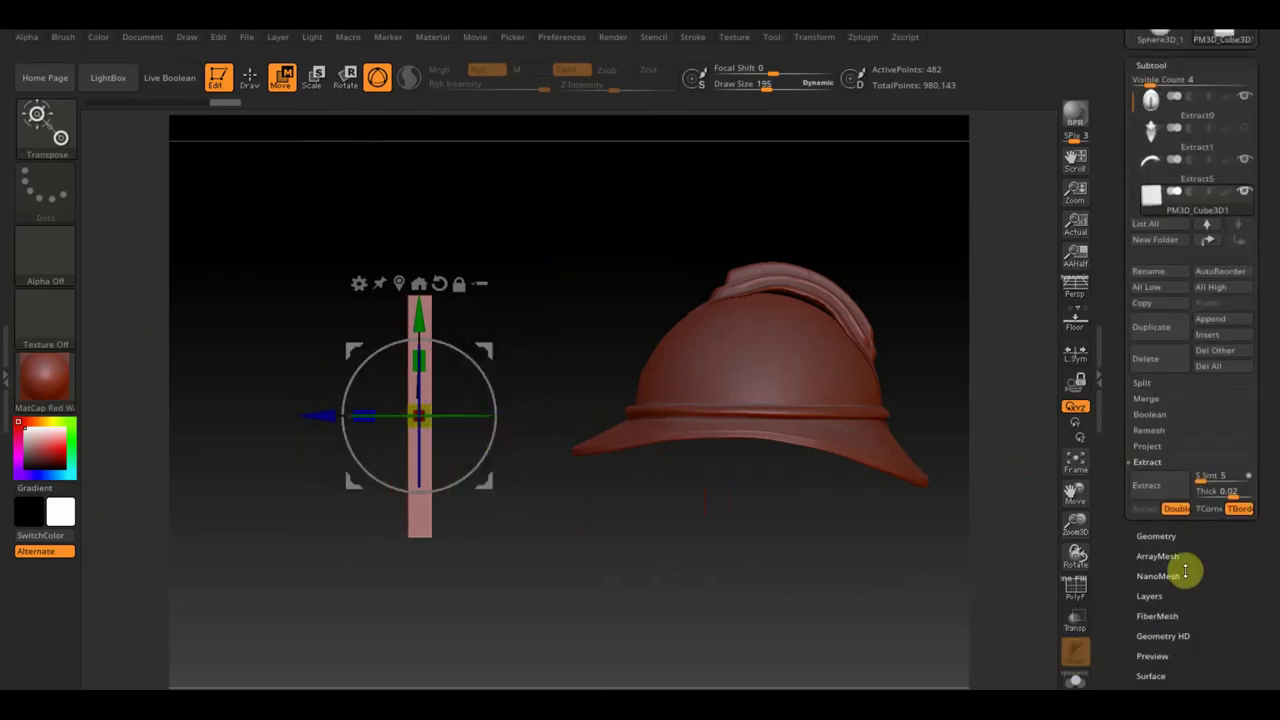
{"action": "left_click", "coordinate": [1167, 538]}
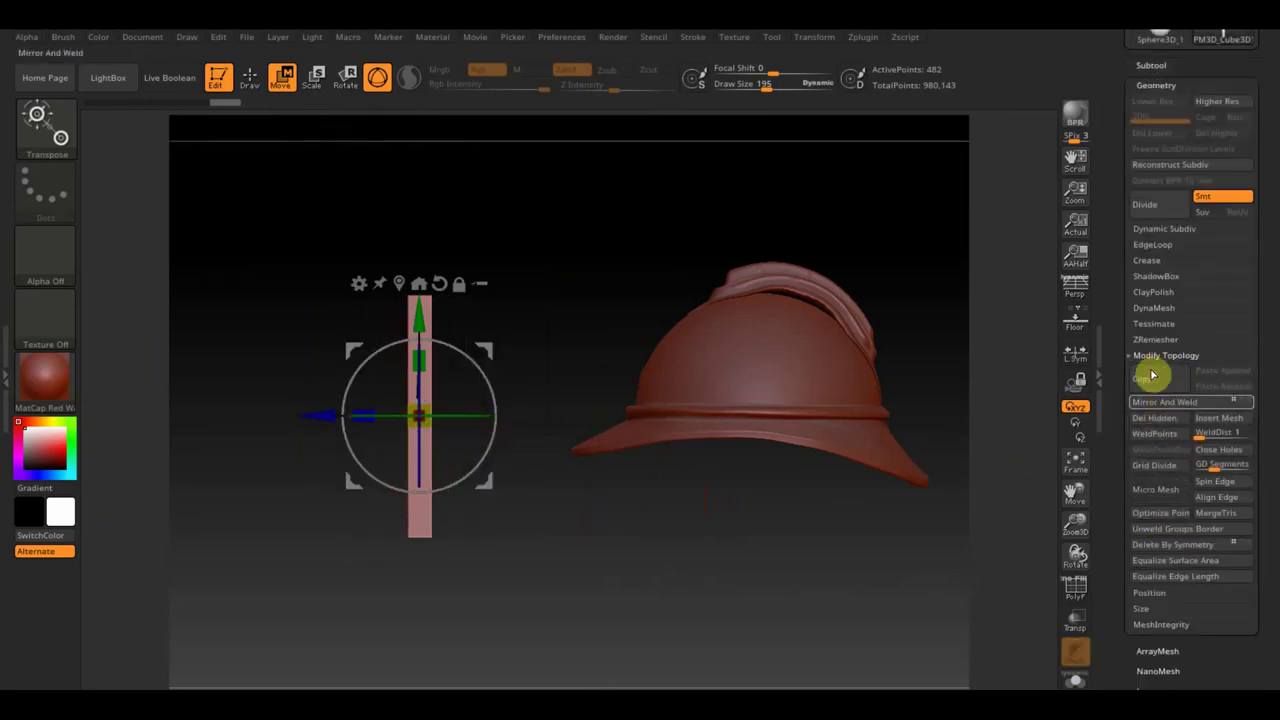
{"action": "left_click", "coordinate": [1158, 309]}
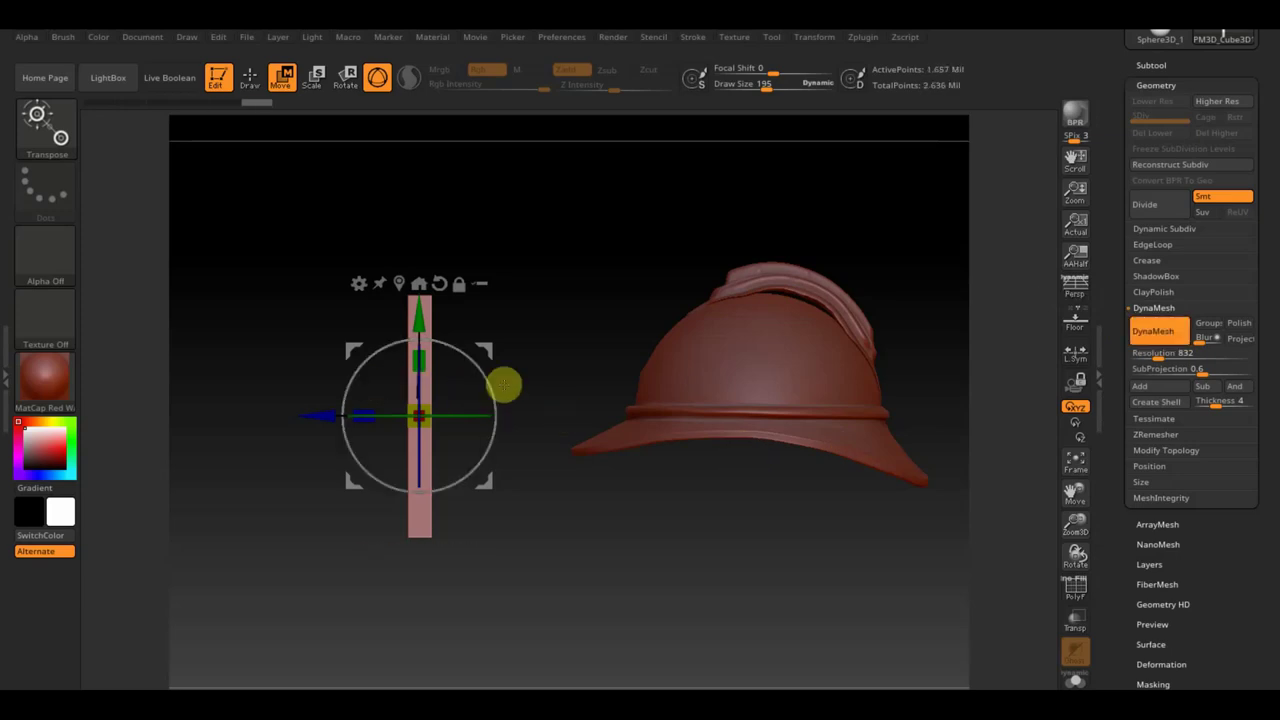
- Import the star badge photo 34830 as a texture with the view facing the helmet front
{"action": "mouse_move", "coordinate": [651, 241]}
{"action": "left_mouse_down"}
{"action": "mouse_move", "coordinate": [729, 229]}
{"action": "mouse_move", "coordinate": [740, 249]}
{"action": "left_mouse_up"}
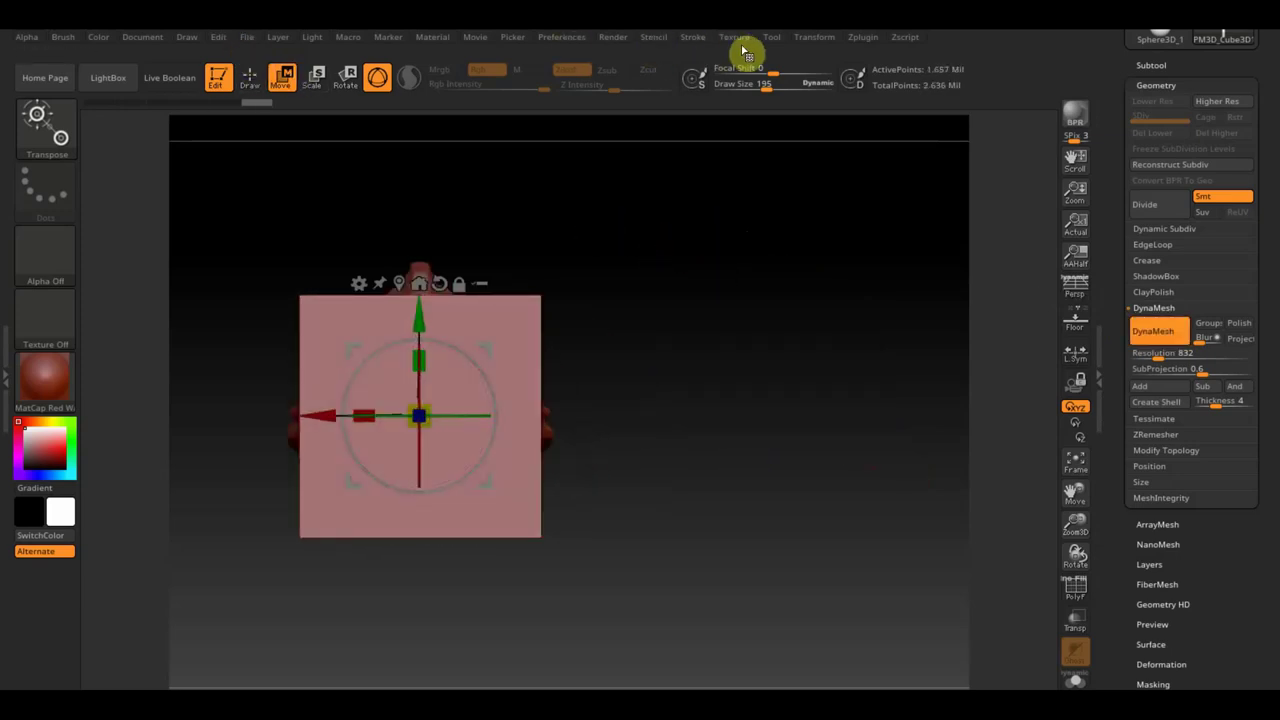
{"action": "left_click", "coordinate": [738, 42]}
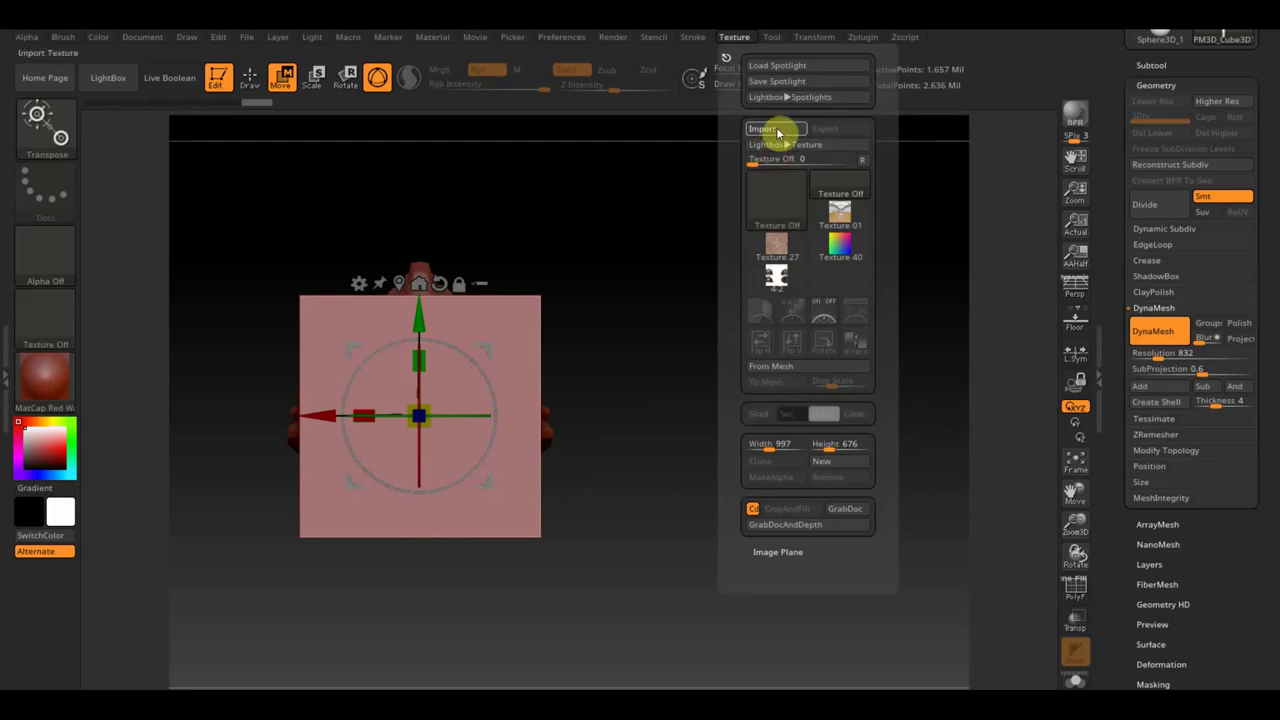
{"action": "left_click", "coordinate": [777, 132]}
{"action": "left_click", "coordinate": [428, 325]}
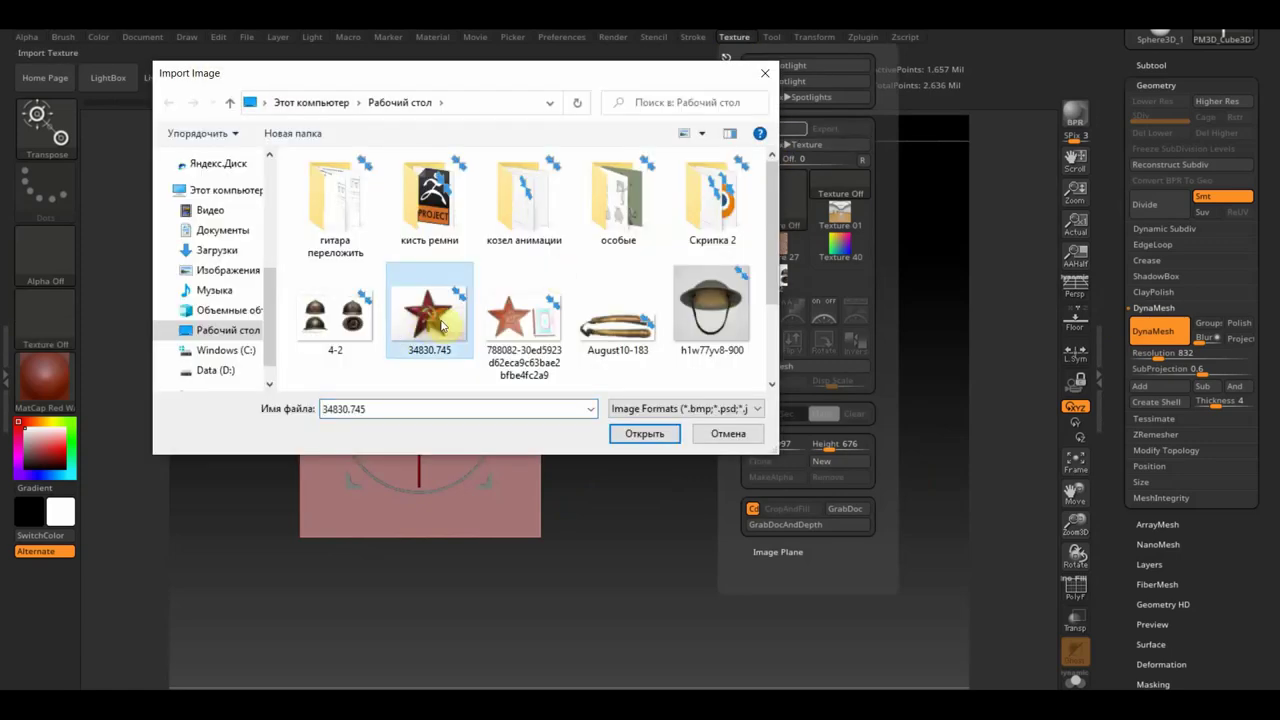
{"action": "left_click", "coordinate": [642, 435]}
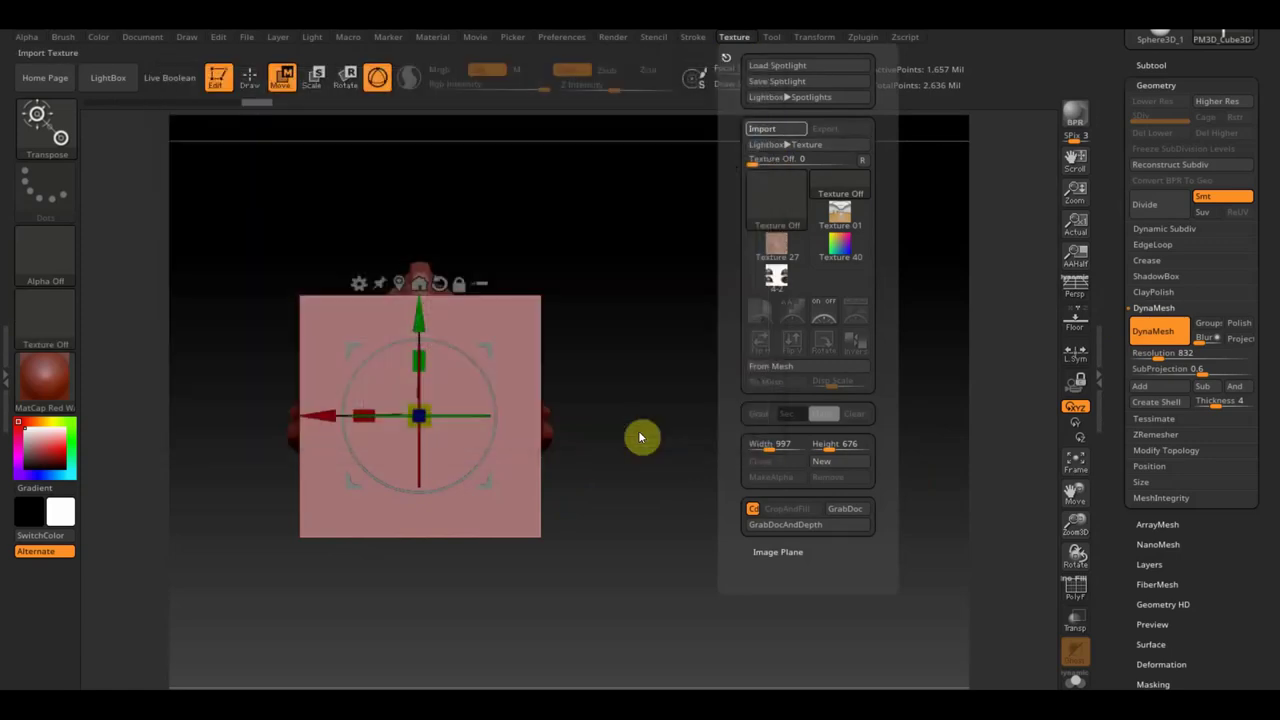
- Select the star texture and add it to Spotlight as a reference overlay
{"action": "left_click", "coordinate": [738, 38]}
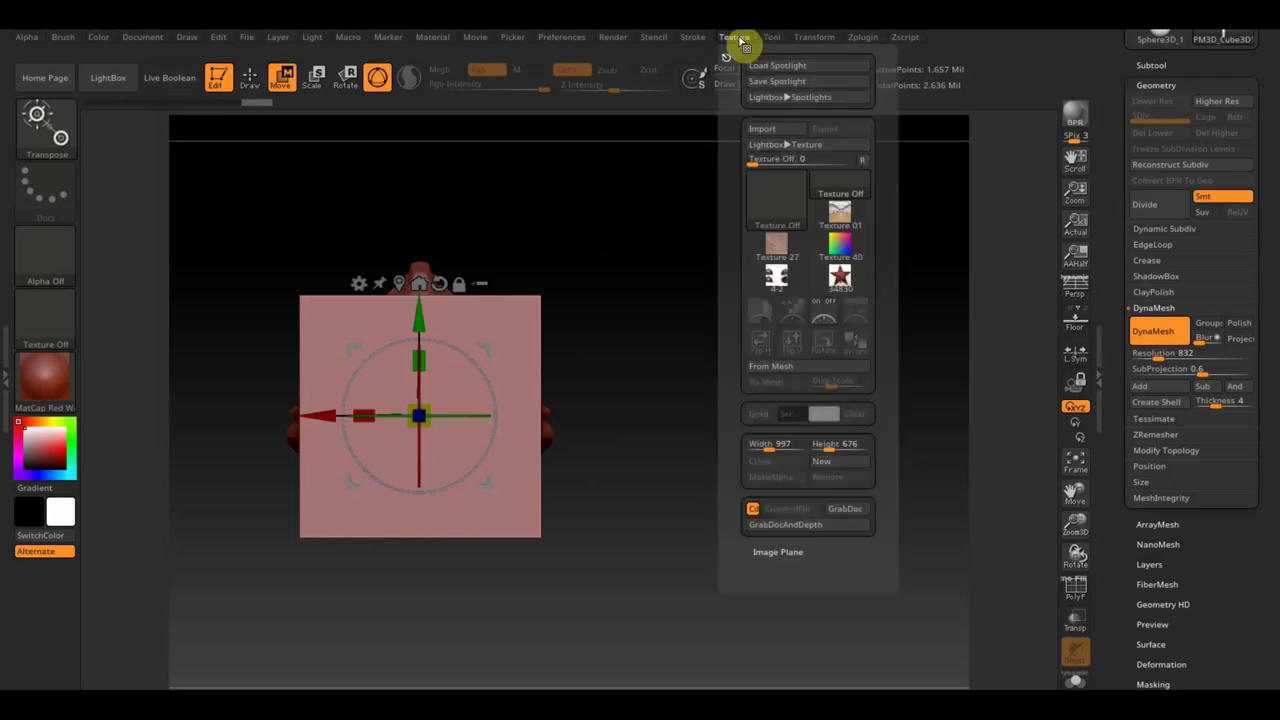
{"action": "left_click", "coordinate": [843, 284]}
{"action": "left_click", "coordinate": [851, 310]}
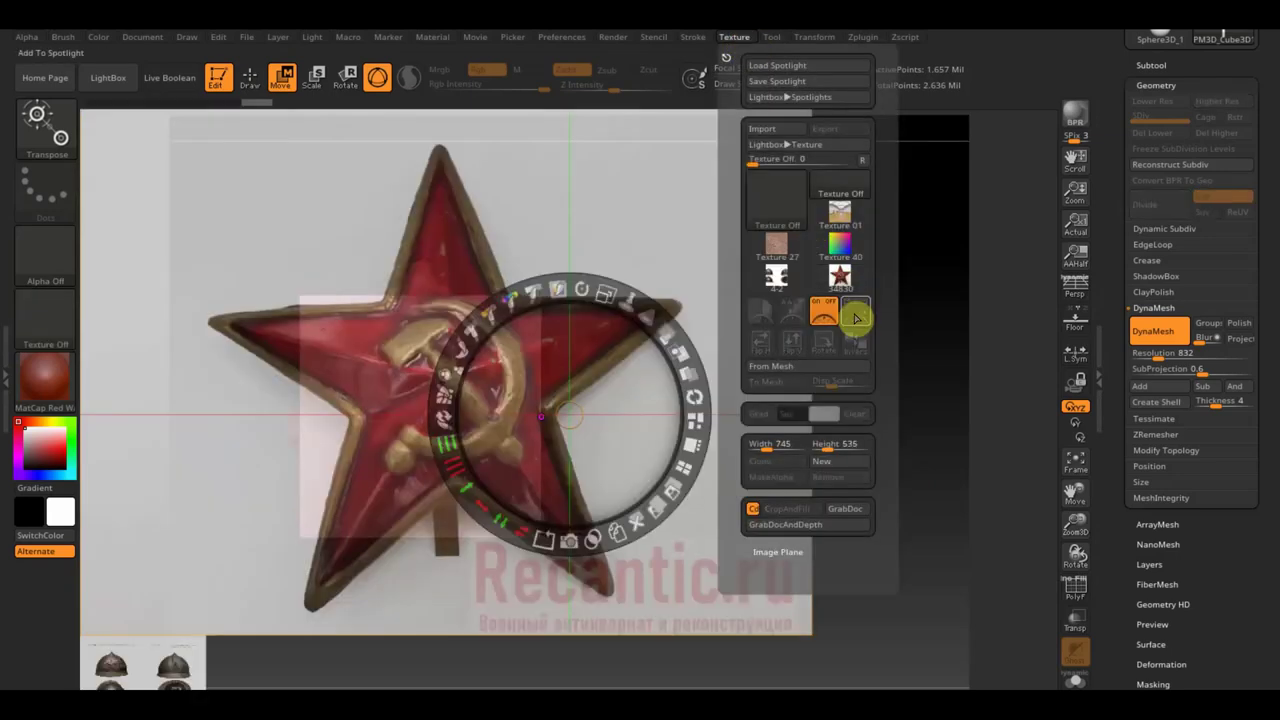
- Resize, reposition and adjust the opacity of the star reference in Spotlight
{"action": "mouse_move", "coordinate": [585, 305]}
{"action": "left_mouse_down"}
{"action": "mouse_move", "coordinate": [482, 253]}
{"action": "mouse_move", "coordinate": [460, 263]}
{"action": "mouse_move", "coordinate": [577, 320]}
{"action": "left_mouse_up"}
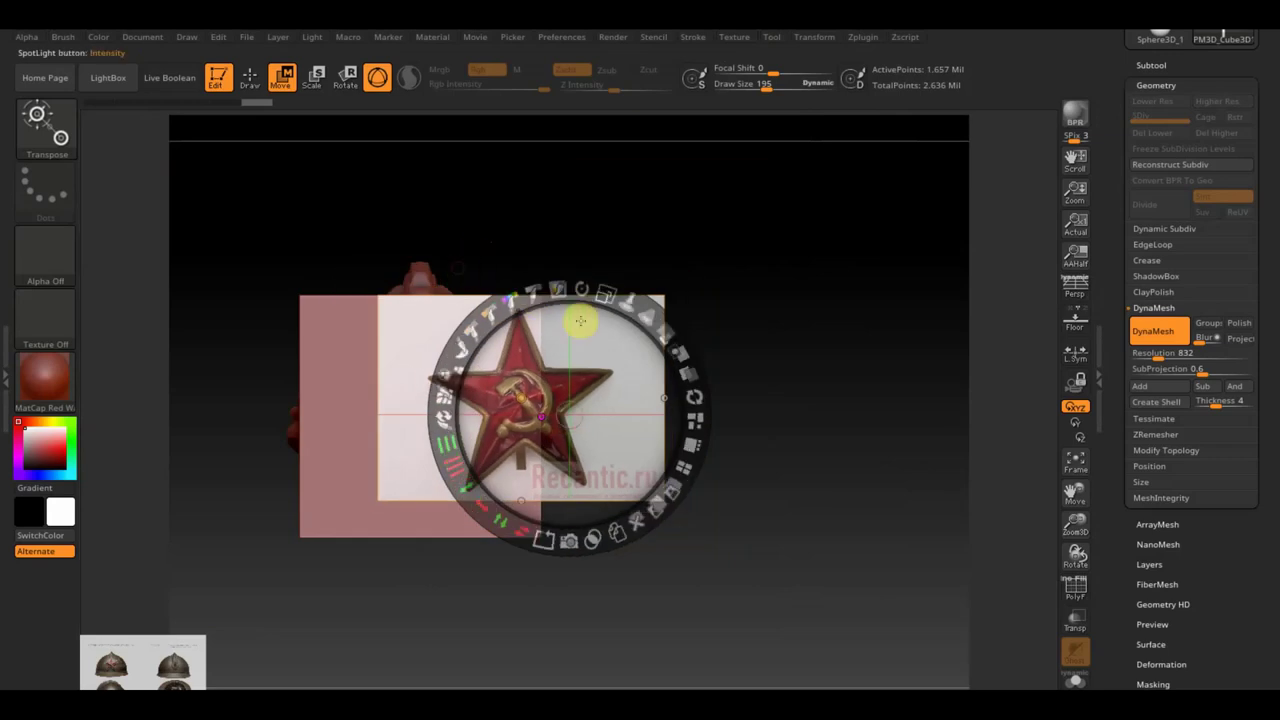
{"action": "left_click_drag", "start_coordinate": [616, 381], "coordinate": [529, 391]}
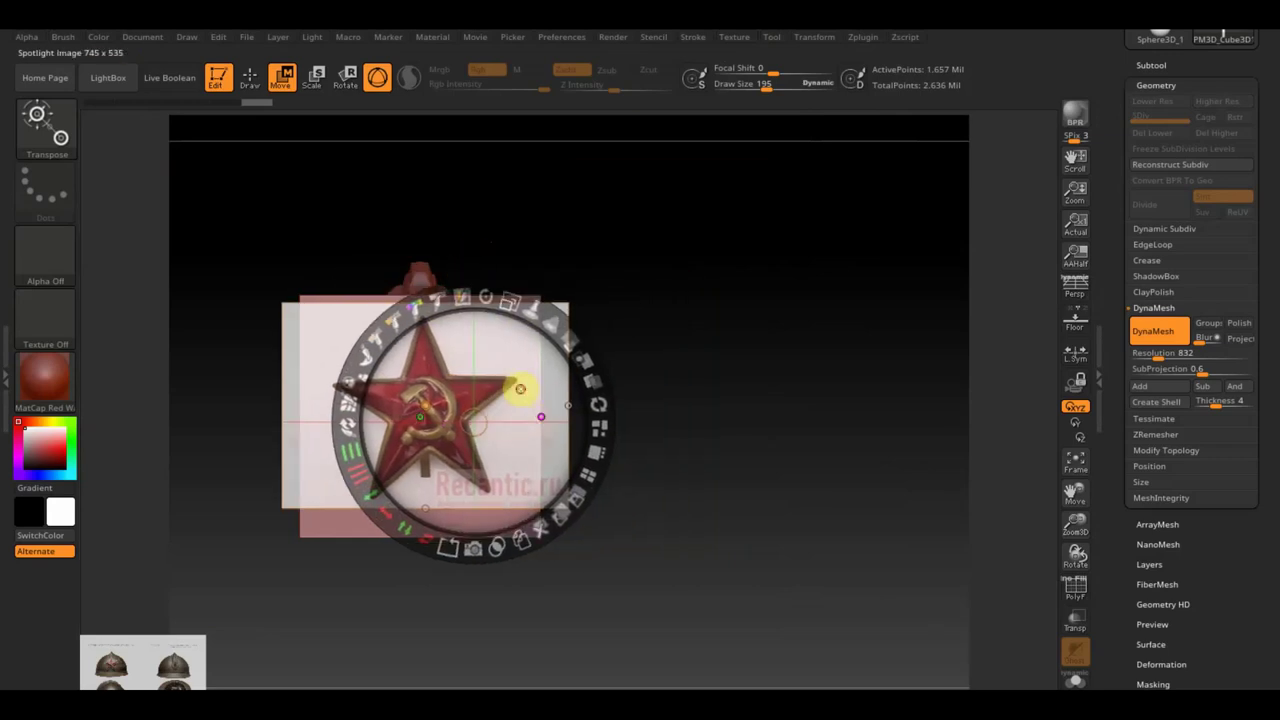
{"action": "left_click", "coordinate": [720, 389]}
{"action": "left_click_drag", "start_coordinate": [720, 389], "coordinate": [723, 400]}
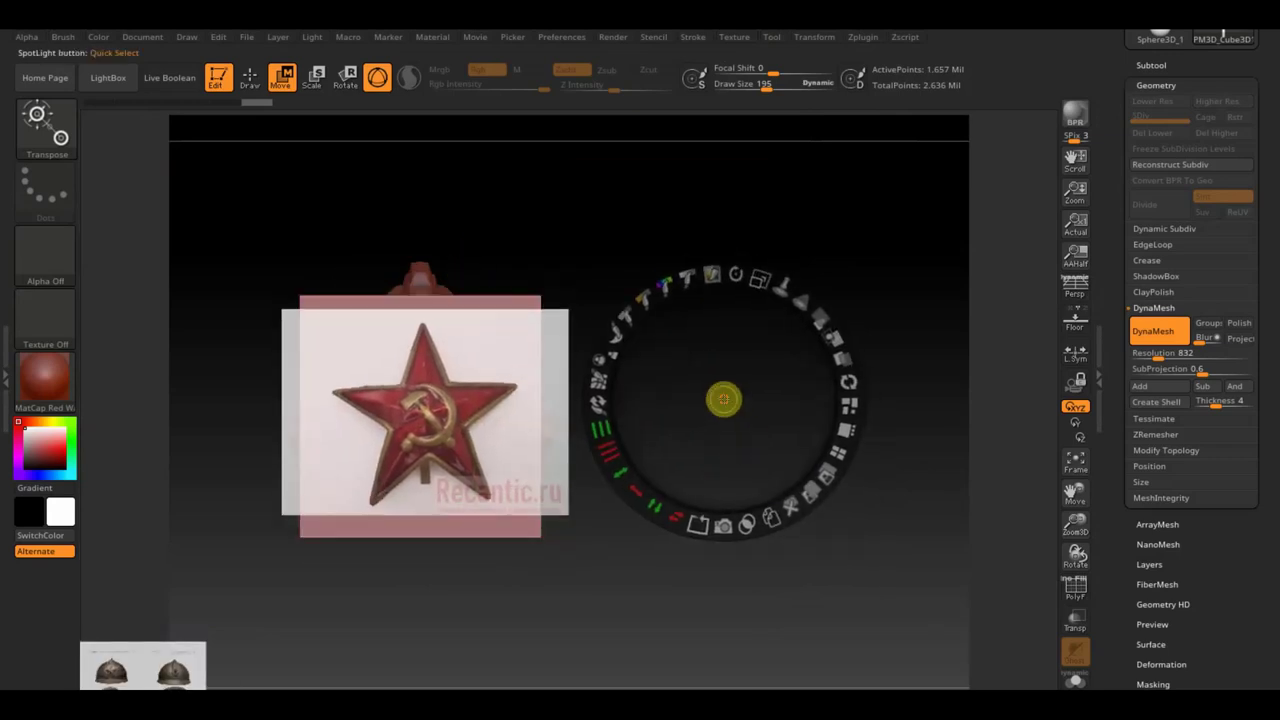
{"action": "left_click_drag", "start_coordinate": [760, 281], "coordinate": [691, 369]}
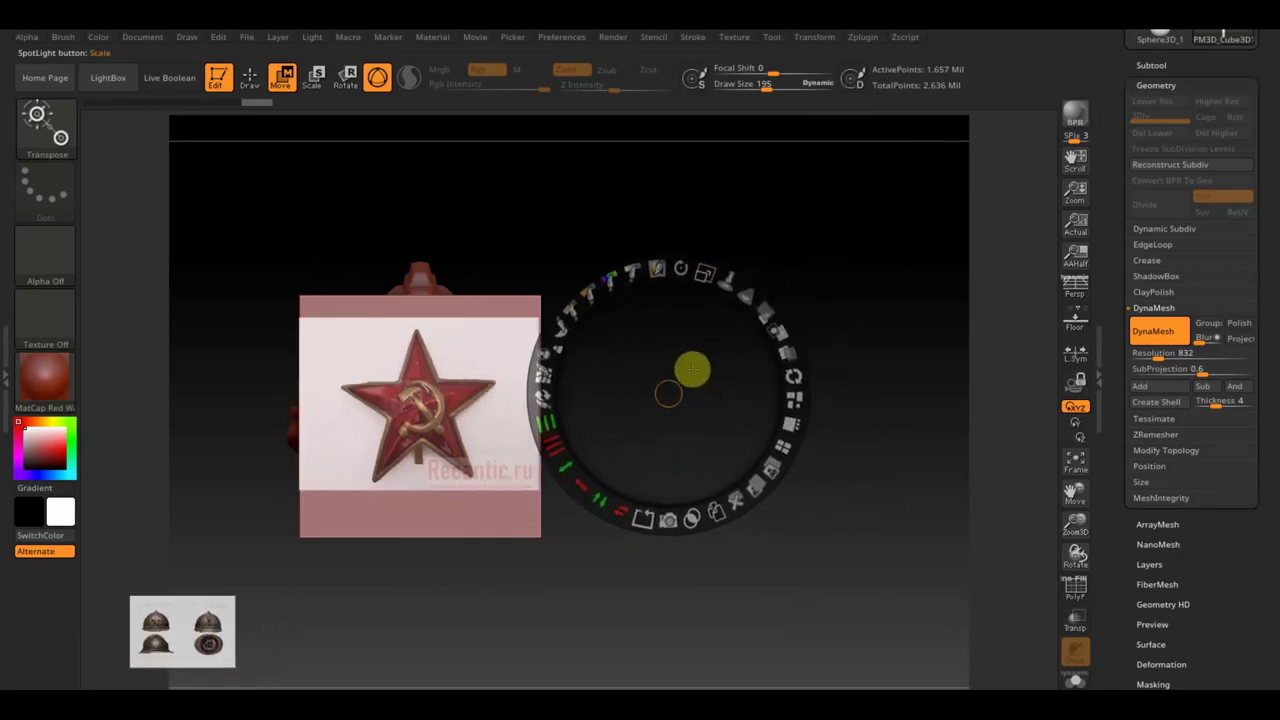
{"action": "left_click_drag", "start_coordinate": [766, 310], "coordinate": [769, 520]}
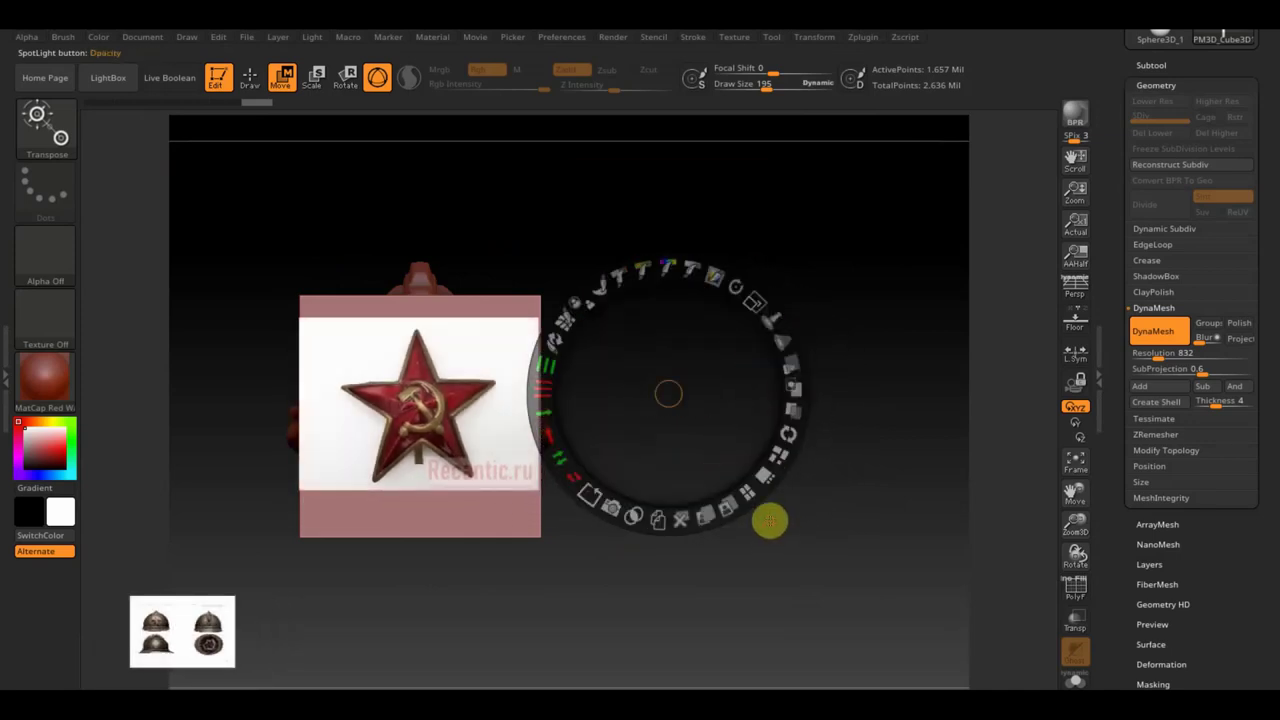
{"action": "key", "text": "z"}
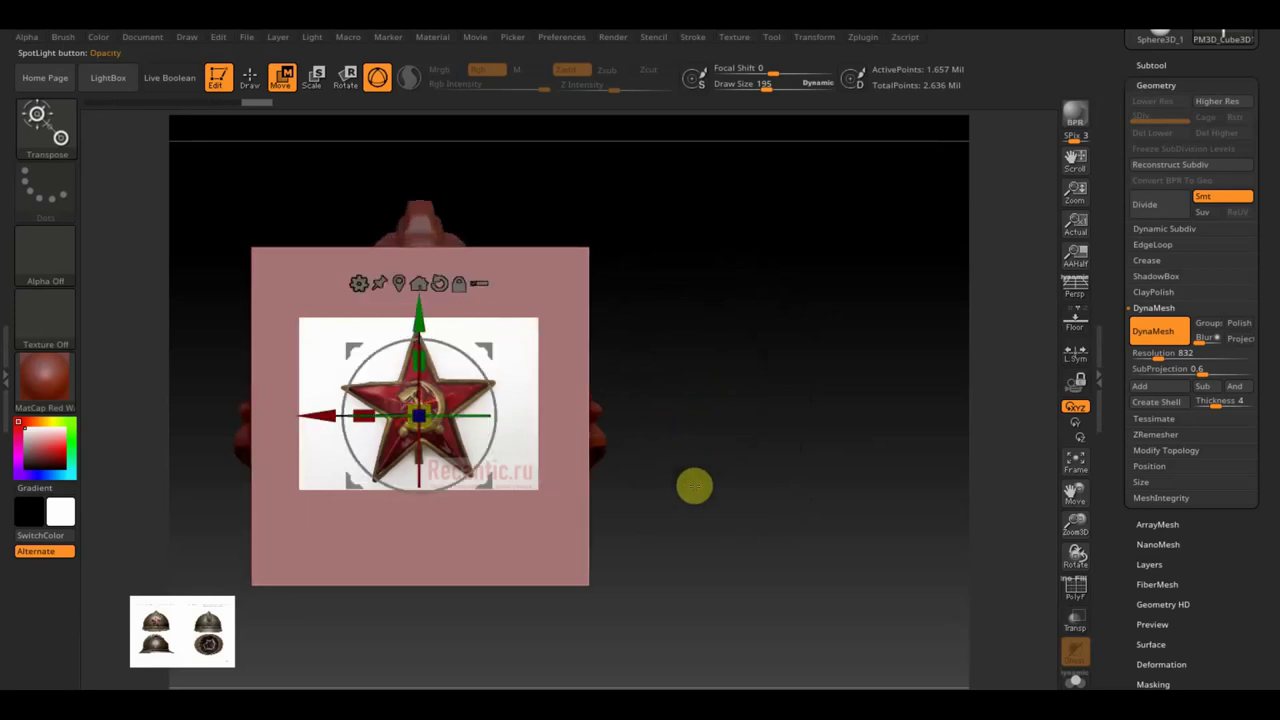
- Enlarge and centre the star reference over the plane, then return to Draw mode
{"action": "left_click_drag", "start_coordinate": [694, 486], "coordinate": [822, 476]}
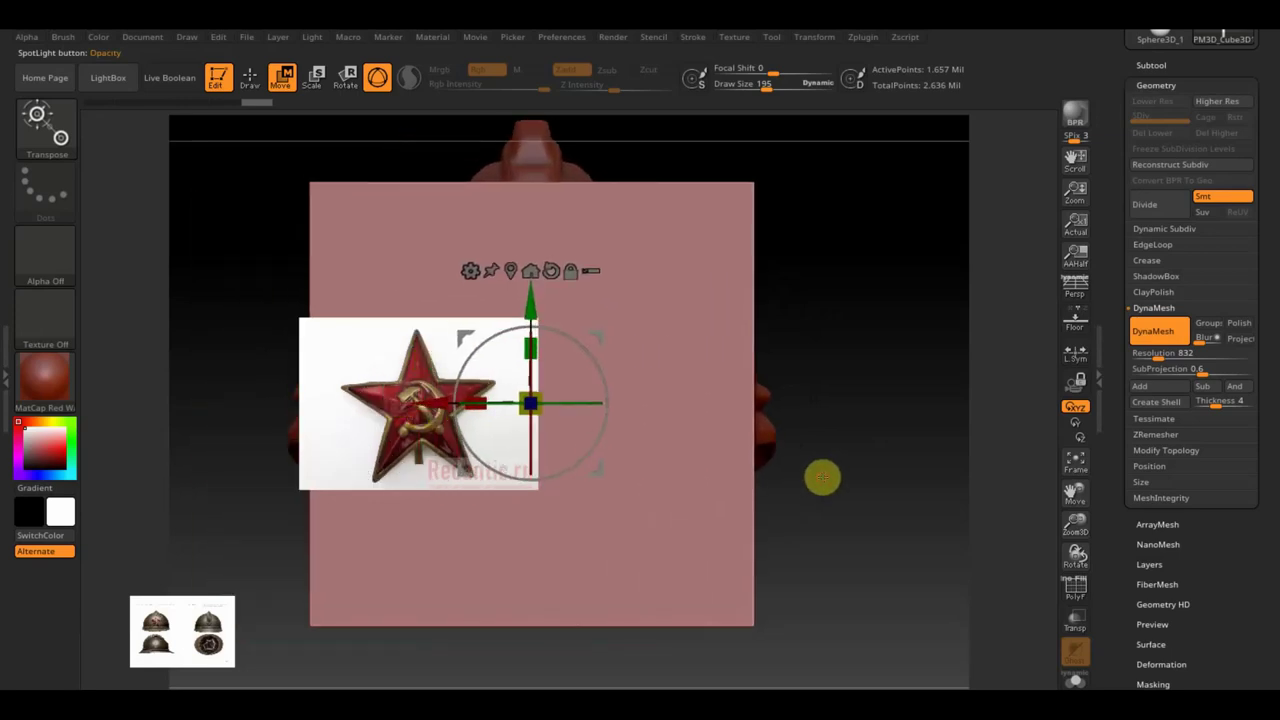
{"action": "key", "text": "z"}
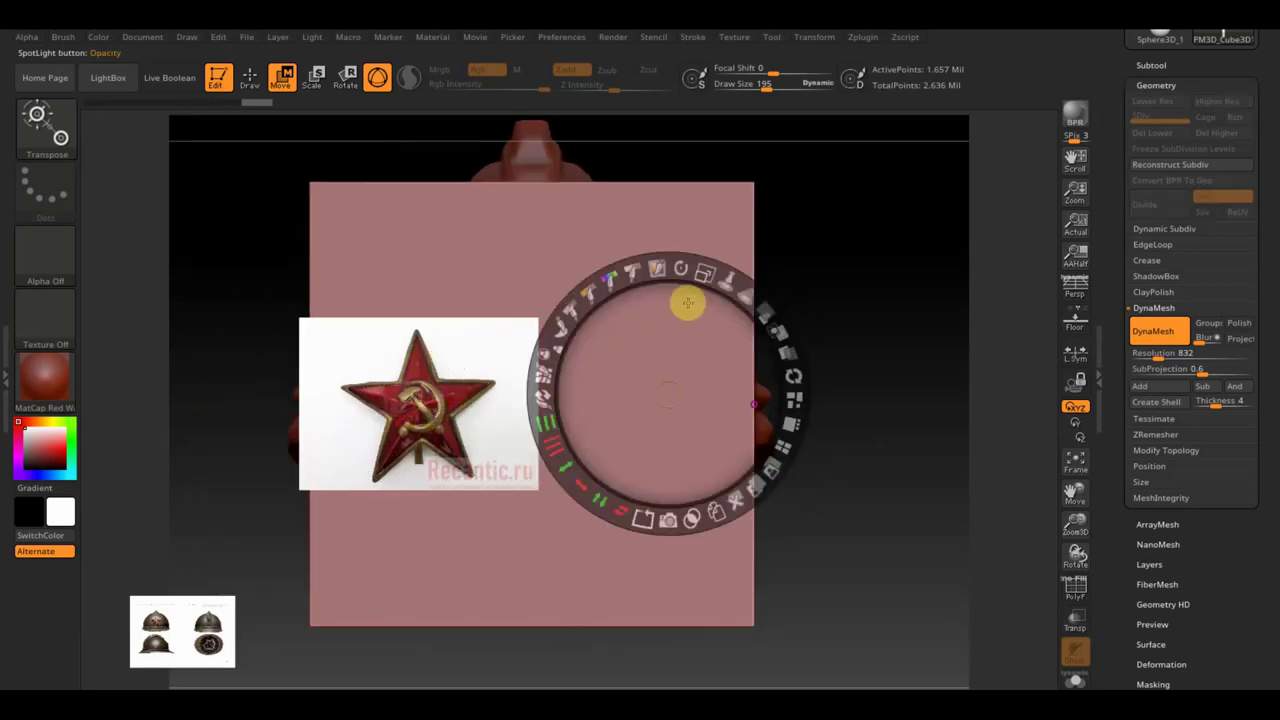
{"action": "left_click_drag", "start_coordinate": [697, 271], "coordinate": [739, 346]}
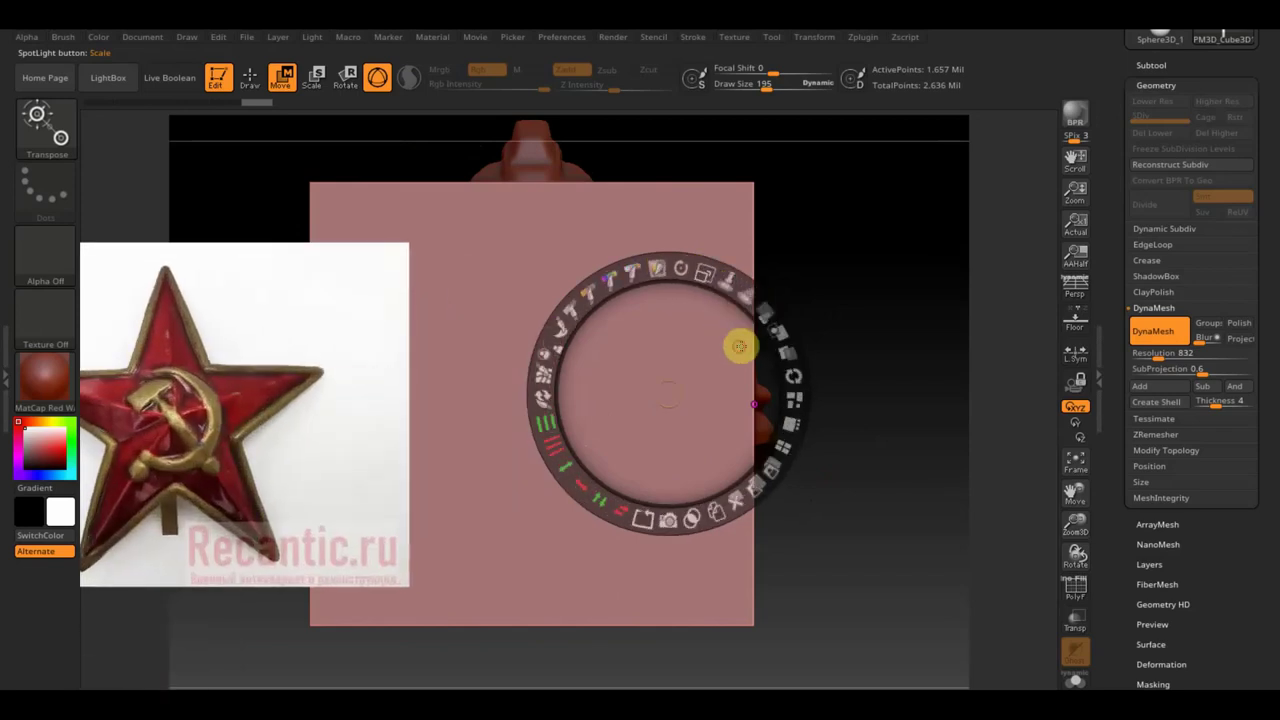
{"action": "mouse_move", "coordinate": [600, 346]}
{"action": "left_mouse_down"}
{"action": "mouse_move", "coordinate": [757, 323]}
{"action": "mouse_move", "coordinate": [946, 349]}
{"action": "mouse_move", "coordinate": [971, 334]}
{"action": "mouse_move", "coordinate": [960, 334]}
{"action": "left_mouse_up"}
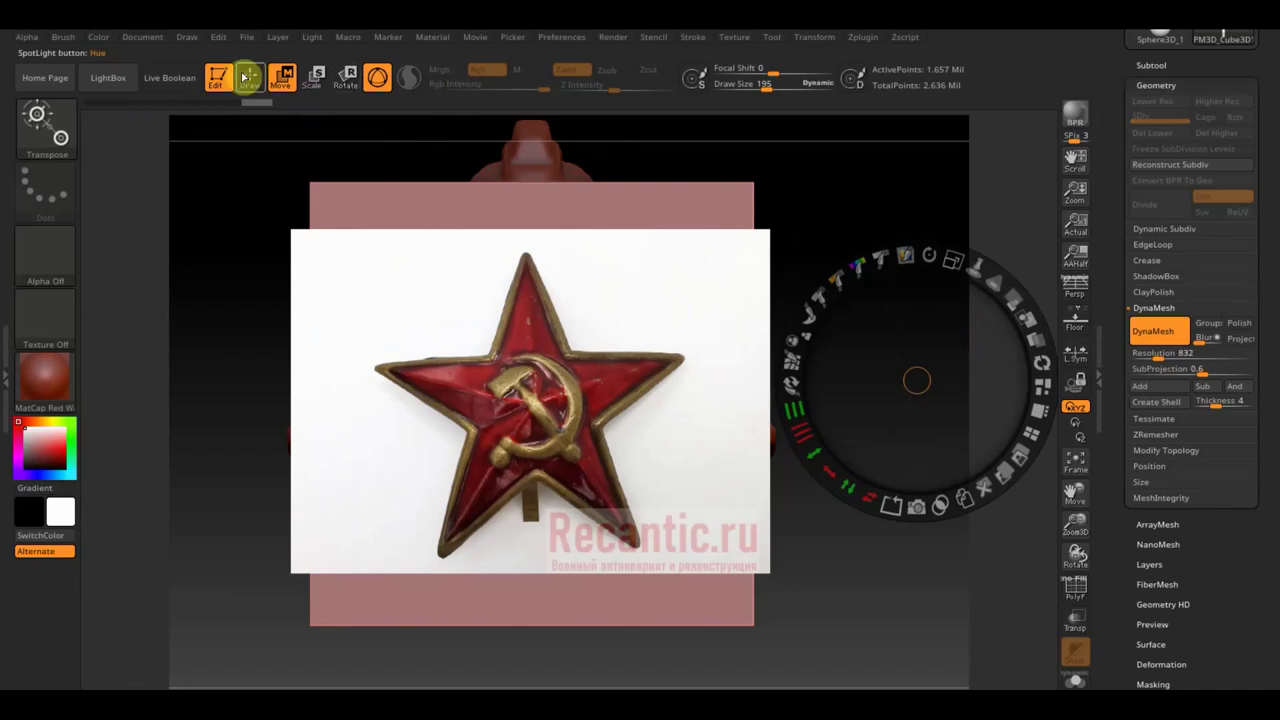
{"action": "key", "text": "shift+z"}
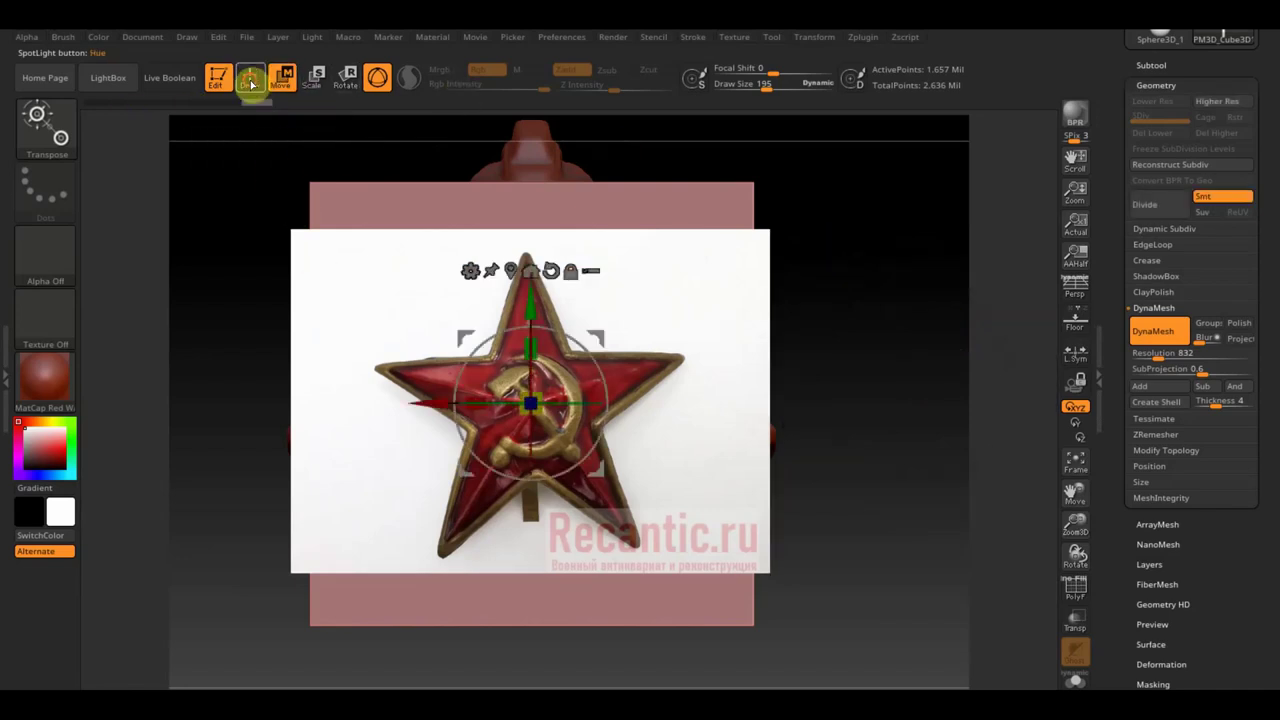
{"action": "left_click", "coordinate": [249, 77]}
{"action": "left_click", "coordinate": [55, 122]}
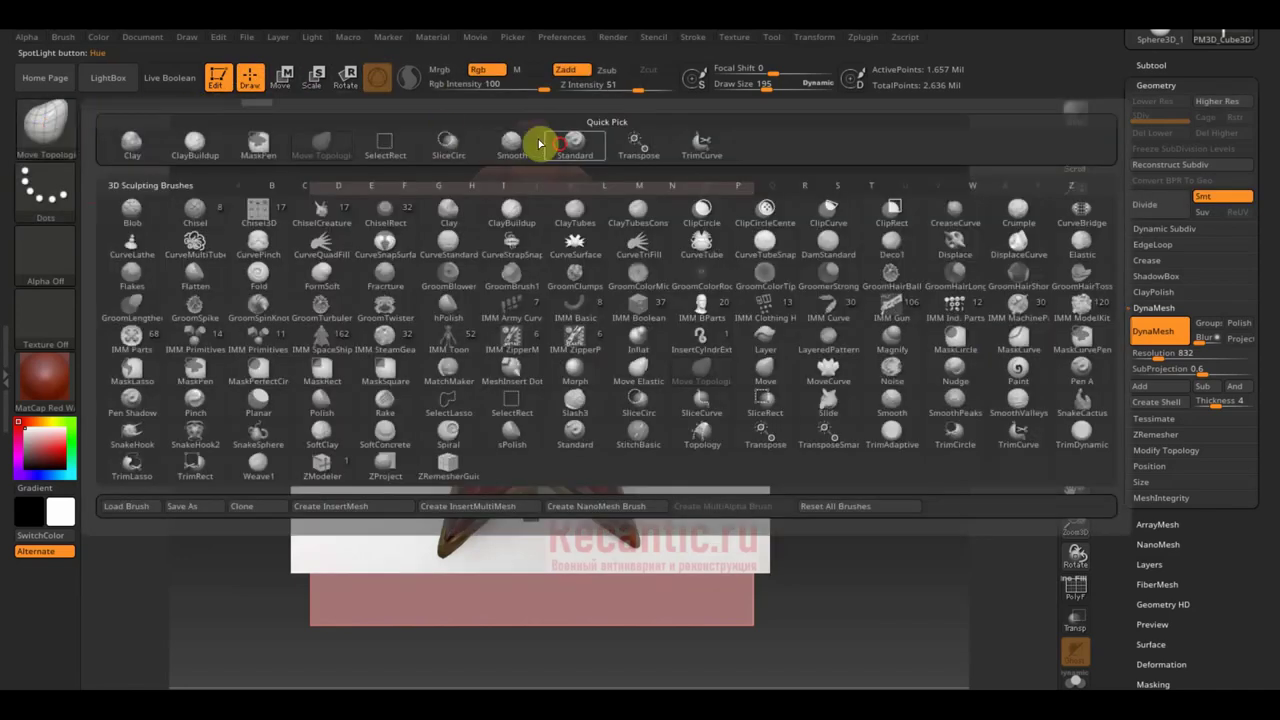
- Choose the Standard brush with Zadd off and show the model in white SketchShaded2 material
{"action": "left_click", "coordinate": [575, 140]}
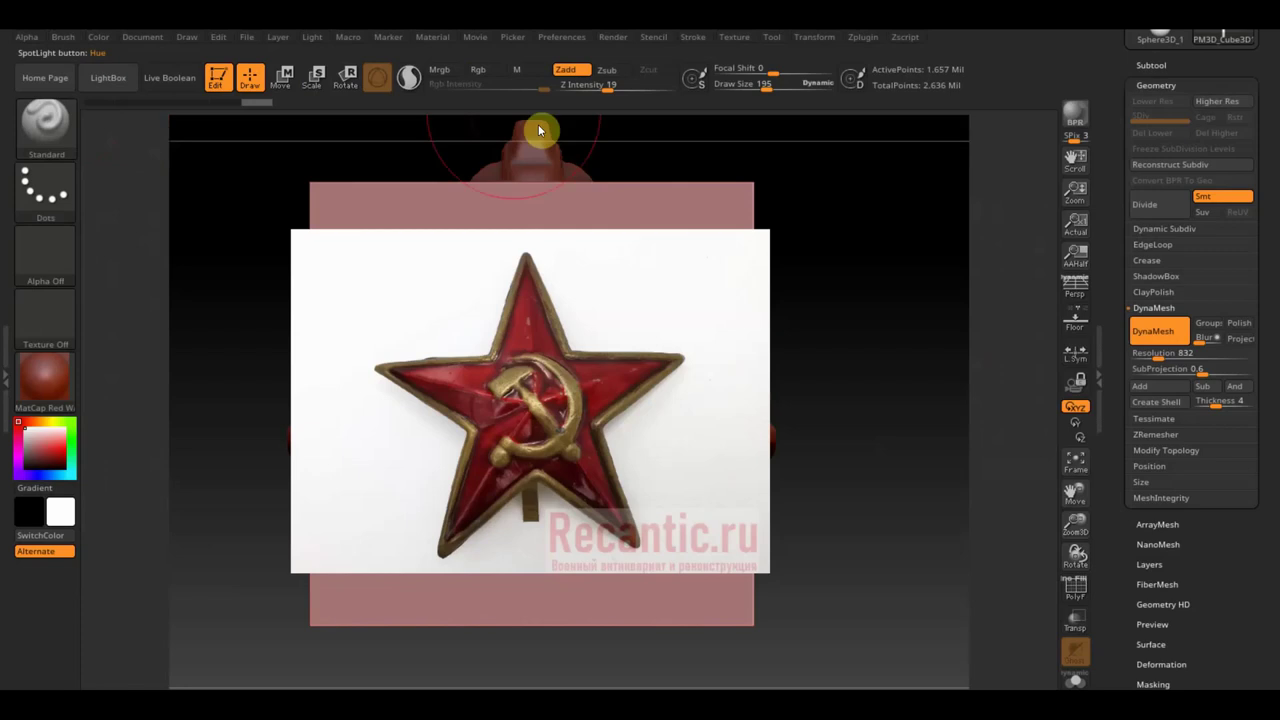
{"action": "left_click", "coordinate": [568, 69]}
{"action": "left_click_drag", "start_coordinate": [765, 84], "coordinate": [789, 84]}
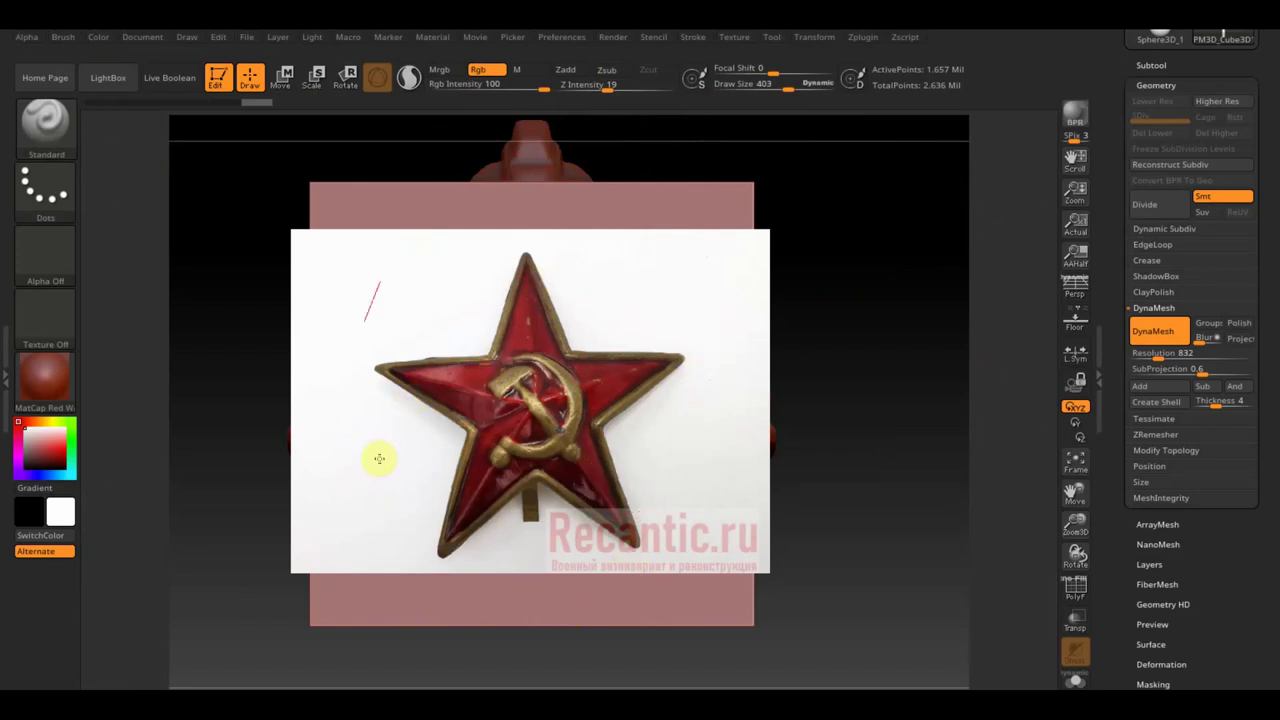
{"action": "left_click", "coordinate": [58, 393]}
{"action": "left_click", "coordinate": [200, 468]}
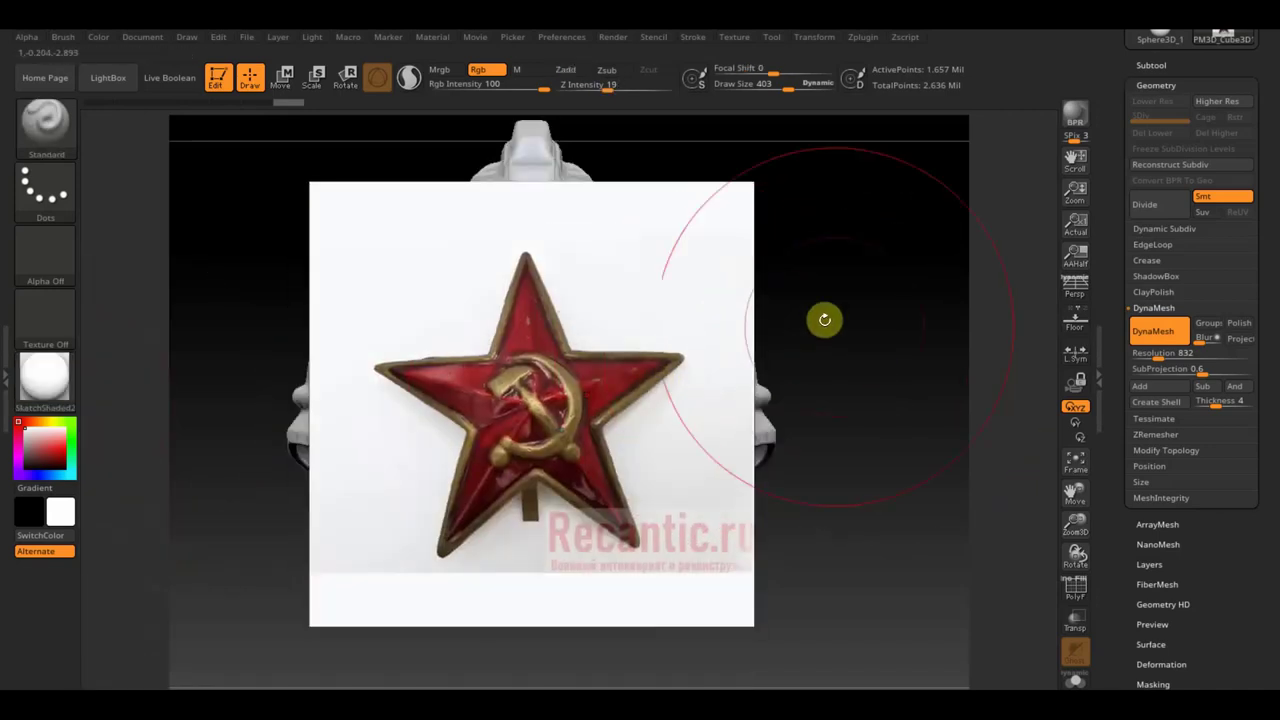
- Ctrl-paint a rough MaskPen mask along the star's upper arm, ending at brush size 23
{"action": "left_click_drag", "start_coordinate": [777, 86], "coordinate": [737, 114]}
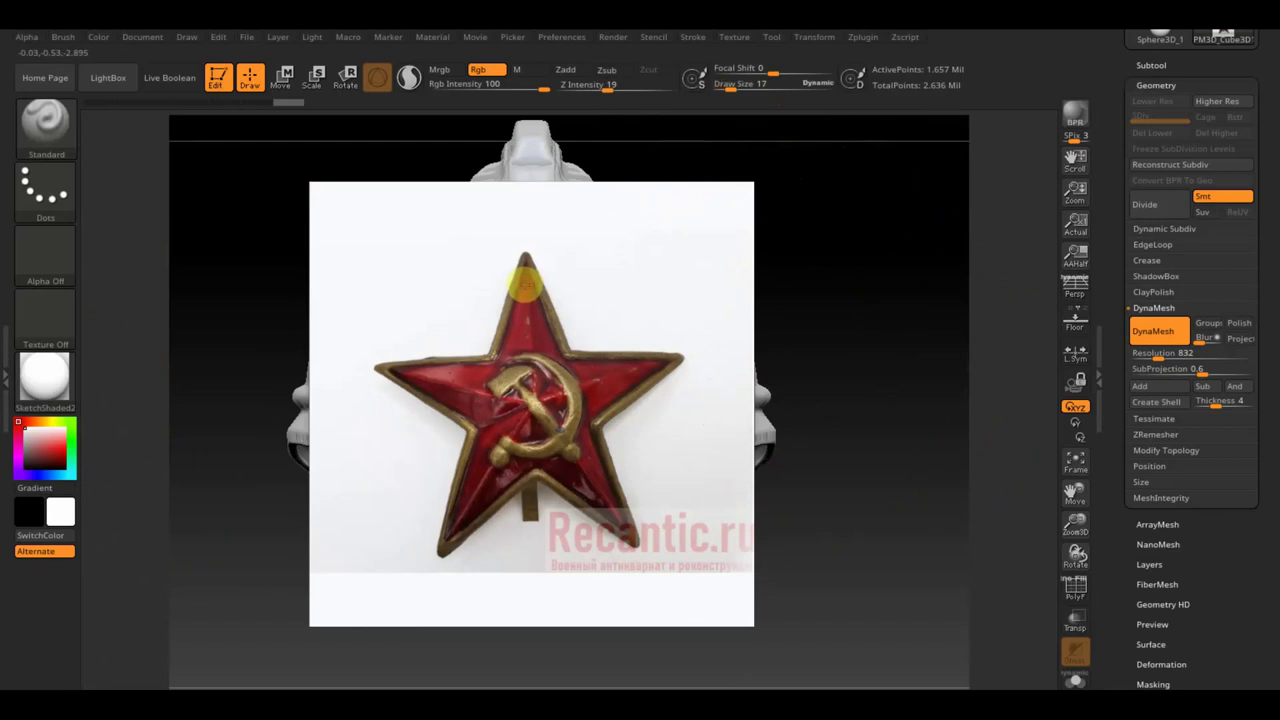
{"action": "key", "text": "ctrl"}
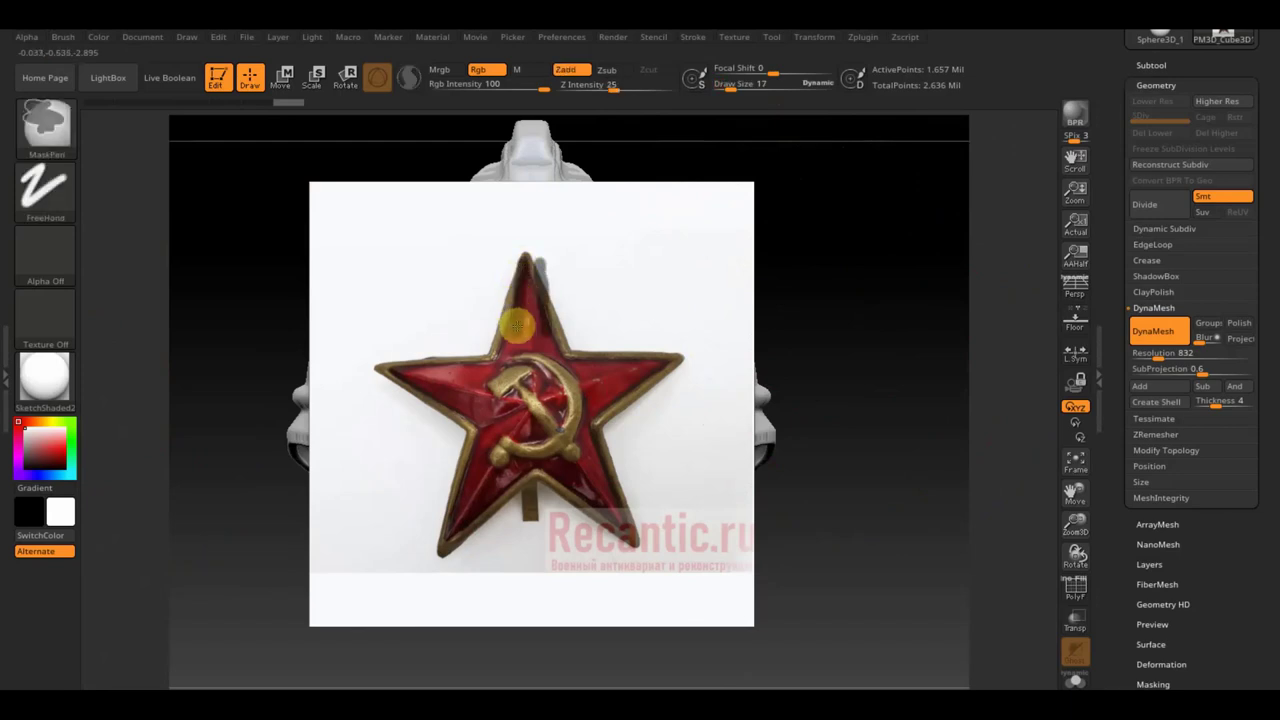
{"action": "left_click_drag", "start_coordinate": [731, 90], "coordinate": [744, 86]}
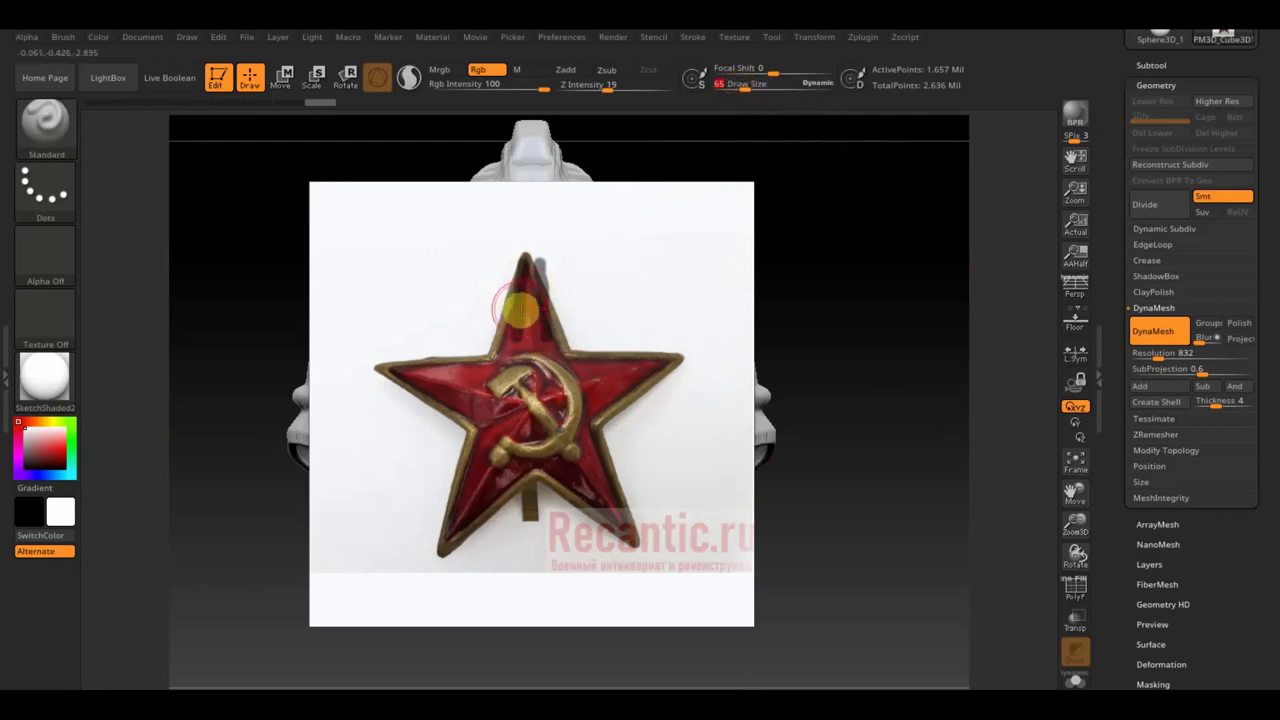
{"action": "mouse_move", "coordinate": [530, 268]}
{"action": "left_mouse_down", "text": "ctrl"}
{"action": "mouse_move", "coordinate": [511, 383]}
{"action": "mouse_move", "coordinate": [395, 365]}
{"action": "mouse_move", "coordinate": [423, 366]}
{"action": "mouse_move", "coordinate": [486, 405]}
{"action": "mouse_move", "coordinate": [471, 514]}
{"action": "mouse_move", "coordinate": [494, 446]}
{"action": "mouse_move", "coordinate": [466, 413]}
{"action": "mouse_move", "coordinate": [530, 385]}
{"action": "mouse_move", "coordinate": [543, 309]}
{"action": "mouse_move", "coordinate": [523, 263]}
{"action": "mouse_move", "coordinate": [519, 331]}
{"action": "left_mouse_up", "text": "ctrl"}
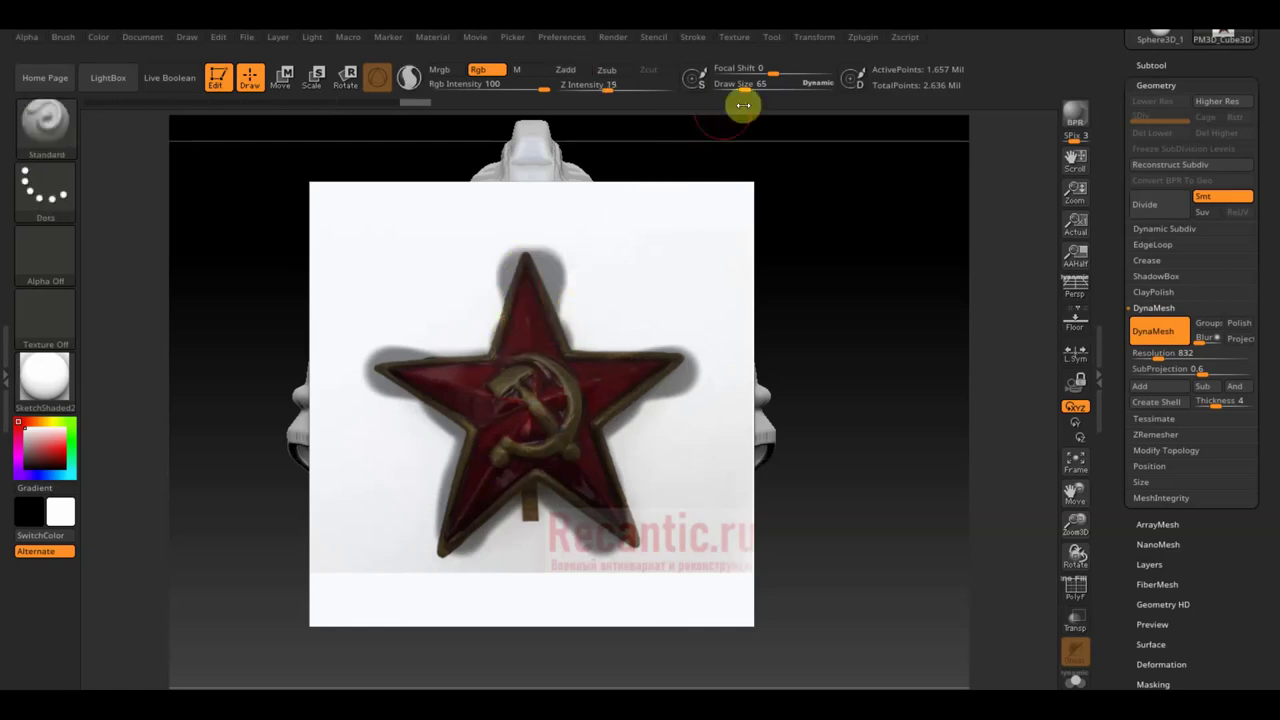
{"action": "left_click_drag", "start_coordinate": [743, 86], "coordinate": [737, 90]}
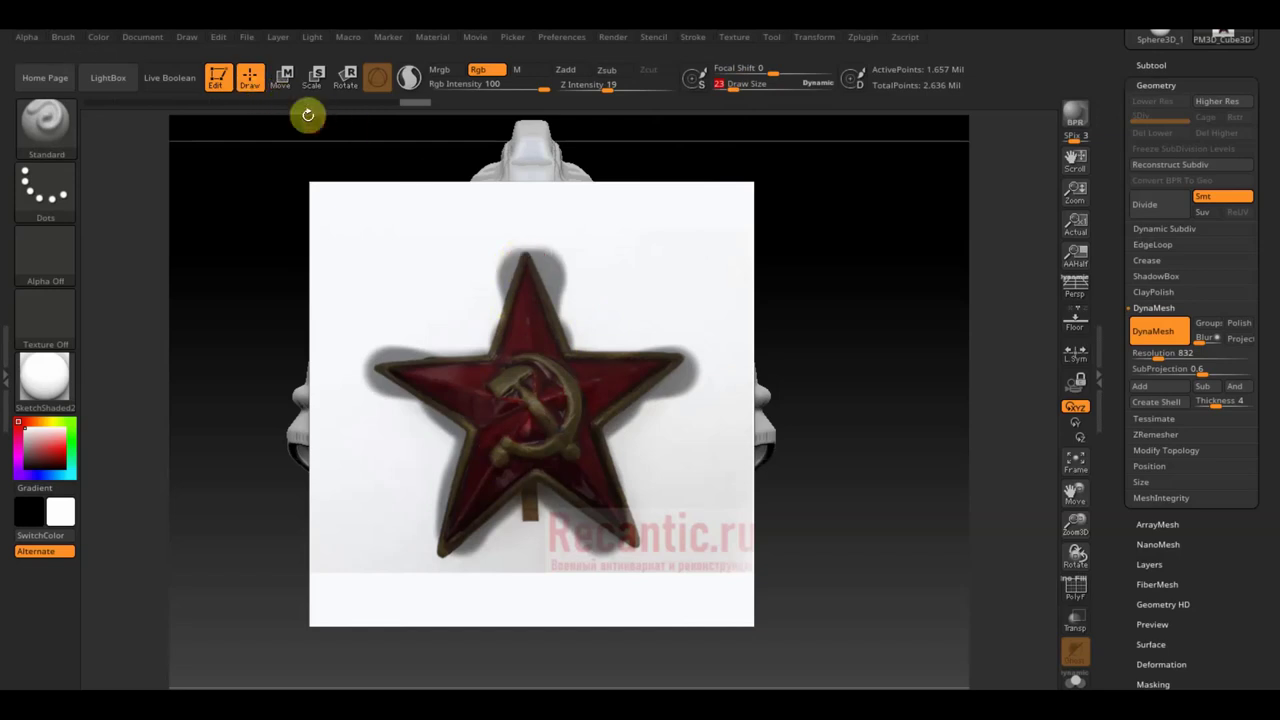
{"action": "key", "text": "w"}
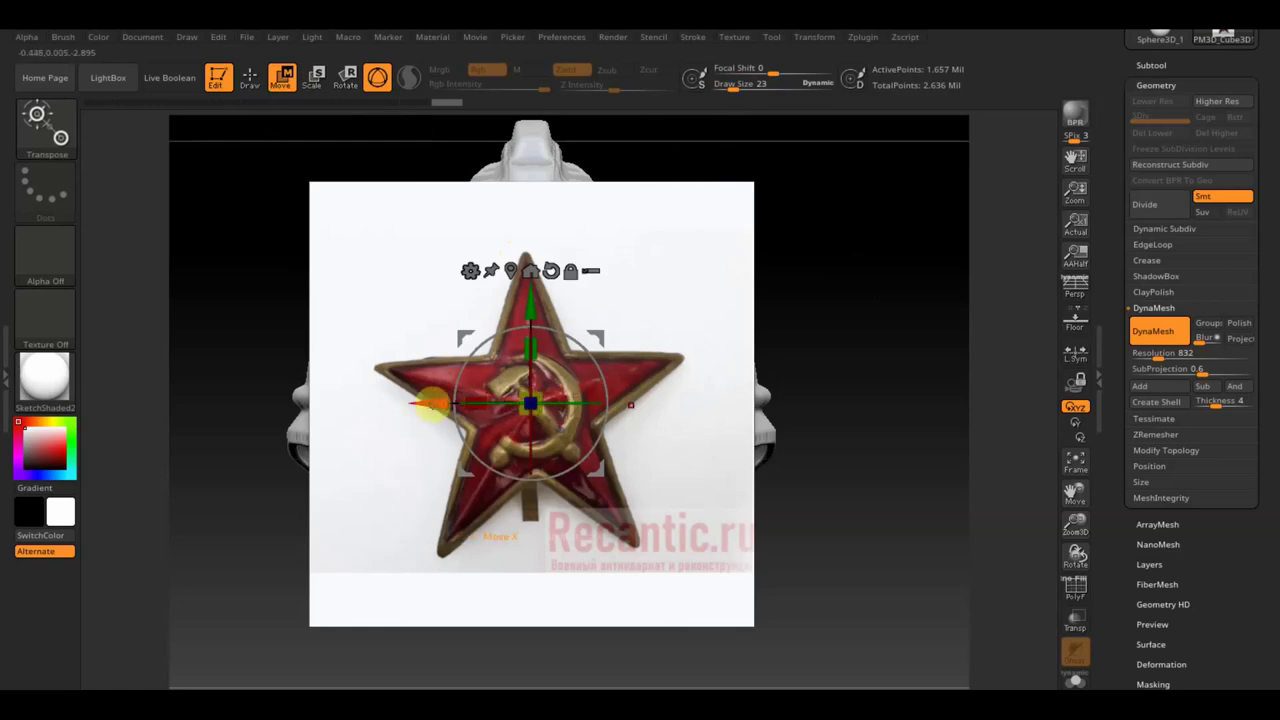
- Nudge the star reference slightly right with the Move gizmo and return to Draw mode
{"action": "left_click_drag", "start_coordinate": [431, 404], "coordinate": [439, 404]}
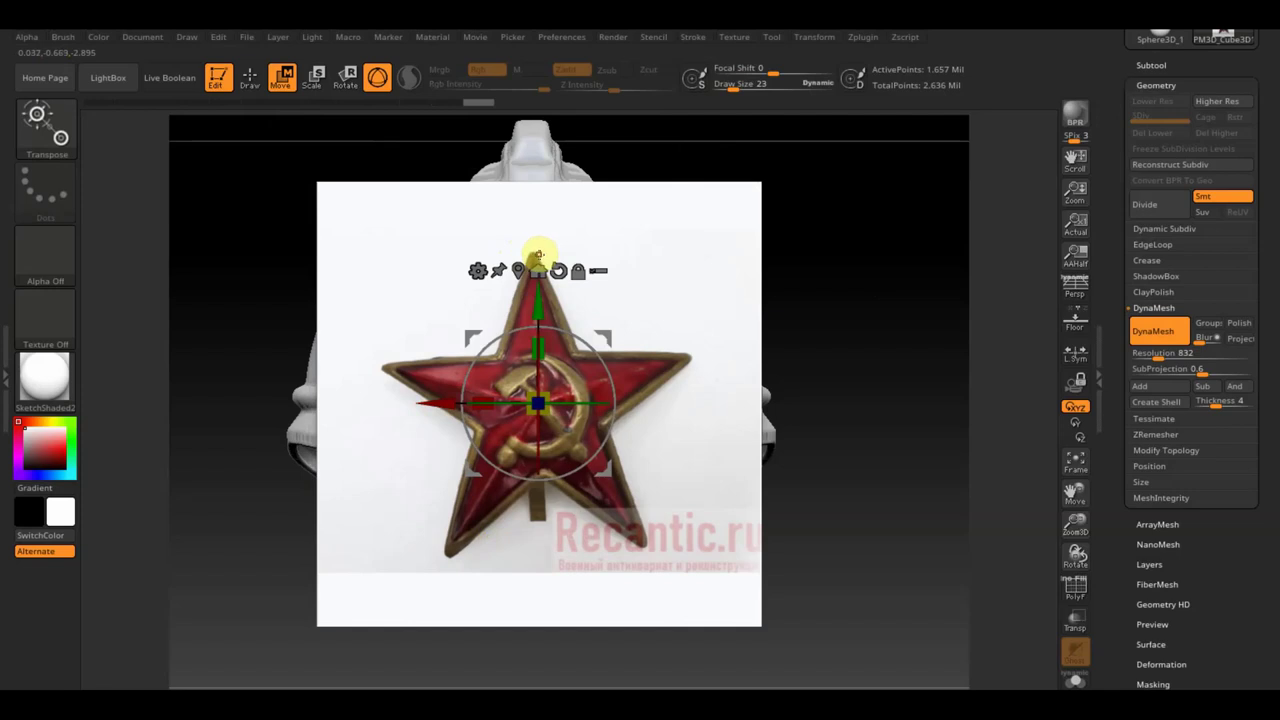
{"action": "left_click", "coordinate": [250, 78]}
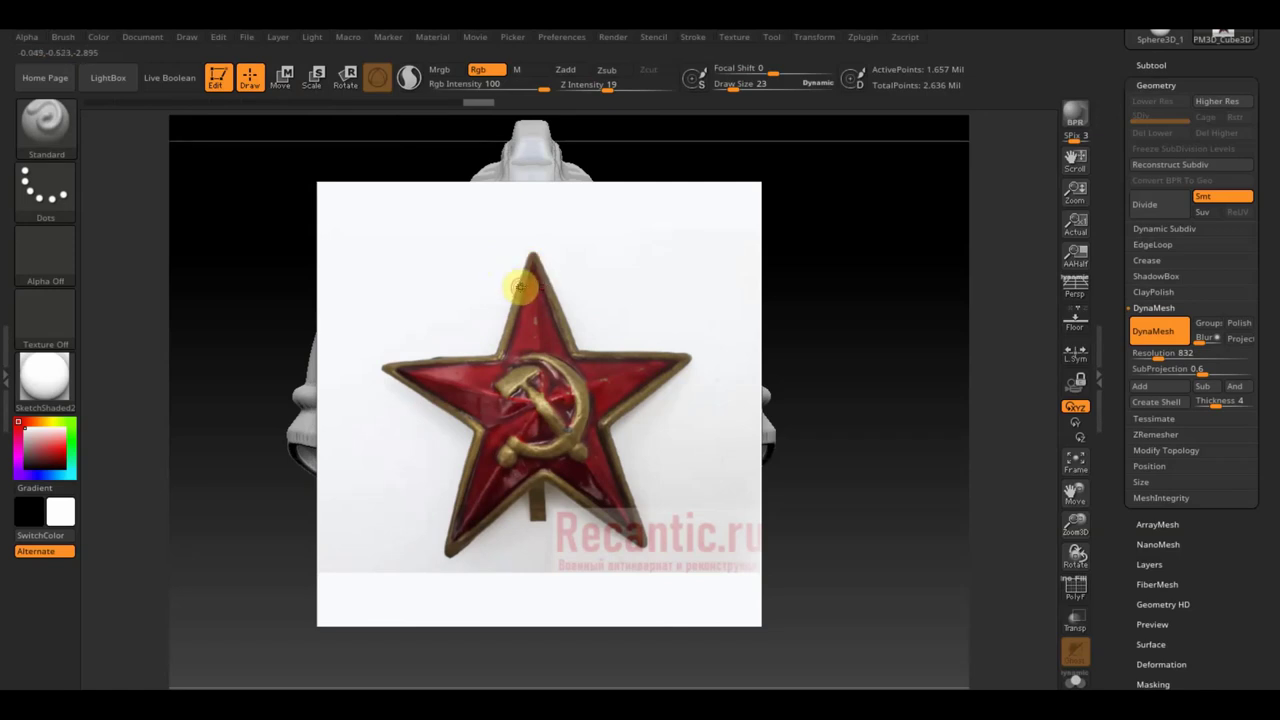
{"action": "left_click", "coordinate": [281, 77]}
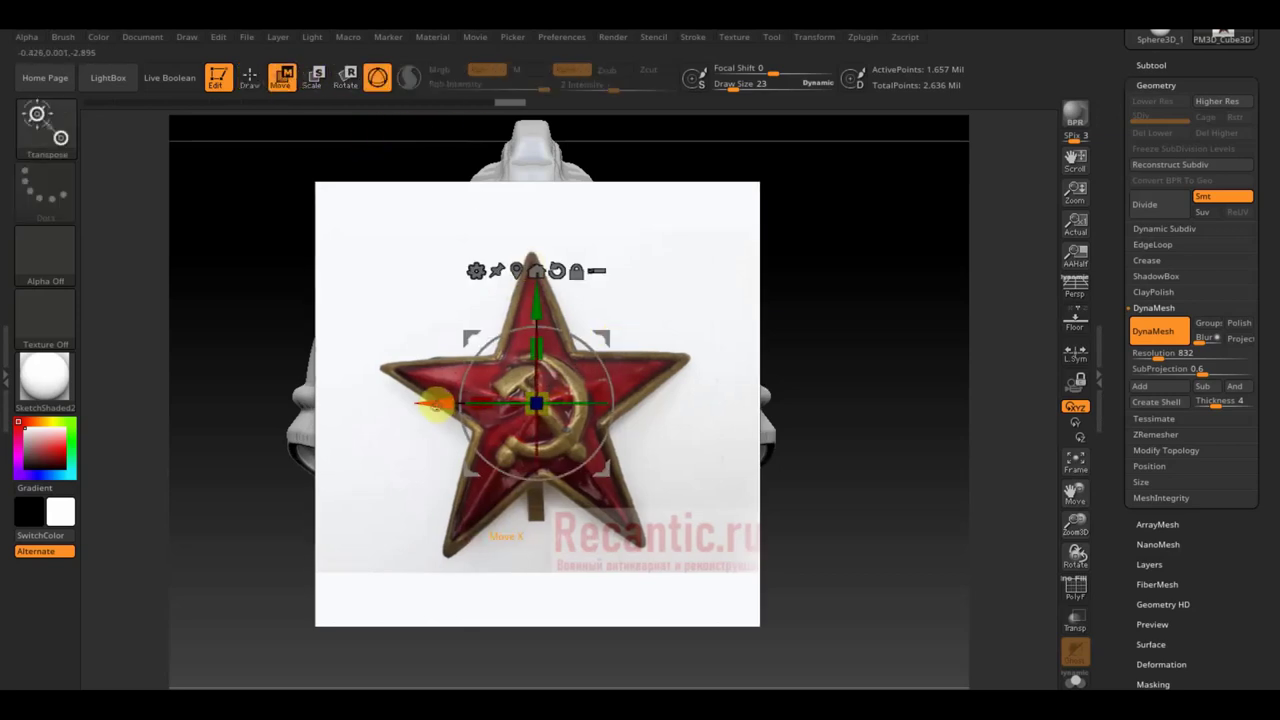
{"action": "key", "text": "shift+z"}
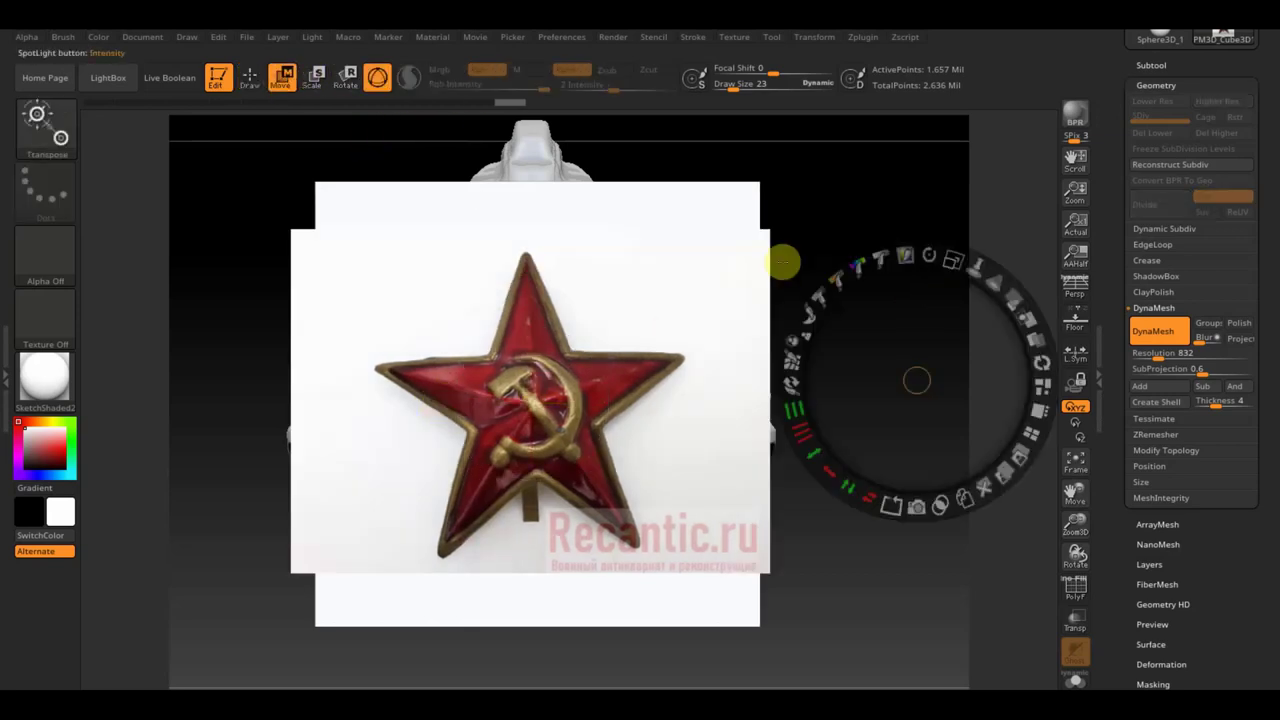
{"action": "key", "text": "z"}
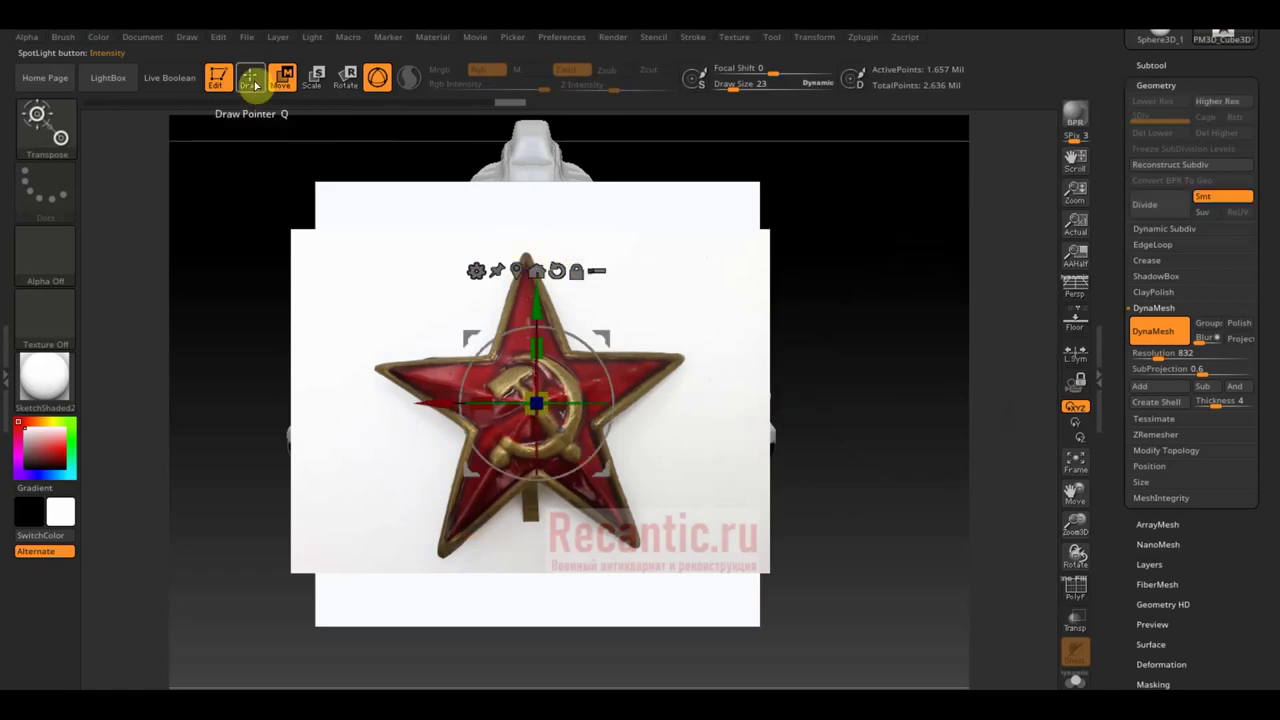
{"action": "left_click", "coordinate": [252, 82]}
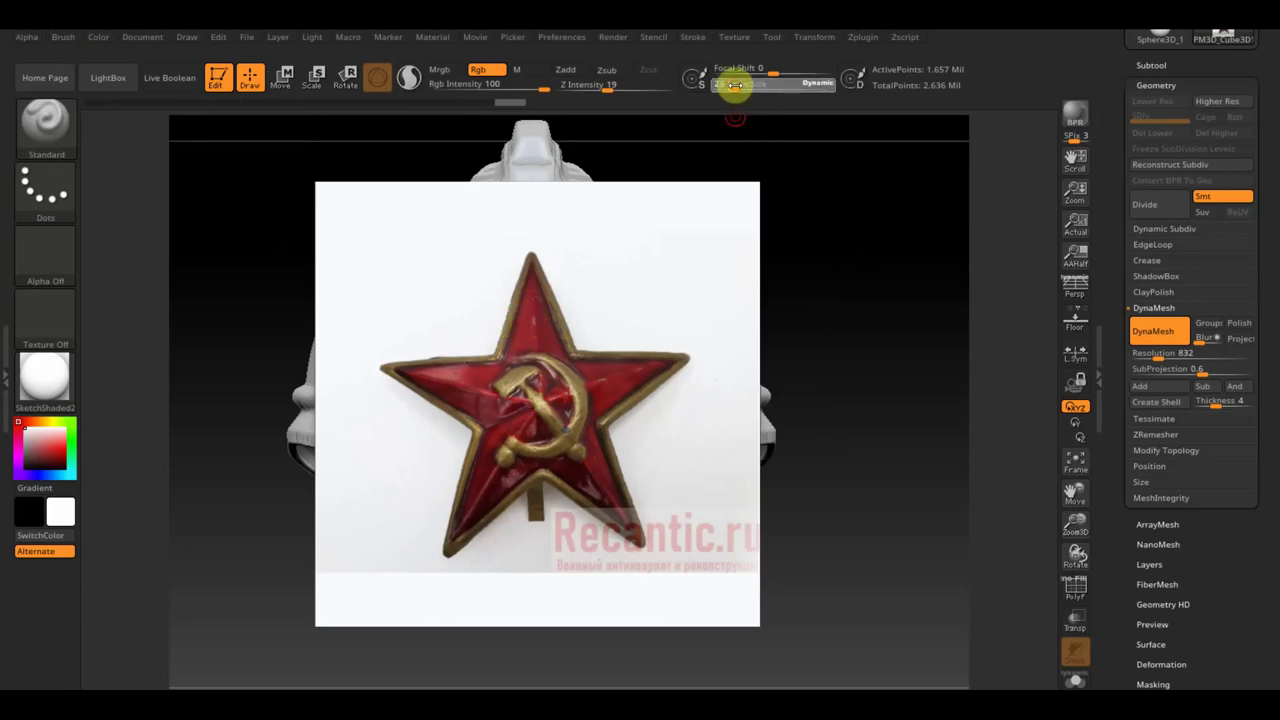
- Ctrl-paint a MaskPen mask around the star's top arm, bottom edge and lower-left arm, then zoom in
{"action": "left_click_drag", "start_coordinate": [739, 85], "coordinate": [743, 85]}
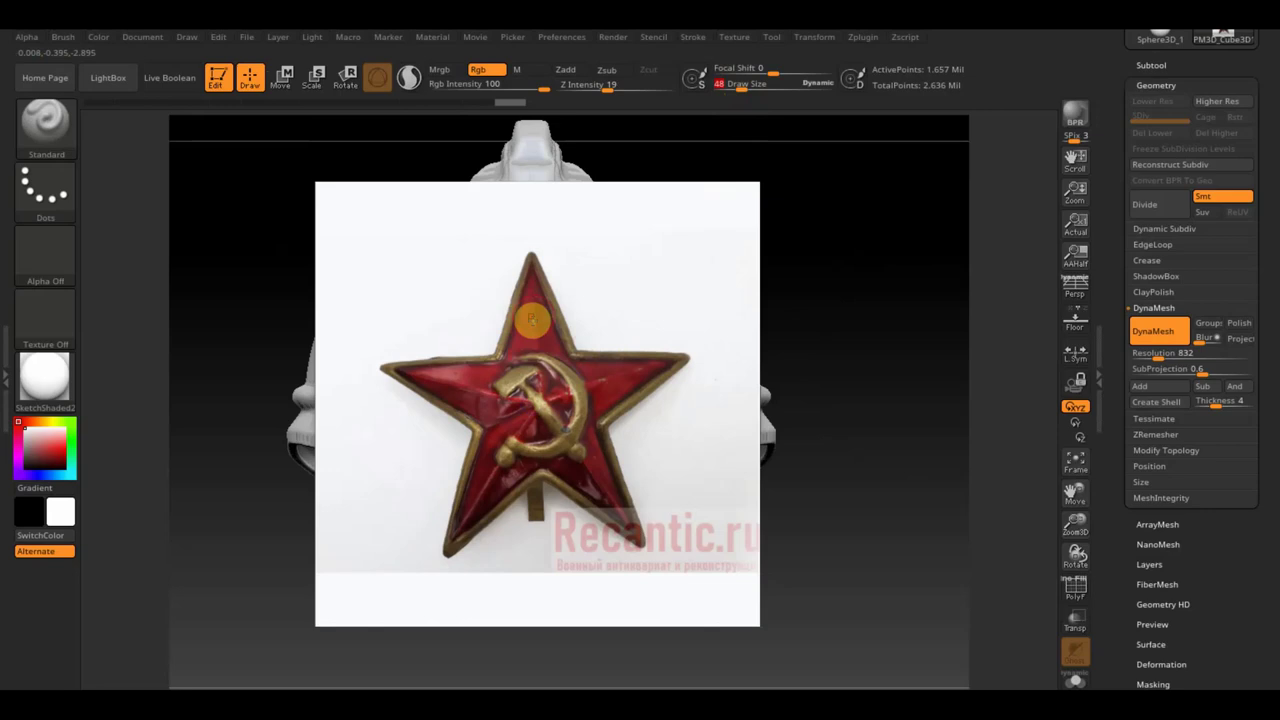
{"action": "mouse_move", "coordinate": [531, 294]}
{"action": "left_mouse_down", "text": "ctrl"}
{"action": "mouse_move", "coordinate": [512, 400]}
{"action": "mouse_move", "coordinate": [406, 372]}
{"action": "mouse_move", "coordinate": [534, 434]}
{"action": "mouse_move", "coordinate": [487, 509]}
{"action": "mouse_move", "coordinate": [537, 451]}
{"action": "mouse_move", "coordinate": [486, 466]}
{"action": "mouse_move", "coordinate": [491, 423]}
{"action": "mouse_move", "coordinate": [473, 484]}
{"action": "mouse_move", "coordinate": [534, 449]}
{"action": "mouse_move", "coordinate": [609, 497]}
{"action": "mouse_move", "coordinate": [585, 441]}
{"action": "mouse_move", "coordinate": [620, 390]}
{"action": "mouse_move", "coordinate": [580, 408]}
{"action": "mouse_move", "coordinate": [637, 374]}
{"action": "mouse_move", "coordinate": [586, 366]}
{"action": "mouse_move", "coordinate": [543, 309]}
{"action": "left_mouse_up", "text": "ctrl"}
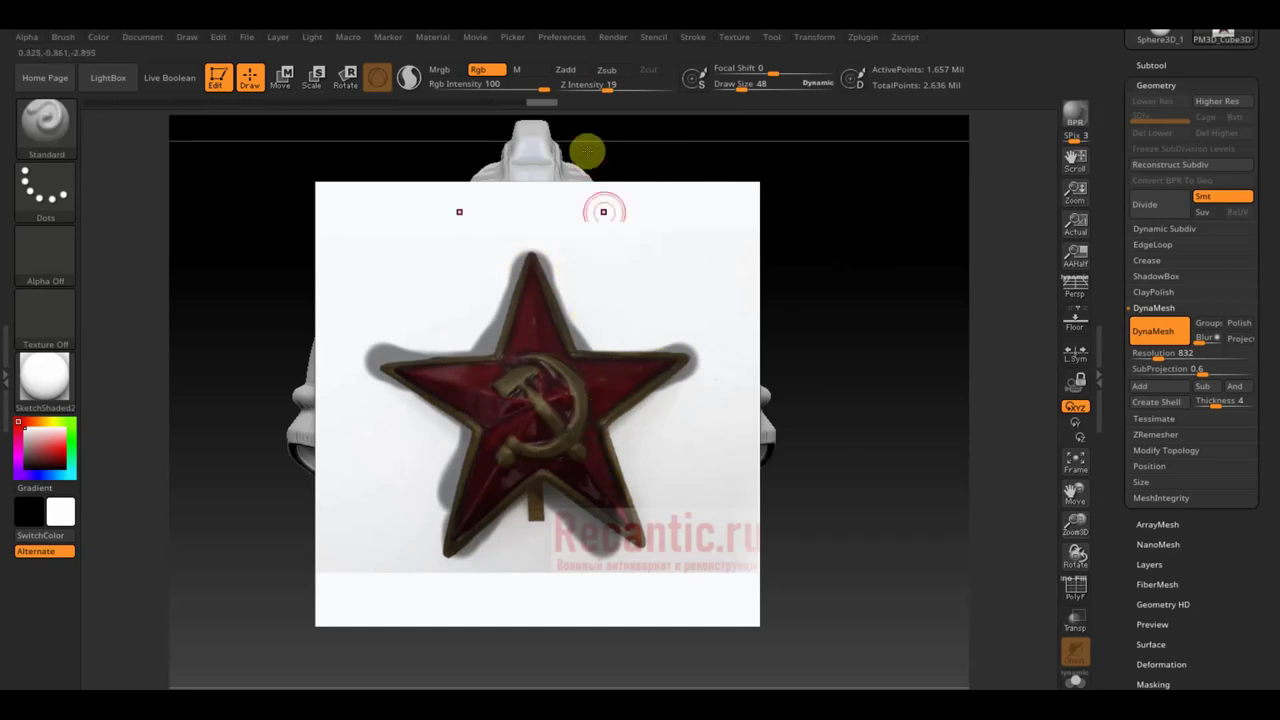
{"action": "left_click_drag", "start_coordinate": [745, 85], "coordinate": [740, 86]}
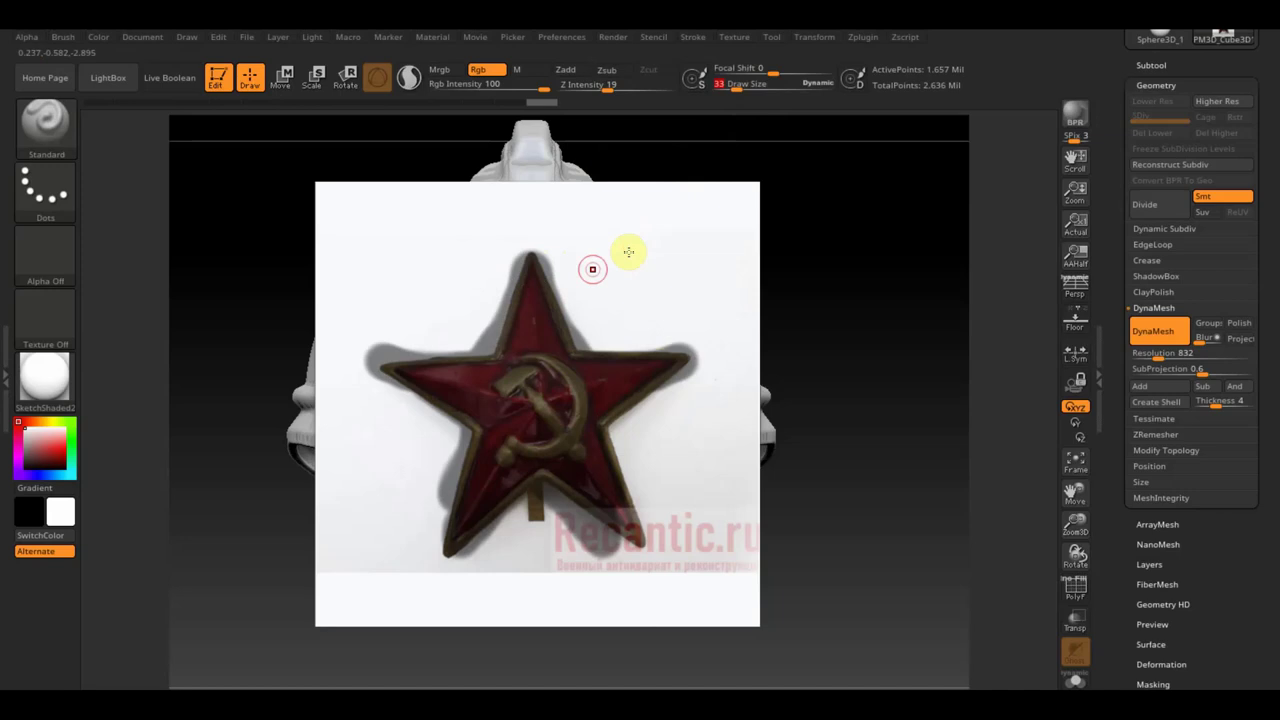
{"action": "key", "text": "ctrl"}
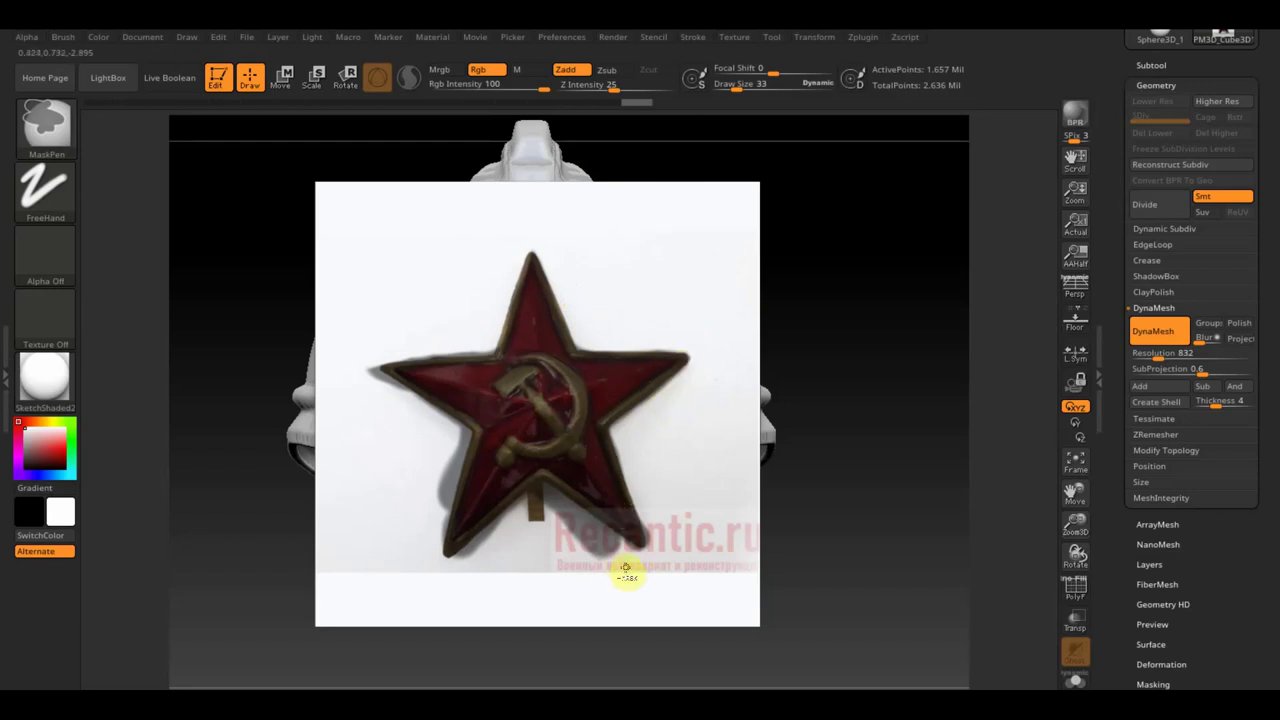
{"action": "mouse_move", "coordinate": [615, 551]}
{"action": "left_mouse_down"}
{"action": "mouse_move", "coordinate": [550, 492]}
{"action": "mouse_move", "coordinate": [603, 553]}
{"action": "mouse_move", "coordinate": [624, 553]}
{"action": "mouse_move", "coordinate": [651, 491]}
{"action": "mouse_move", "coordinate": [477, 506]}
{"action": "mouse_move", "coordinate": [531, 514]}
{"action": "mouse_move", "coordinate": [516, 521]}
{"action": "left_mouse_up"}
{"action": "mouse_move", "coordinate": [465, 562]}
{"action": "left_mouse_down"}
{"action": "mouse_move", "coordinate": [571, 471]}
{"action": "mouse_move", "coordinate": [531, 466]}
{"action": "mouse_move", "coordinate": [566, 482]}
{"action": "mouse_move", "coordinate": [523, 457]}
{"action": "mouse_move", "coordinate": [526, 471]}
{"action": "mouse_move", "coordinate": [512, 468]}
{"action": "left_mouse_up"}
{"action": "left_click_drag", "start_coordinate": [432, 474], "coordinate": [445, 443]}
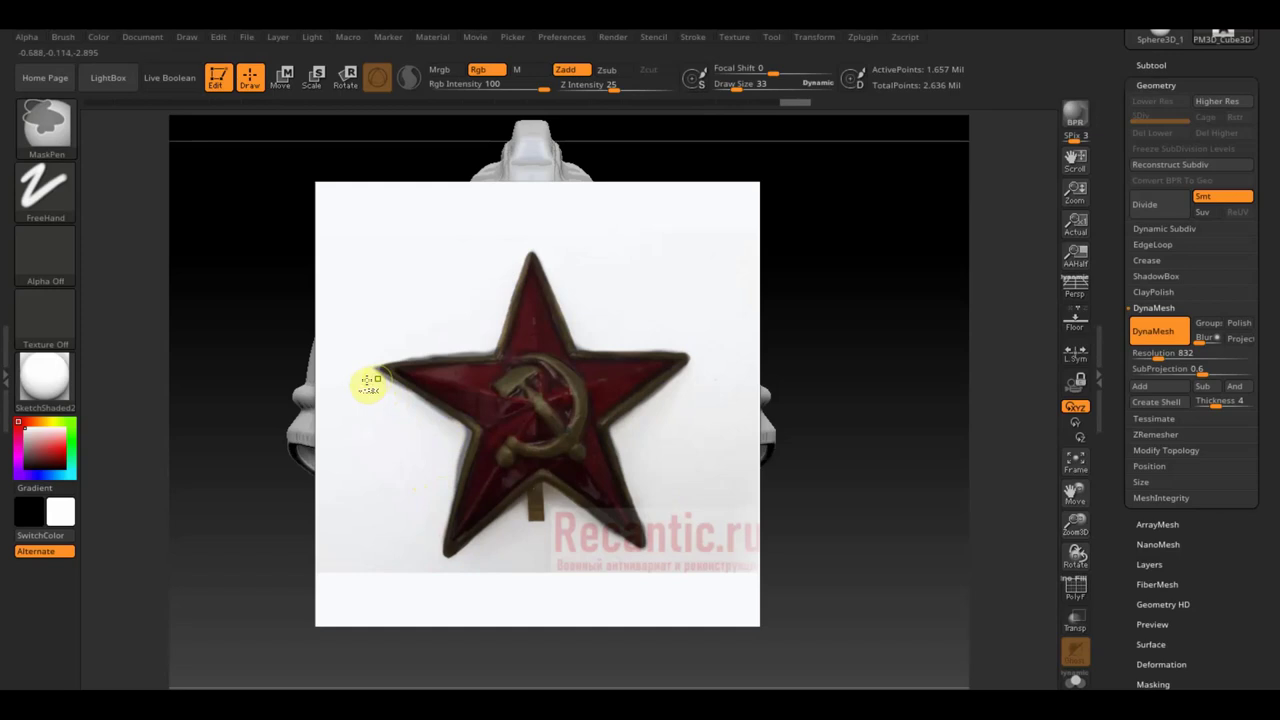
{"action": "key", "text": "ctrl"}
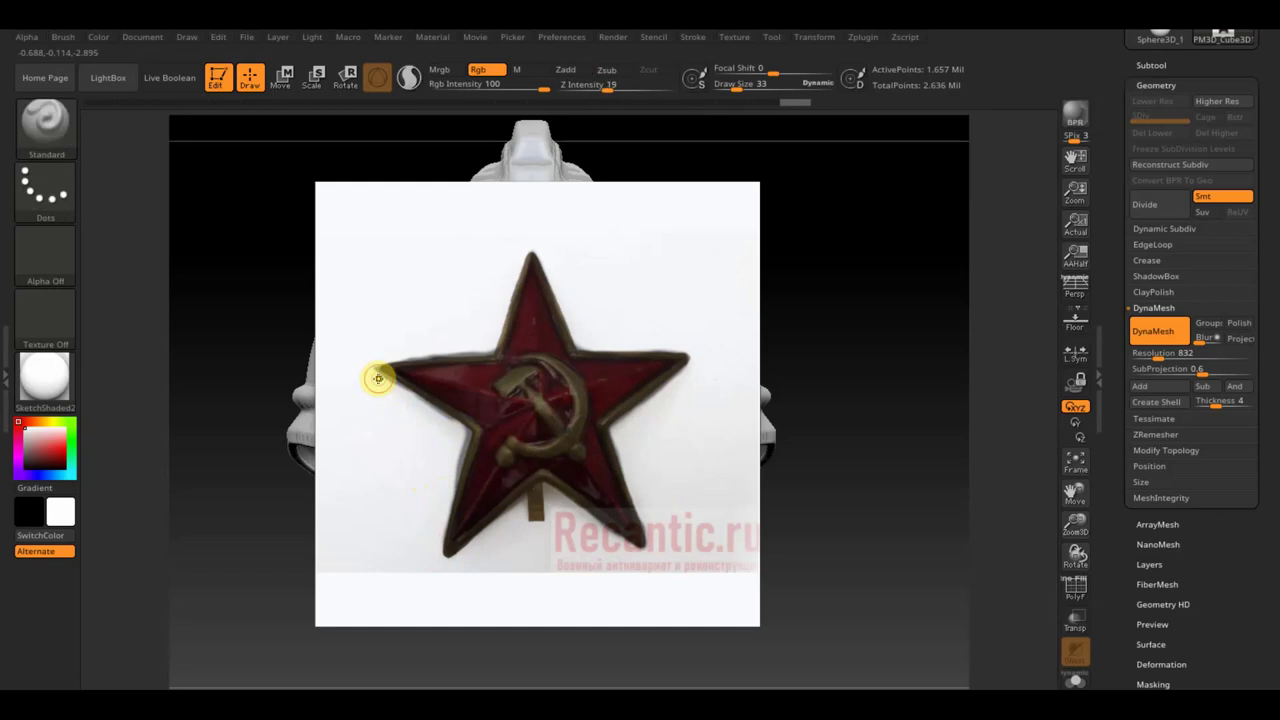
{"action": "left_click_drag", "start_coordinate": [851, 380], "coordinate": [871, 451], "text": "alt"}
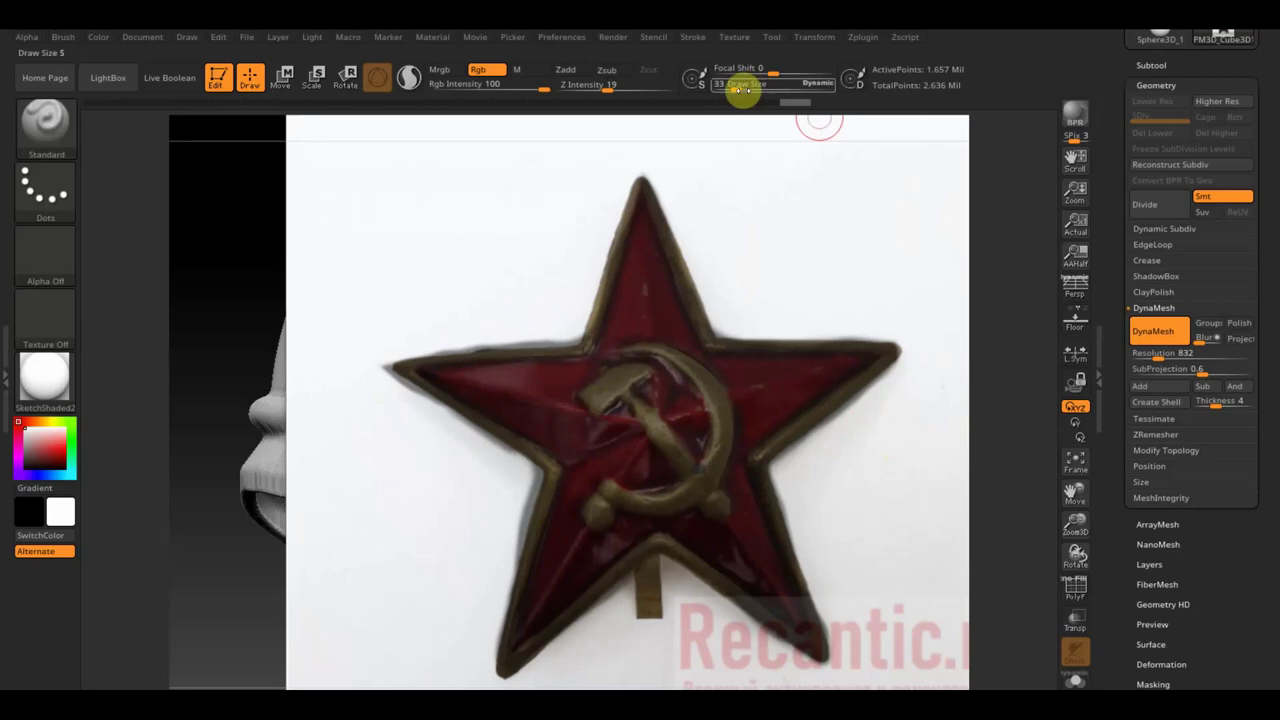
- Trace the star's outline with a MaskPen mask, shrinking the brush from 19 to 9
{"action": "left_click_drag", "start_coordinate": [733, 88], "coordinate": [728, 88]}
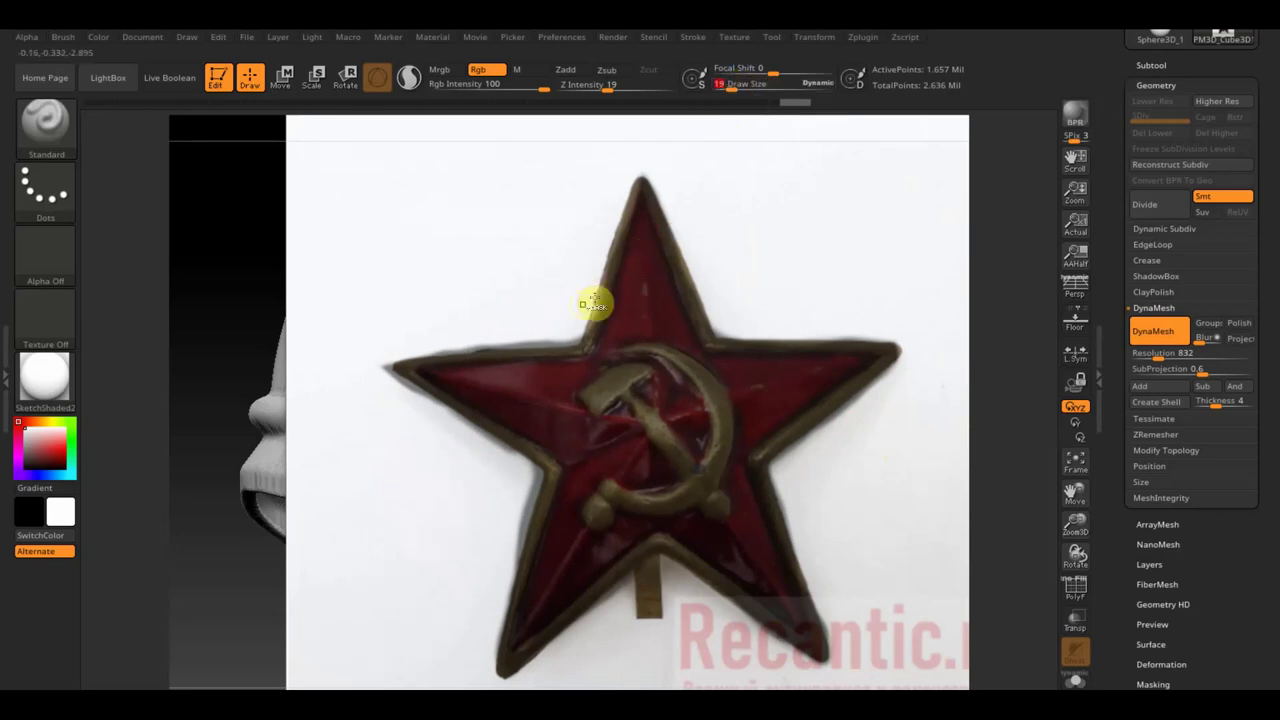
{"action": "key", "text": "ctrl"}
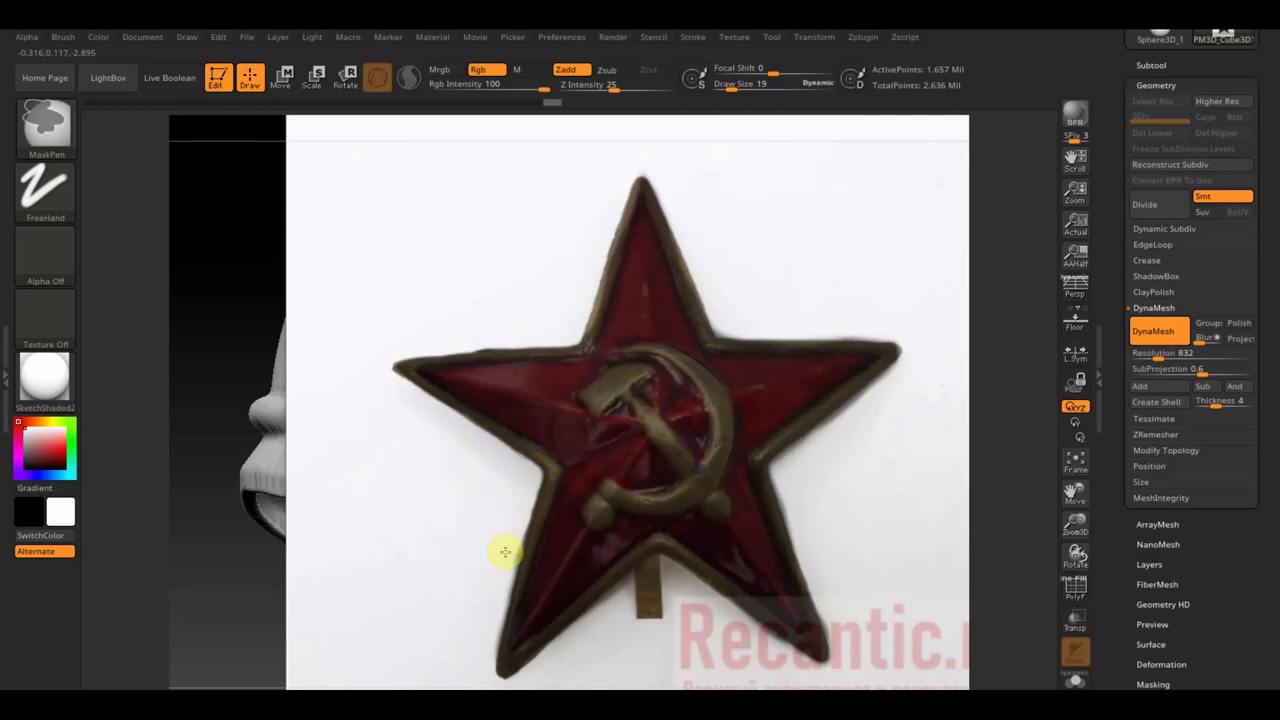
{"action": "left_click", "coordinate": [842, 535], "text": "ctrl"}
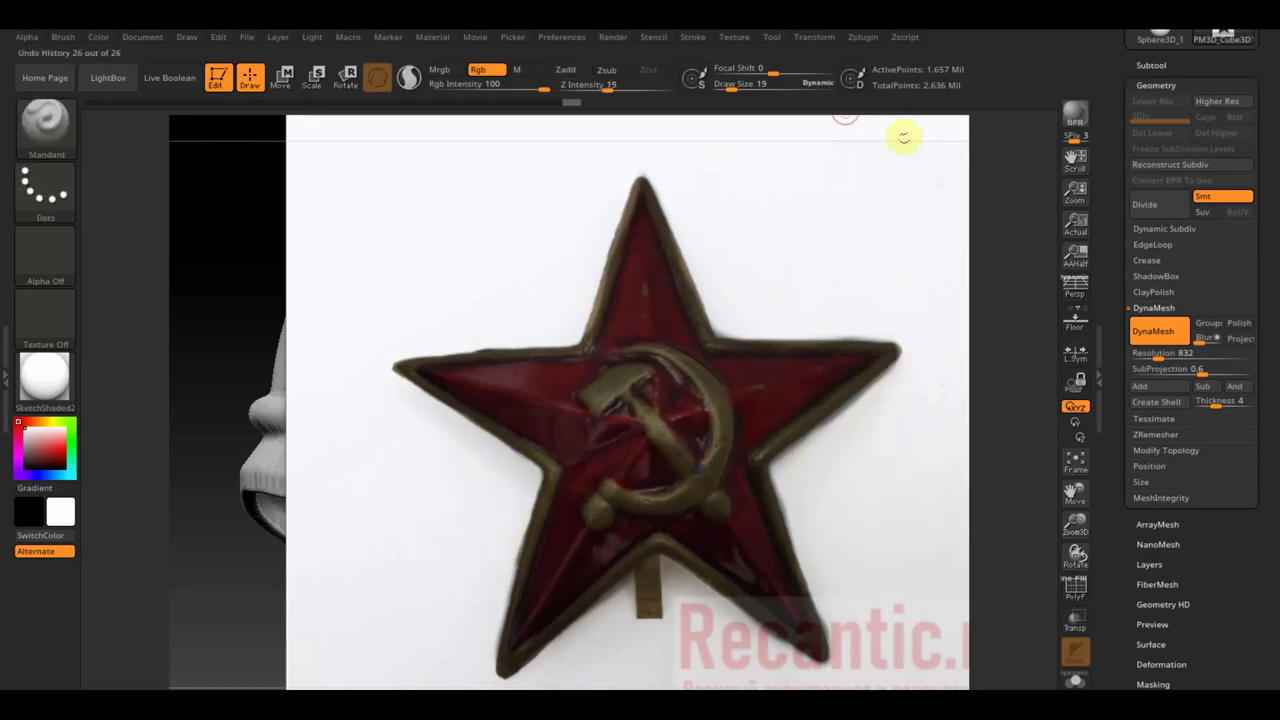
{"action": "left_click_drag", "start_coordinate": [748, 88], "coordinate": [729, 84]}
{"action": "key", "text": "ctrl"}
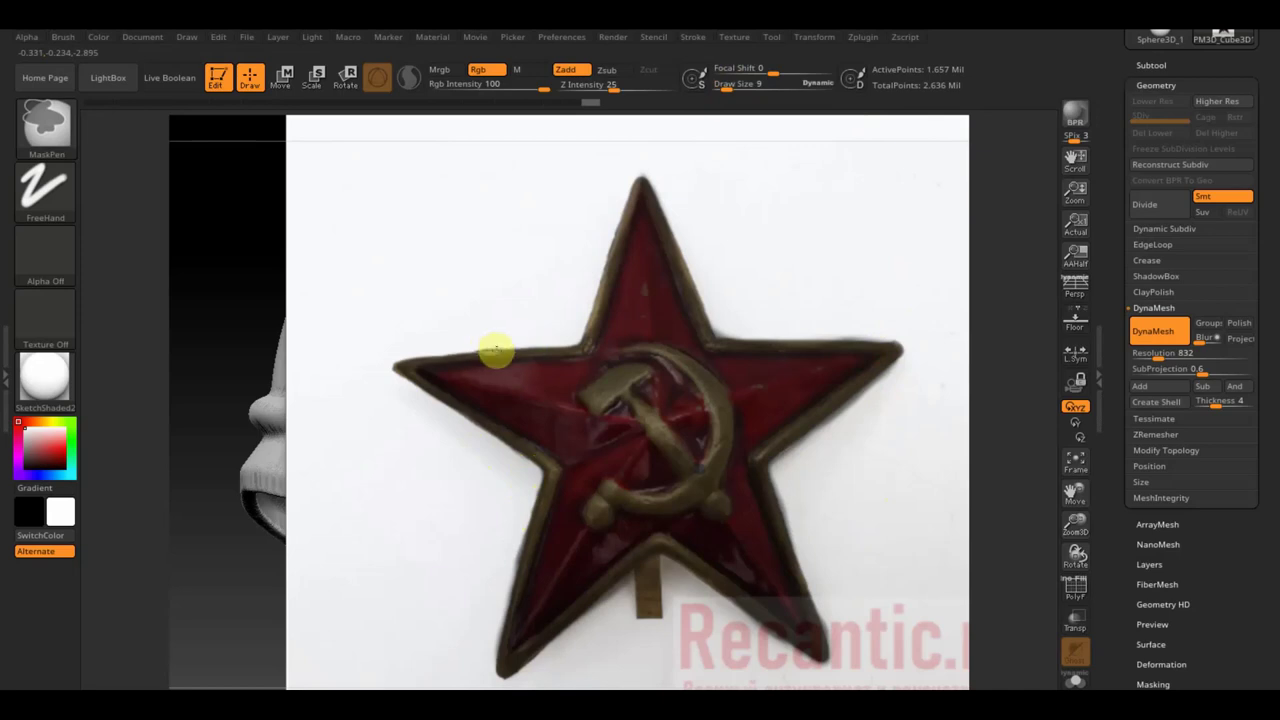
{"action": "key", "text": "ctrl"}
{"action": "key", "text": "ctrl"}
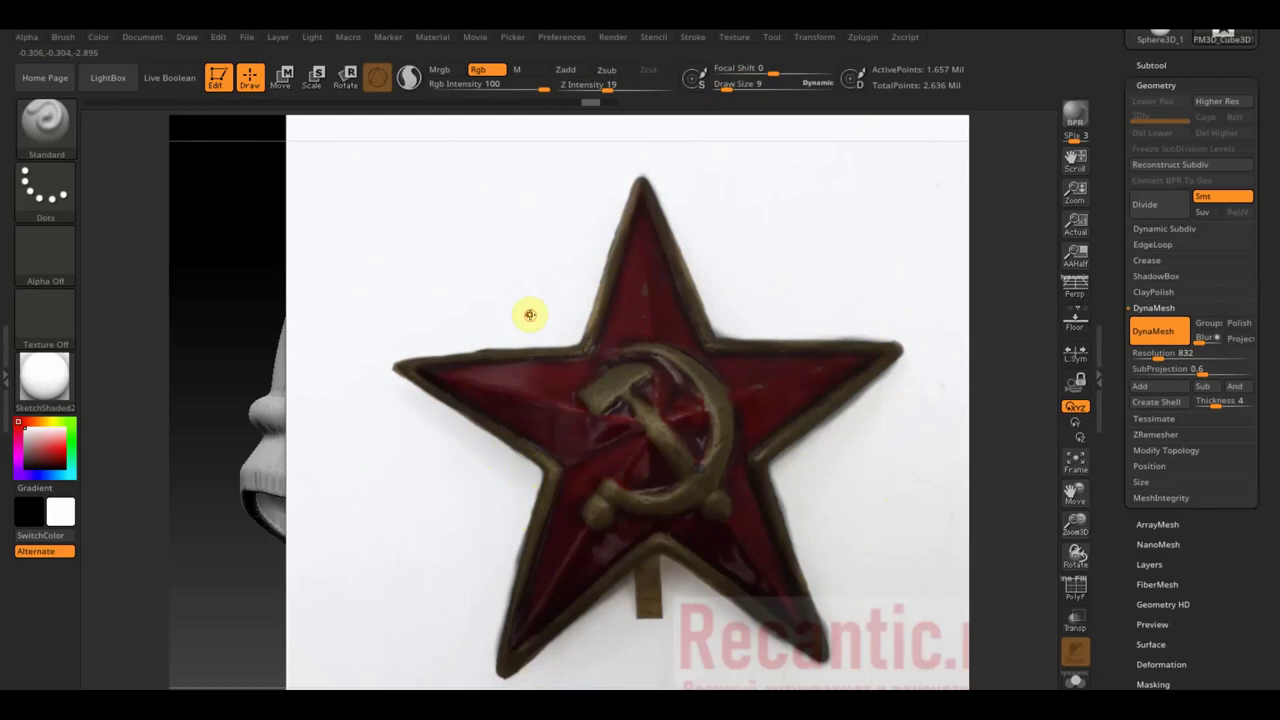
{"action": "key", "text": "ctrl"}
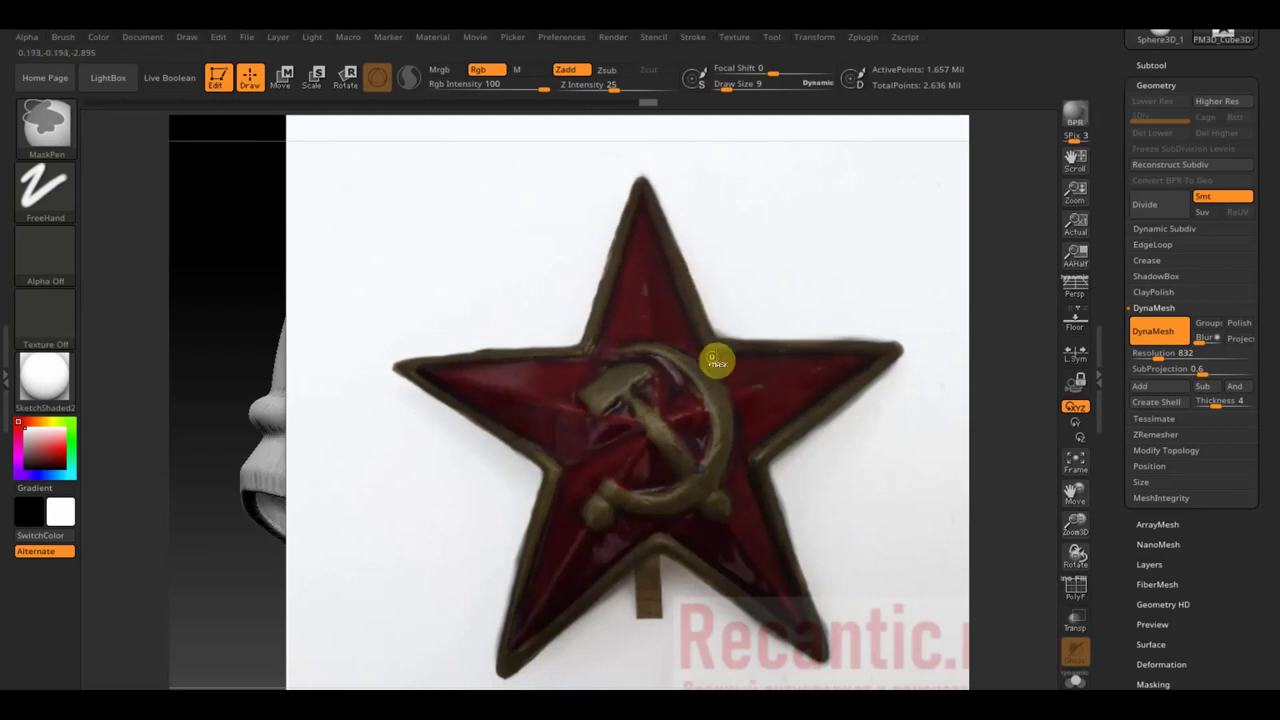
{"action": "key", "text": "ctrl"}
{"action": "key", "text": "ctrl"}
{"action": "key", "text": "ctrl"}
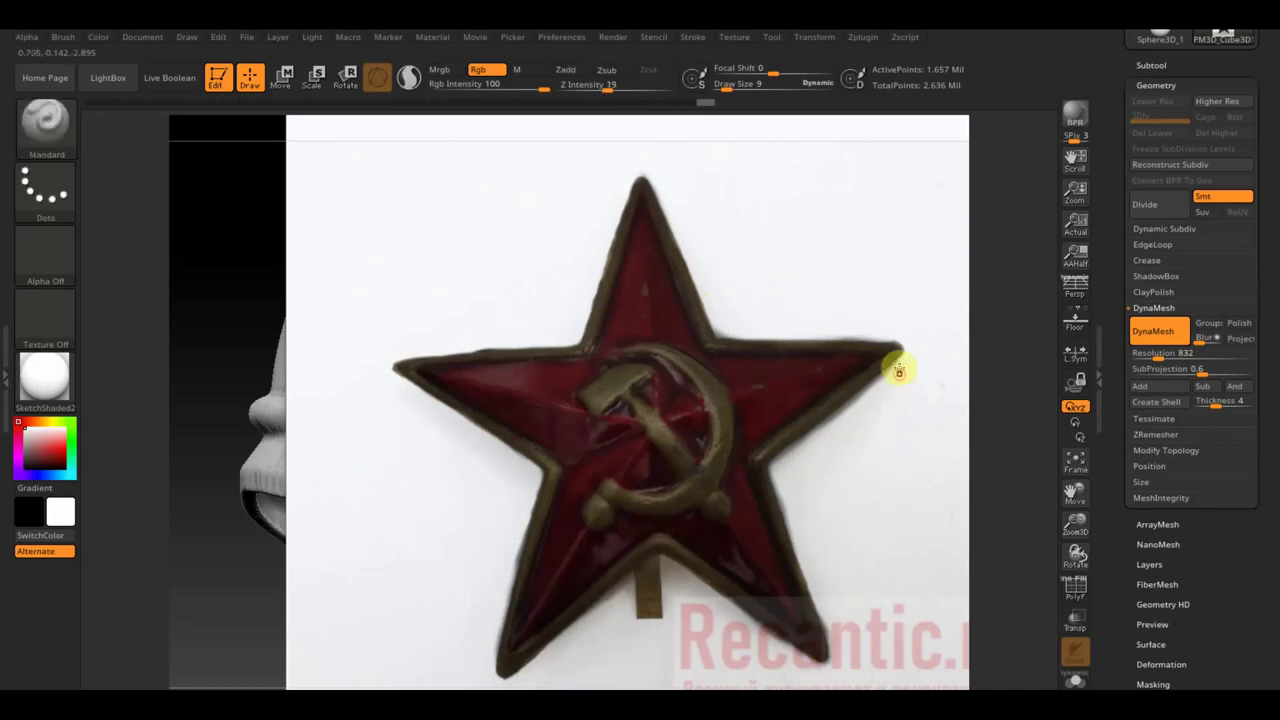
{"action": "left_click", "coordinate": [1075, 462]}
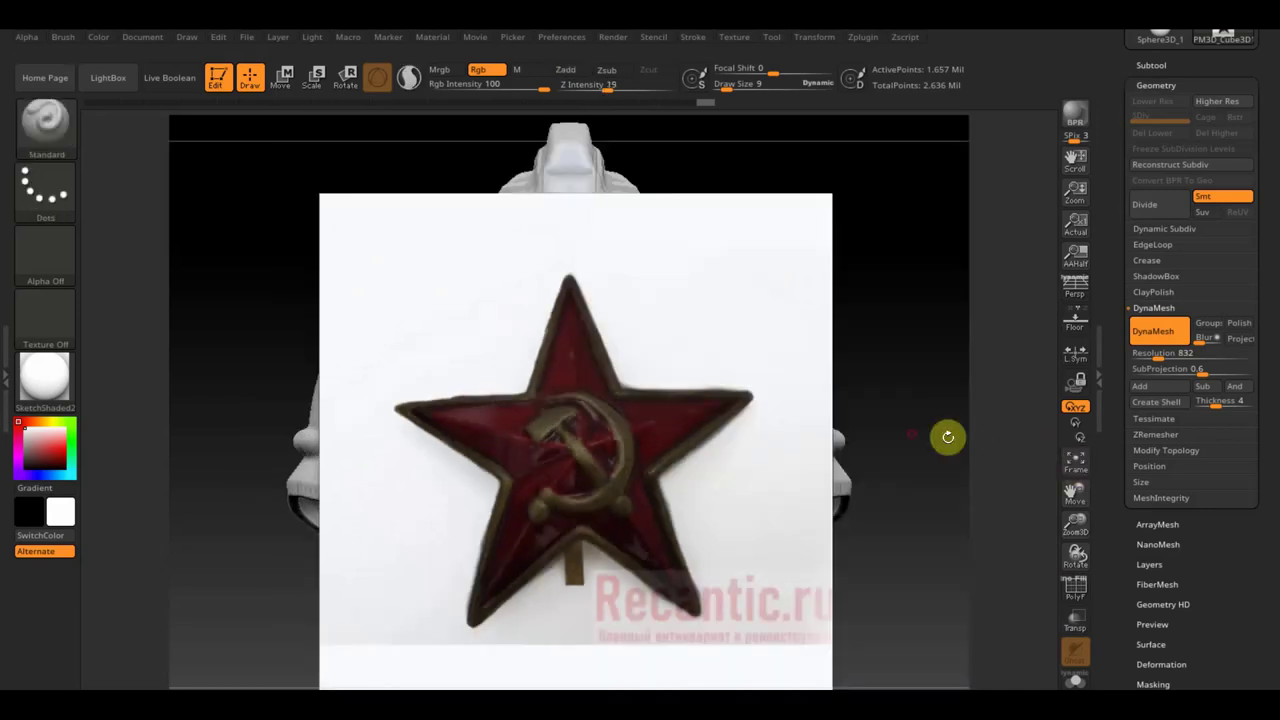
- From an edge-on view, pull the star area forward from the plate with Move transpose
{"action": "mouse_move", "coordinate": [923, 446]}
{"action": "left_mouse_down"}
{"action": "mouse_move", "coordinate": [788, 432]}
{"action": "mouse_move", "coordinate": [831, 427]}
{"action": "left_mouse_up"}
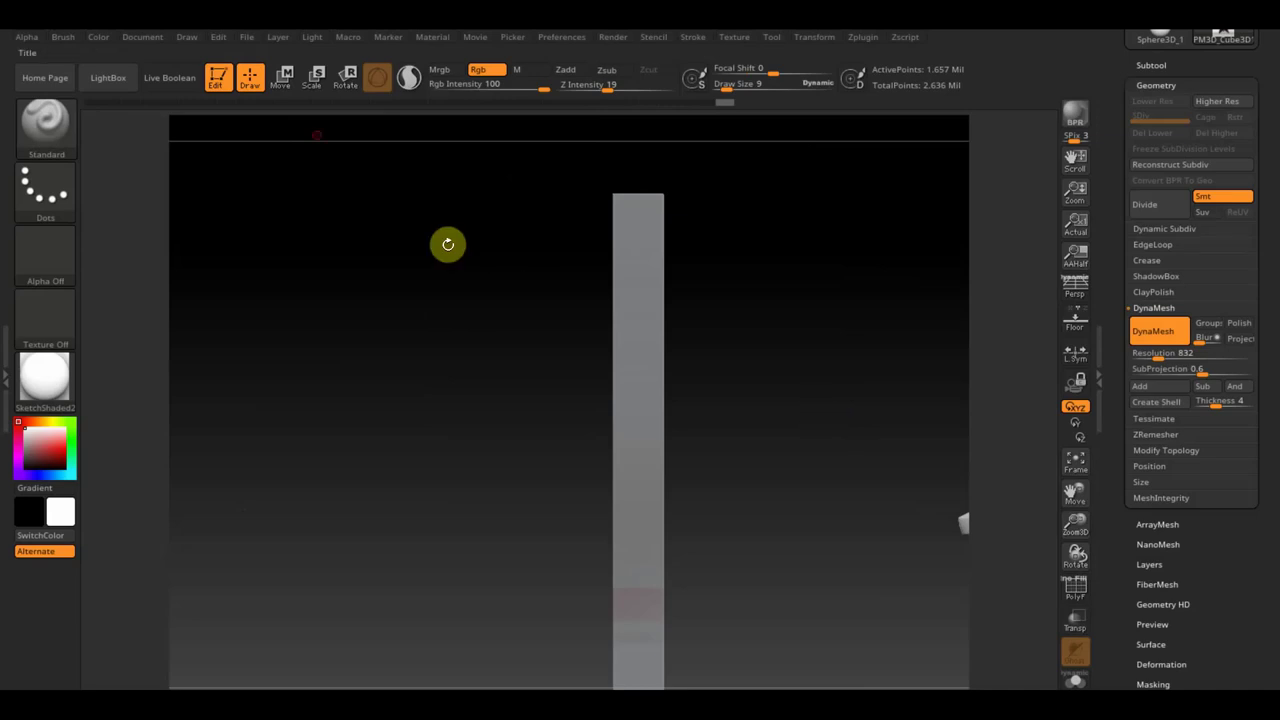
{"action": "left_click", "coordinate": [281, 77]}
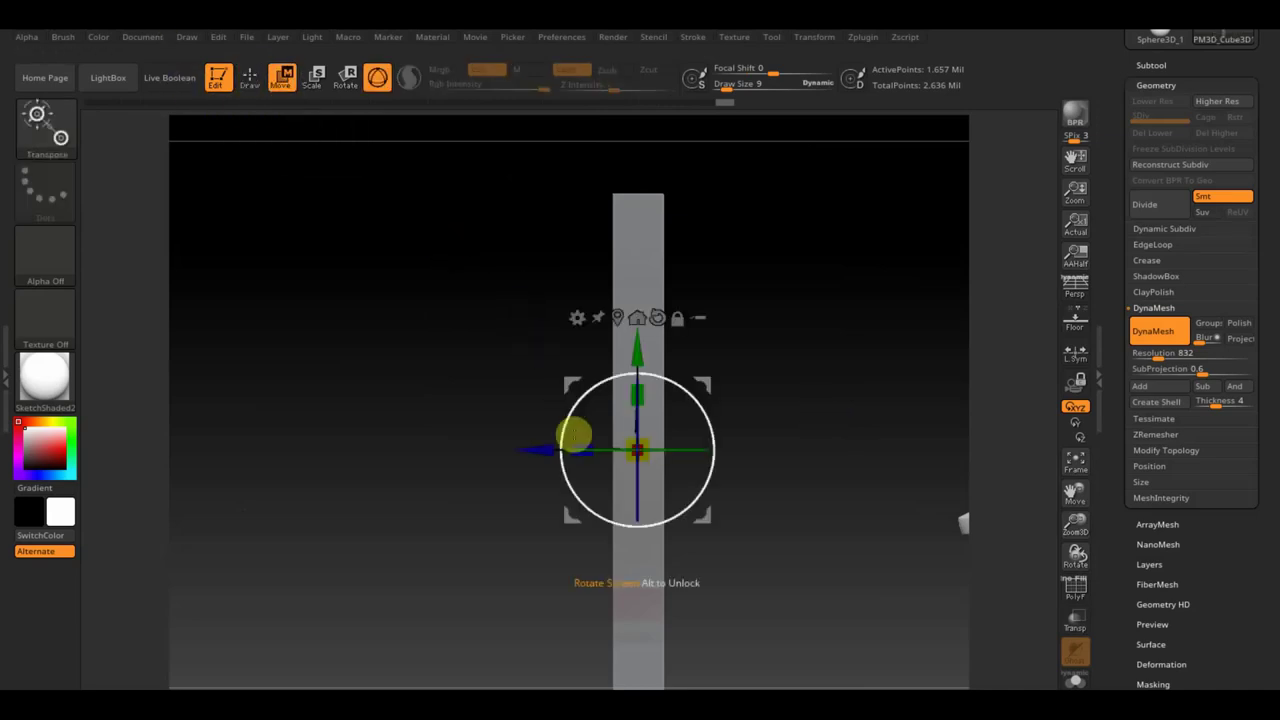
{"action": "left_click_drag", "start_coordinate": [528, 450], "coordinate": [487, 454]}
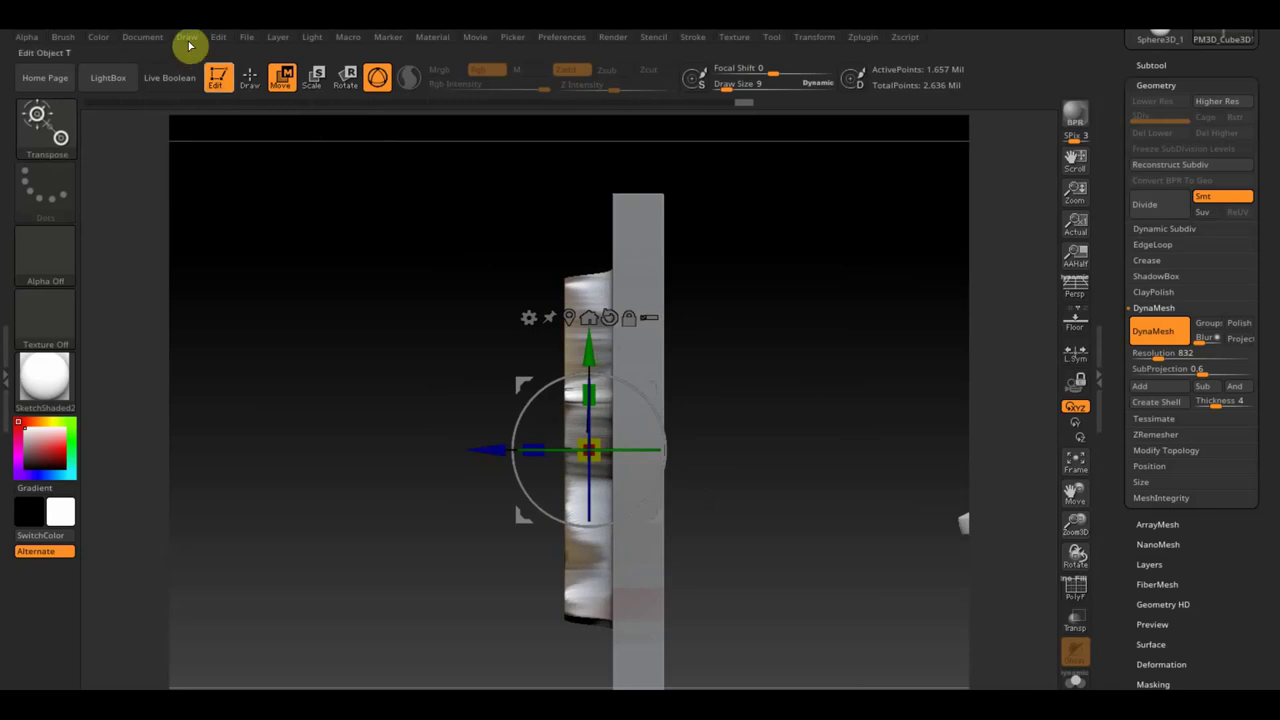
{"action": "left_click", "coordinate": [250, 77]}
- Clear the mask from the plate and orbit to a side view of the raised star
{"action": "left_click_drag", "start_coordinate": [343, 340], "coordinate": [322, 348], "text": "shift"}
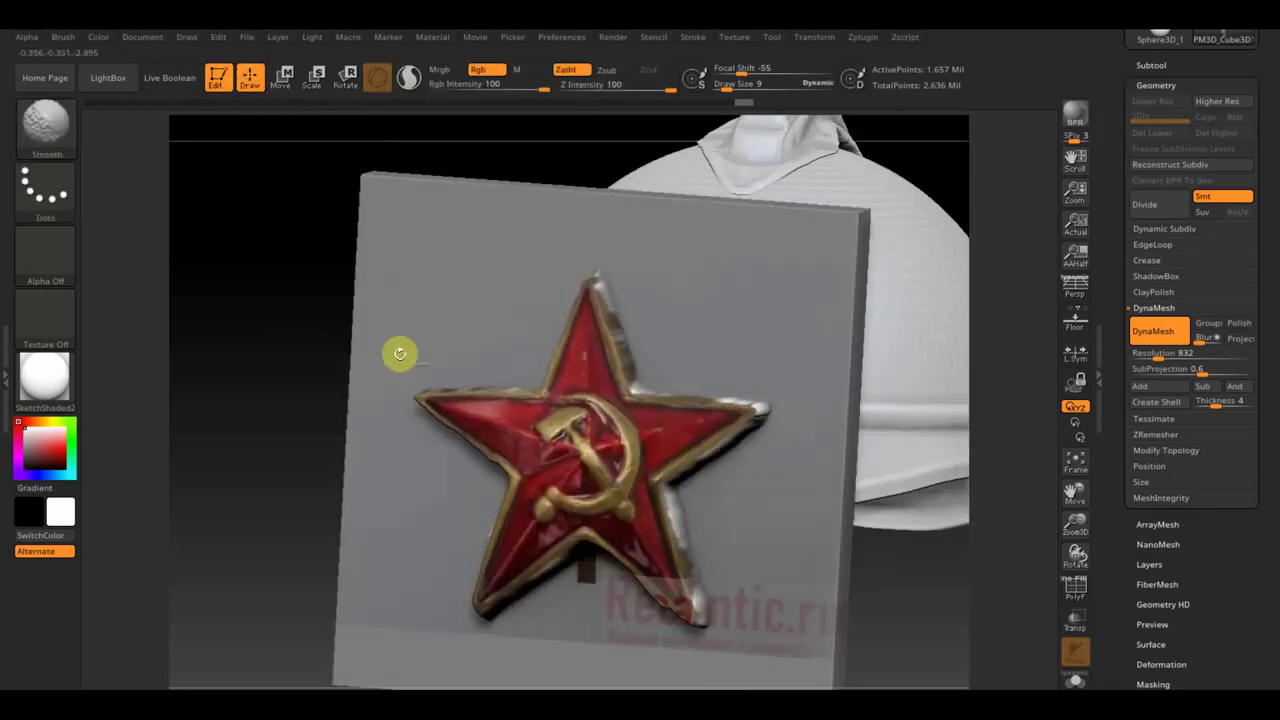
{"action": "key", "text": "ctrl"}
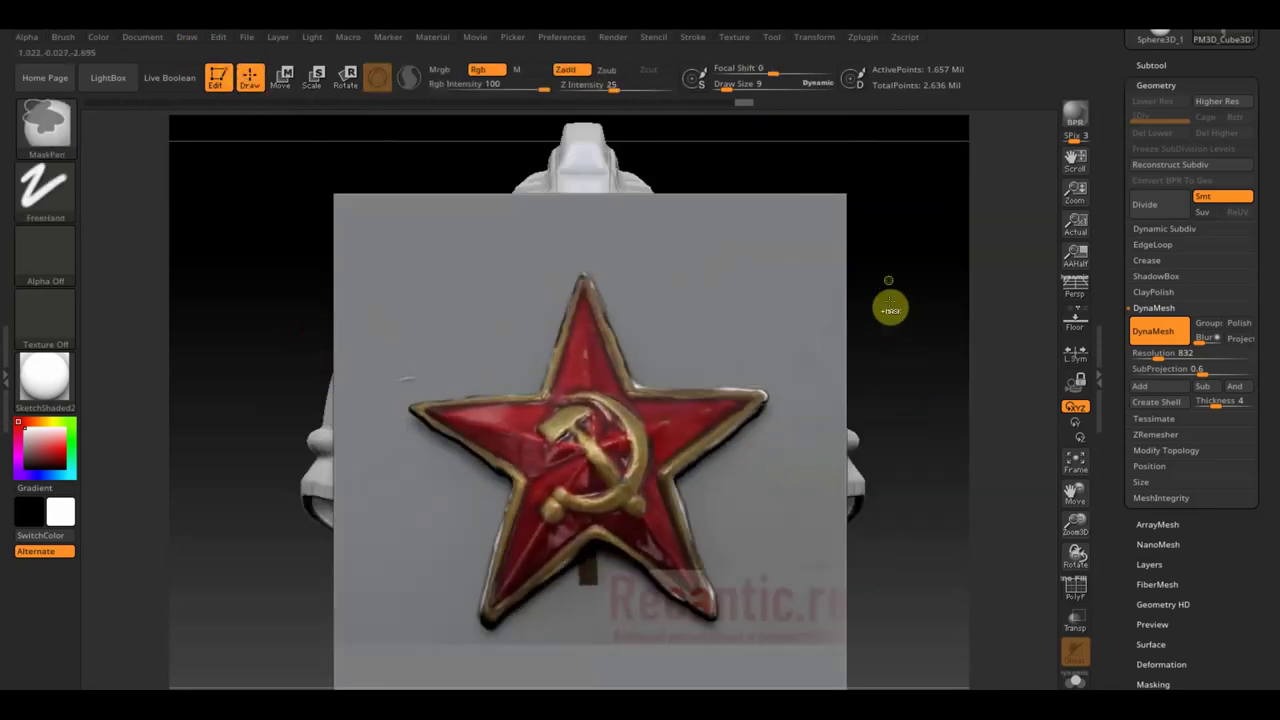
{"action": "left_click_drag", "start_coordinate": [882, 256], "coordinate": [944, 375], "text": "ctrl"}
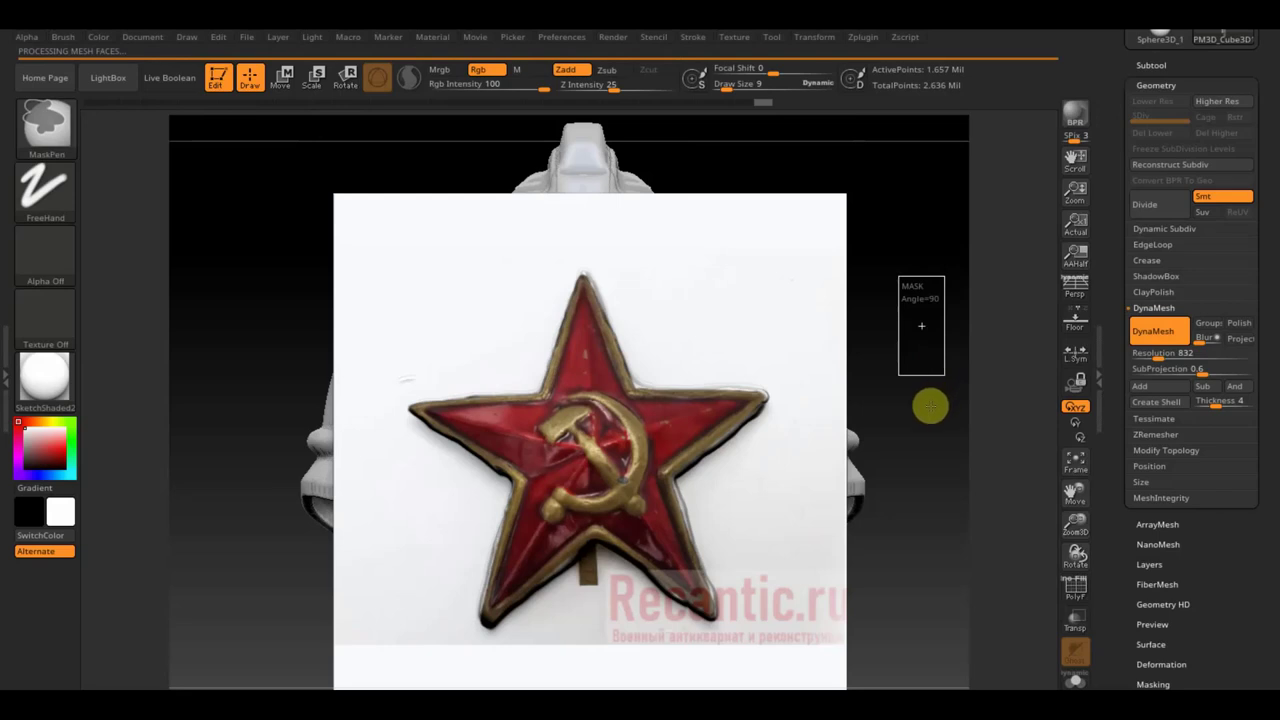
{"action": "mouse_move", "coordinate": [930, 411]}
{"action": "left_mouse_down"}
{"action": "mouse_move", "coordinate": [843, 431]}
{"action": "mouse_move", "coordinate": [840, 446]}
{"action": "left_mouse_up"}
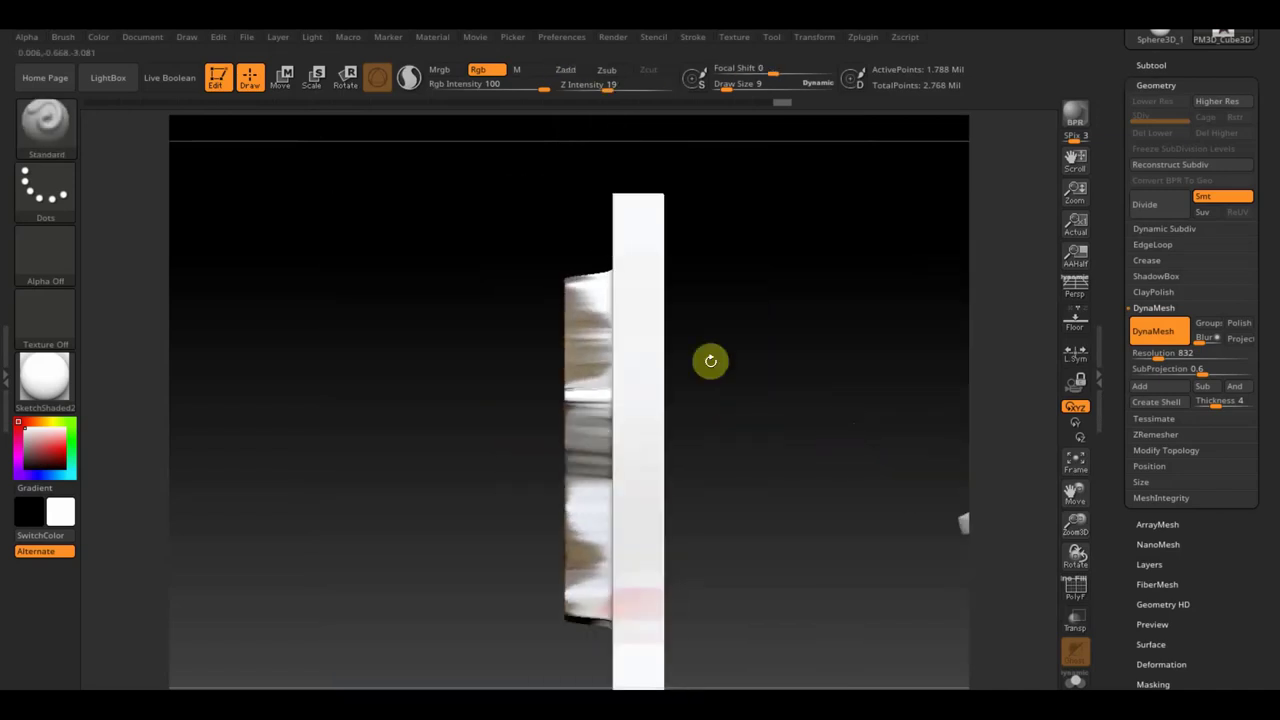
- Mask the star strip, trim away the white backing plate, and delete the hidden geometry
{"action": "left_click_drag", "start_coordinate": [466, 187], "coordinate": [586, 686], "text": "ctrl"}
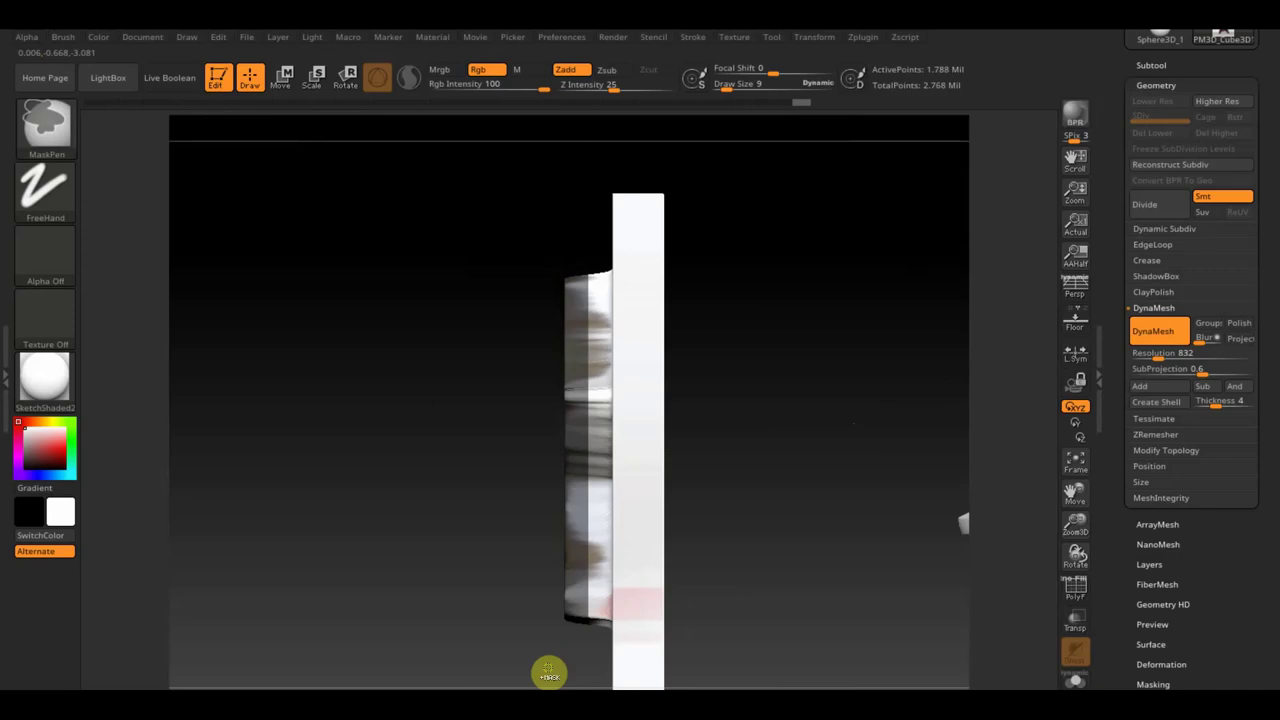
{"action": "left_click", "coordinate": [549, 674], "text": "ctrl"}
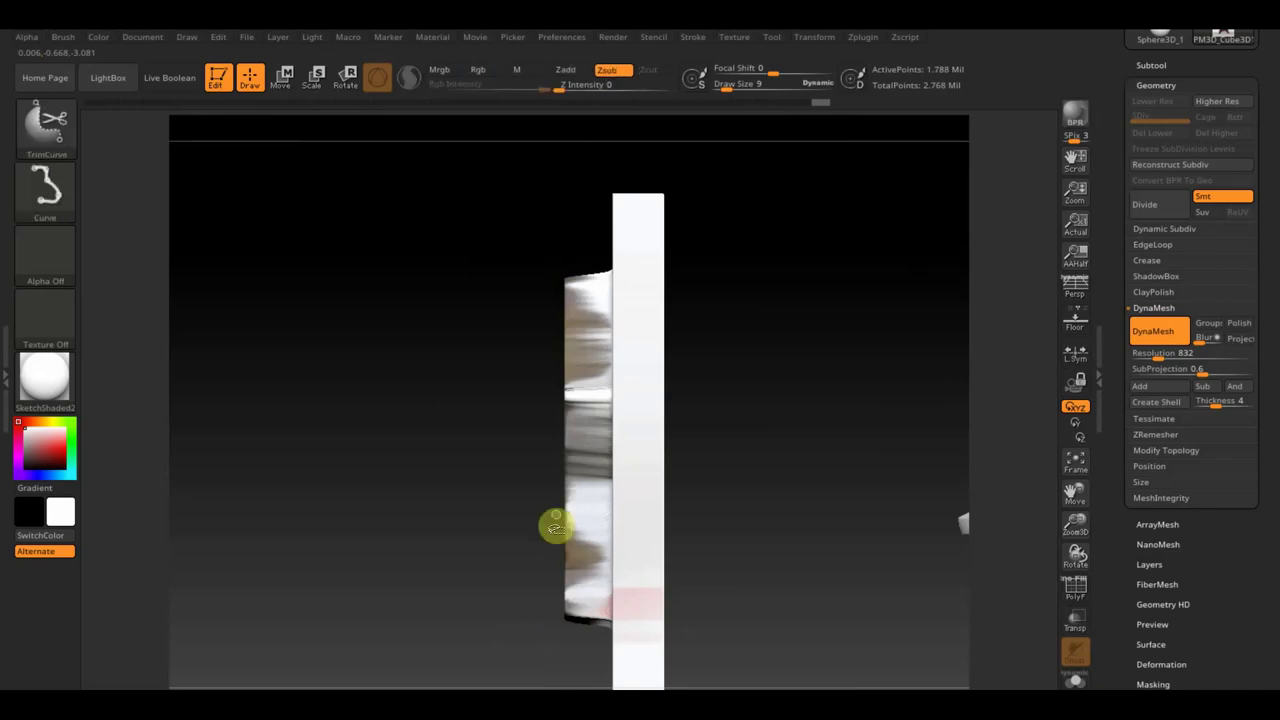
{"action": "left_click_drag", "start_coordinate": [556, 527], "coordinate": [566, 494], "text": "ctrl+shift"}
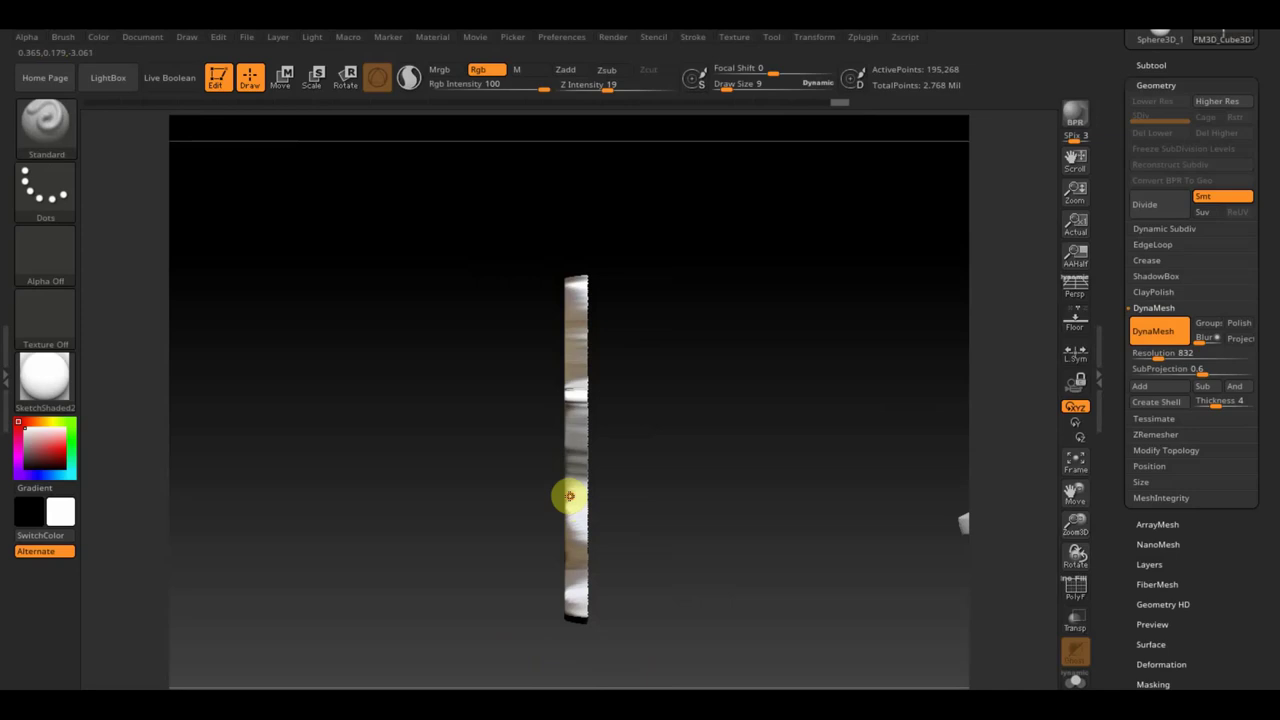
{"action": "left_click", "coordinate": [1186, 451]}
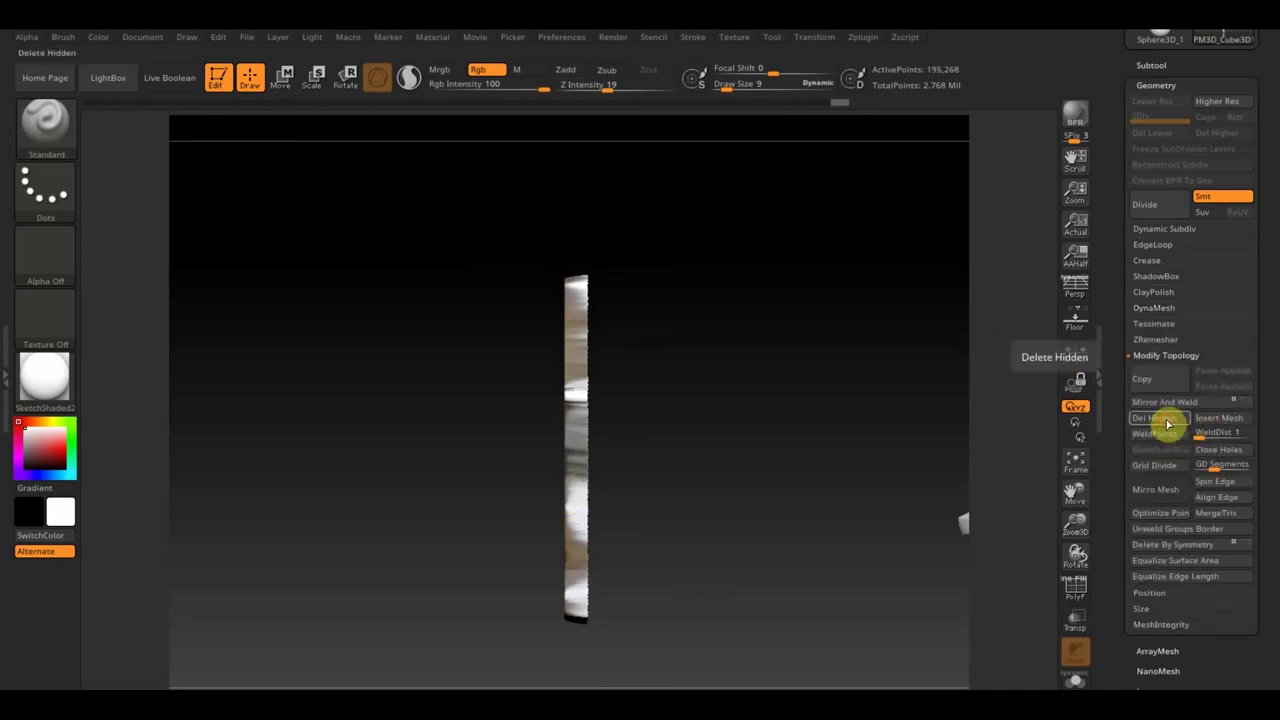
{"action": "left_click", "coordinate": [1168, 421]}
- Orbit to see the star beside the helmet, mask it, and switch to the Move transpose gizmo
{"action": "left_click_drag", "start_coordinate": [1013, 407], "coordinate": [767, 490], "text": "shift"}
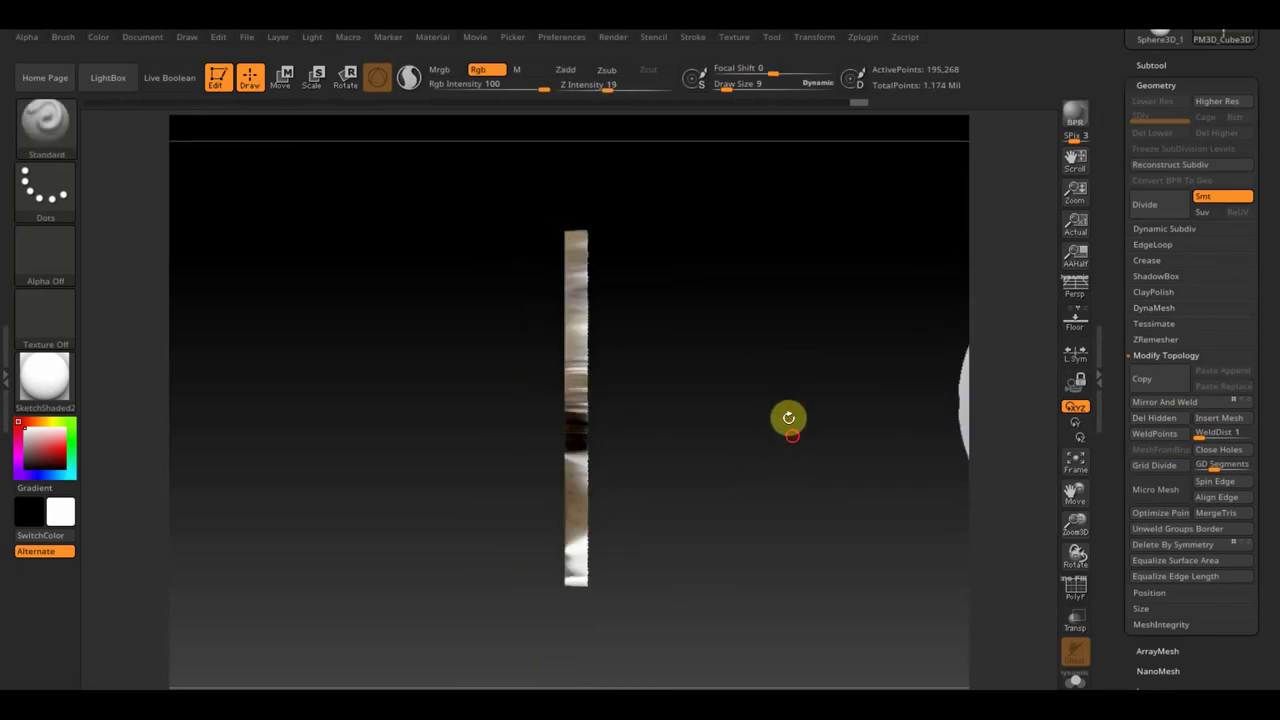
{"action": "left_click_drag", "start_coordinate": [786, 416], "coordinate": [748, 357]}
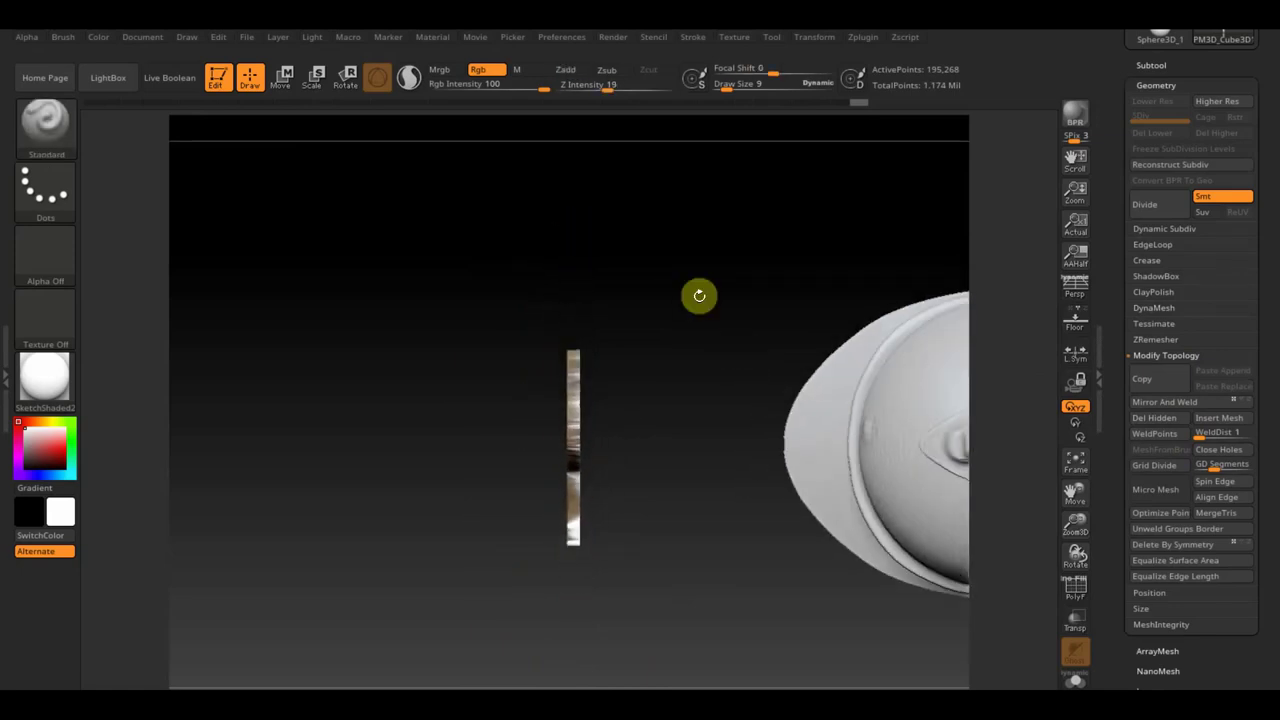
{"action": "key", "text": "ctrl"}
{"action": "left_click", "coordinate": [669, 258], "text": "ctrl"}
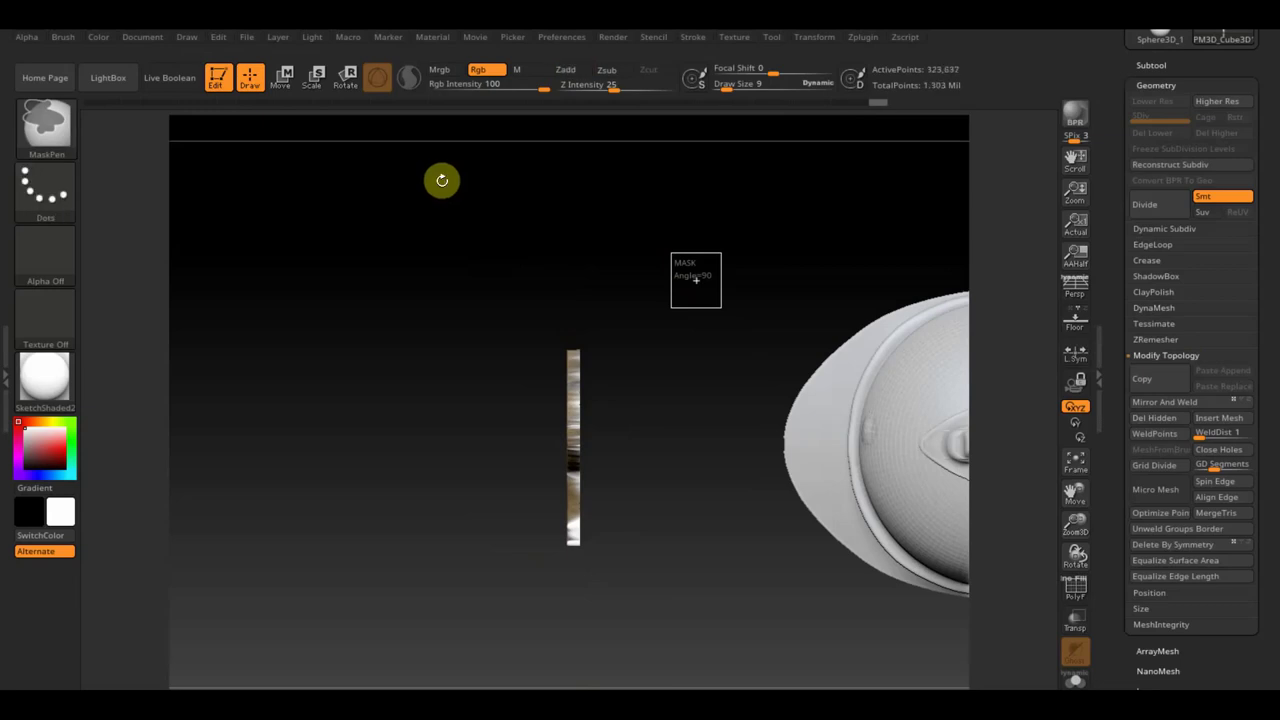
{"action": "left_click", "coordinate": [282, 77]}
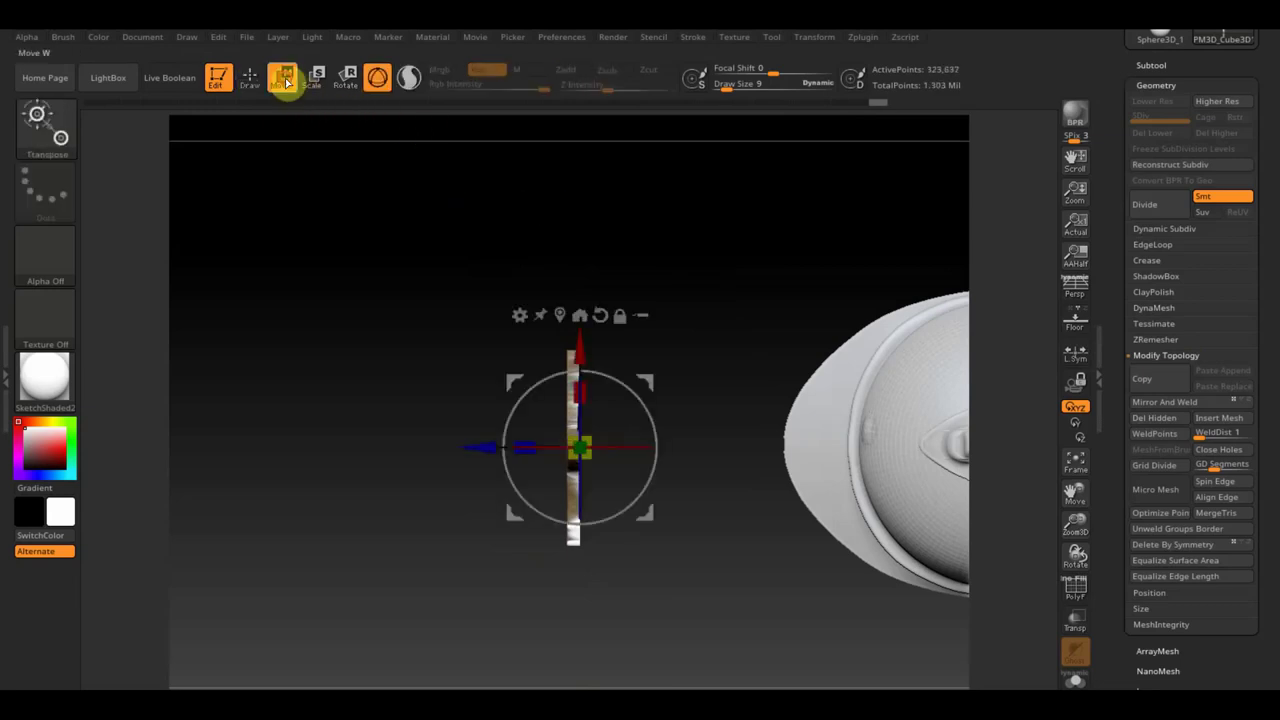
- Rotate the star piece about 80 degrees and mirror it to make it symmetric
{"action": "left_click_drag", "start_coordinate": [597, 371], "coordinate": [651, 466]}
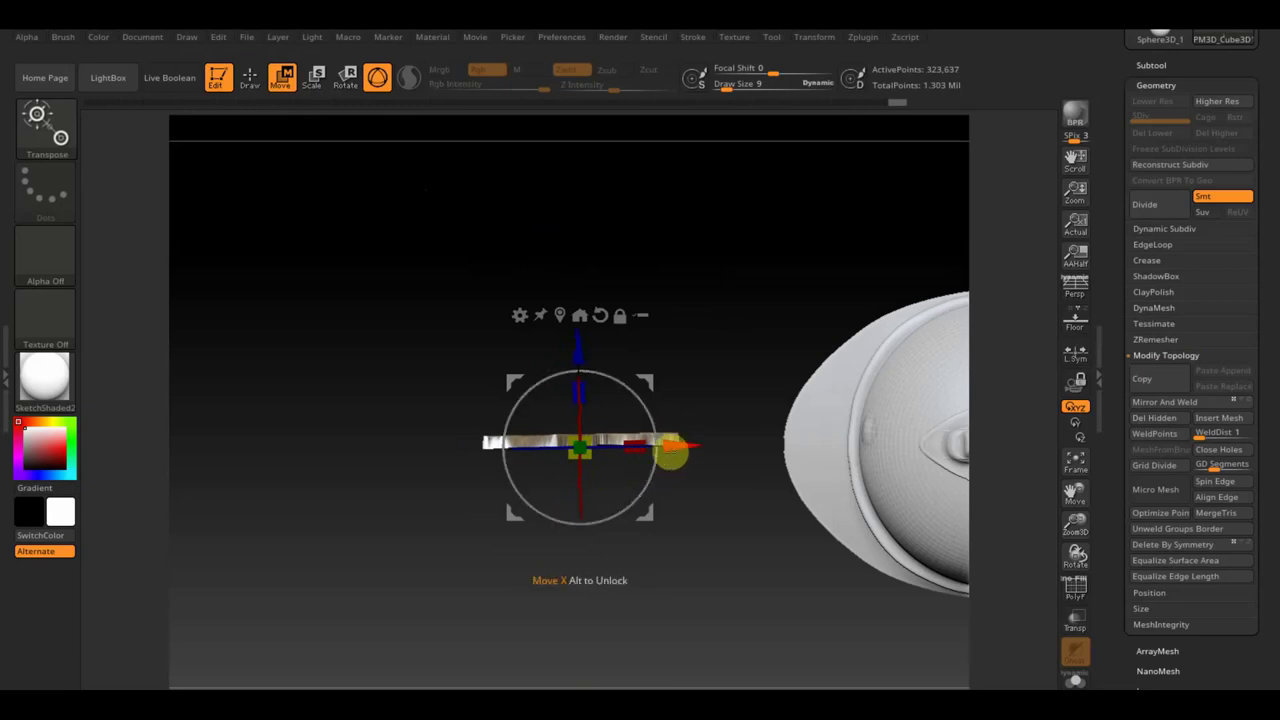
{"action": "key", "text": "ctrl+z"}
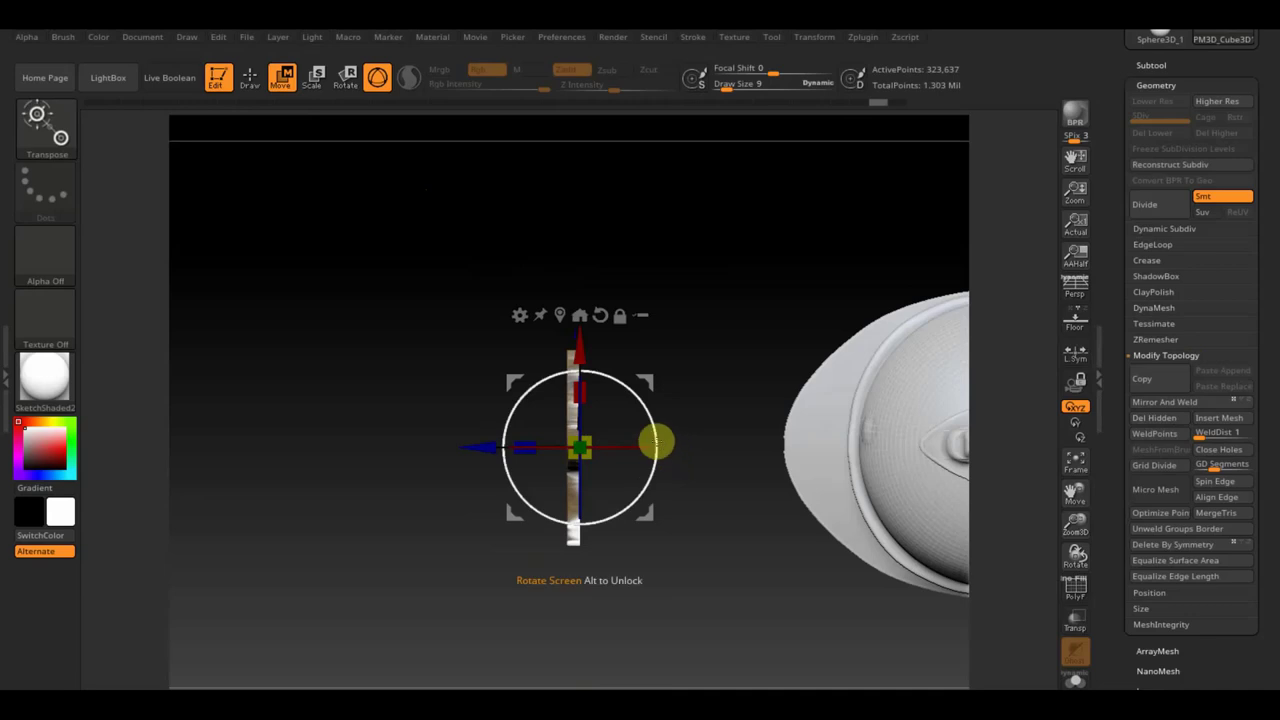
{"action": "left_click_drag", "start_coordinate": [647, 414], "coordinate": [643, 563]}
{"action": "left_click", "coordinate": [1172, 411]}
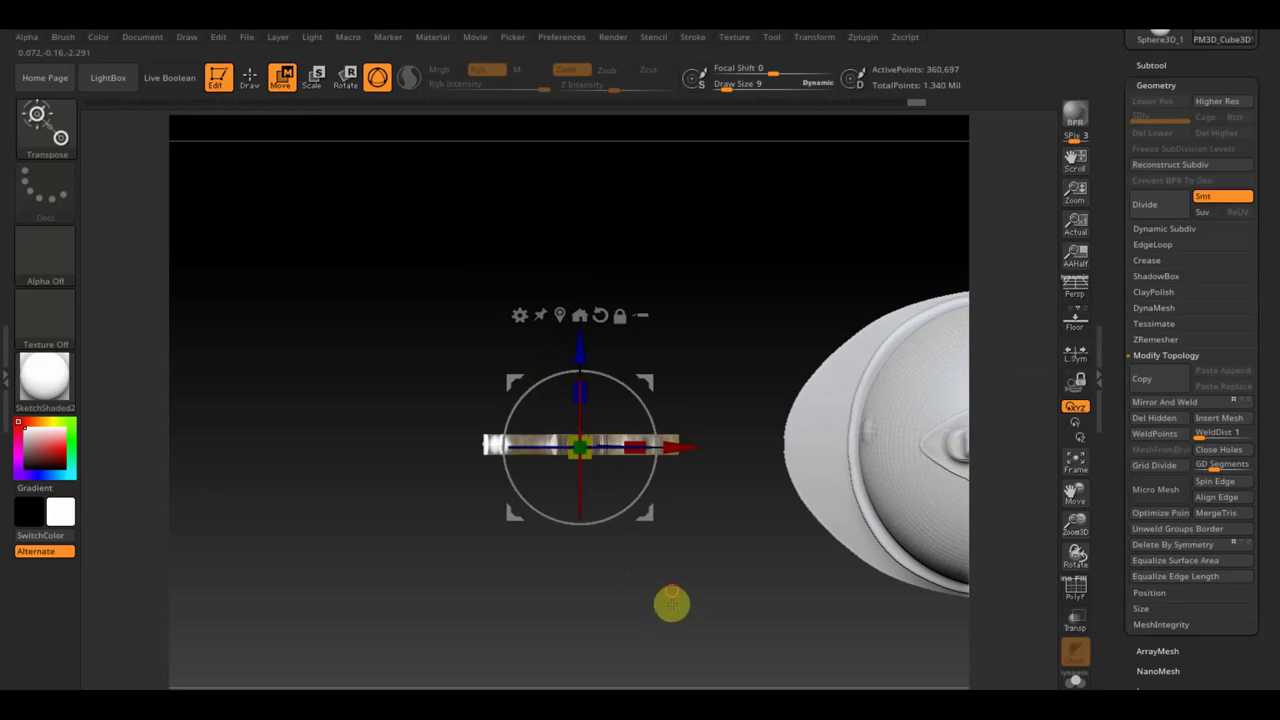
- Orbit until the star faces front with the helmet in view, back in Draw mode
{"action": "mouse_move", "coordinate": [748, 645]}
{"action": "left_mouse_down"}
{"action": "mouse_move", "coordinate": [751, 598]}
{"action": "mouse_move", "coordinate": [818, 516]}
{"action": "left_mouse_up"}
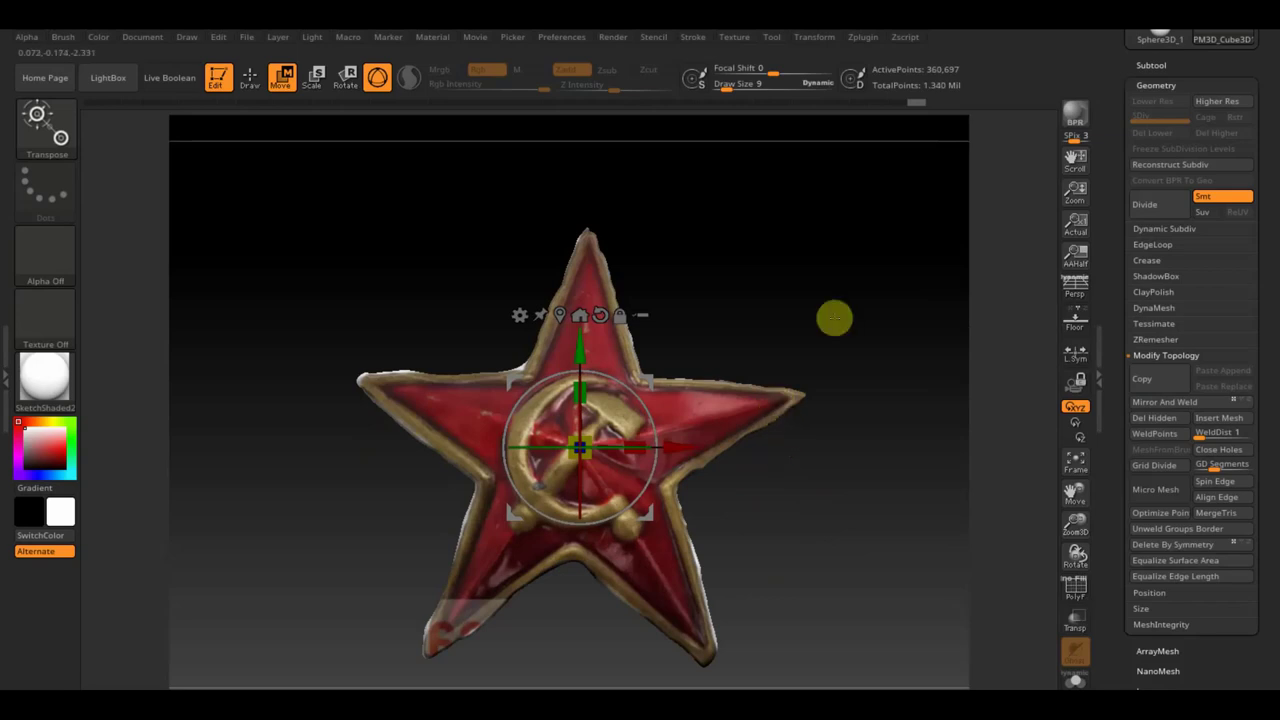
{"action": "mouse_move", "coordinate": [826, 297]}
{"action": "left_mouse_down"}
{"action": "mouse_move", "coordinate": [822, 391]}
{"action": "mouse_move", "coordinate": [820, 306]}
{"action": "left_mouse_up"}
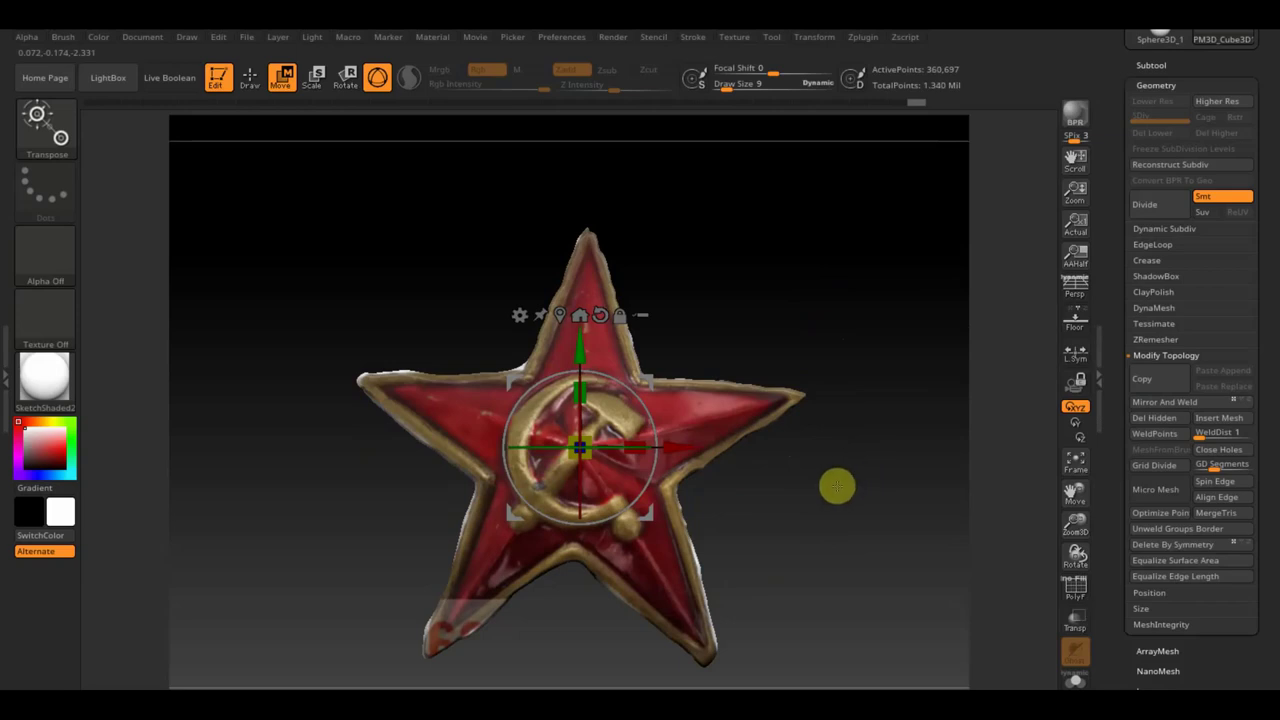
{"action": "left_click_drag", "start_coordinate": [831, 529], "coordinate": [796, 350], "text": "alt"}
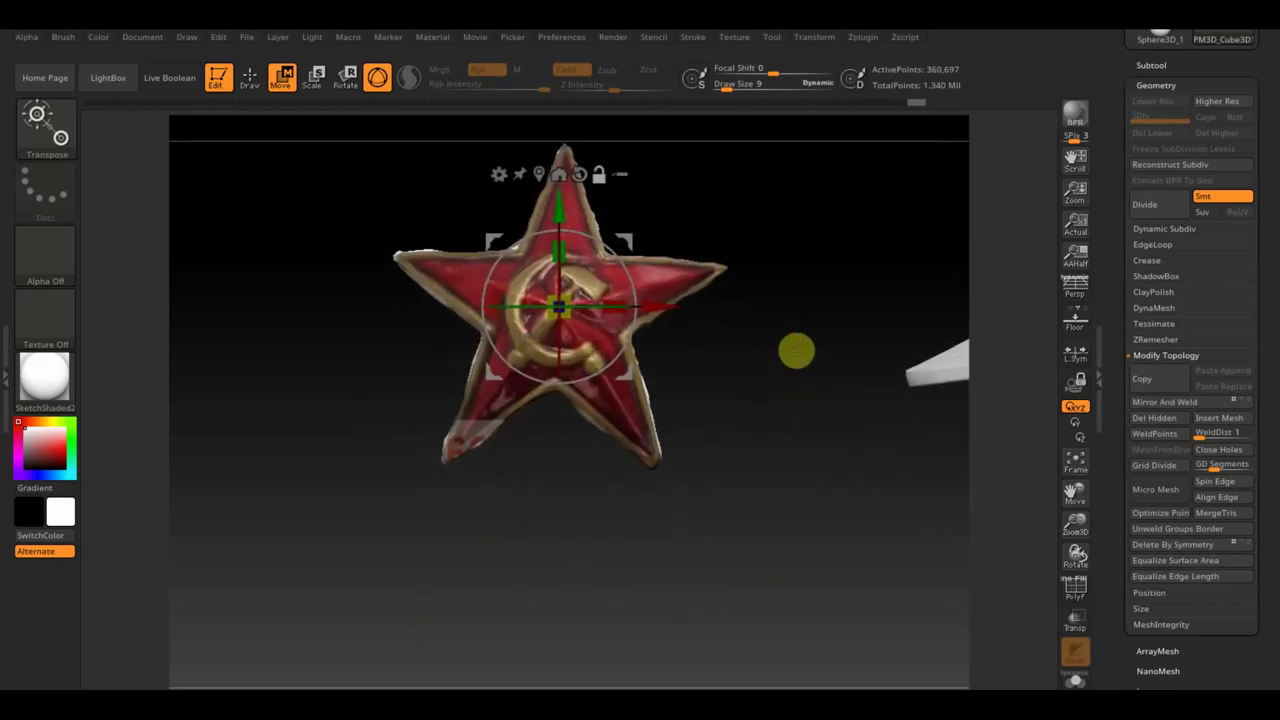
{"action": "mouse_move", "coordinate": [729, 371]}
{"action": "left_mouse_down"}
{"action": "mouse_move", "coordinate": [883, 386]}
{"action": "mouse_move", "coordinate": [842, 401]}
{"action": "left_mouse_up"}
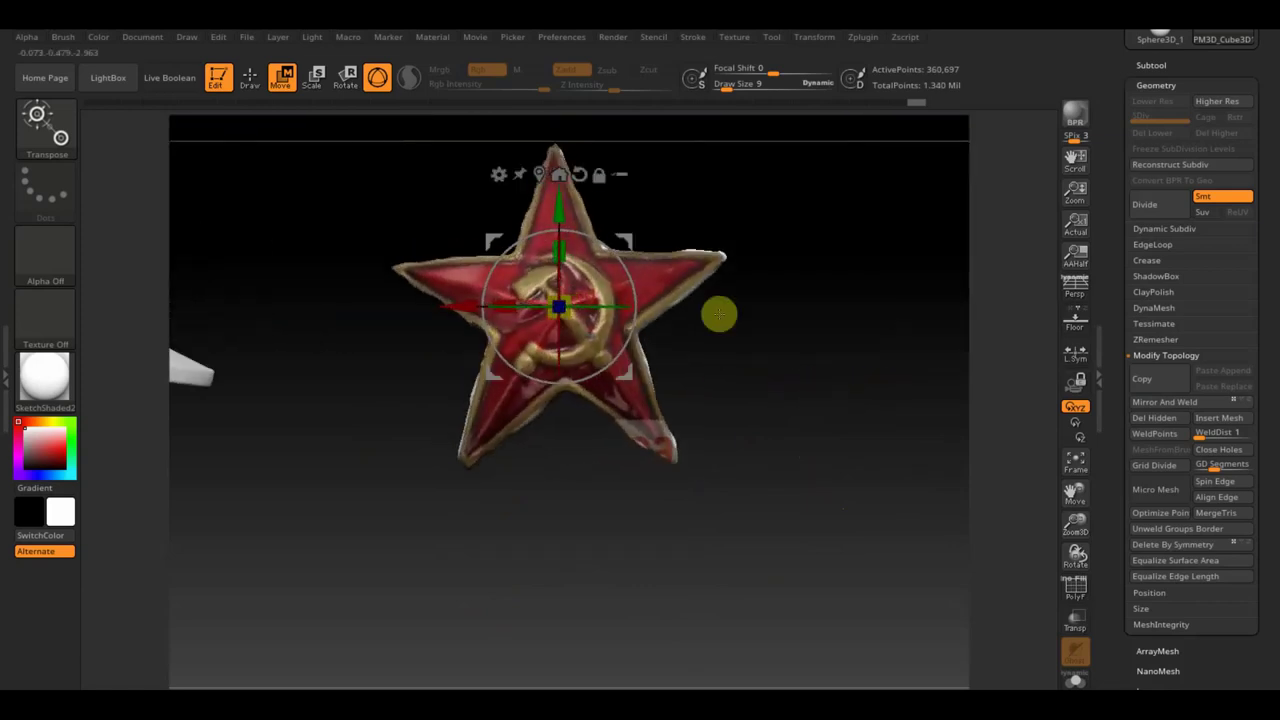
{"action": "left_click", "coordinate": [249, 78]}
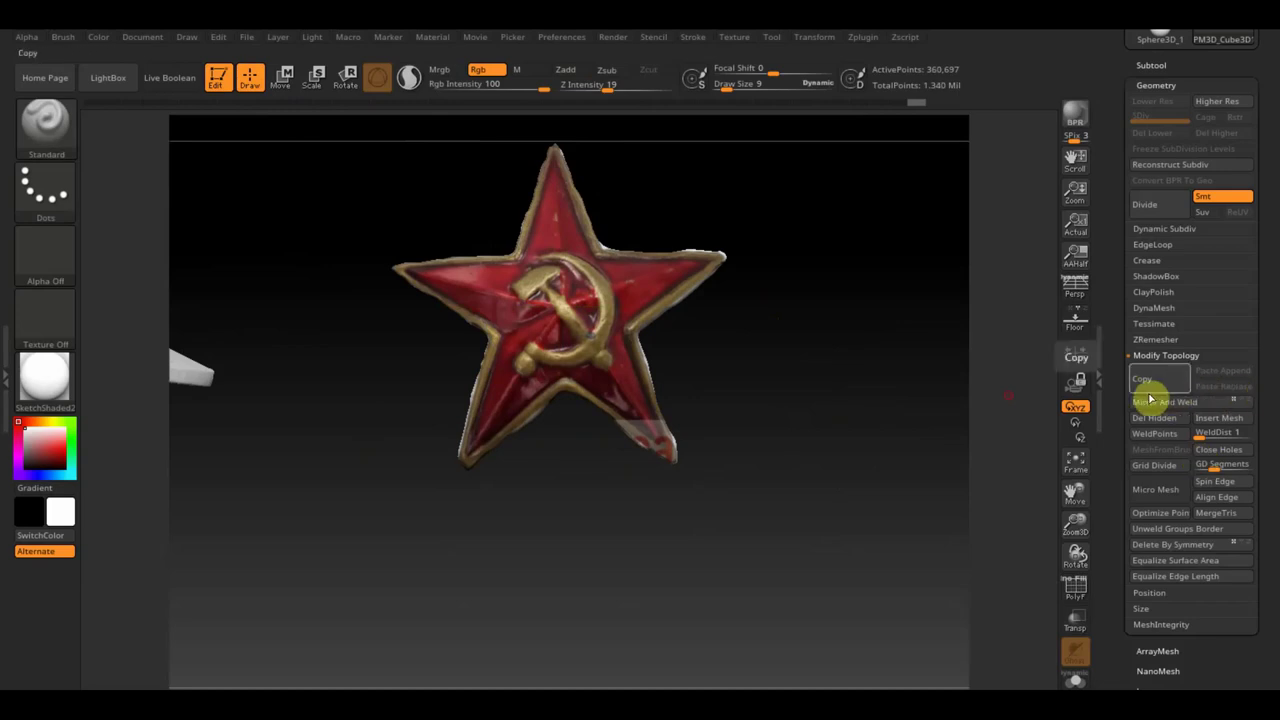
{"action": "left_click_drag", "start_coordinate": [940, 394], "coordinate": [889, 554]}
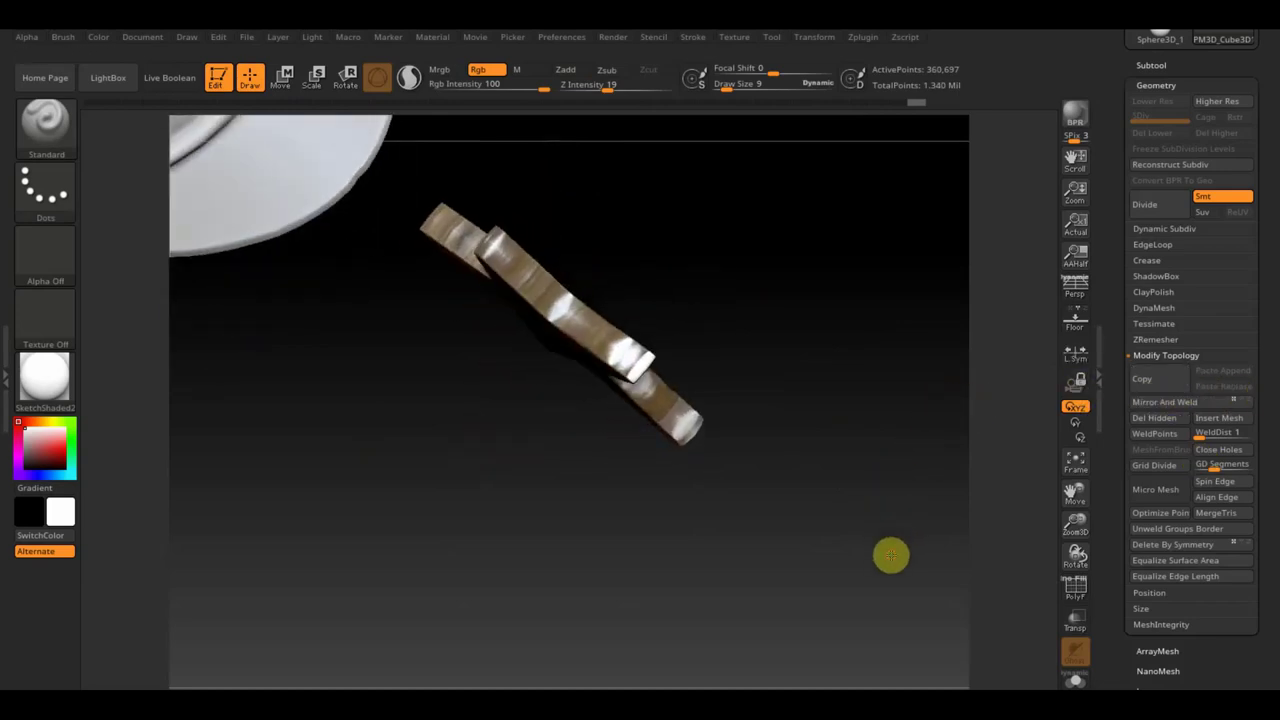
- With Move Topological at draw size 274, bend the star to follow the helmet's curve
{"action": "left_click_drag", "start_coordinate": [903, 434], "coordinate": [904, 385]}
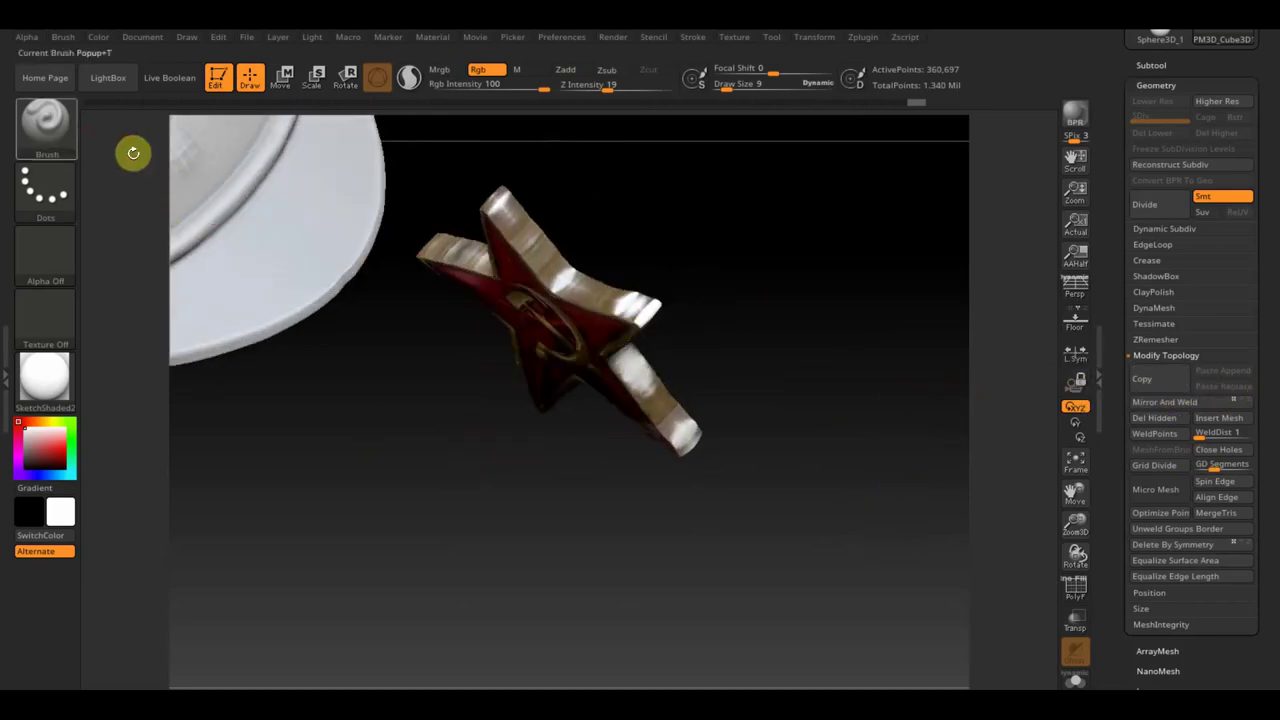
{"action": "left_click", "coordinate": [45, 121]}
{"action": "left_click", "coordinate": [345, 155]}
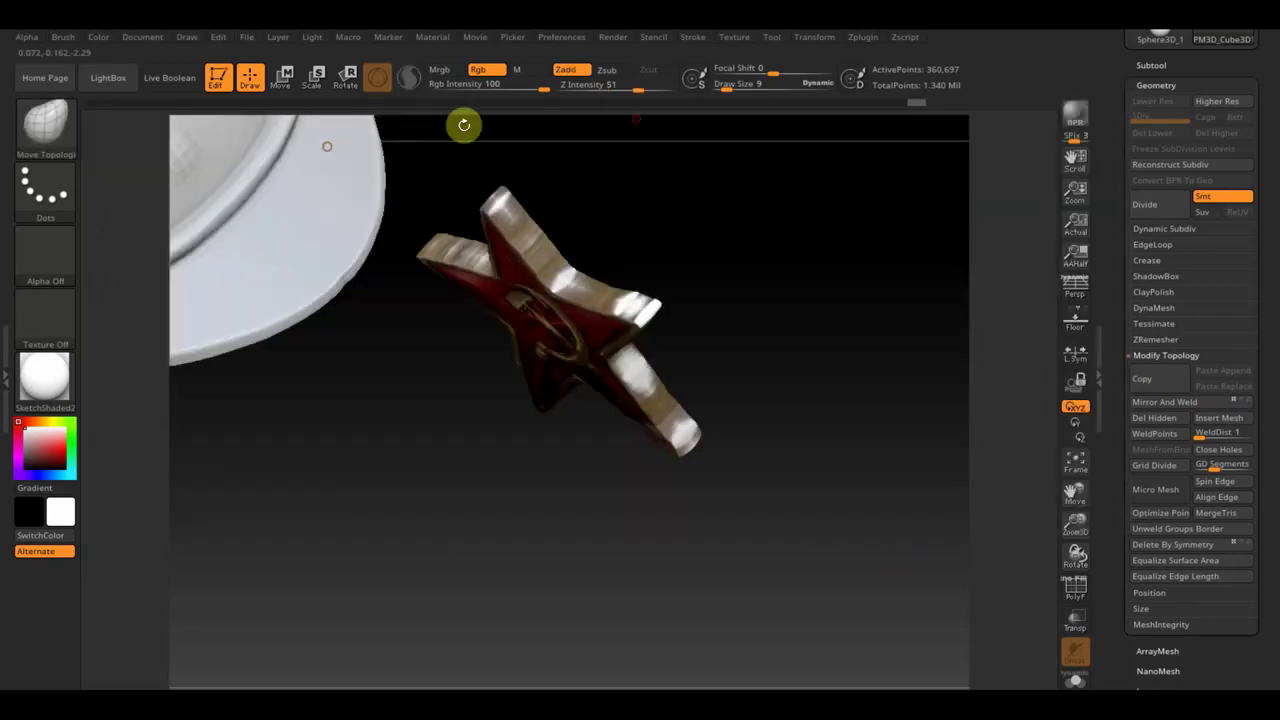
{"action": "left_click_drag", "start_coordinate": [737, 86], "coordinate": [765, 98]}
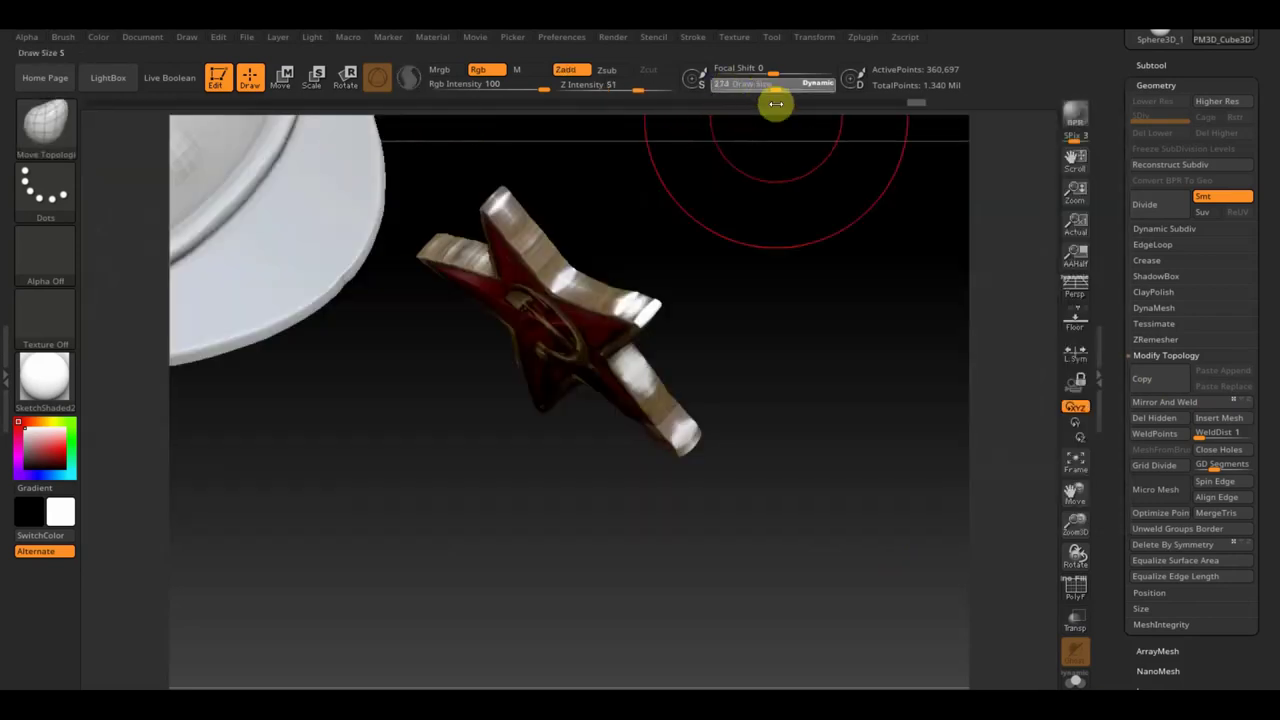
{"action": "mouse_move", "coordinate": [543, 334]}
{"action": "left_mouse_down"}
{"action": "mouse_move", "coordinate": [537, 347]}
{"action": "mouse_move", "coordinate": [543, 337]}
{"action": "mouse_move", "coordinate": [585, 382]}
{"action": "left_mouse_up"}
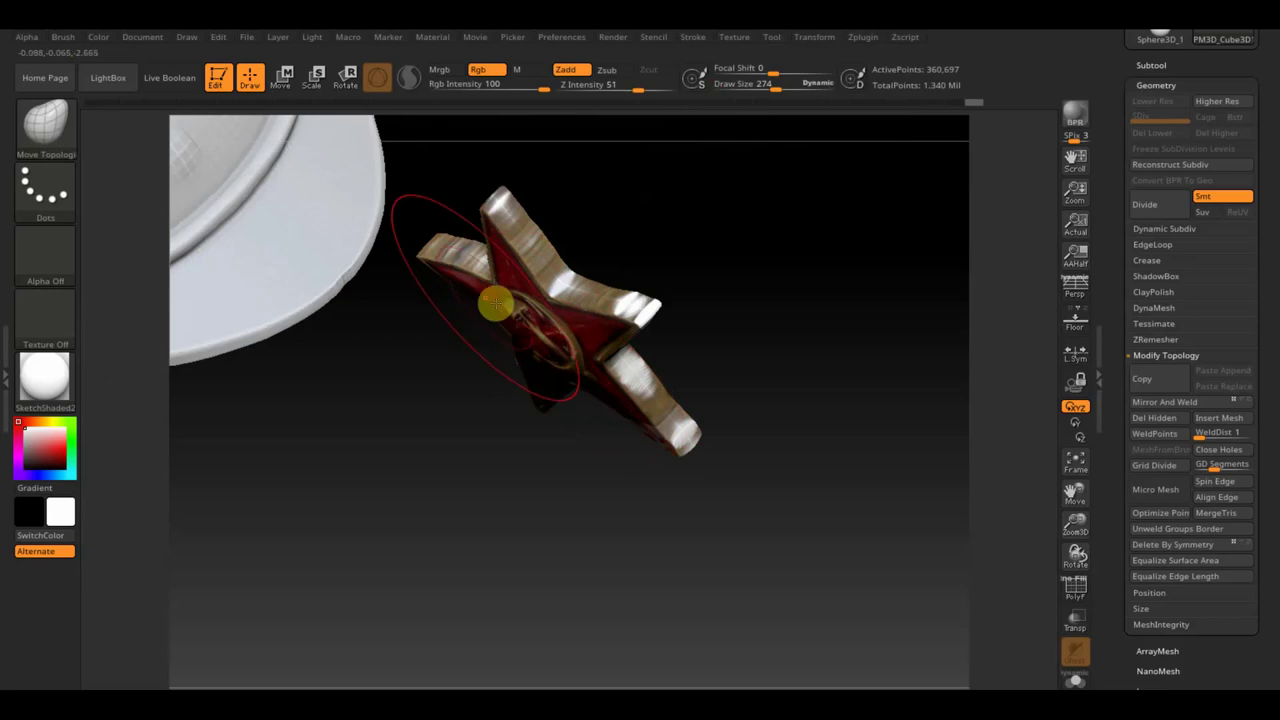
{"action": "mouse_move", "coordinate": [479, 304]}
{"action": "left_mouse_down"}
{"action": "mouse_move", "coordinate": [538, 376]}
{"action": "mouse_move", "coordinate": [657, 372]}
{"action": "left_mouse_up"}
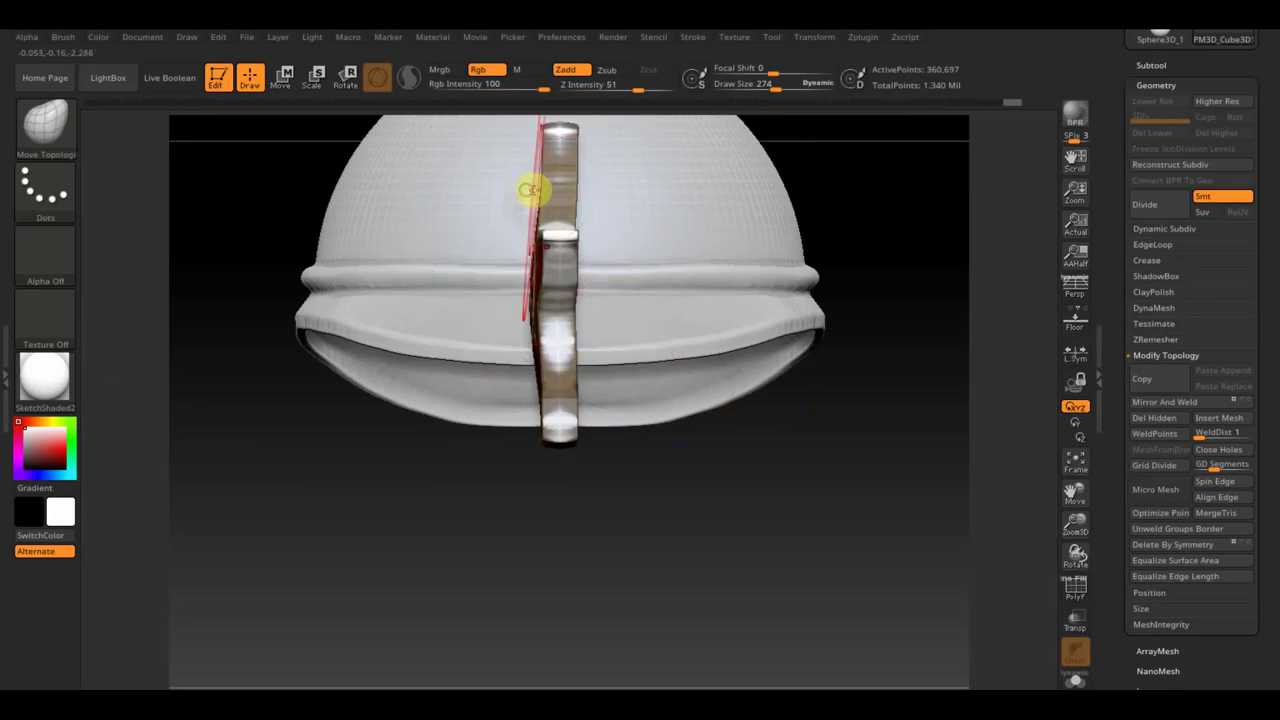
{"action": "left_click_drag", "start_coordinate": [537, 185], "coordinate": [607, 432]}
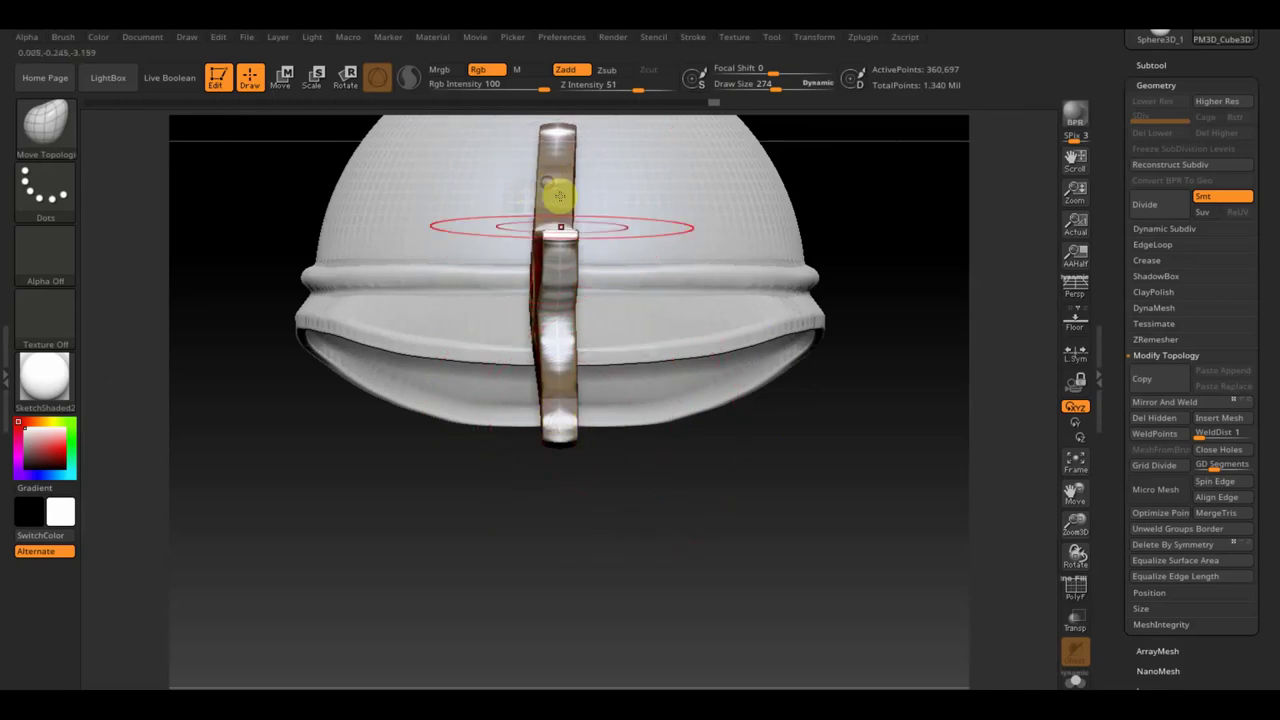
{"action": "left_click_drag", "start_coordinate": [563, 254], "coordinate": [556, 254]}
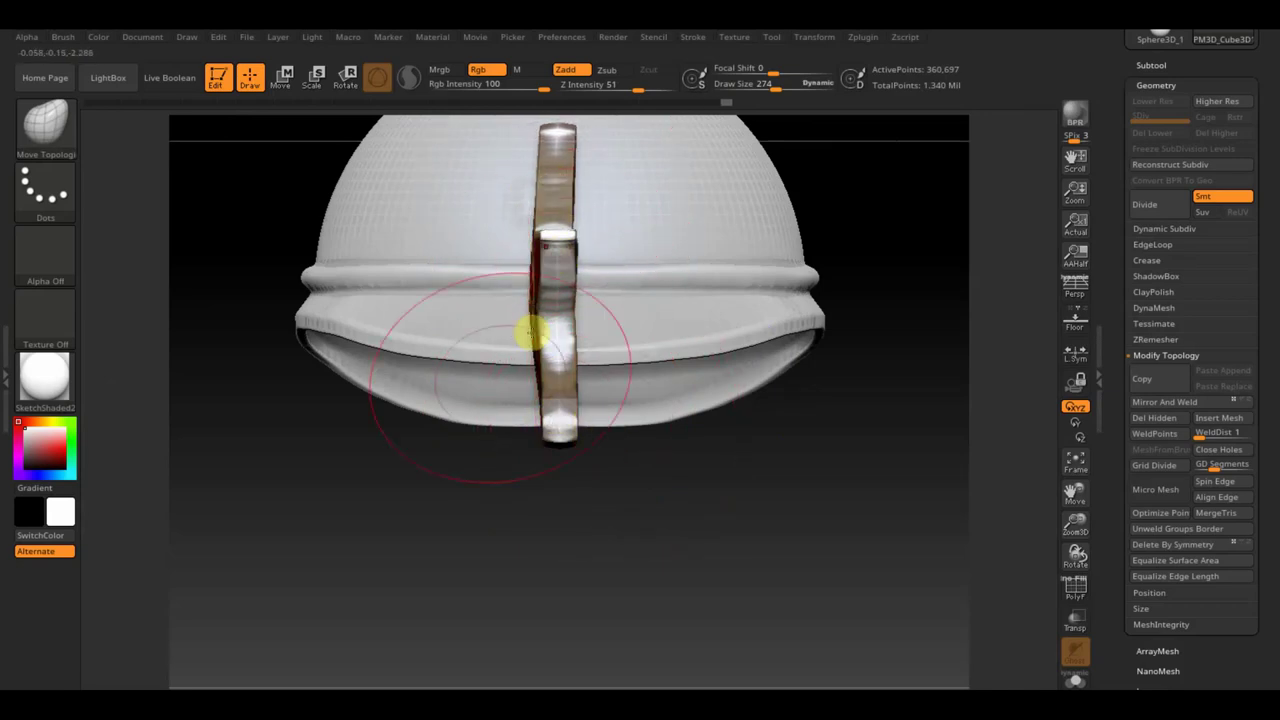
- Set draw size to 36 and sample the tan colour from the star's tip
{"action": "left_click_drag", "start_coordinate": [480, 471], "coordinate": [480, 457]}
{"action": "mouse_move", "coordinate": [795, 234]}
{"action": "left_mouse_down"}
{"action": "mouse_move", "coordinate": [860, 286]}
{"action": "mouse_move", "coordinate": [829, 271]}
{"action": "mouse_move", "coordinate": [819, 293]}
{"action": "left_mouse_up"}
{"action": "mouse_move", "coordinate": [751, 320]}
{"action": "left_mouse_down"}
{"action": "mouse_move", "coordinate": [703, 374]}
{"action": "mouse_move", "coordinate": [726, 427]}
{"action": "mouse_move", "coordinate": [771, 380]}
{"action": "left_mouse_up"}
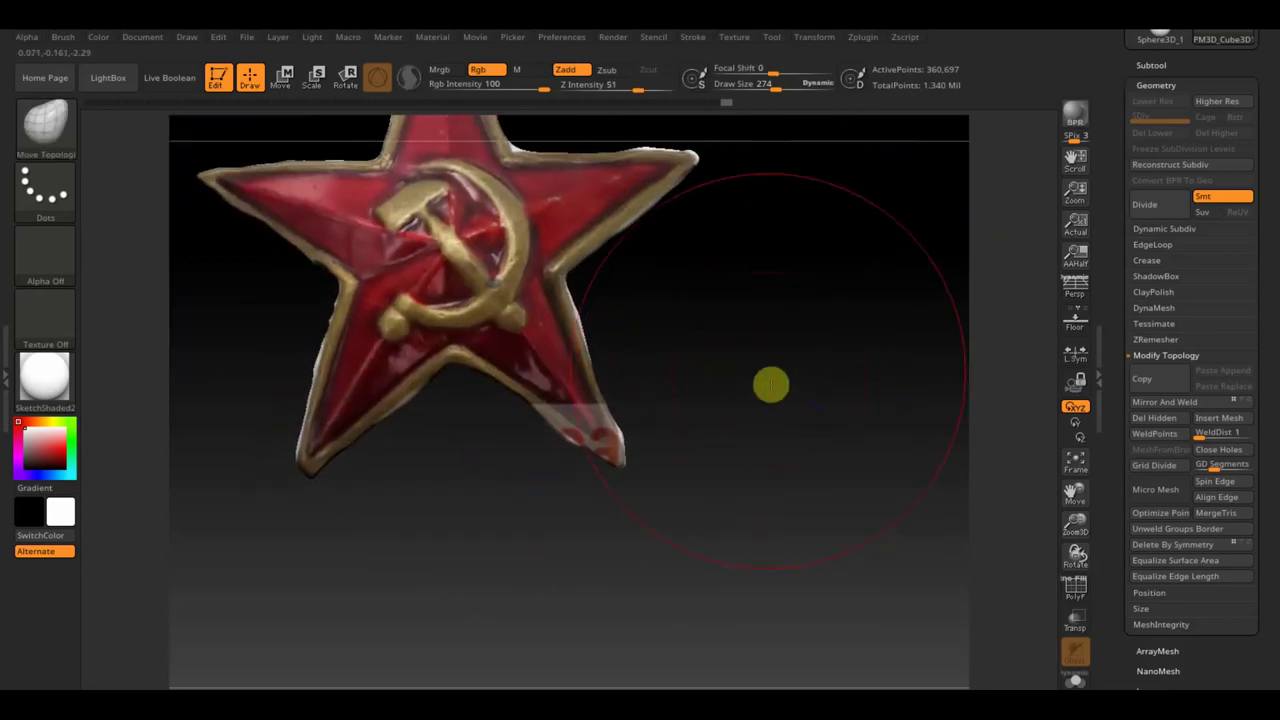
{"action": "left_click_drag", "start_coordinate": [777, 84], "coordinate": [737, 84]}
{"action": "mouse_move", "coordinate": [760, 165]}
{"action": "left_mouse_down"}
{"action": "mouse_move", "coordinate": [737, 320]}
{"action": "mouse_move", "coordinate": [771, 277]}
{"action": "mouse_move", "coordinate": [769, 409]}
{"action": "left_mouse_up"}
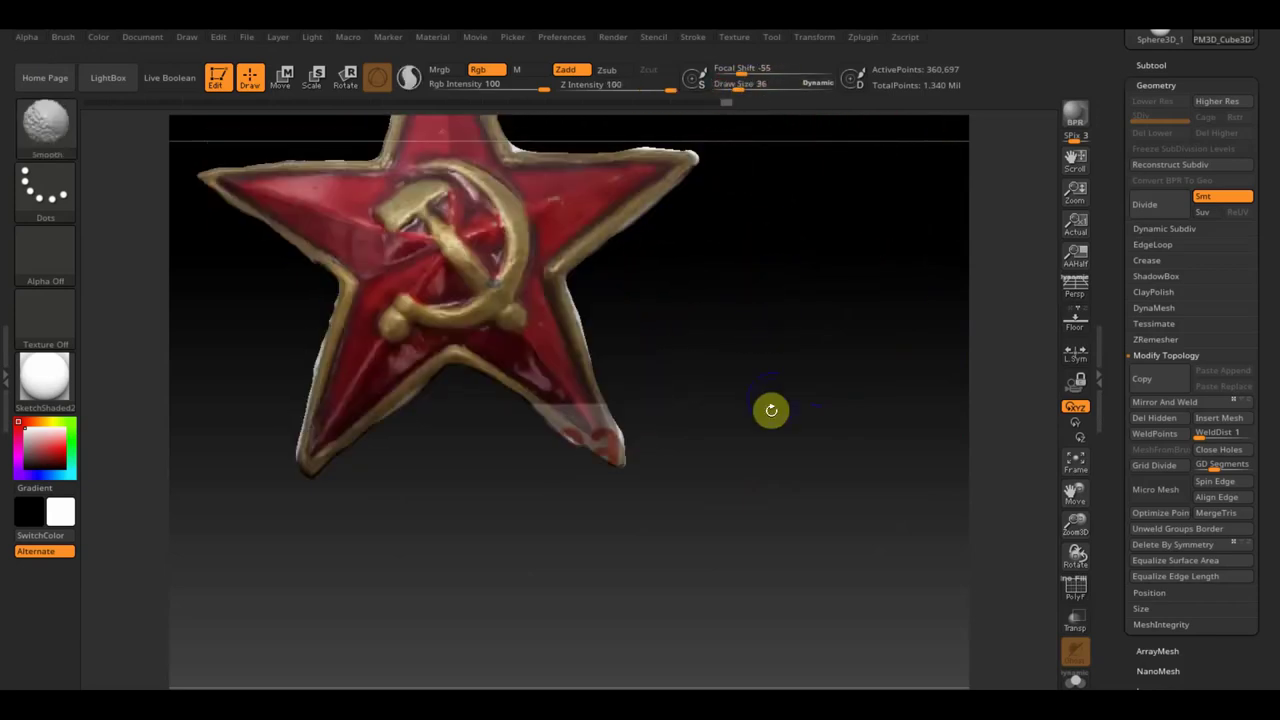
{"action": "mouse_move", "coordinate": [811, 237]}
{"action": "left_mouse_down"}
{"action": "mouse_move", "coordinate": [800, 380]}
{"action": "mouse_move", "coordinate": [769, 386]}
{"action": "mouse_move", "coordinate": [747, 436]}
{"action": "mouse_move", "coordinate": [706, 420]}
{"action": "mouse_move", "coordinate": [703, 403]}
{"action": "left_mouse_up"}
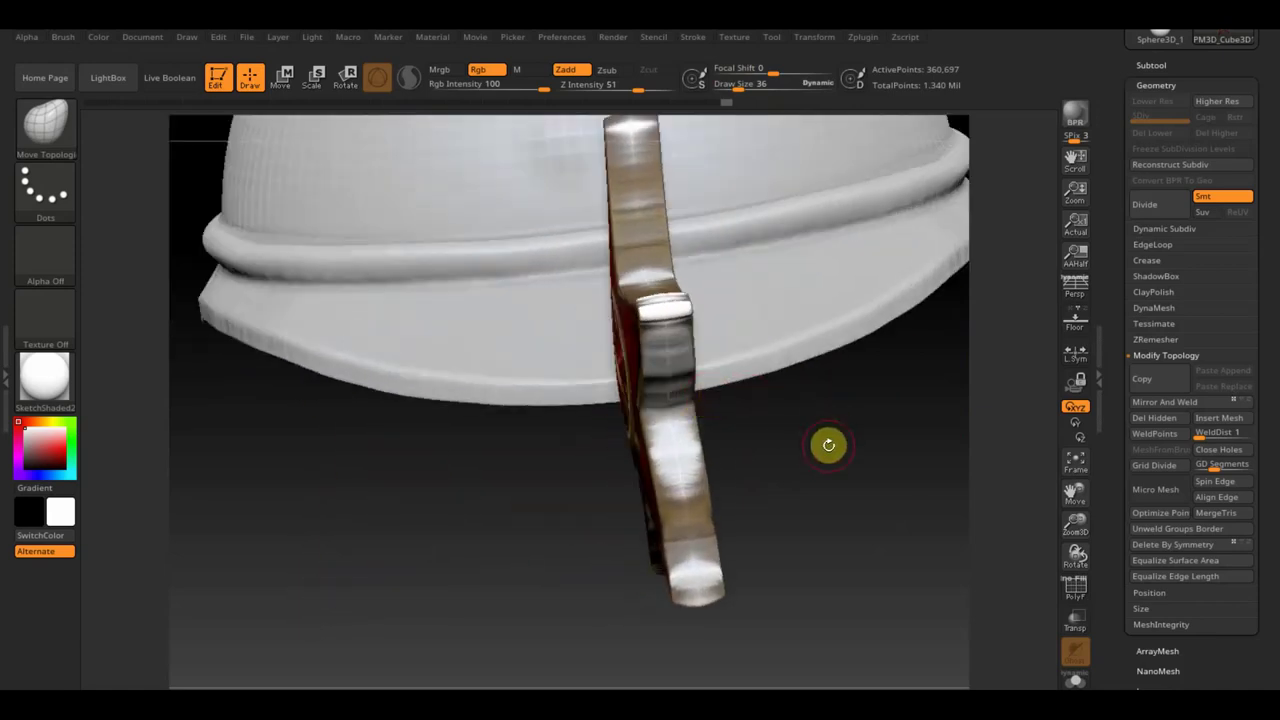
{"action": "mouse_move", "coordinate": [826, 445]}
{"action": "left_mouse_down"}
{"action": "mouse_move", "coordinate": [840, 480]}
{"action": "mouse_move", "coordinate": [754, 371]}
{"action": "mouse_move", "coordinate": [831, 383]}
{"action": "mouse_move", "coordinate": [702, 336]}
{"action": "left_mouse_up"}
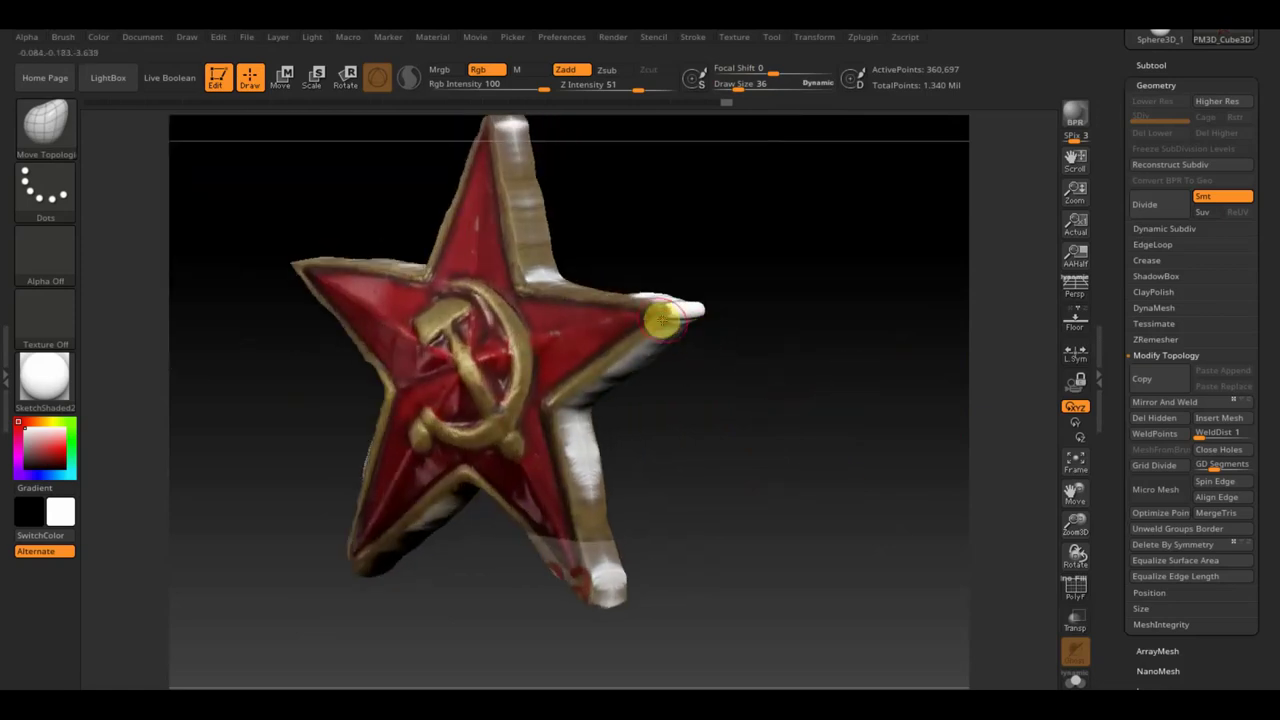
{"action": "key", "text": "c"}
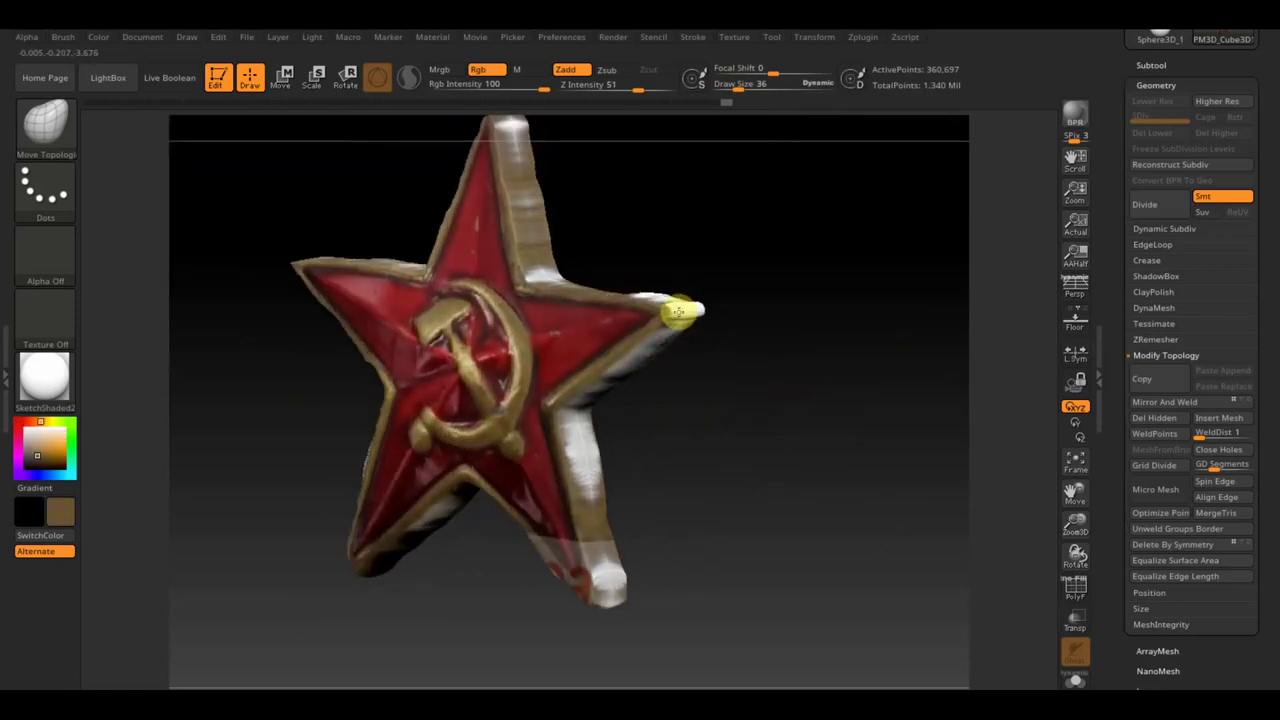
{"action": "left_click", "coordinate": [46, 128]}
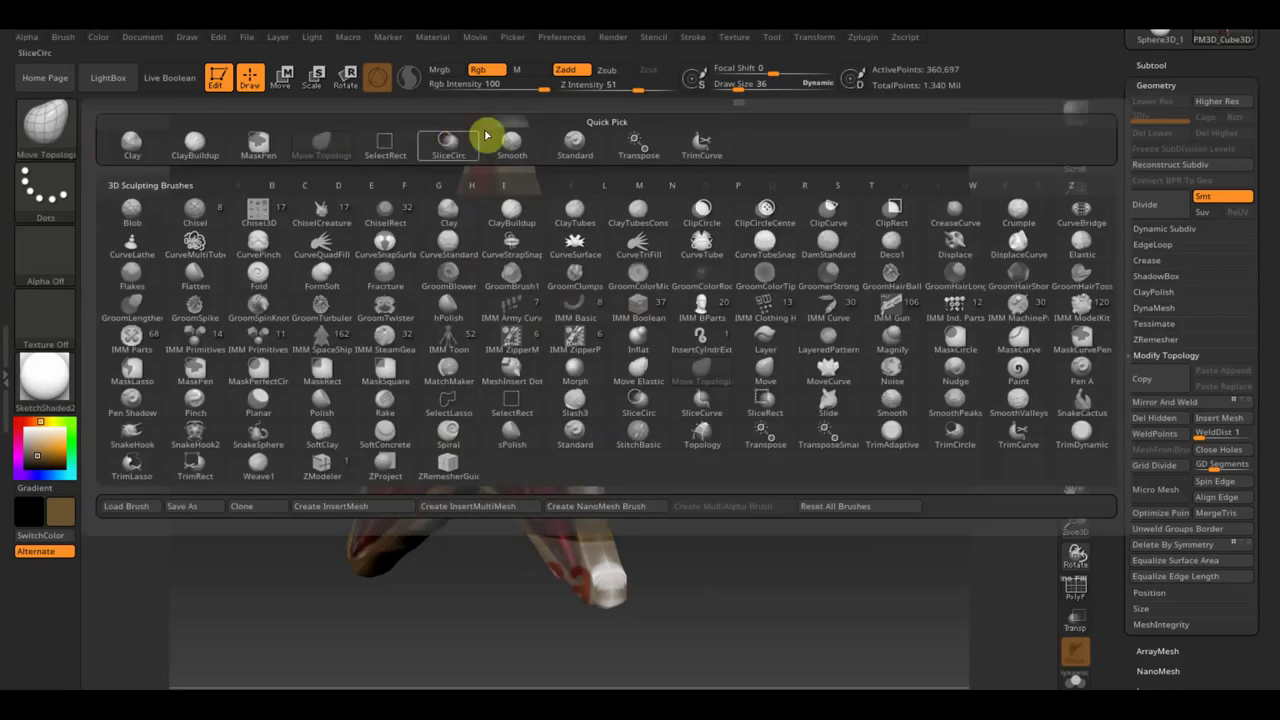
- With the Standard brush, paint brown down the star's edge and over its lower highlight
{"action": "left_click", "coordinate": [576, 147]}
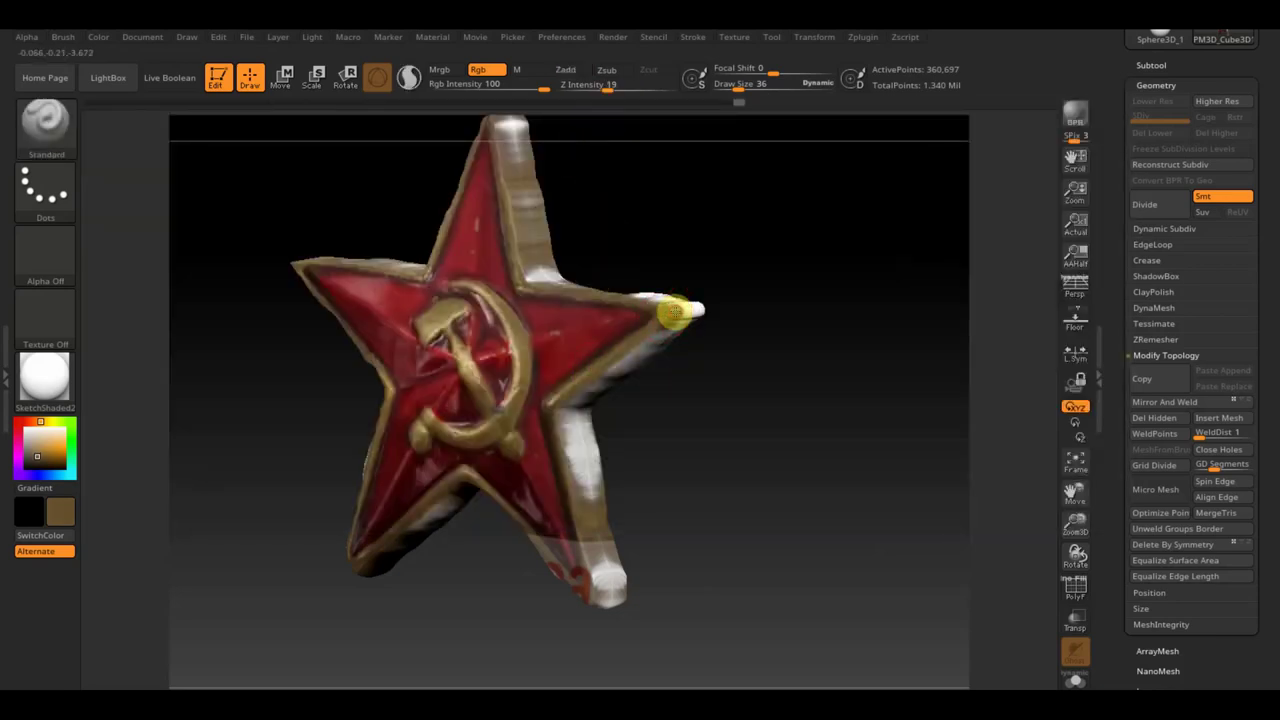
{"action": "left_click_drag", "start_coordinate": [790, 366], "coordinate": [768, 386]}
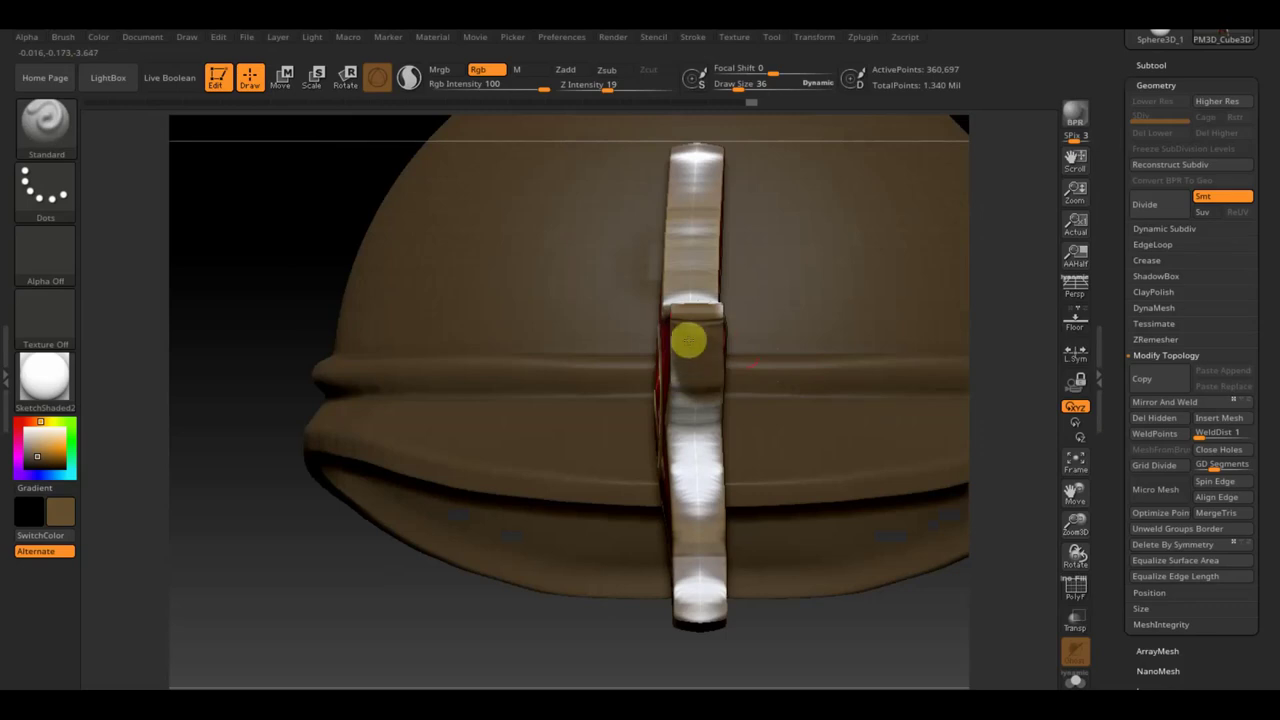
{"action": "mouse_move", "coordinate": [687, 375]}
{"action": "left_mouse_down"}
{"action": "mouse_move", "coordinate": [694, 466]}
{"action": "mouse_move", "coordinate": [700, 381]}
{"action": "mouse_move", "coordinate": [700, 540]}
{"action": "mouse_move", "coordinate": [689, 440]}
{"action": "mouse_move", "coordinate": [689, 517]}
{"action": "left_mouse_up"}
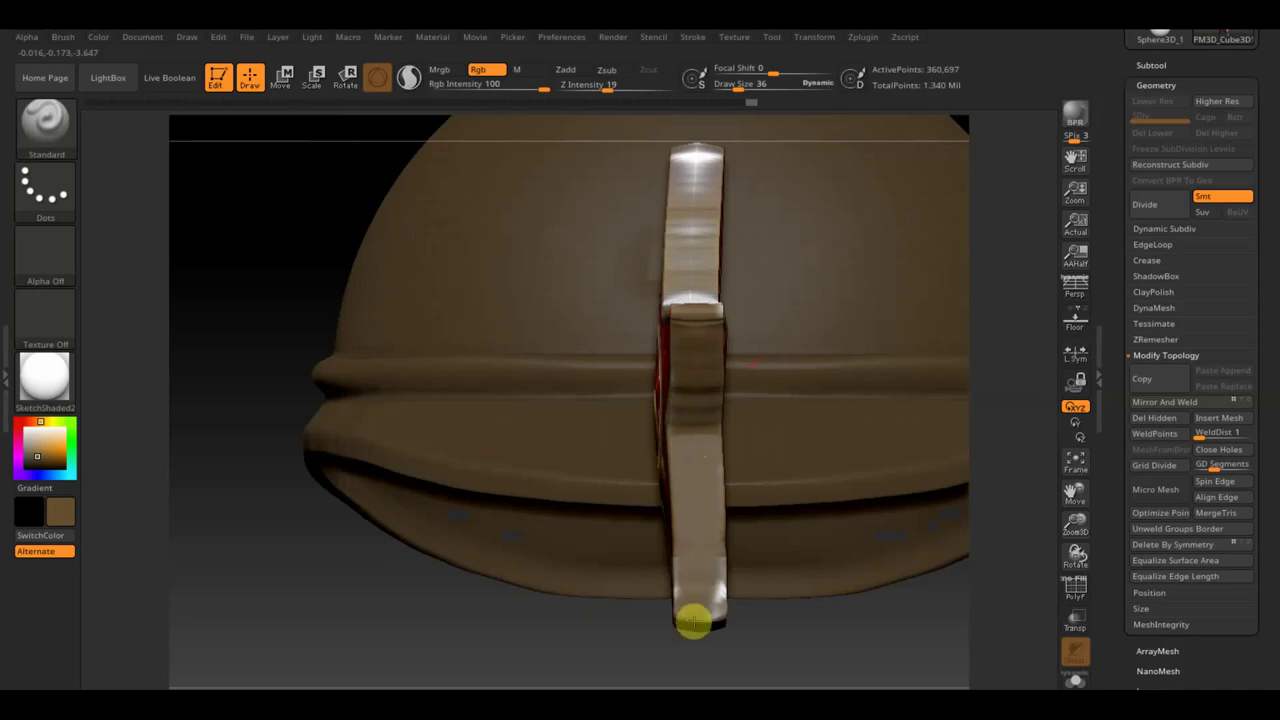
{"action": "left_click_drag", "start_coordinate": [688, 578], "coordinate": [713, 576]}
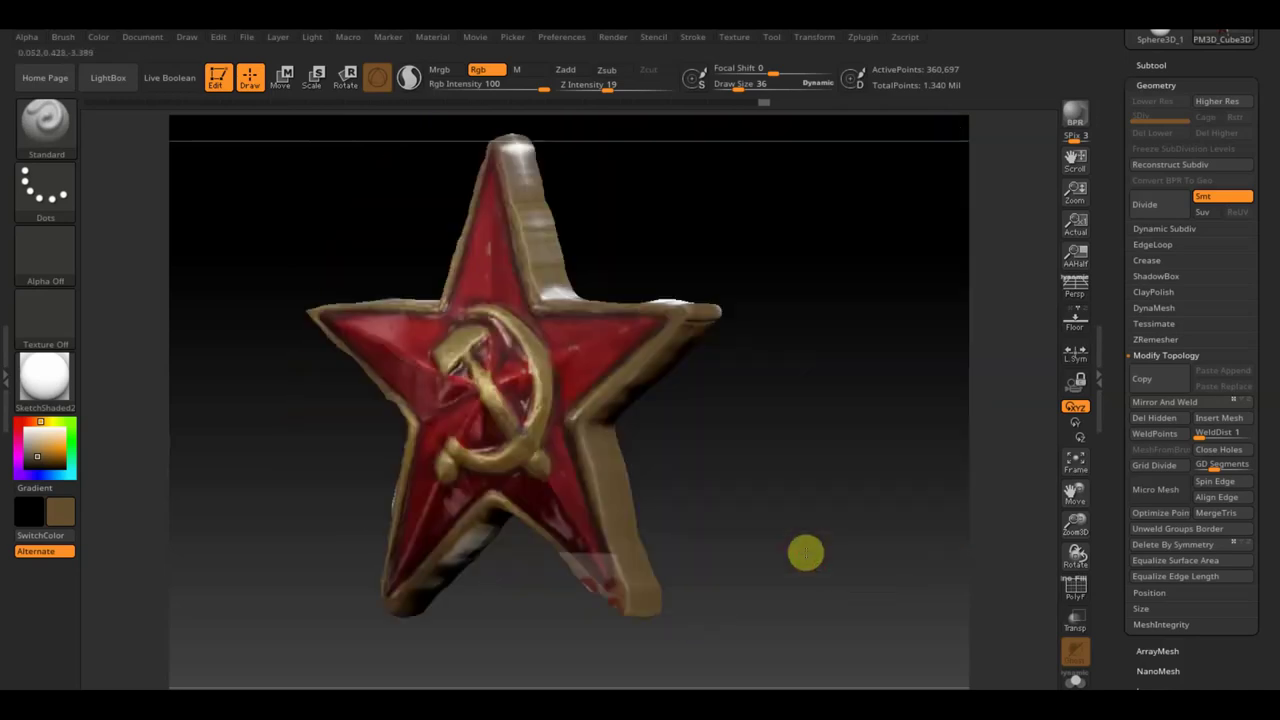
{"action": "left_click_drag", "start_coordinate": [838, 539], "coordinate": [857, 531]}
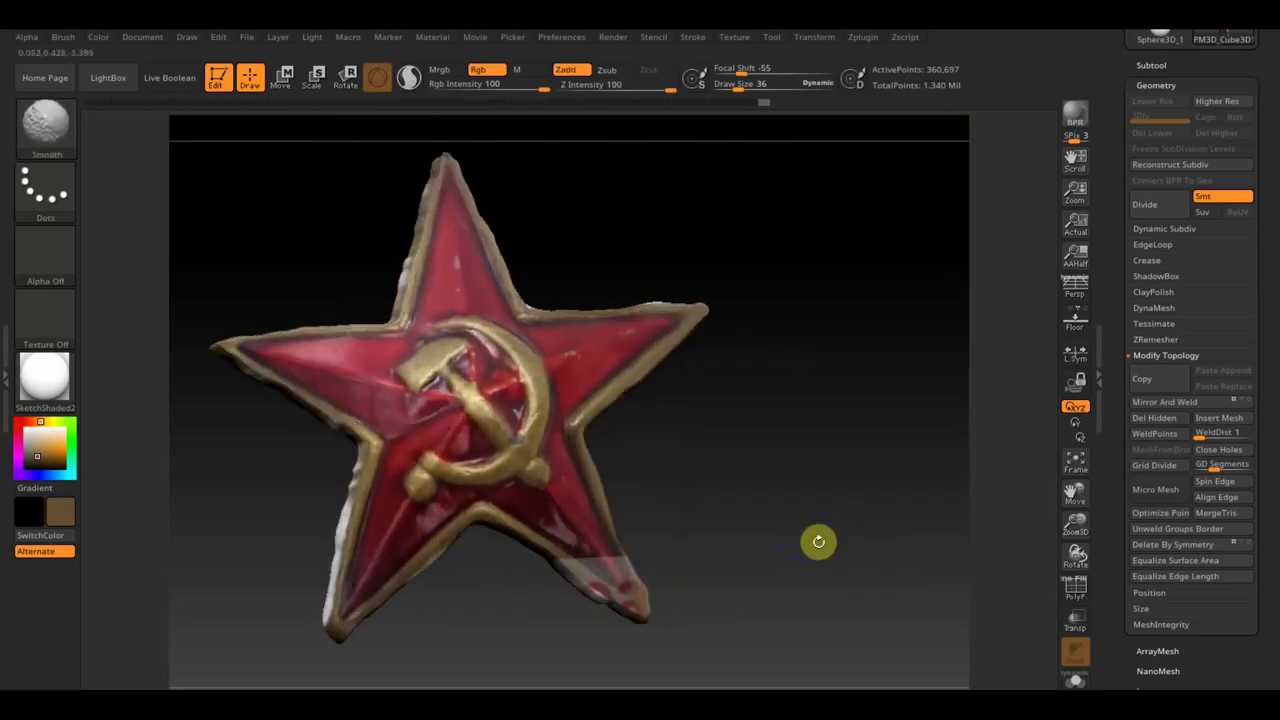
{"action": "left_click_drag", "start_coordinate": [867, 318], "coordinate": [806, 380]}
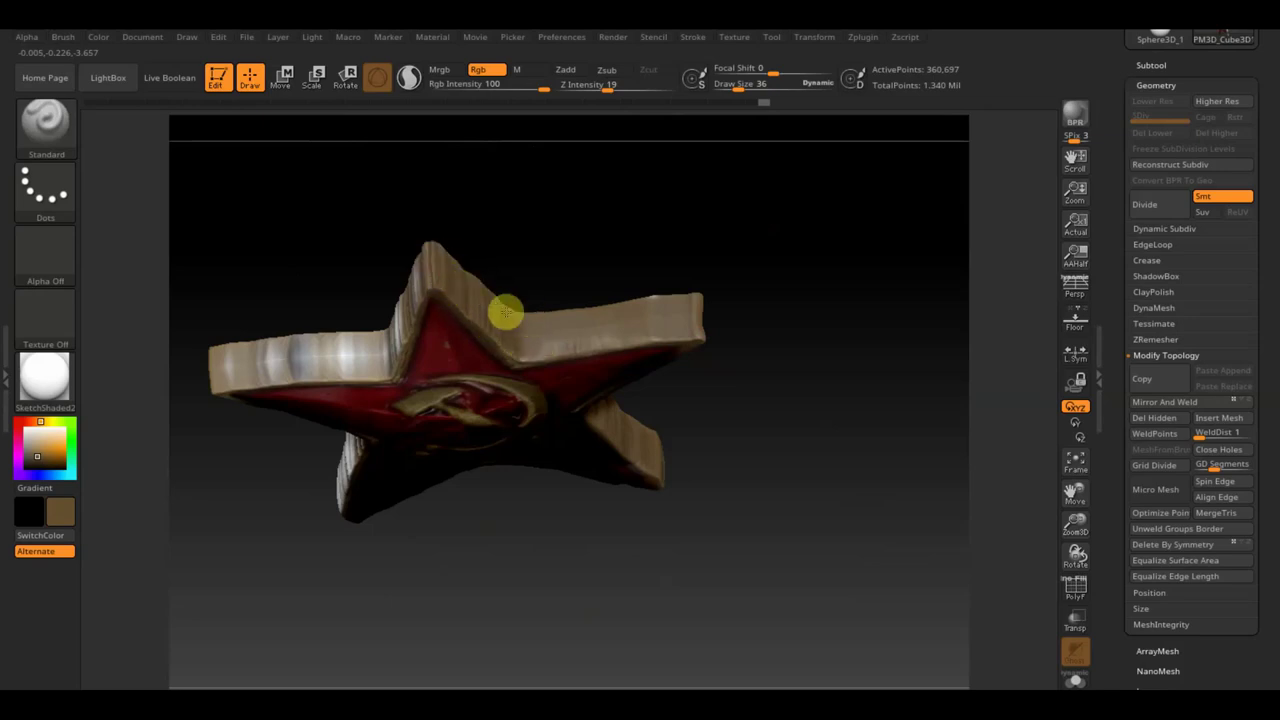
{"action": "mouse_move", "coordinate": [849, 334]}
{"action": "left_mouse_down", "text": "shift"}
{"action": "mouse_move", "coordinate": [842, 279]}
{"action": "mouse_move", "coordinate": [857, 363]}
{"action": "mouse_move", "coordinate": [634, 317]}
{"action": "left_mouse_up", "text": "shift"}
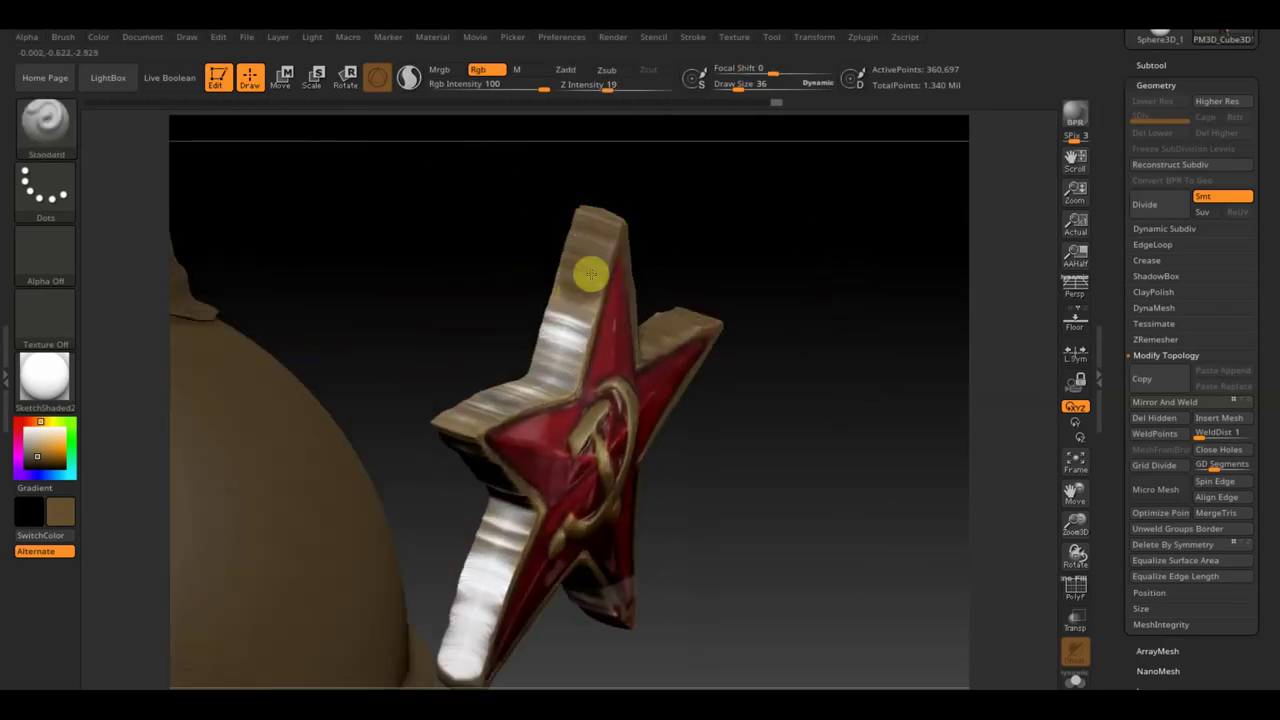
- Paint brown over the upper arms' white streaks, the side edge and the striped bottom point
{"action": "mouse_move", "coordinate": [564, 387]}
{"action": "left_mouse_down"}
{"action": "mouse_move", "coordinate": [571, 300]}
{"action": "mouse_move", "coordinate": [540, 366]}
{"action": "mouse_move", "coordinate": [566, 297]}
{"action": "mouse_move", "coordinate": [543, 371]}
{"action": "mouse_move", "coordinate": [449, 429]}
{"action": "mouse_move", "coordinate": [522, 378]}
{"action": "left_mouse_up"}
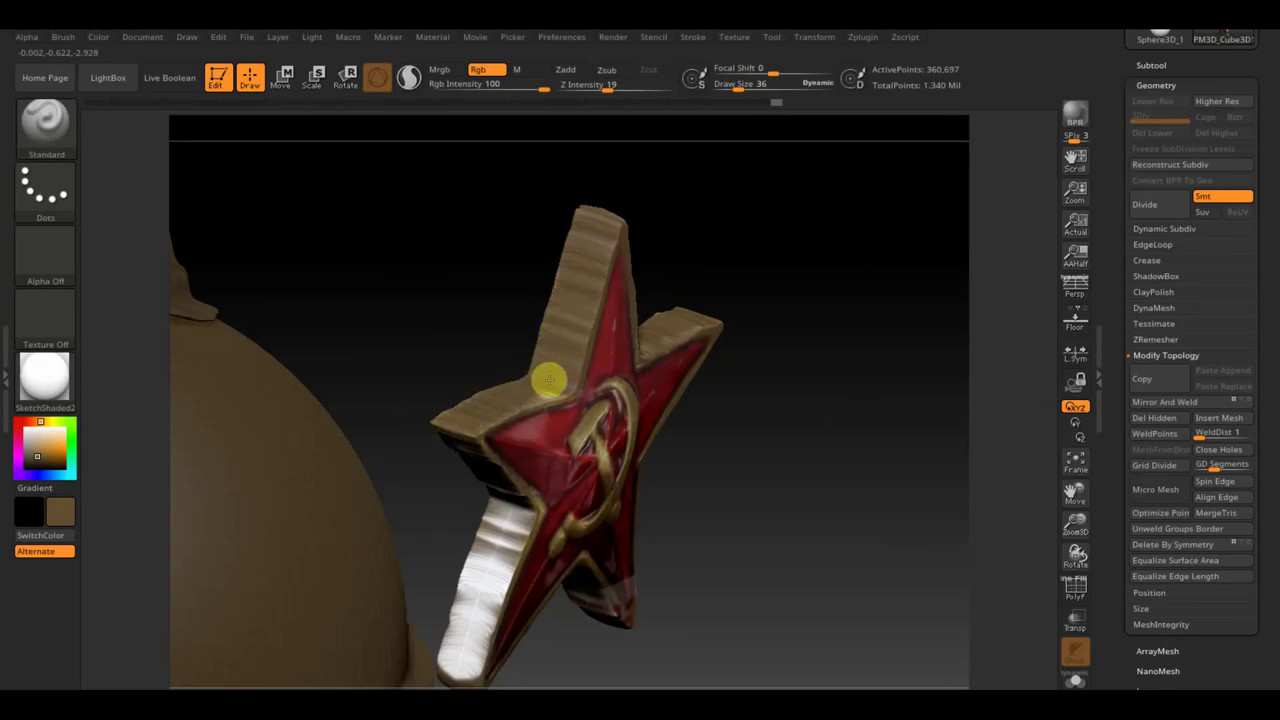
{"action": "left_click_drag", "start_coordinate": [474, 331], "coordinate": [457, 207]}
{"action": "mouse_move", "coordinate": [445, 310]}
{"action": "left_mouse_down"}
{"action": "mouse_move", "coordinate": [451, 323]}
{"action": "mouse_move", "coordinate": [420, 277]}
{"action": "mouse_move", "coordinate": [441, 280]}
{"action": "mouse_move", "coordinate": [494, 432]}
{"action": "mouse_move", "coordinate": [497, 389]}
{"action": "mouse_move", "coordinate": [468, 482]}
{"action": "mouse_move", "coordinate": [466, 449]}
{"action": "mouse_move", "coordinate": [503, 403]}
{"action": "mouse_move", "coordinate": [479, 461]}
{"action": "mouse_move", "coordinate": [509, 414]}
{"action": "mouse_move", "coordinate": [423, 523]}
{"action": "left_mouse_up"}
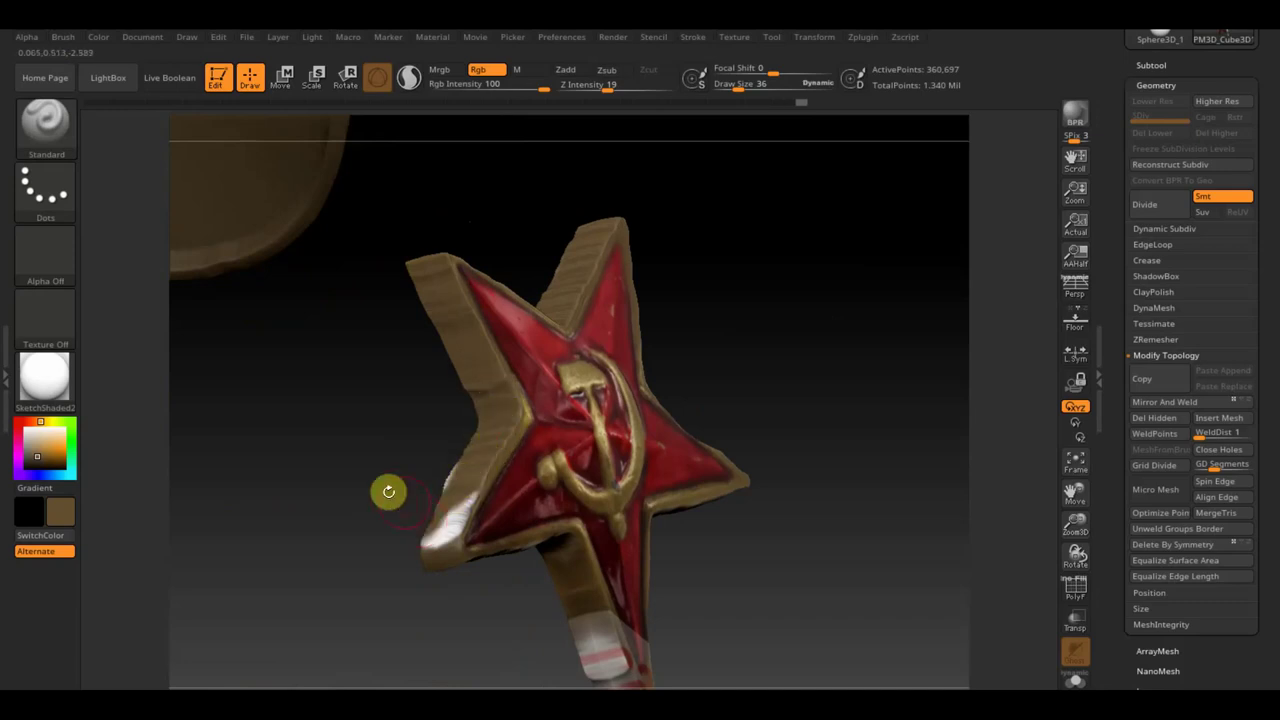
{"action": "mouse_move", "coordinate": [457, 457]}
{"action": "left_mouse_down"}
{"action": "mouse_move", "coordinate": [441, 511]}
{"action": "mouse_move", "coordinate": [451, 466]}
{"action": "mouse_move", "coordinate": [457, 533]}
{"action": "left_mouse_up"}
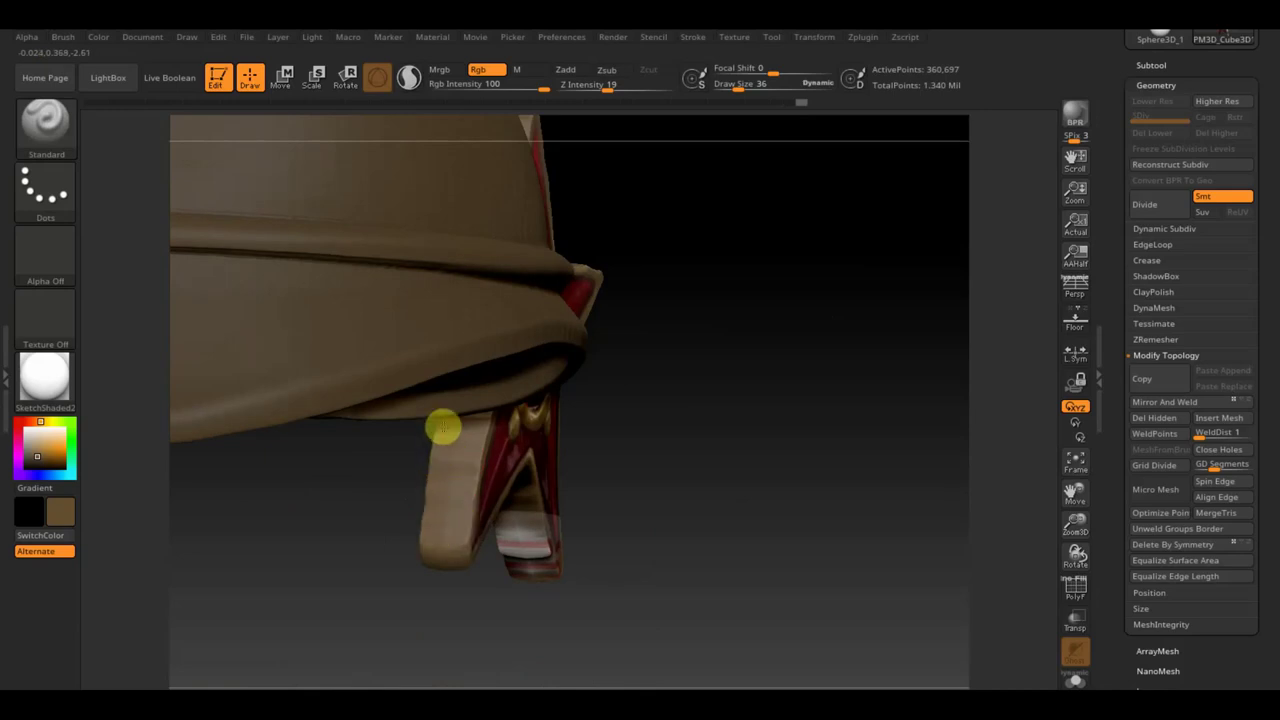
{"action": "mouse_move", "coordinate": [773, 539]}
{"action": "left_mouse_down"}
{"action": "mouse_move", "coordinate": [737, 491]}
{"action": "mouse_move", "coordinate": [771, 346]}
{"action": "left_mouse_up"}
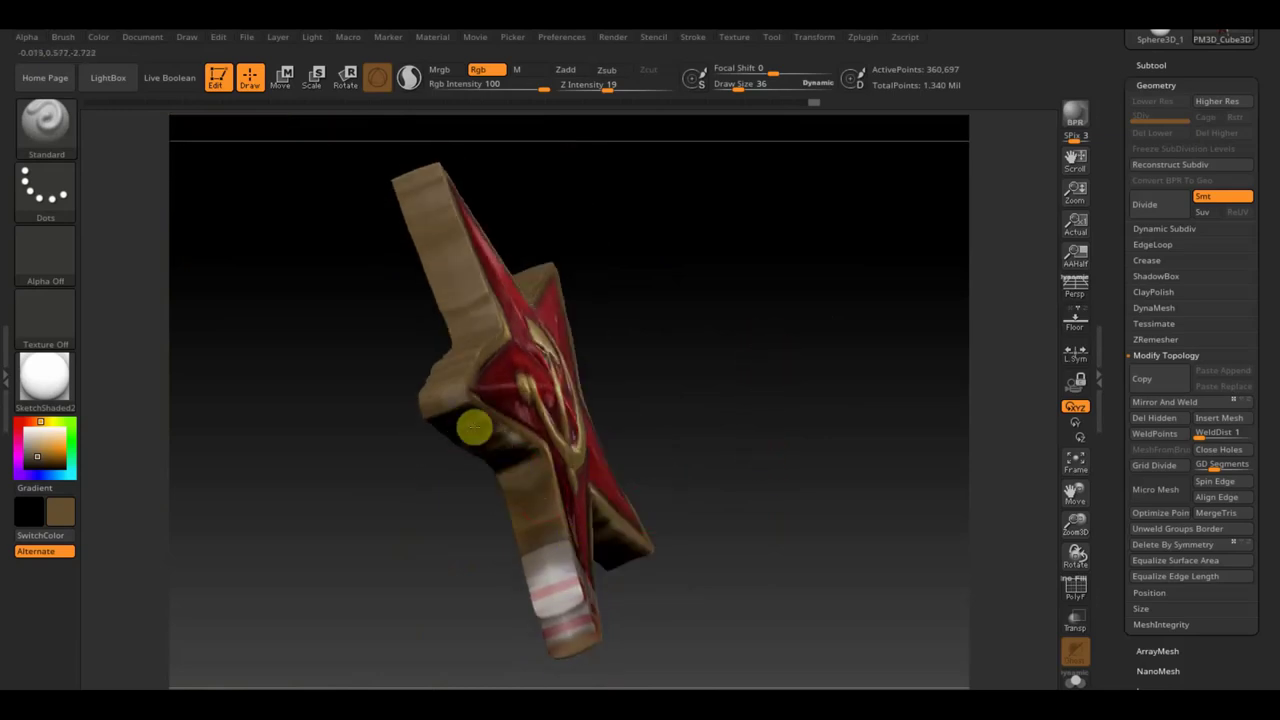
{"action": "mouse_move", "coordinate": [514, 450]}
{"action": "left_mouse_down"}
{"action": "mouse_move", "coordinate": [563, 631]}
{"action": "mouse_move", "coordinate": [530, 514]}
{"action": "mouse_move", "coordinate": [571, 611]}
{"action": "mouse_move", "coordinate": [734, 577]}
{"action": "mouse_move", "coordinate": [722, 475]}
{"action": "left_mouse_up"}
{"action": "mouse_move", "coordinate": [722, 475]}
{"action": "right_mouse_down"}
{"action": "mouse_move", "coordinate": [709, 509]}
{"action": "mouse_move", "coordinate": [749, 577]}
{"action": "mouse_move", "coordinate": [709, 609]}
{"action": "right_mouse_up"}
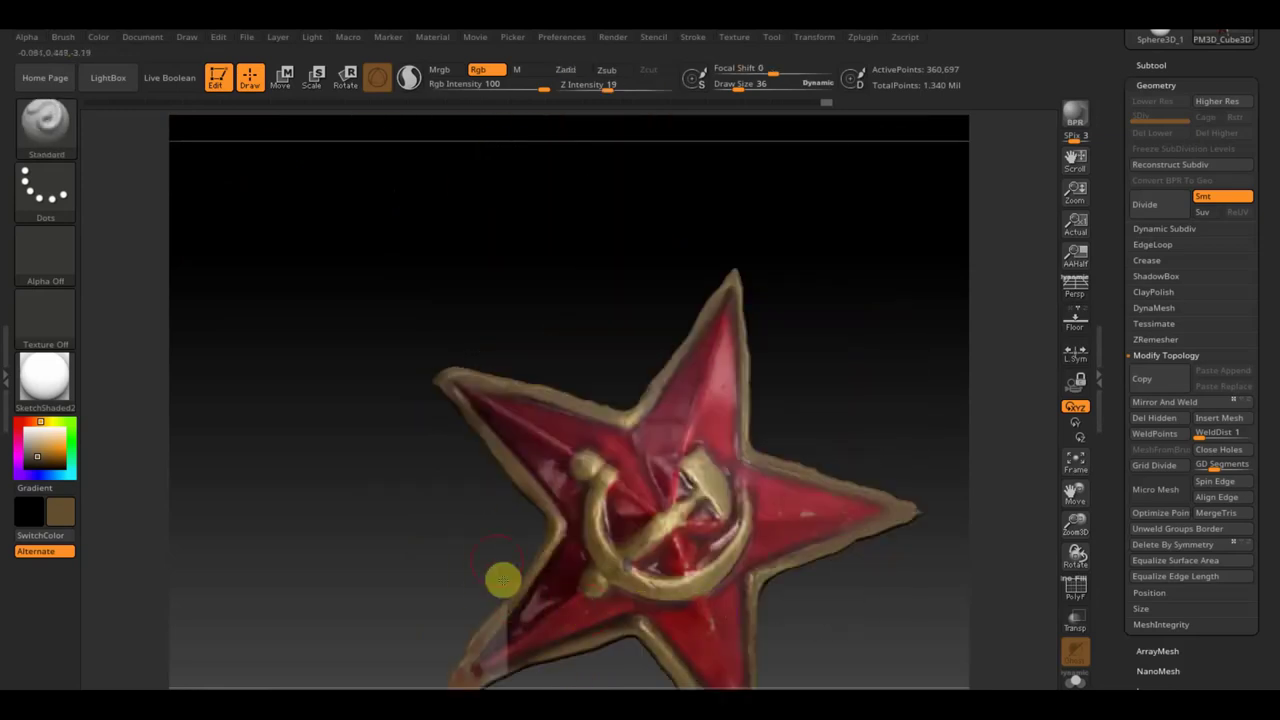
- Sample the dark red and tan colours from the star, then orbit to view it edge-on and level
{"action": "right_click_drag", "start_coordinate": [471, 509], "coordinate": [437, 340], "text": "alt"}
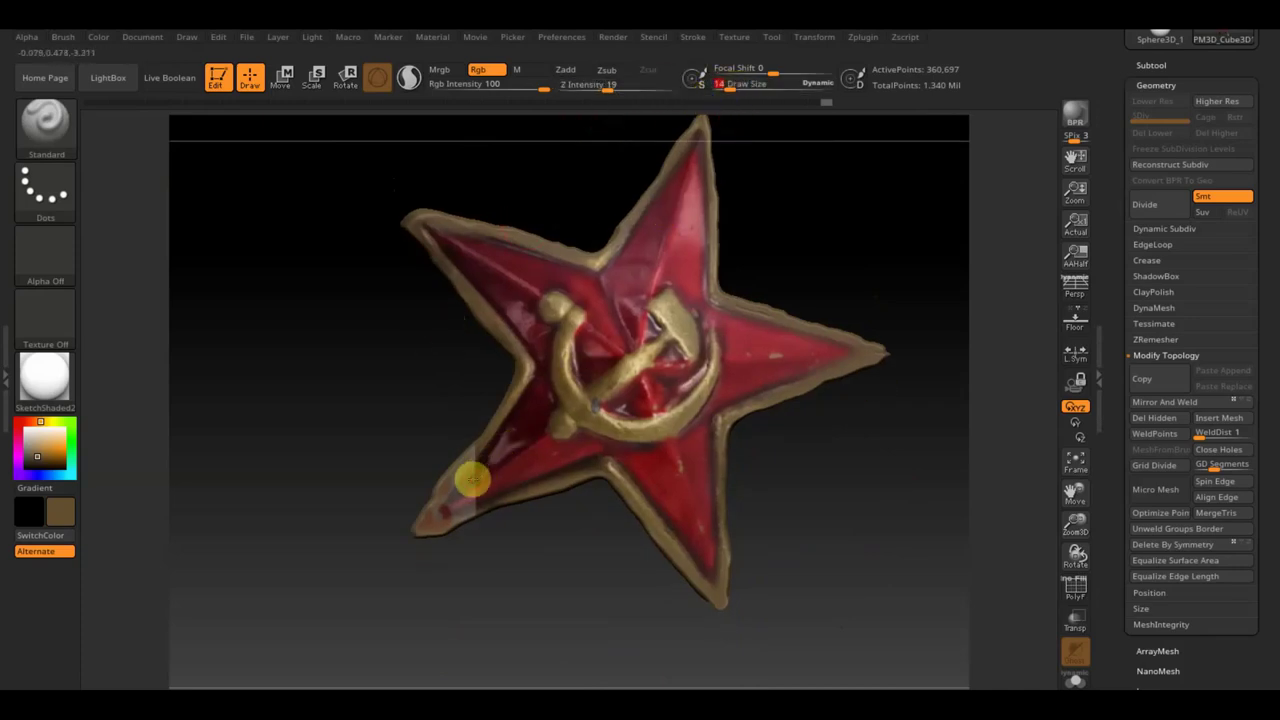
{"action": "key", "text": "c"}
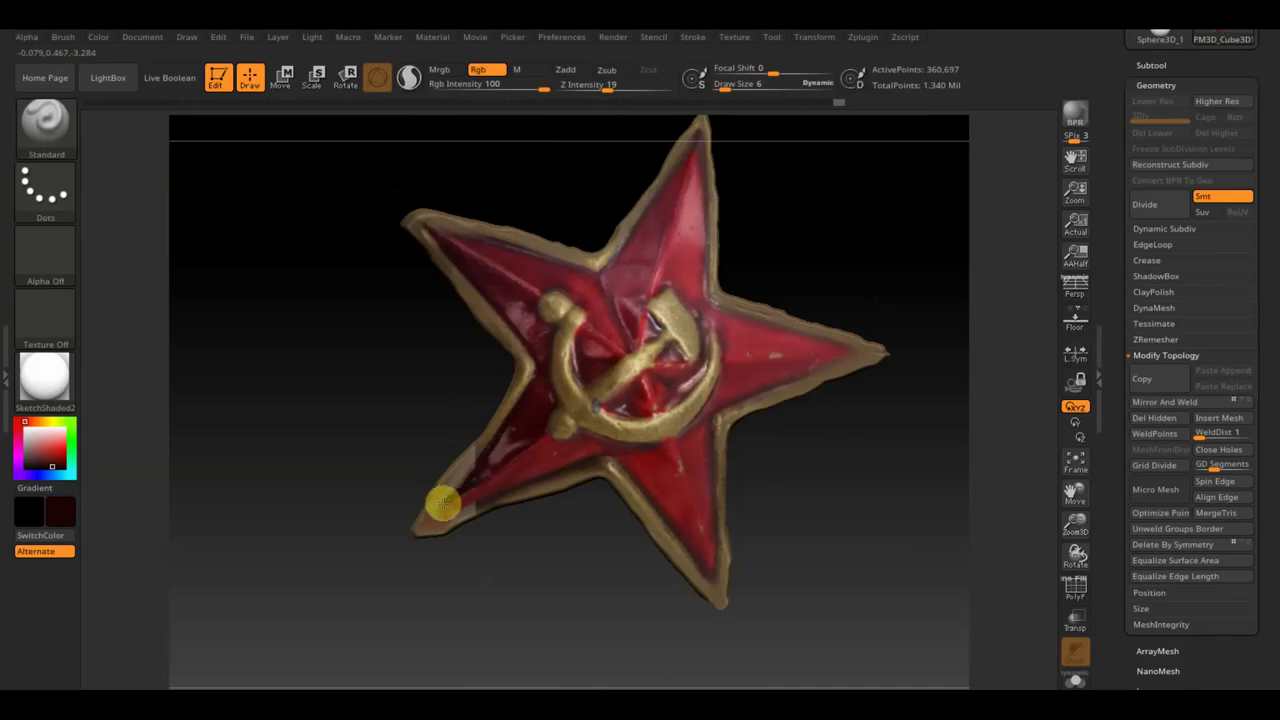
{"action": "key", "text": "c"}
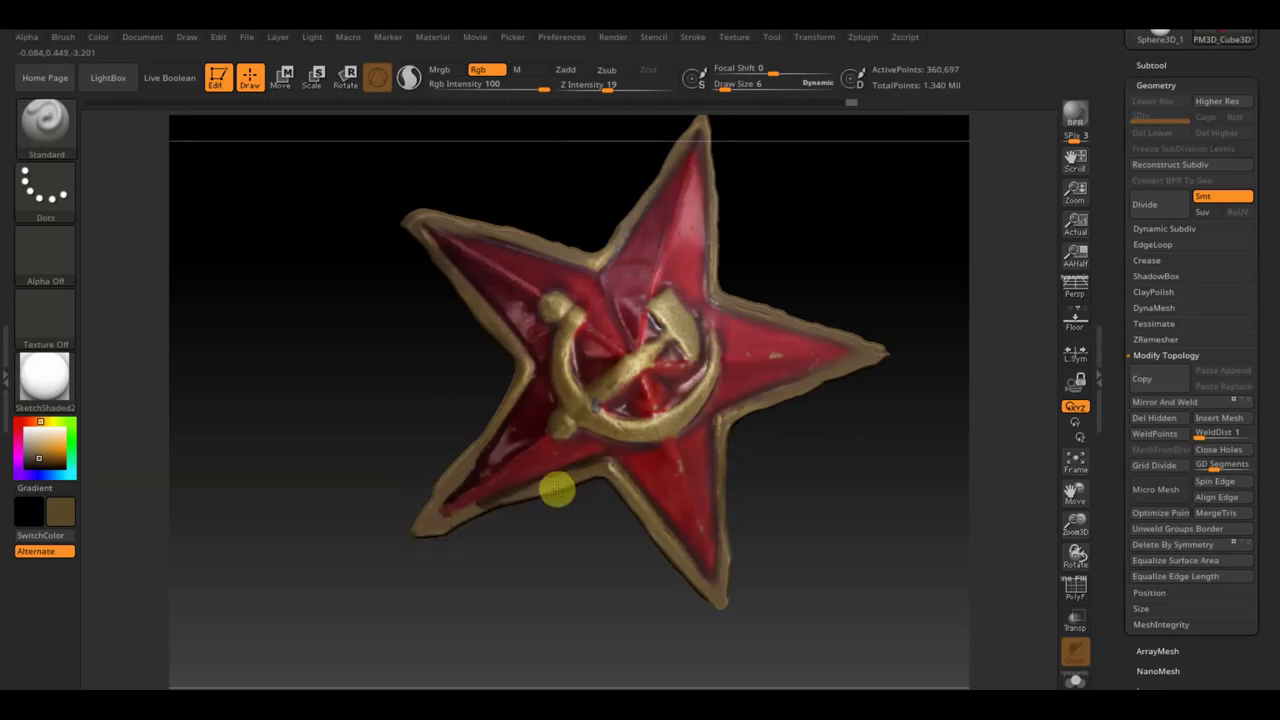
{"action": "mouse_move", "coordinate": [880, 543]}
{"action": "left_mouse_down"}
{"action": "mouse_move", "coordinate": [846, 400]}
{"action": "mouse_move", "coordinate": [771, 463]}
{"action": "mouse_move", "coordinate": [889, 551]}
{"action": "mouse_move", "coordinate": [813, 511]}
{"action": "mouse_move", "coordinate": [777, 471]}
{"action": "left_mouse_up"}
{"action": "mouse_move", "coordinate": [786, 414]}
{"action": "left_mouse_down"}
{"action": "mouse_move", "coordinate": [763, 371]}
{"action": "mouse_move", "coordinate": [807, 365]}
{"action": "left_mouse_up"}
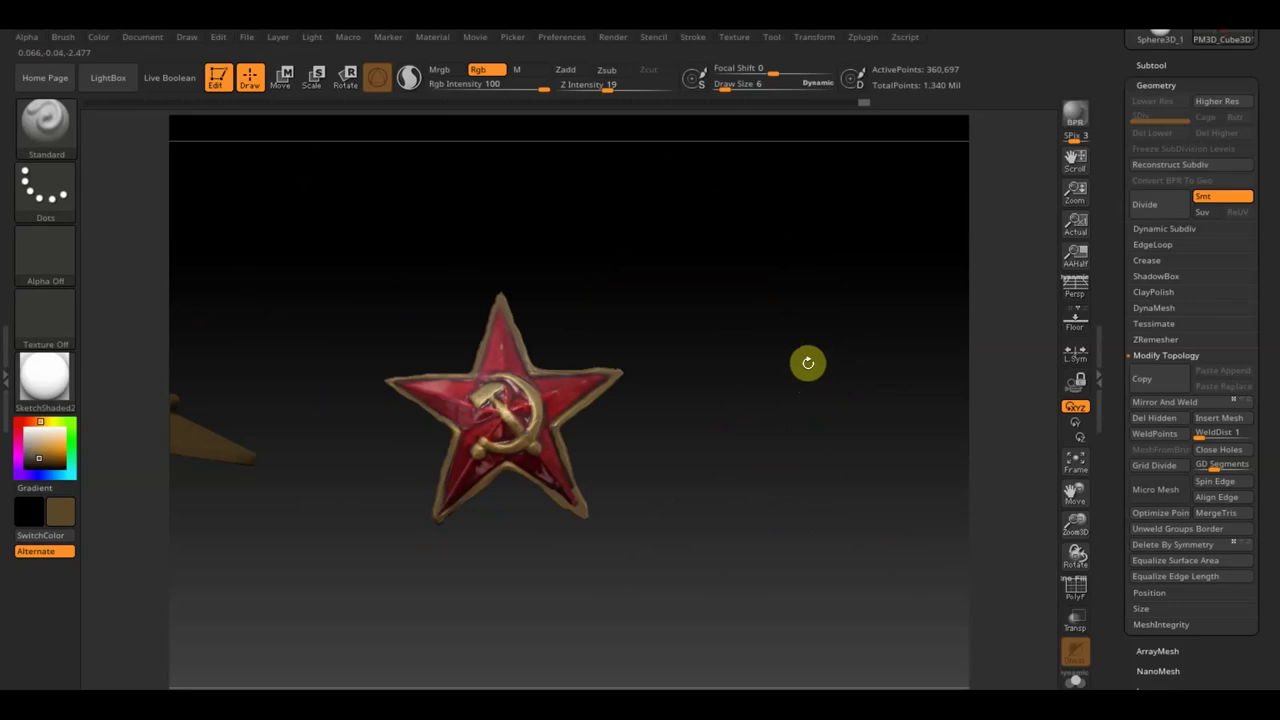
{"action": "mouse_move", "coordinate": [748, 268]}
{"action": "left_mouse_down", "text": "shift"}
{"action": "mouse_move", "coordinate": [800, 443]}
{"action": "mouse_move", "coordinate": [828, 440]}
{"action": "left_mouse_up", "text": "shift"}
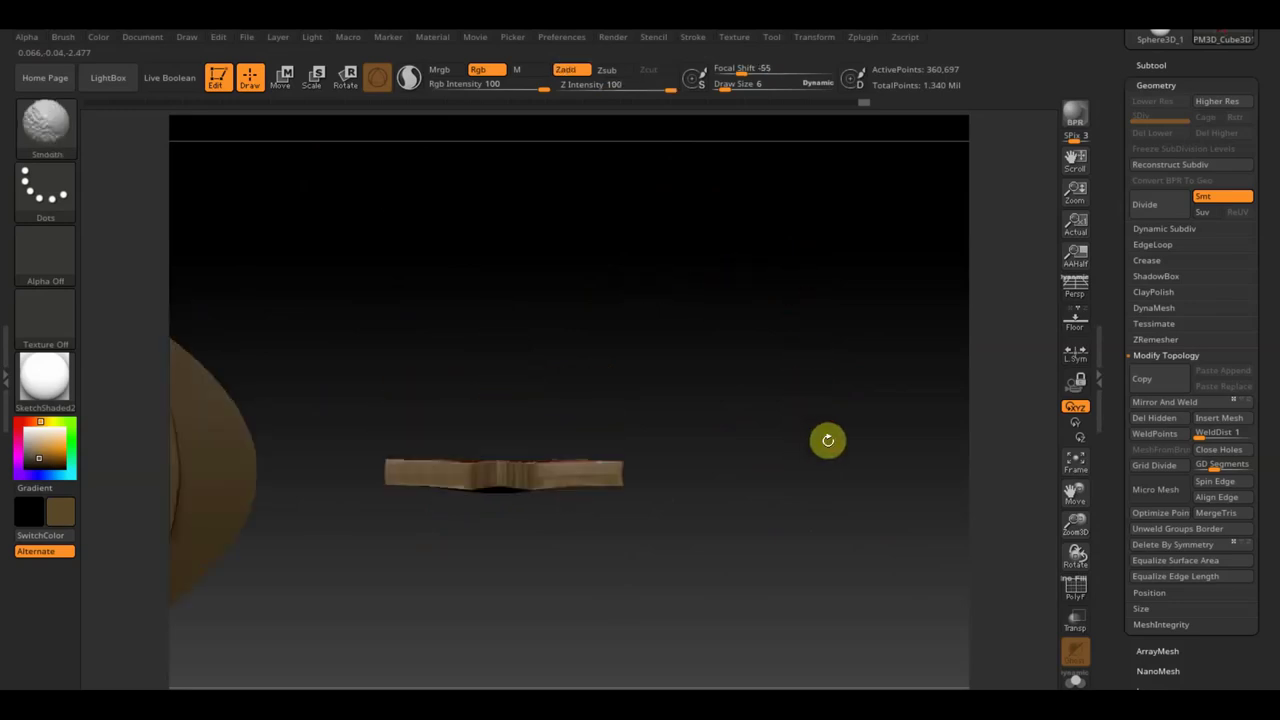
{"action": "left_click", "coordinate": [282, 78]}
- Rotate the star upright about 85° and move it up against the helmet surface
{"action": "mouse_move", "coordinate": [573, 430]}
{"action": "left_mouse_down"}
{"action": "mouse_move", "coordinate": [571, 400]}
{"action": "mouse_move", "coordinate": [500, 329]}
{"action": "mouse_move", "coordinate": [418, 297]}
{"action": "left_mouse_up"}
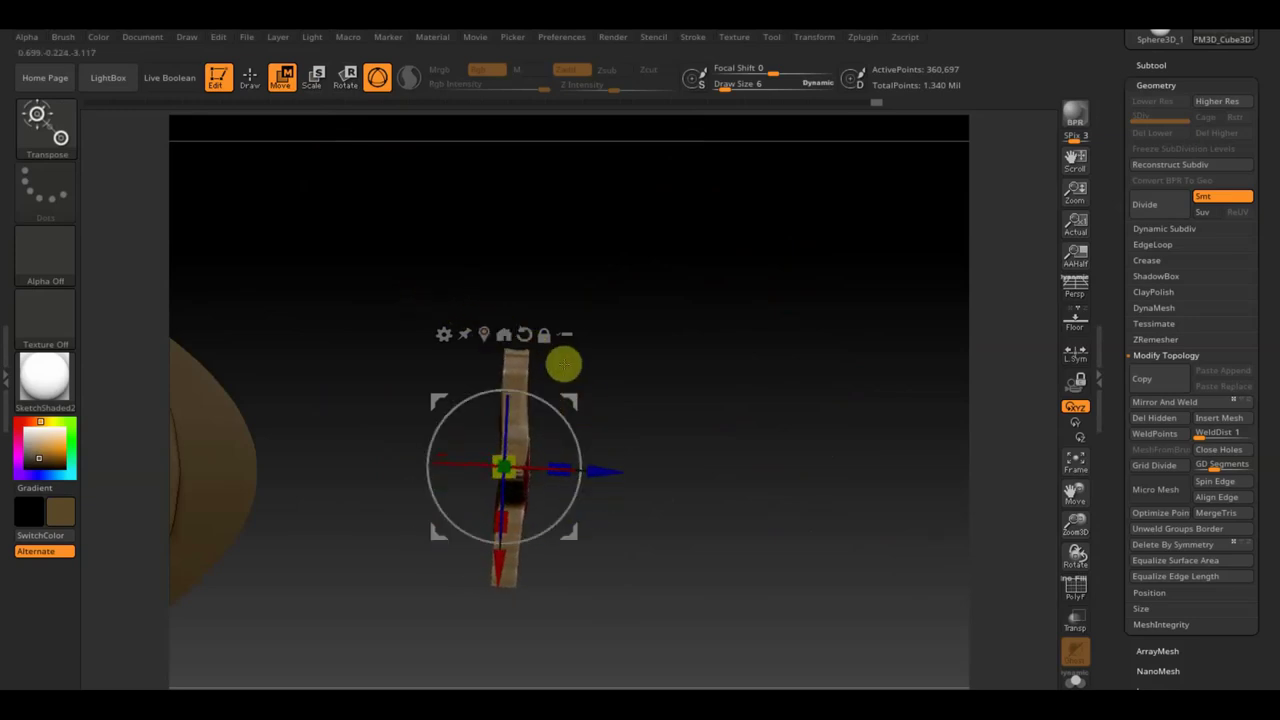
{"action": "left_click_drag", "start_coordinate": [681, 405], "coordinate": [743, 323]}
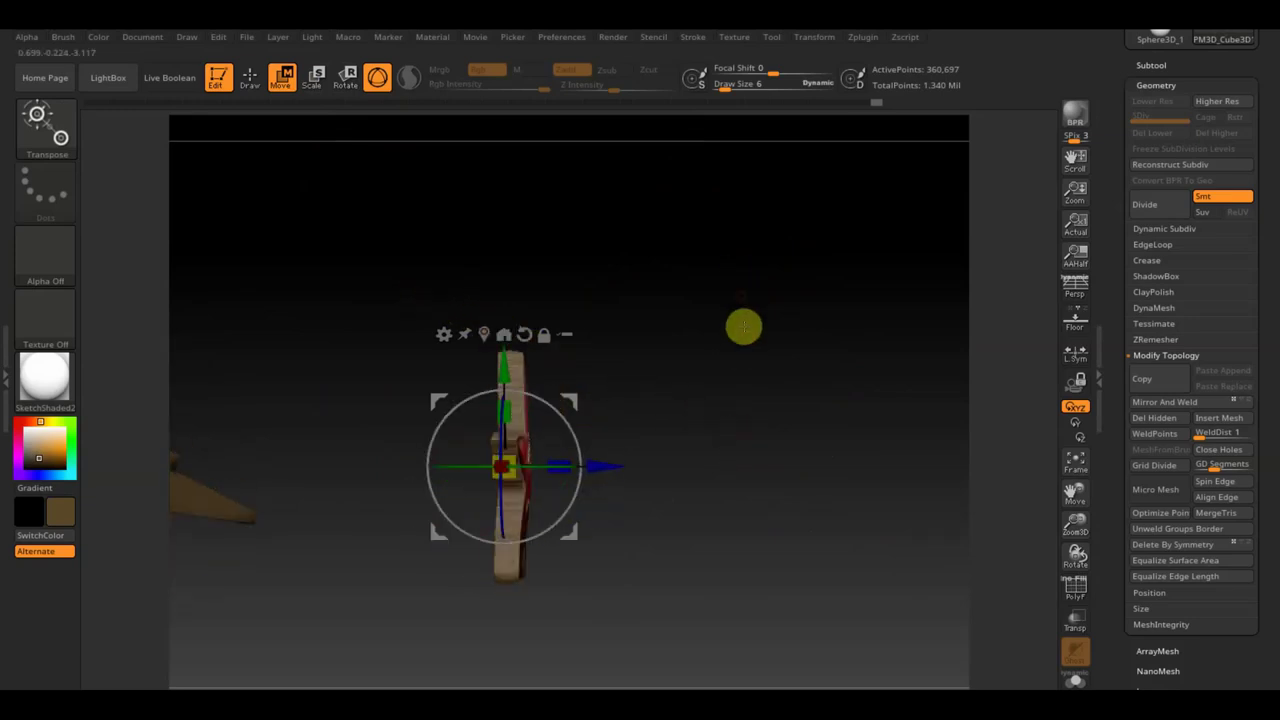
{"action": "mouse_move", "coordinate": [752, 397]}
{"action": "left_mouse_down"}
{"action": "mouse_move", "coordinate": [749, 371]}
{"action": "mouse_move", "coordinate": [734, 374]}
{"action": "mouse_move", "coordinate": [780, 334]}
{"action": "mouse_move", "coordinate": [633, 385]}
{"action": "mouse_move", "coordinate": [502, 398]}
{"action": "left_mouse_up"}
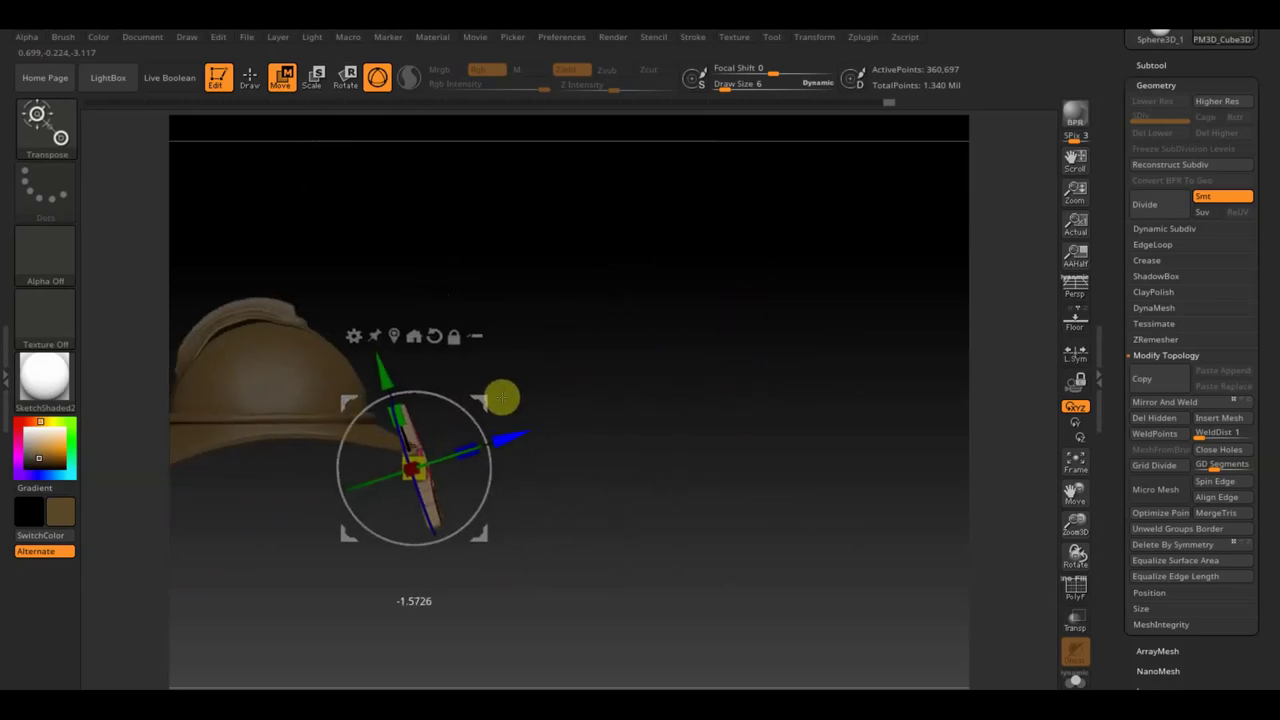
{"action": "left_click_drag", "start_coordinate": [360, 377], "coordinate": [333, 272]}
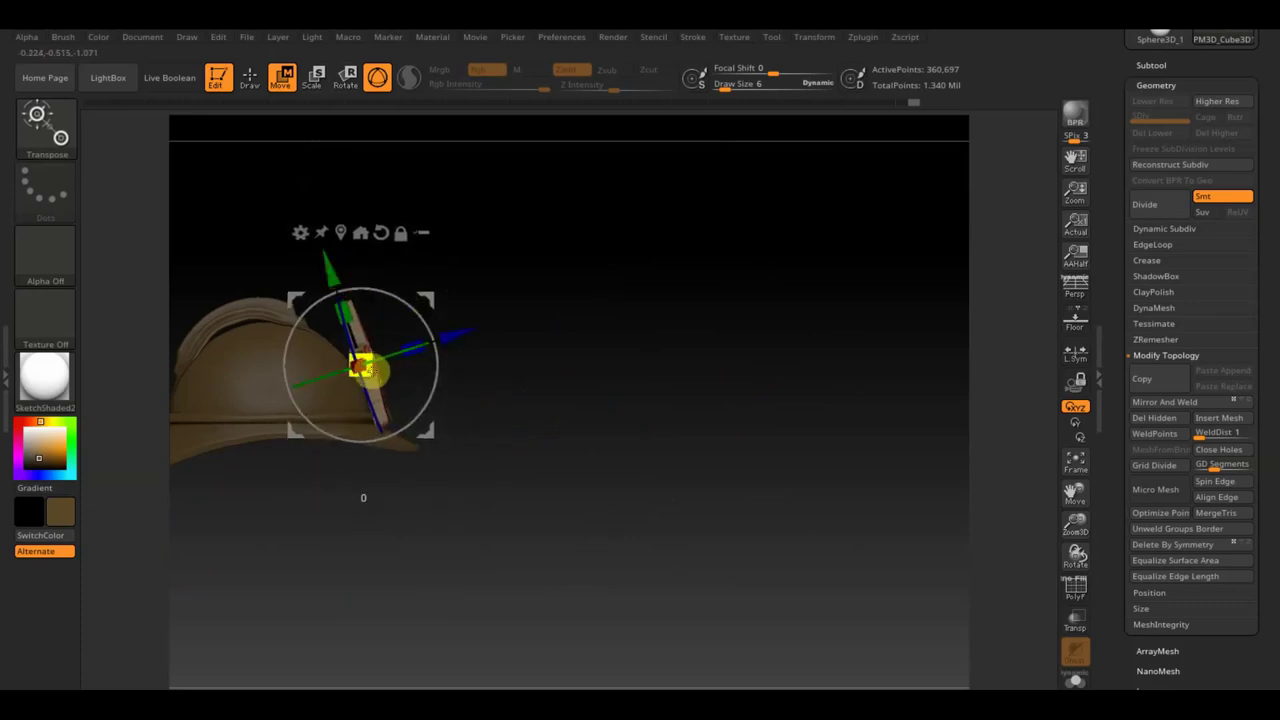
{"action": "mouse_move", "coordinate": [614, 380]}
{"action": "left_mouse_down"}
{"action": "mouse_move", "coordinate": [446, 407]}
{"action": "mouse_move", "coordinate": [608, 337]}
{"action": "mouse_move", "coordinate": [428, 332]}
{"action": "left_mouse_up"}
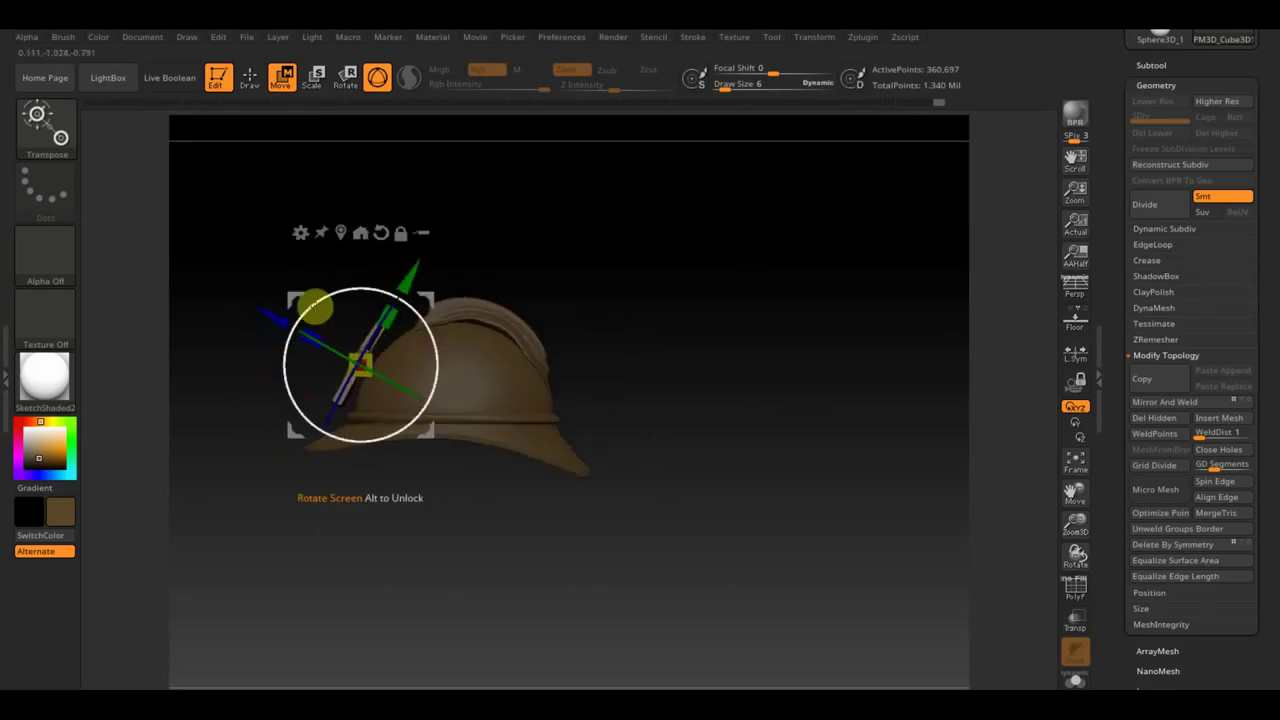
{"action": "left_click_drag", "start_coordinate": [271, 307], "coordinate": [277, 320]}
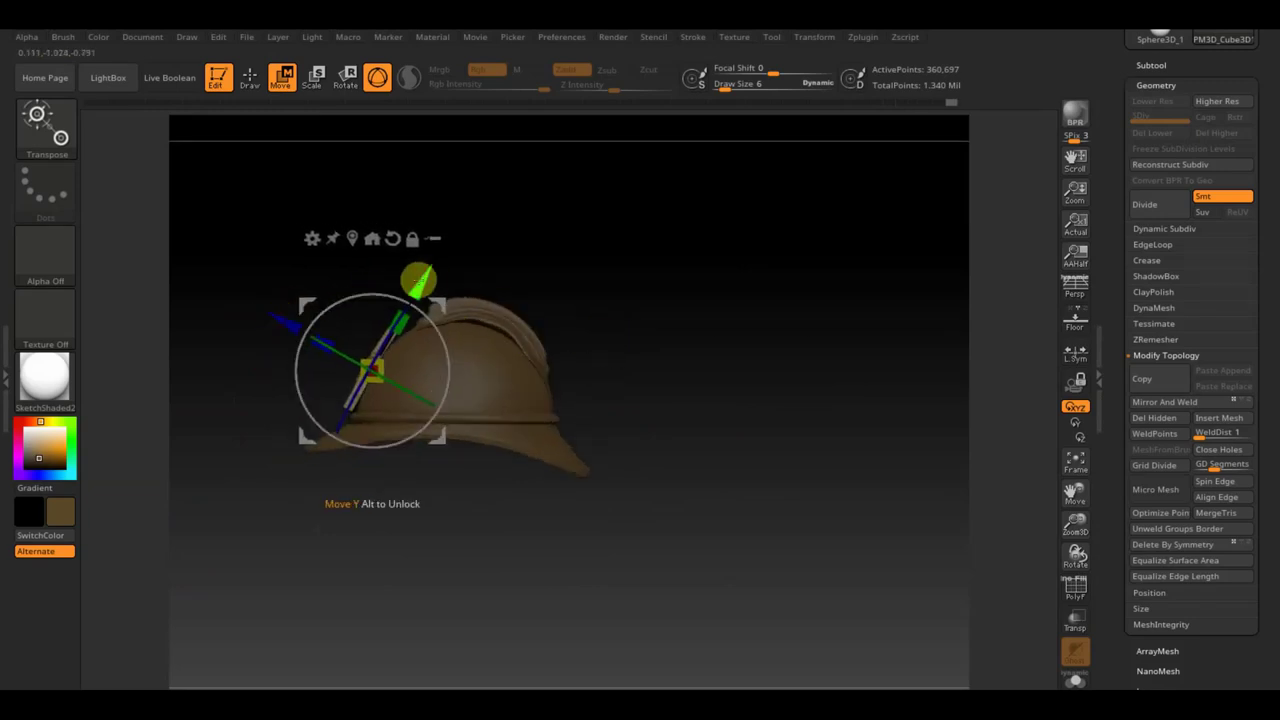
{"action": "mouse_move", "coordinate": [416, 289]}
{"action": "left_mouse_down"}
{"action": "mouse_move", "coordinate": [737, 354]}
{"action": "mouse_move", "coordinate": [675, 261]}
{"action": "left_mouse_up"}
- Rotate the star to align with the helmet's sloping front, then return to Draw mode
{"action": "left_click_drag", "start_coordinate": [567, 317], "coordinate": [564, 356]}
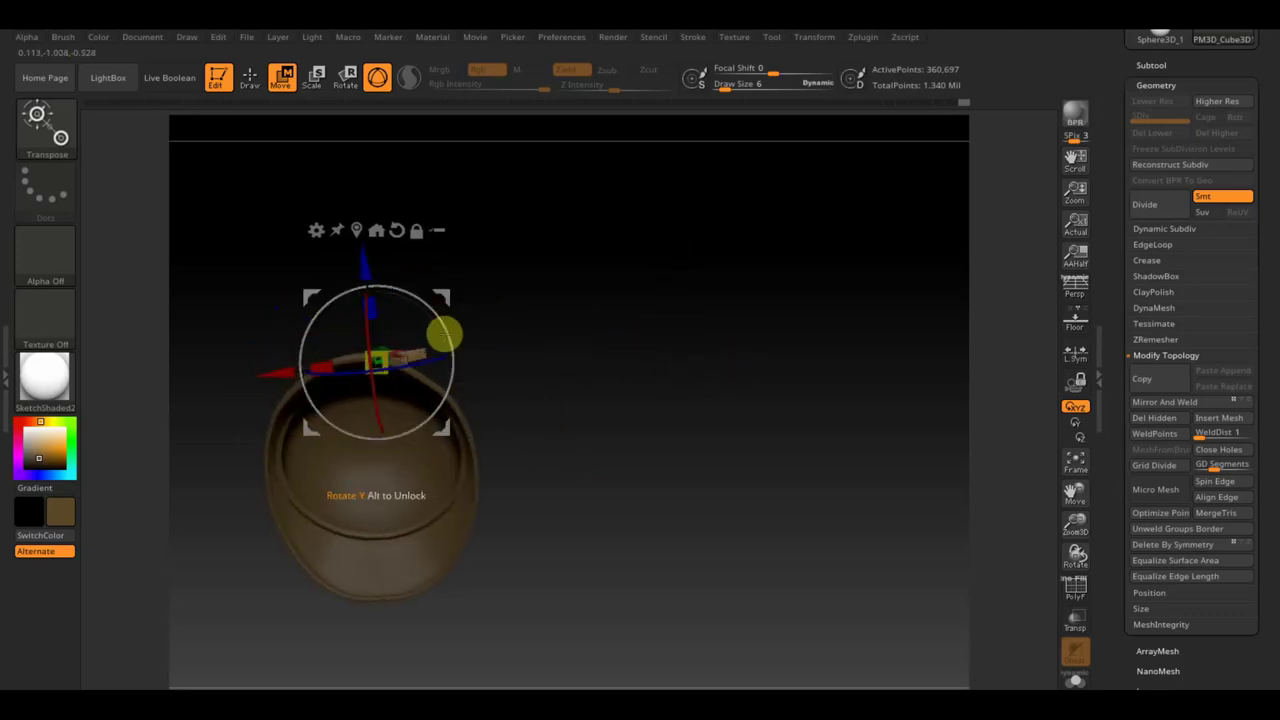
{"action": "mouse_move", "coordinate": [530, 354]}
{"action": "left_mouse_down"}
{"action": "mouse_move", "coordinate": [534, 423]}
{"action": "mouse_move", "coordinate": [477, 451]}
{"action": "mouse_move", "coordinate": [370, 453]}
{"action": "left_mouse_up"}
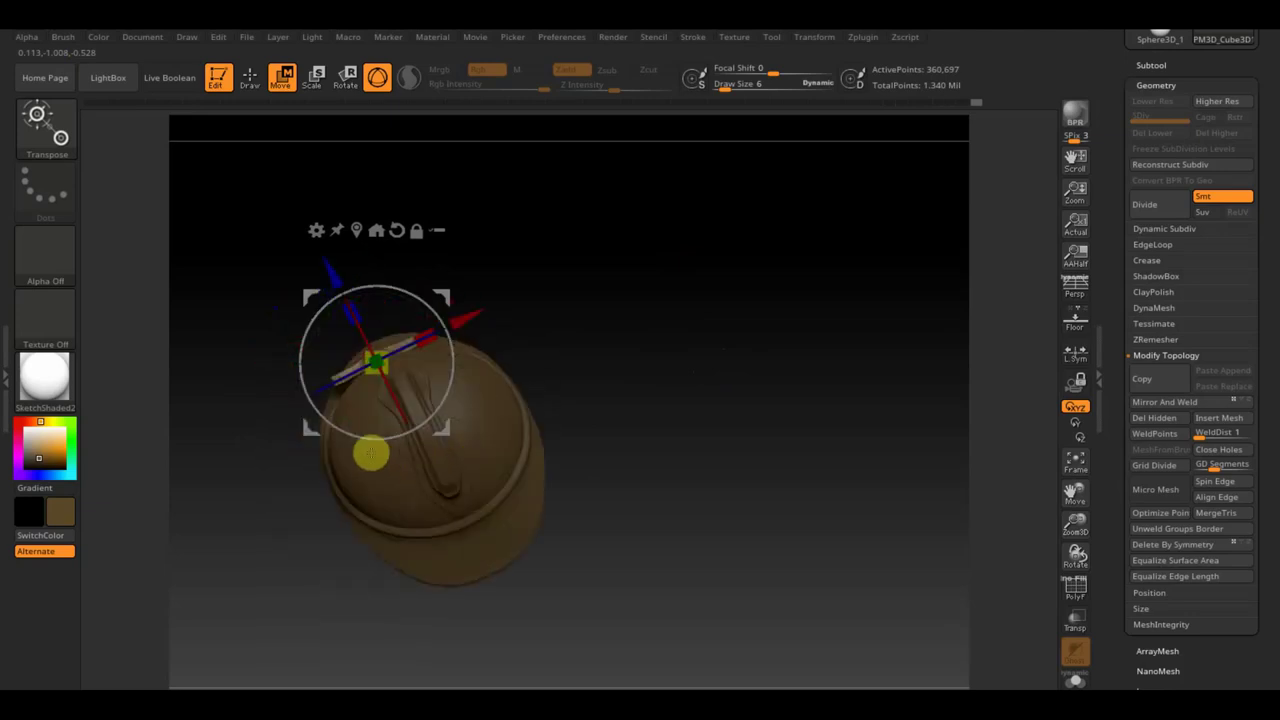
{"action": "mouse_move", "coordinate": [480, 409]}
{"action": "left_mouse_down", "text": "shift"}
{"action": "mouse_move", "coordinate": [650, 359]}
{"action": "mouse_move", "coordinate": [710, 497]}
{"action": "left_mouse_up", "text": "shift"}
{"action": "mouse_move", "coordinate": [468, 368]}
{"action": "left_mouse_down"}
{"action": "mouse_move", "coordinate": [444, 329]}
{"action": "mouse_move", "coordinate": [499, 360]}
{"action": "left_mouse_up"}
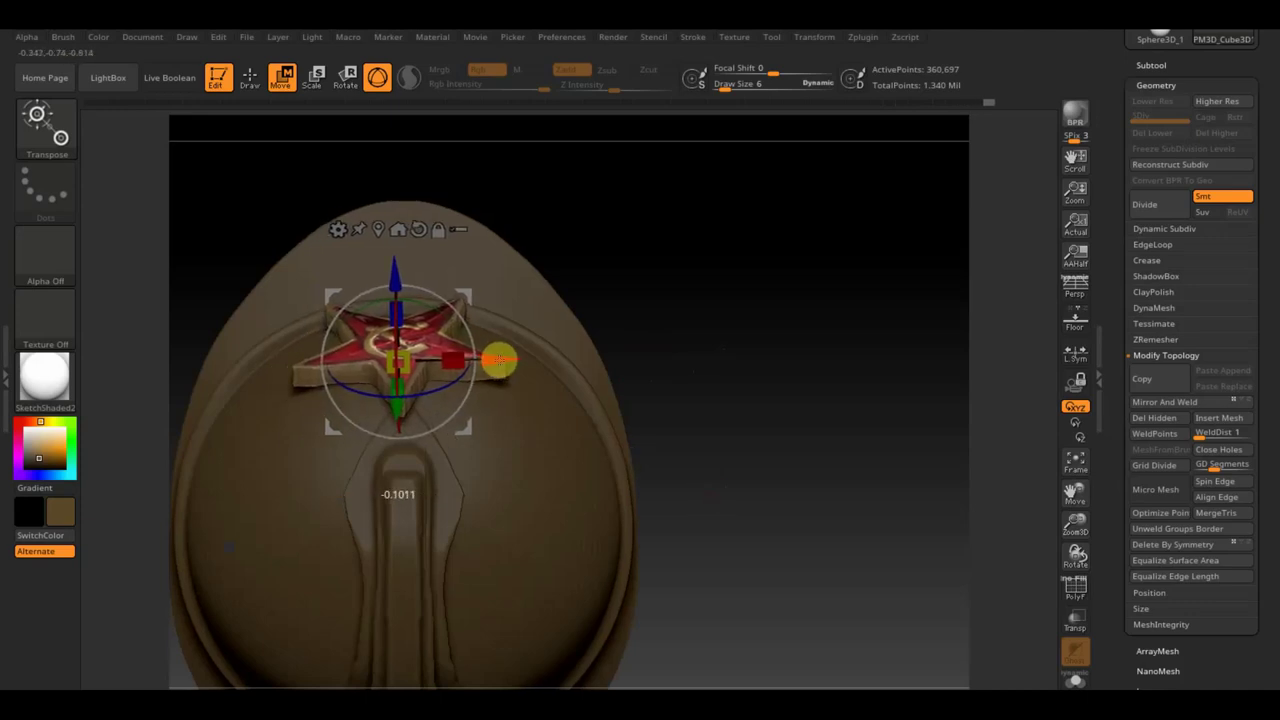
{"action": "mouse_move", "coordinate": [746, 354]}
{"action": "left_mouse_down"}
{"action": "mouse_move", "coordinate": [749, 237]}
{"action": "mouse_move", "coordinate": [660, 371]}
{"action": "mouse_move", "coordinate": [811, 363]}
{"action": "left_mouse_up"}
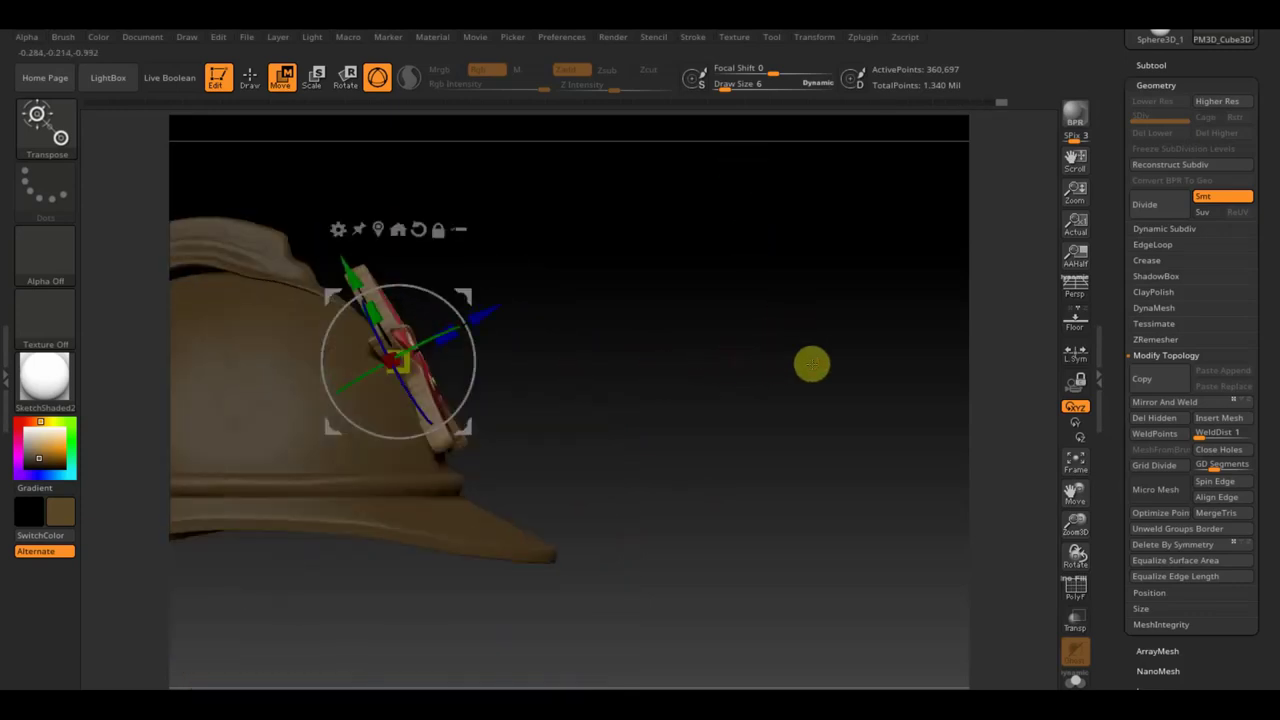
{"action": "left_click", "coordinate": [255, 78]}
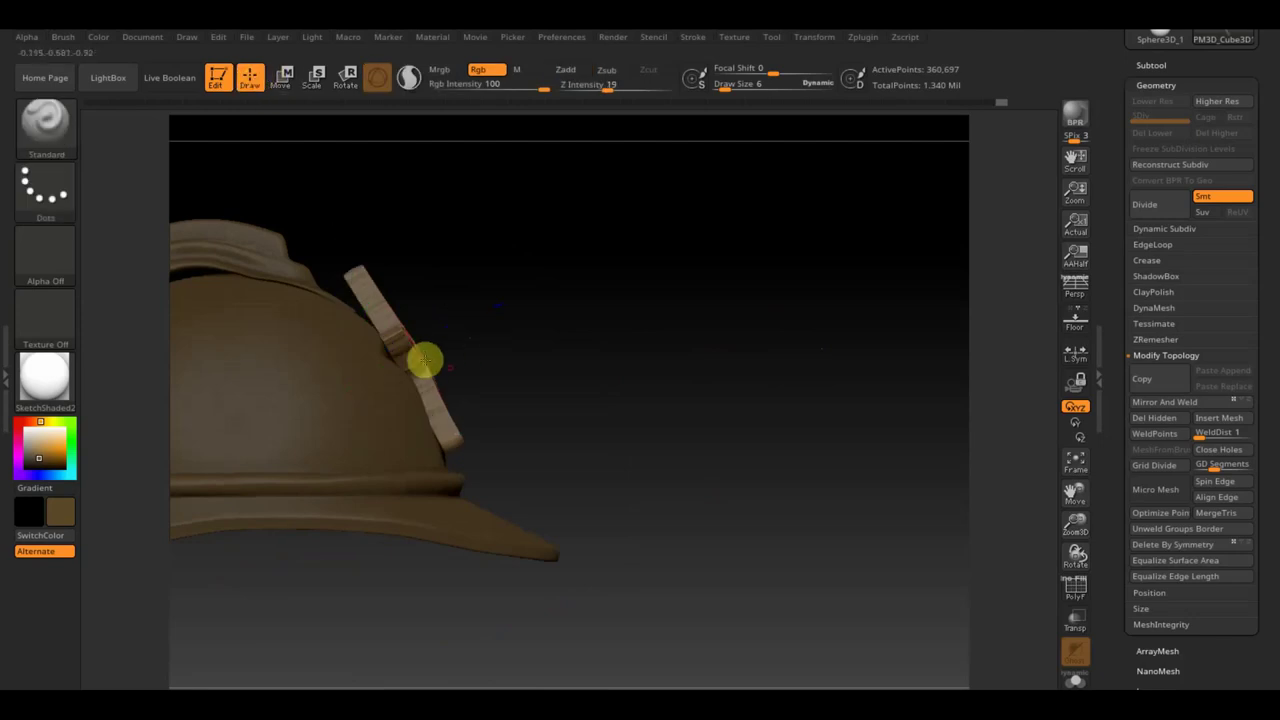
{"action": "left_click", "coordinate": [64, 140]}
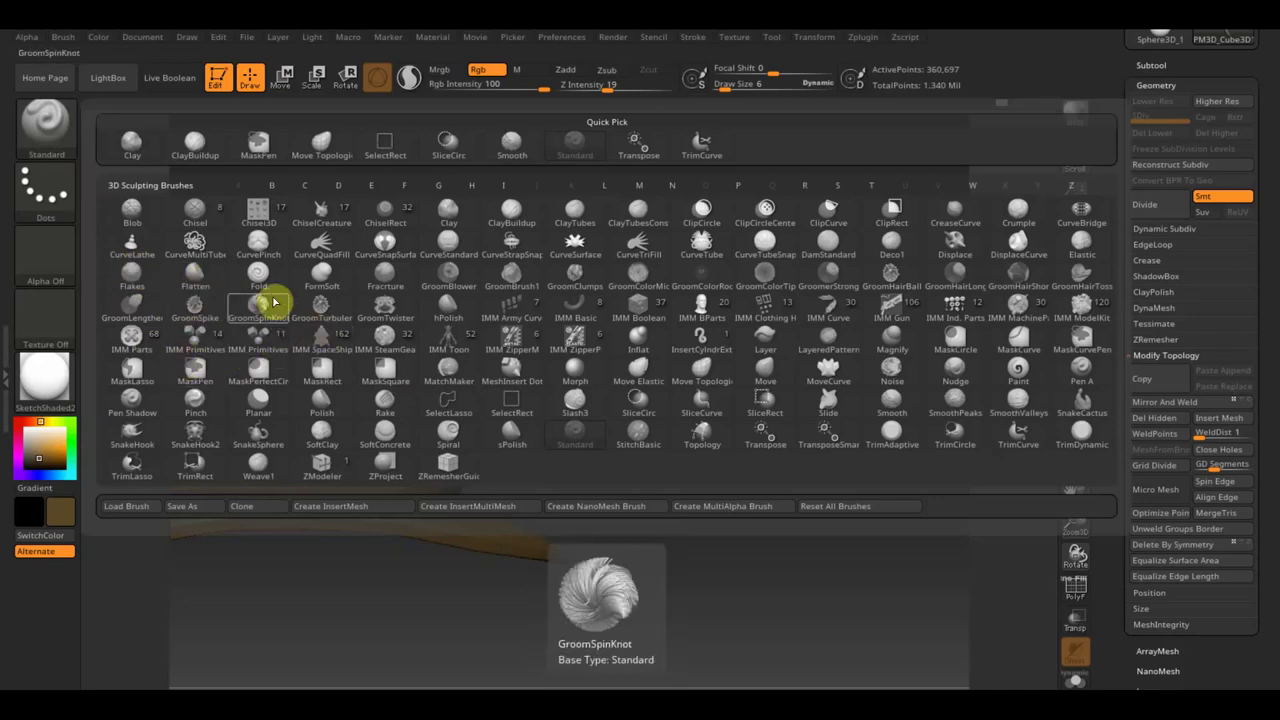
- Save the project with Ctrl+S and select the MatchMaker brush
{"action": "key", "text": "ctrl+s"}
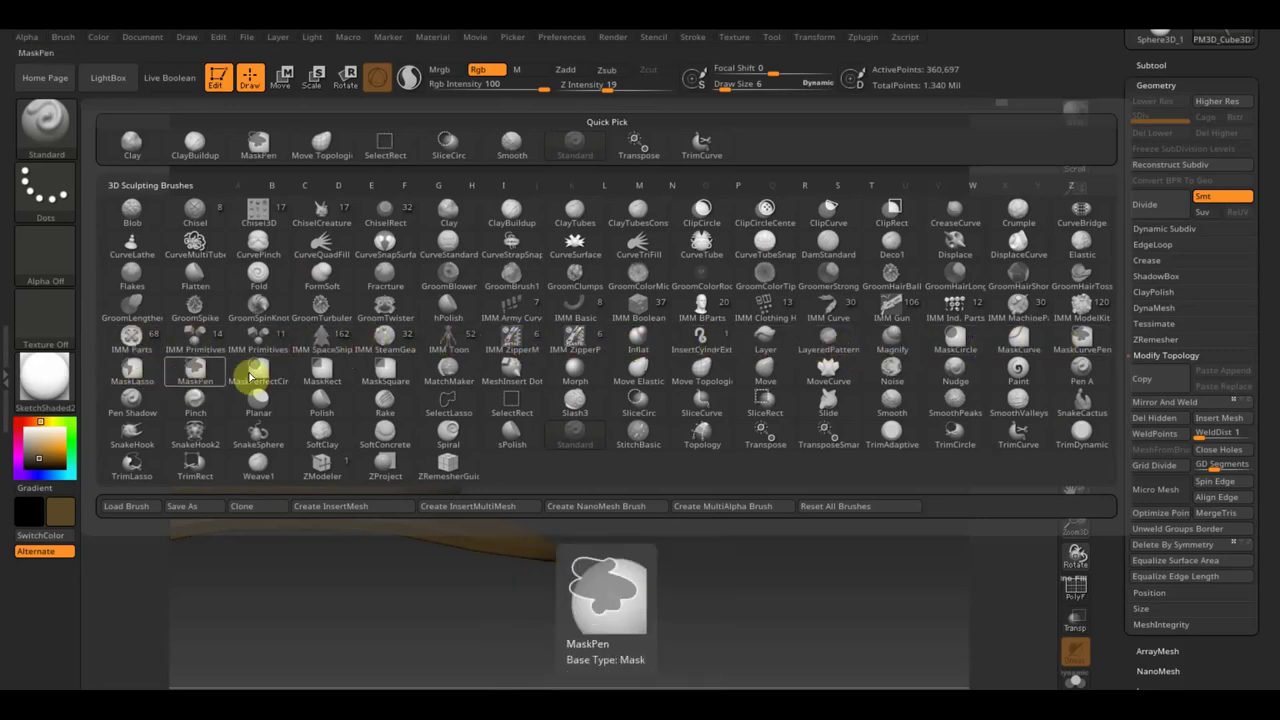
{"action": "left_click", "coordinate": [448, 367]}
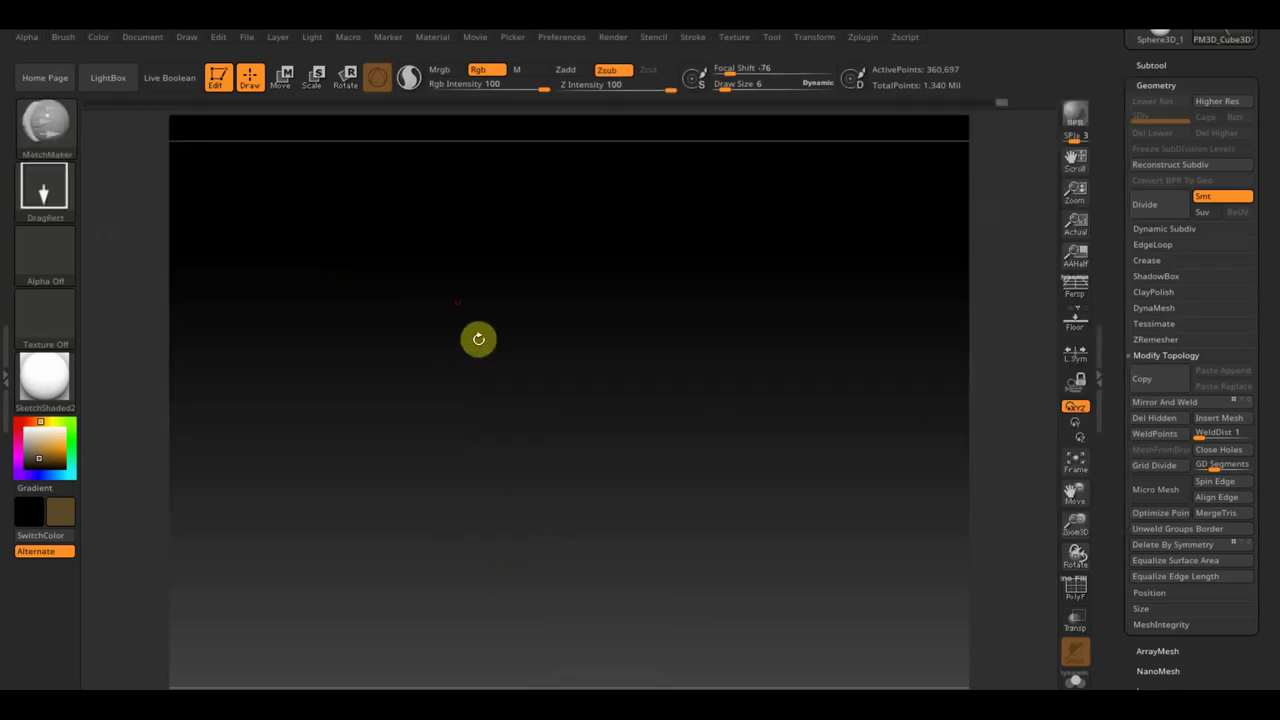
- Set MatchMaker draw size to 384 and drag over the star to conform it to the helmet front
{"action": "left_click_drag", "start_coordinate": [522, 337], "coordinate": [569, 363]}
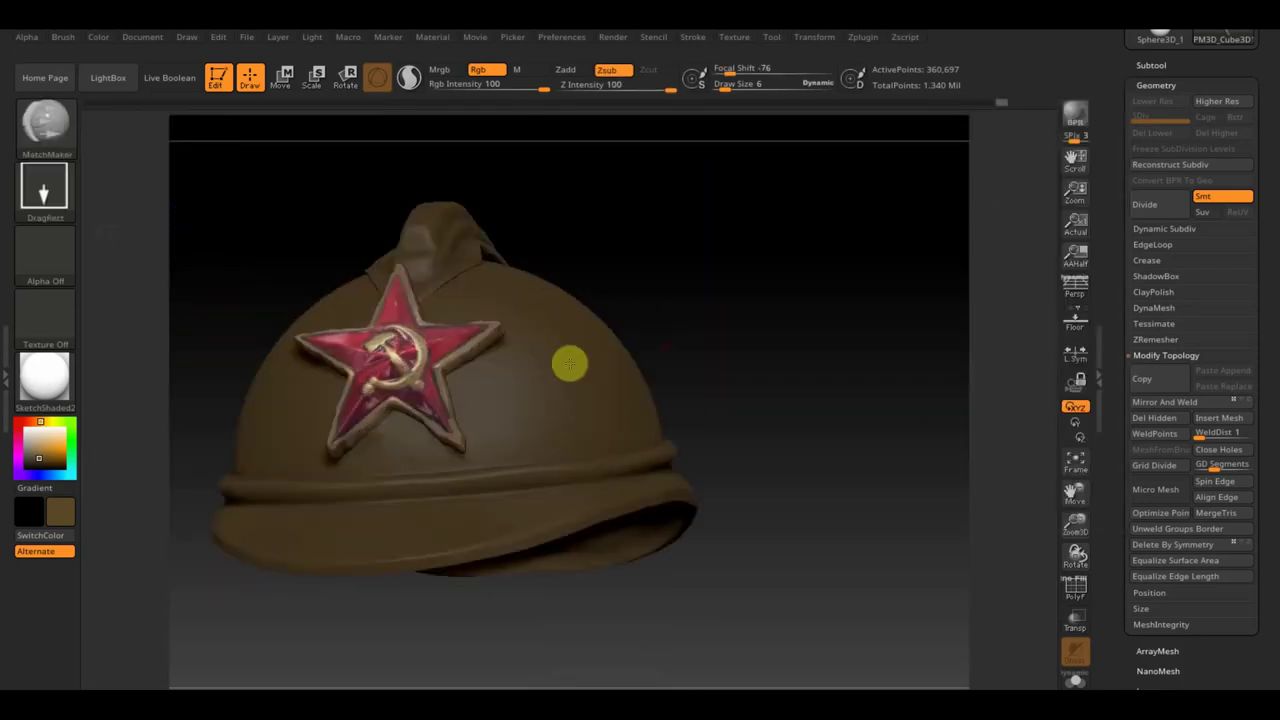
{"action": "left_click_drag", "start_coordinate": [789, 354], "coordinate": [809, 371]}
{"action": "left_click_drag", "start_coordinate": [724, 86], "coordinate": [794, 129]}
{"action": "mouse_move", "coordinate": [783, 251]}
{"action": "left_mouse_down"}
{"action": "mouse_move", "coordinate": [786, 306]}
{"action": "mouse_move", "coordinate": [436, 370]}
{"action": "left_mouse_up"}
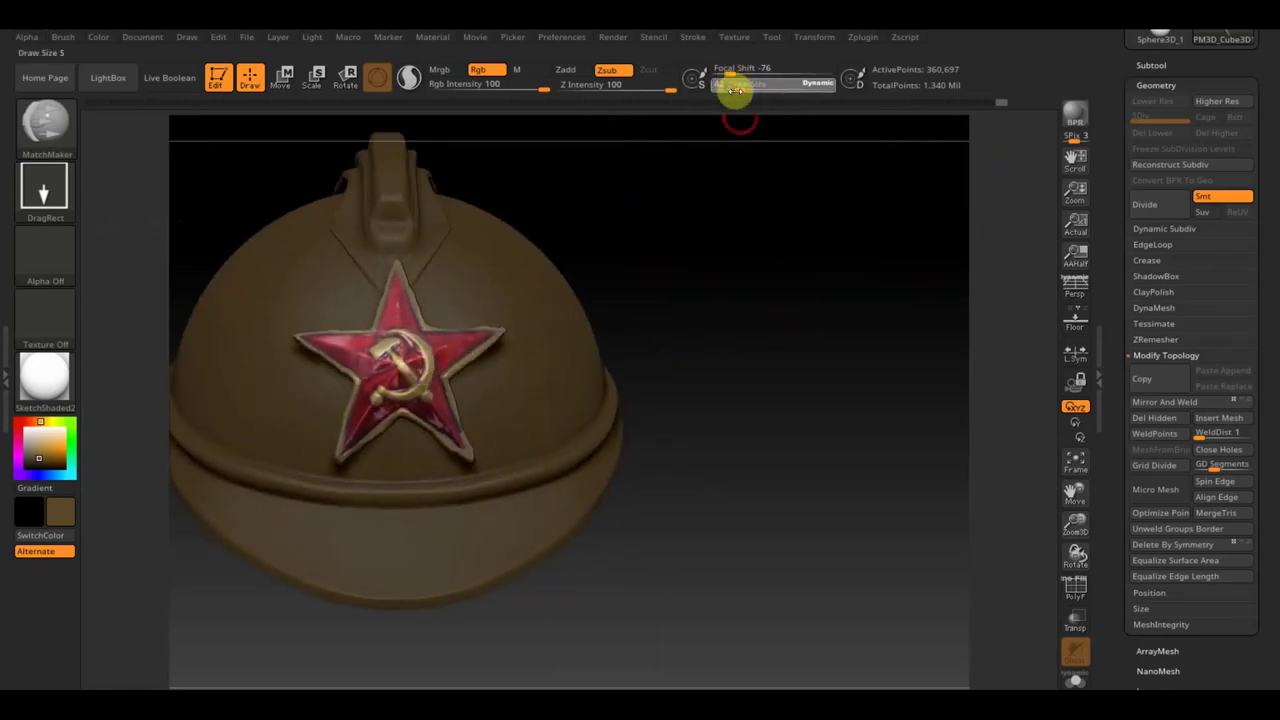
{"action": "left_click_drag", "start_coordinate": [753, 98], "coordinate": [782, 118]}
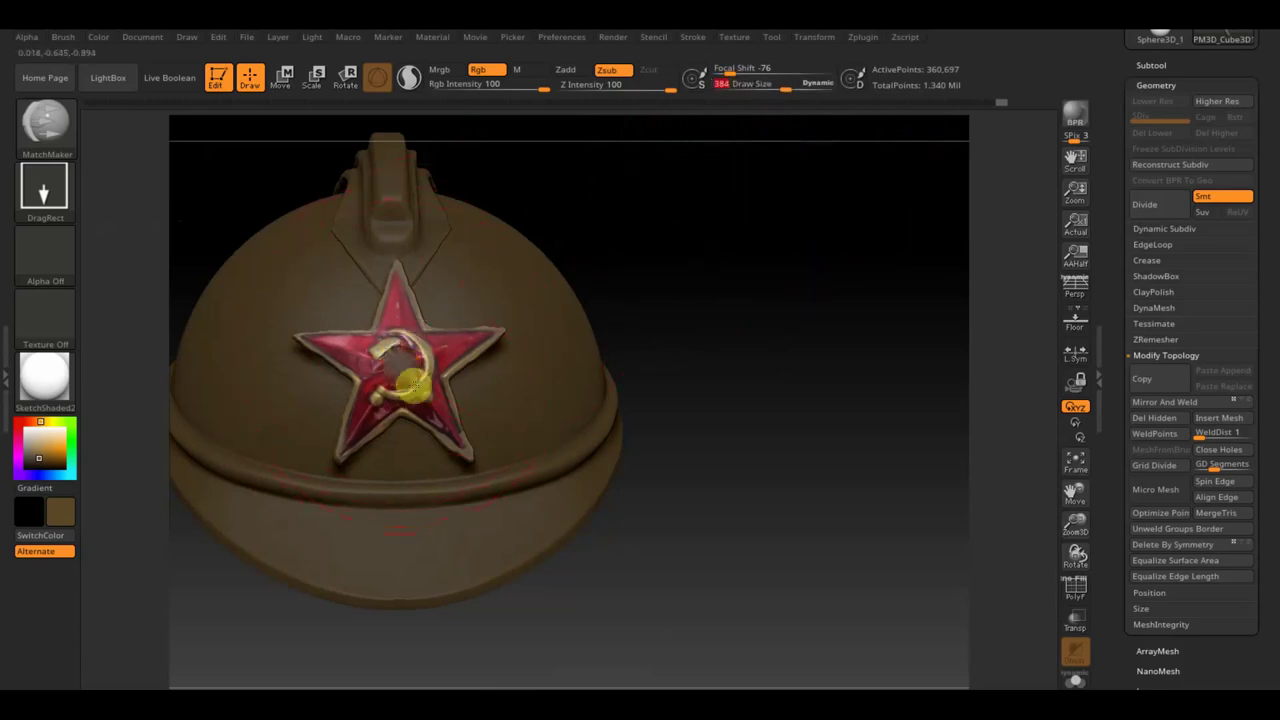
{"action": "left_click_drag", "start_coordinate": [412, 385], "coordinate": [531, 503]}
{"action": "mouse_move", "coordinate": [800, 493]}
{"action": "left_mouse_down"}
{"action": "mouse_move", "coordinate": [803, 423]}
{"action": "mouse_move", "coordinate": [737, 446]}
{"action": "mouse_move", "coordinate": [790, 430]}
{"action": "left_mouse_up"}
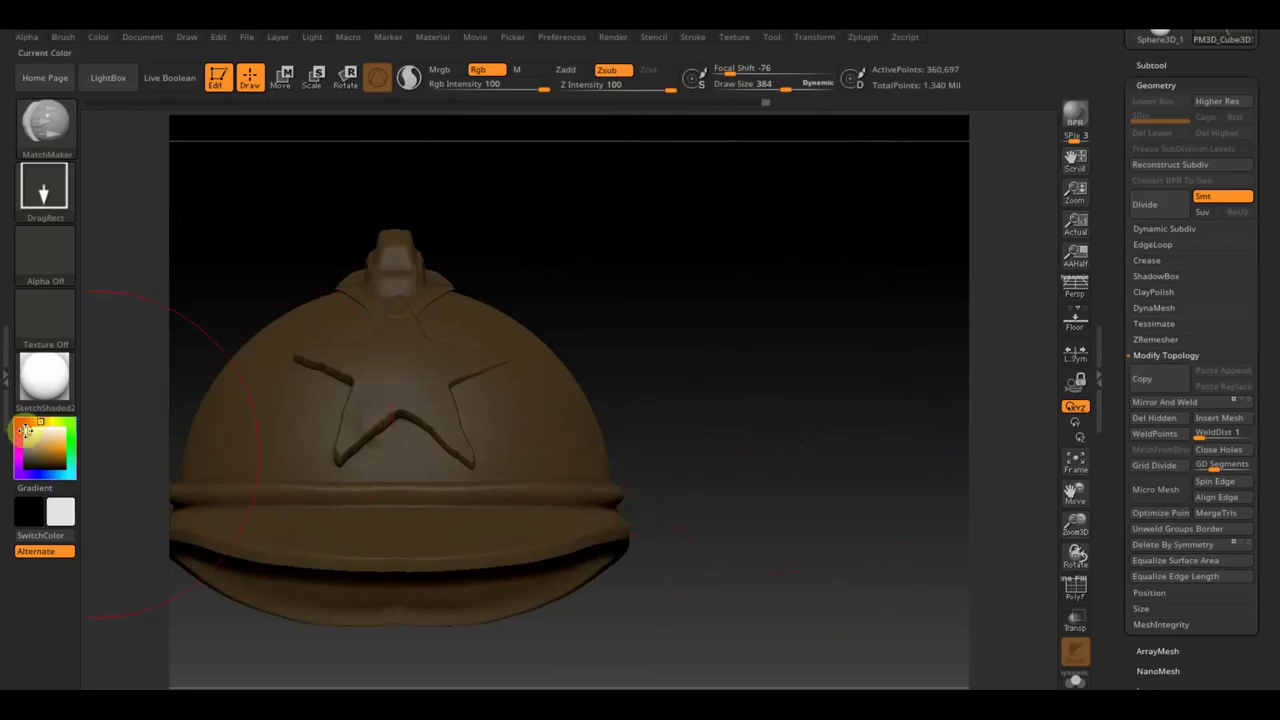
- Set the secondary colour to white, turn off Rgb painting, and undo a distorting press stroke
{"action": "left_click", "coordinate": [25, 430]}
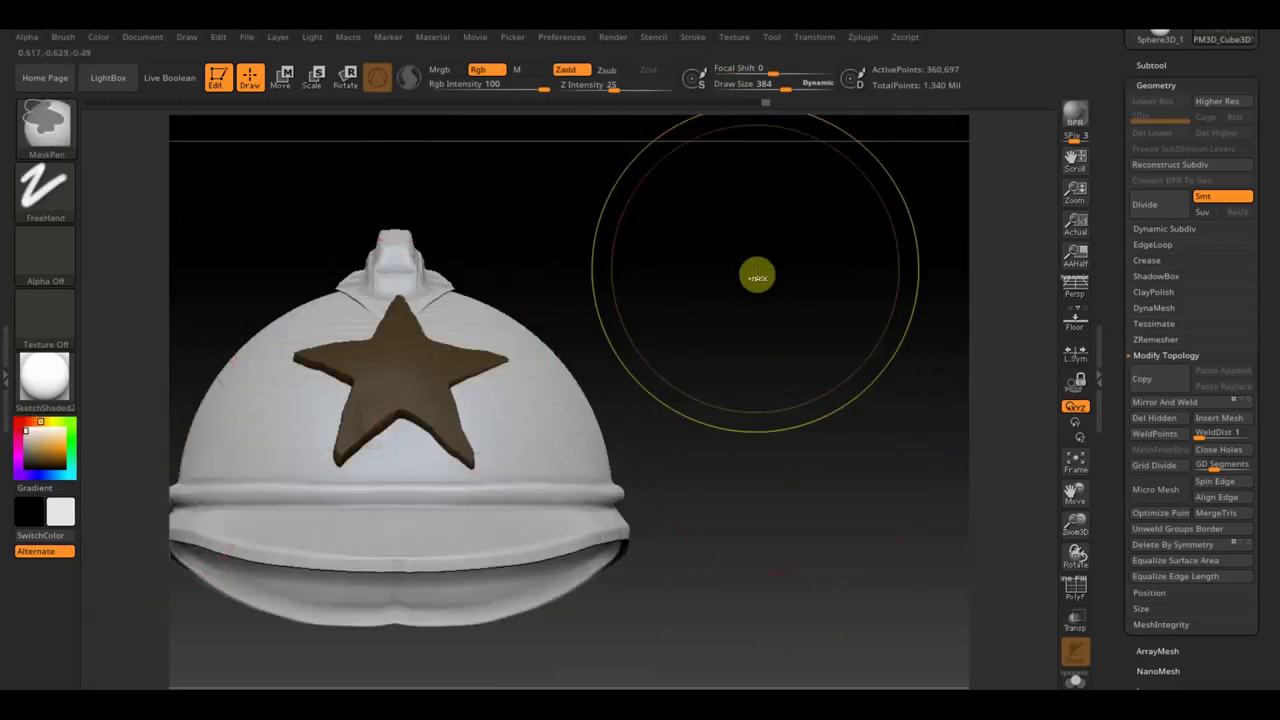
{"action": "left_click", "coordinate": [481, 72]}
{"action": "mouse_move", "coordinate": [651, 281]}
{"action": "left_mouse_down"}
{"action": "mouse_move", "coordinate": [694, 329]}
{"action": "mouse_move", "coordinate": [689, 366]}
{"action": "mouse_move", "coordinate": [623, 412]}
{"action": "mouse_move", "coordinate": [774, 403]}
{"action": "mouse_move", "coordinate": [777, 383]}
{"action": "left_mouse_up"}
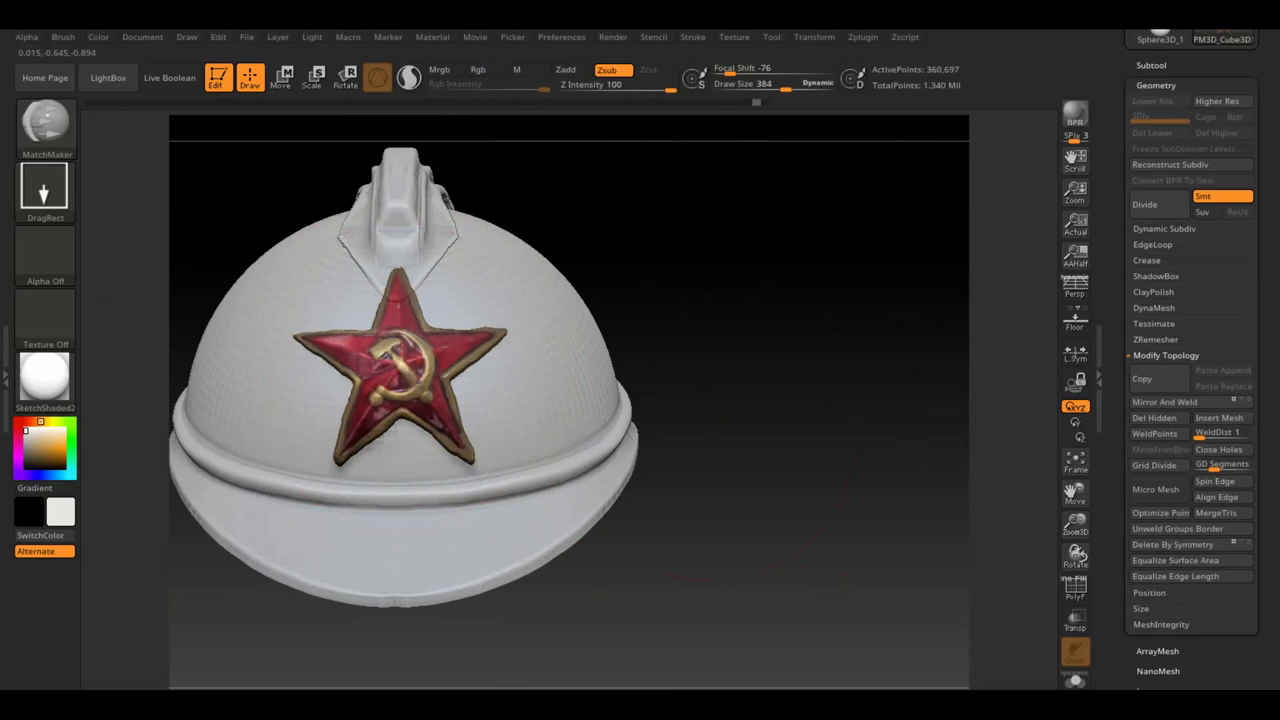
{"action": "mouse_move", "coordinate": [799, 566]}
{"action": "left_mouse_down"}
{"action": "mouse_move", "coordinate": [895, 540]}
{"action": "mouse_move", "coordinate": [686, 534]}
{"action": "left_mouse_up"}
{"action": "mouse_move", "coordinate": [437, 471]}
{"action": "left_mouse_down"}
{"action": "mouse_move", "coordinate": [537, 591]}
{"action": "mouse_move", "coordinate": [661, 675]}
{"action": "left_mouse_up"}
{"action": "key", "text": "ctrl+z"}
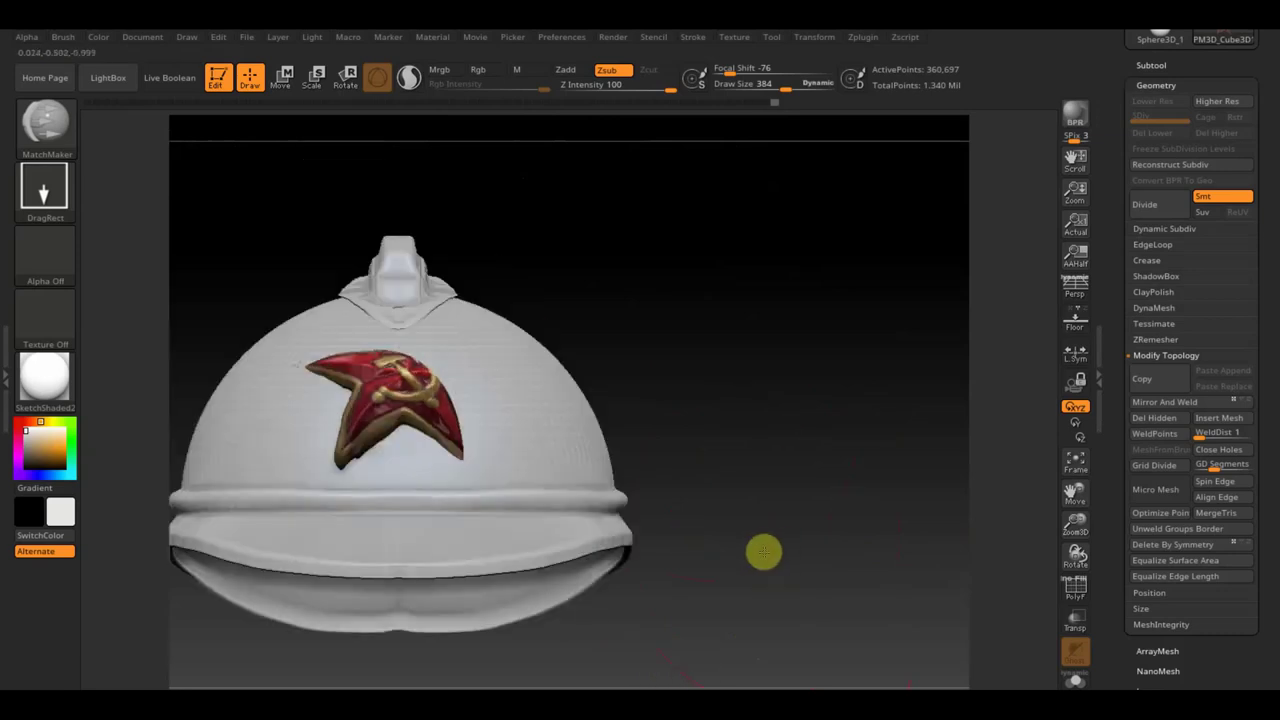
{"action": "key", "text": "ctrl+z"}
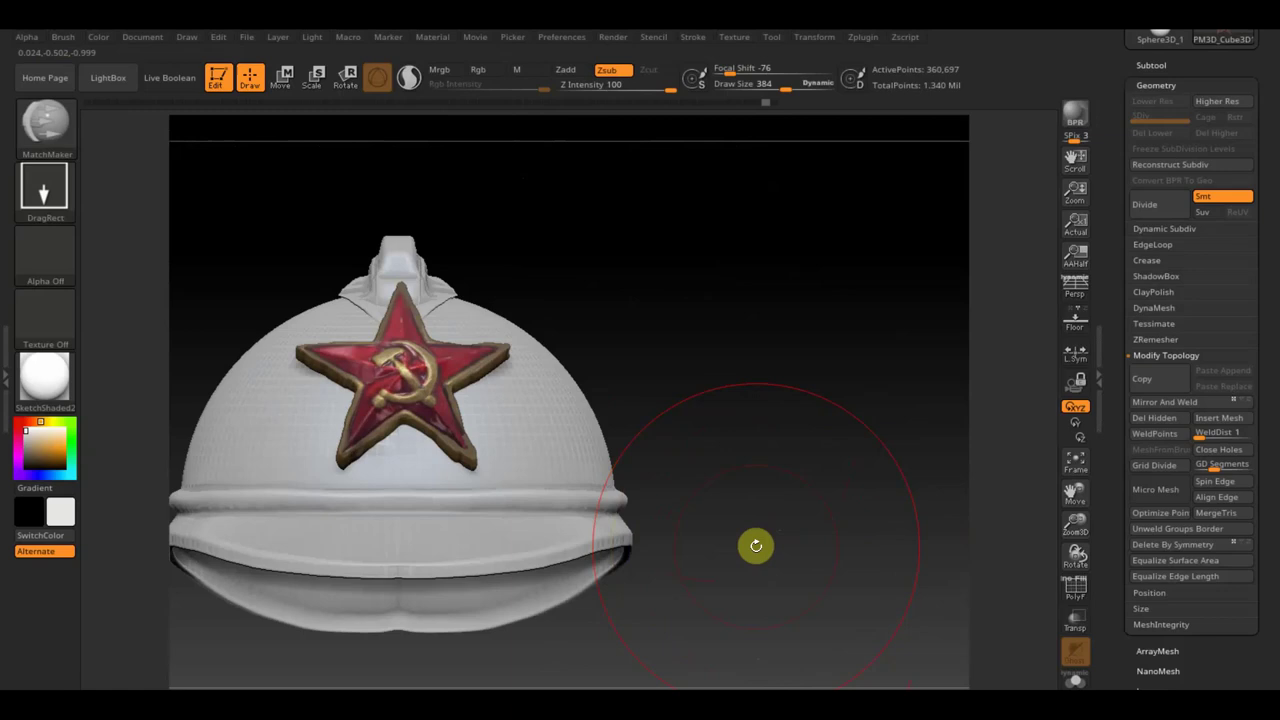
- Shrink the brush and smooth away the bulge under the helmet brim
{"action": "mouse_move", "coordinate": [851, 386]}
{"action": "left_mouse_down"}
{"action": "mouse_move", "coordinate": [937, 380]}
{"action": "mouse_move", "coordinate": [894, 414]}
{"action": "left_mouse_up"}
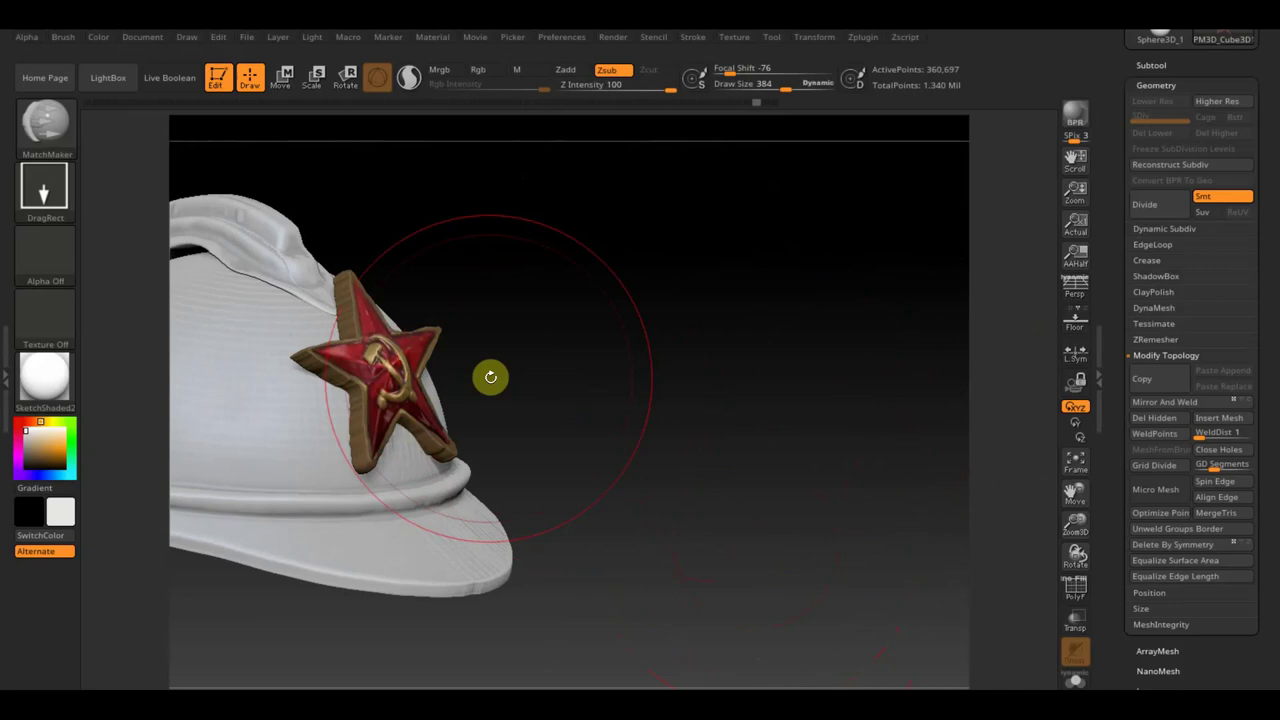
{"action": "left_click_drag", "start_coordinate": [786, 87], "coordinate": [737, 88]}
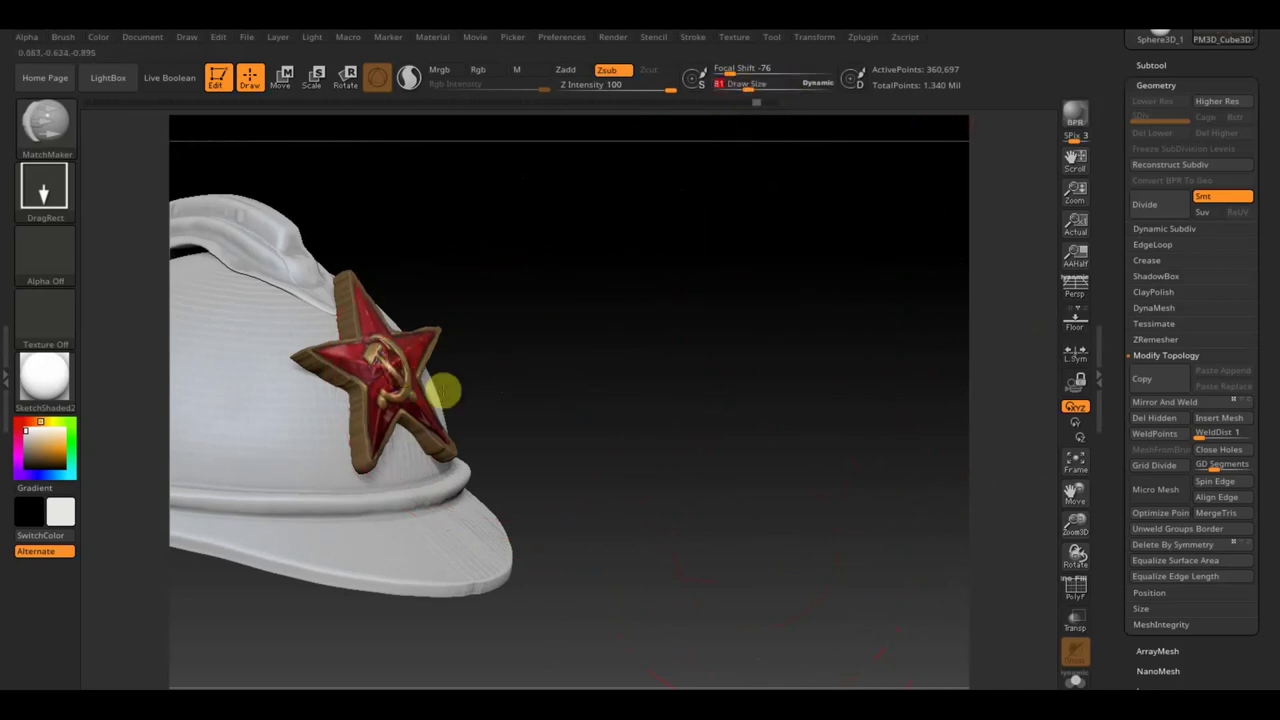
{"action": "mouse_move", "coordinate": [832, 494]}
{"action": "left_mouse_down"}
{"action": "mouse_move", "coordinate": [806, 494]}
{"action": "mouse_move", "coordinate": [849, 486]}
{"action": "left_mouse_up"}
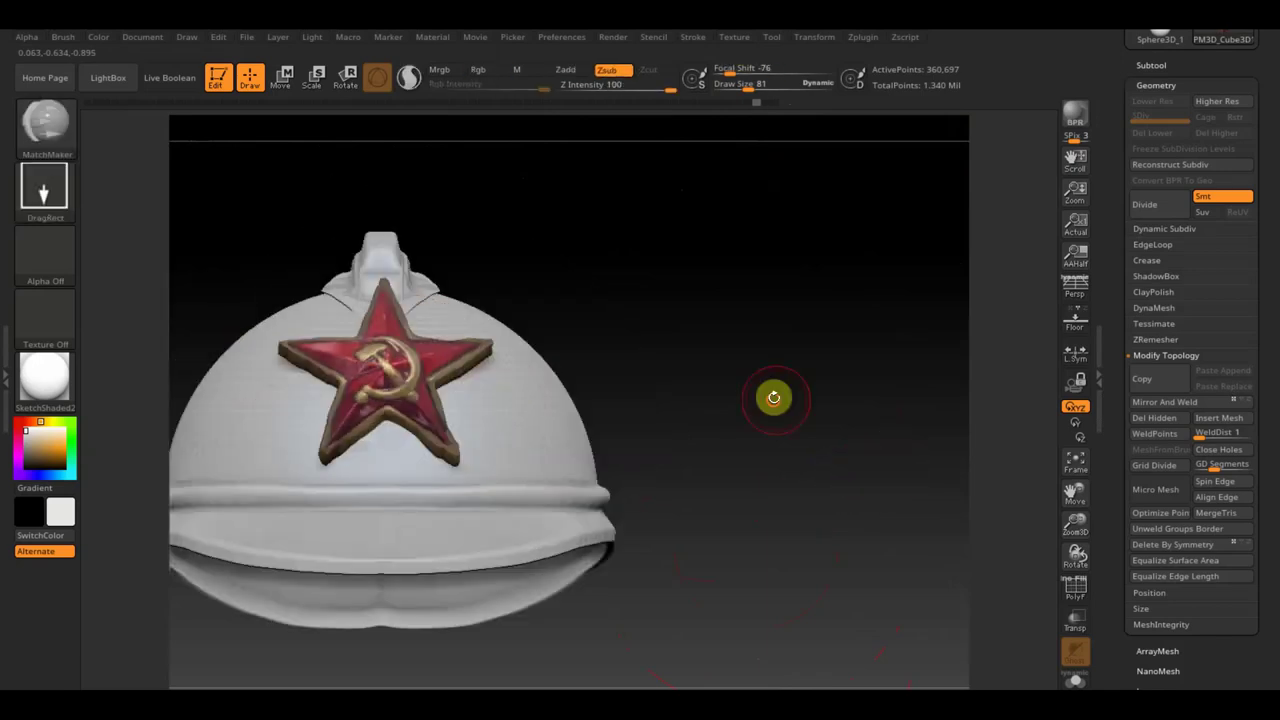
{"action": "key", "text": "shift"}
{"action": "key", "text": "alt"}
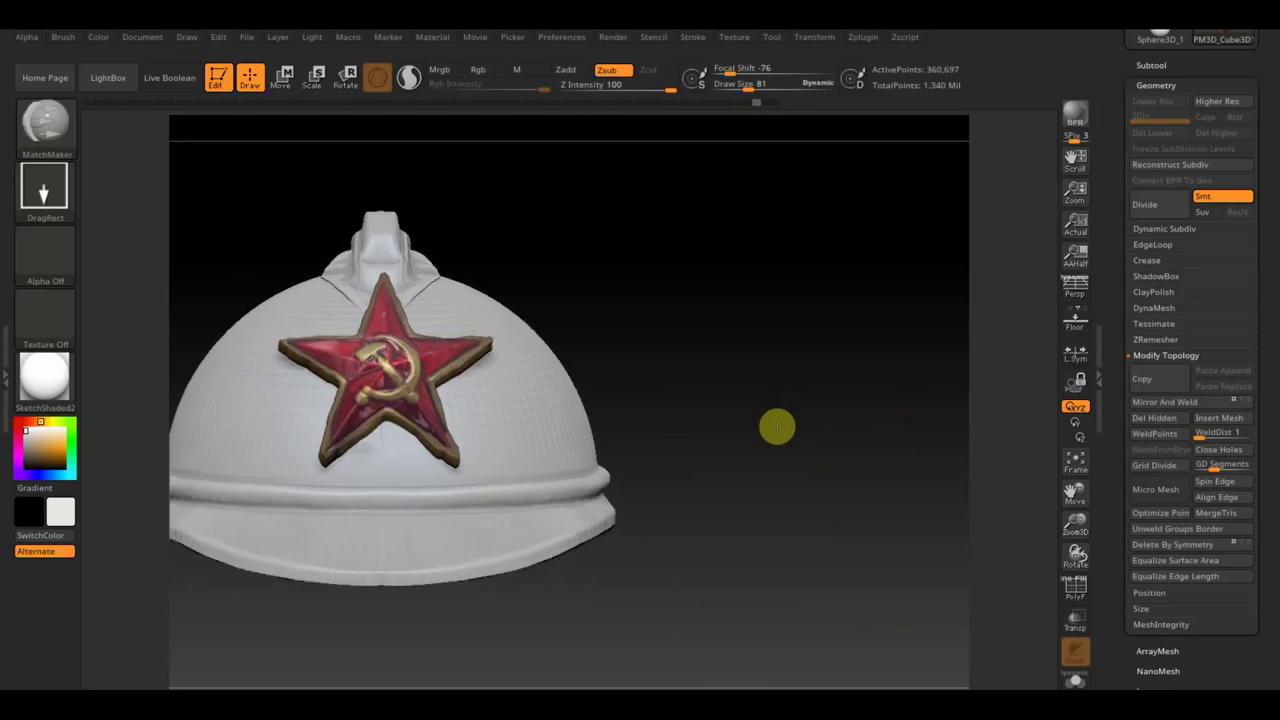
- At brush size 322, drag the hammer-and-sickle emblem slightly lower and check it from the side
{"action": "left_click_drag", "start_coordinate": [760, 82], "coordinate": [781, 107]}
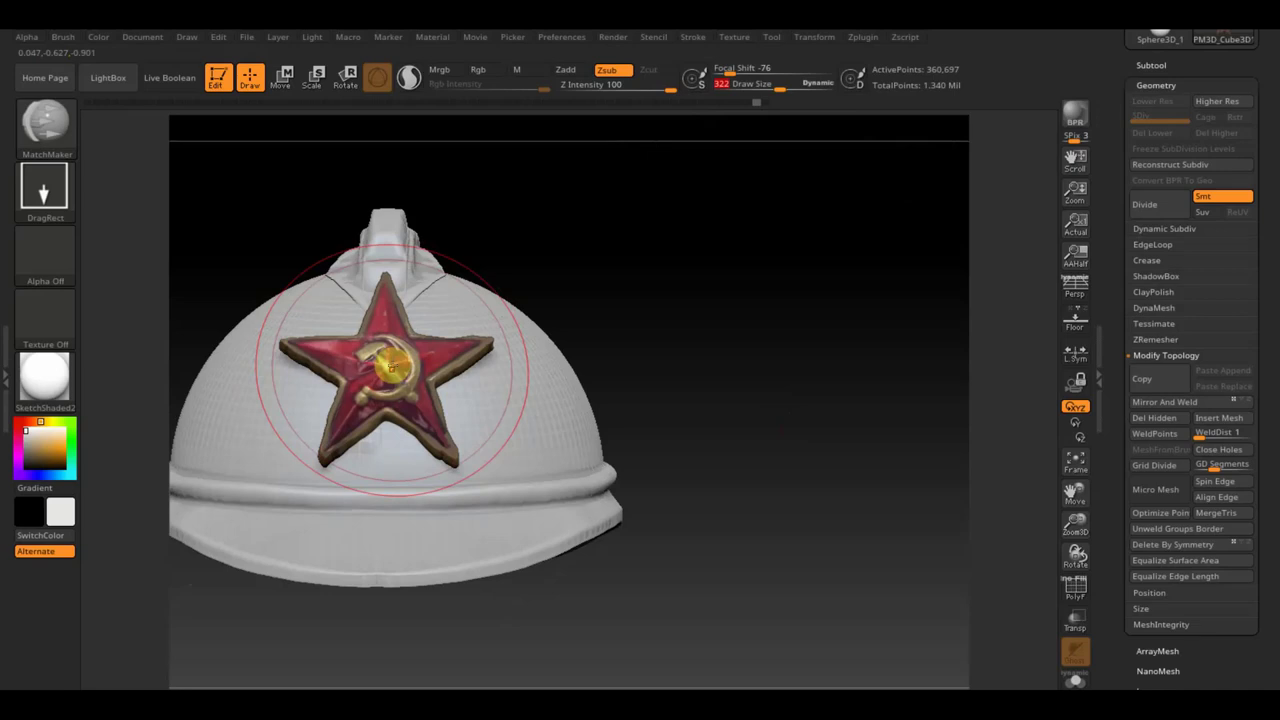
{"action": "left_click_drag", "start_coordinate": [388, 370], "coordinate": [624, 608]}
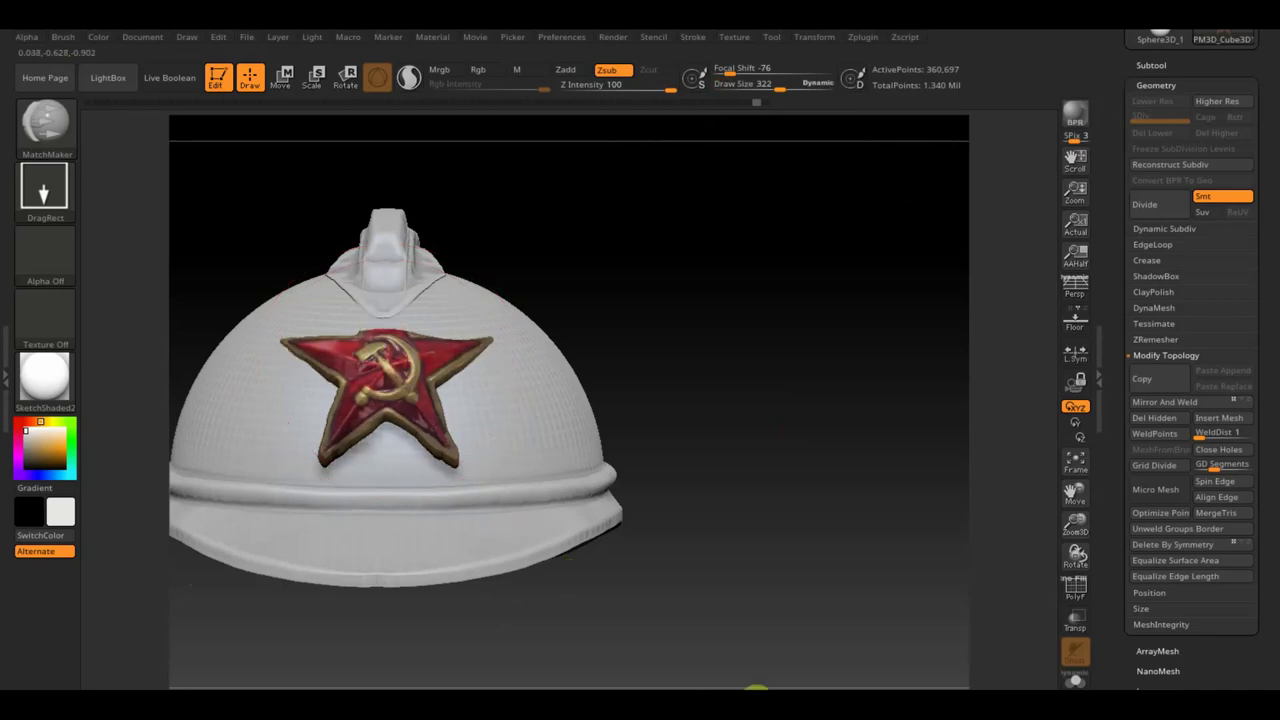
{"action": "mouse_move", "coordinate": [828, 627]}
{"action": "left_mouse_down"}
{"action": "mouse_move", "coordinate": [829, 574]}
{"action": "mouse_move", "coordinate": [880, 569]}
{"action": "mouse_move", "coordinate": [816, 597]}
{"action": "mouse_move", "coordinate": [823, 551]}
{"action": "mouse_move", "coordinate": [749, 546]}
{"action": "mouse_move", "coordinate": [771, 571]}
{"action": "mouse_move", "coordinate": [824, 571]}
{"action": "left_mouse_up"}
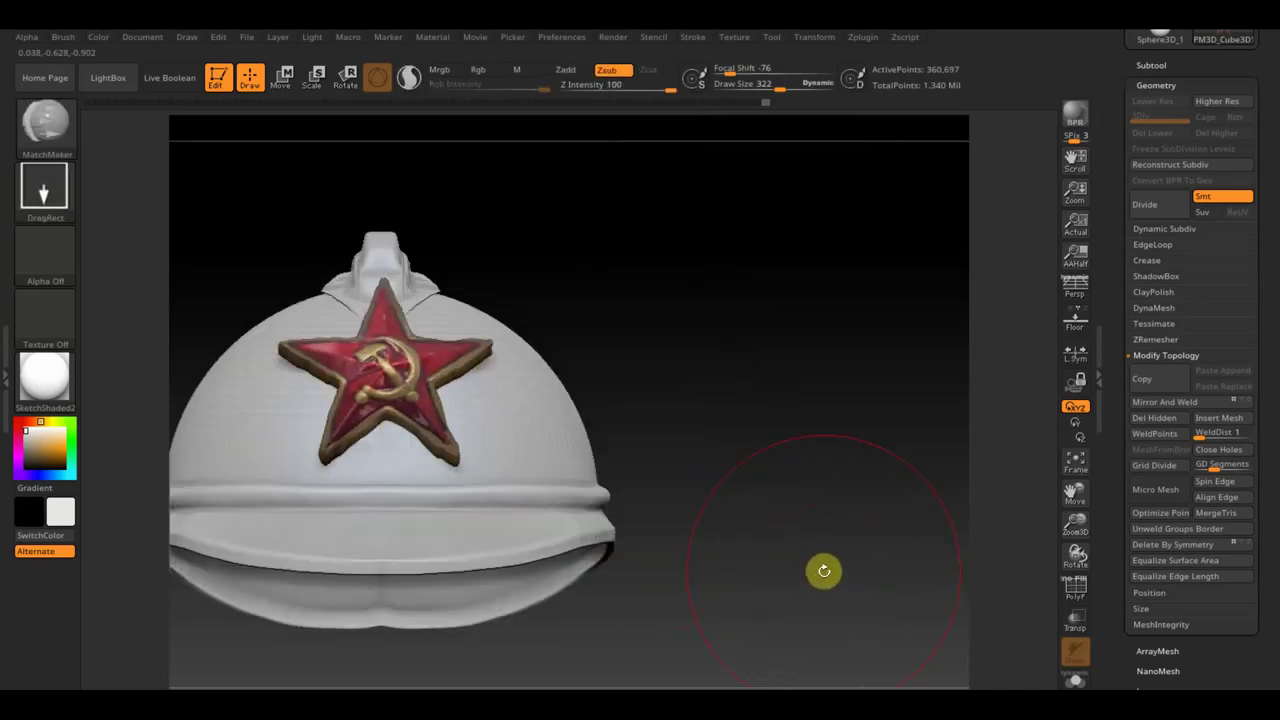
{"action": "mouse_move", "coordinate": [709, 363]}
{"action": "left_mouse_down"}
{"action": "mouse_move", "coordinate": [749, 363]}
{"action": "mouse_move", "coordinate": [751, 409]}
{"action": "left_mouse_up"}
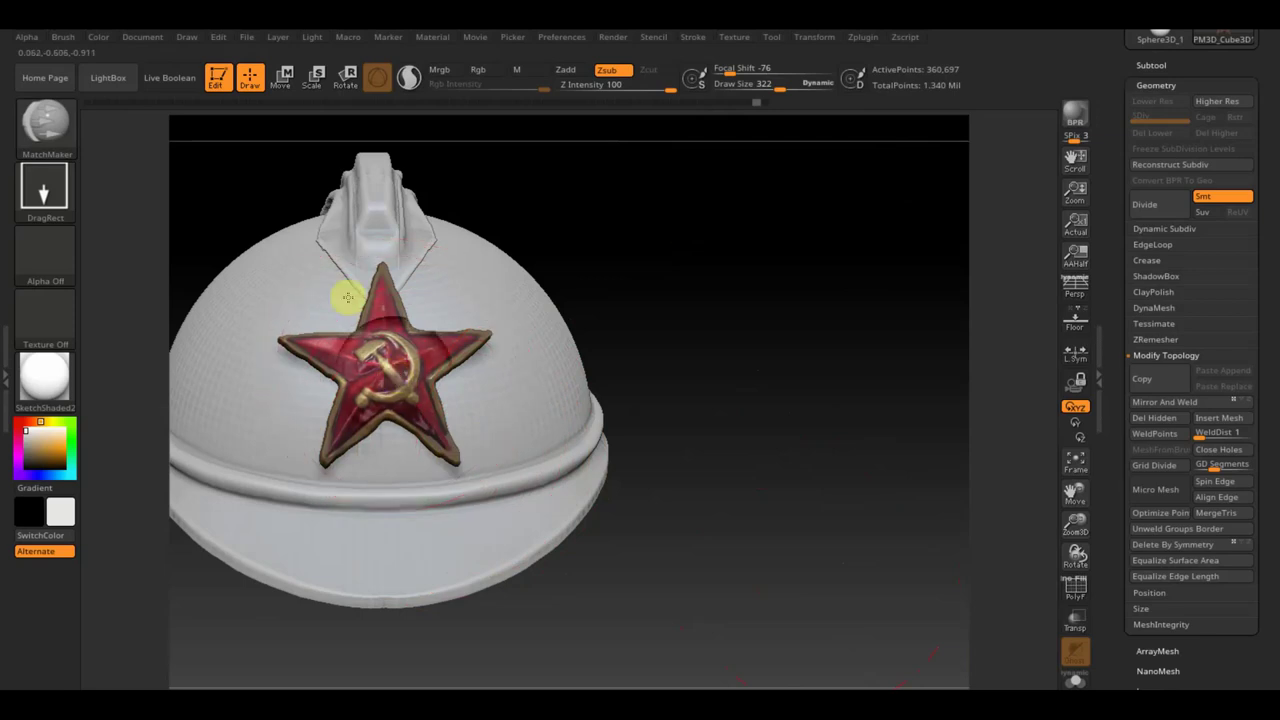
{"action": "left_click_drag", "start_coordinate": [630, 300], "coordinate": [754, 331]}
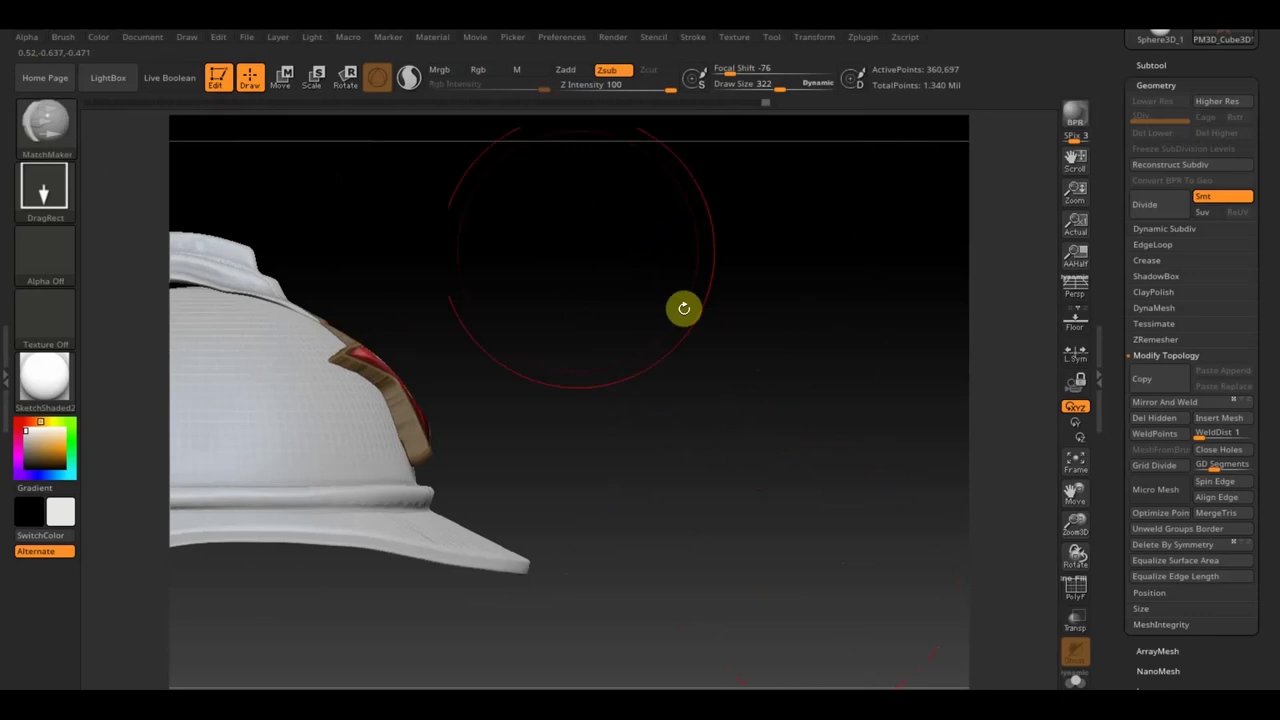
- Rotate the star with the Transpose gizmo to follow the helmet curve, comparing positions in Undo History
{"action": "left_click", "coordinate": [285, 76]}
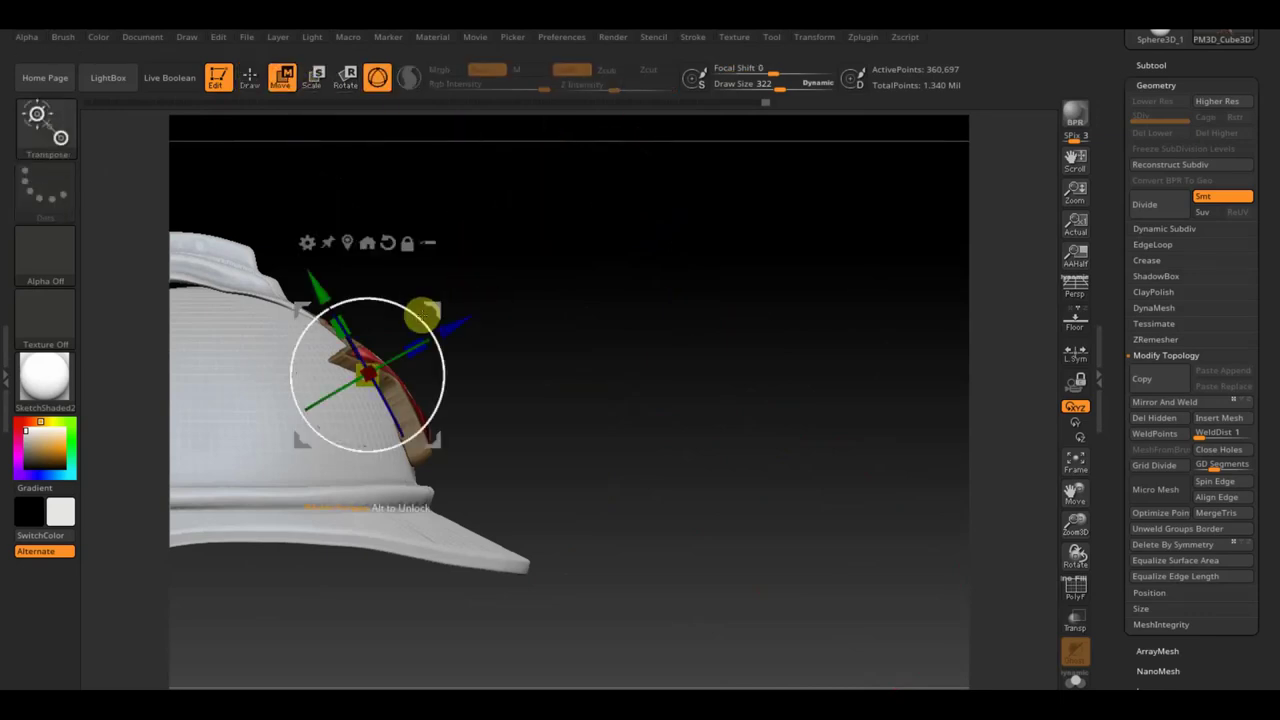
{"action": "left_click_drag", "start_coordinate": [416, 316], "coordinate": [428, 320]}
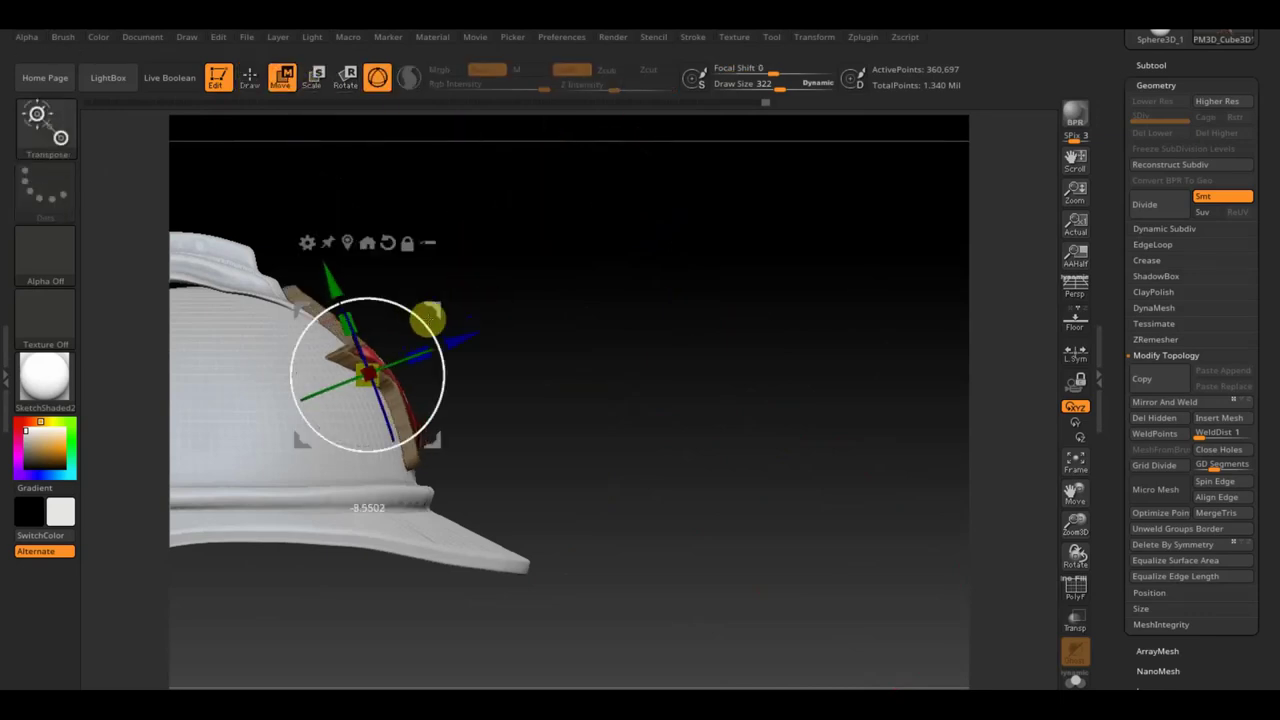
{"action": "mouse_move", "coordinate": [629, 359]}
{"action": "left_mouse_down"}
{"action": "mouse_move", "coordinate": [577, 409]}
{"action": "mouse_move", "coordinate": [491, 434]}
{"action": "mouse_move", "coordinate": [587, 362]}
{"action": "left_mouse_up"}
{"action": "mouse_move", "coordinate": [814, 223]}
{"action": "left_mouse_down"}
{"action": "mouse_move", "coordinate": [874, 257]}
{"action": "mouse_move", "coordinate": [871, 237]}
{"action": "mouse_move", "coordinate": [834, 225]}
{"action": "mouse_move", "coordinate": [808, 245]}
{"action": "left_mouse_up"}
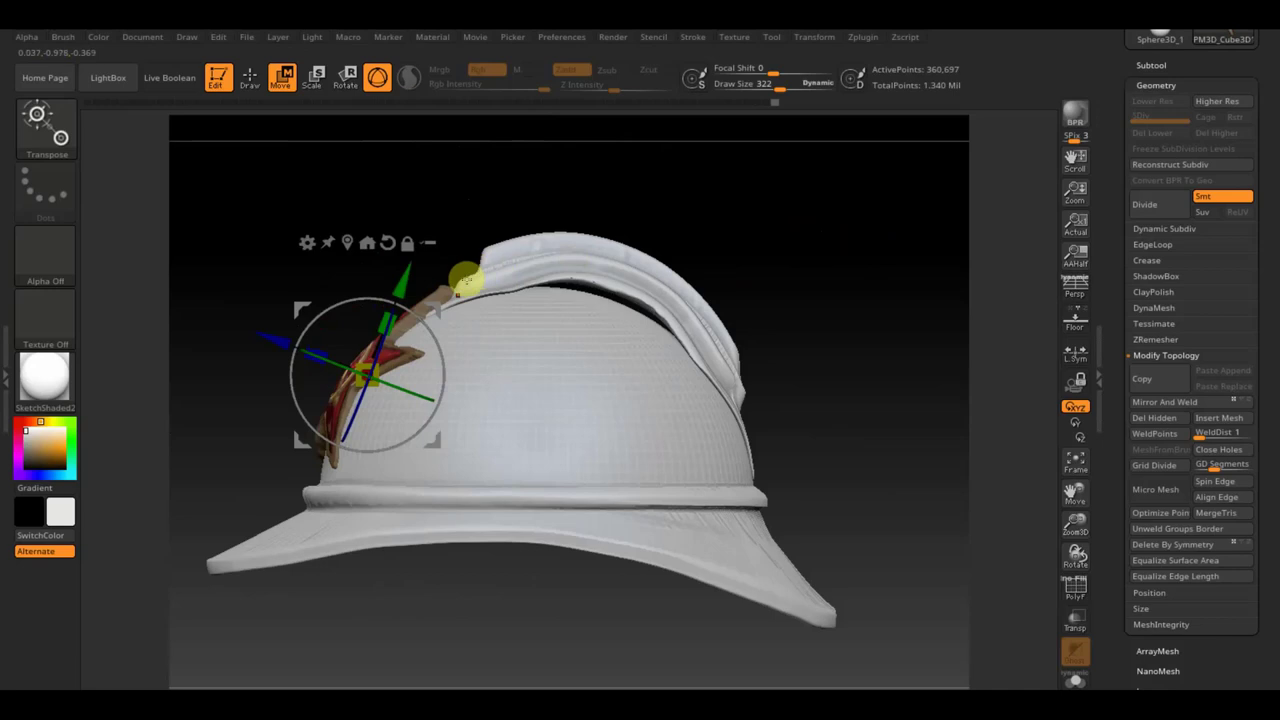
{"action": "mouse_move", "coordinate": [408, 198]}
{"action": "left_mouse_down"}
{"action": "mouse_move", "coordinate": [471, 214]}
{"action": "mouse_move", "coordinate": [503, 266]}
{"action": "mouse_move", "coordinate": [482, 308]}
{"action": "mouse_move", "coordinate": [646, 280]}
{"action": "mouse_move", "coordinate": [664, 310]}
{"action": "mouse_move", "coordinate": [657, 354]}
{"action": "mouse_move", "coordinate": [657, 320]}
{"action": "left_mouse_up"}
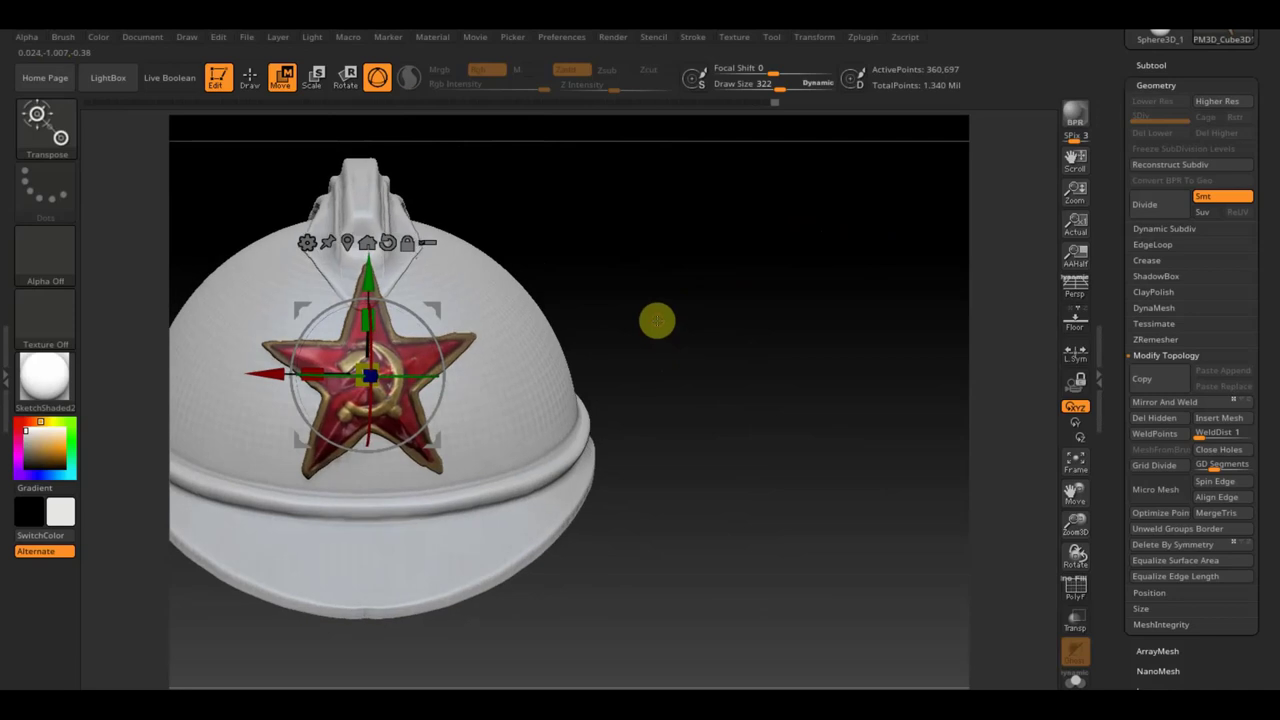
{"action": "left_click", "coordinate": [745, 104]}
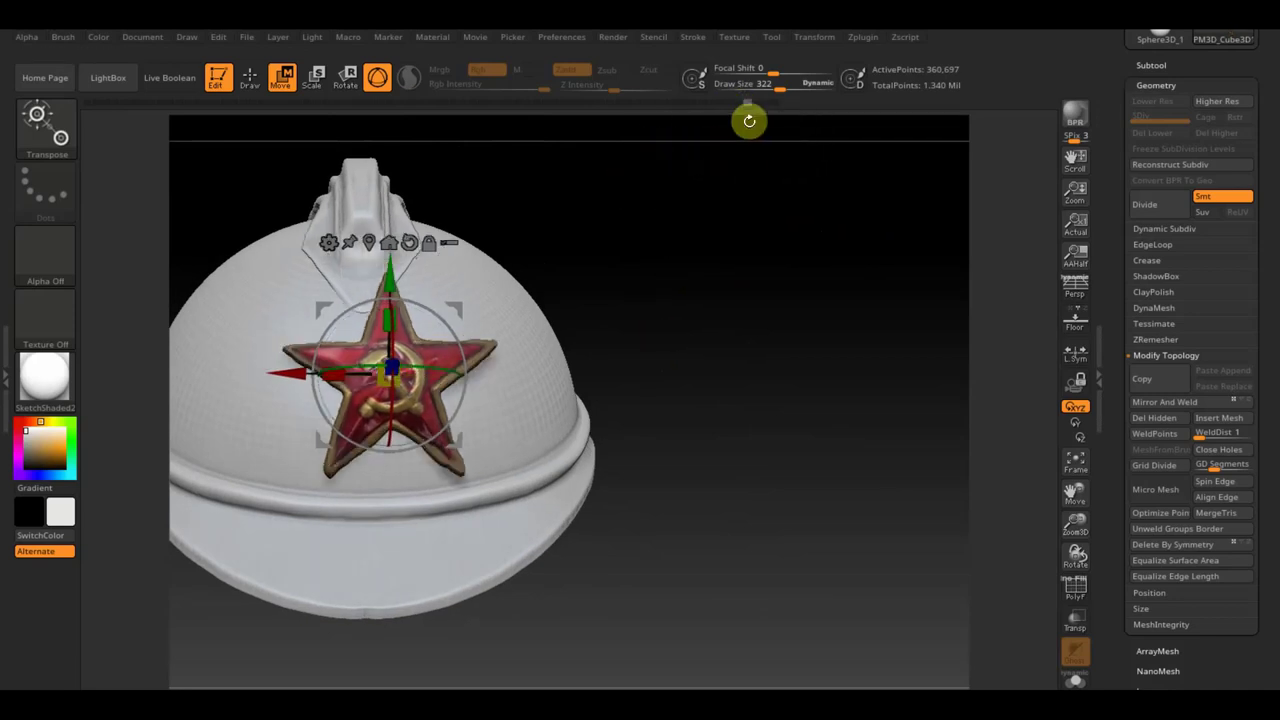
{"action": "left_click", "coordinate": [756, 104]}
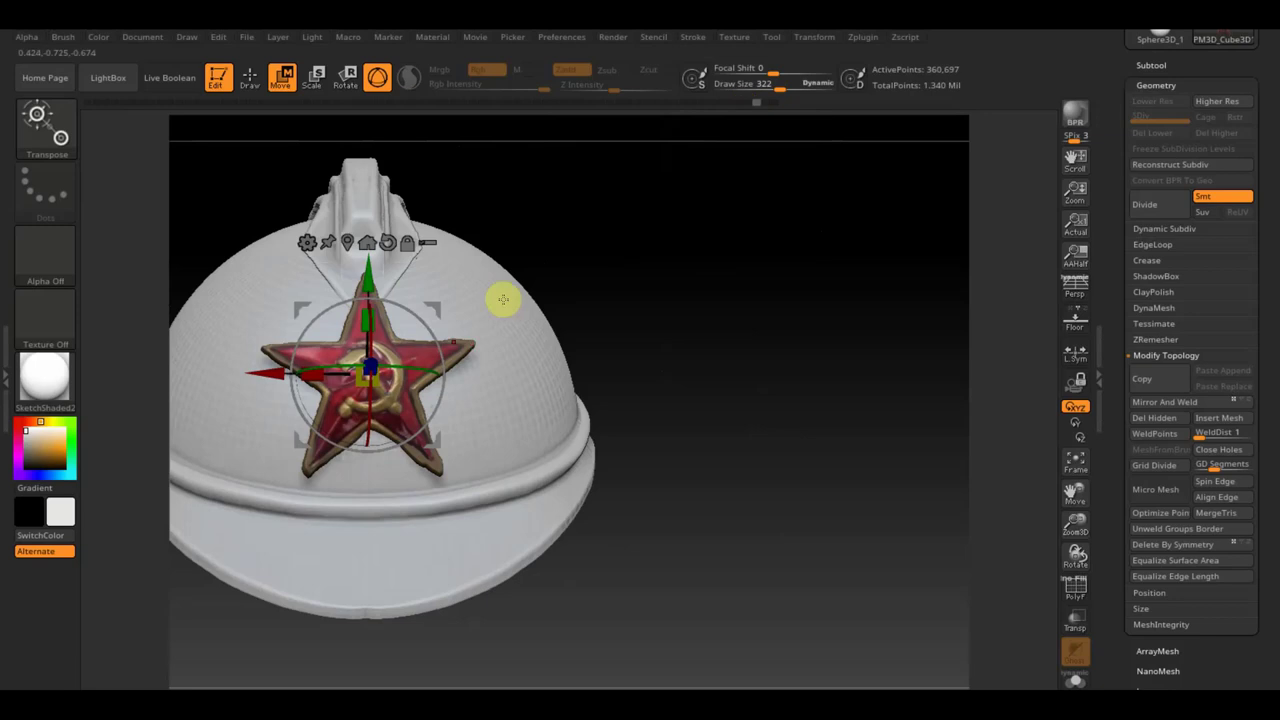
{"action": "left_click", "coordinate": [249, 78]}
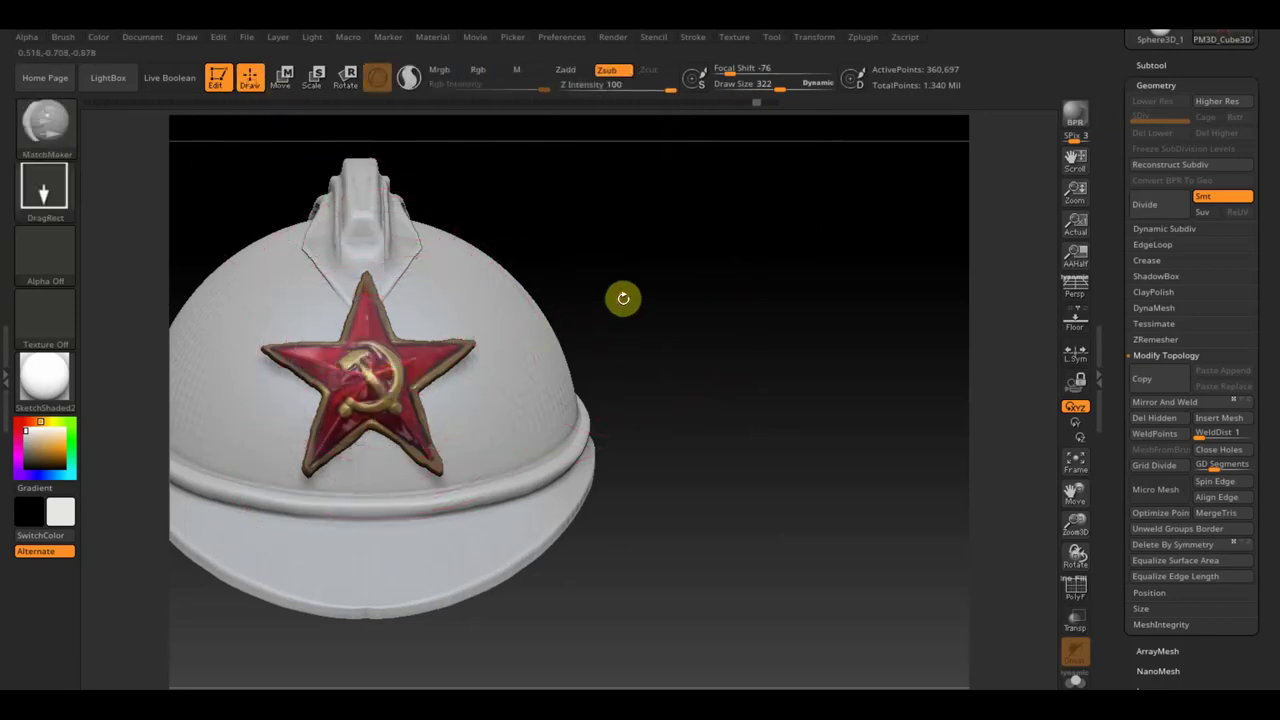
- Step back and forward through history until the star's lower points are whole, inspecting from several angles
{"action": "key", "text": "ctrl+z"}
{"action": "key", "text": "ctrl+z"}
{"action": "key", "text": "ctrl+z"}
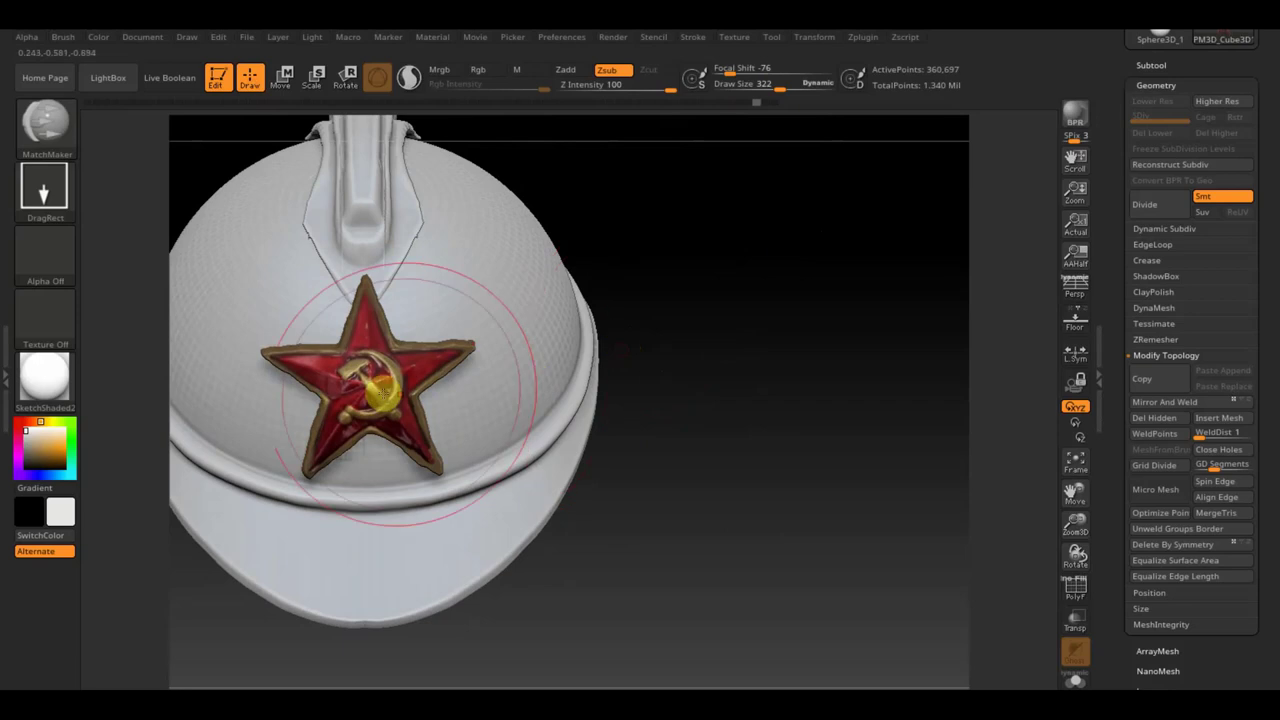
{"action": "key", "text": "ctrl+z"}
{"action": "key", "text": "ctrl+z"}
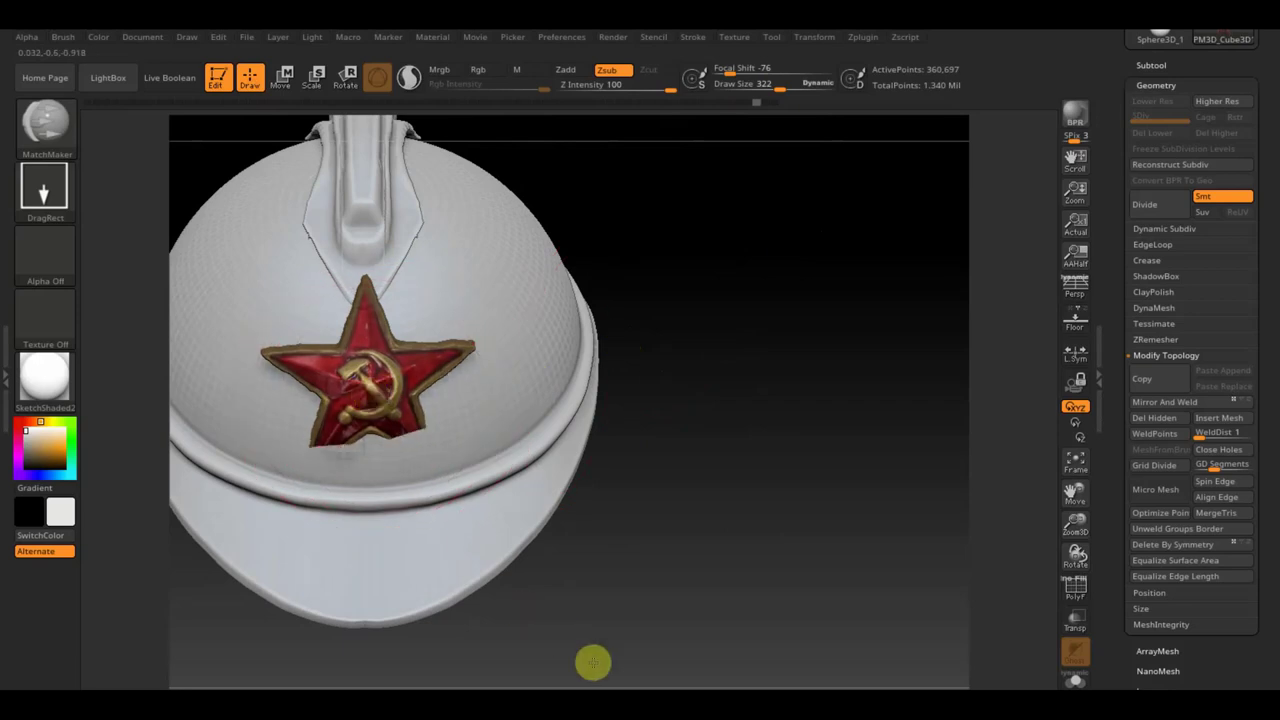
{"action": "mouse_move", "coordinate": [673, 641]}
{"action": "left_mouse_down"}
{"action": "mouse_move", "coordinate": [663, 480]}
{"action": "mouse_move", "coordinate": [609, 569]}
{"action": "mouse_move", "coordinate": [676, 577]}
{"action": "mouse_move", "coordinate": [706, 563]}
{"action": "left_mouse_up"}
{"action": "mouse_move", "coordinate": [729, 440]}
{"action": "left_mouse_down"}
{"action": "mouse_move", "coordinate": [729, 489]}
{"action": "mouse_move", "coordinate": [714, 426]}
{"action": "left_mouse_up"}
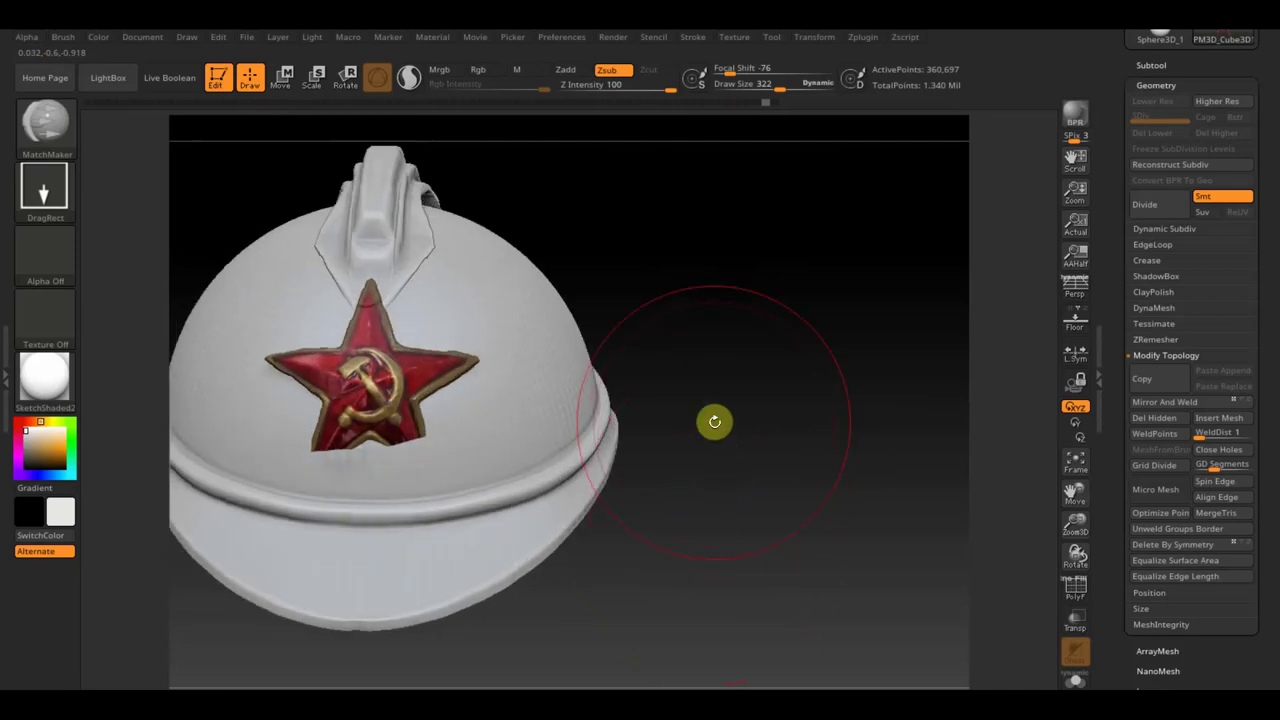
{"action": "key", "text": "ctrl+shift+z"}
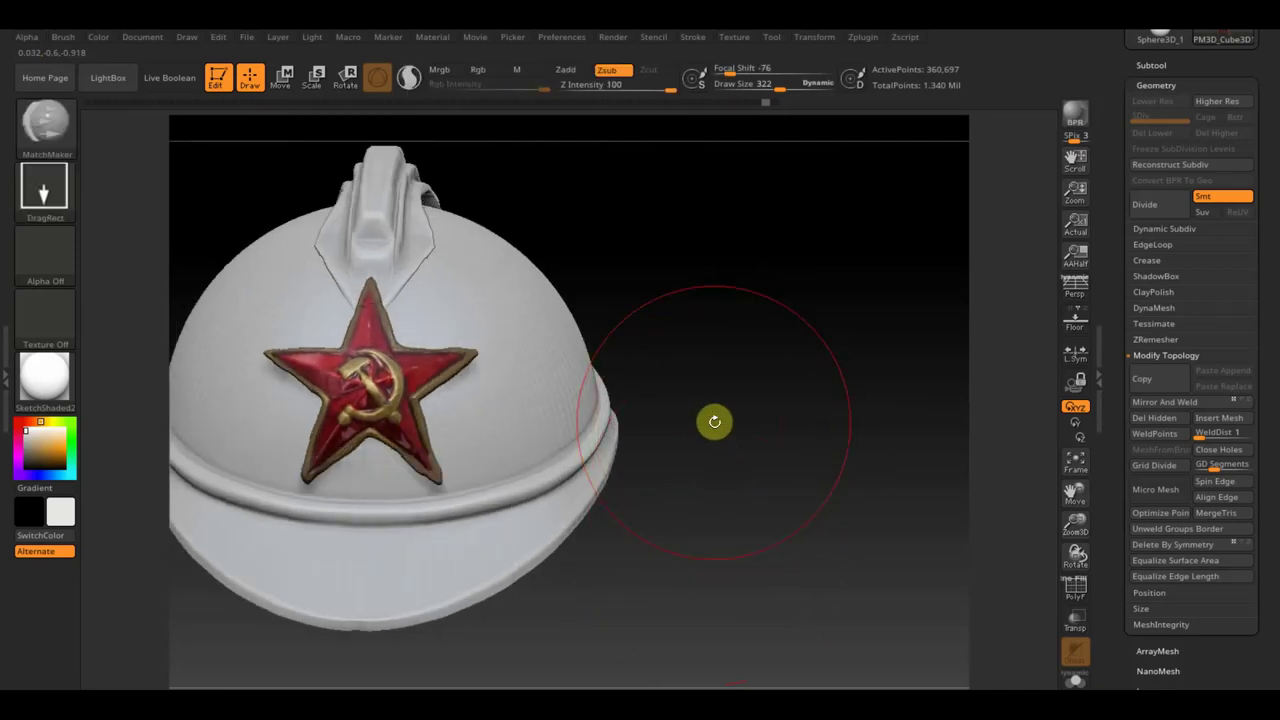
{"action": "mouse_move", "coordinate": [786, 400]}
{"action": "left_mouse_down", "text": "shift"}
{"action": "mouse_move", "coordinate": [802, 403]}
{"action": "mouse_move", "coordinate": [783, 377]}
{"action": "mouse_move", "coordinate": [869, 366]}
{"action": "mouse_move", "coordinate": [849, 389]}
{"action": "mouse_move", "coordinate": [846, 446]}
{"action": "left_mouse_up", "text": "shift"}
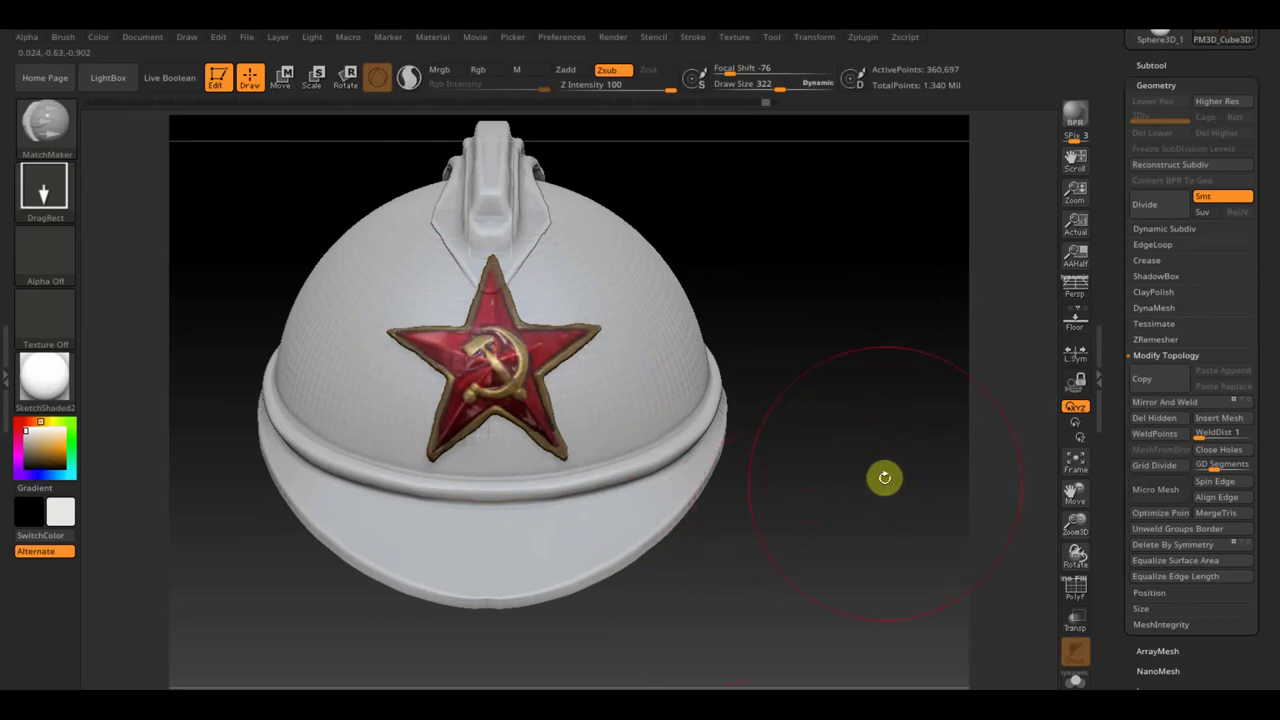
{"action": "mouse_move", "coordinate": [866, 469]}
{"action": "left_mouse_down"}
{"action": "mouse_move", "coordinate": [860, 391]}
{"action": "mouse_move", "coordinate": [929, 457]}
{"action": "mouse_move", "coordinate": [803, 454]}
{"action": "mouse_move", "coordinate": [831, 449]}
{"action": "left_mouse_up"}
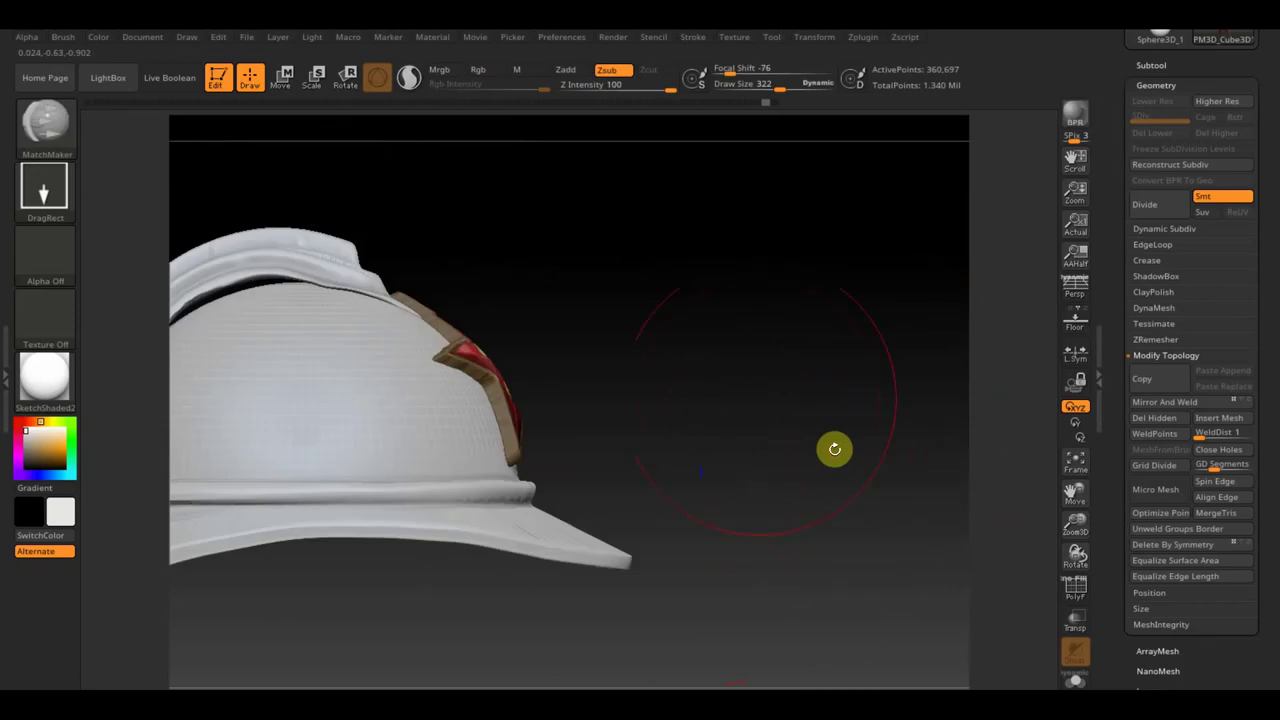
- Switch to Move mode and select the Extract5, then PM3D_Cube3D1 subtools
{"action": "left_click", "coordinate": [283, 77]}
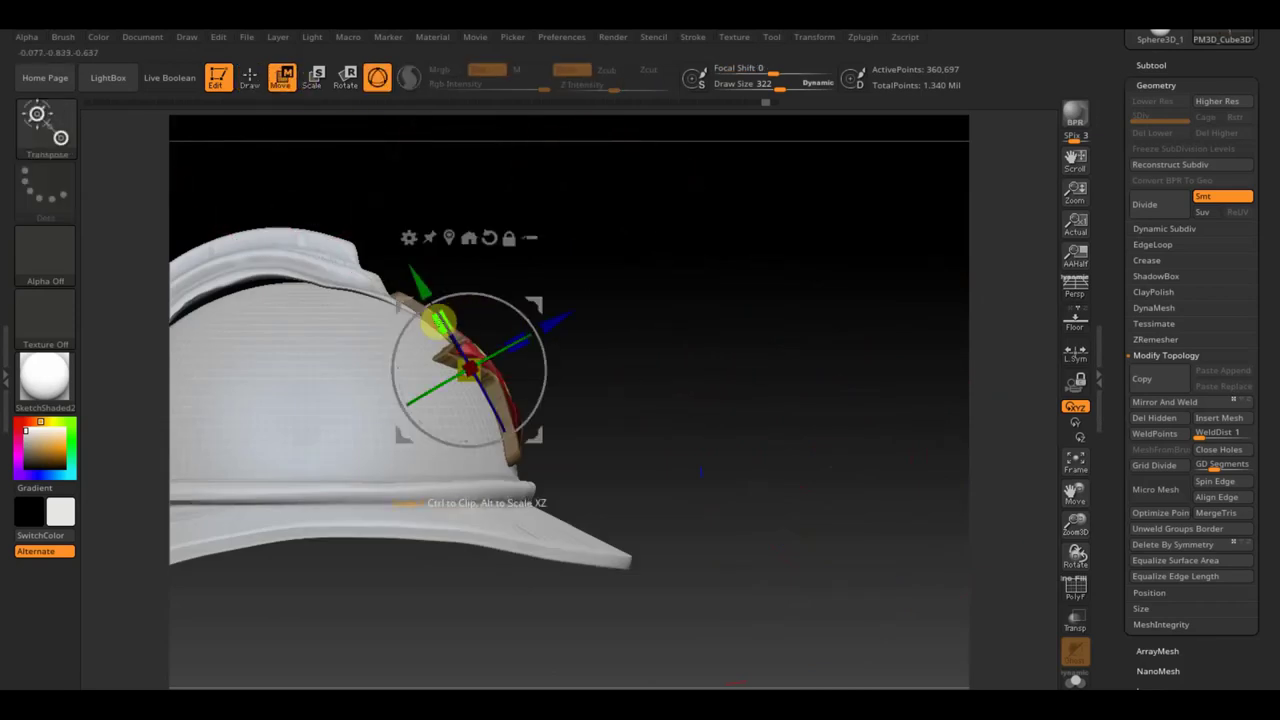
{"action": "mouse_move", "coordinate": [686, 257]}
{"action": "left_mouse_down"}
{"action": "mouse_move", "coordinate": [607, 298]}
{"action": "mouse_move", "coordinate": [686, 291]}
{"action": "mouse_move", "coordinate": [726, 263]}
{"action": "left_mouse_up"}
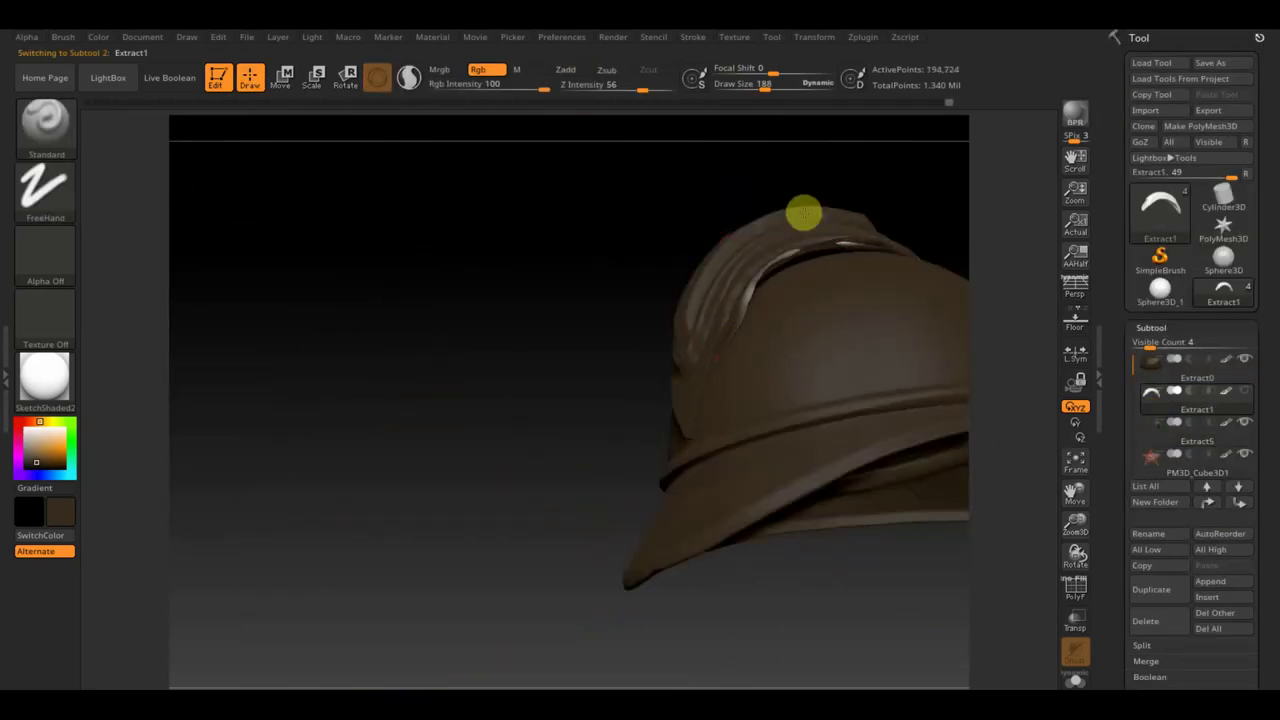
{"action": "left_click", "coordinate": [1190, 425]}
{"action": "mouse_move", "coordinate": [691, 423]}
{"action": "left_mouse_down"}
{"action": "mouse_move", "coordinate": [486, 306]}
{"action": "mouse_move", "coordinate": [398, 455]}
{"action": "mouse_move", "coordinate": [474, 466]}
{"action": "mouse_move", "coordinate": [698, 266]}
{"action": "left_mouse_up"}
{"action": "left_click", "coordinate": [451, 366], "text": "alt"}
- Choose the Move Topological brush and review the brown helmet's side profile
{"action": "key", "text": "b"}
{"action": "left_click", "coordinate": [390, 143]}
{"action": "mouse_move", "coordinate": [1023, 151]}
{"action": "left_mouse_down"}
{"action": "mouse_move", "coordinate": [869, 306]}
{"action": "mouse_move", "coordinate": [766, 374]}
{"action": "left_mouse_up"}
{"action": "mouse_move", "coordinate": [563, 363]}
{"action": "left_mouse_down"}
{"action": "mouse_move", "coordinate": [537, 334]}
{"action": "mouse_move", "coordinate": [777, 277]}
{"action": "mouse_move", "coordinate": [743, 343]}
{"action": "mouse_move", "coordinate": [634, 395]}
{"action": "mouse_move", "coordinate": [780, 334]}
{"action": "mouse_move", "coordinate": [806, 366]}
{"action": "mouse_move", "coordinate": [788, 346]}
{"action": "left_mouse_up"}
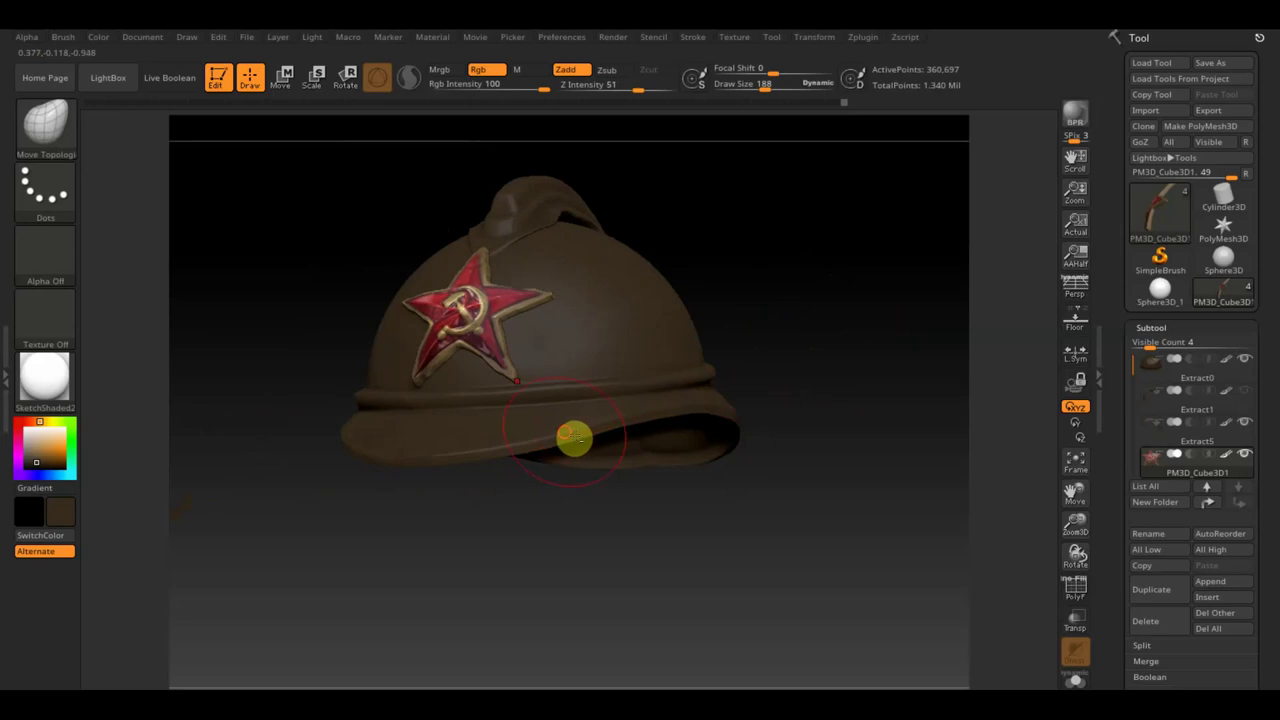
{"action": "left_click", "coordinate": [570, 436], "text": "alt"}
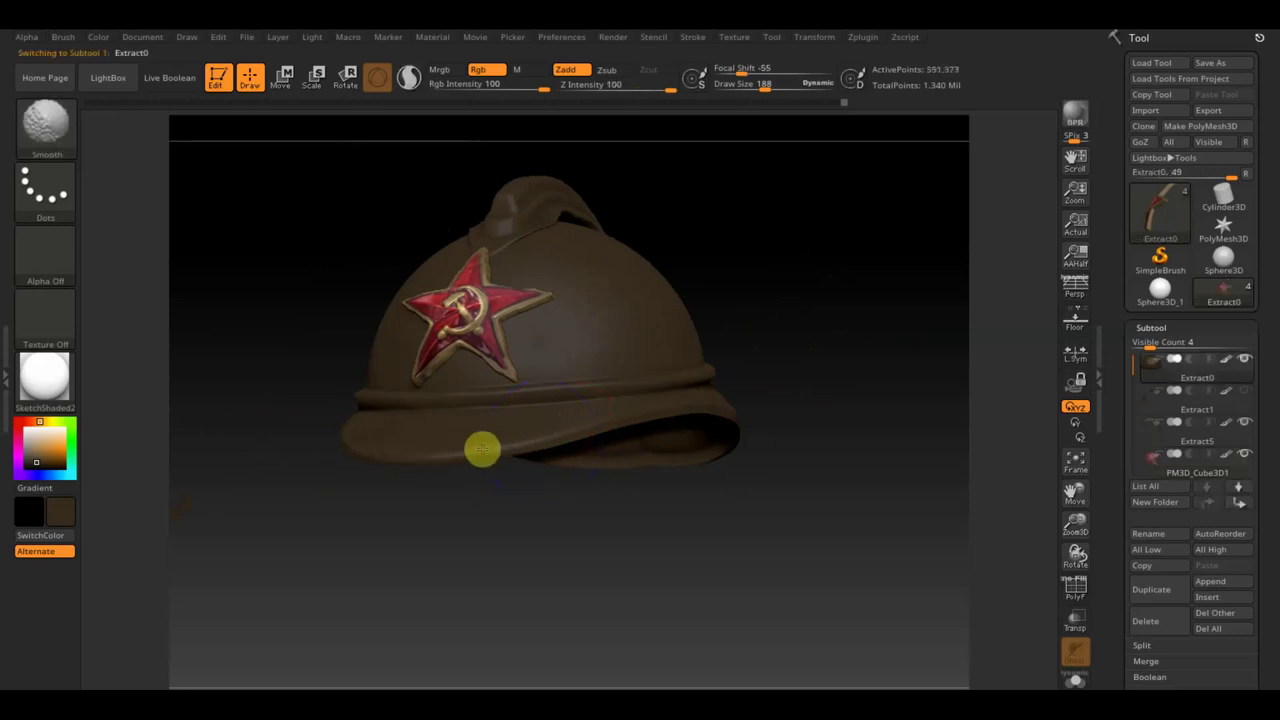
{"action": "left_click_drag", "start_coordinate": [869, 457], "coordinate": [834, 480]}
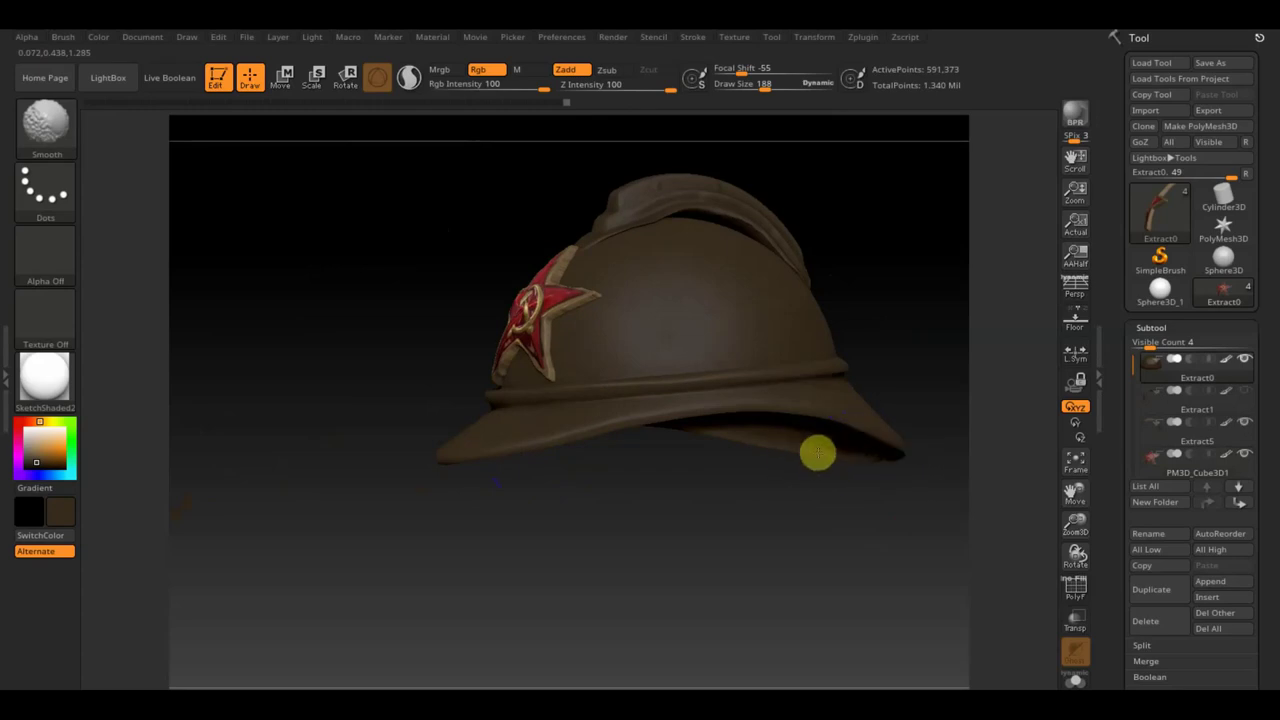
{"action": "mouse_move", "coordinate": [700, 483]}
{"action": "left_mouse_down"}
{"action": "mouse_move", "coordinate": [645, 505]}
{"action": "mouse_move", "coordinate": [720, 360]}
{"action": "left_mouse_up"}
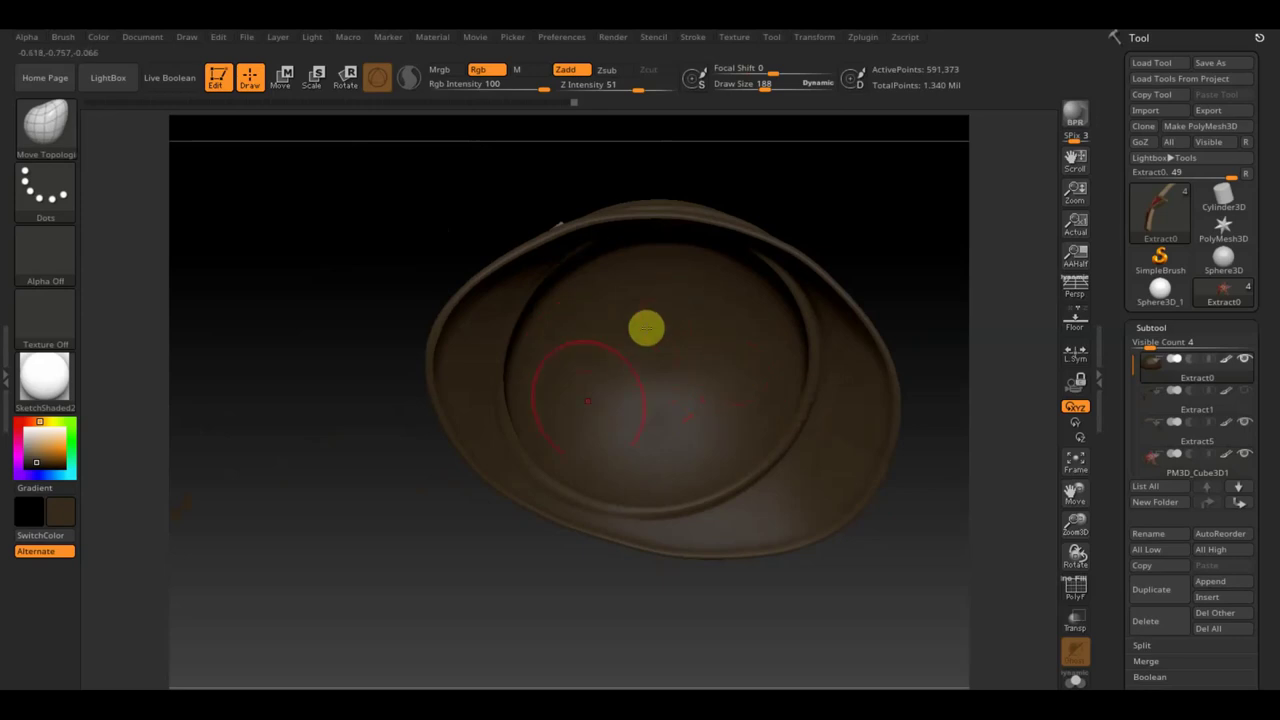
{"action": "mouse_move", "coordinate": [329, 234]}
{"action": "left_mouse_down"}
{"action": "mouse_move", "coordinate": [308, 173]}
{"action": "mouse_move", "coordinate": [277, 191]}
{"action": "mouse_move", "coordinate": [334, 280]}
{"action": "mouse_move", "coordinate": [330, 374]}
{"action": "mouse_move", "coordinate": [337, 334]}
{"action": "left_mouse_up"}
{"action": "mouse_move", "coordinate": [611, 558]}
{"action": "left_mouse_down"}
{"action": "mouse_move", "coordinate": [589, 511]}
{"action": "mouse_move", "coordinate": [721, 565]}
{"action": "mouse_move", "coordinate": [797, 549]}
{"action": "mouse_move", "coordinate": [689, 500]}
{"action": "mouse_move", "coordinate": [709, 537]}
{"action": "mouse_move", "coordinate": [726, 486]}
{"action": "mouse_move", "coordinate": [743, 557]}
{"action": "mouse_move", "coordinate": [876, 541]}
{"action": "left_mouse_up"}
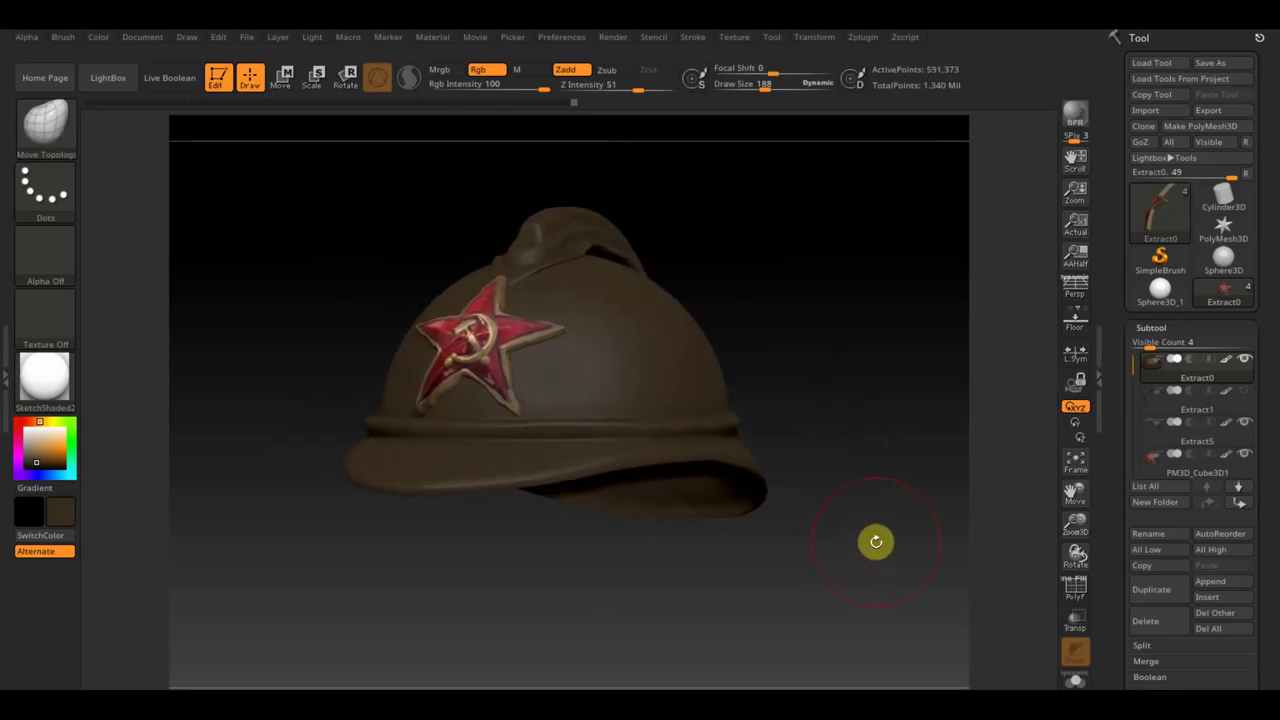